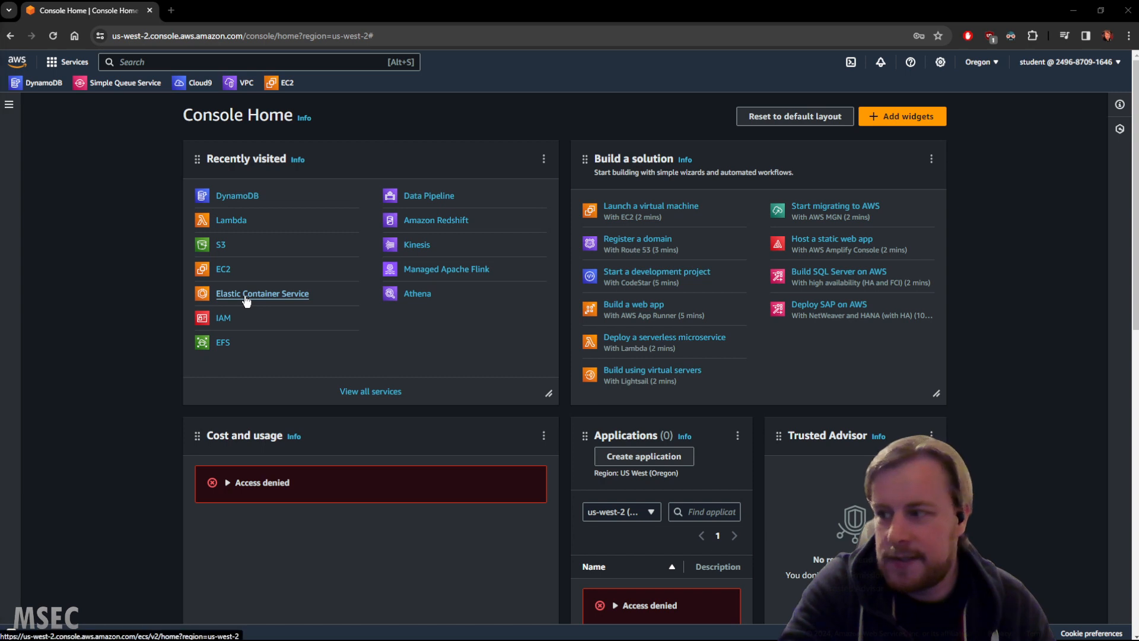
Step: Find and open the Elastic Container Registry service in the AWS console
click(245, 297)
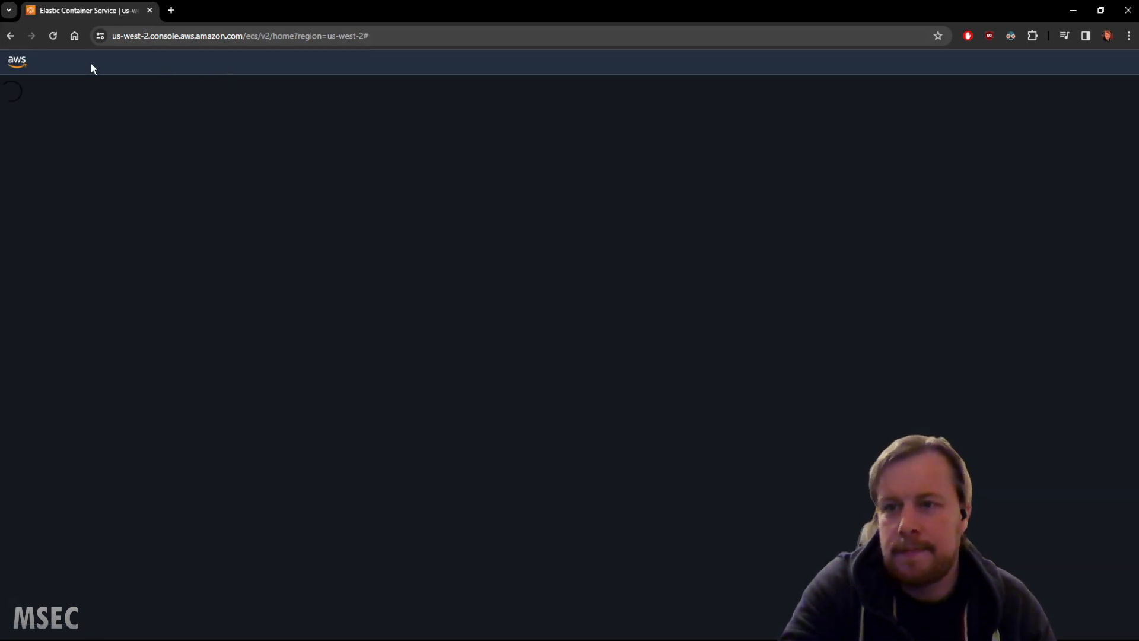
click(196, 62)
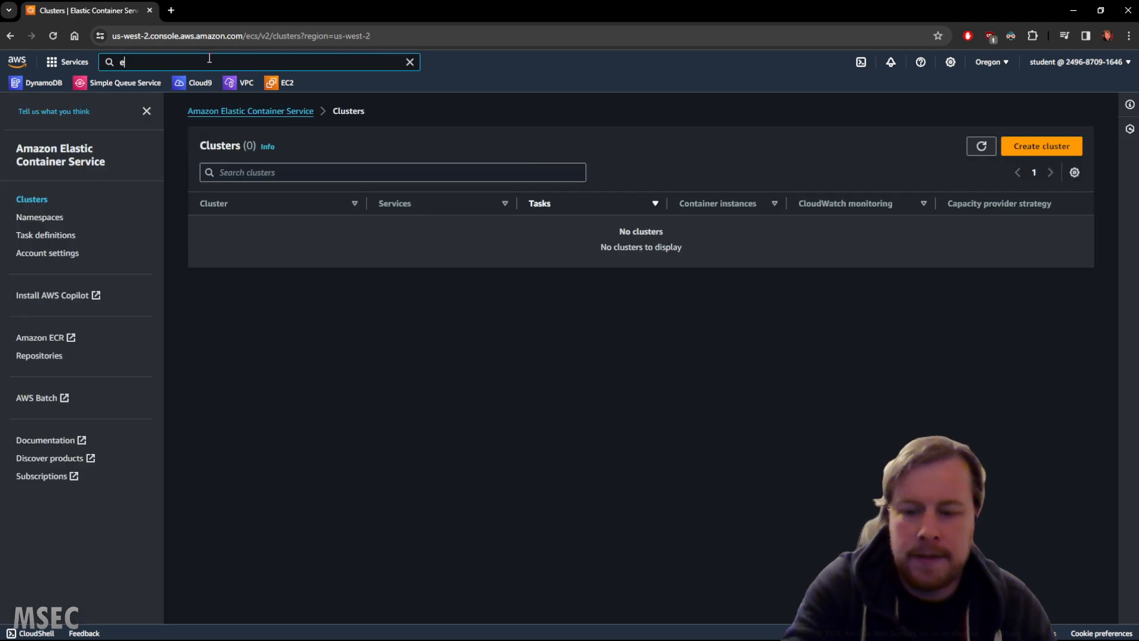
text(ecr)
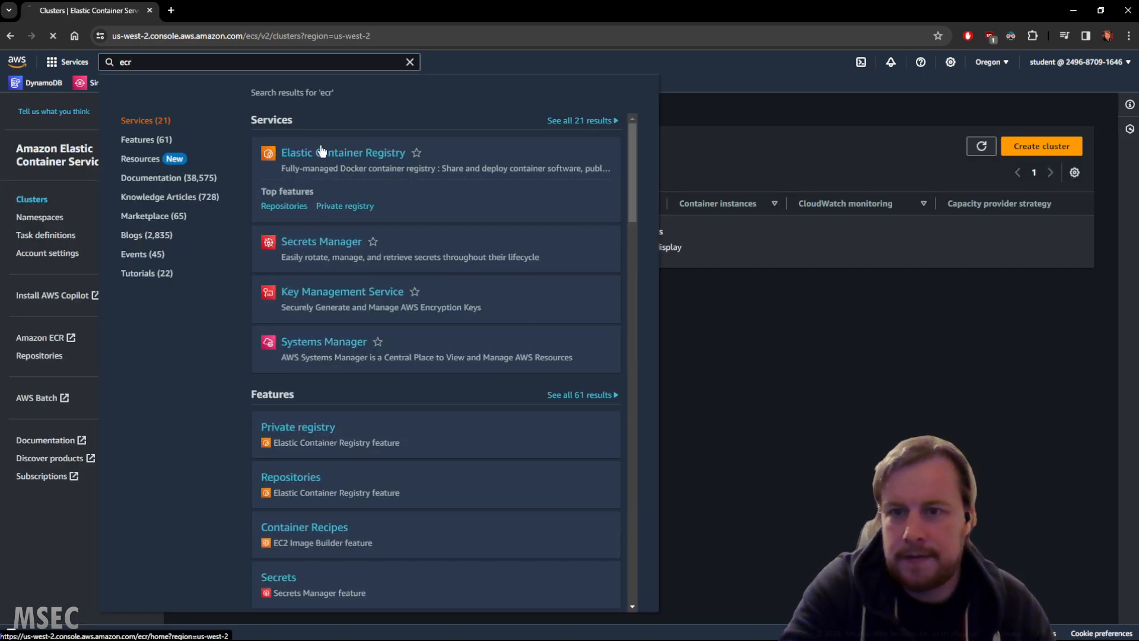
click(389, 153)
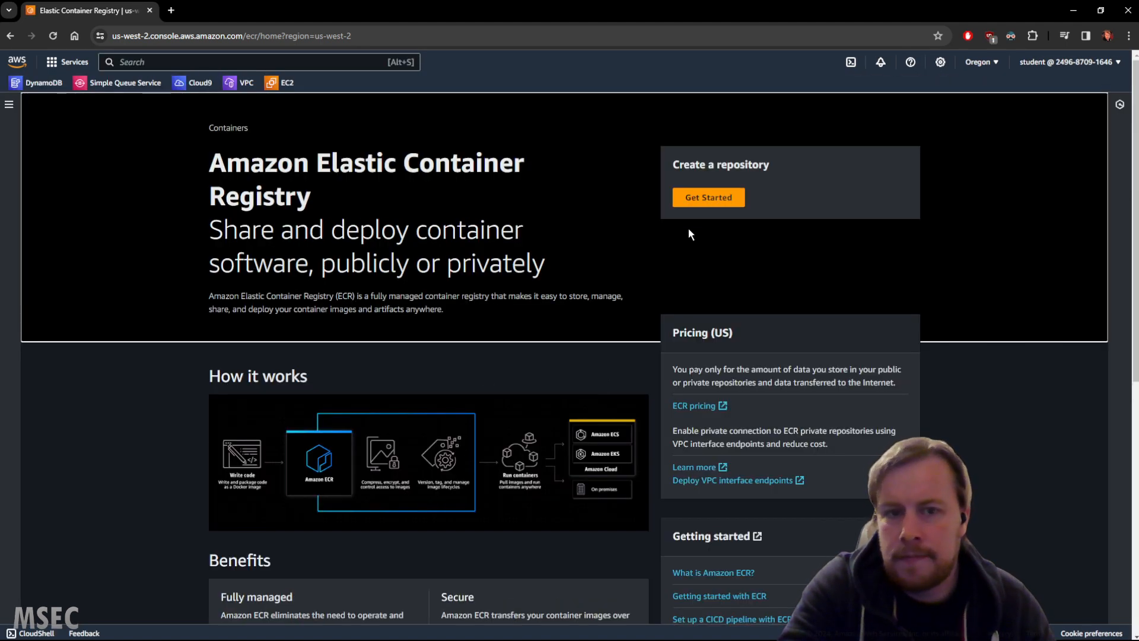
Step: Create a private repository named ca-container-registry with the default scan and encryption settings, and copy its URI
click(717, 201)
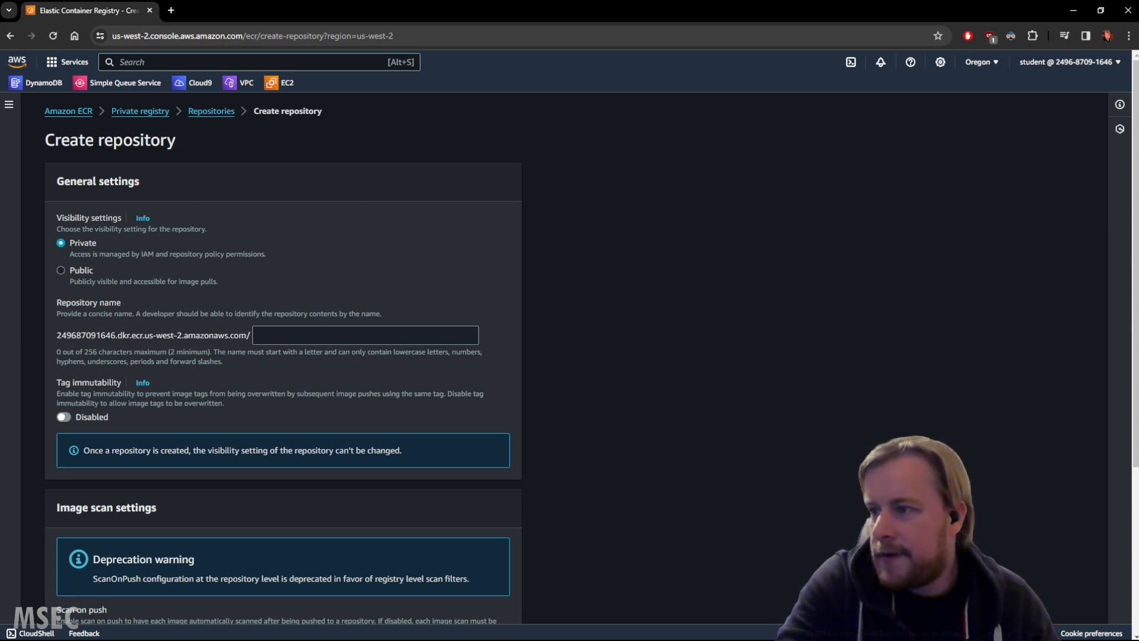
click(299, 336)
text(ca-container-registry)
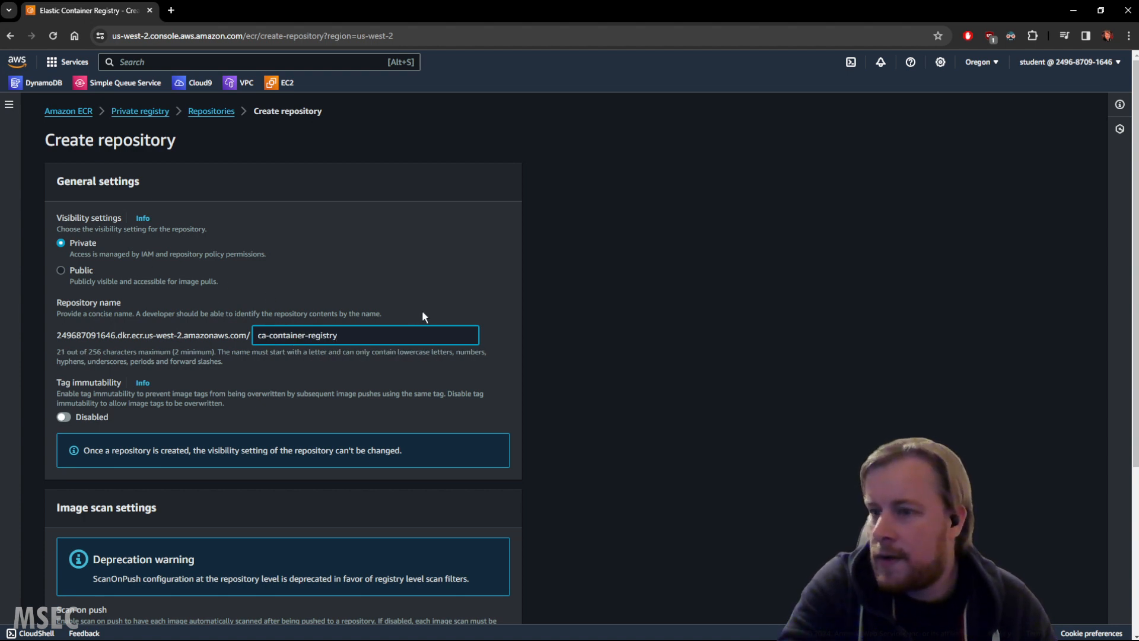
scroll(505, 316, down, 4)
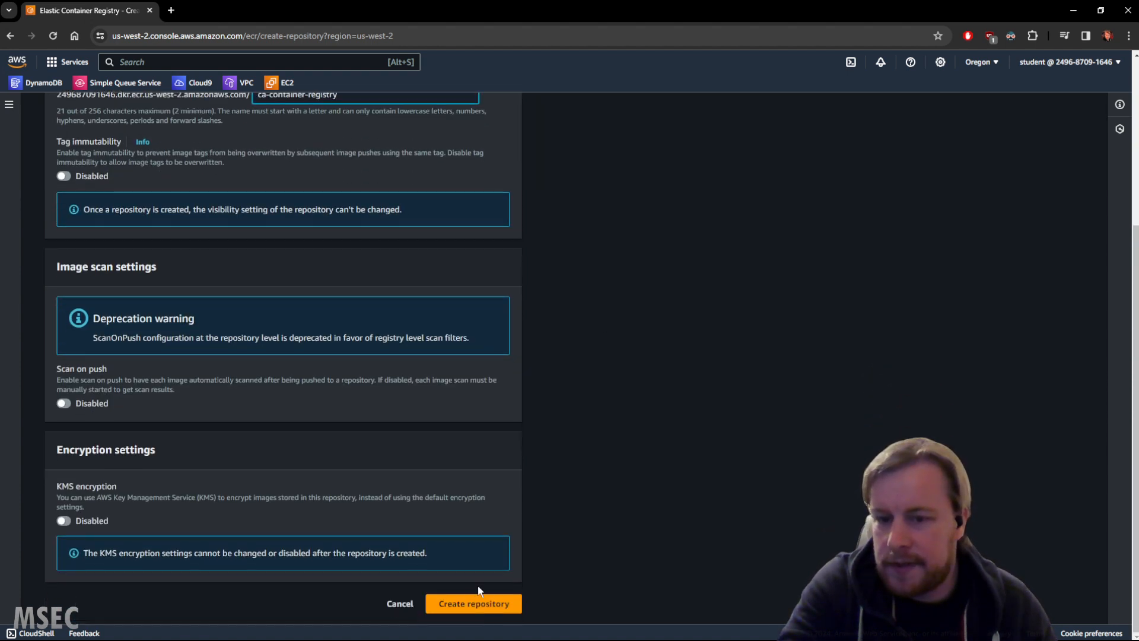
click(468, 604)
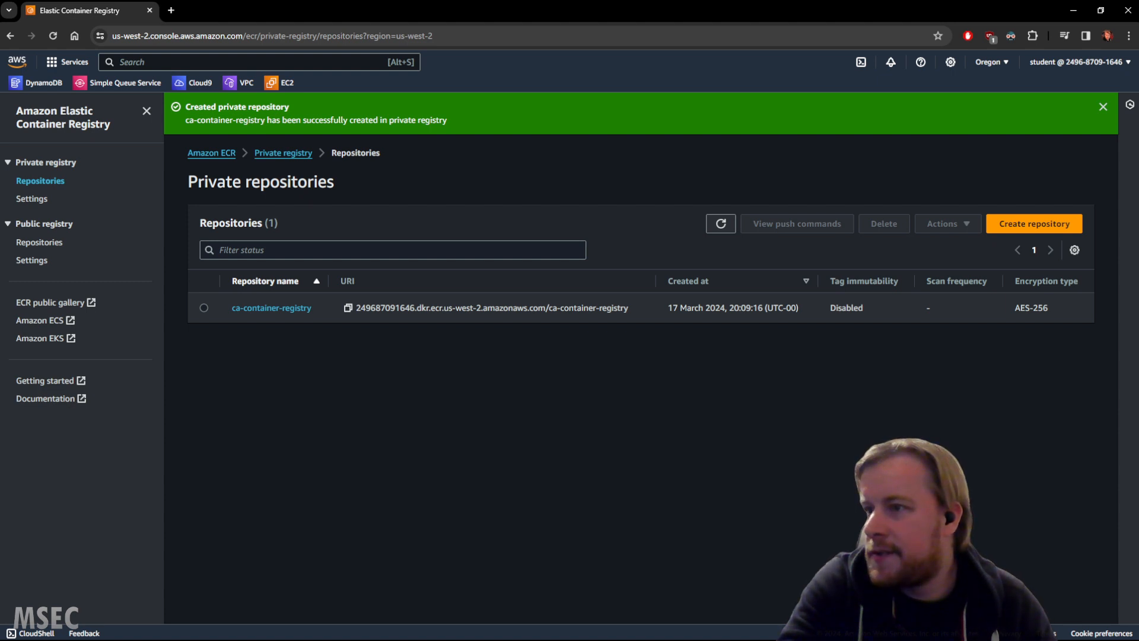
click(348, 308)
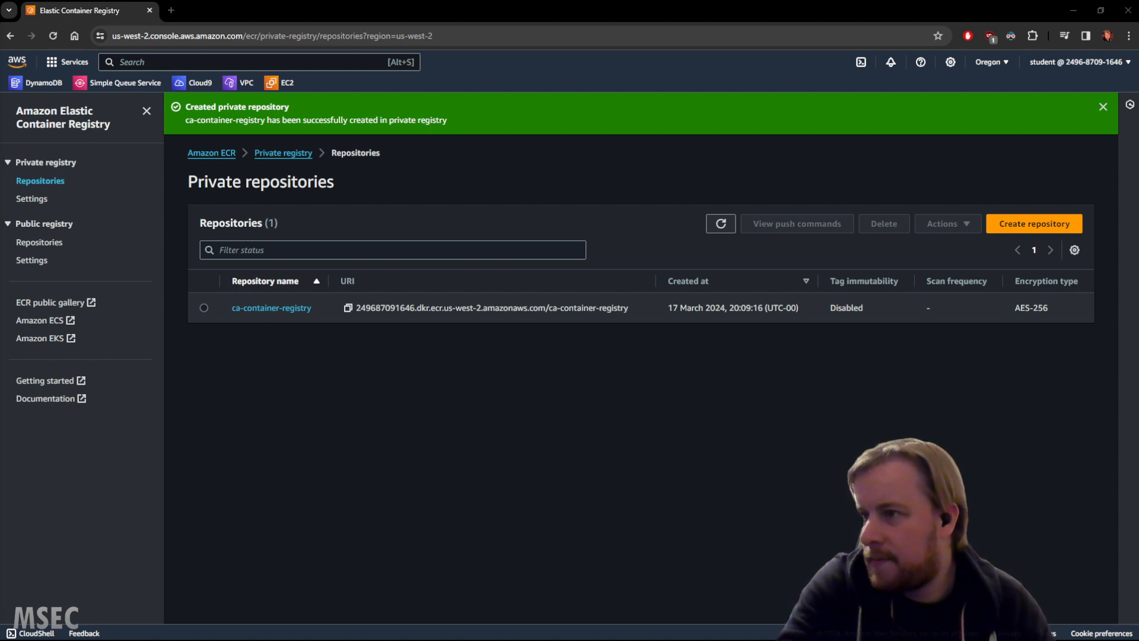
Step: Switch to the Cloud Academy lab window, run the "Created an ECR Repository" validation check, and return to the AWS console
key(alt+Tab)
drag(482, 215, 325, 219)
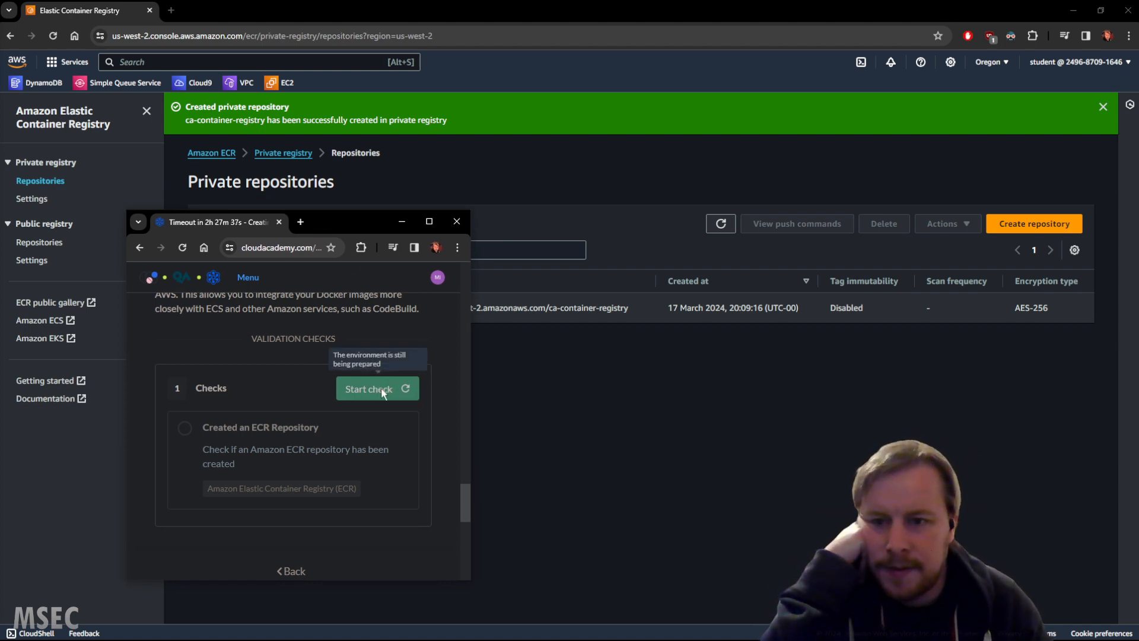
scroll(379, 387, down, 1)
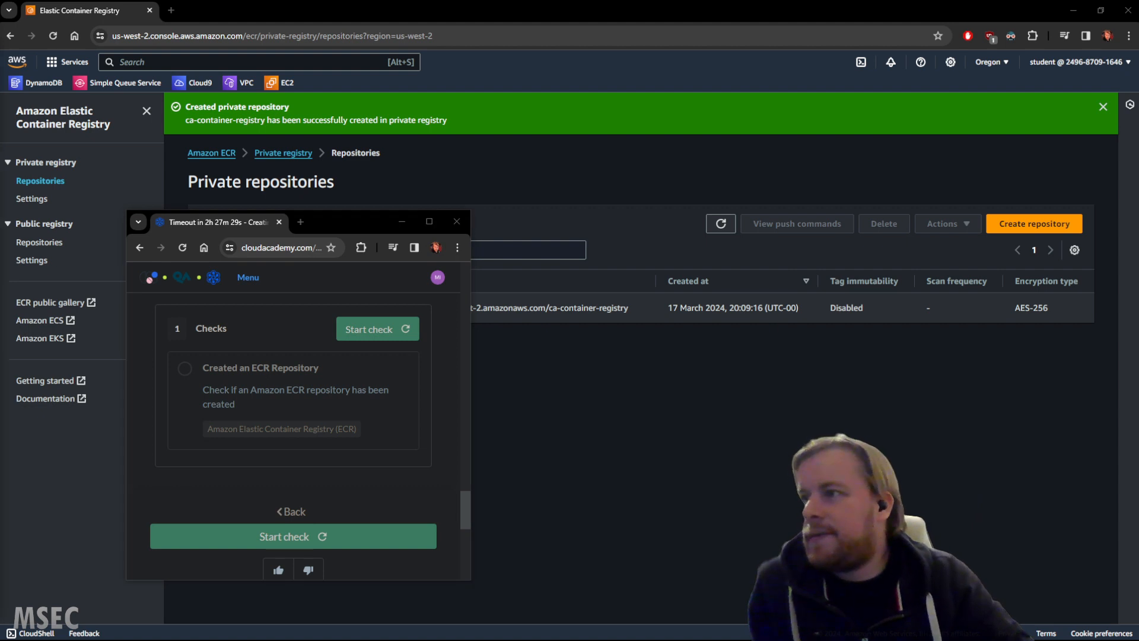
drag(211, 223, 0, 253)
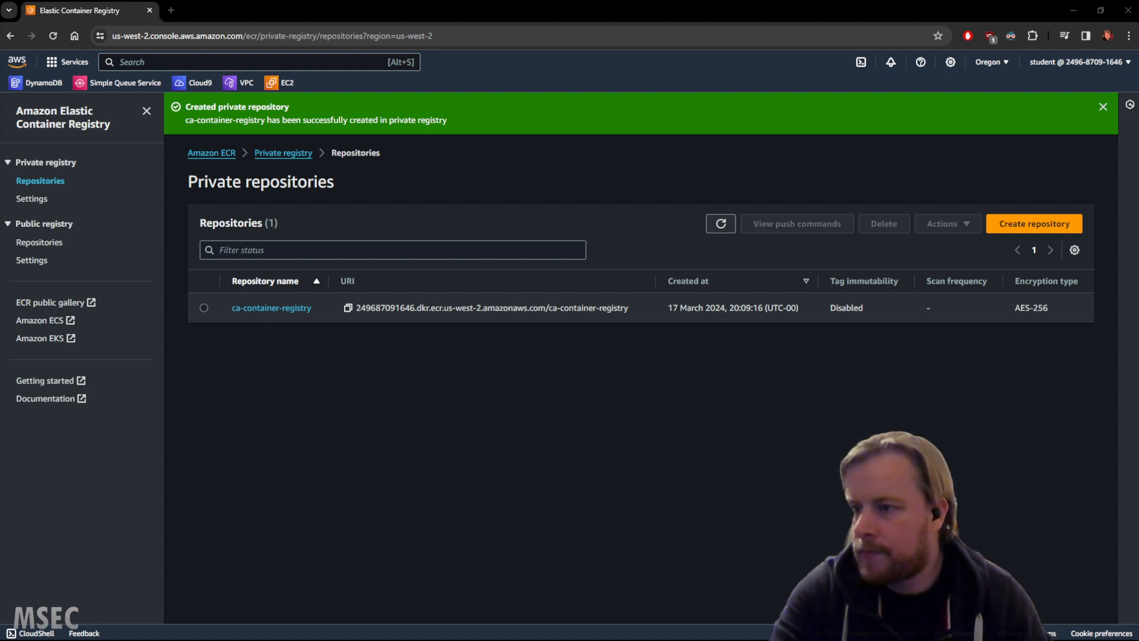
key(alt+Tab)
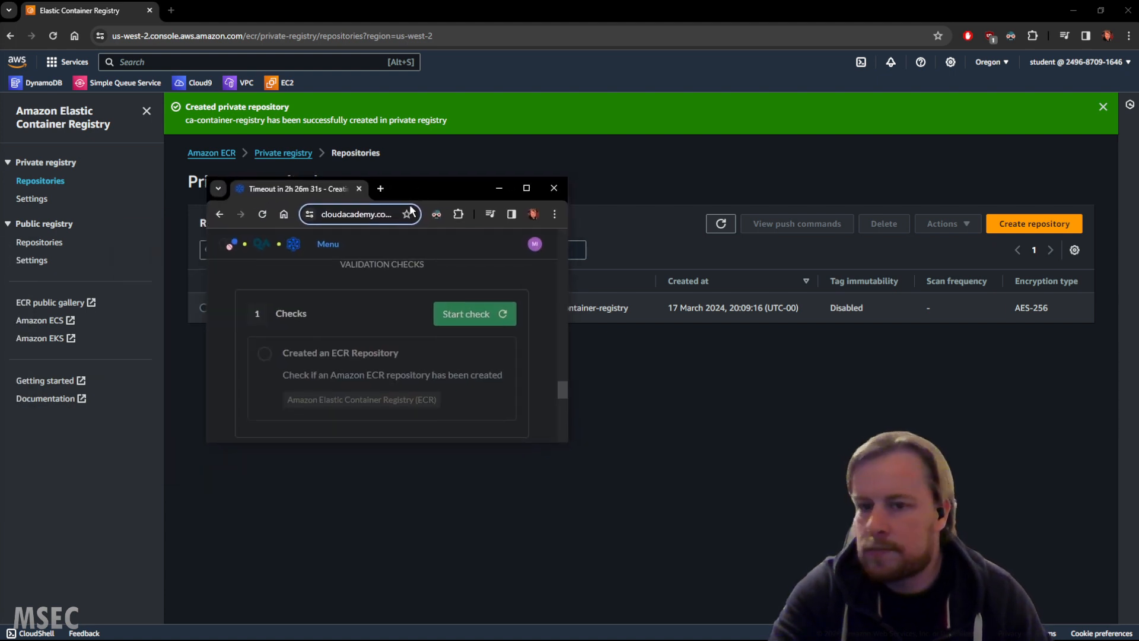
click(466, 313)
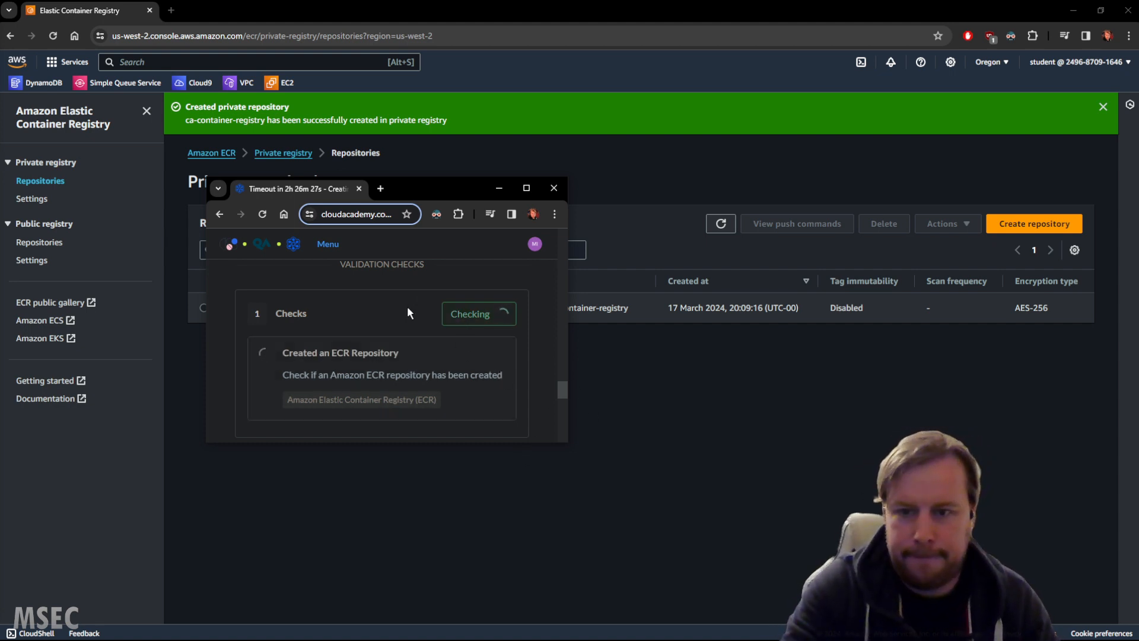
key(alt+Tab)
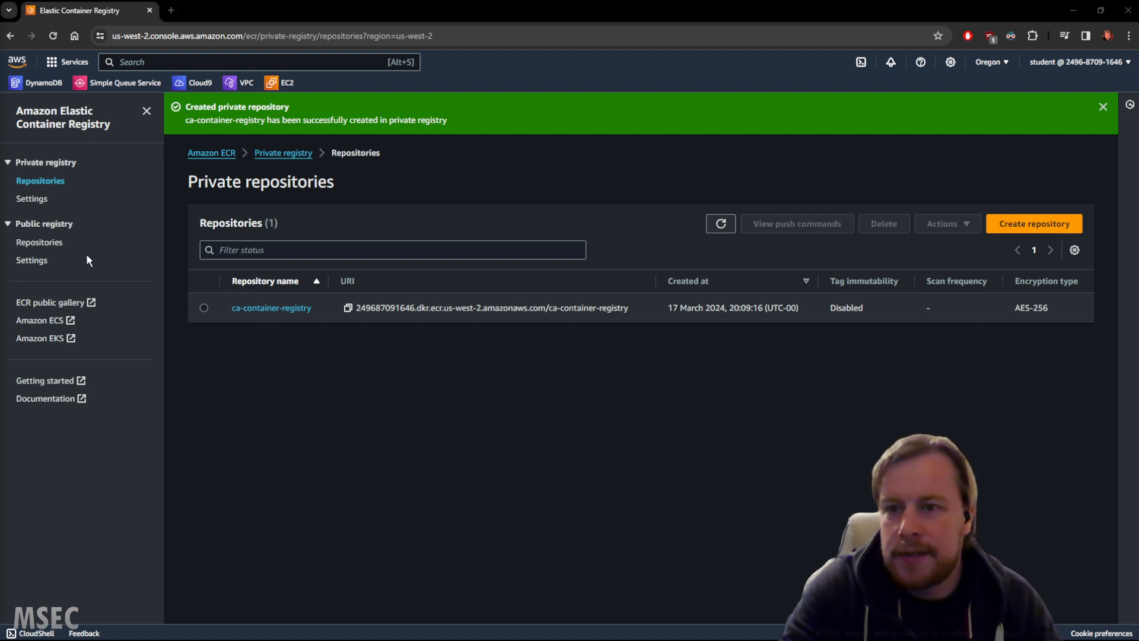
Step: Search the AWS services for "code build" and open CodeBuild in a separate browser tab
click(170, 61)
text(code build)
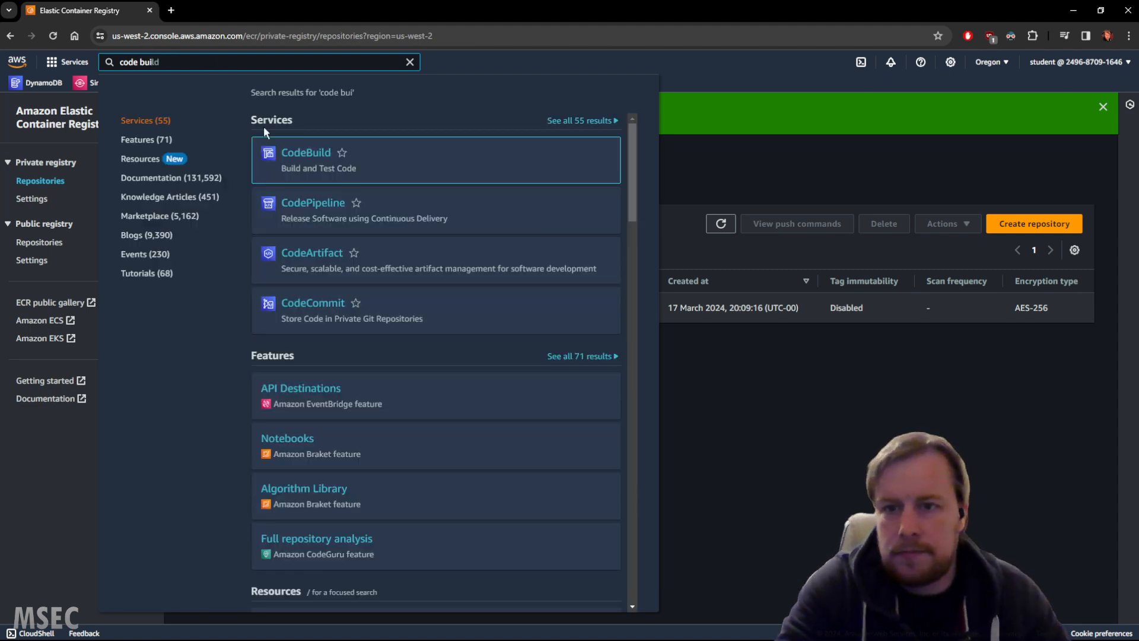
middle_click(291, 153)
click(229, 10)
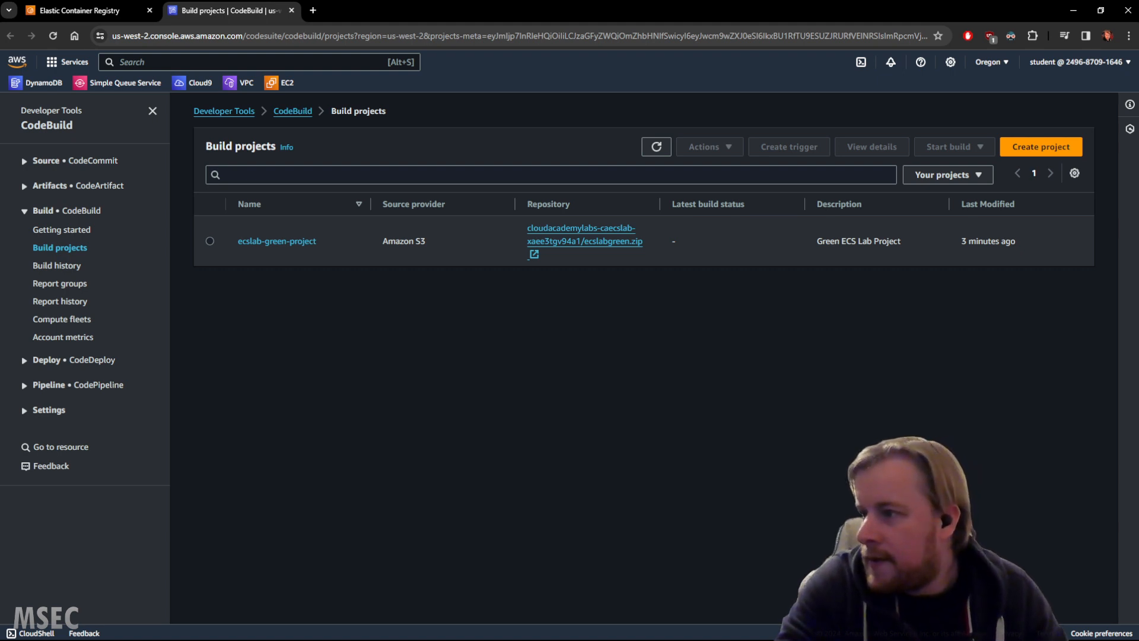
Step: Start a new build project and name it ecslab-blue-project
click(1024, 149)
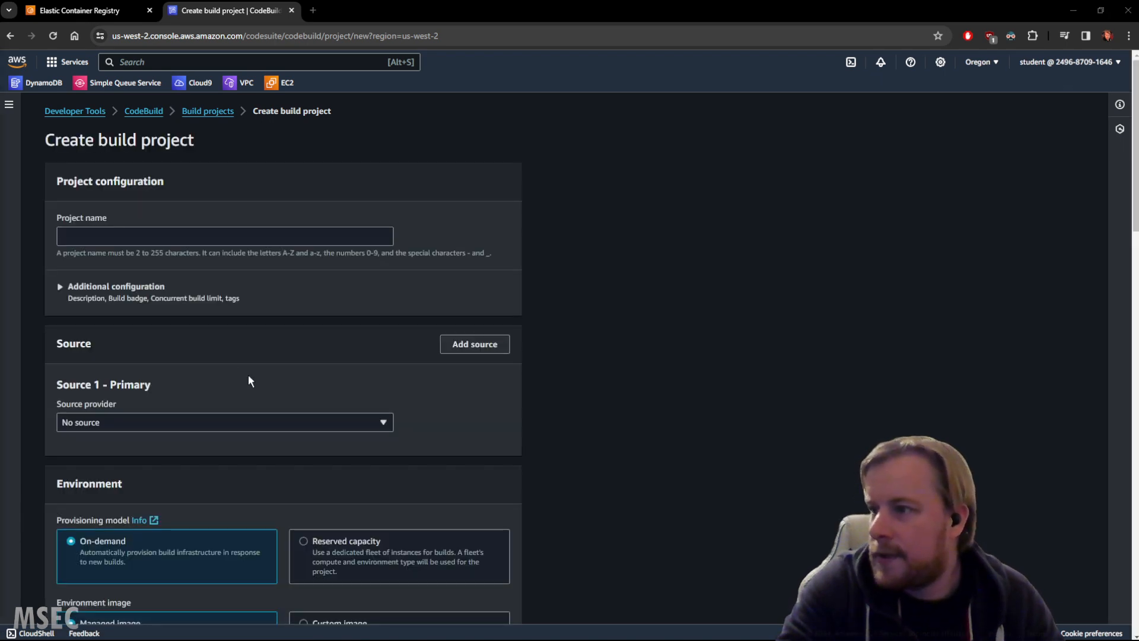
click(264, 240)
key(ctrl+v)
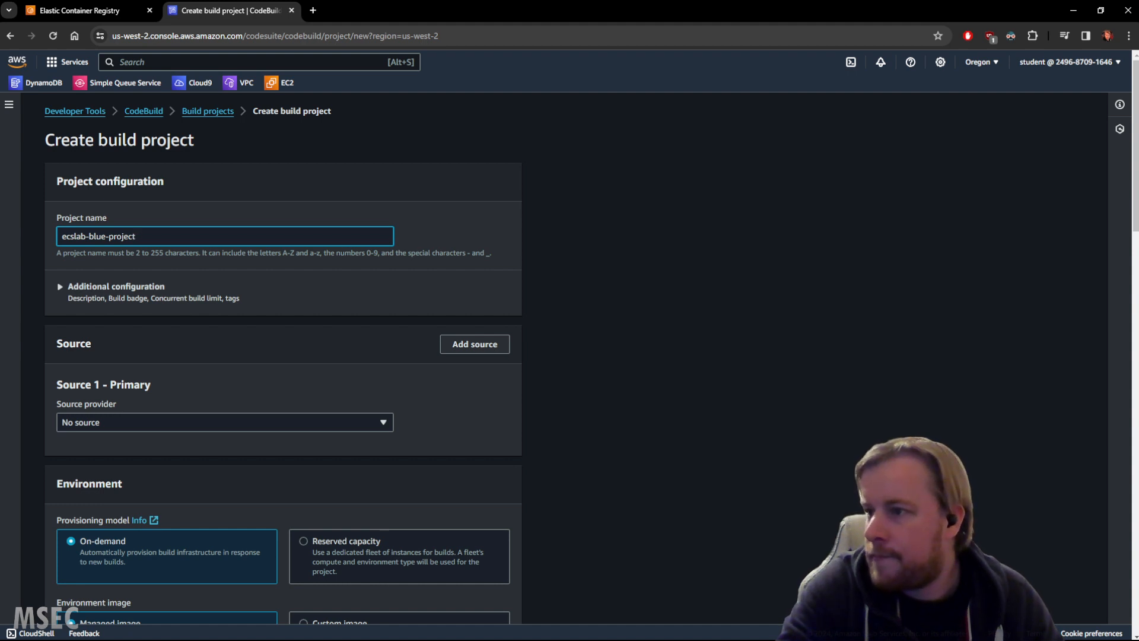
Step: Set the primary source to Amazon S3 with bucket cloudacademylabs-caecslab-xaee3tgv94a1 and object key ecslabblue.zip
click(158, 423)
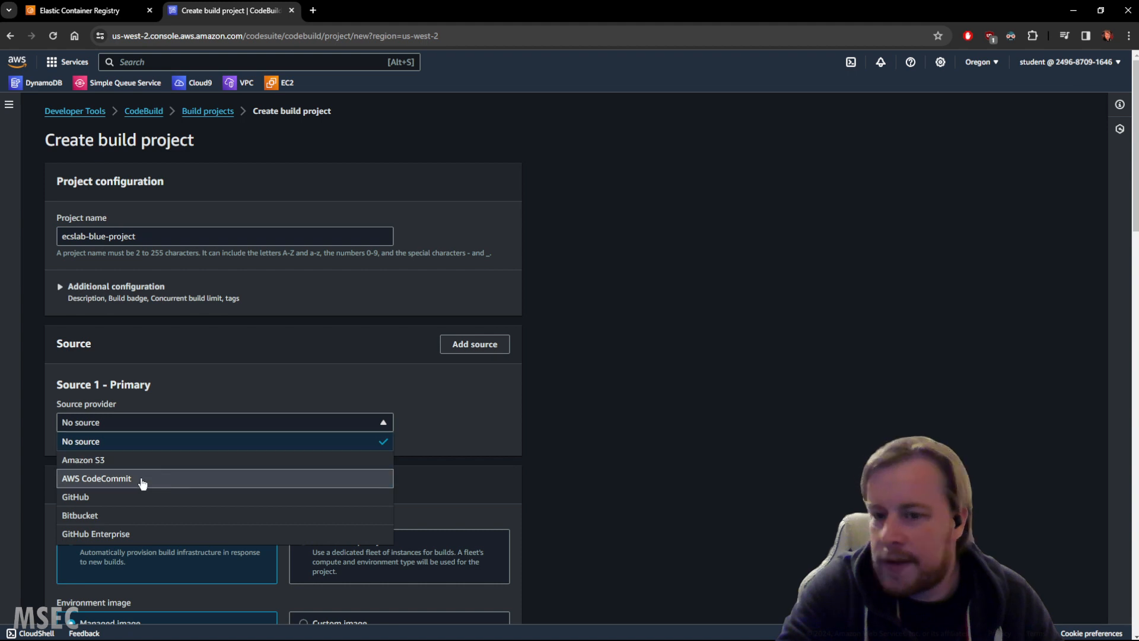
click(126, 462)
scroll(208, 357, down, 2)
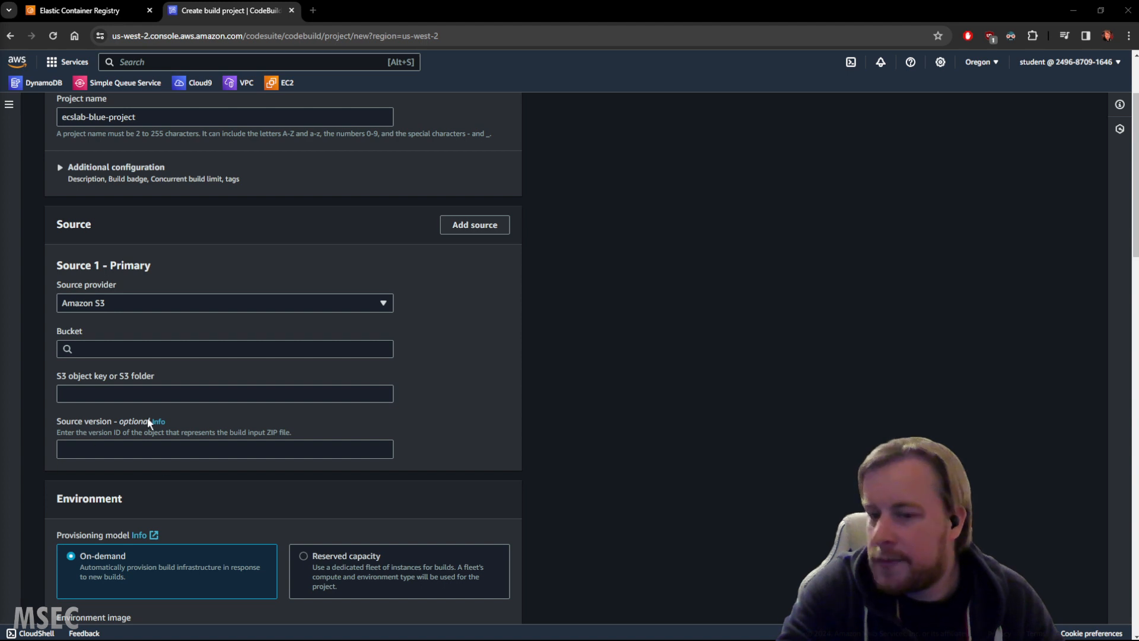
click(137, 355)
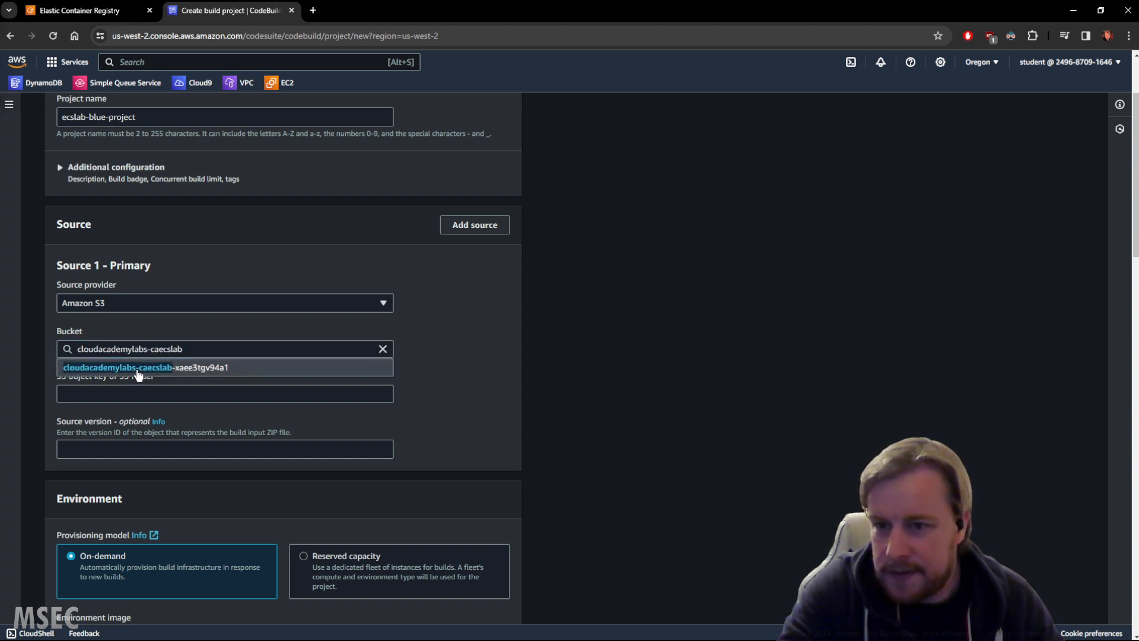
click(138, 367)
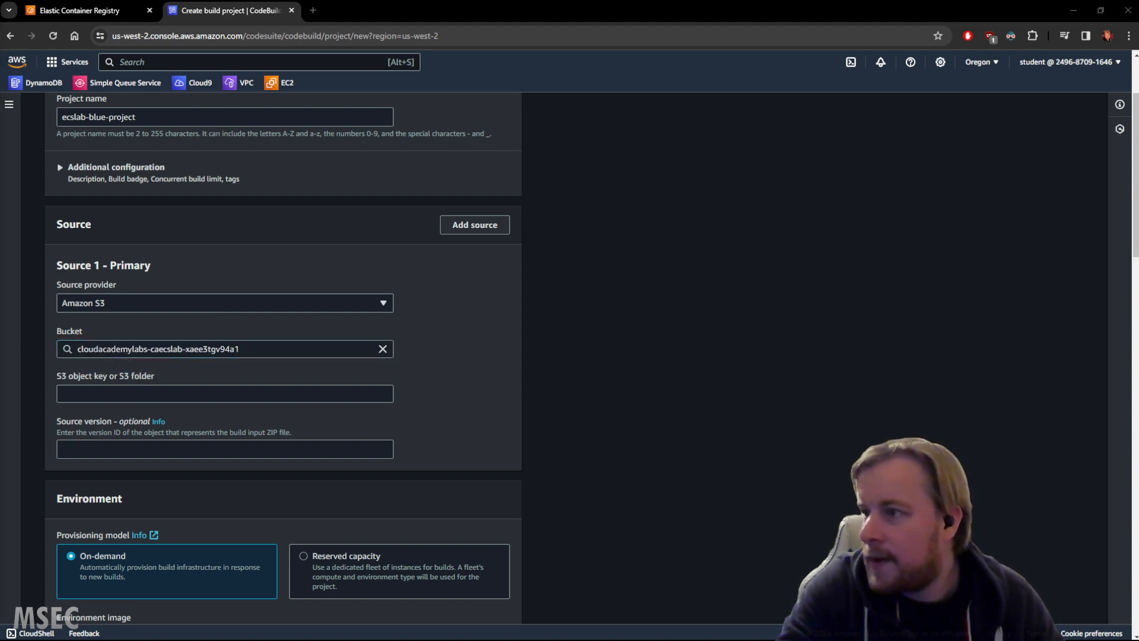
click(171, 394)
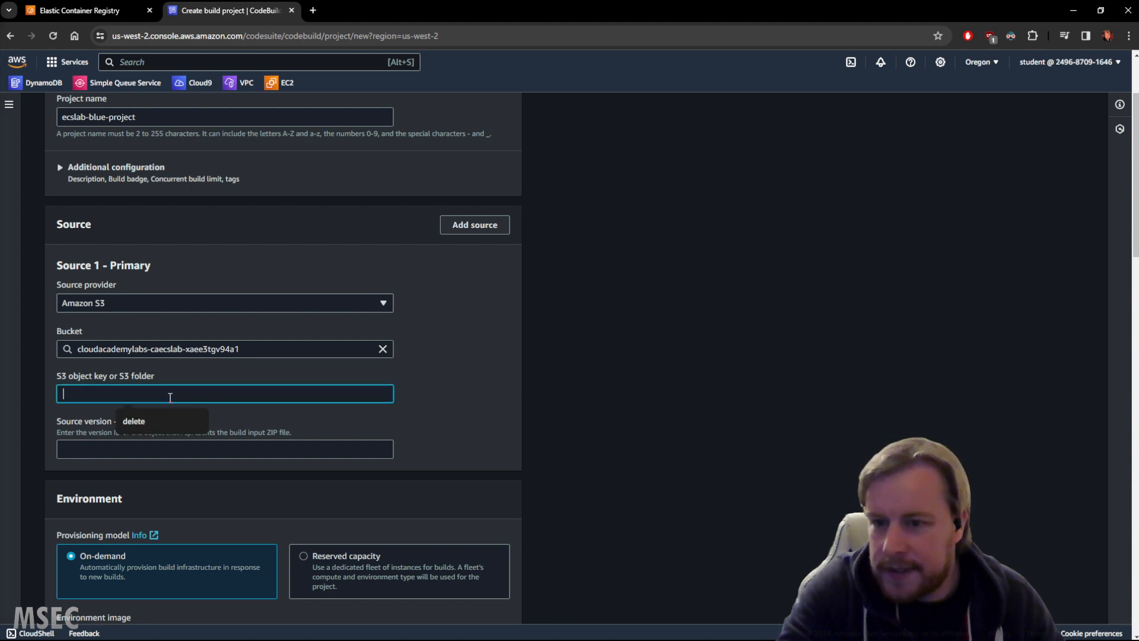
click(172, 429)
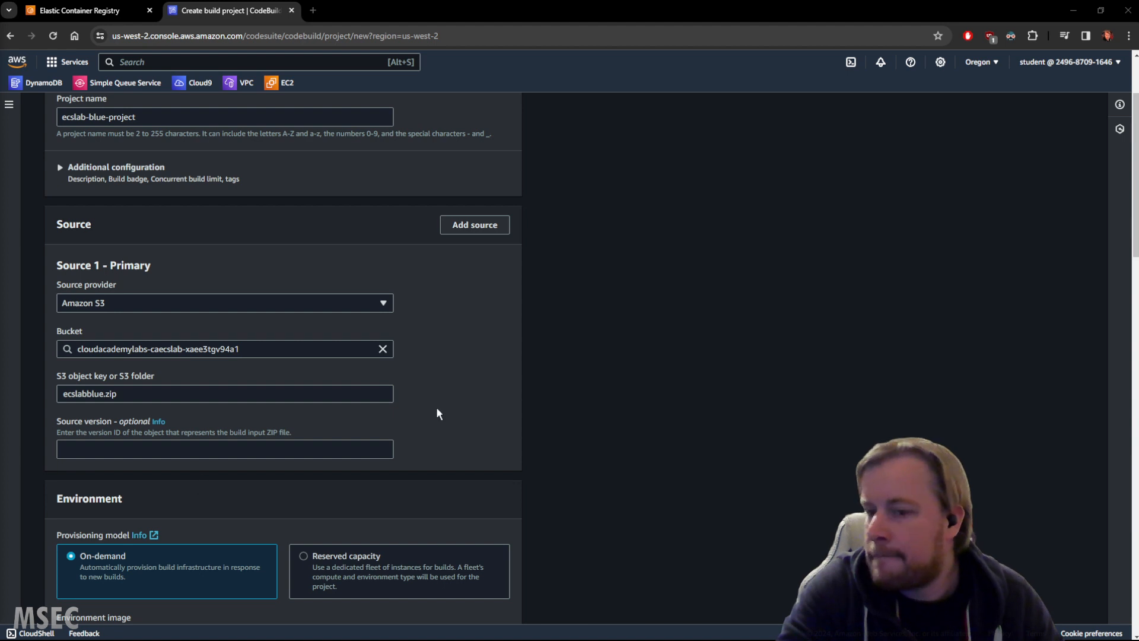
Step: Set the build environment's operating system to Ubuntu and its image to aws/codebuild/standard:6.0
scroll(508, 401, down, 5)
scroll(539, 359, down, 1)
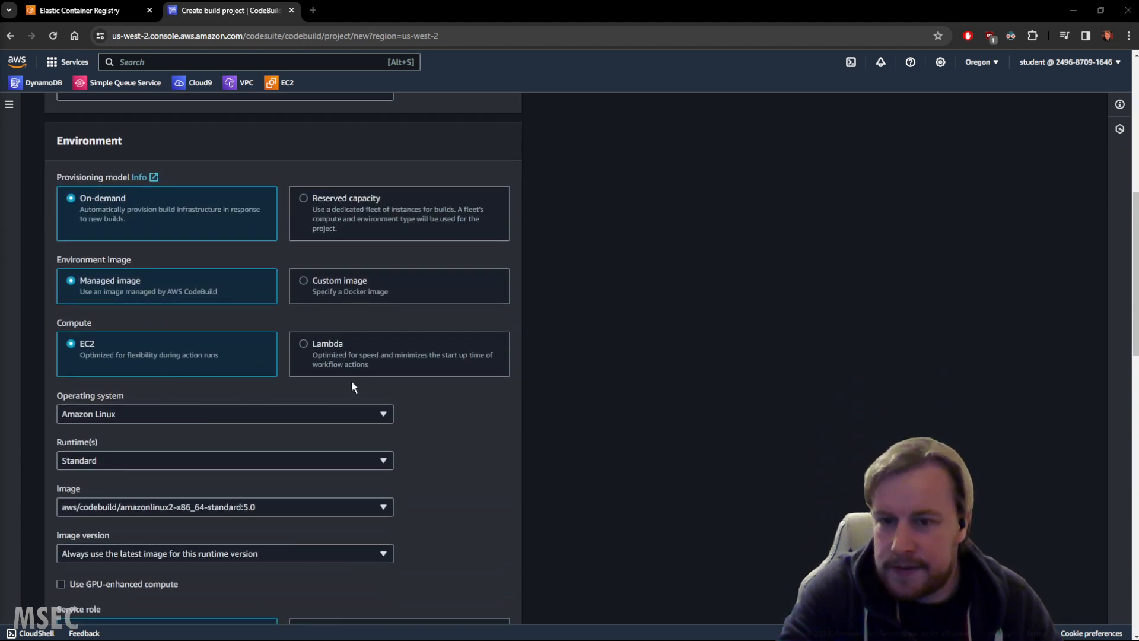
scroll(250, 353, down, 1)
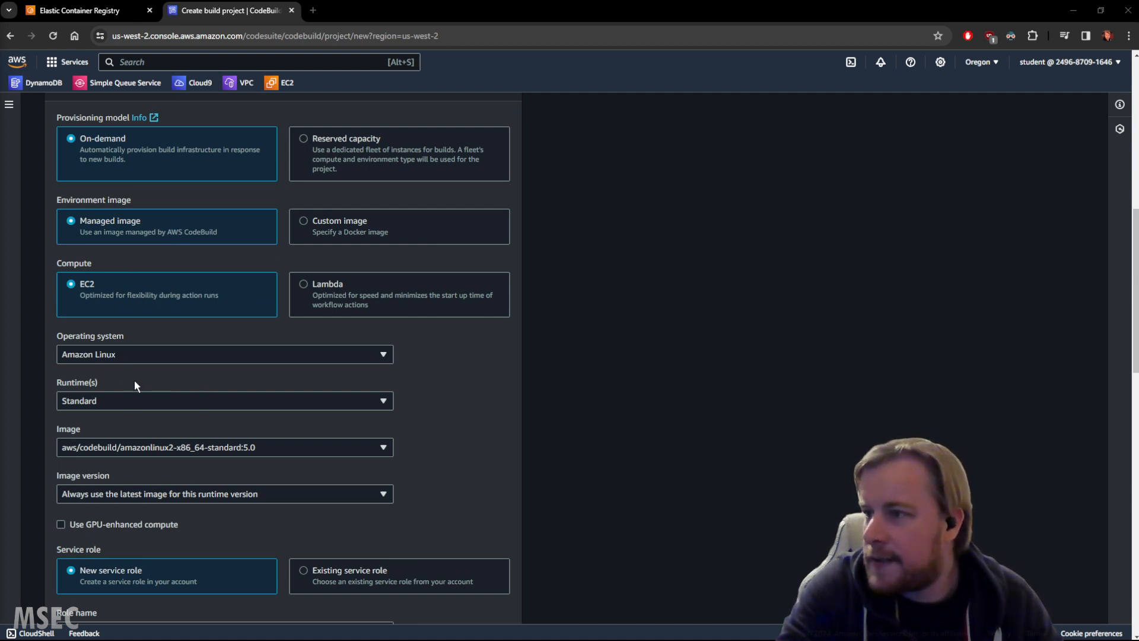
click(147, 354)
click(117, 389)
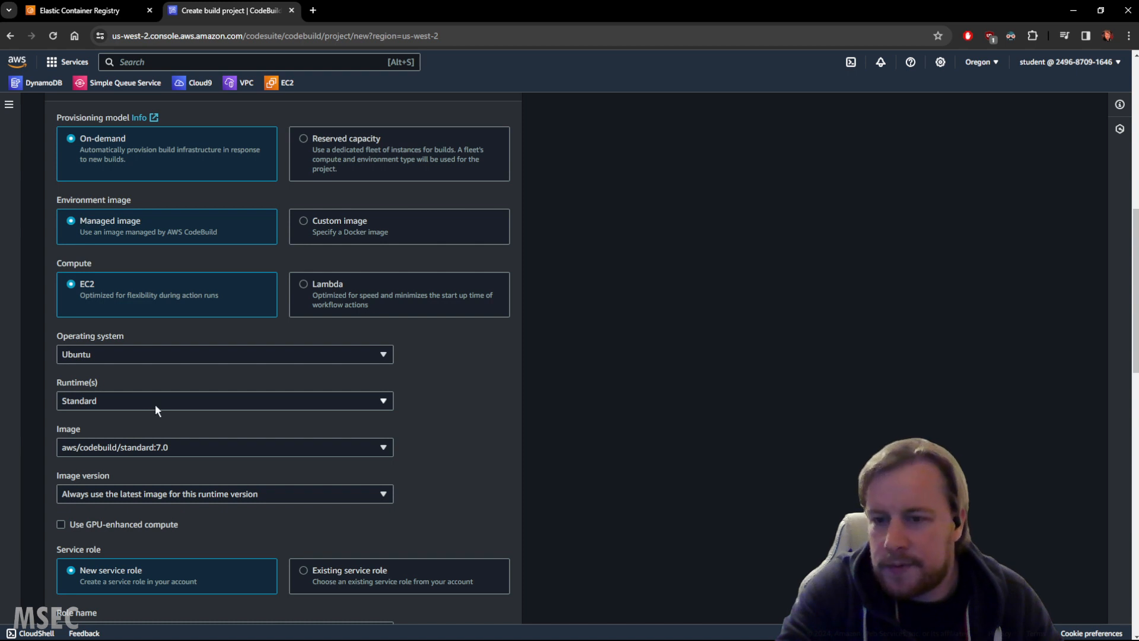
click(167, 449)
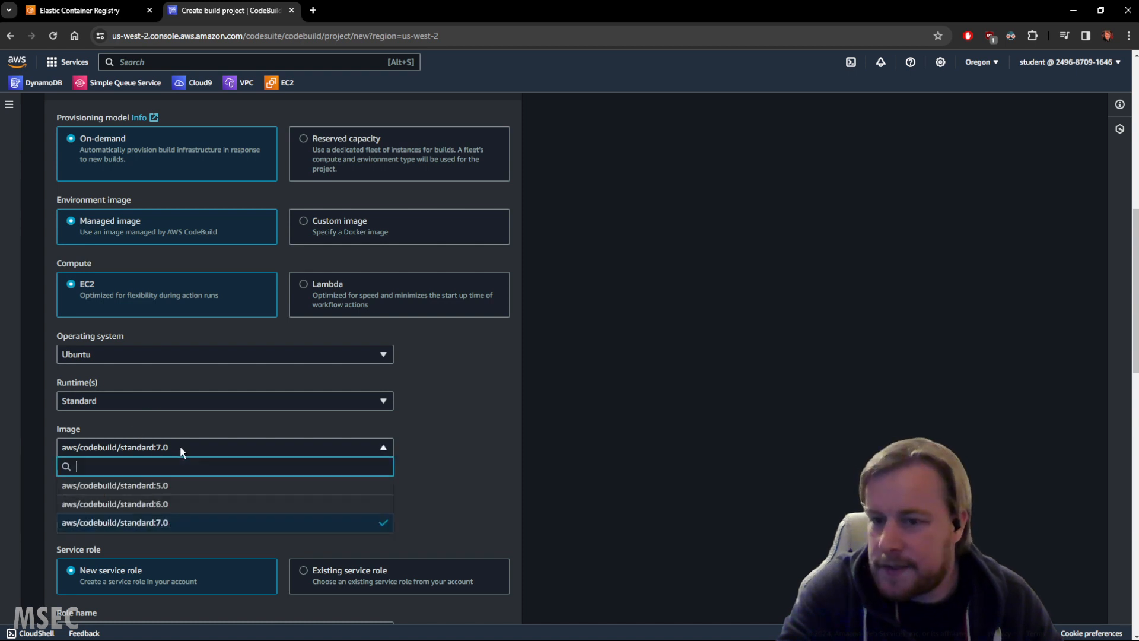
click(159, 503)
scroll(471, 459, down, 2)
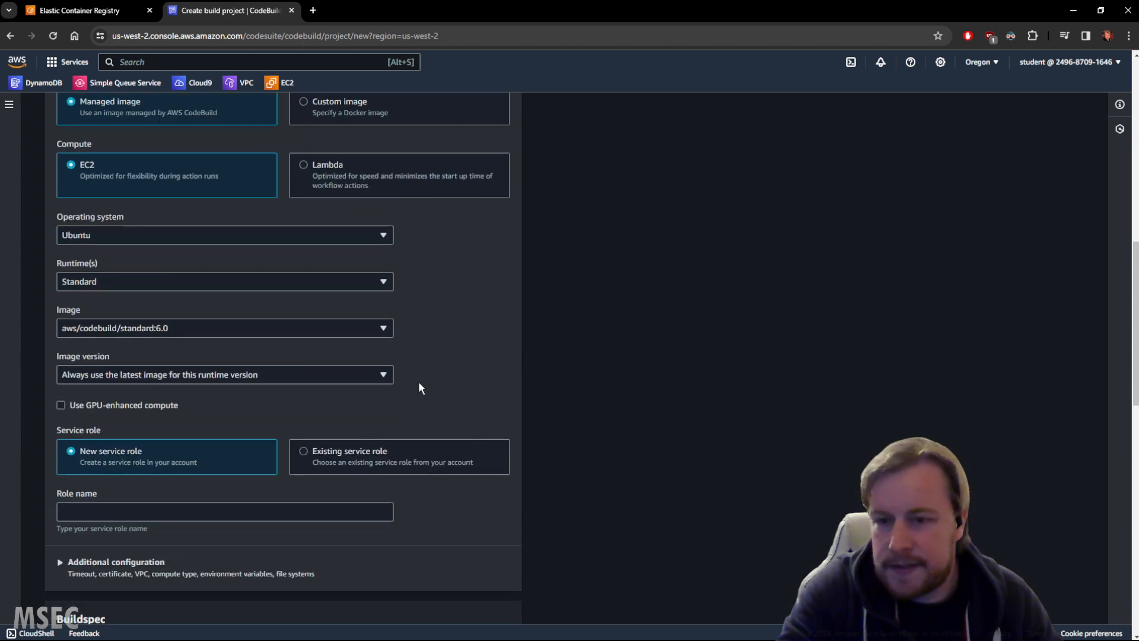
Step: Set the image version to always use the latest image for this runtime version
click(286, 380)
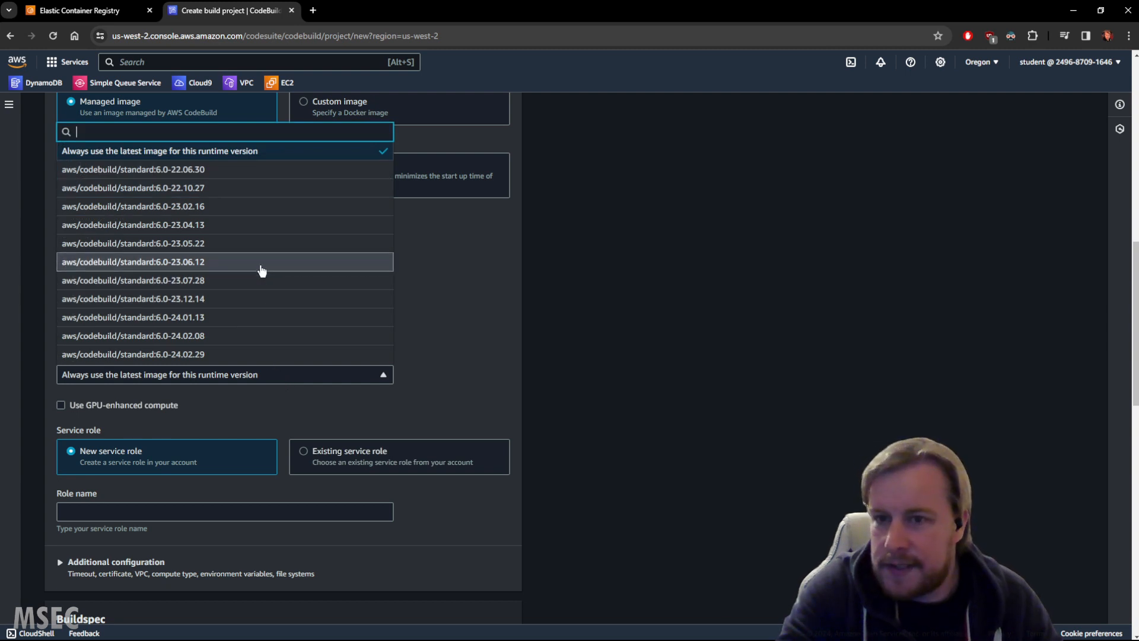
scroll(260, 267, up, 5)
scroll(452, 548, down, 2)
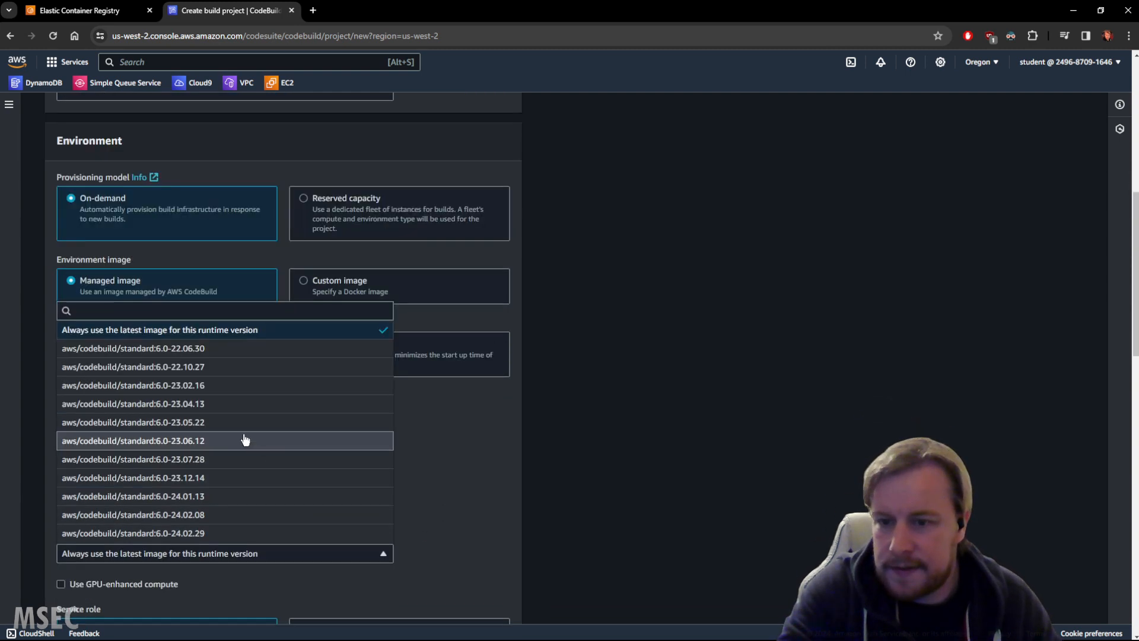
click(247, 337)
Step: Use an existing service role for the build project and choose CodeBuildServiceRole as the role ARN
scroll(491, 526, down, 5)
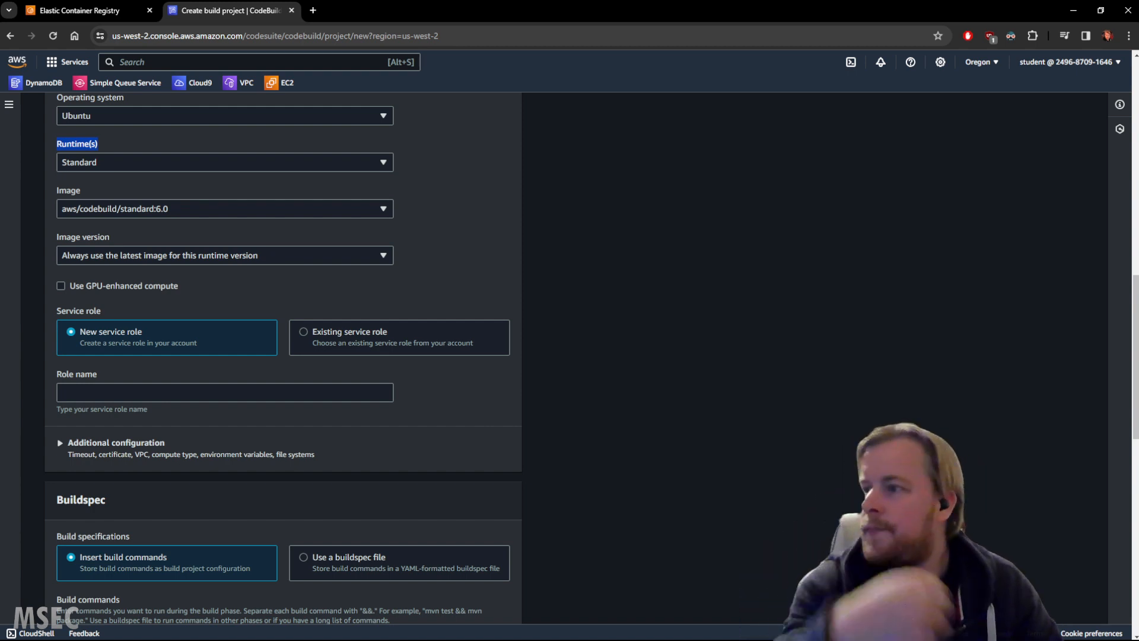
click(369, 336)
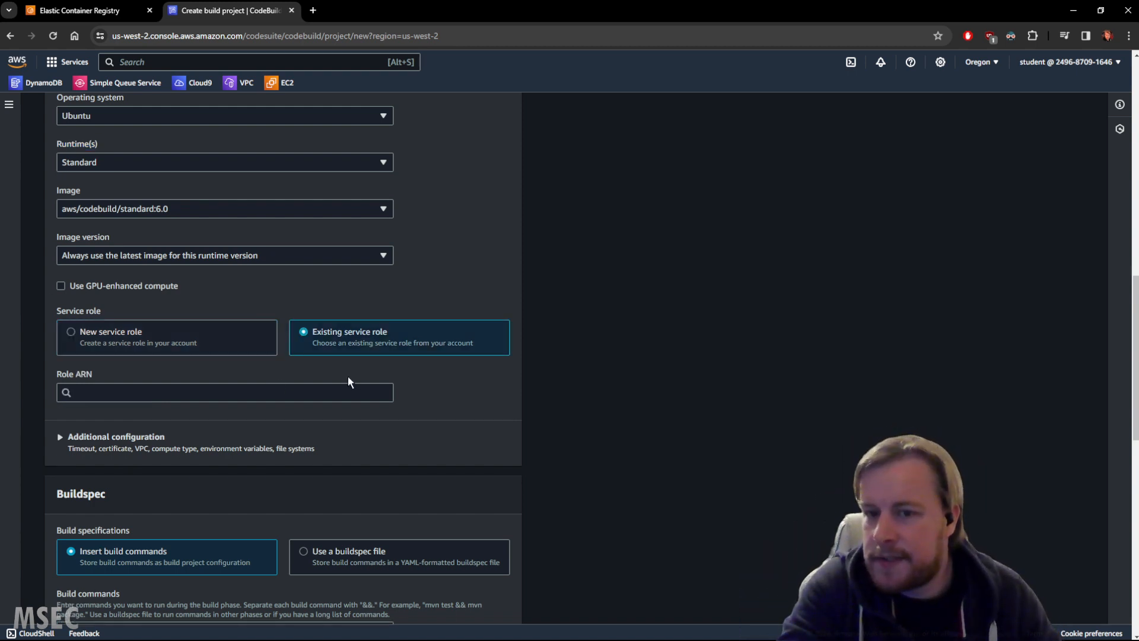
click(144, 393)
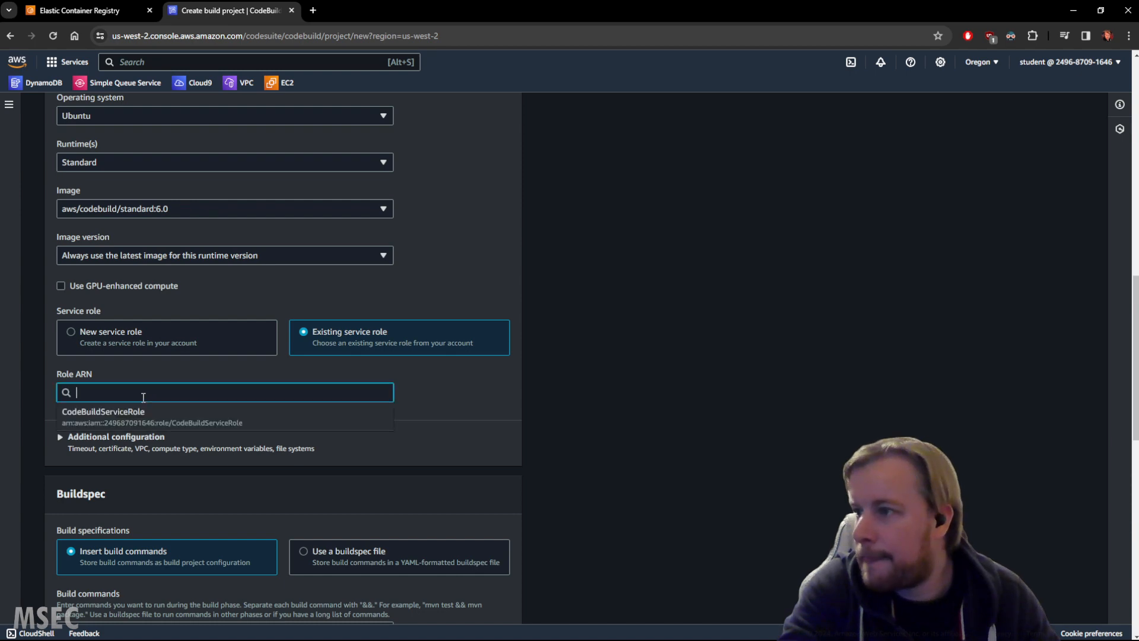
click(145, 411)
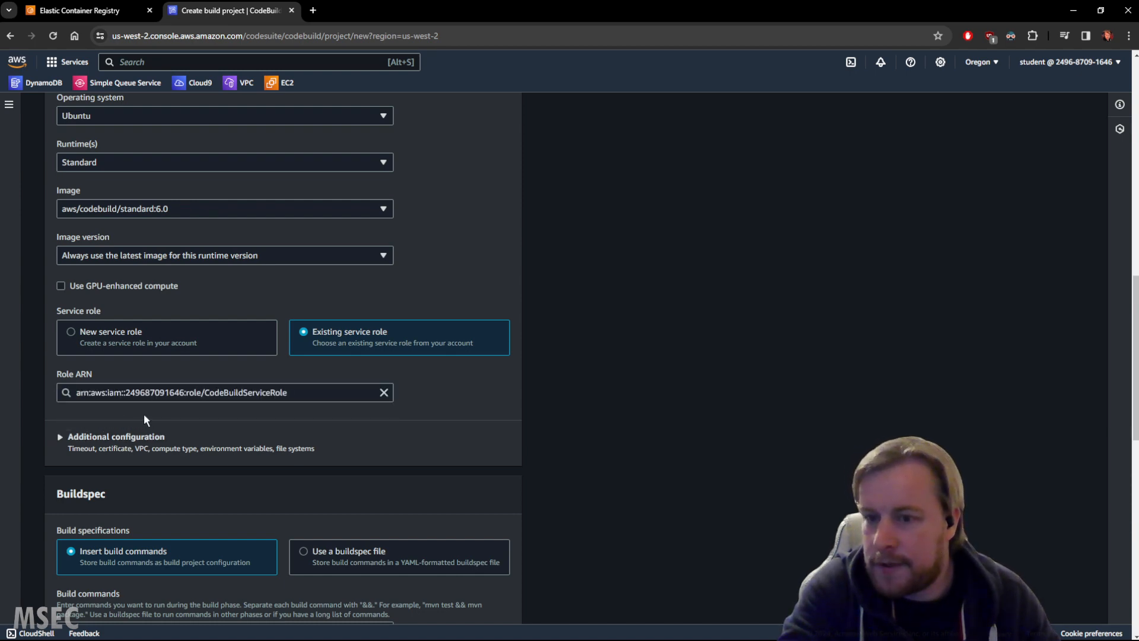
Step: Expand the environment's additional configuration and enable the privileged flag for building Docker images
scroll(148, 416, down, 4)
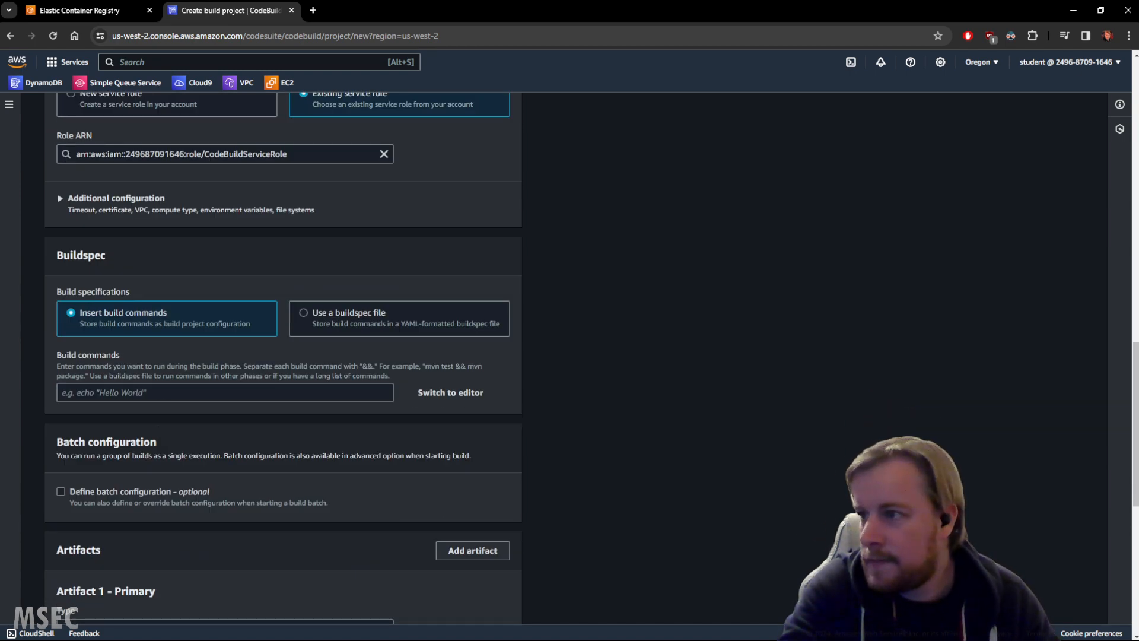
scroll(298, 387, down, 8)
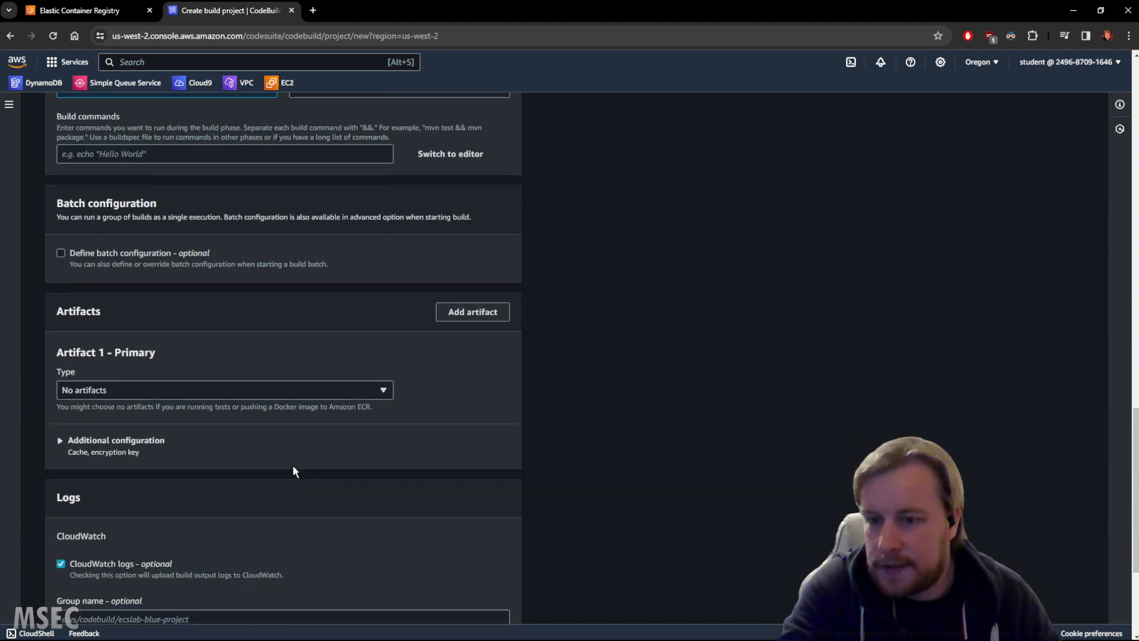
scroll(211, 502, up, 10)
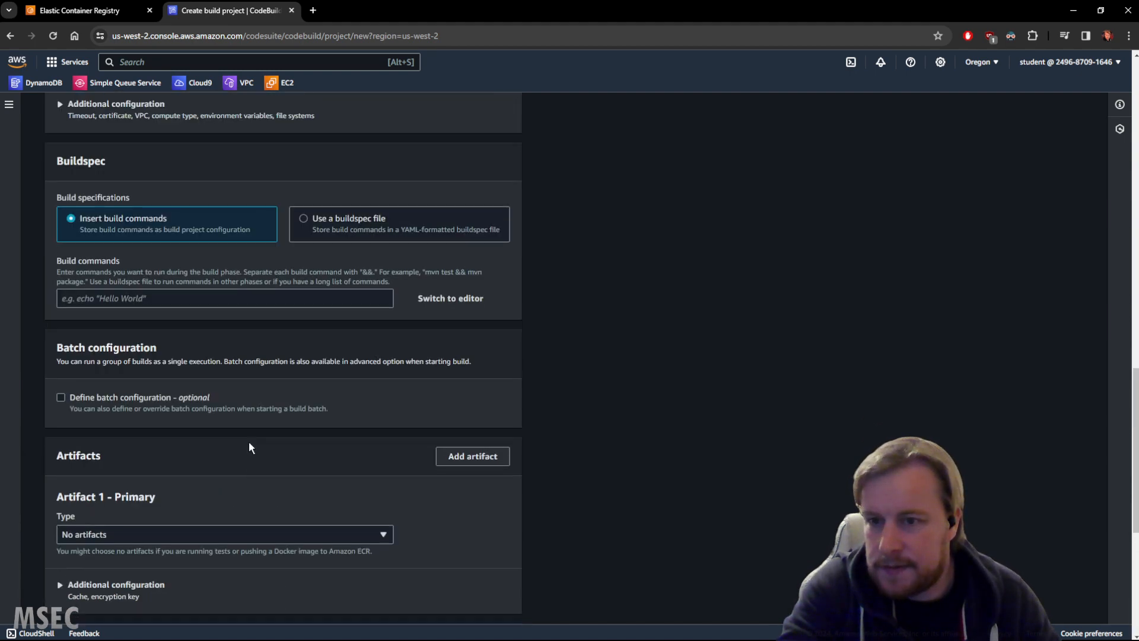
click(123, 286)
scroll(132, 314, down, 2)
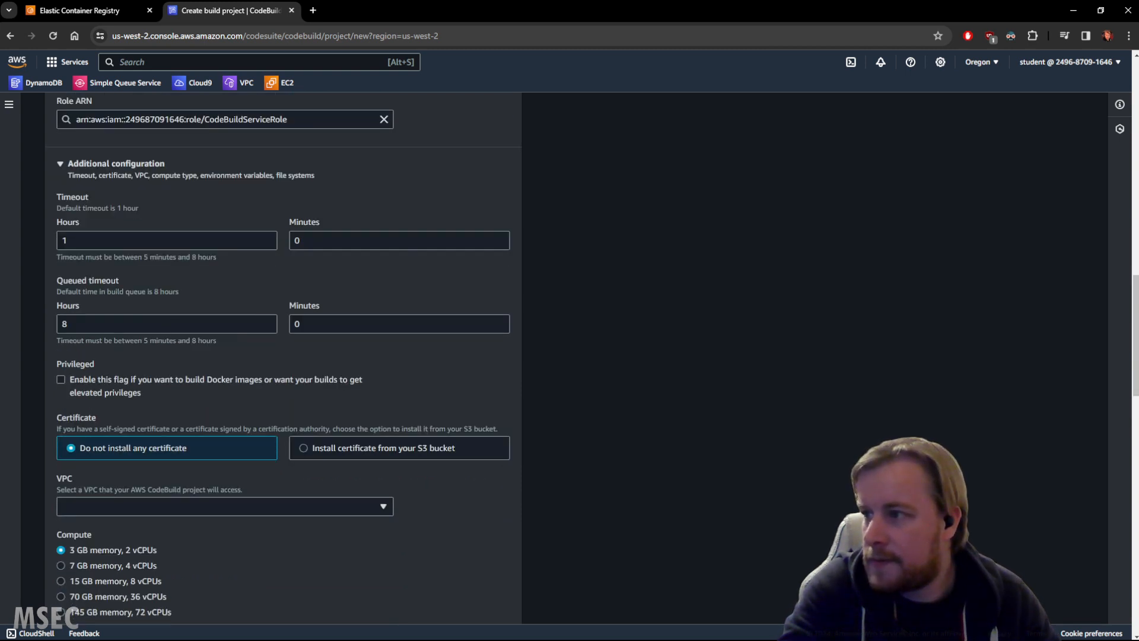
click(60, 380)
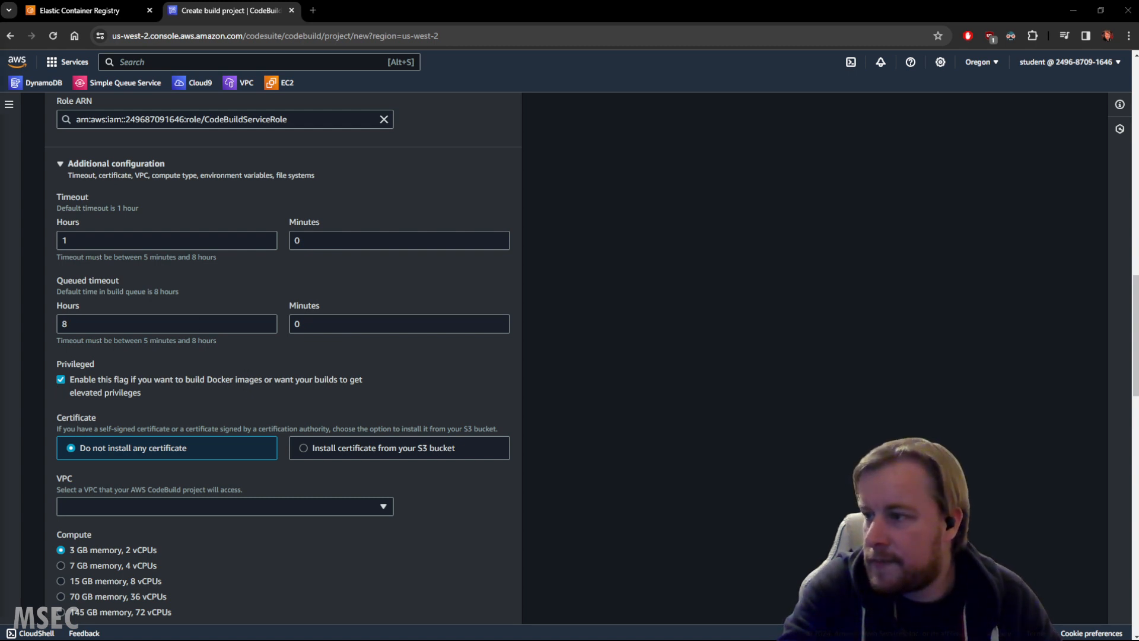
scroll(492, 415, down, 2)
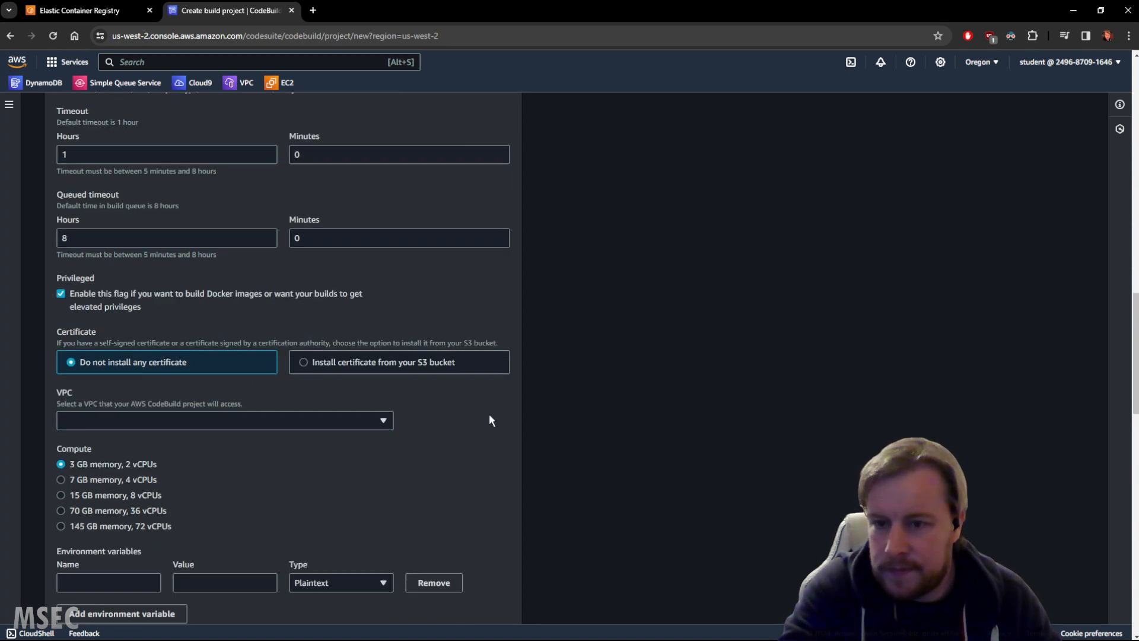
click(173, 388)
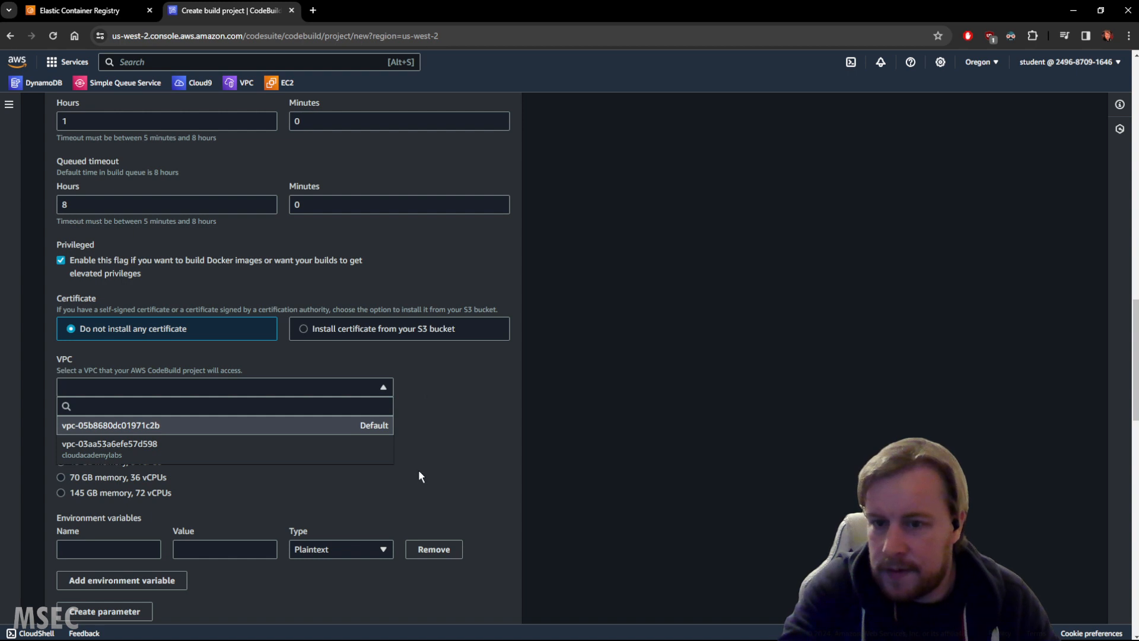
click(374, 425)
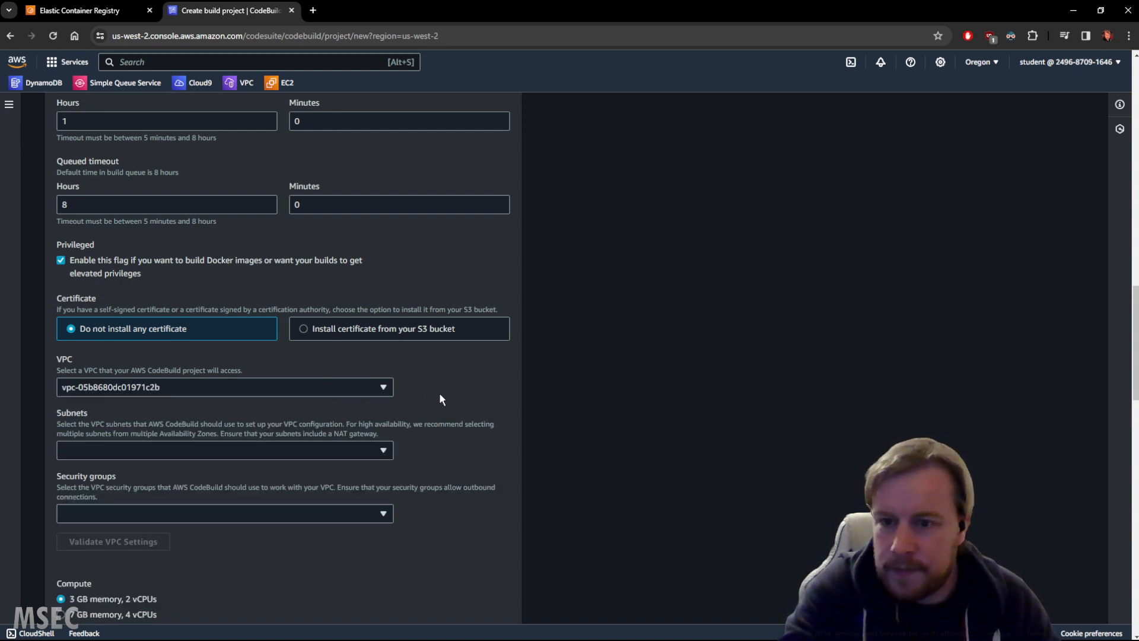
scroll(436, 396, down, 3)
scroll(432, 398, down, 1)
click(383, 208)
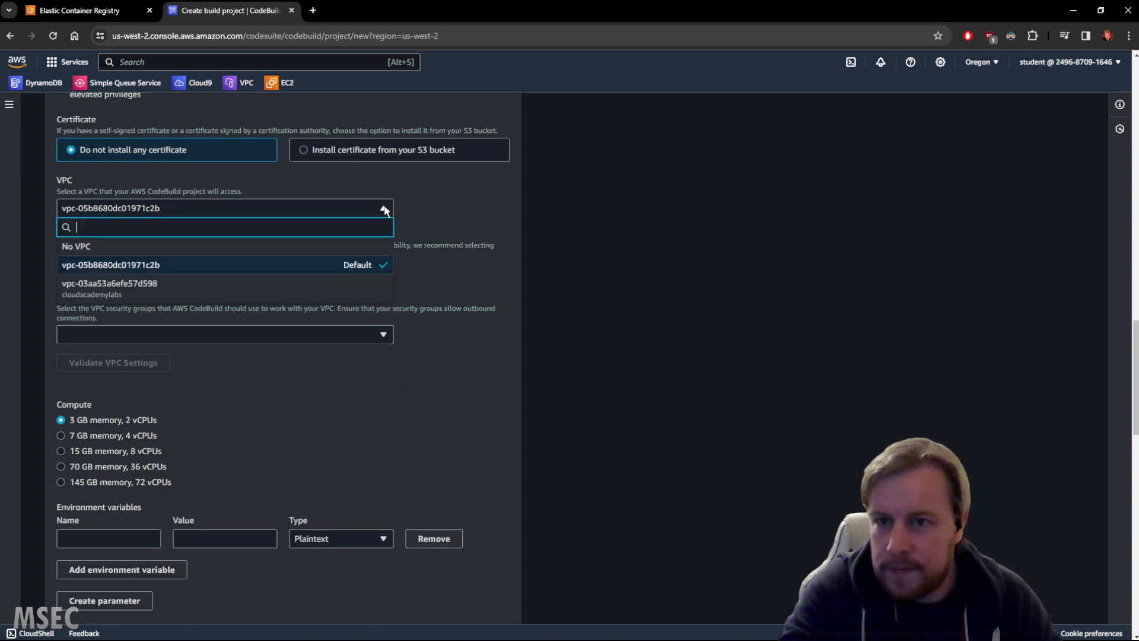
click(332, 246)
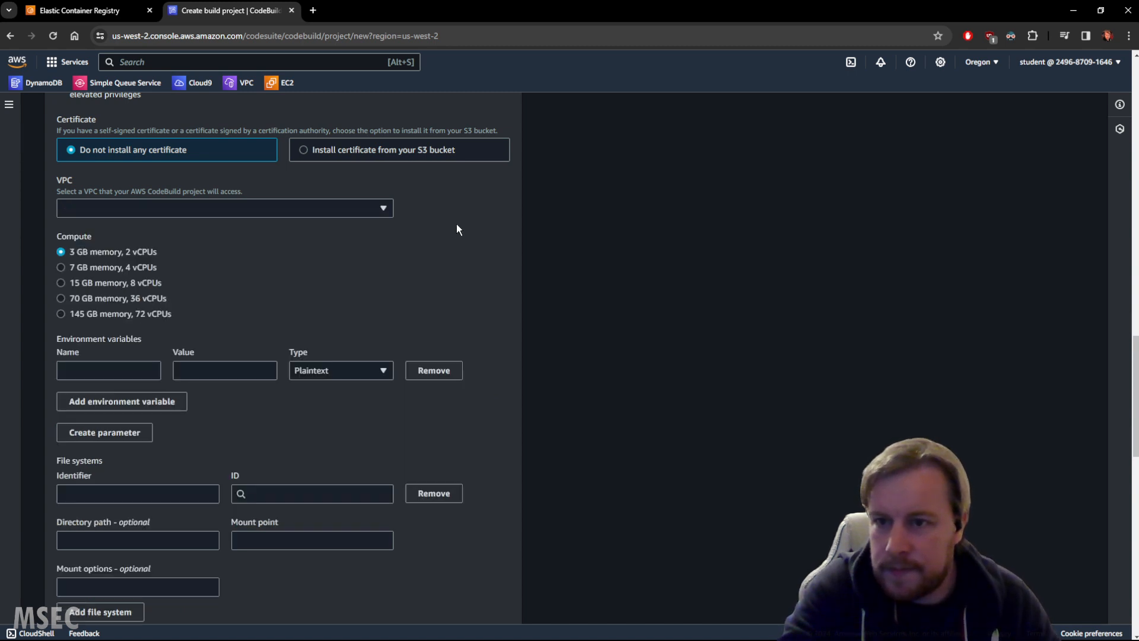
Step: Define a plaintext environment variable named AWS_ACCOUNT_ID with the AWS account number as its value
scroll(457, 229, up, 3)
scroll(469, 436, down, 2)
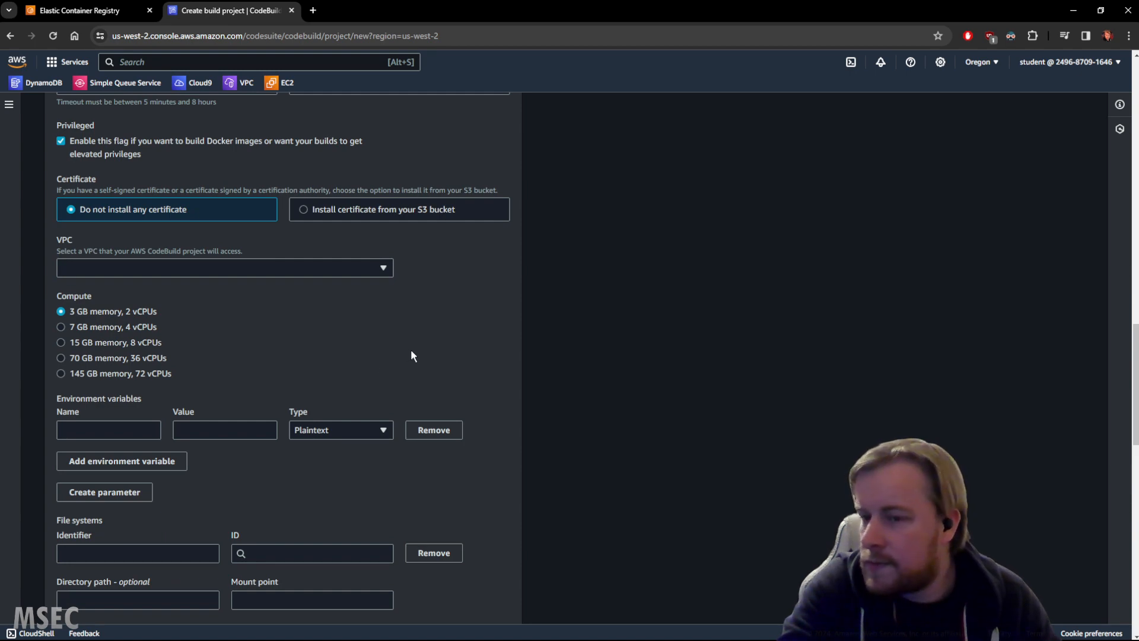
scroll(439, 350, down, 2)
scroll(439, 351, up, 5)
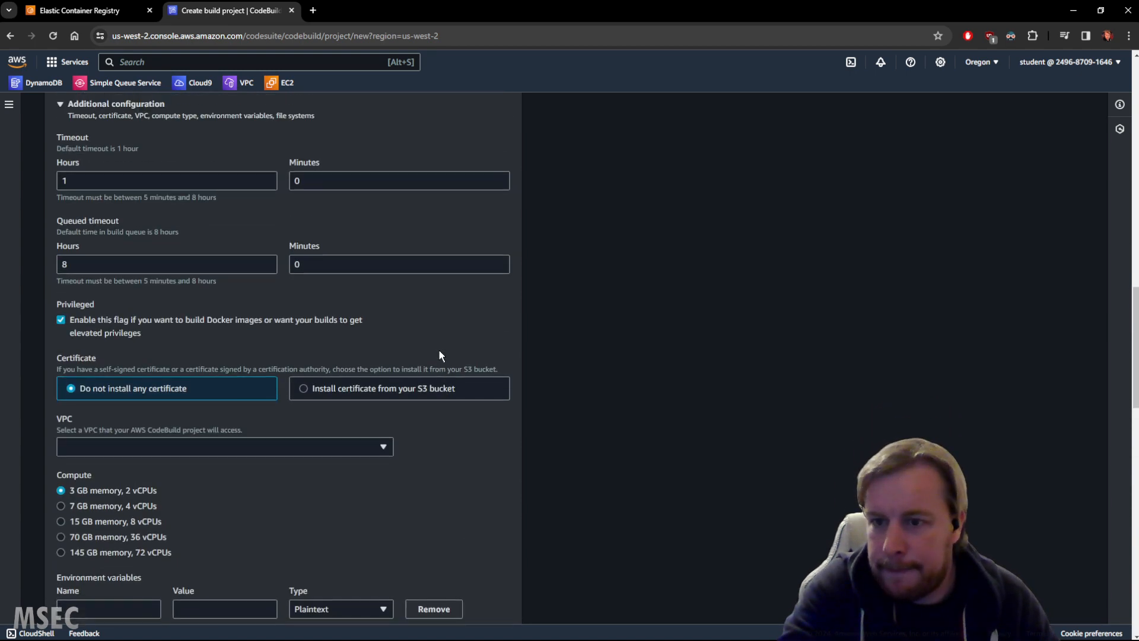
scroll(439, 351, up, 2)
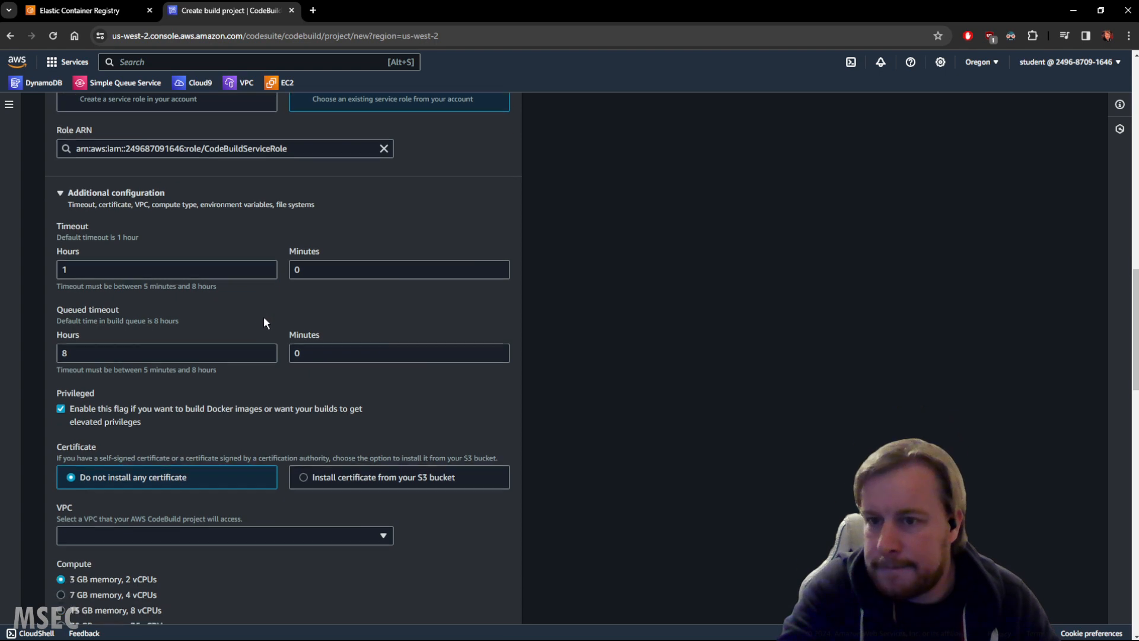
scroll(264, 323, down, 2)
scroll(433, 398, down, 8)
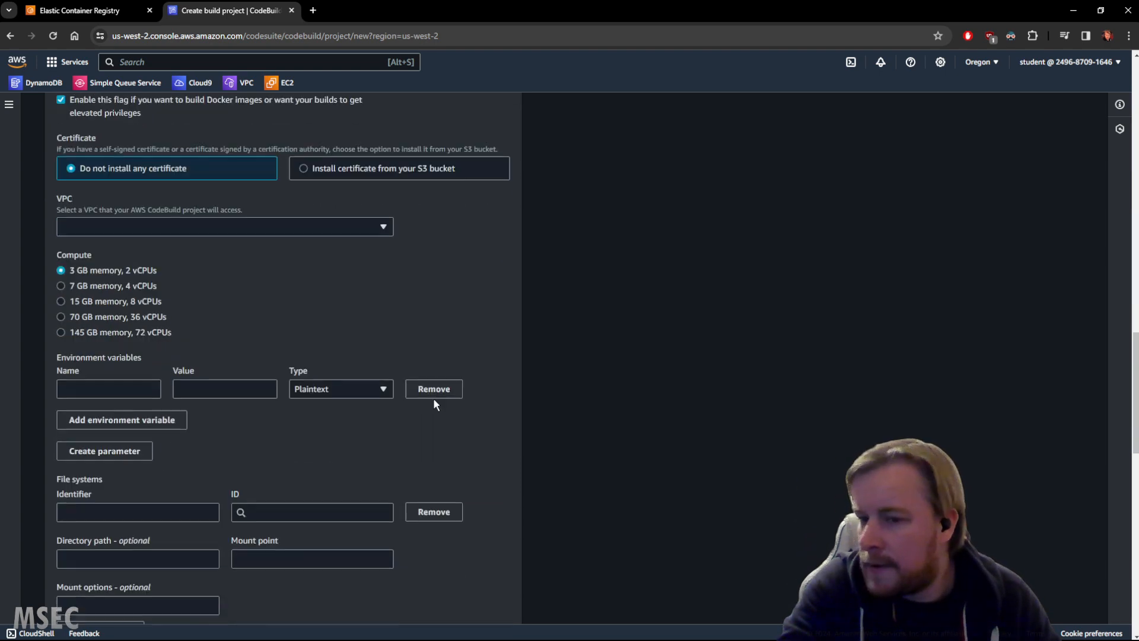
scroll(426, 389, up, 2)
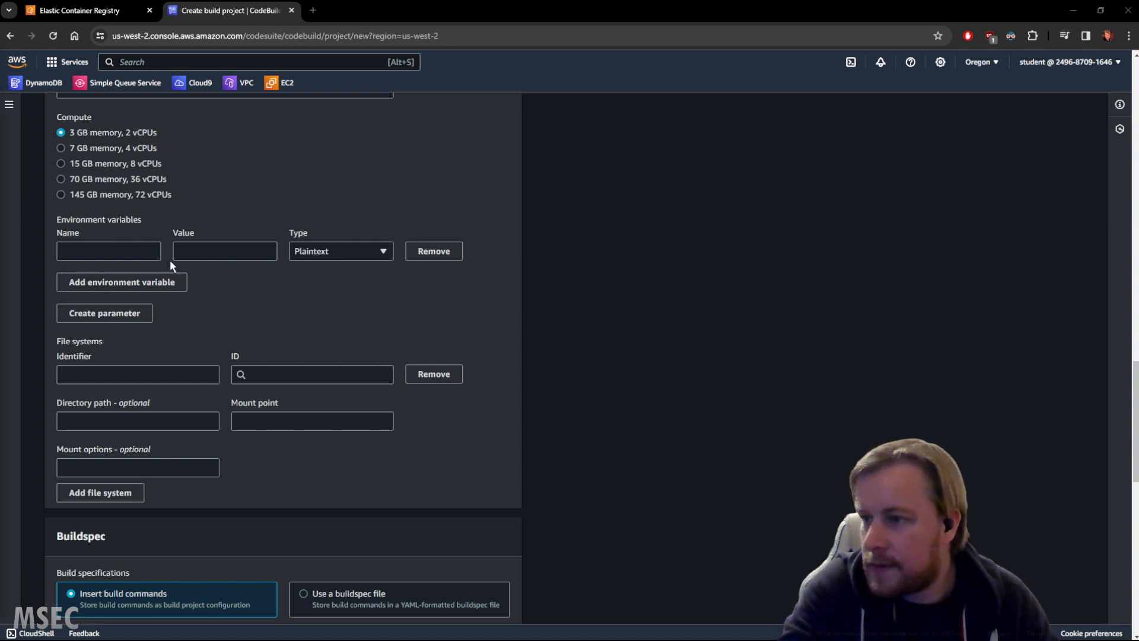
click(212, 251)
key(ctrl+v)
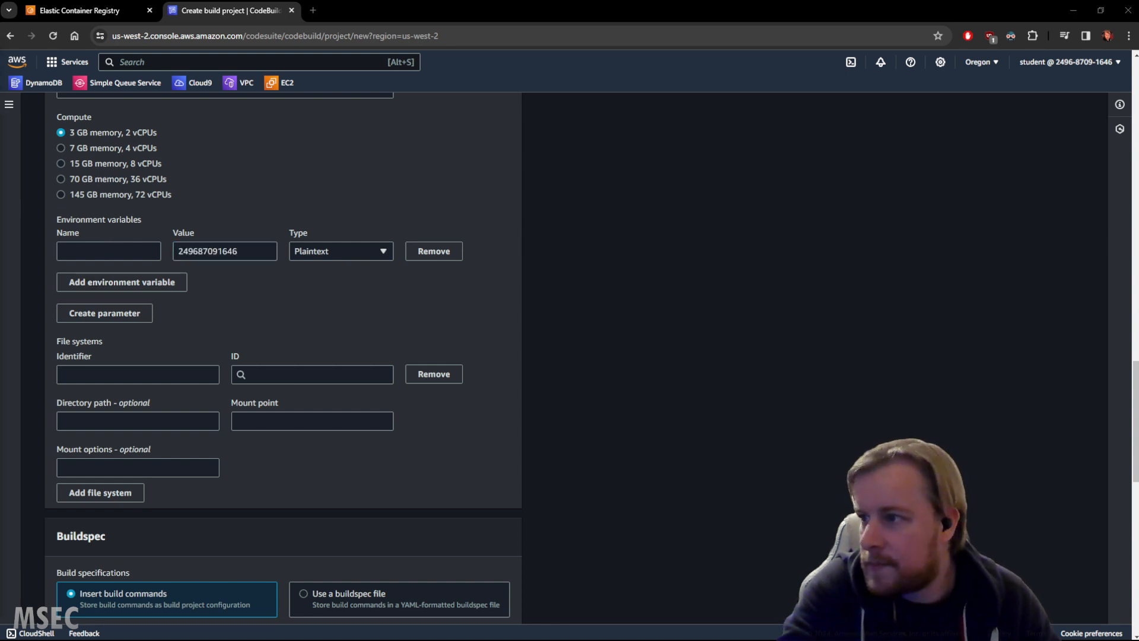
click(103, 248)
text(AWS_ACCOUNT_ID)
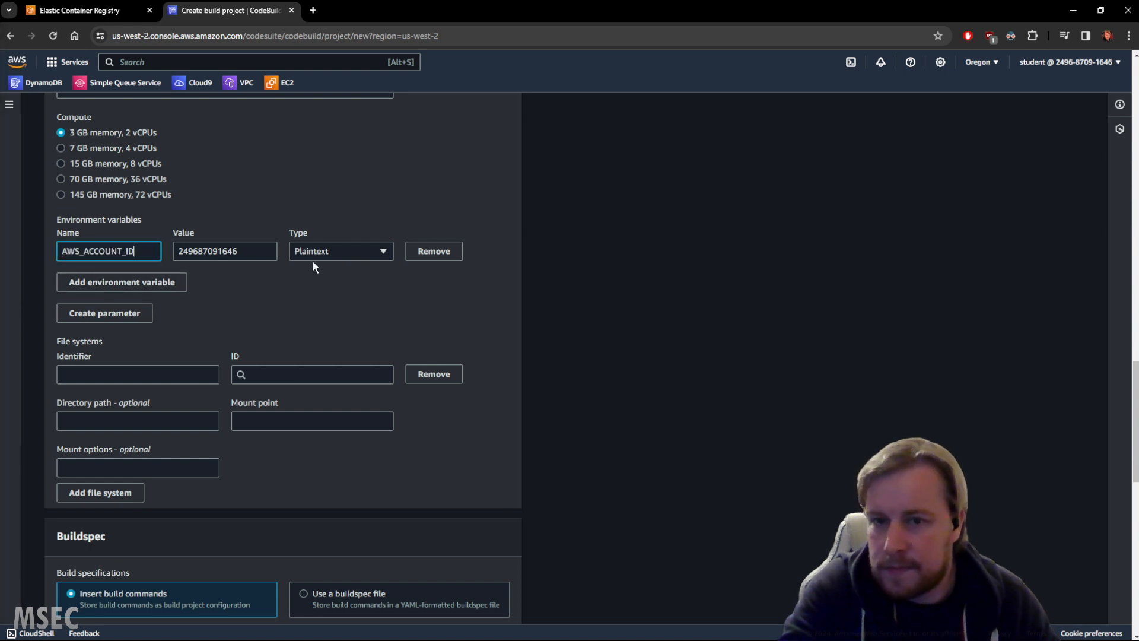
click(124, 281)
scroll(255, 350, down, 3)
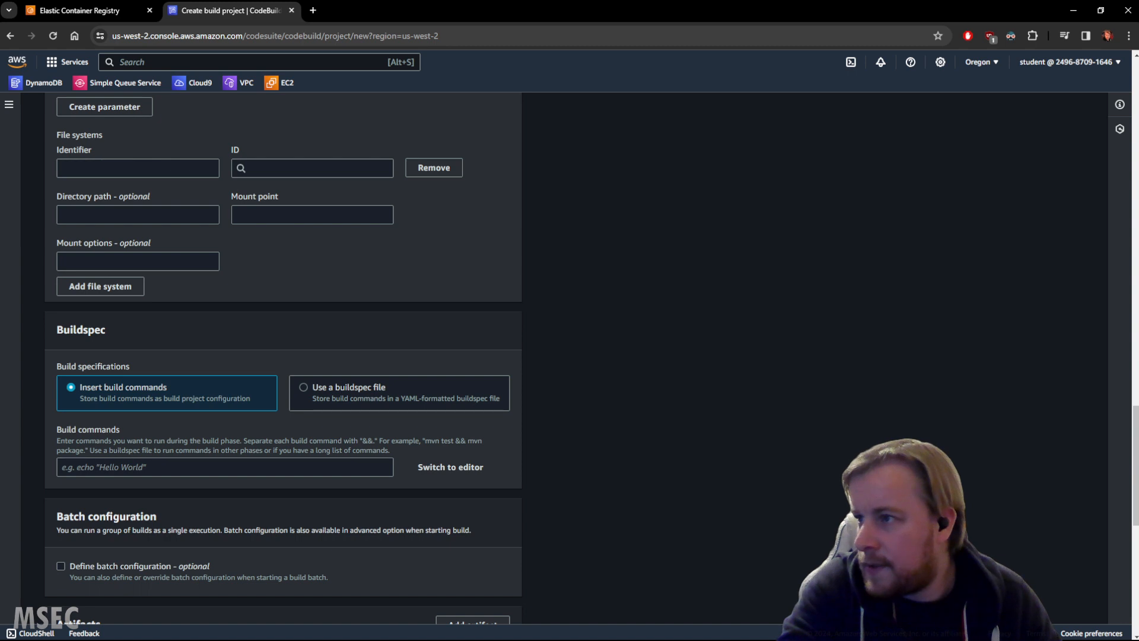
scroll(445, 315, up, 3)
scroll(332, 291, down, 2)
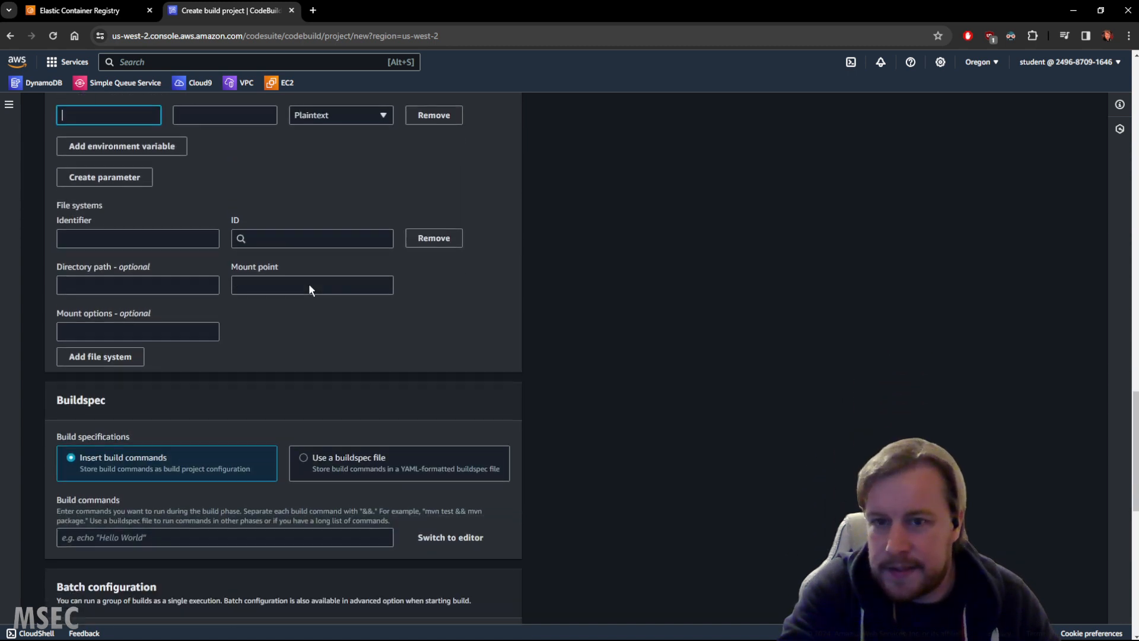
click(440, 107)
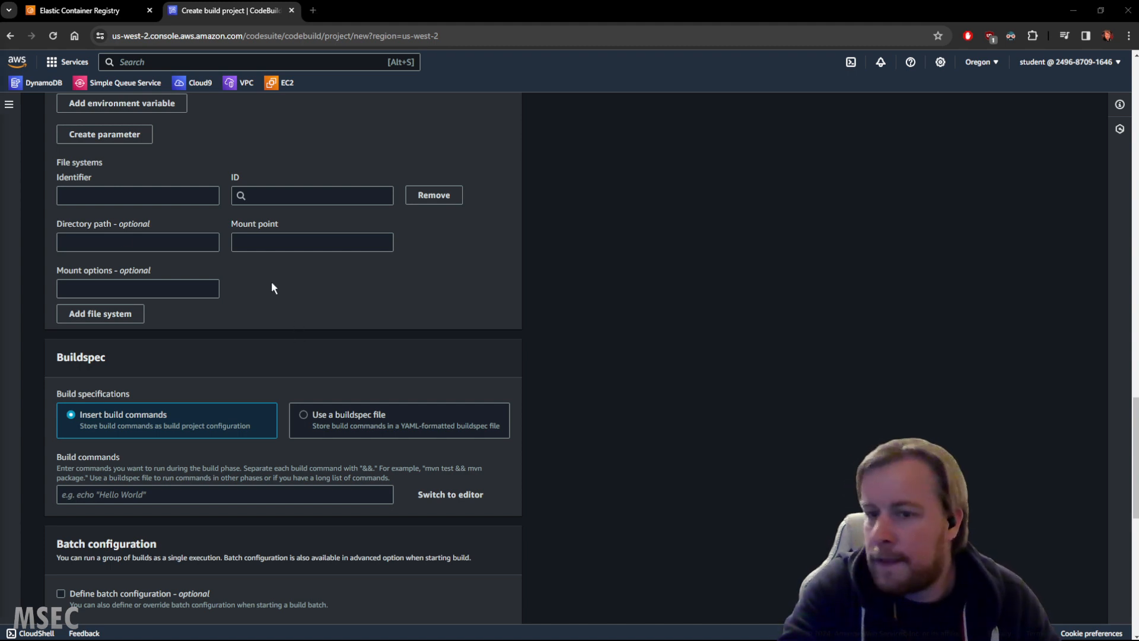
scroll(235, 401, down, 1)
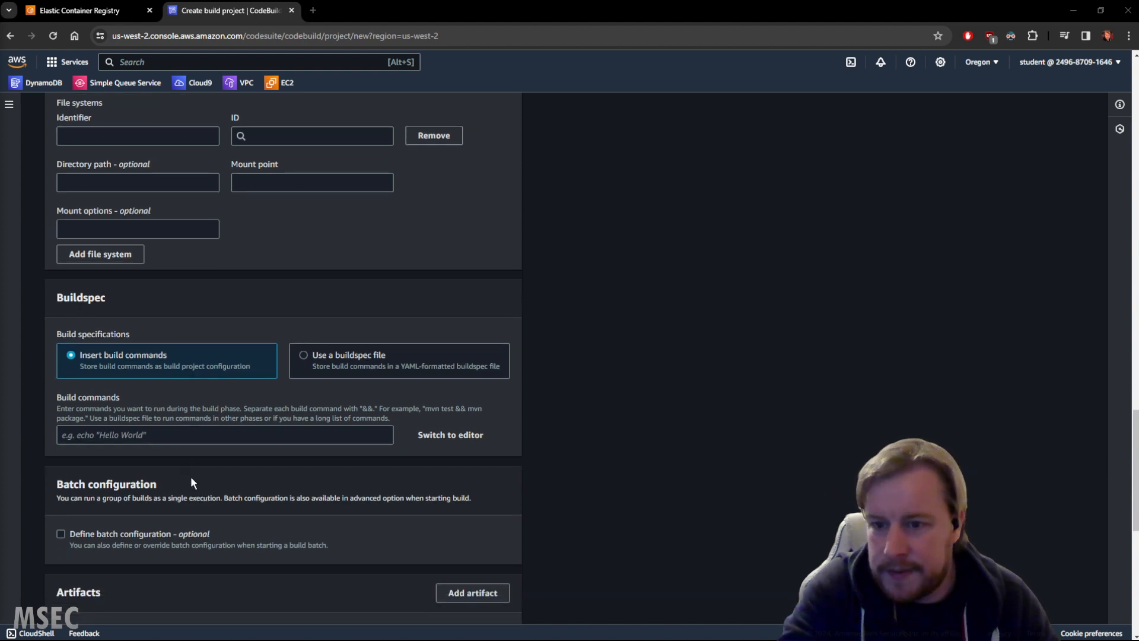
click(177, 435)
text(buildspec.yml)
click(175, 414)
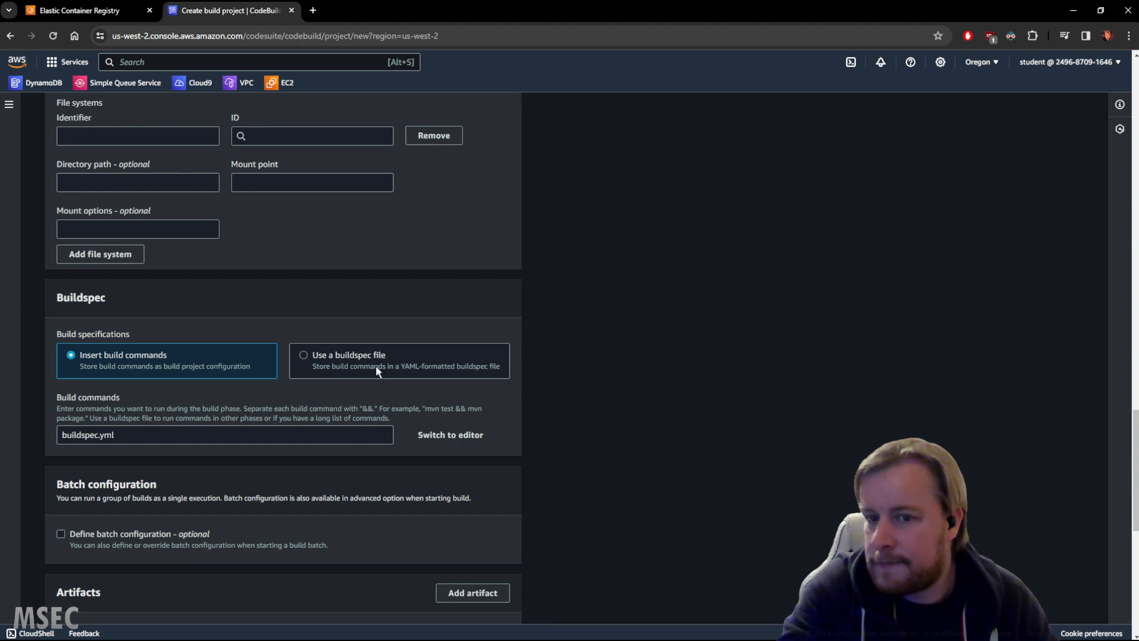
Step: Set the build specification to use a buildspec file and enter buildspec.yml as its name
click(376, 365)
click(177, 433)
text(buildspec.yml)
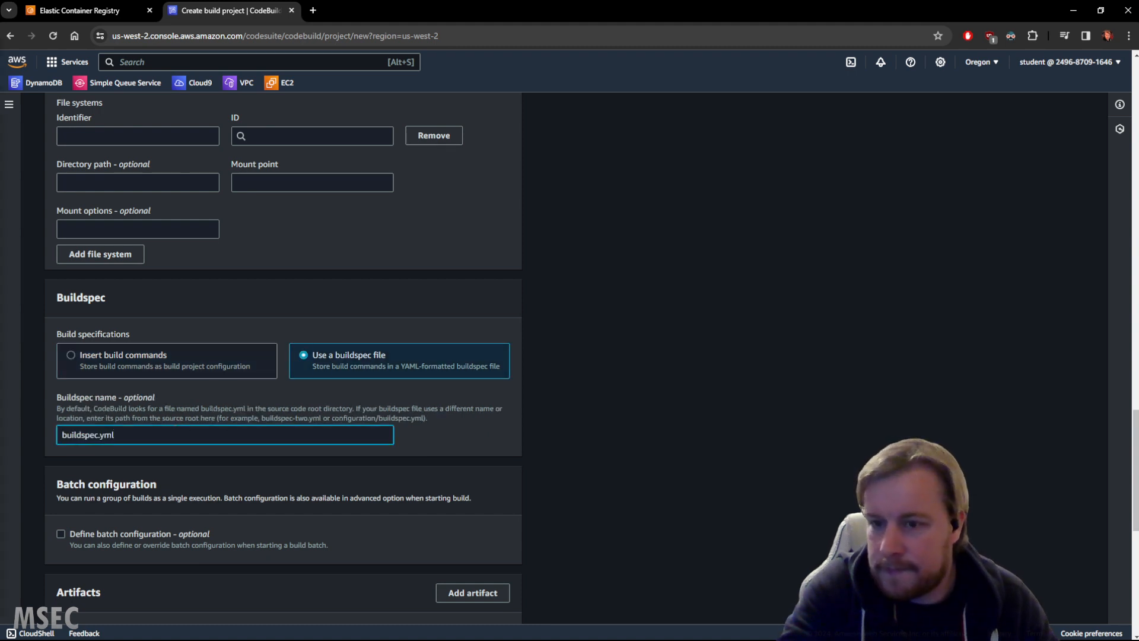
key(alt+Tab)
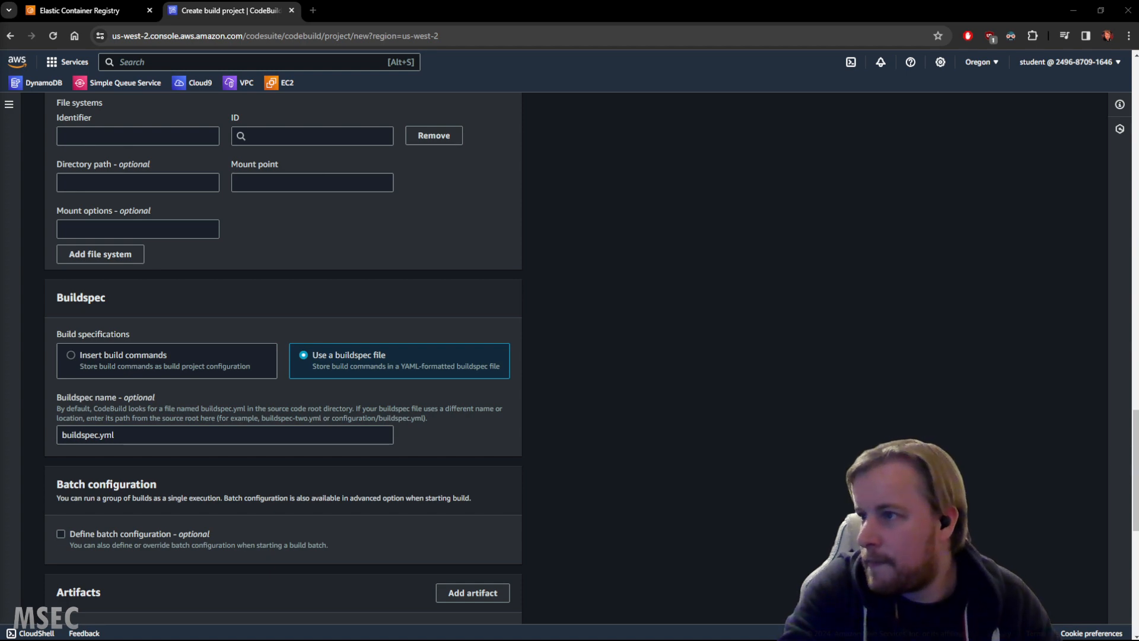
Step: Review the remaining batch, artifact and log settings and try to create the build project
scroll(486, 309, down, 4)
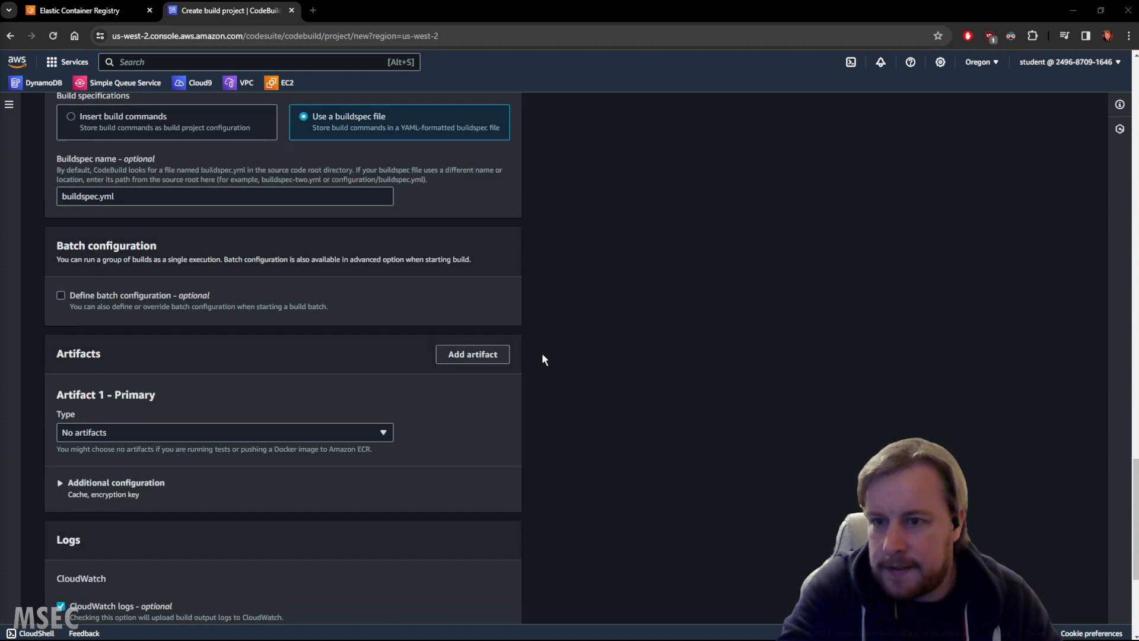
scroll(356, 415, down, 1)
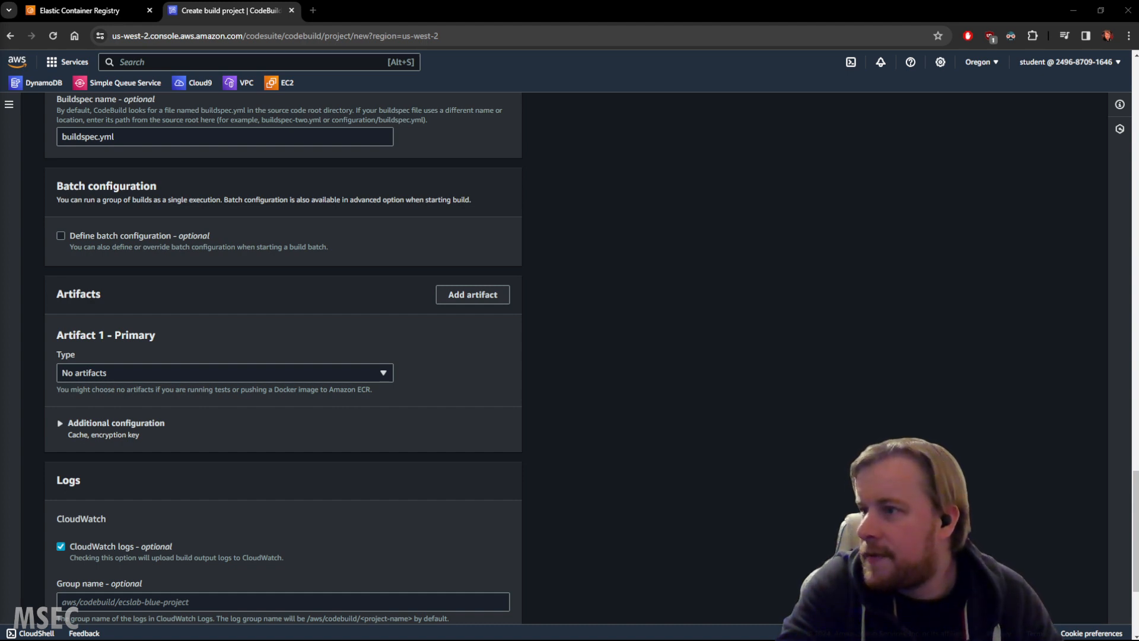
scroll(384, 383, up, 15)
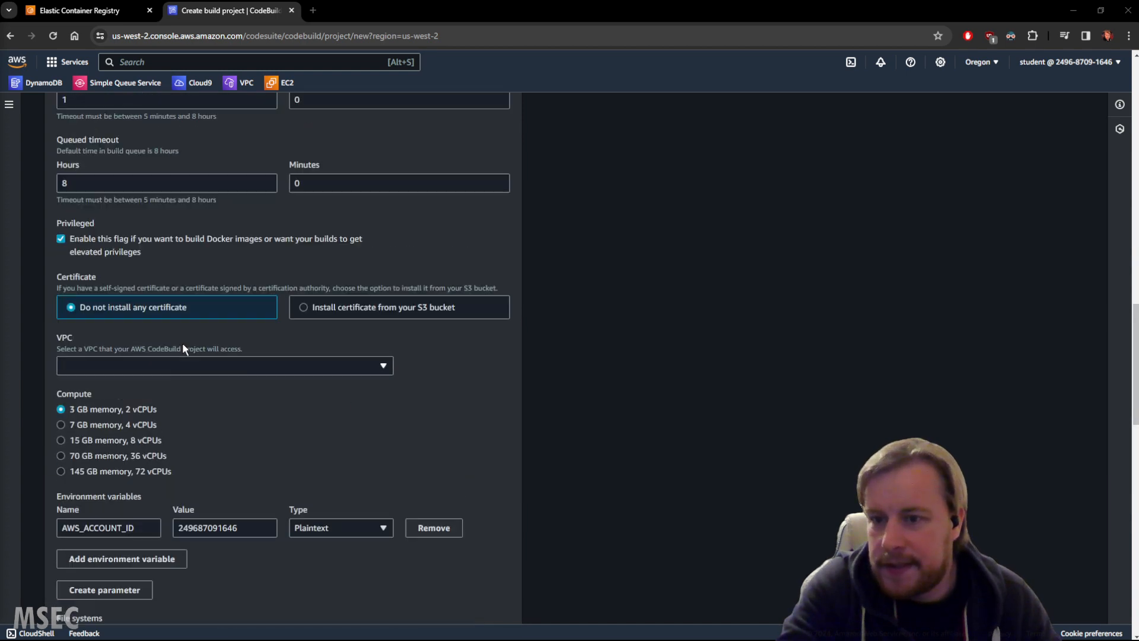
scroll(182, 345, down, 15)
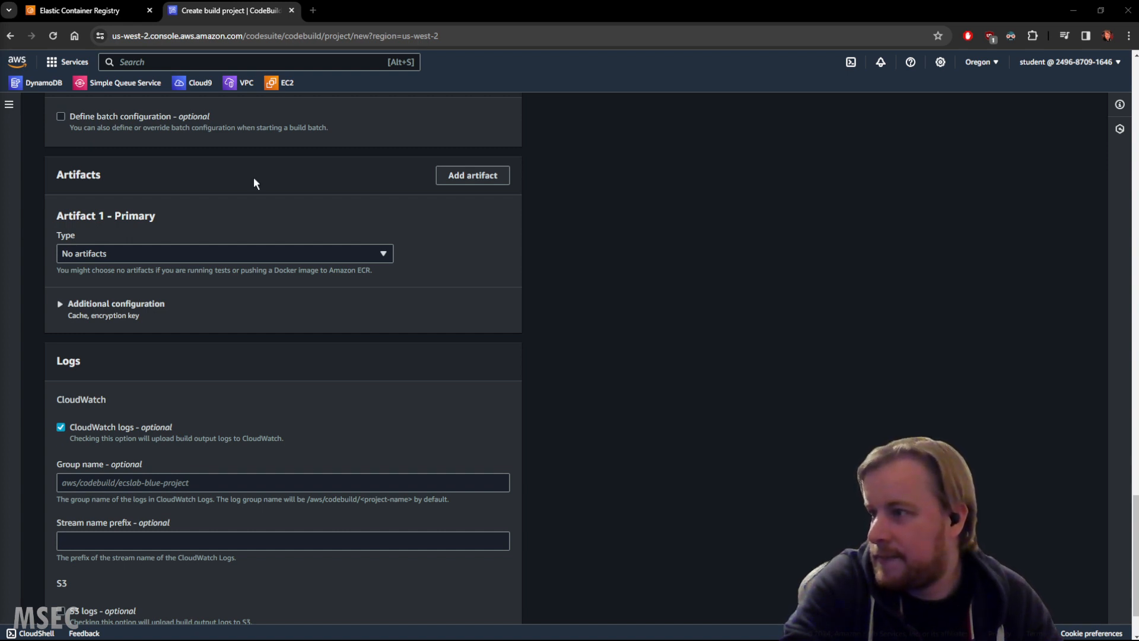
scroll(685, 288, down, 3)
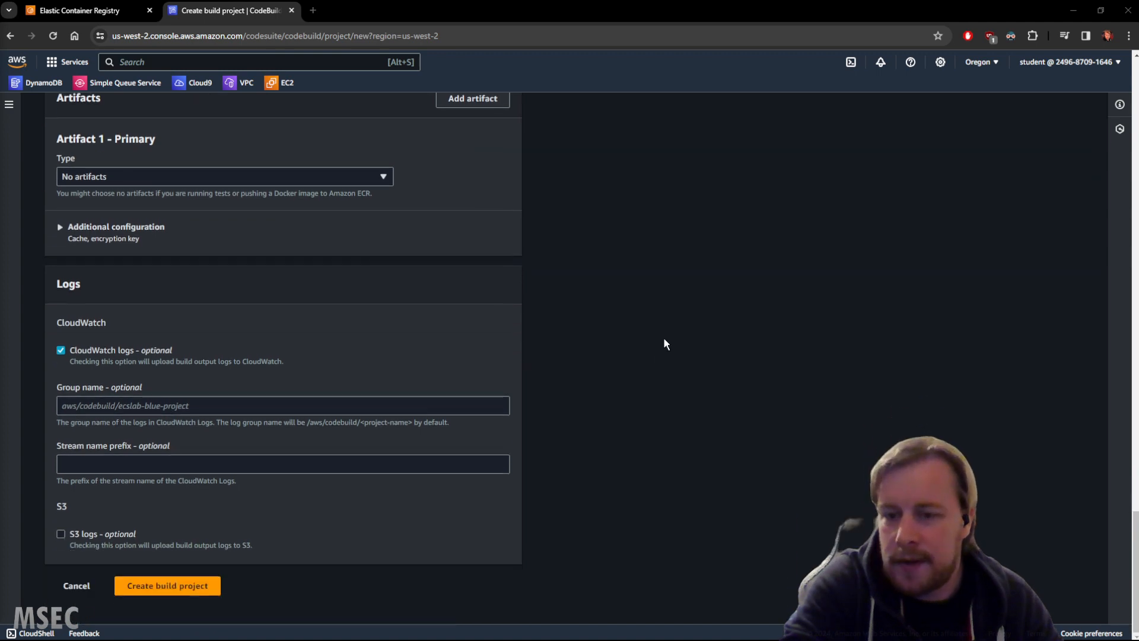
click(171, 588)
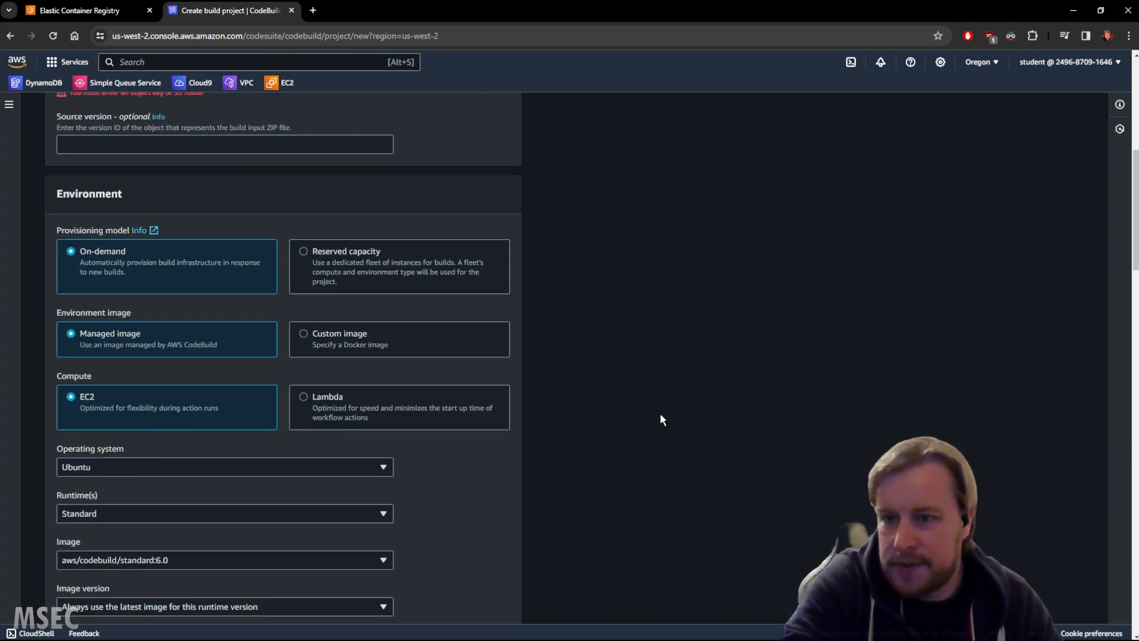
scroll(660, 415, down, 15)
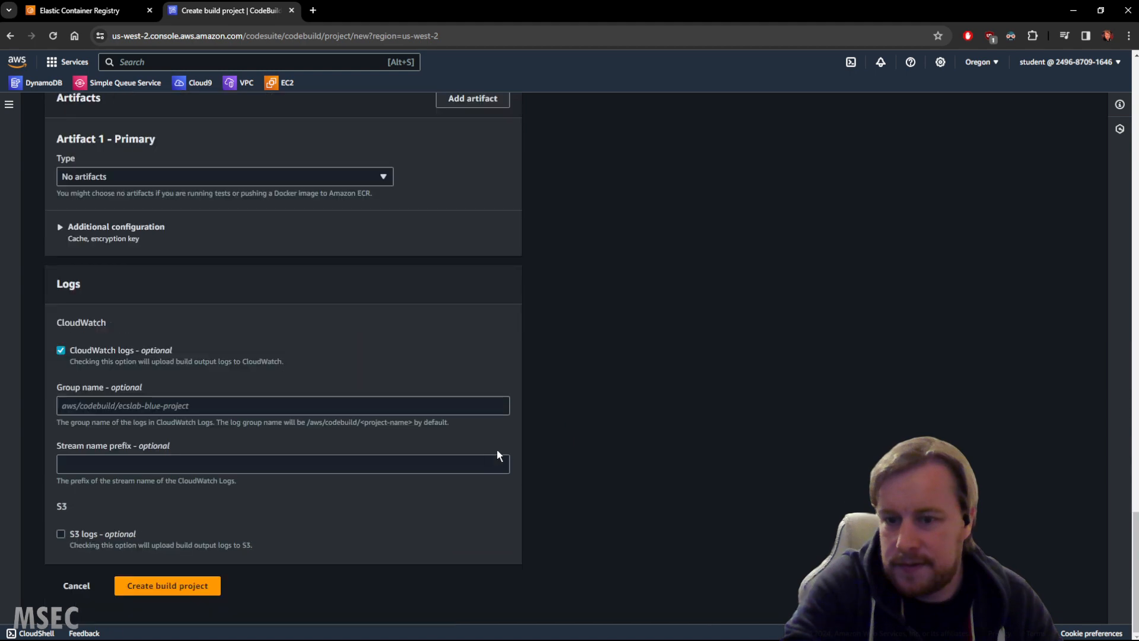
Step: Enter ecslabblue.zip as the S3 object key of the build project's primary source
click(166, 593)
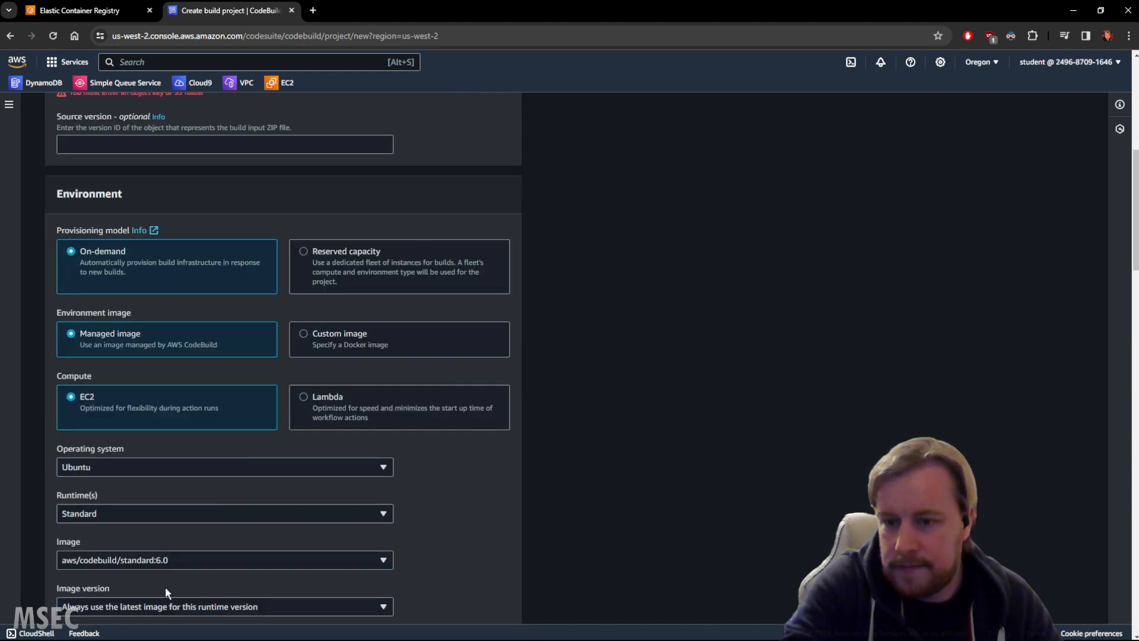
scroll(521, 437, up, 4)
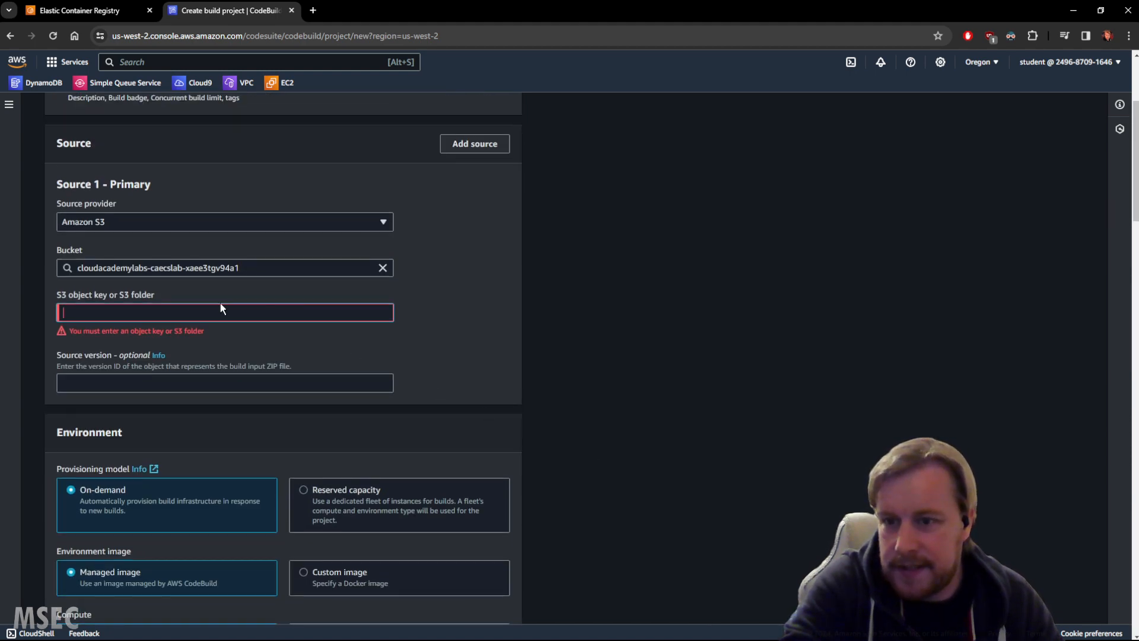
click(220, 308)
click(156, 298)
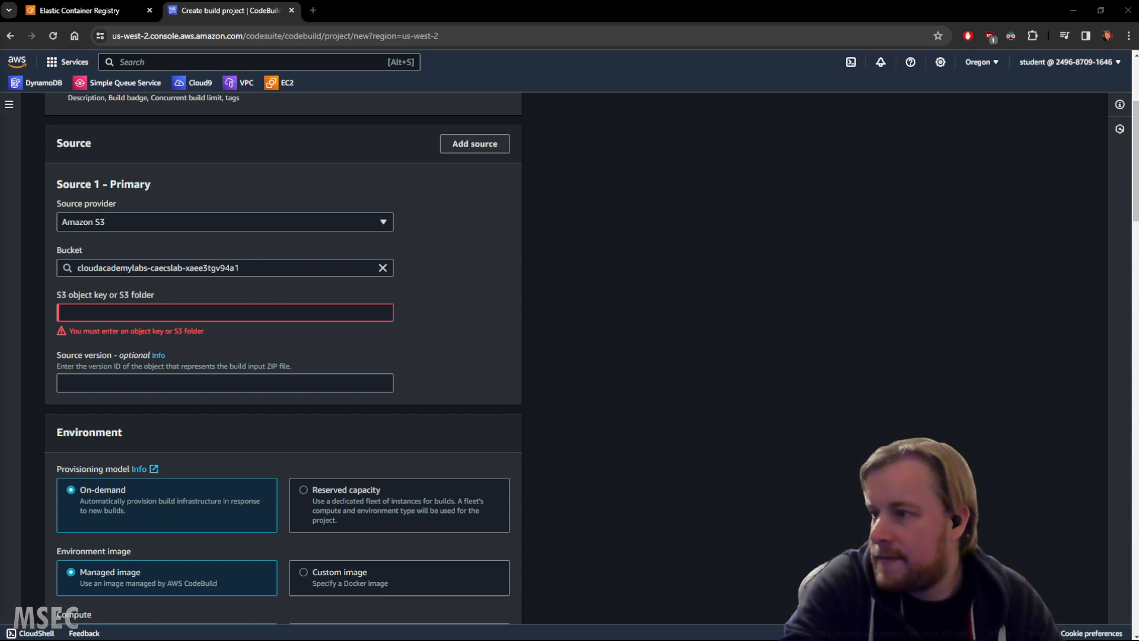
click(158, 315)
key(ctrl+v)
click(490, 297)
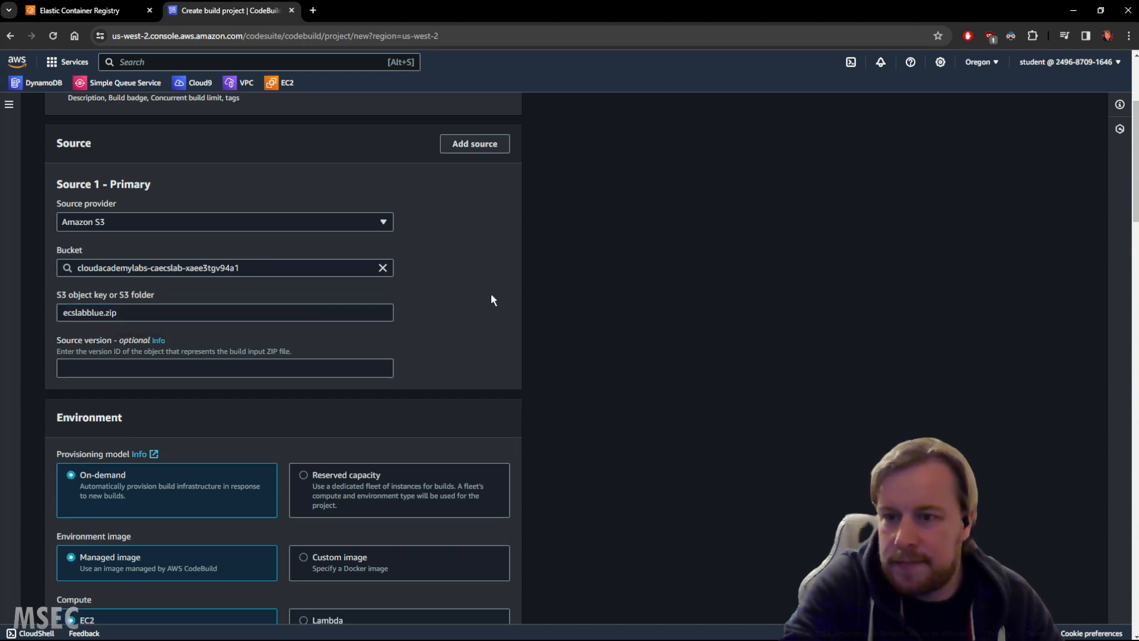
Step: Create the ecslab-blue-project build project and start a build of it
scroll(552, 363, down, 16)
scroll(570, 400, down, 10)
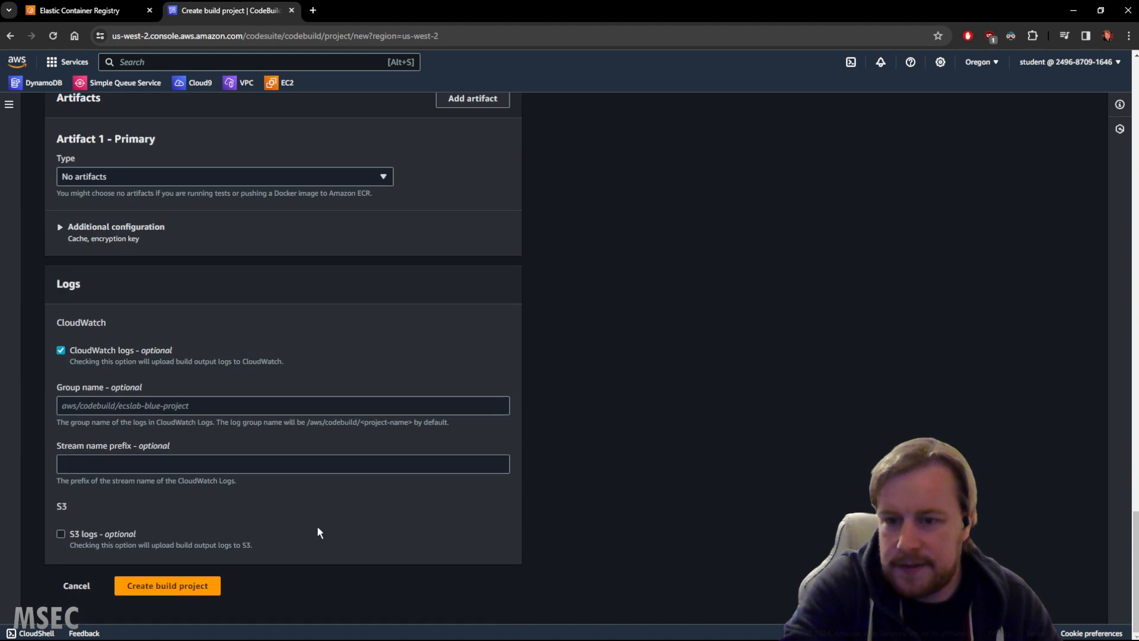
click(160, 586)
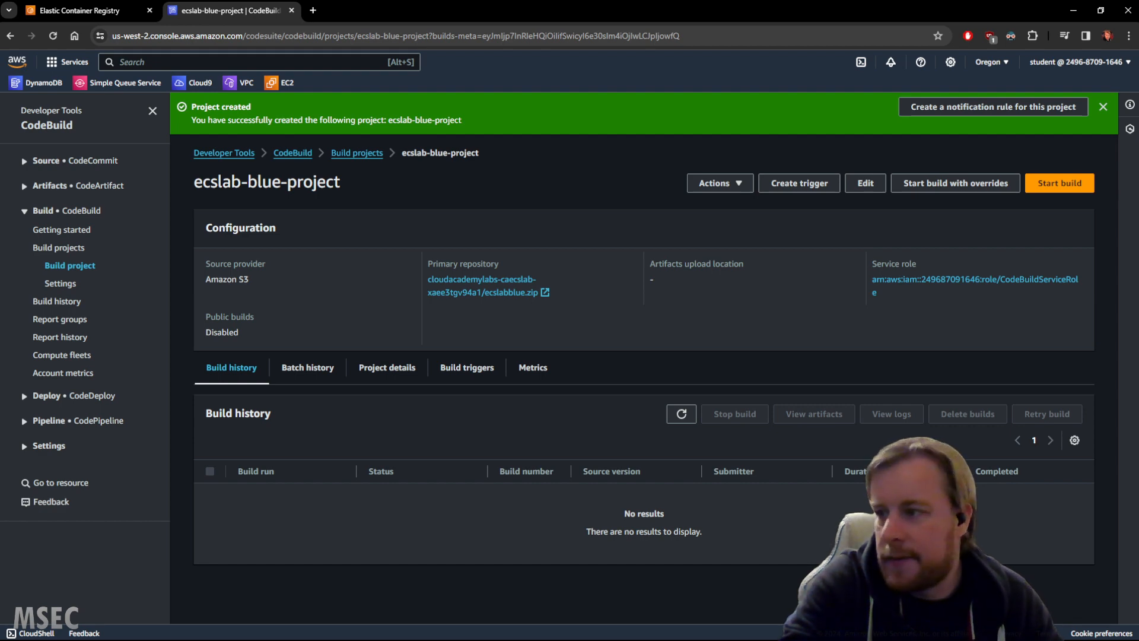
click(1032, 182)
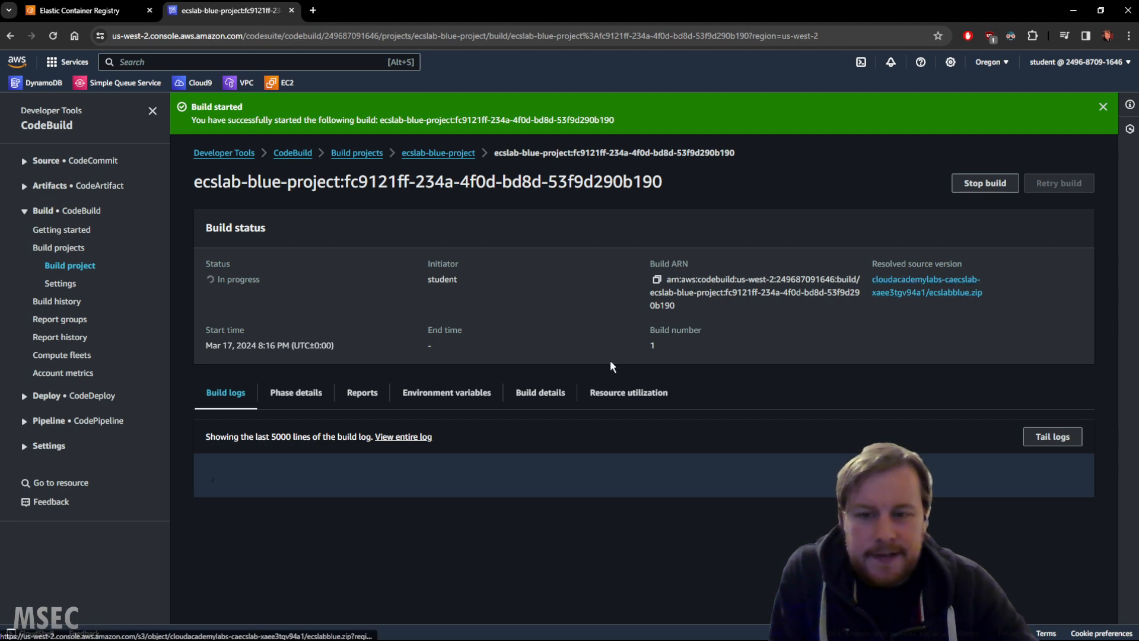
Step: Follow the progress of the running blue build in its build logs and phase details
scroll(525, 510, down, 3)
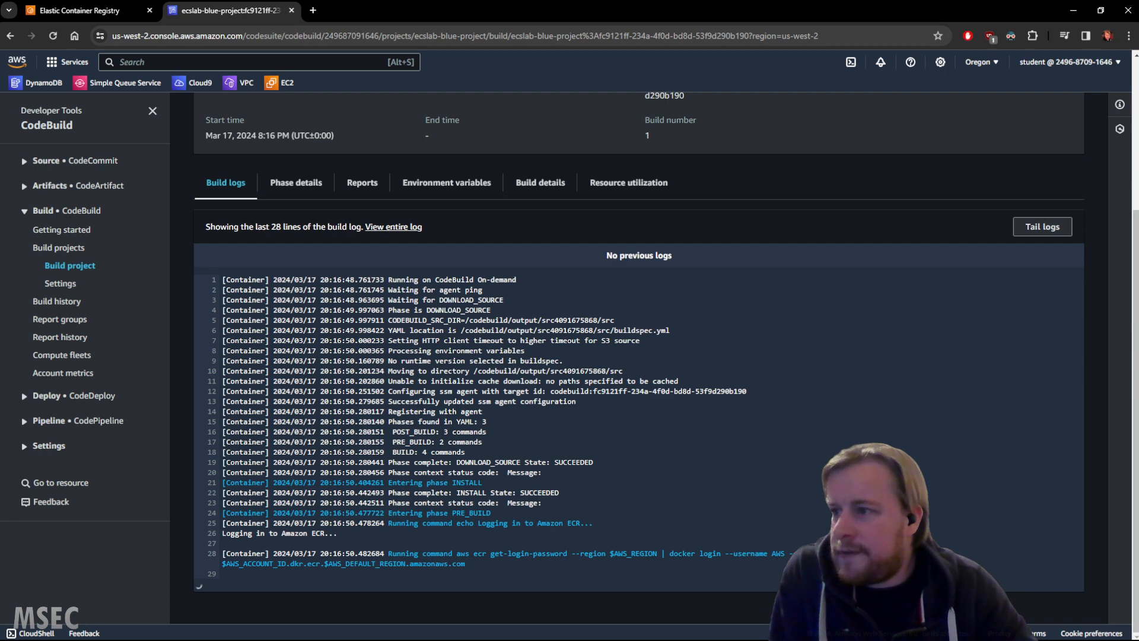
click(296, 183)
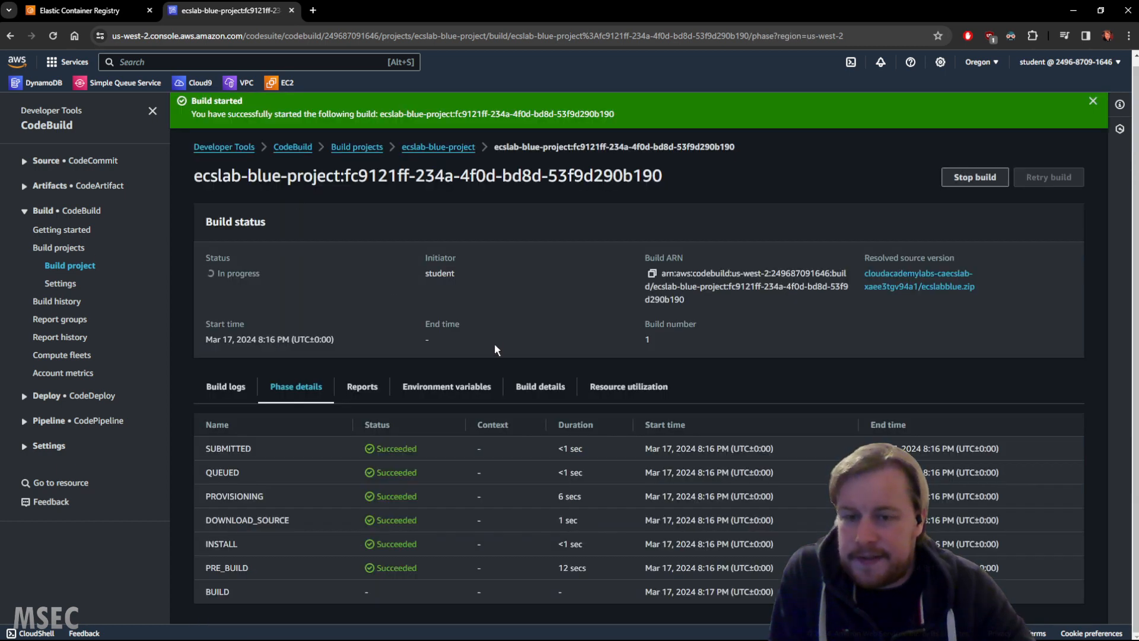
click(225, 386)
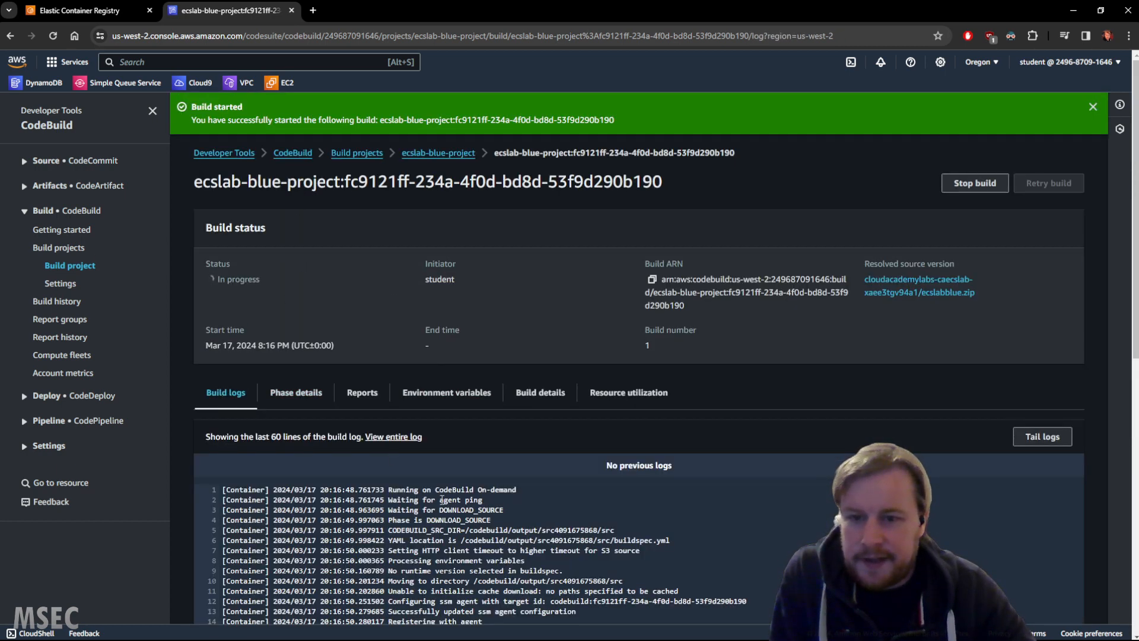
scroll(454, 510, down, 5)
scroll(320, 243, up, 3)
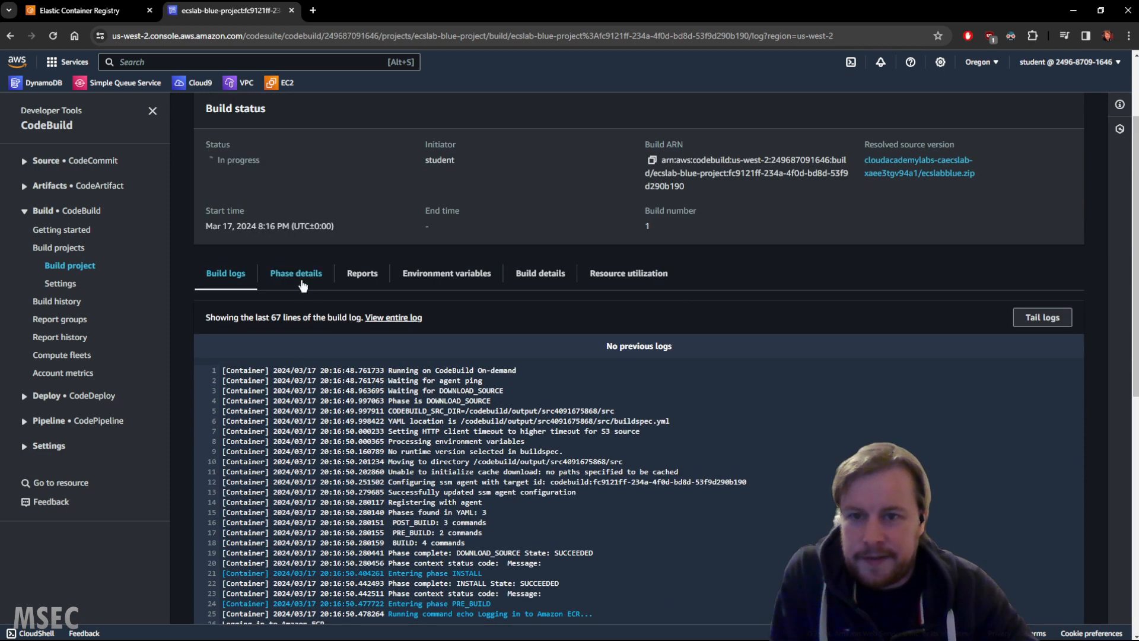
click(301, 281)
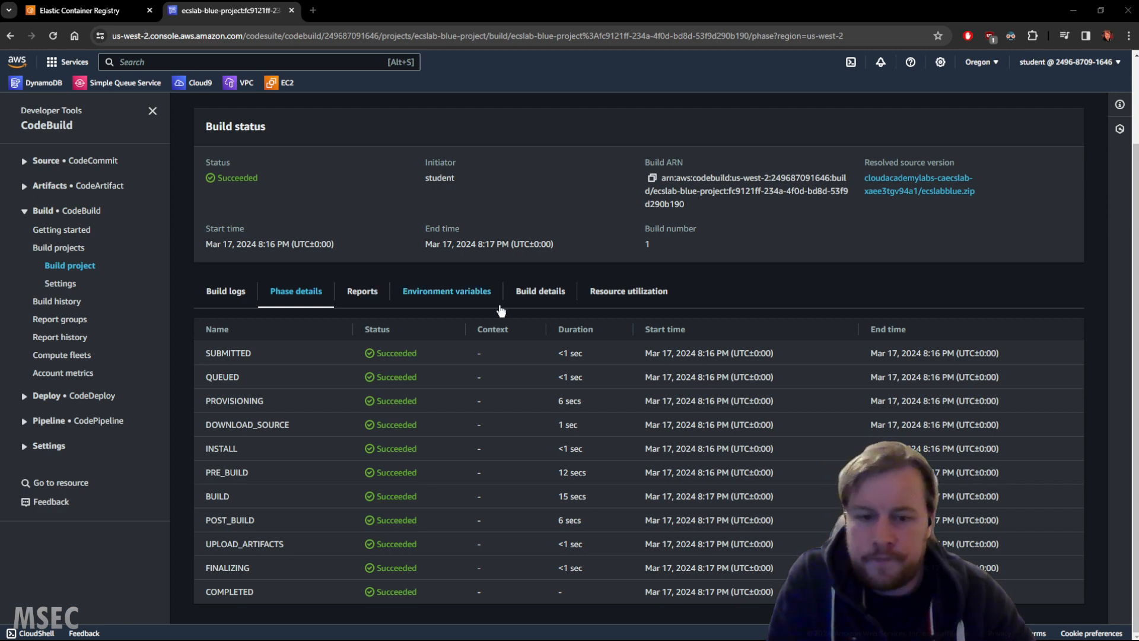
Step: Read through the blue build's log, from the ECR login and Docker image build to the image push
click(226, 291)
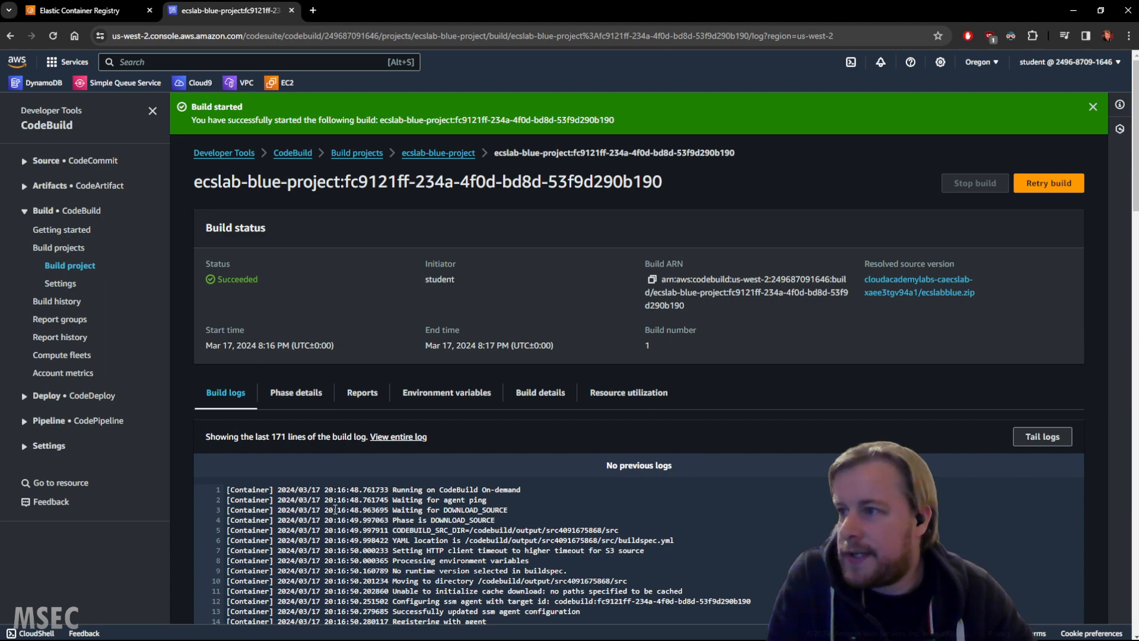
scroll(449, 448, down, 6)
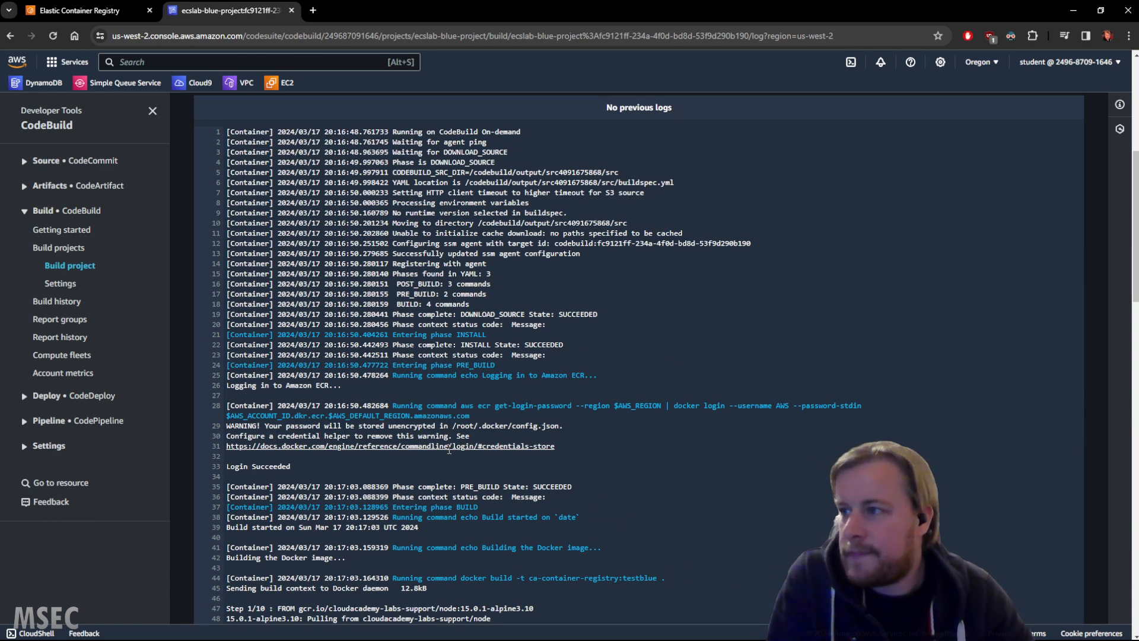
scroll(449, 450, down, 3)
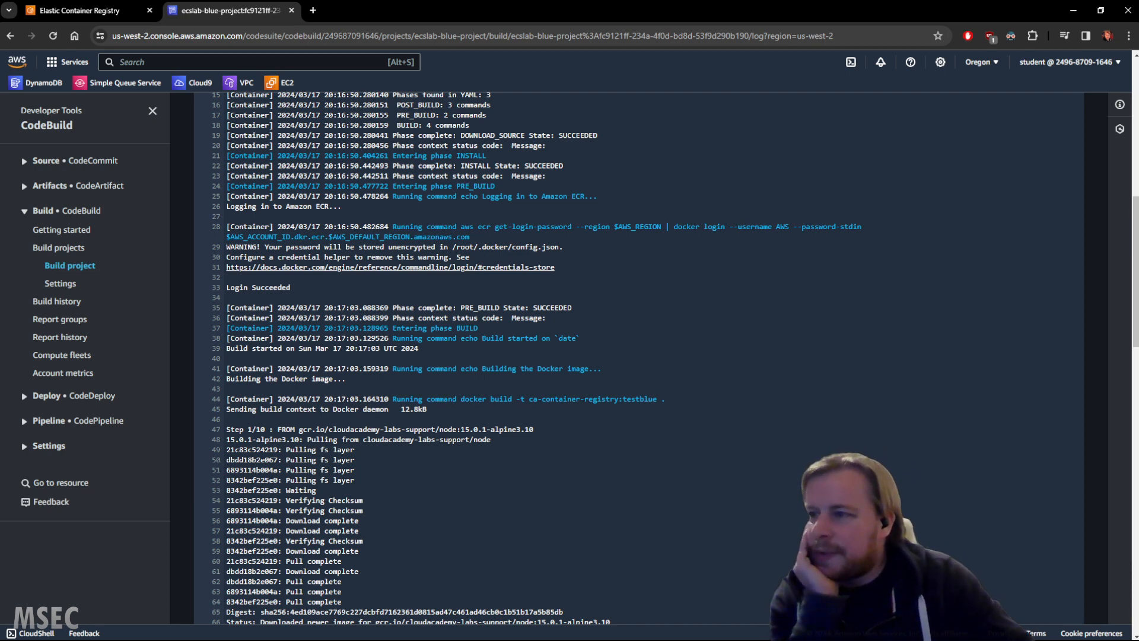
scroll(414, 303, down, 15)
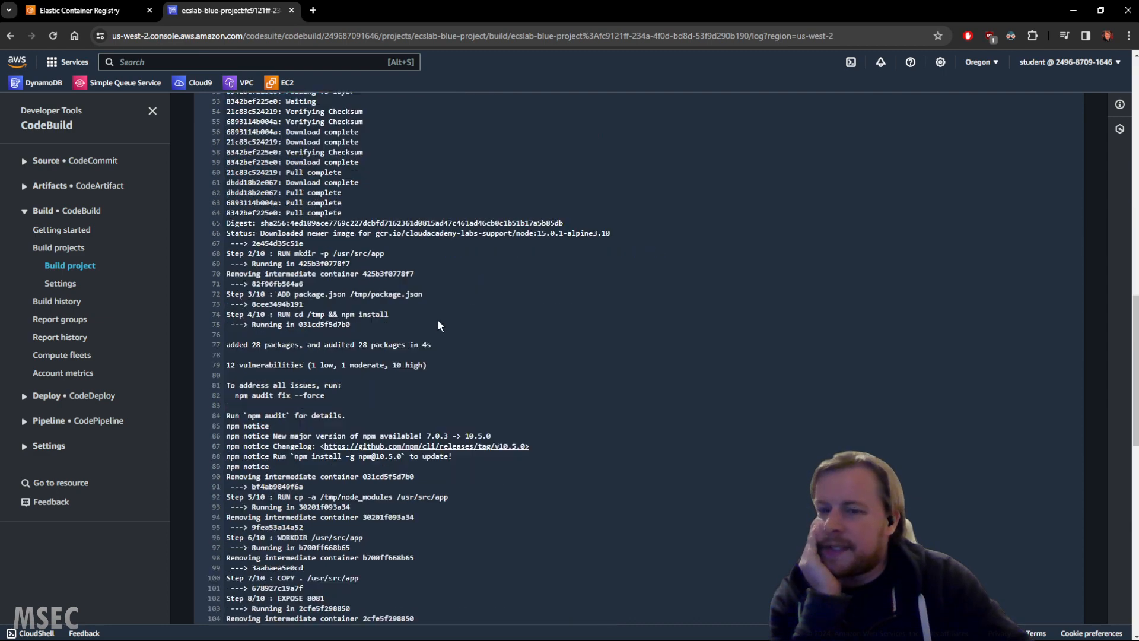
scroll(413, 302, down, 3)
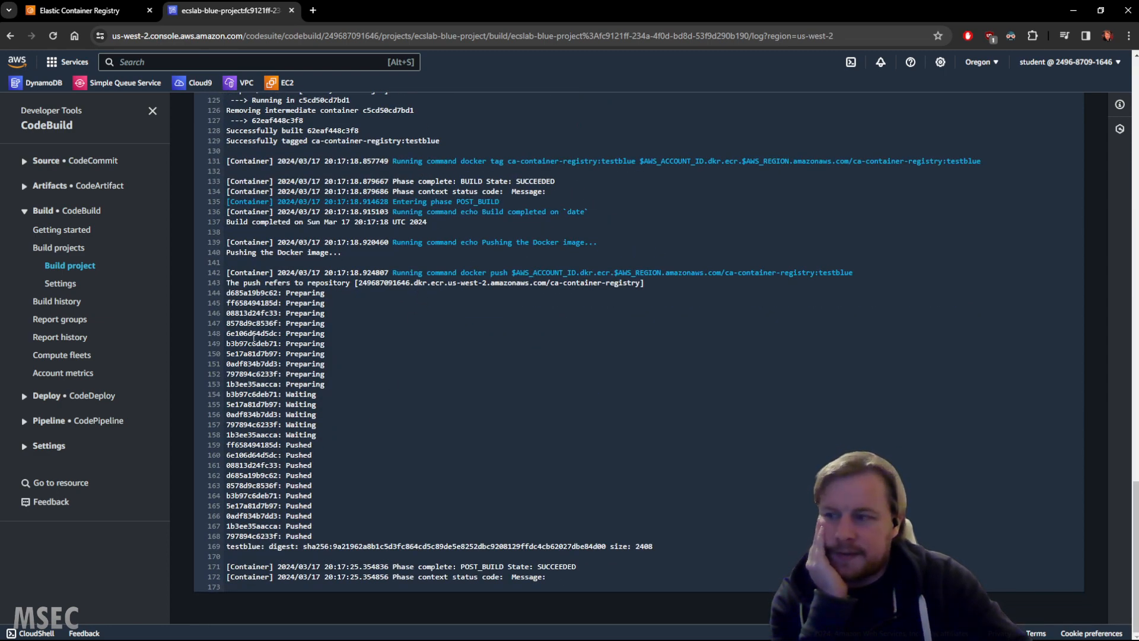
drag(227, 273, 539, 545)
click(406, 412)
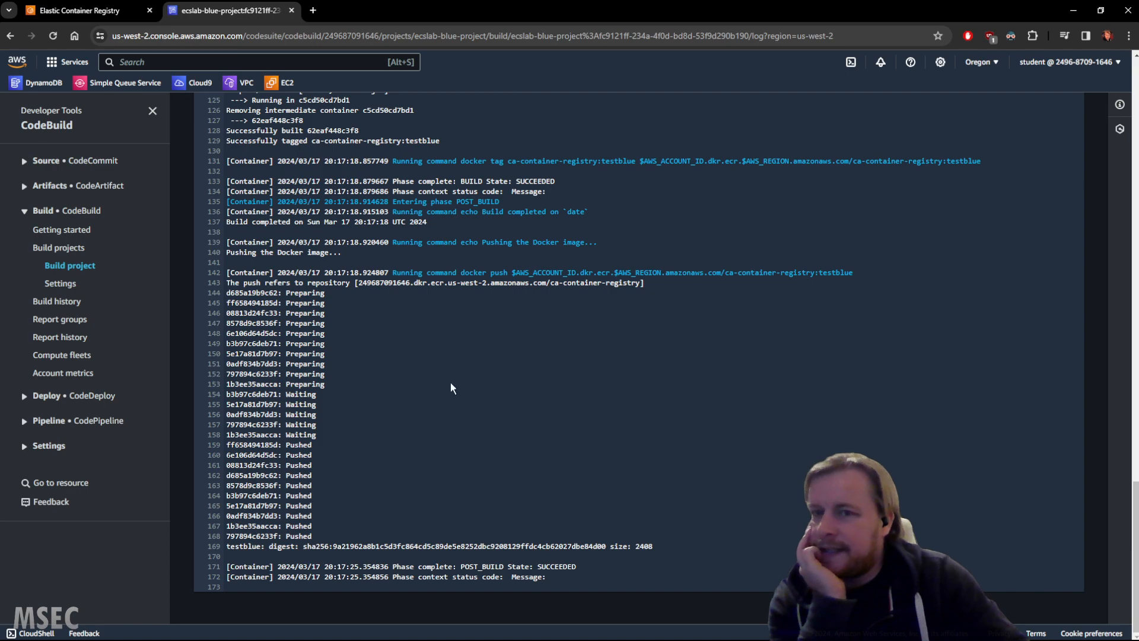
scroll(486, 355, up, 15)
scroll(498, 347, up, 10)
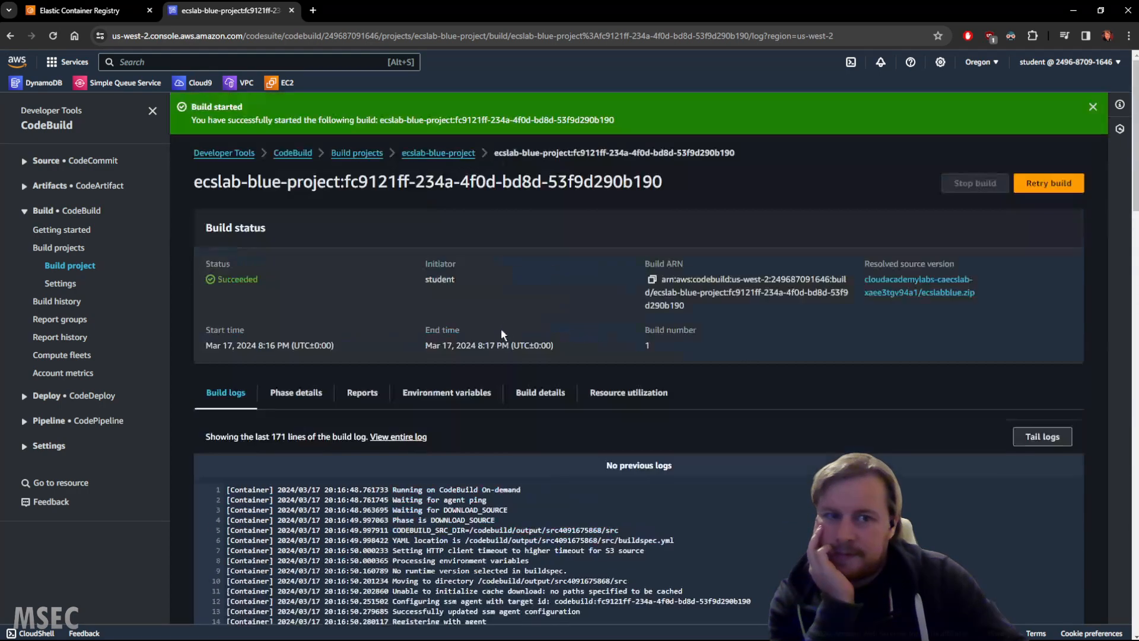
Step: Open the entire build log in CloudWatch, resume automatic retrieval of new events, and return to the blue build's page
click(404, 438)
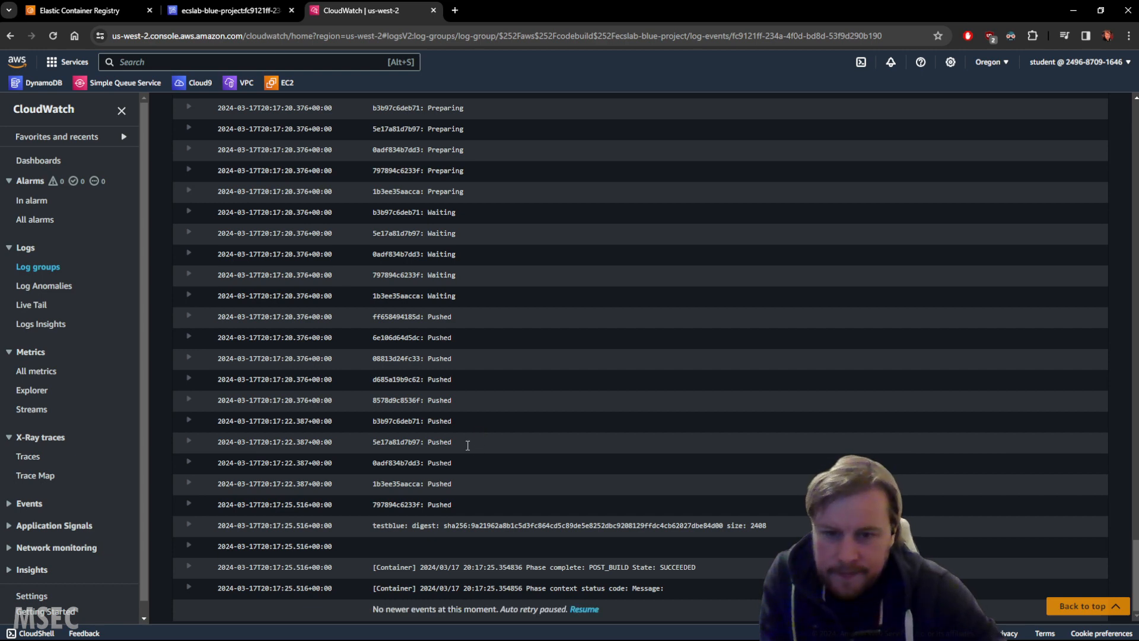
scroll(458, 436, up, 7)
scroll(459, 431, down, 7)
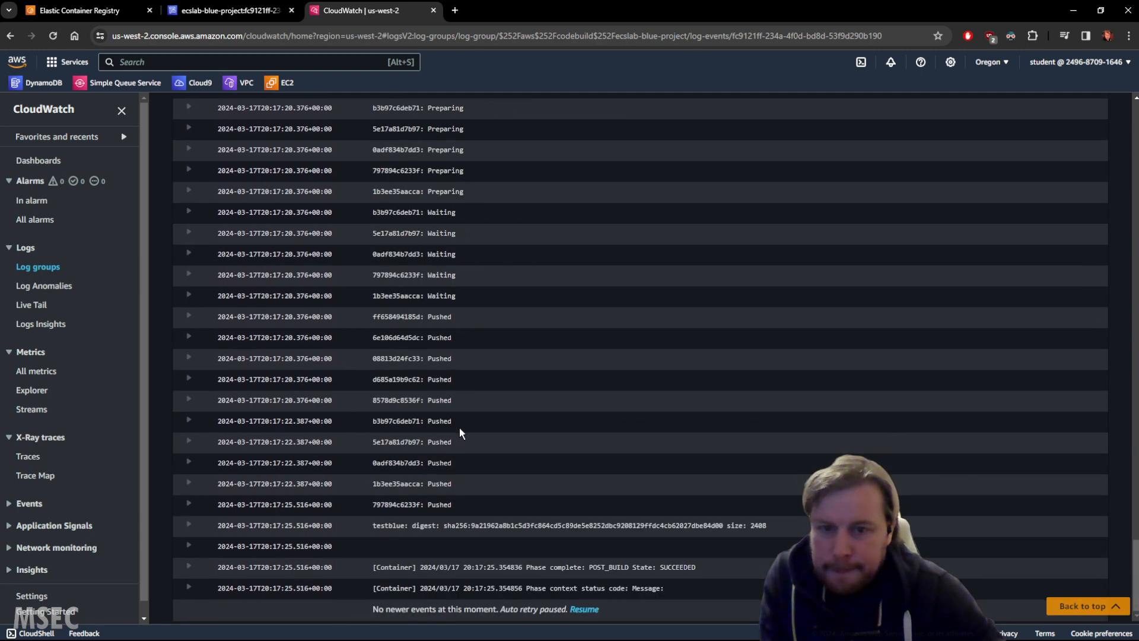
click(582, 611)
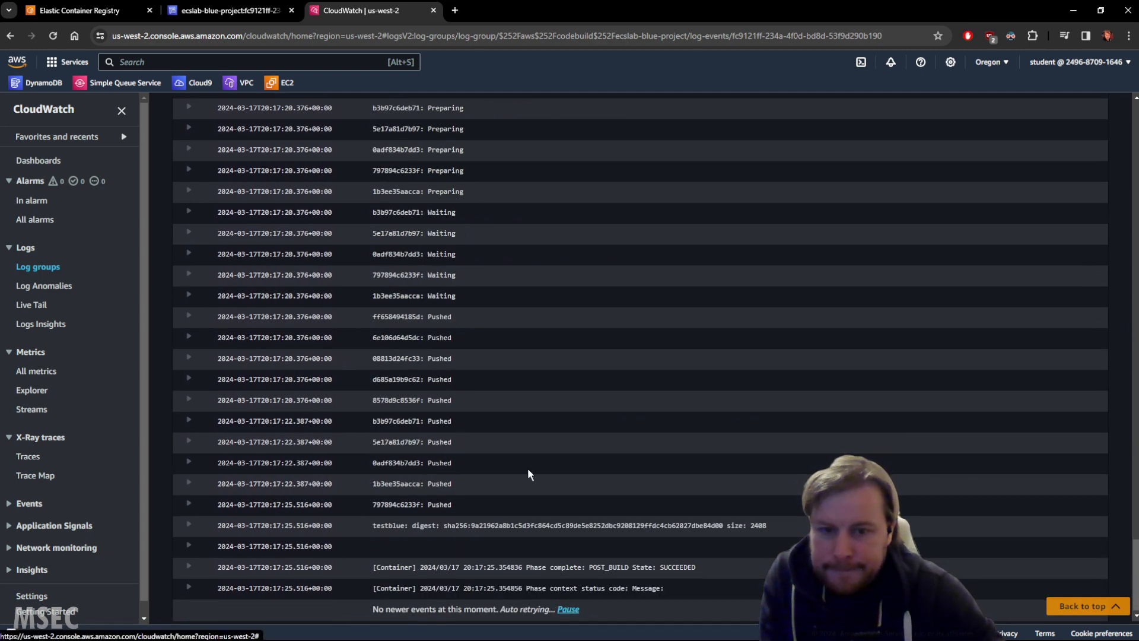
click(134, 13)
click(201, 11)
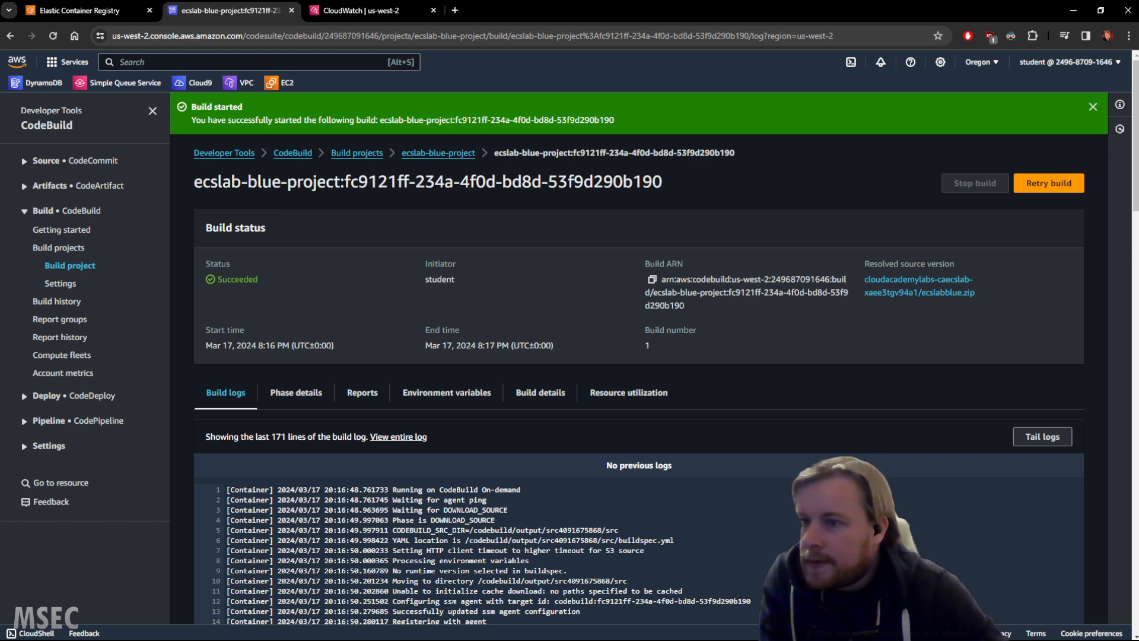
Step: Start a build of ecslab-green-project from the build projects list and check its phase details
click(355, 153)
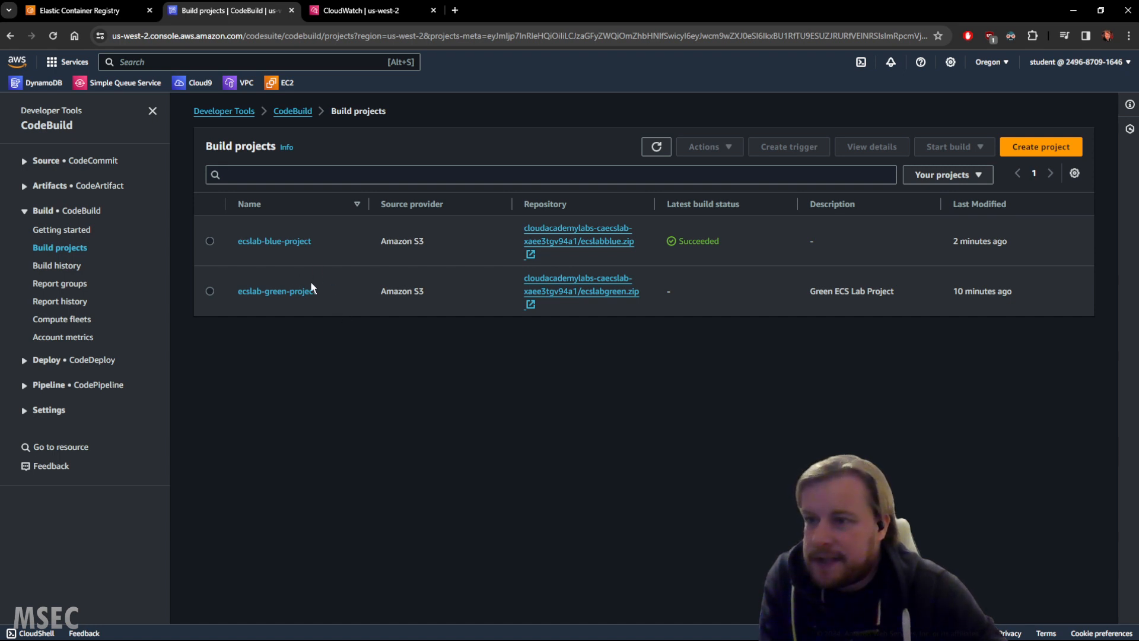
click(269, 291)
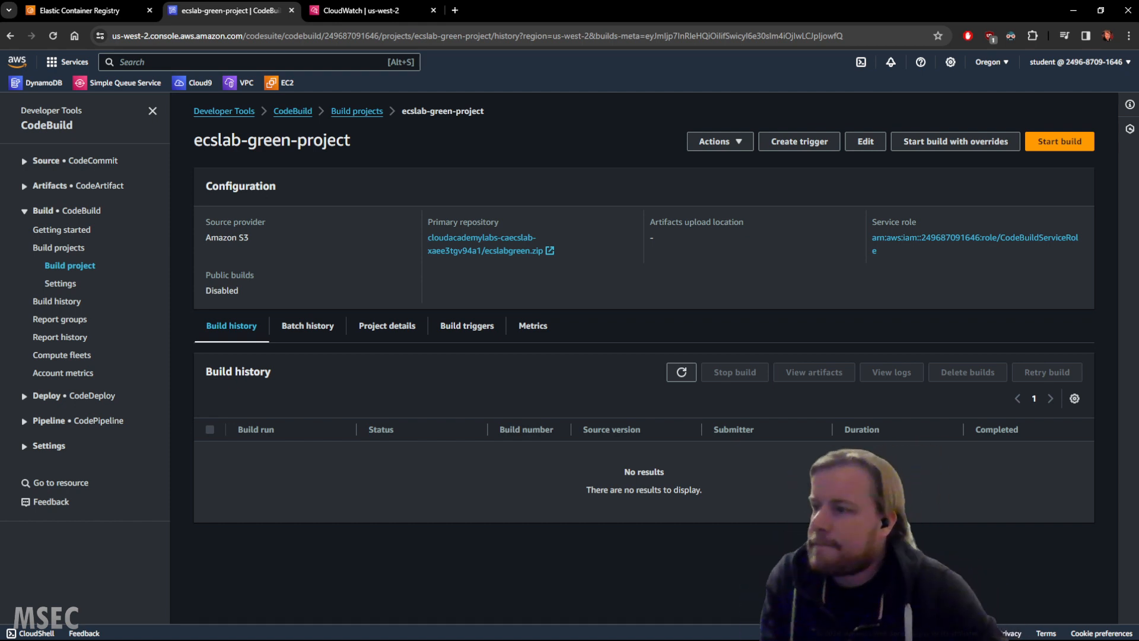
click(1059, 141)
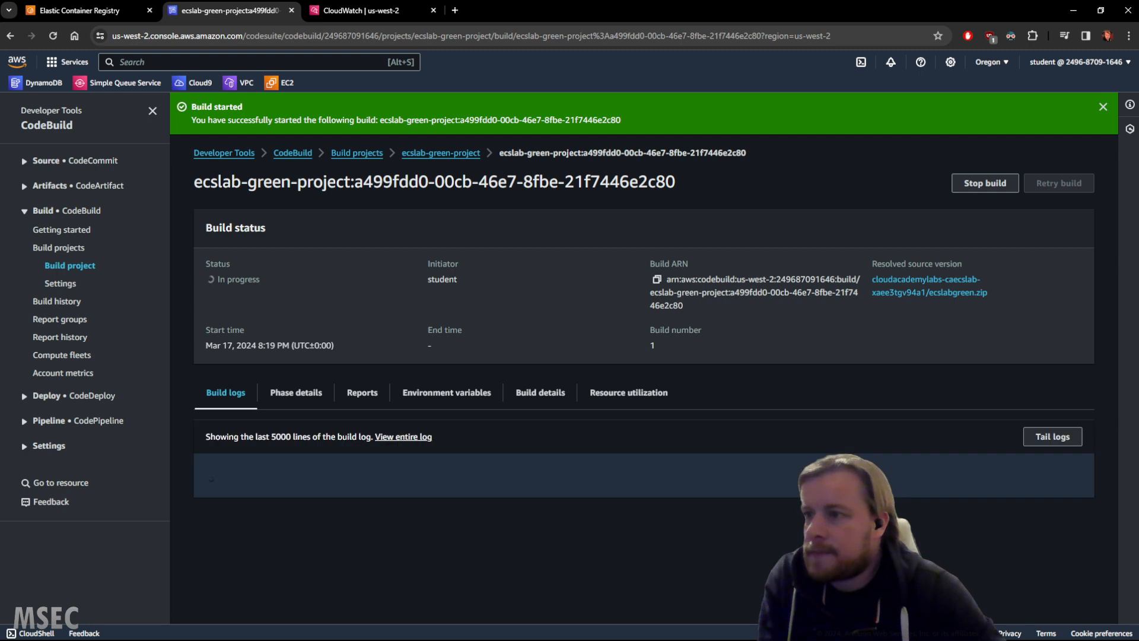
click(290, 393)
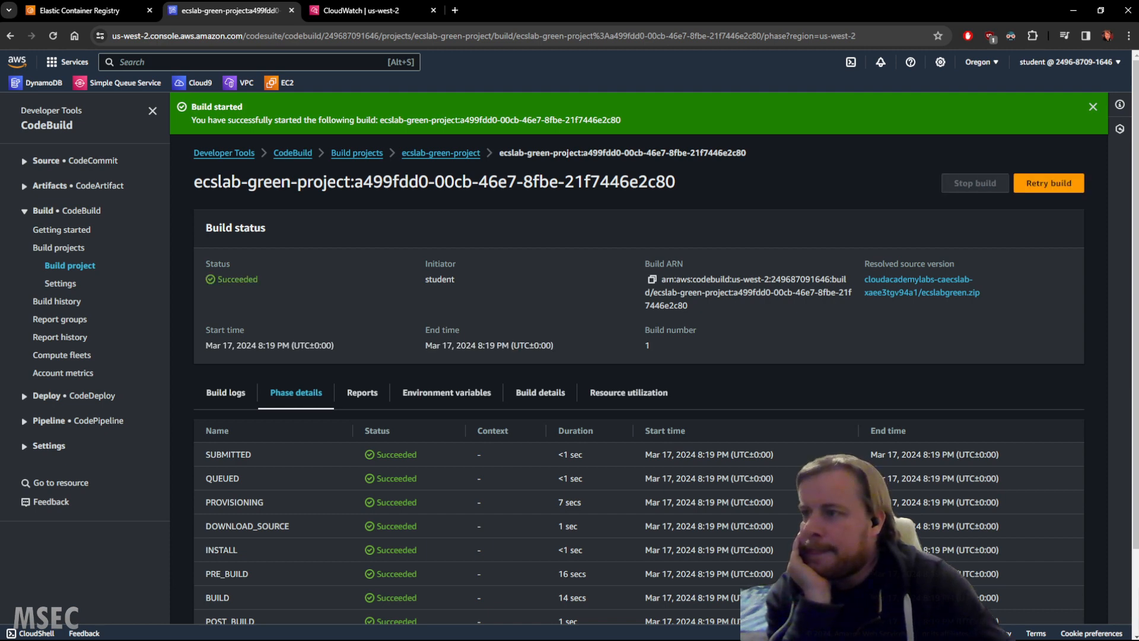
Step: In Elastic Container Registry, refresh and open the ca-container-registry repository, and copy the image URIs of testgreen and testblue
click(73, 12)
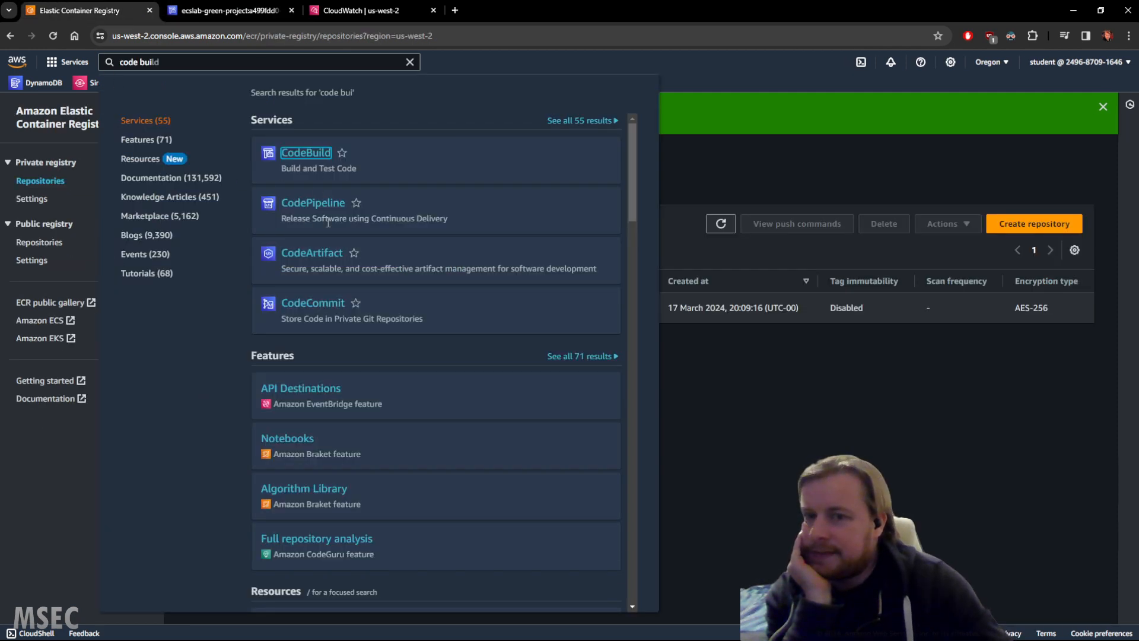
click(786, 415)
click(721, 225)
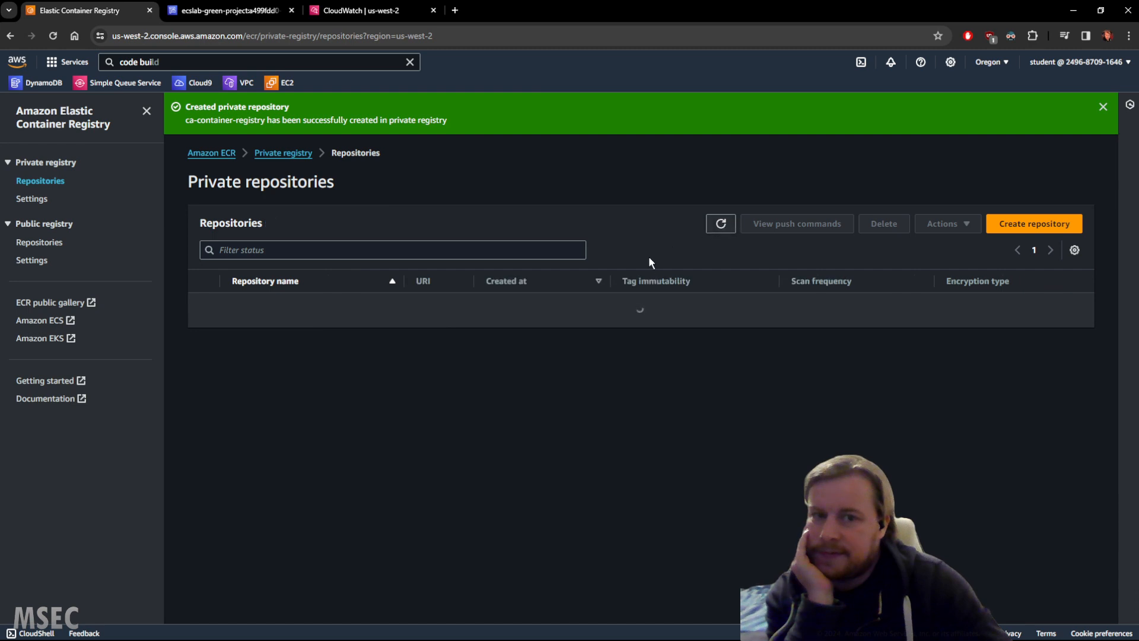
click(271, 308)
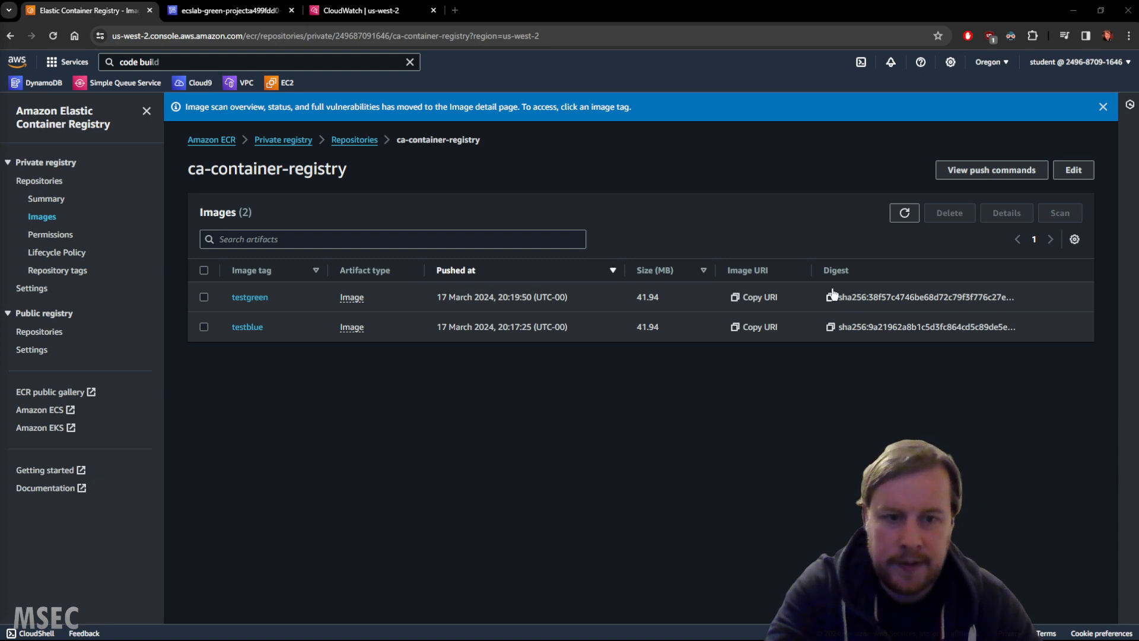
click(735, 298)
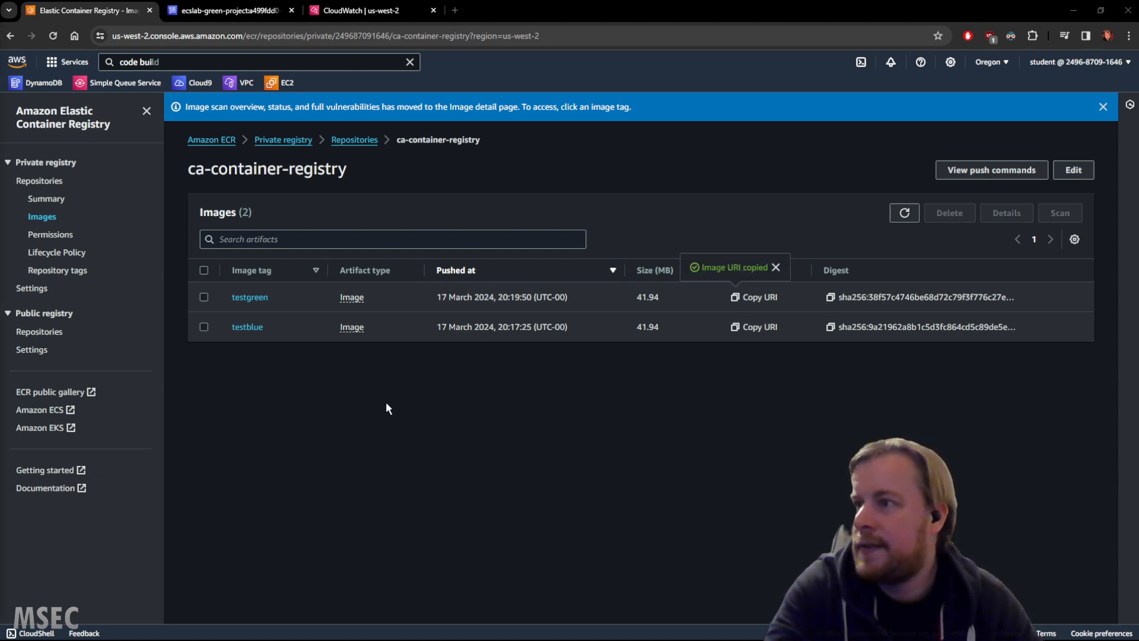
click(735, 327)
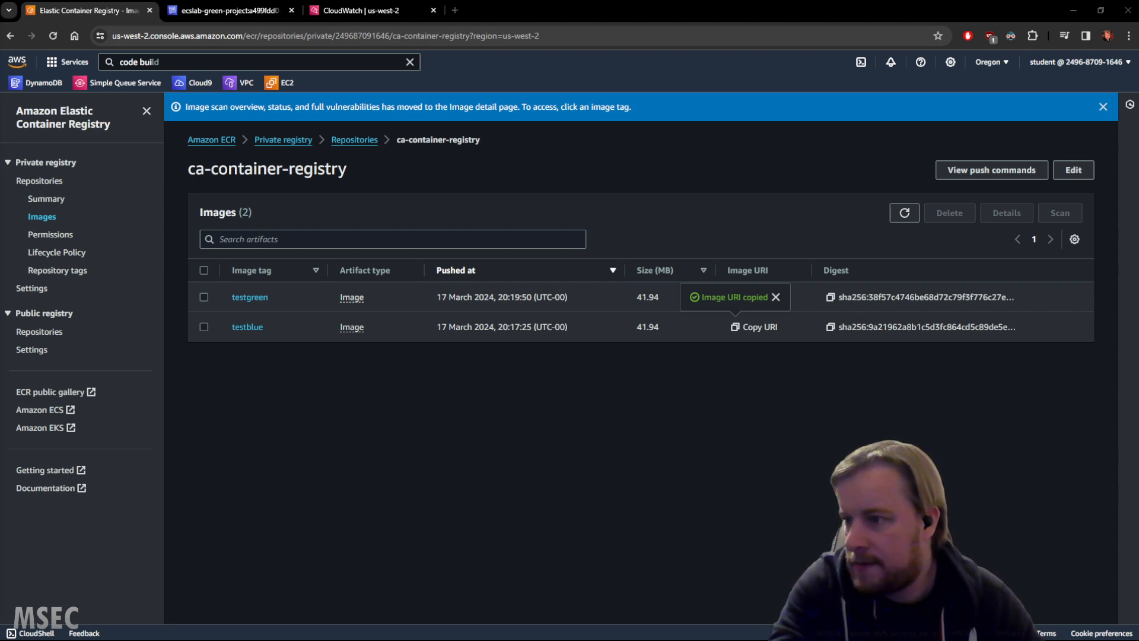
Step: Bring the Cloud Academy lab window into view to examine its CodeBuild project check, and move the window back out of view
drag(0, 262, 372, 267)
click(435, 338)
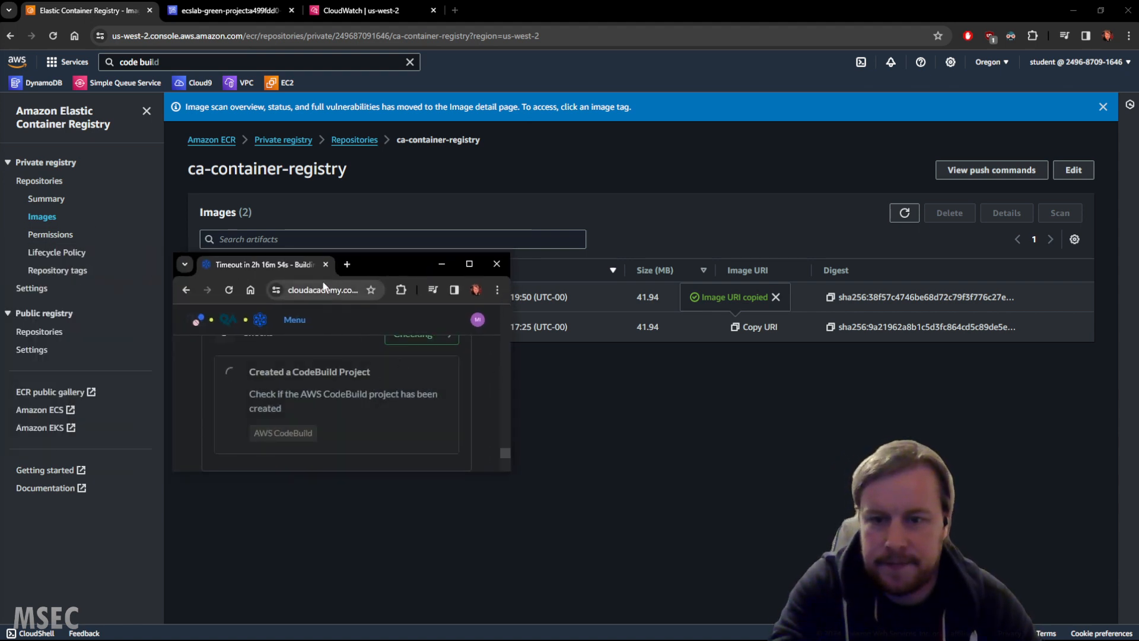
drag(376, 265, 421, 374)
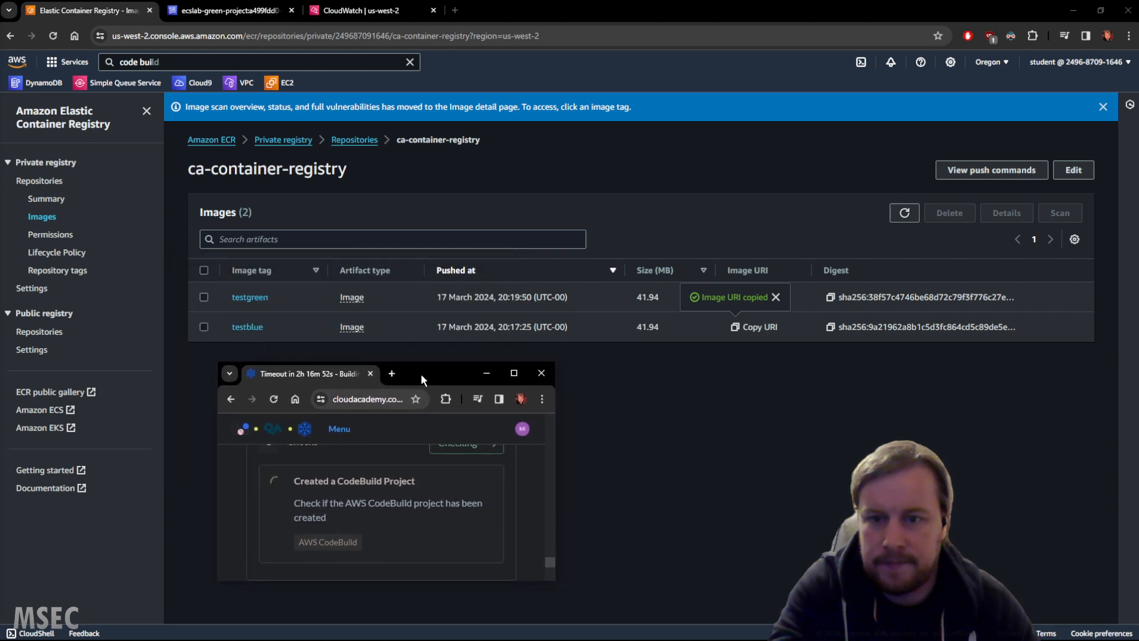
drag(334, 378, 2, 351)
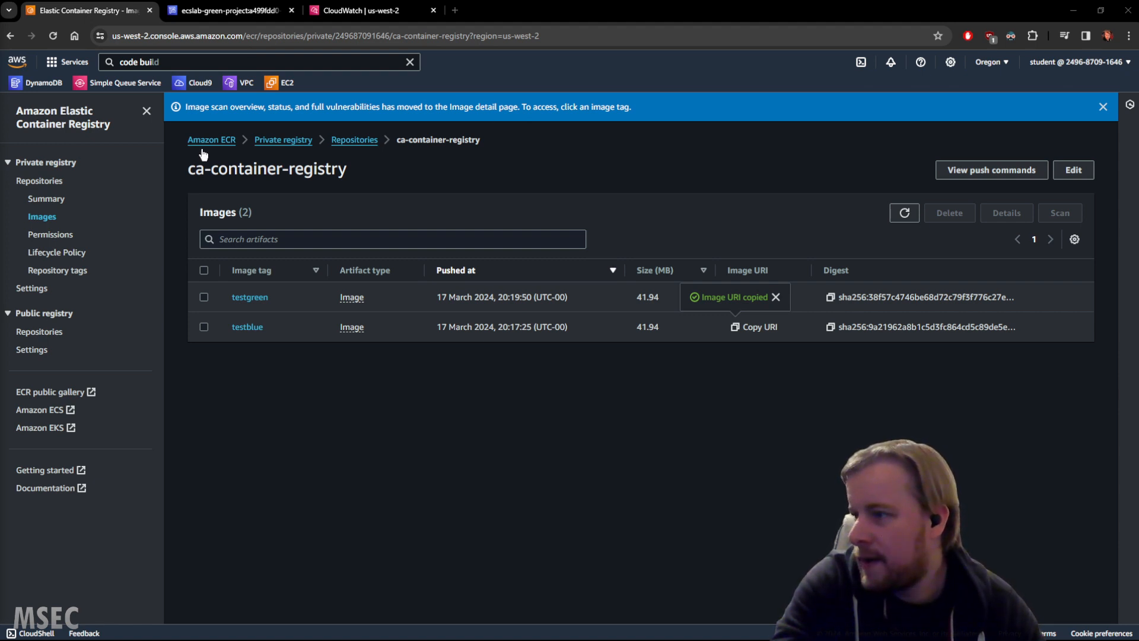
Step: Open the Elastic Container Service console in a separate browser tab, keeping the ca-container-registry image list open
middle_click(10, 36)
click(246, 13)
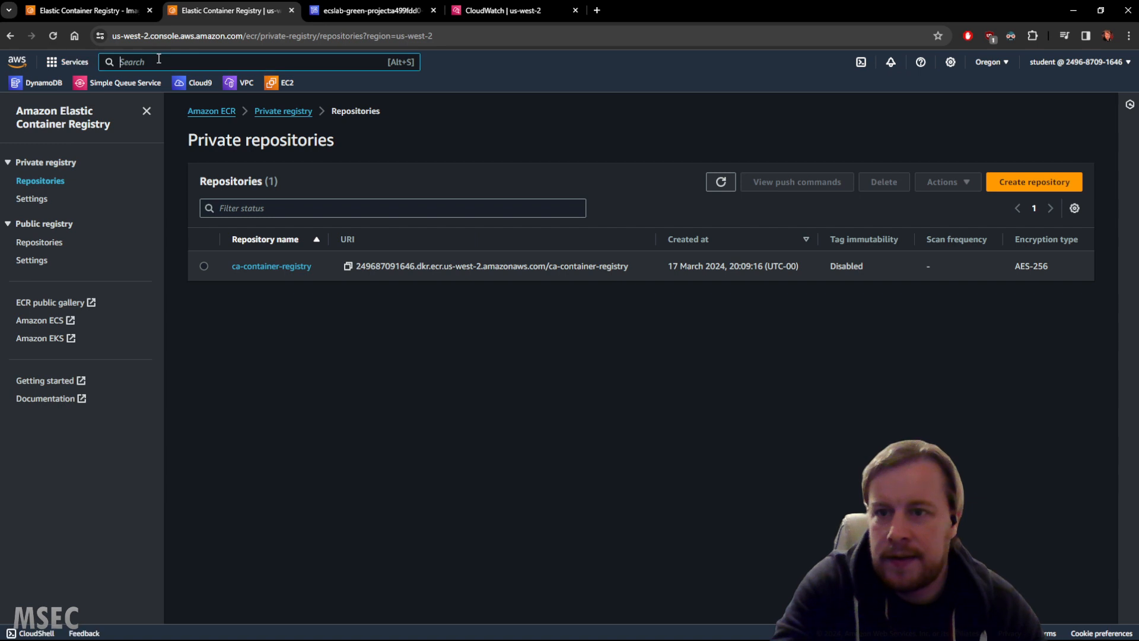
click(125, 62)
text(ecs)
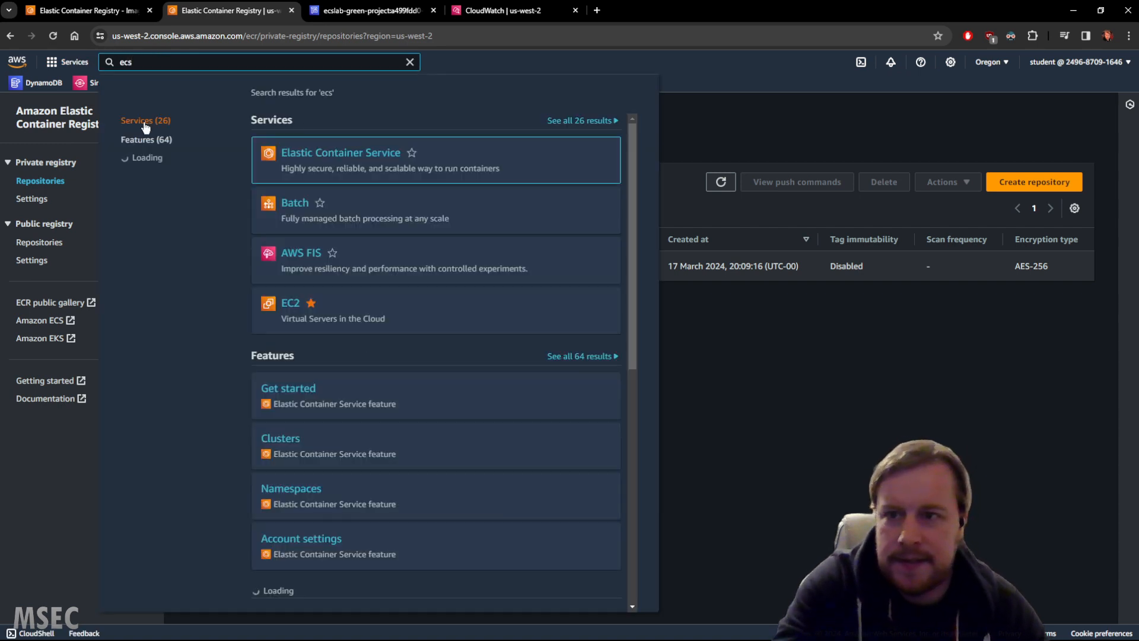
click(354, 159)
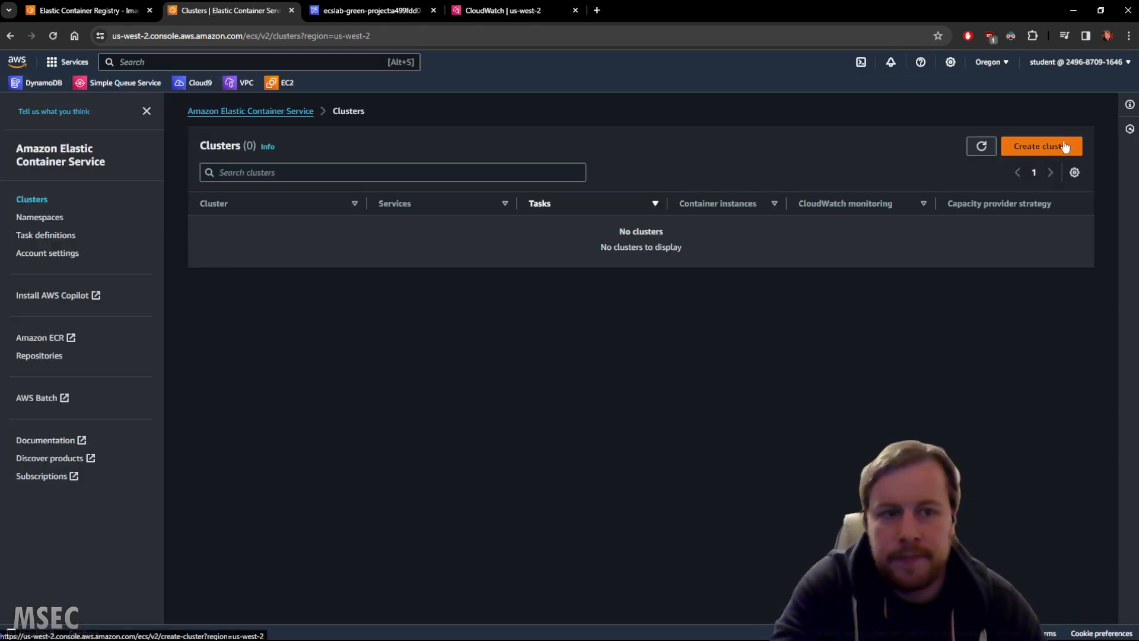
Step: Create an ECS cluster named ecslab-cluster with the AWS Fargate infrastructure option deselected
click(1065, 147)
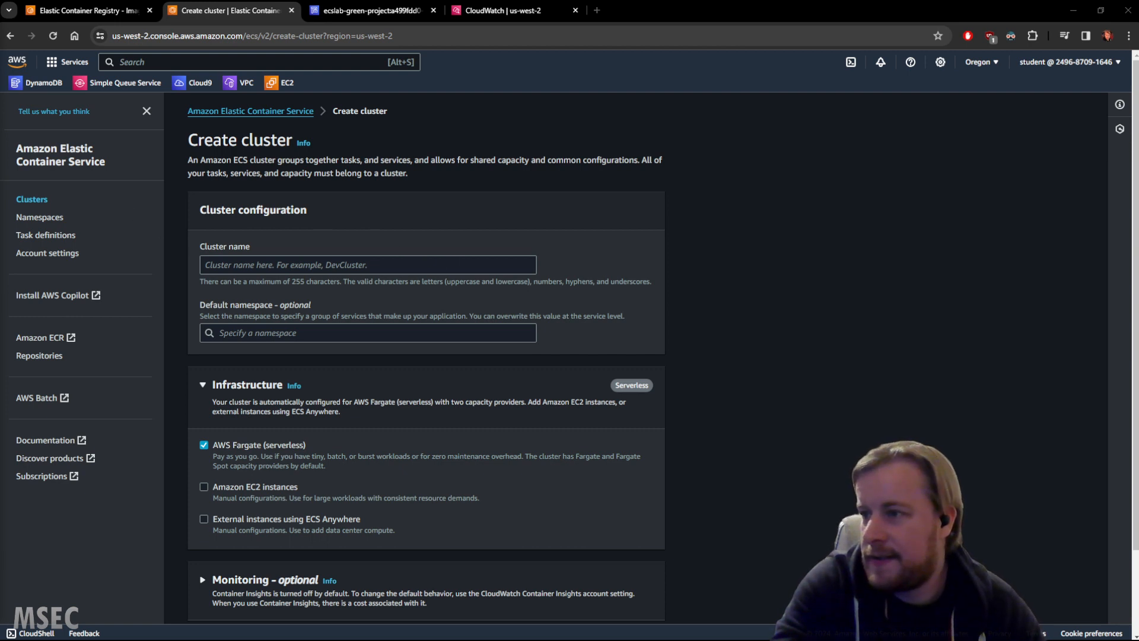
click(287, 261)
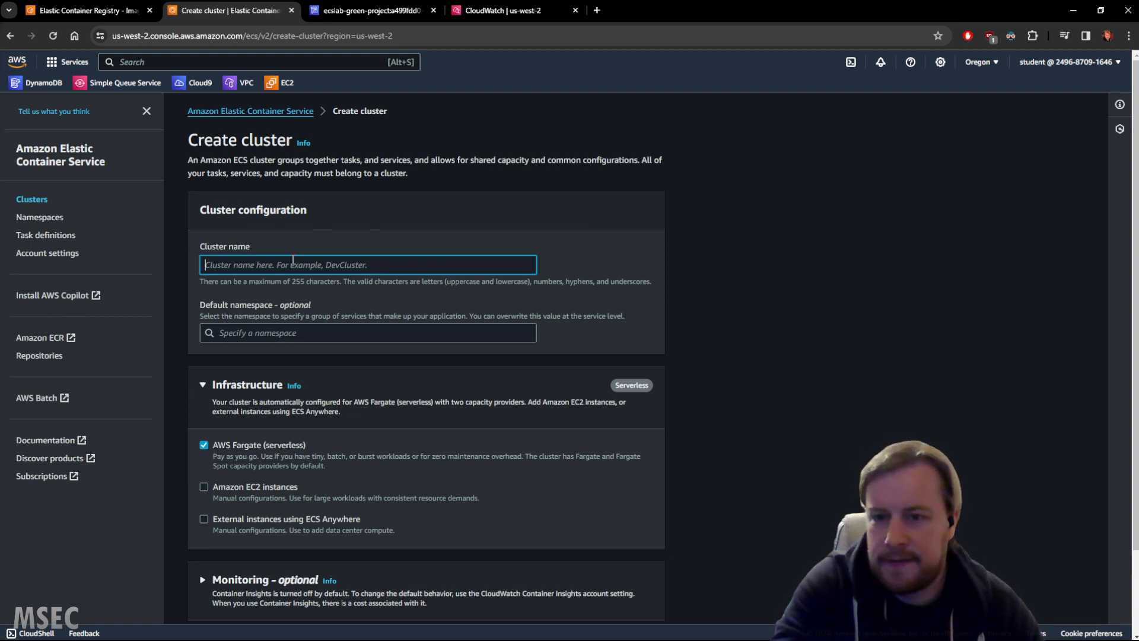
text(ecslab-cluster)
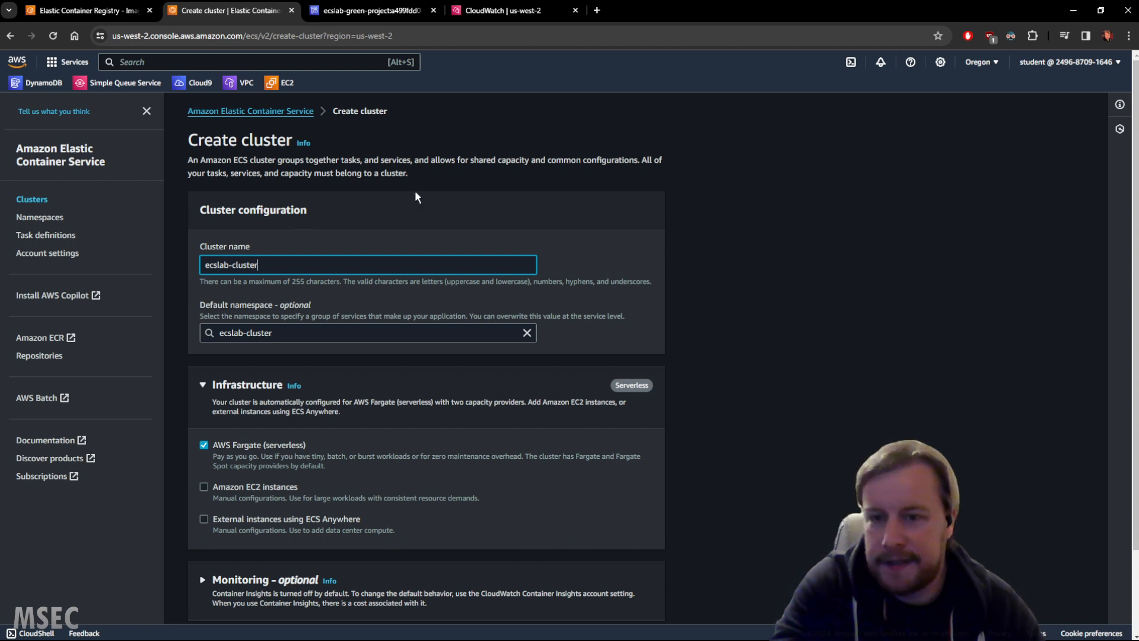
click(503, 166)
scroll(774, 245, down, 2)
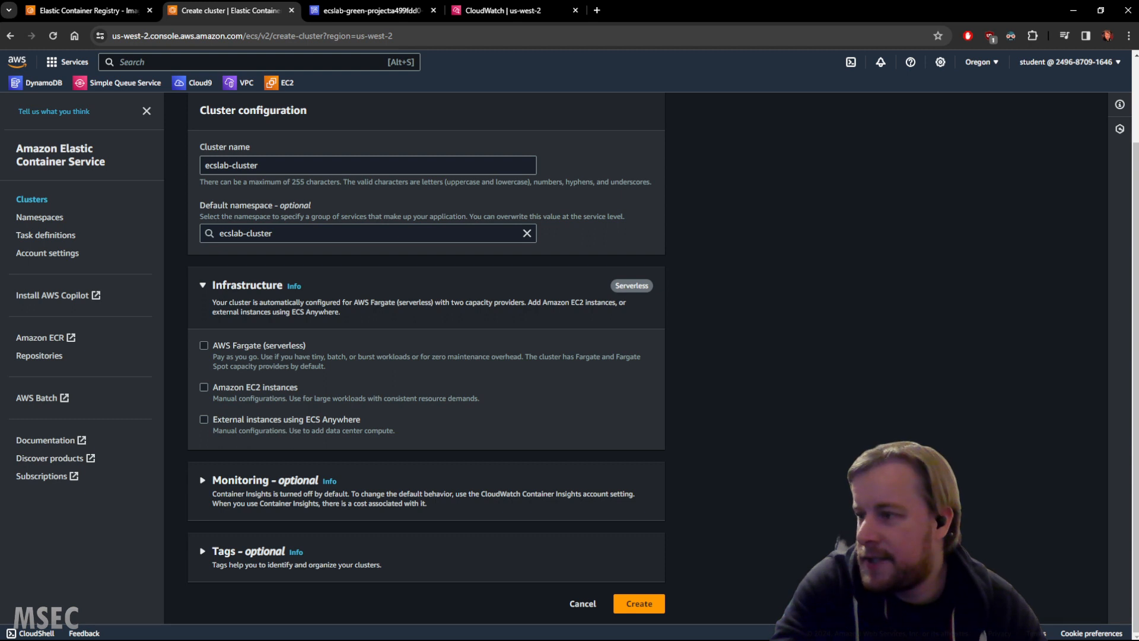
click(636, 614)
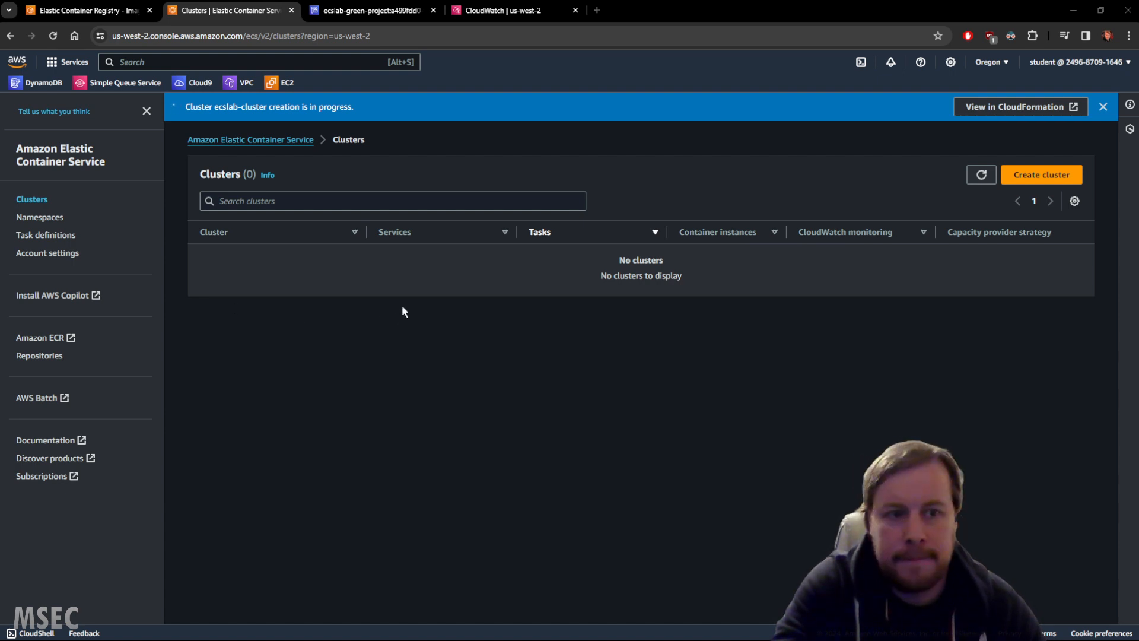
Step: Look back at the registry's image list, refresh the ECS cluster list, and open ecslab-cluster
click(88, 12)
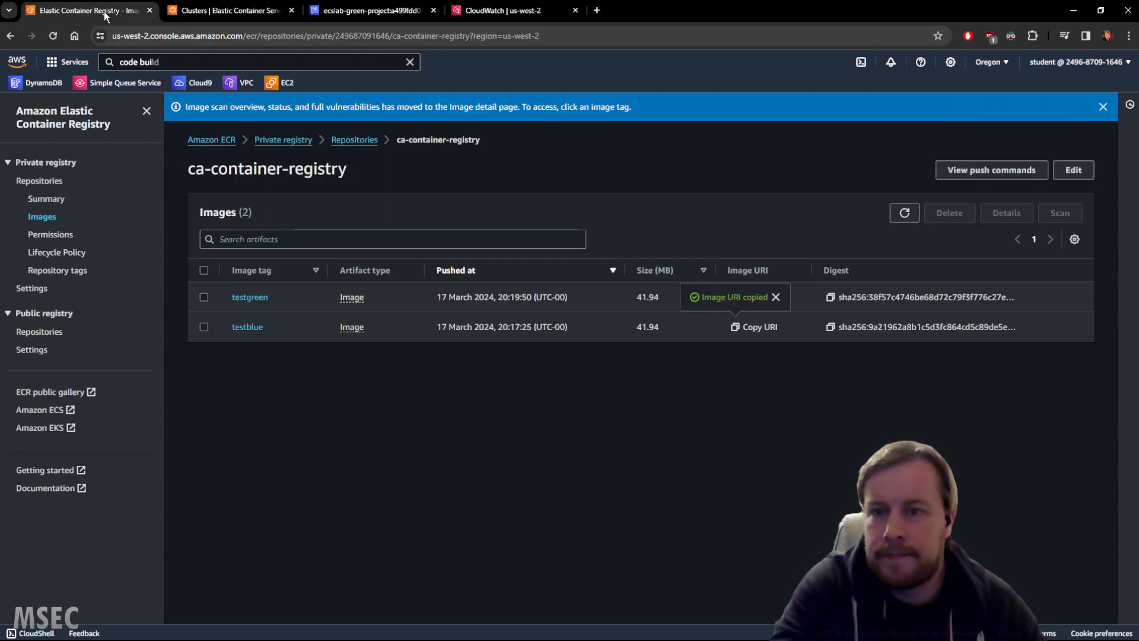
click(243, 12)
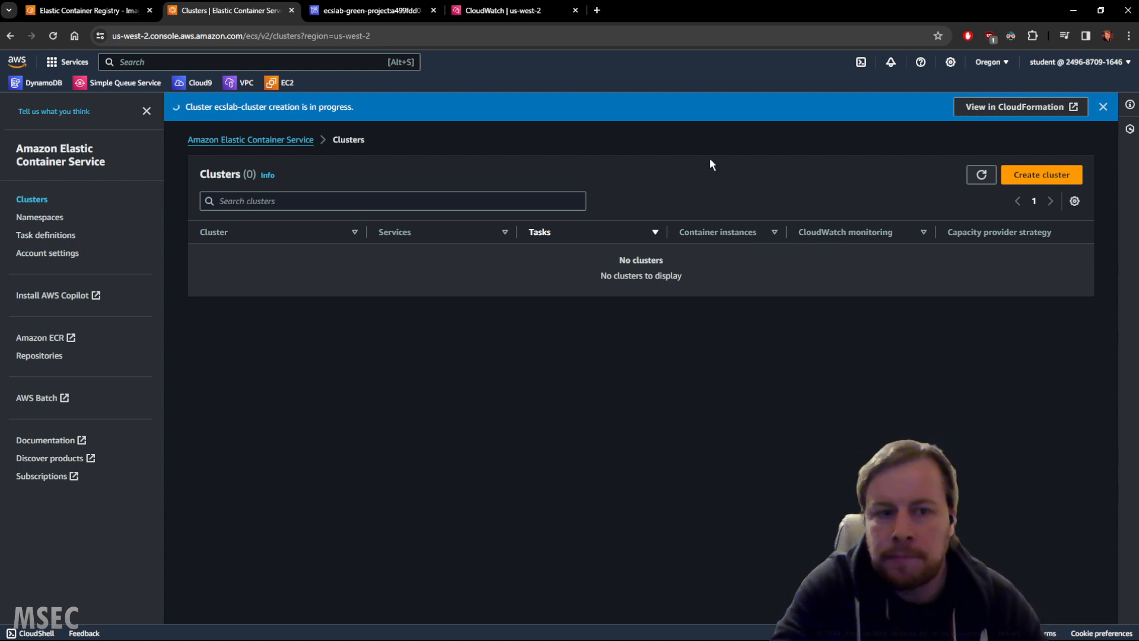
click(970, 178)
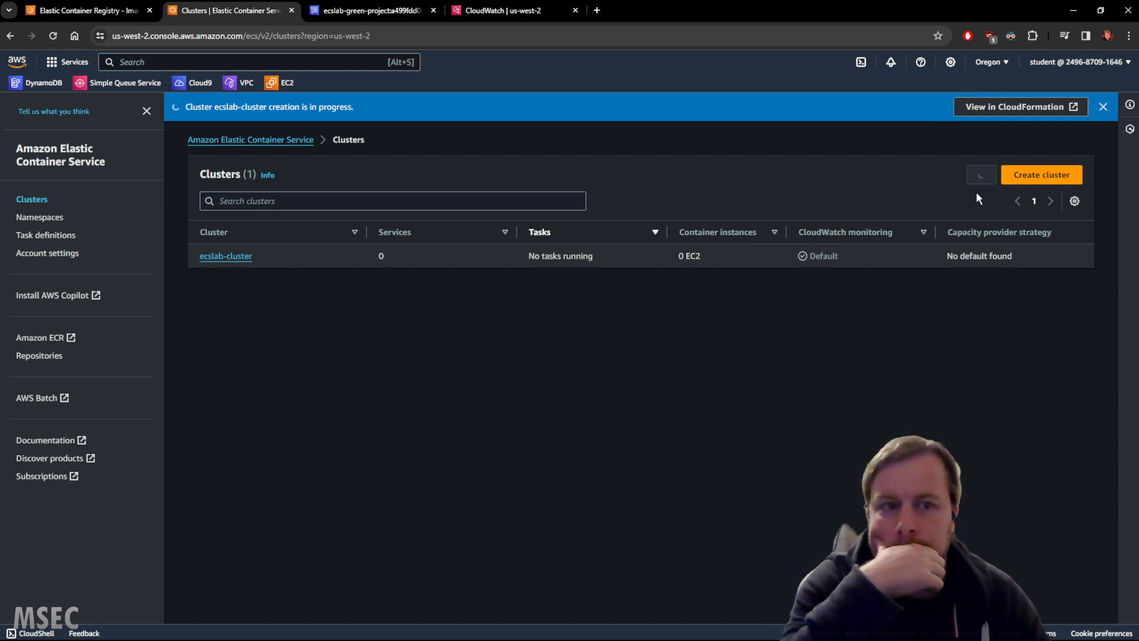
click(224, 257)
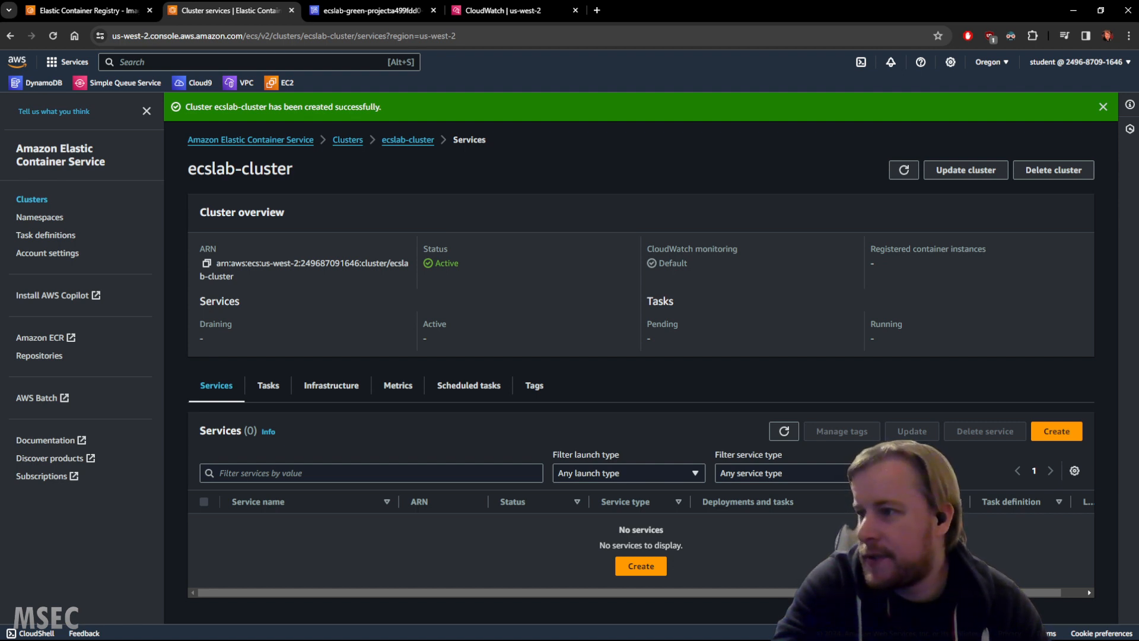
Step: Start a capacity provider in the cluster's infrastructure, named lab-capacity-provider and using the existing cloudacademylabs EcsAutoScalingGroup
click(331, 386)
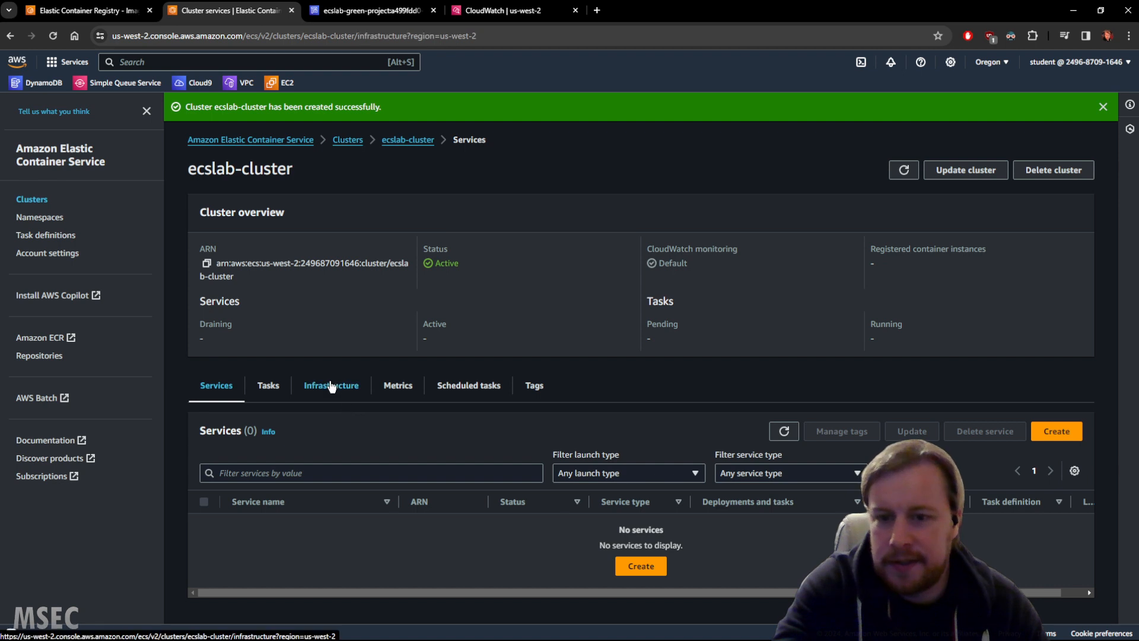
scroll(464, 377, down, 2)
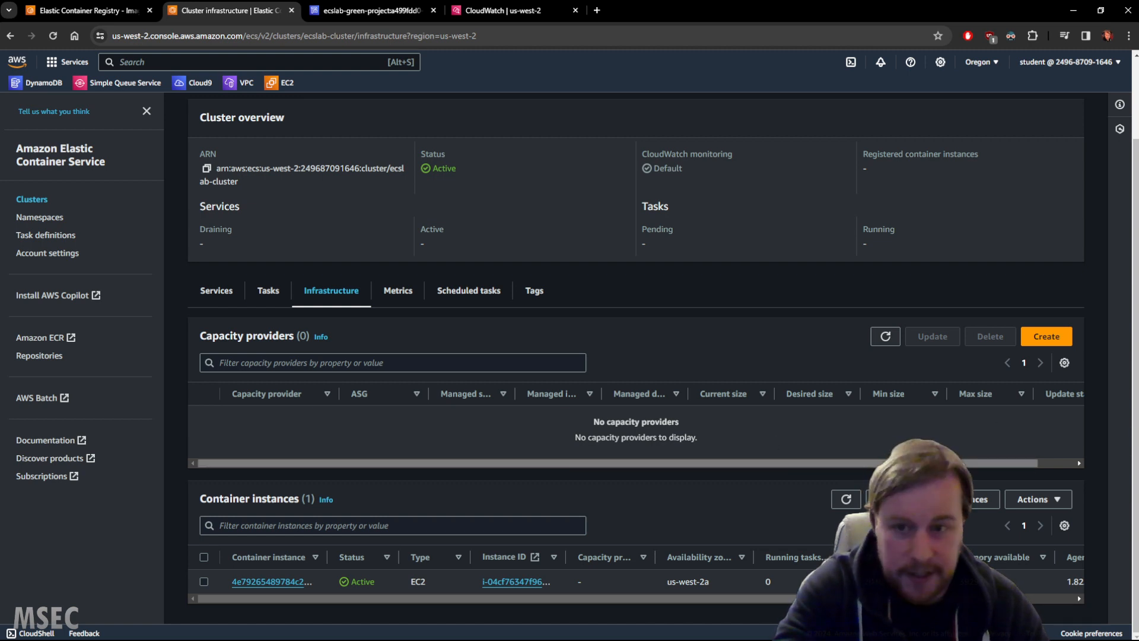
click(1038, 343)
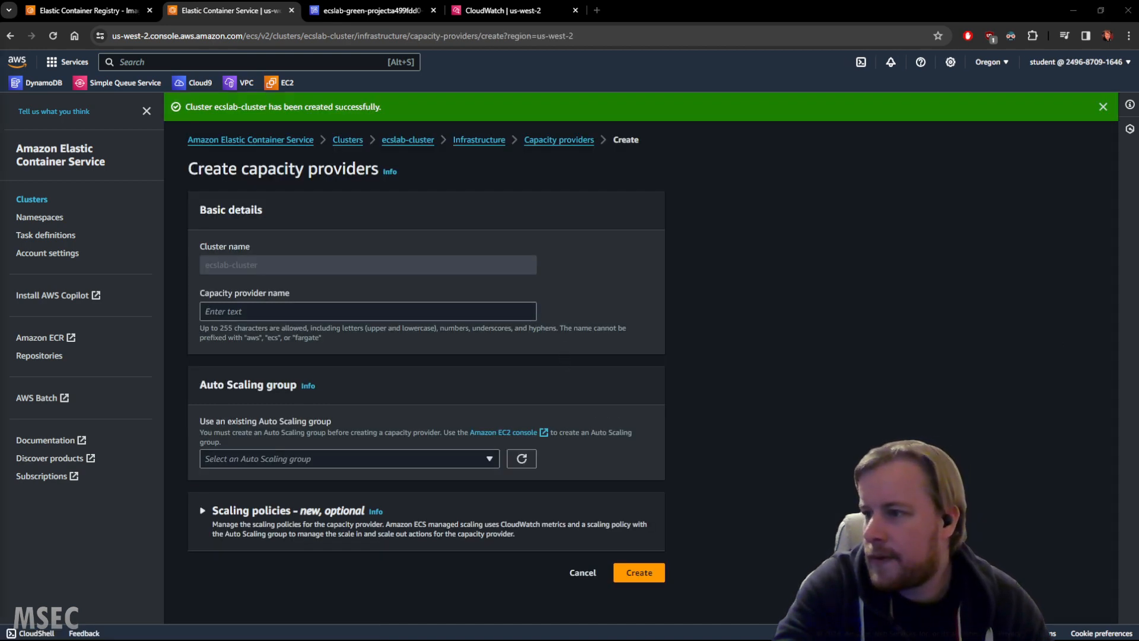
click(278, 309)
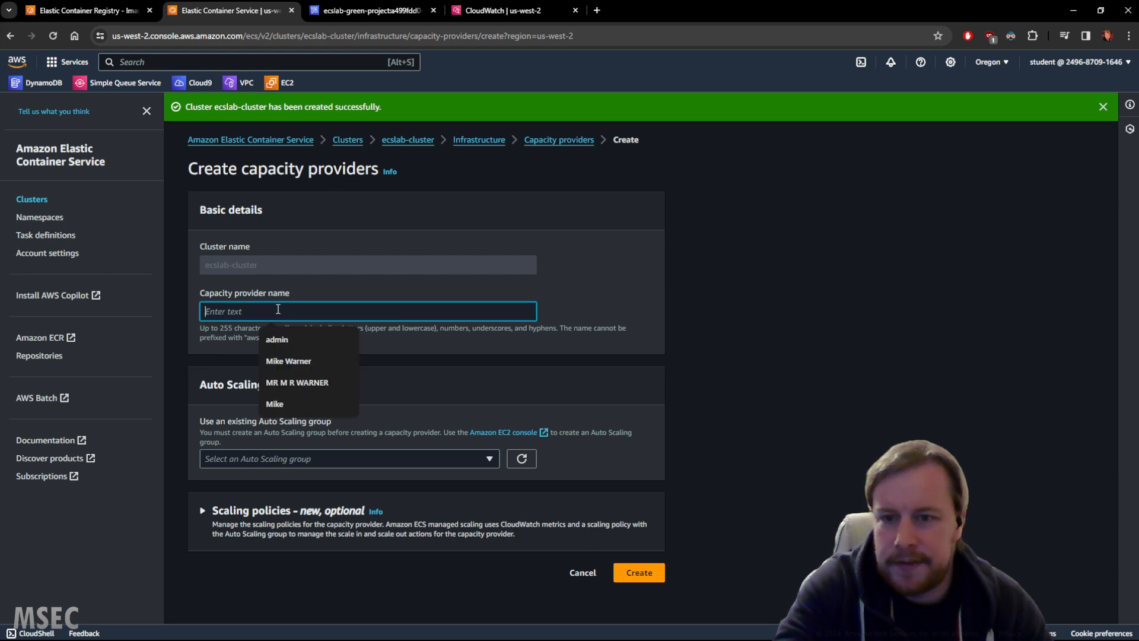
text(lab-capacity-provider)
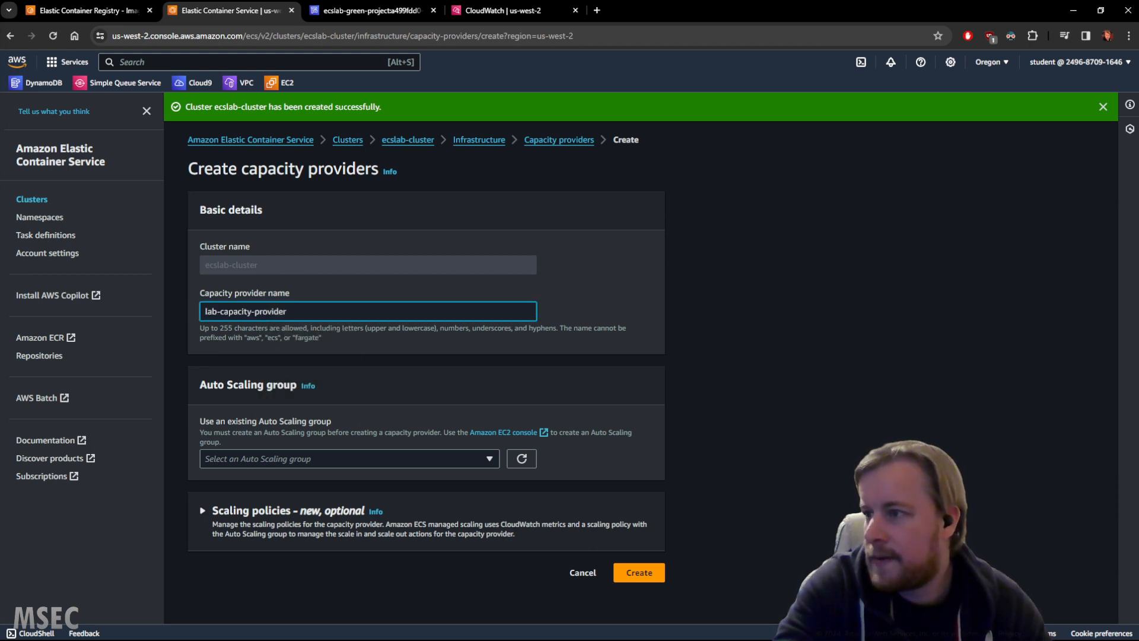
click(416, 354)
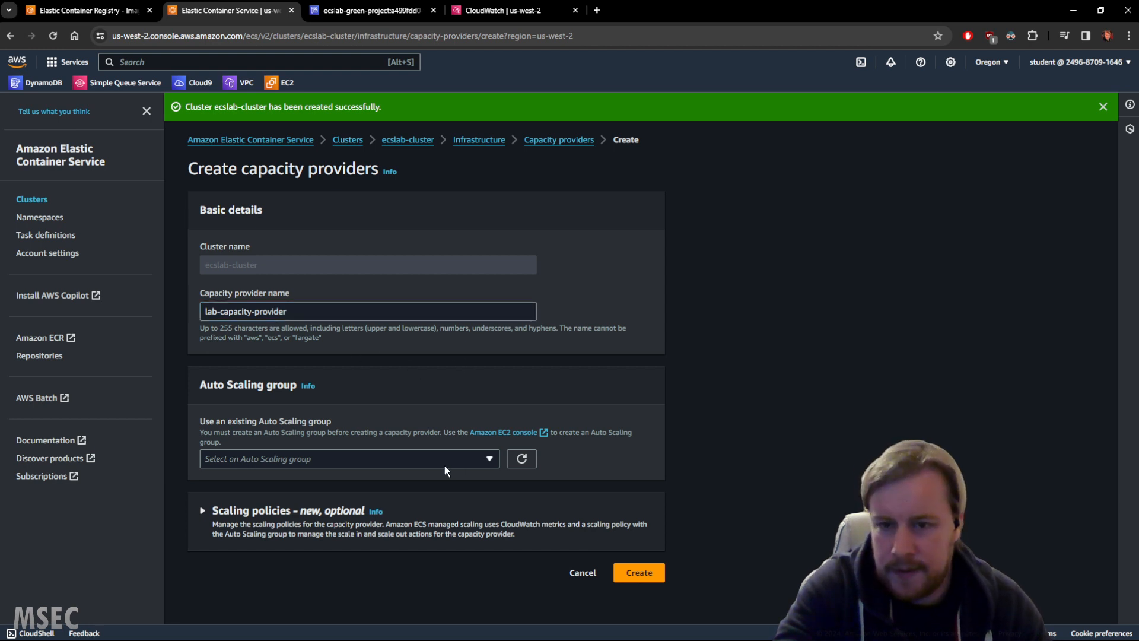
click(427, 457)
click(333, 497)
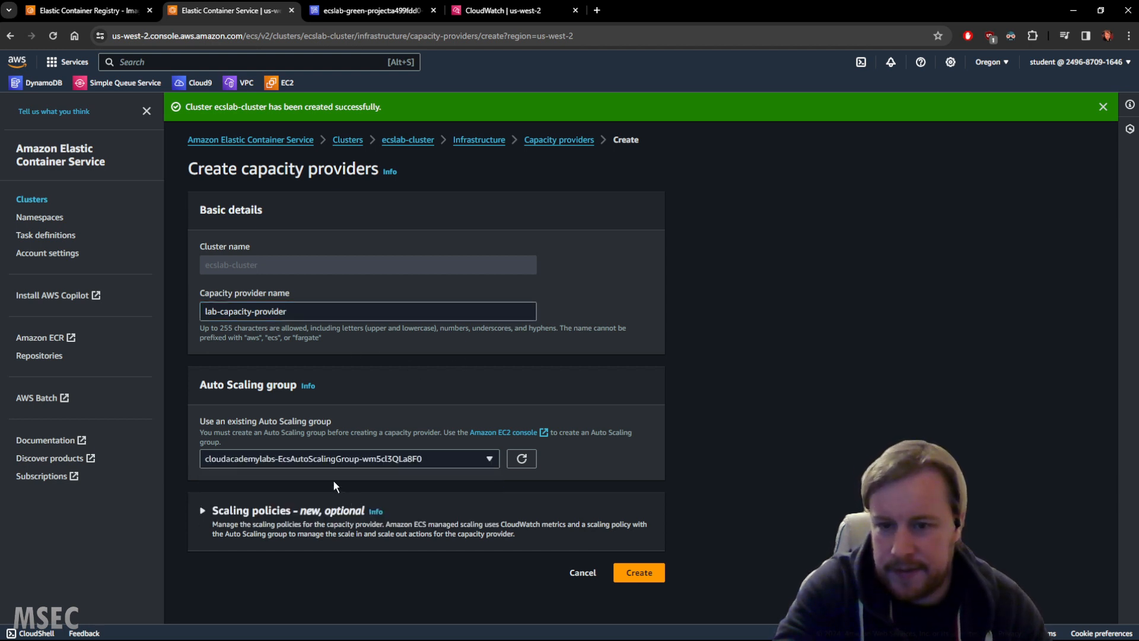
Step: Turn off managed scaling in the scaling policies, keep managed instance draining on, and create the capacity provider
click(203, 510)
scroll(293, 482, down, 4)
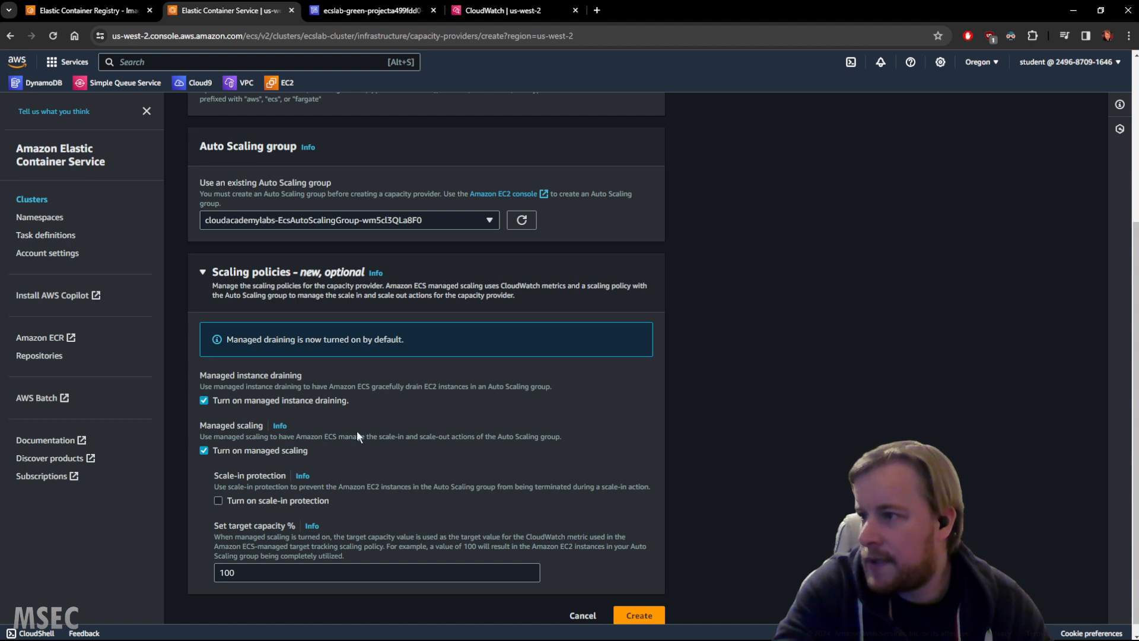
click(204, 400)
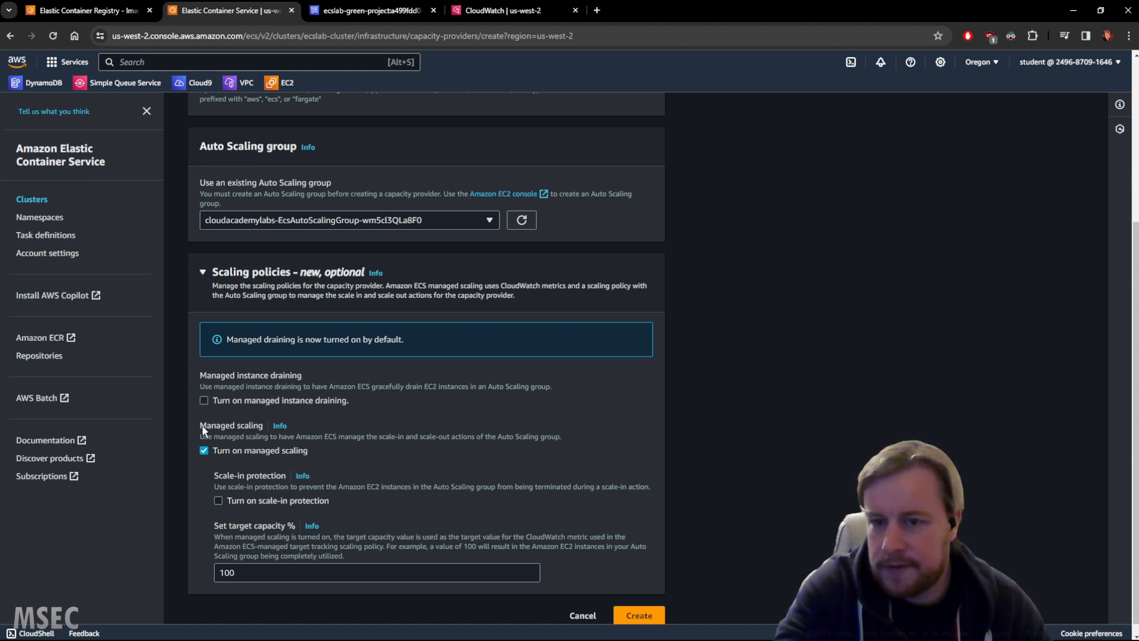
click(204, 451)
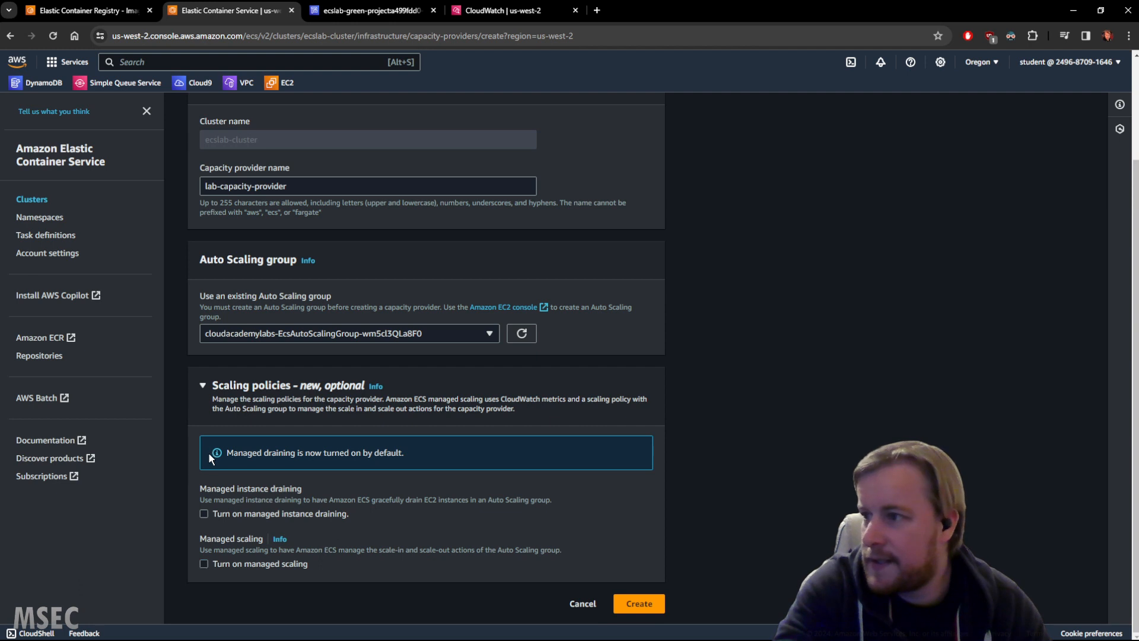
click(204, 514)
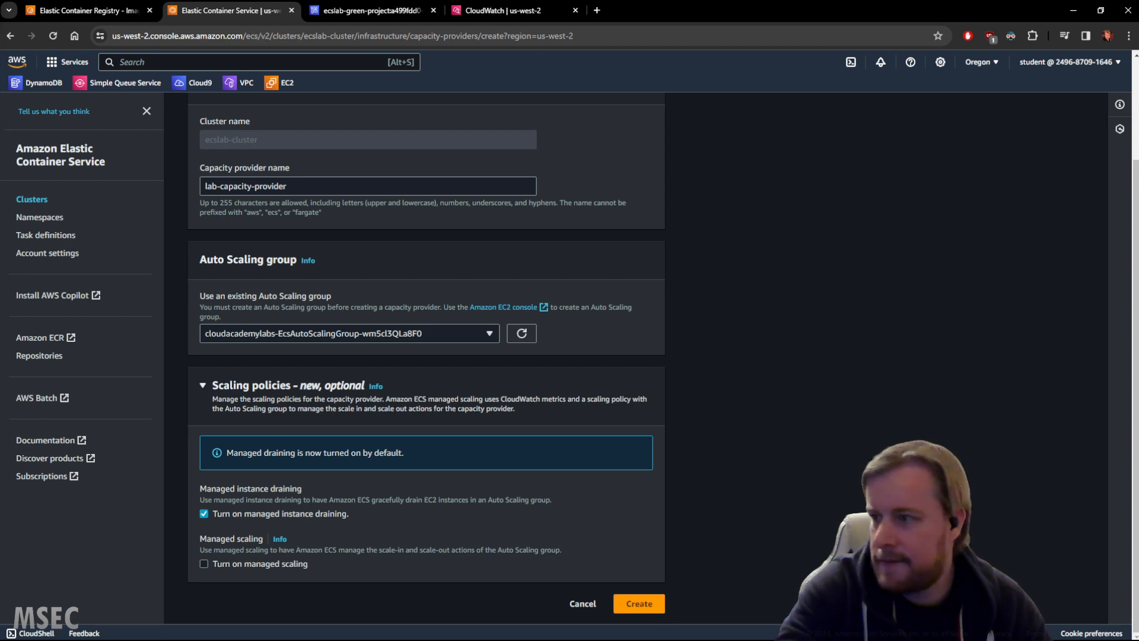
click(639, 604)
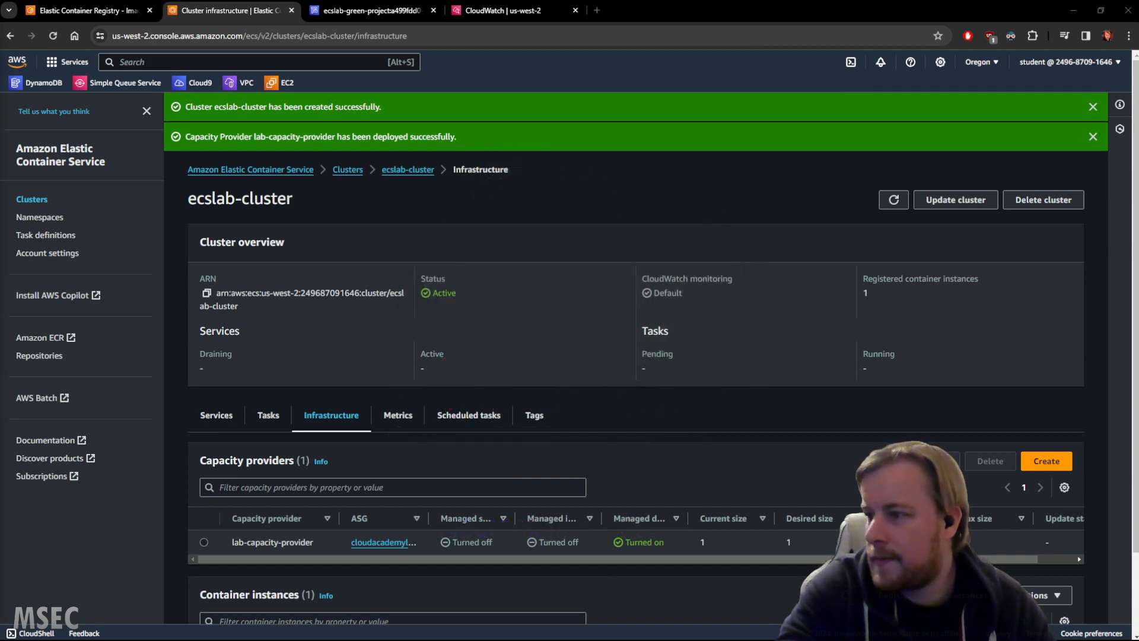
Step: Refresh the cluster's container instances and open the EC2 container instance to examine its configuration and resources
scroll(241, 358, down, 2)
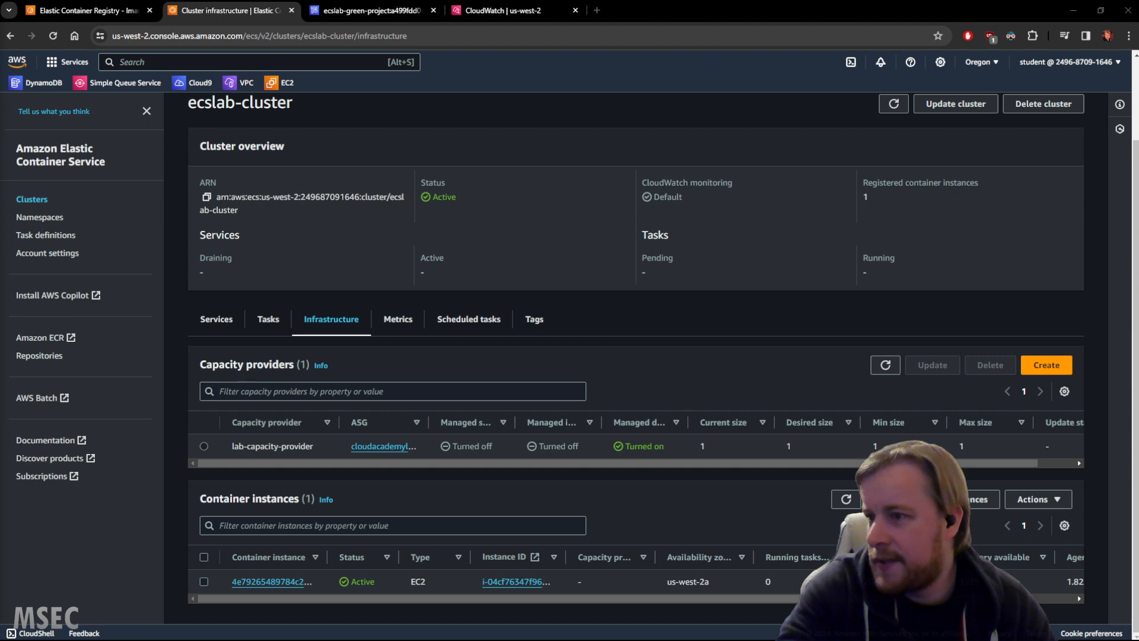
click(846, 499)
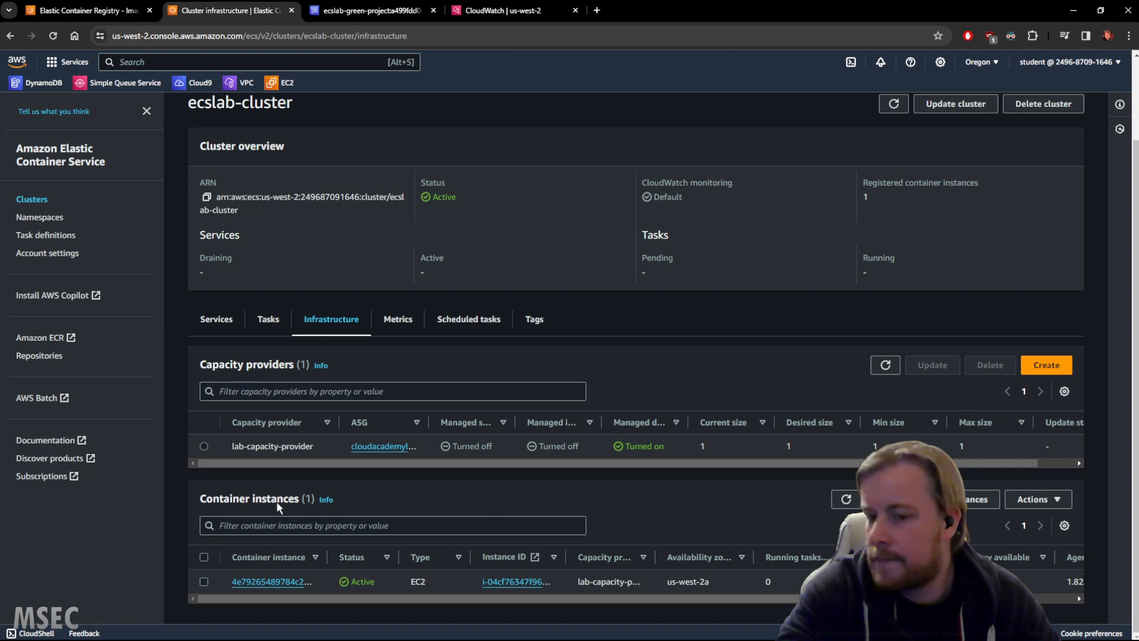
click(271, 581)
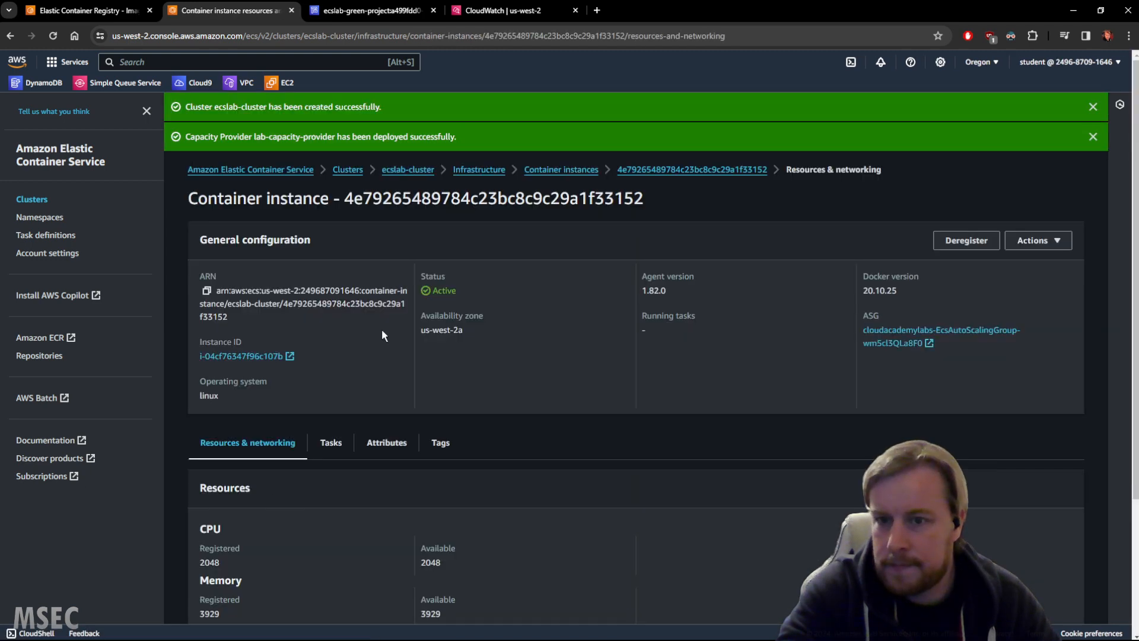
scroll(381, 330, down, 3)
scroll(387, 301, up, 1)
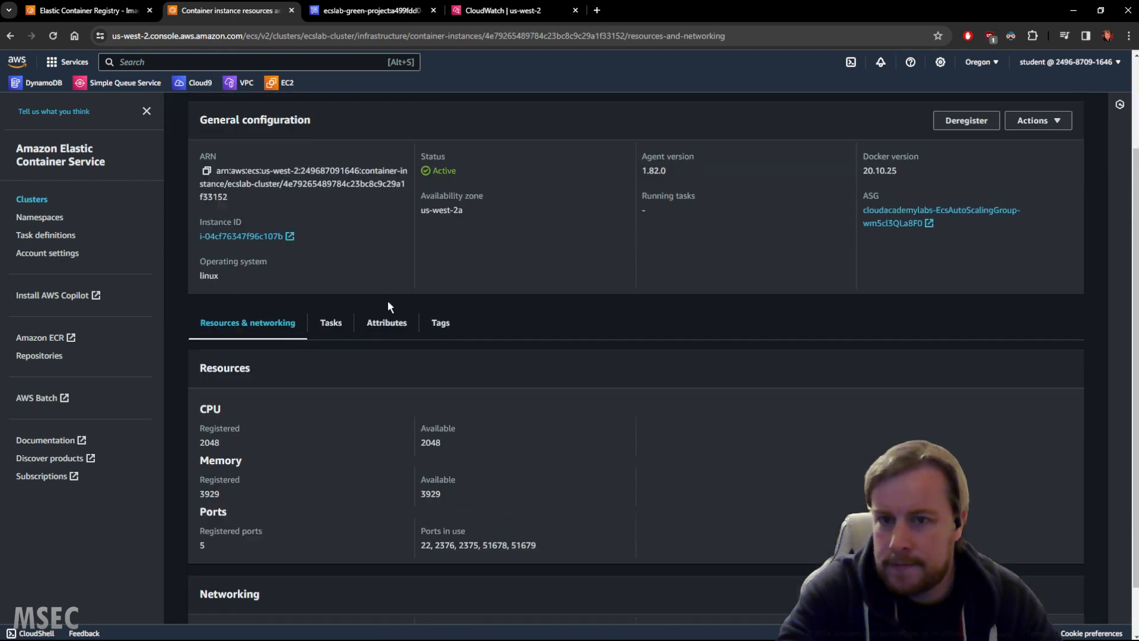
Step: Examine the container instance's tasks, networking, tags and platform attributes, and return to the cluster's infrastructure overview
click(325, 330)
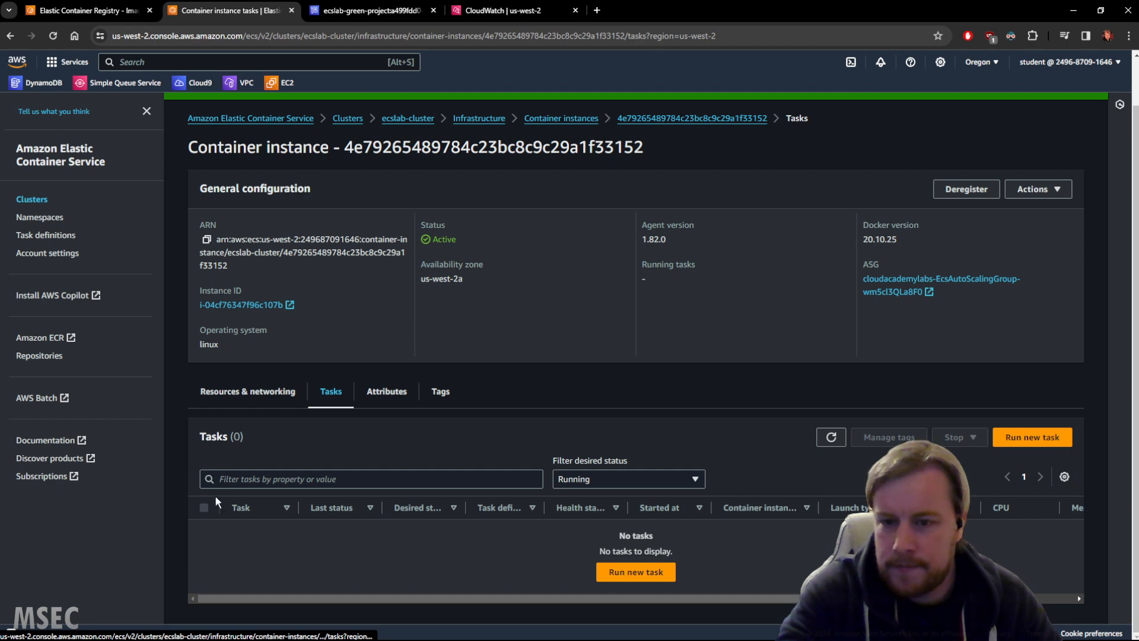
click(249, 392)
scroll(653, 448, down, 2)
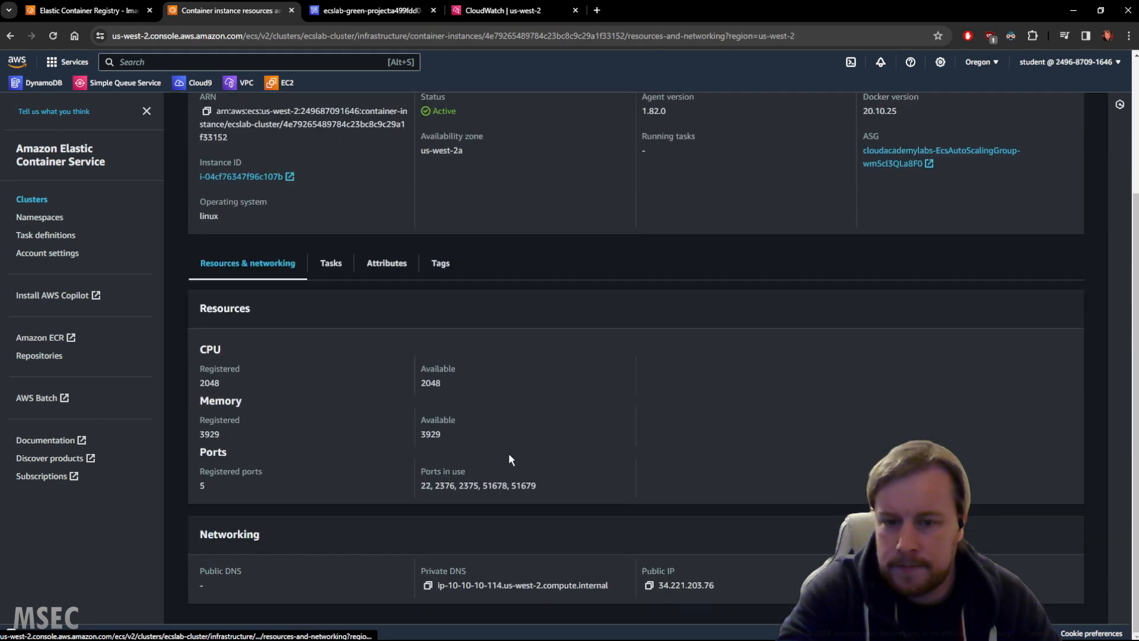
click(388, 264)
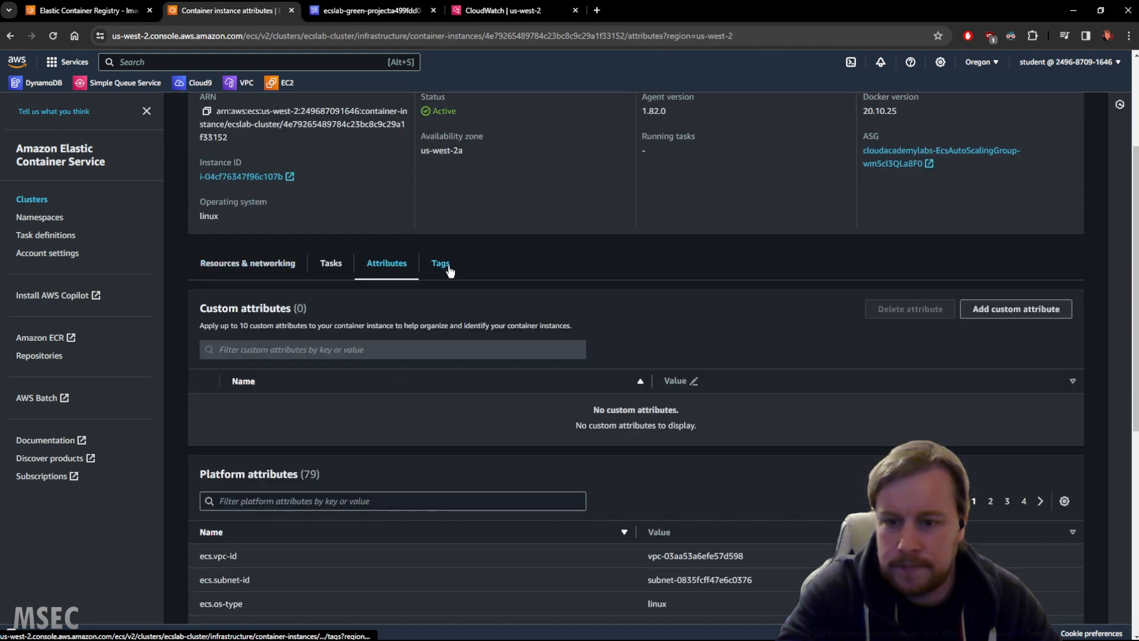
click(449, 270)
click(386, 444)
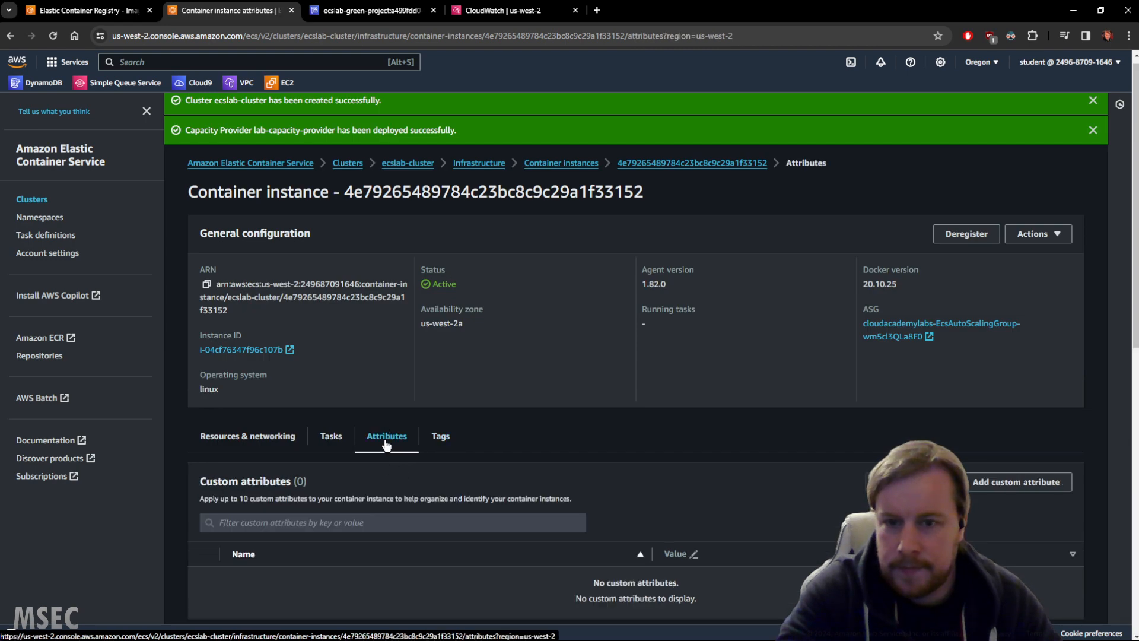
scroll(352, 459, down, 9)
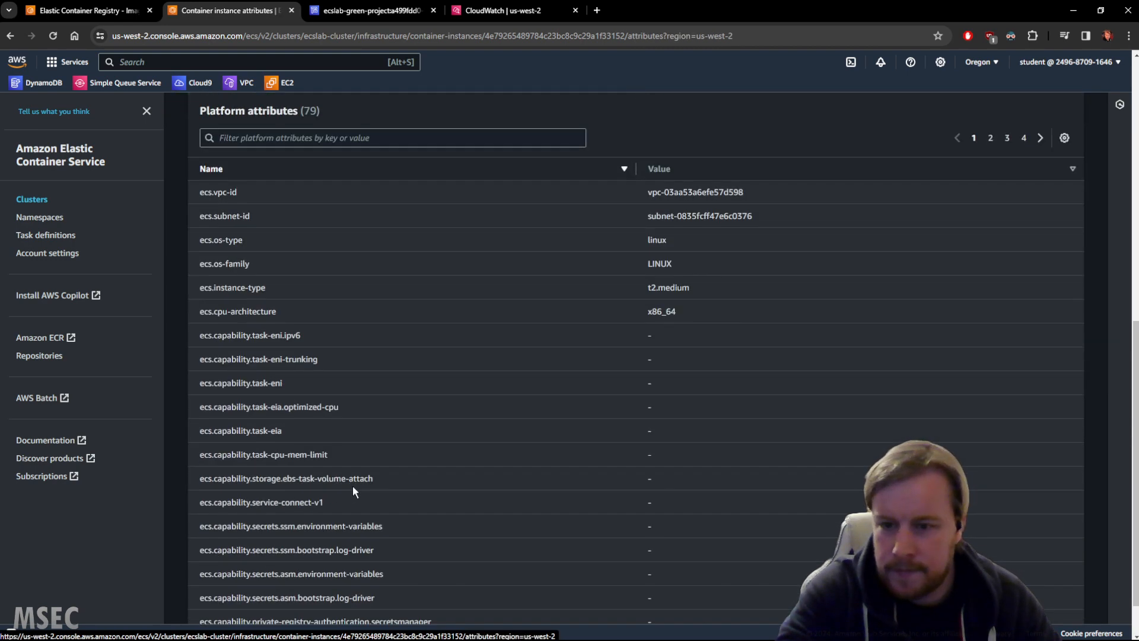
scroll(353, 486, up, 9)
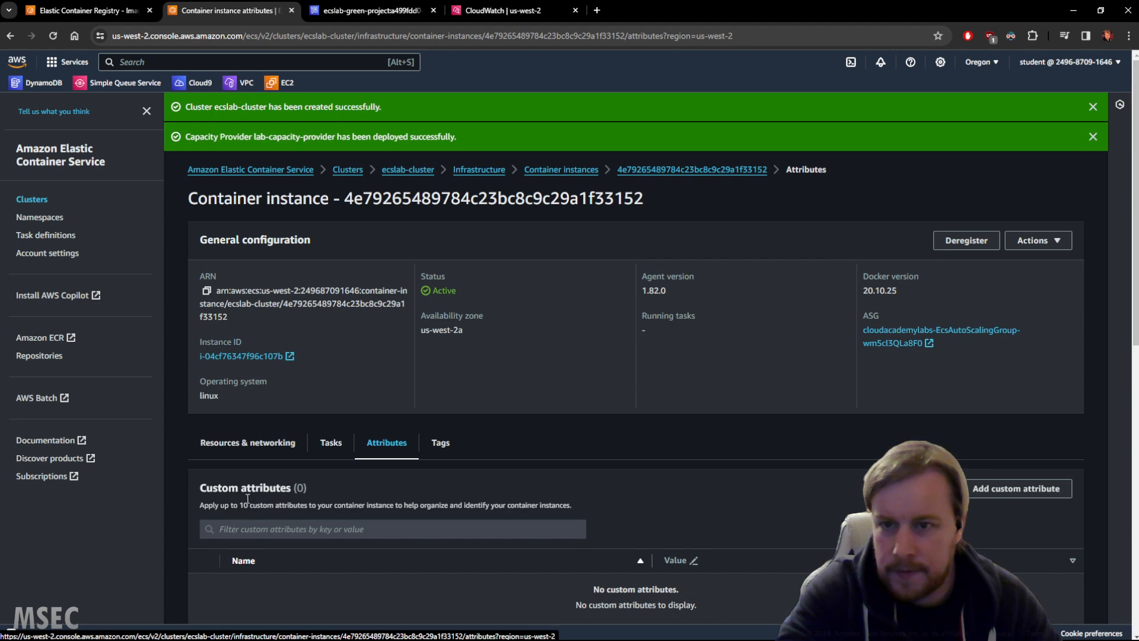
click(542, 170)
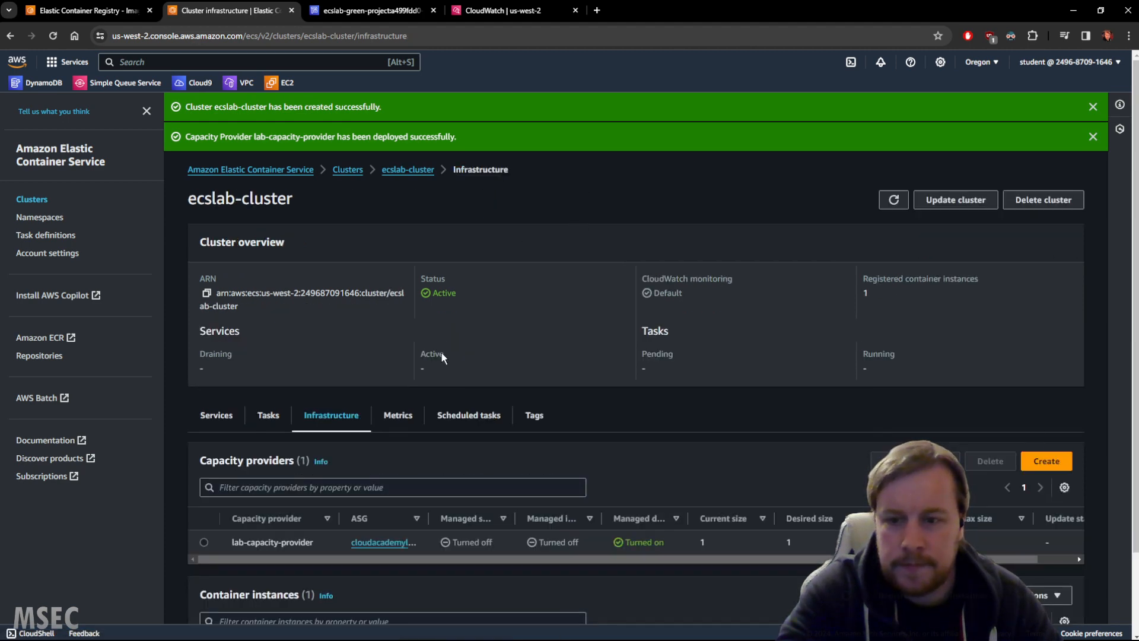
Step: Start a new task definition in the cluster's ECS console with the family name ecslab-blue-taskdef
scroll(441, 353, down, 2)
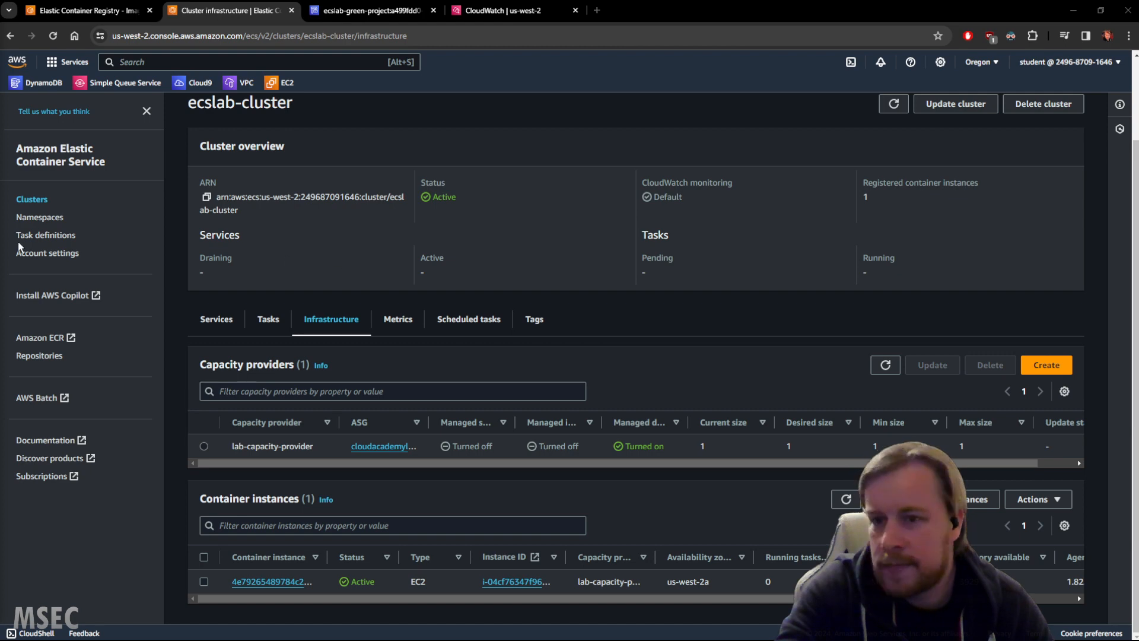
click(36, 235)
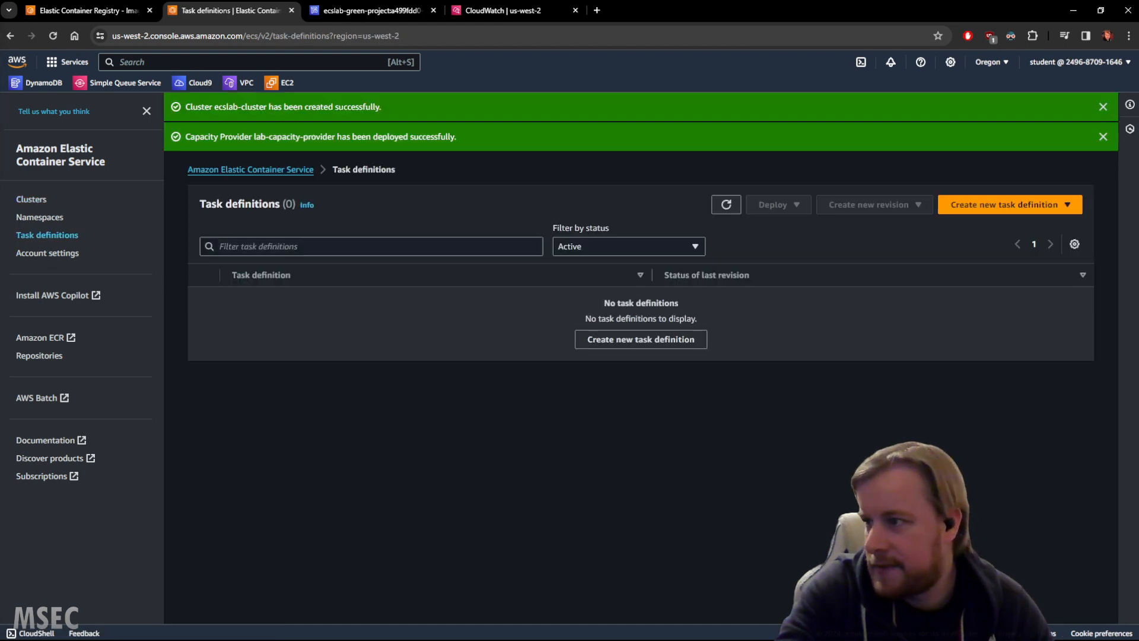
click(1027, 205)
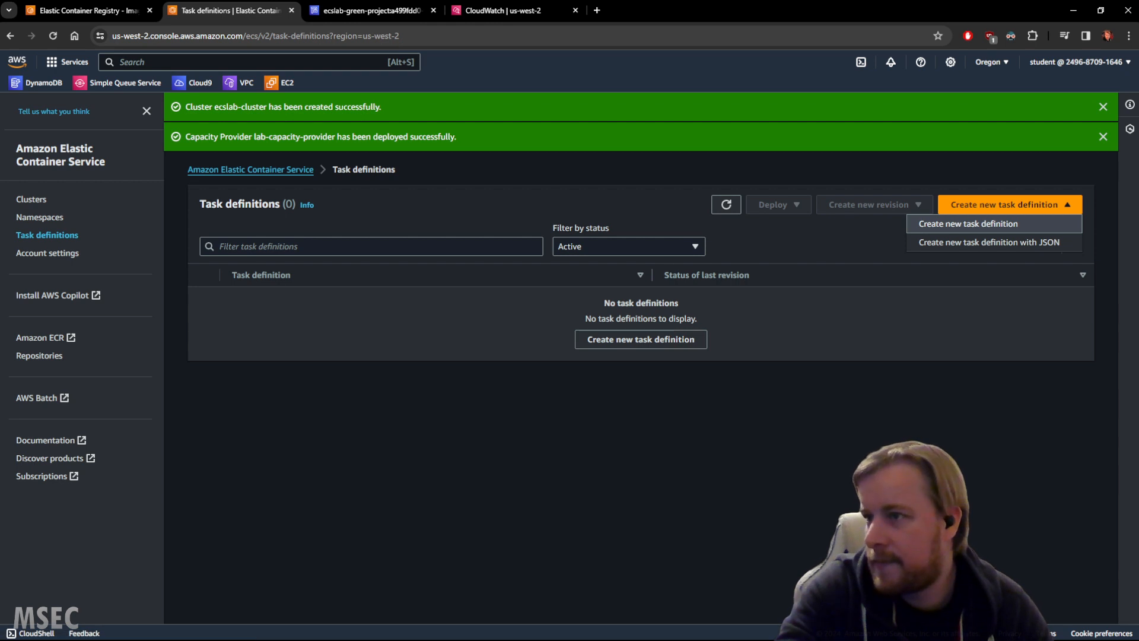
click(984, 229)
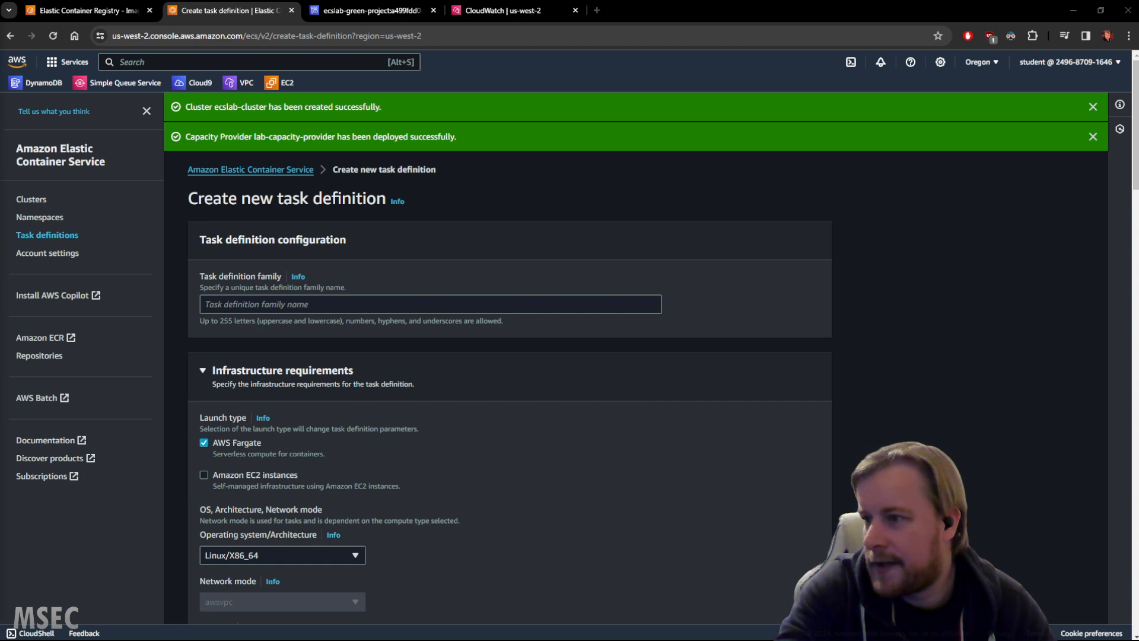
click(316, 302)
text(ecslab-blue-taskdef)
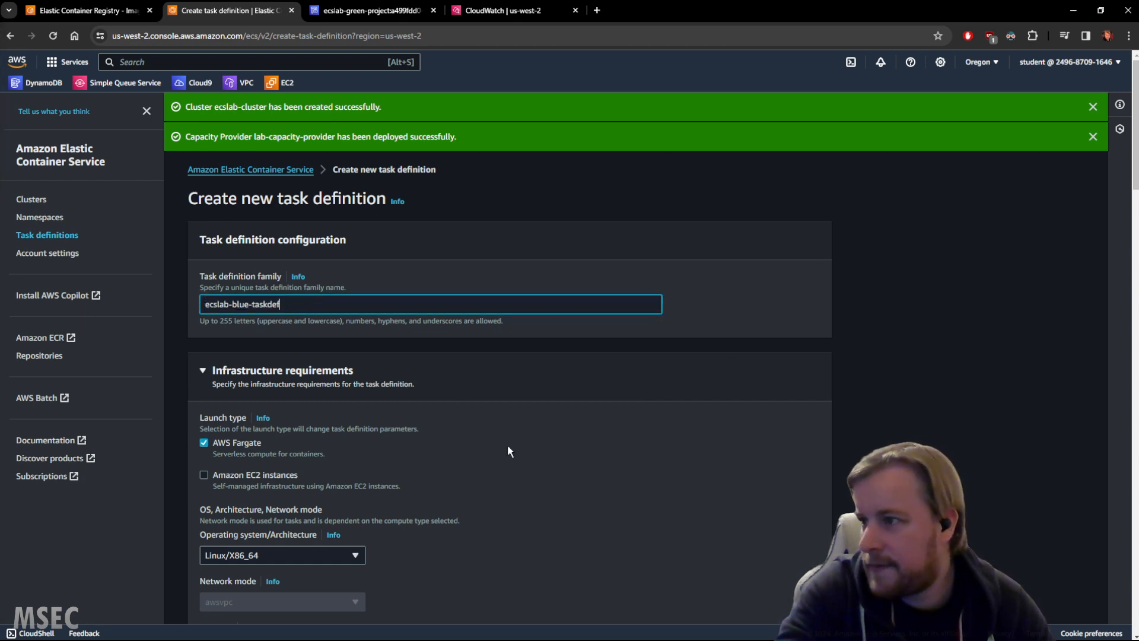
Step: Change the launch type from AWS Fargate to Amazon EC2 instances only and set the network mode to default
click(225, 442)
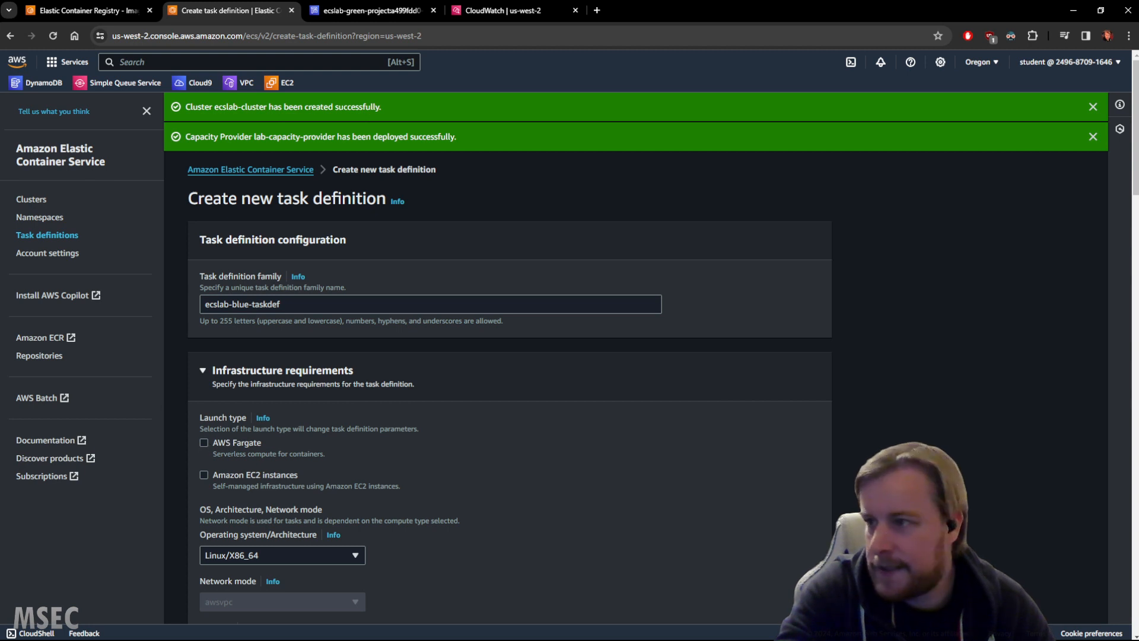
scroll(564, 415, down, 2)
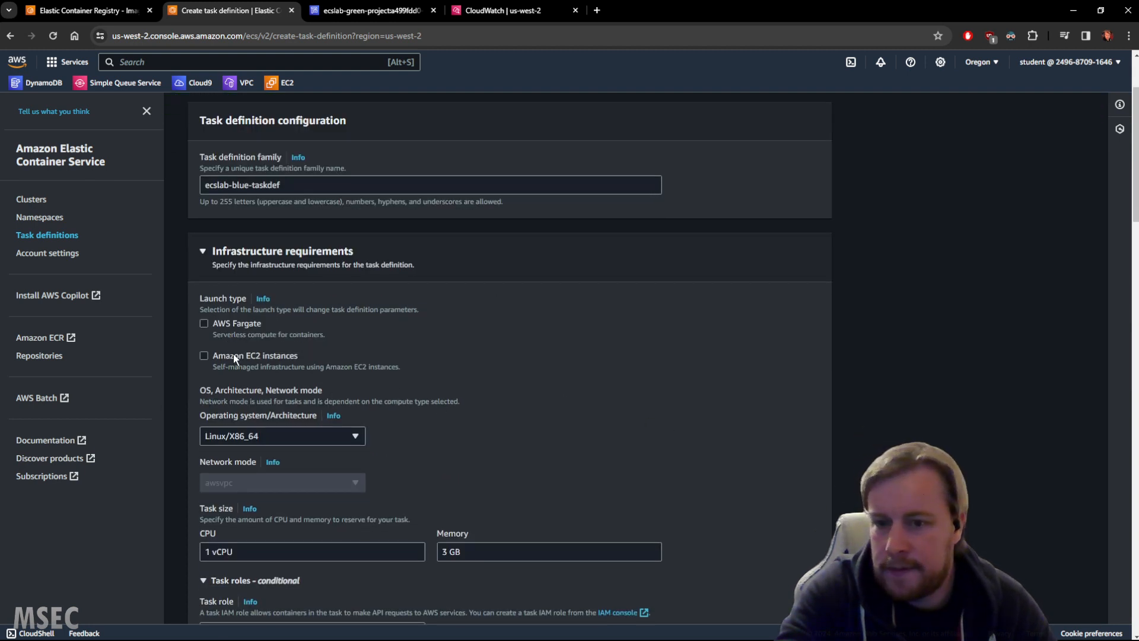
click(232, 355)
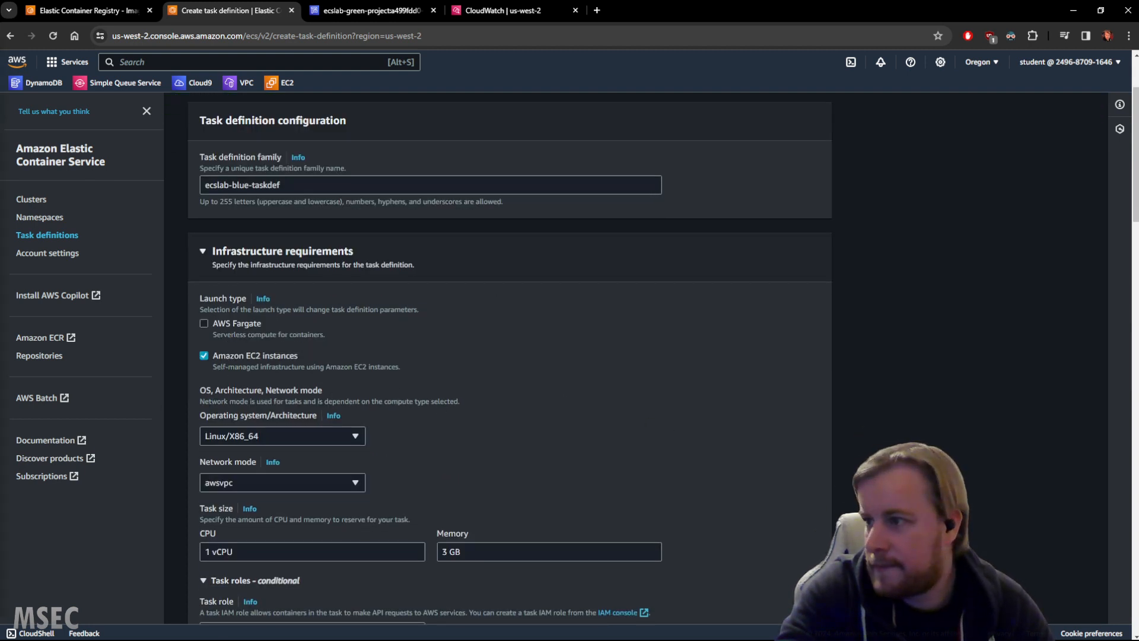
scroll(568, 356, down, 5)
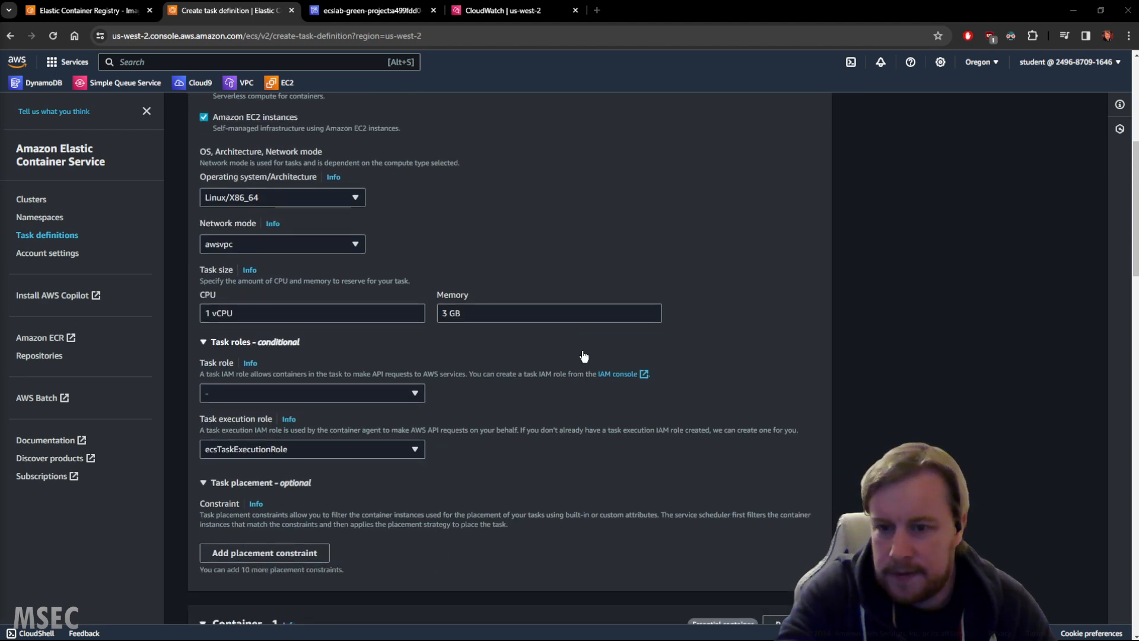
scroll(534, 458, down, 5)
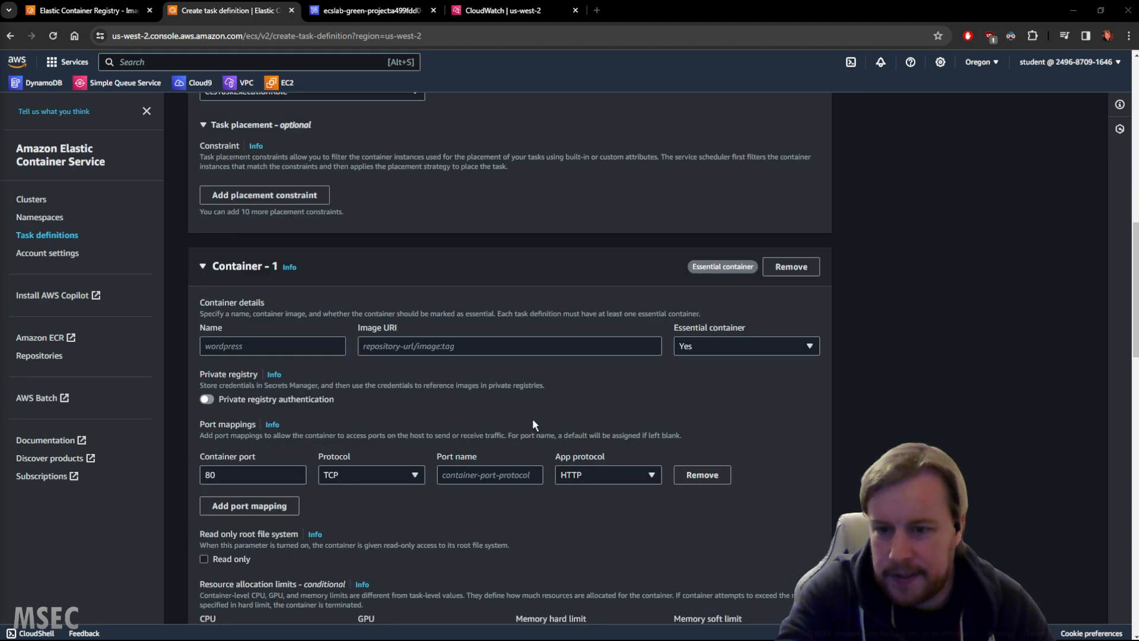
scroll(532, 425, up, 8)
scroll(533, 424, up, 3)
scroll(533, 424, down, 3)
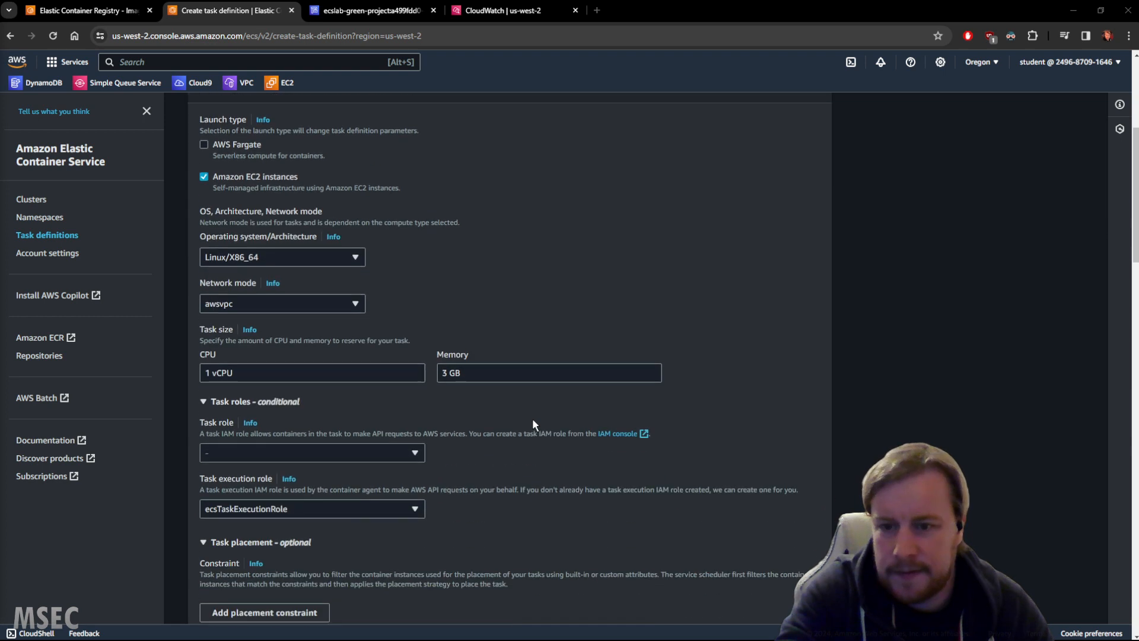
click(301, 300)
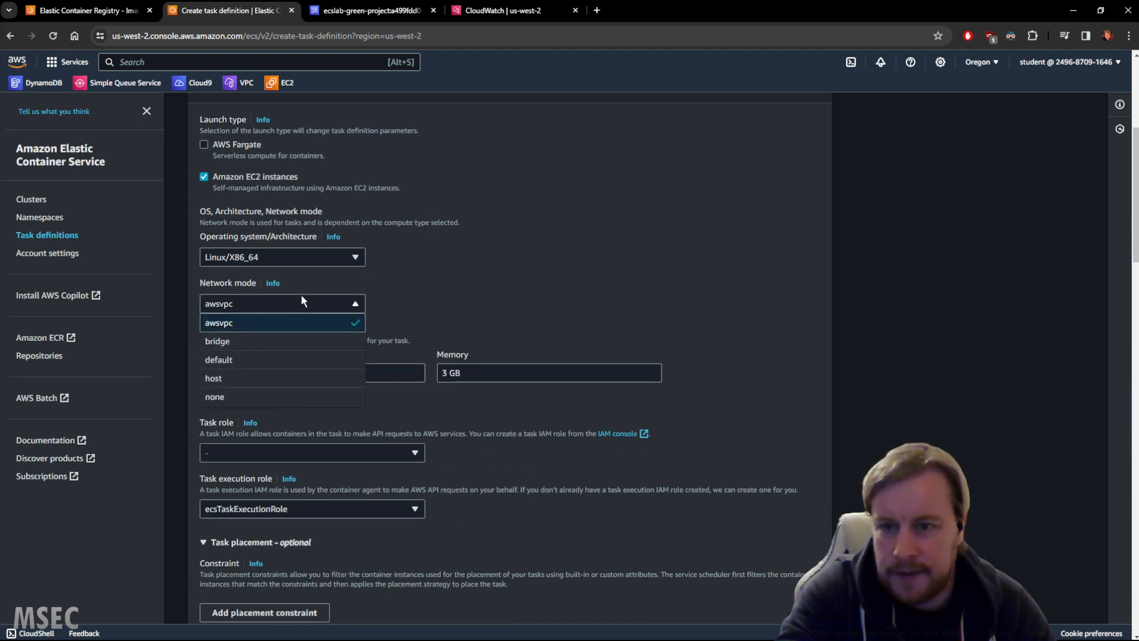
click(262, 358)
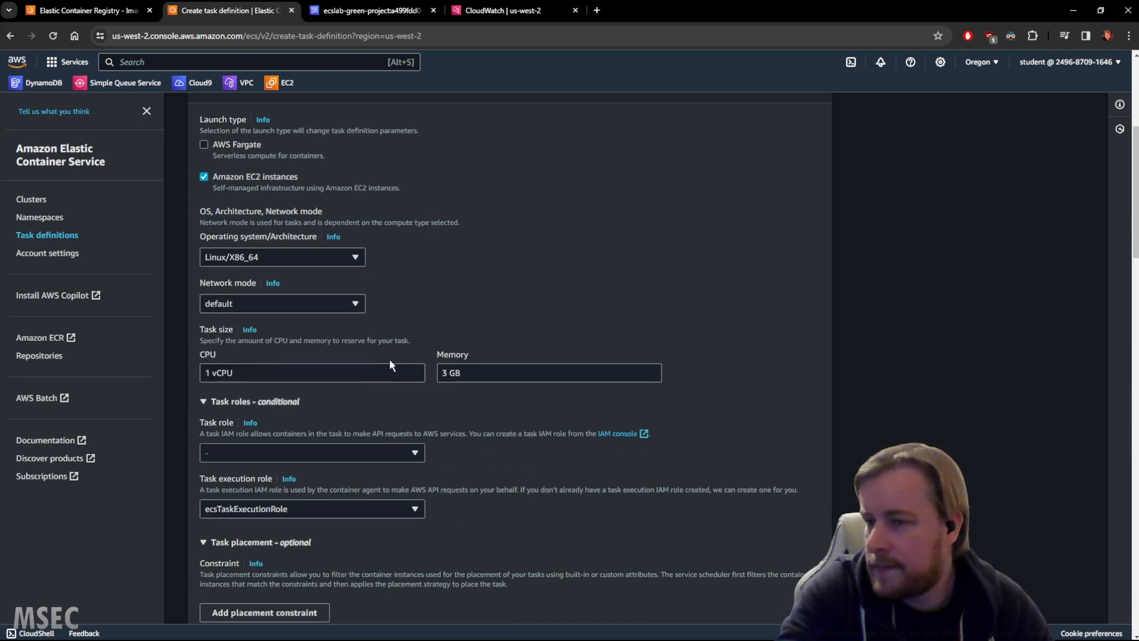
Step: Set the task size to 0.125 vCPU of CPU and 0.25 GB of memory
click(342, 372)
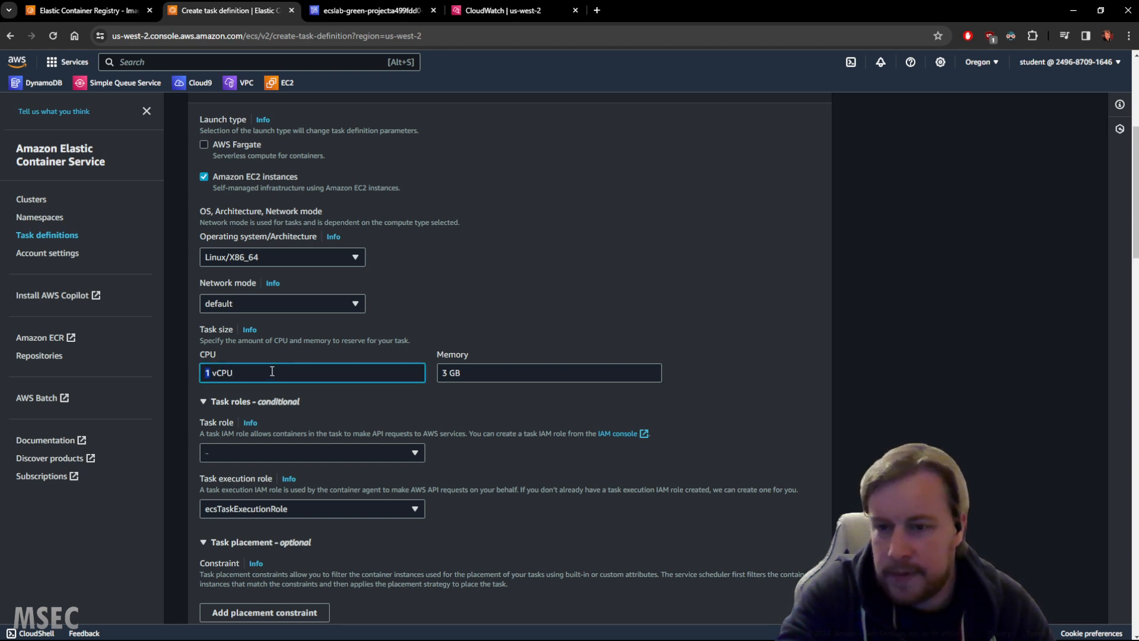
drag(273, 372, 152, 360)
key(BackSpace)
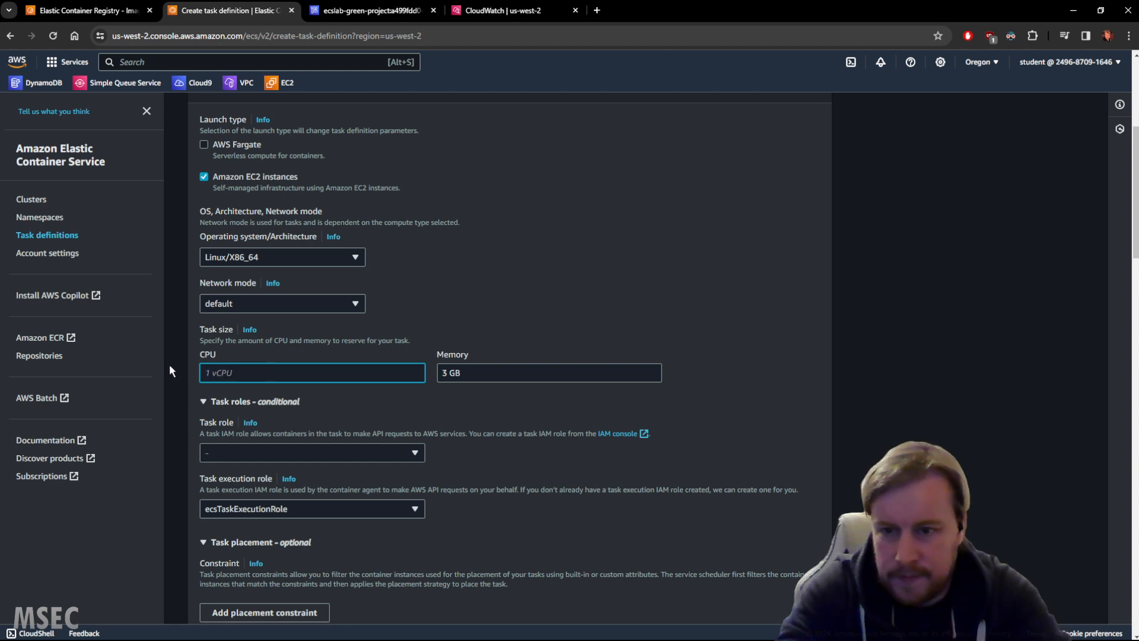
text(0.1)
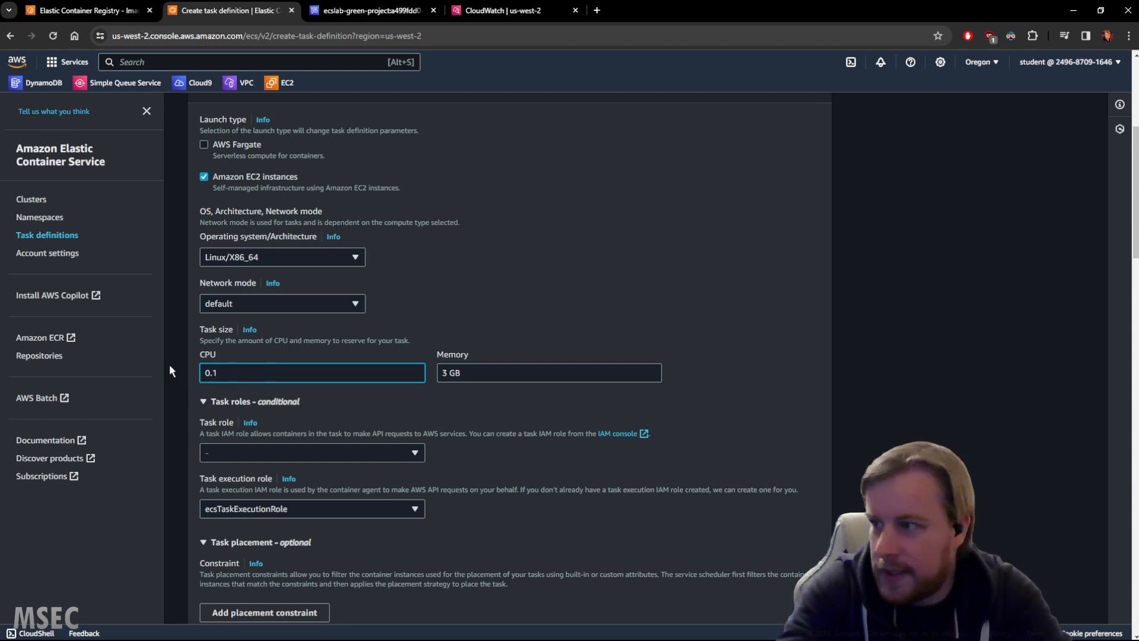
text(25)
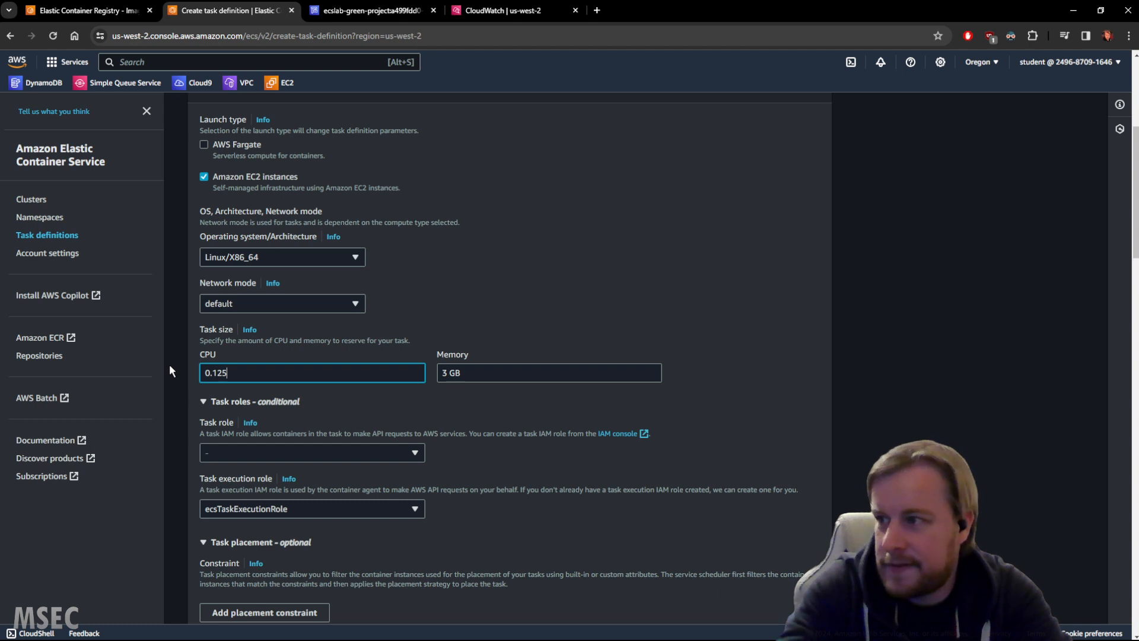
text( vCPU)
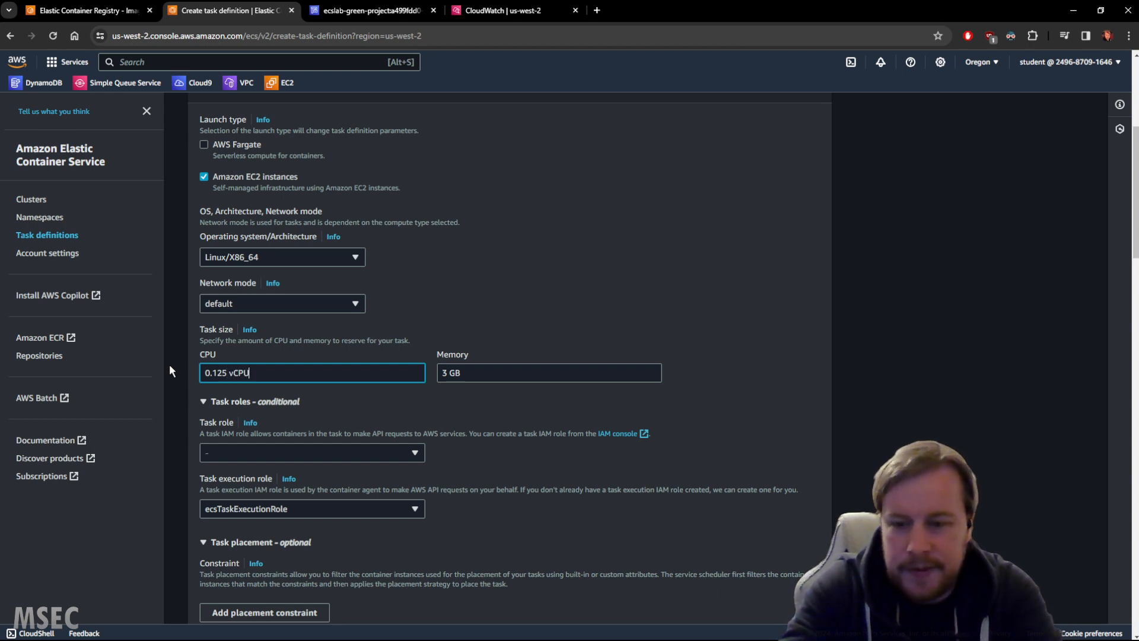
click(532, 318)
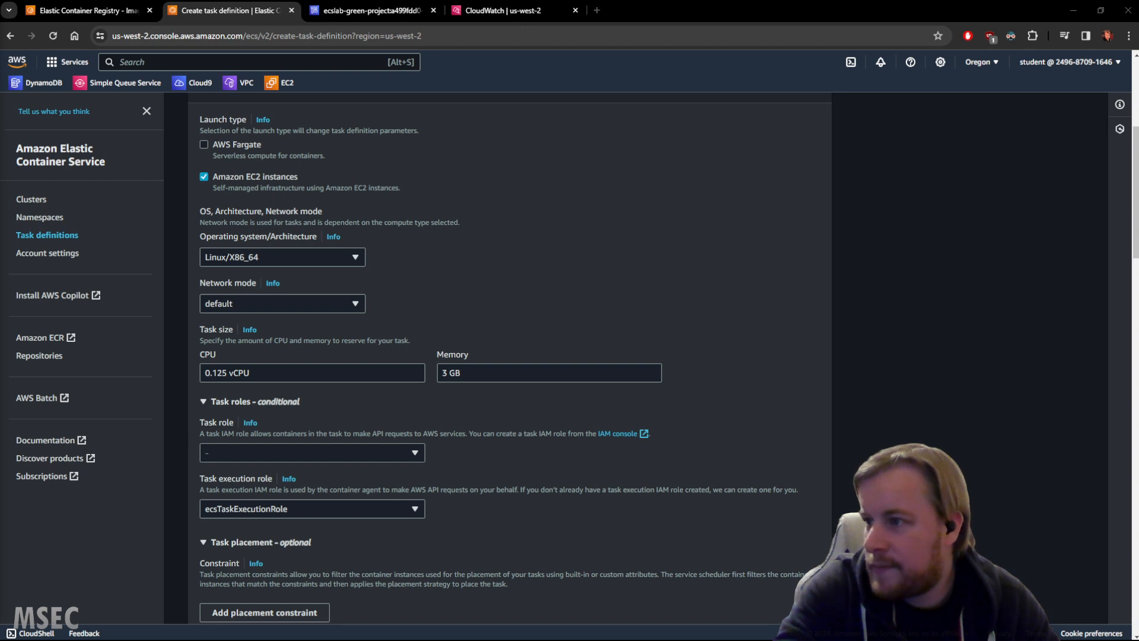
drag(498, 376, 496, 376)
drag(496, 376, 364, 372)
text(0.25 GB)
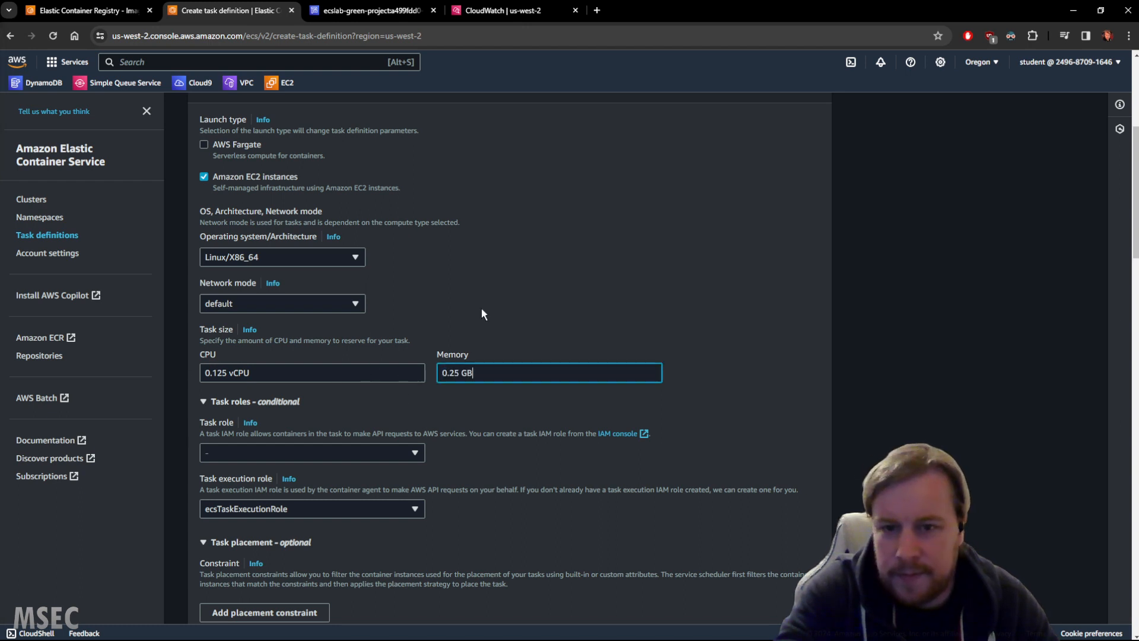
click(482, 309)
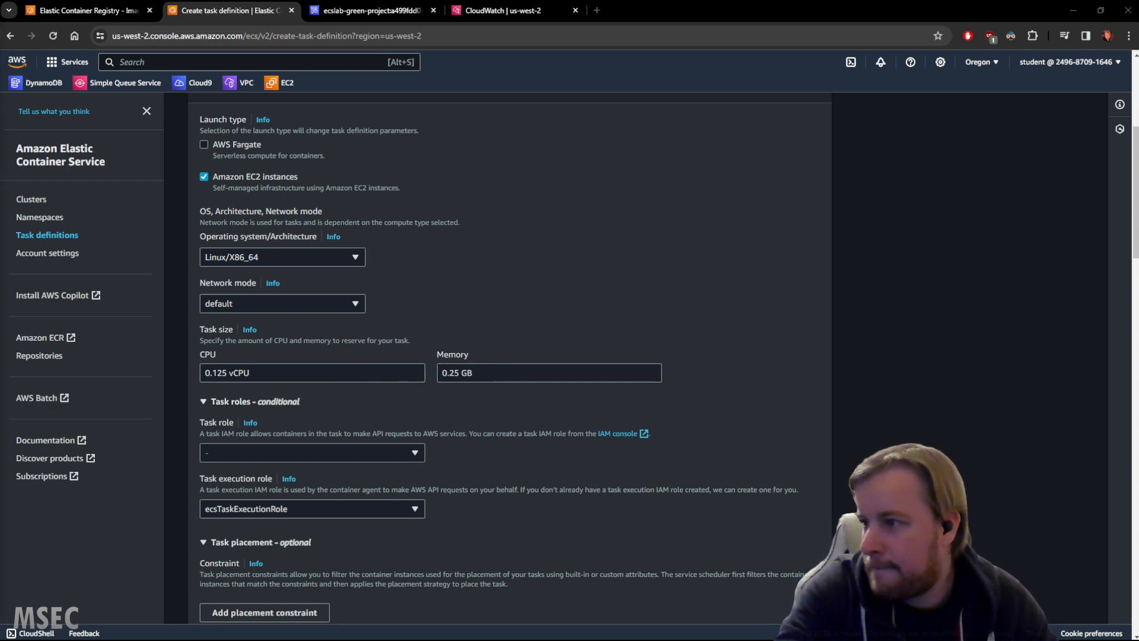
Step: Assign ecsTaskExecutionRole as the task role and keep it selected as the task execution role
click(335, 451)
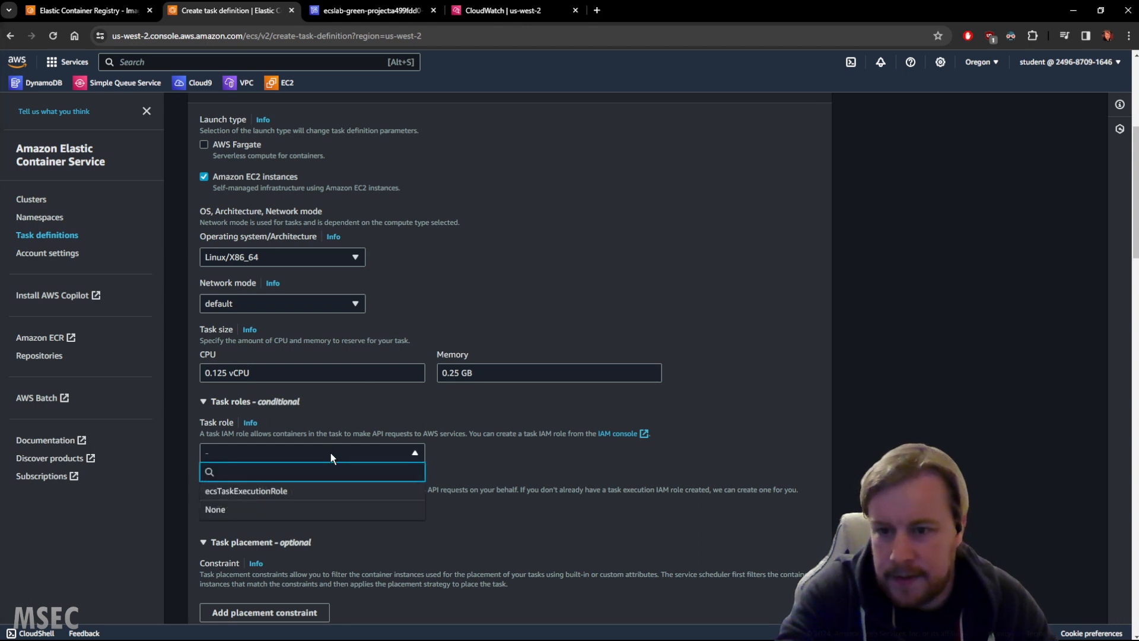
click(300, 489)
scroll(417, 538, down, 2)
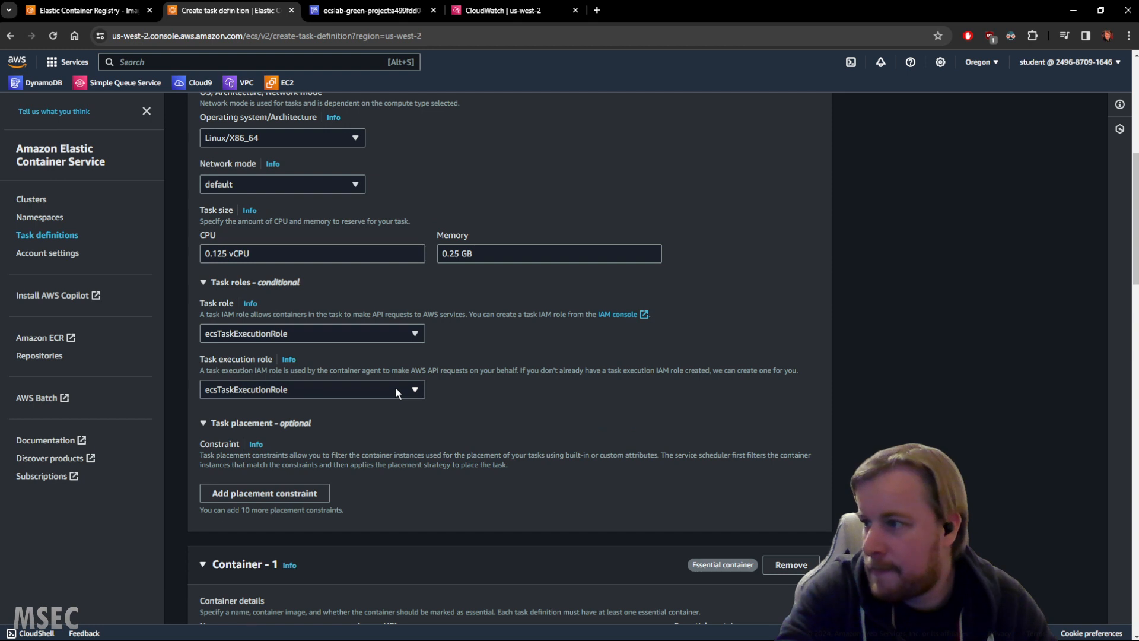
click(397, 392)
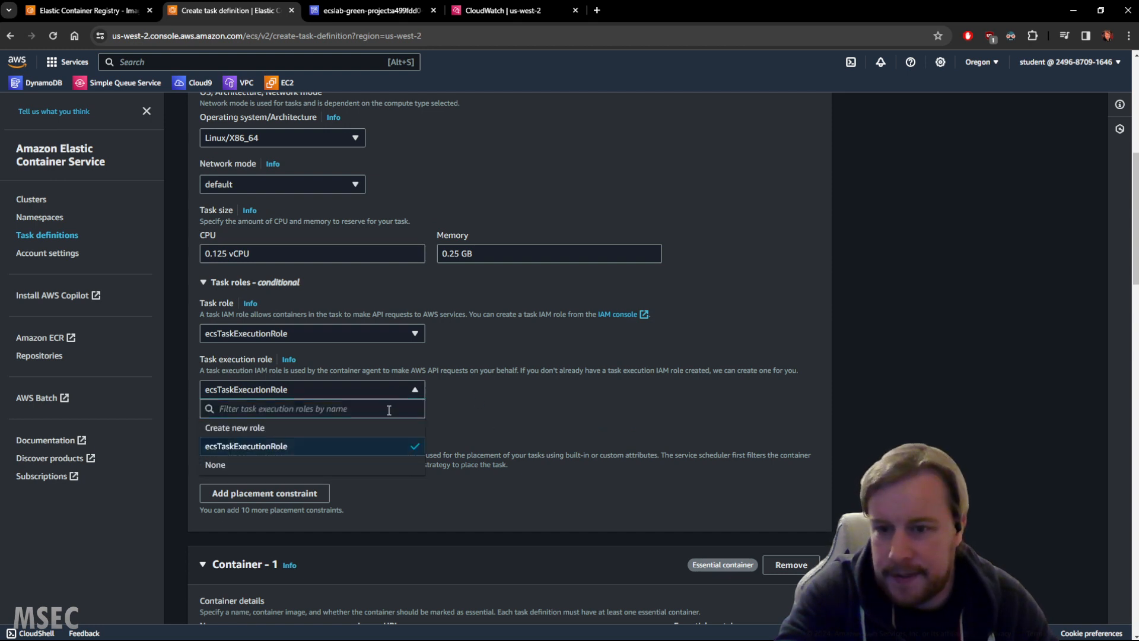
click(298, 448)
Step: Name the first container ecslab-blue-container and paste the URI of the blue image in ca-container-registry as its image
scroll(542, 411, down, 2)
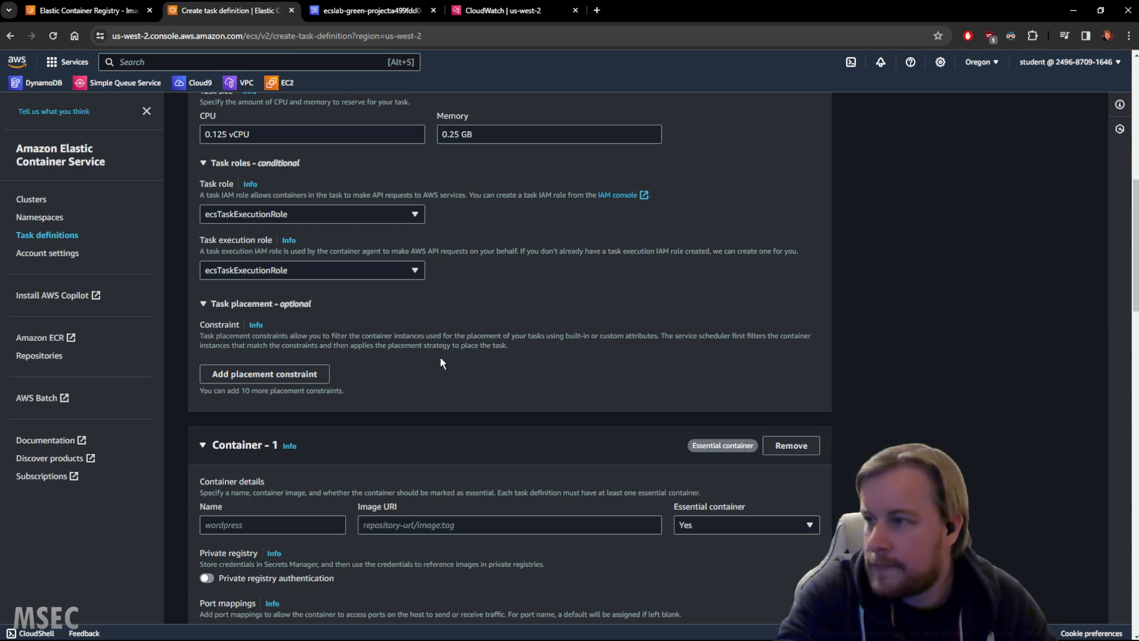
scroll(440, 359, down, 4)
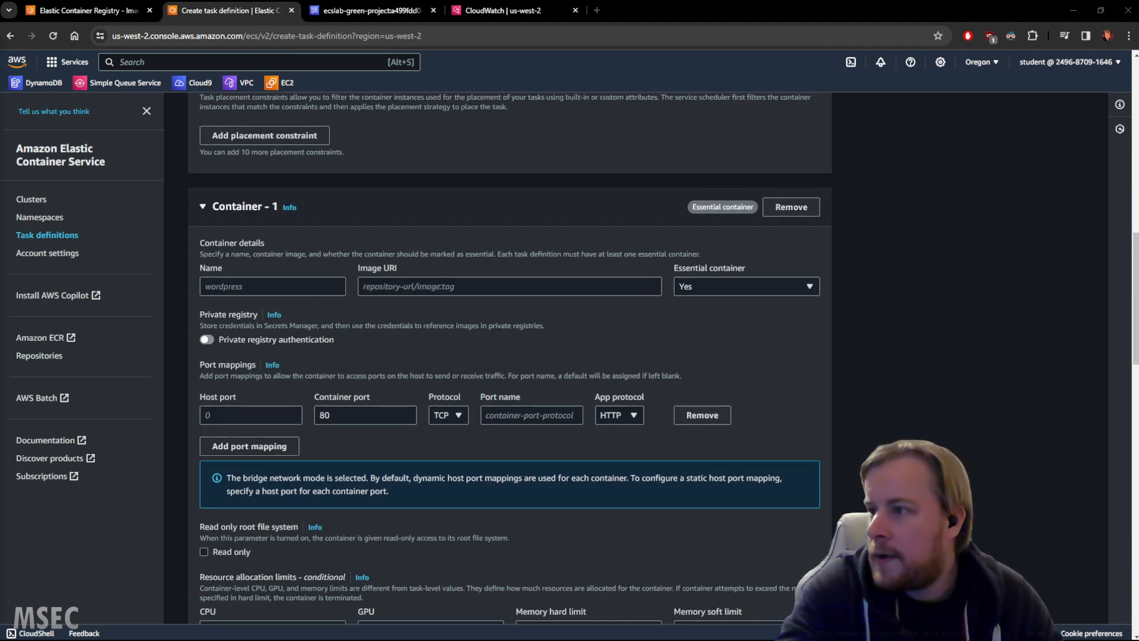
click(278, 285)
text(ecslab-blue-container)
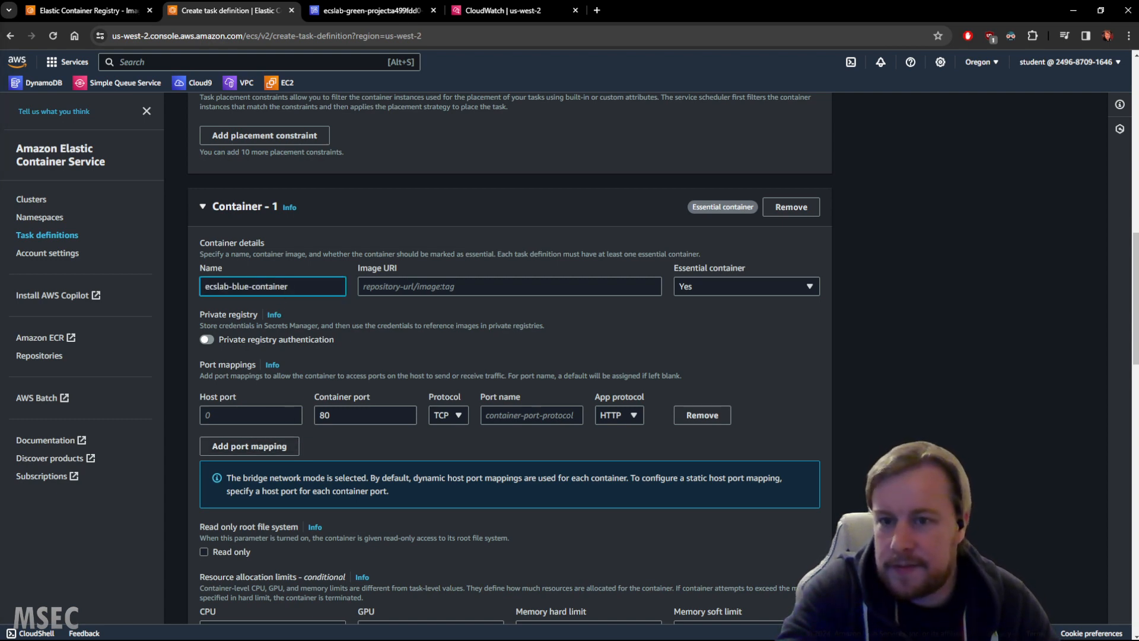
key(alt+Tab)
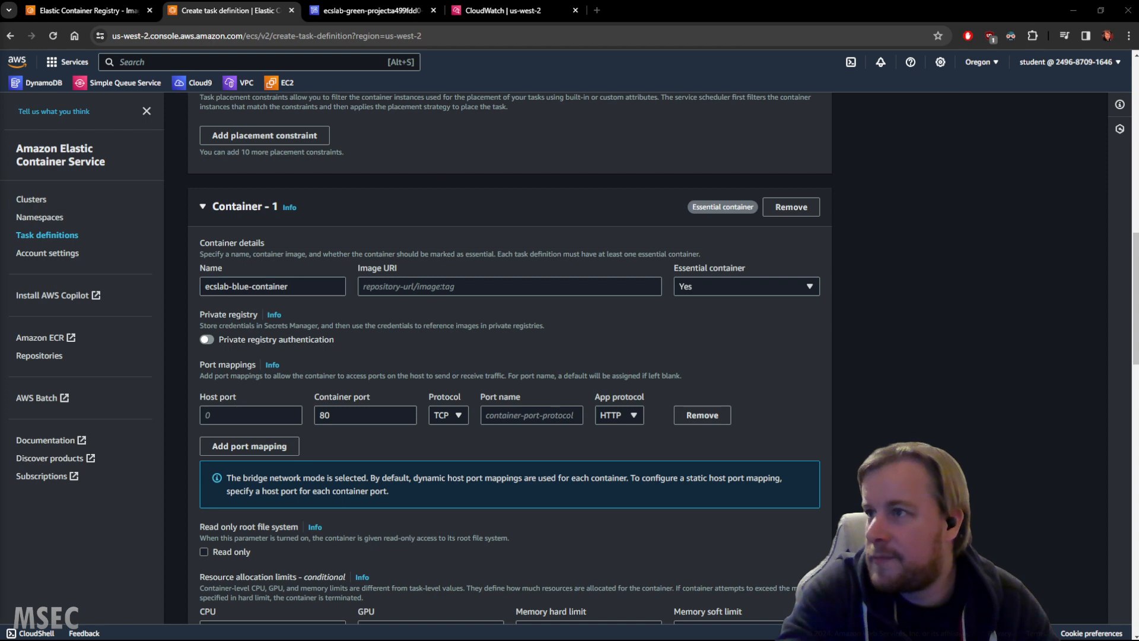
click(461, 287)
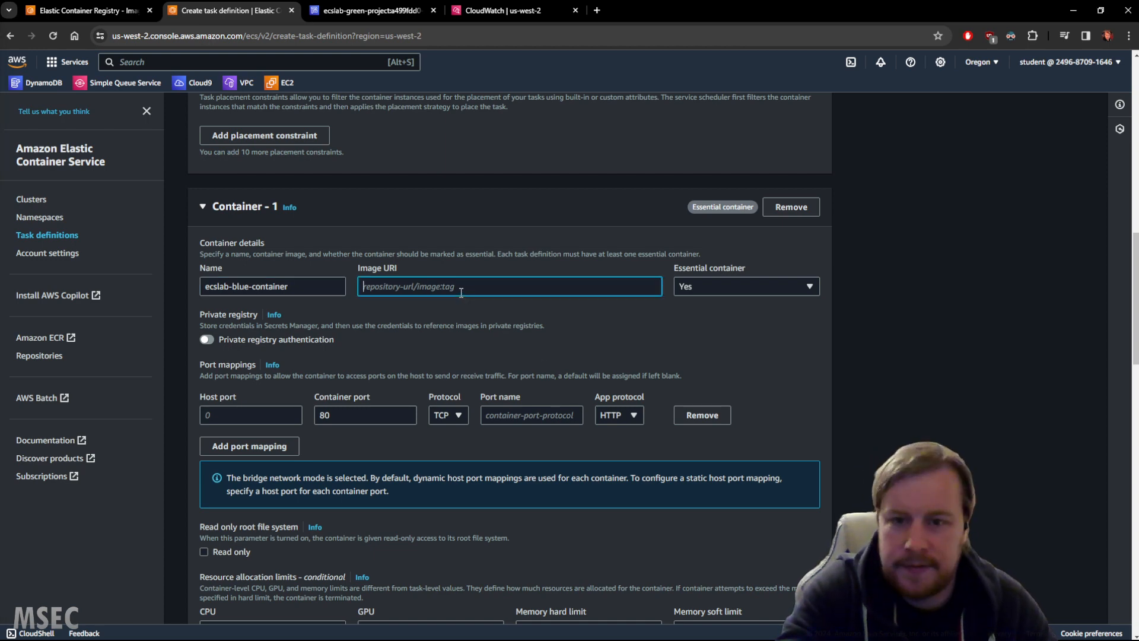
key(ctrl+v)
key(alt+Tab)
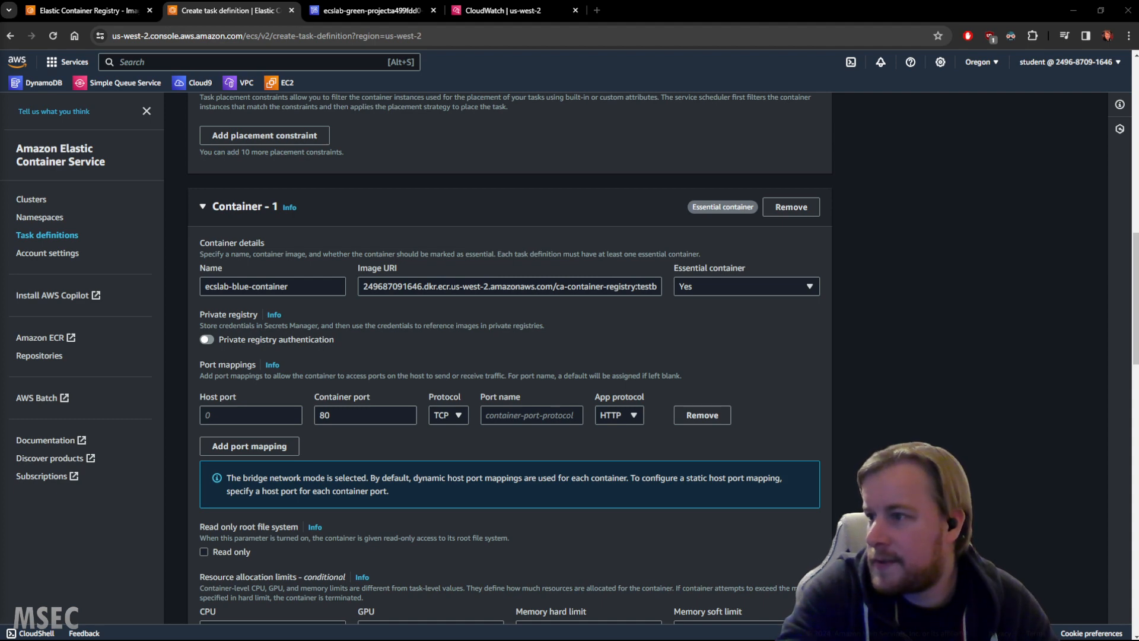
Step: Map host port 8081 to container port 8081 in the blue container's port mapping
scroll(381, 306, down, 2)
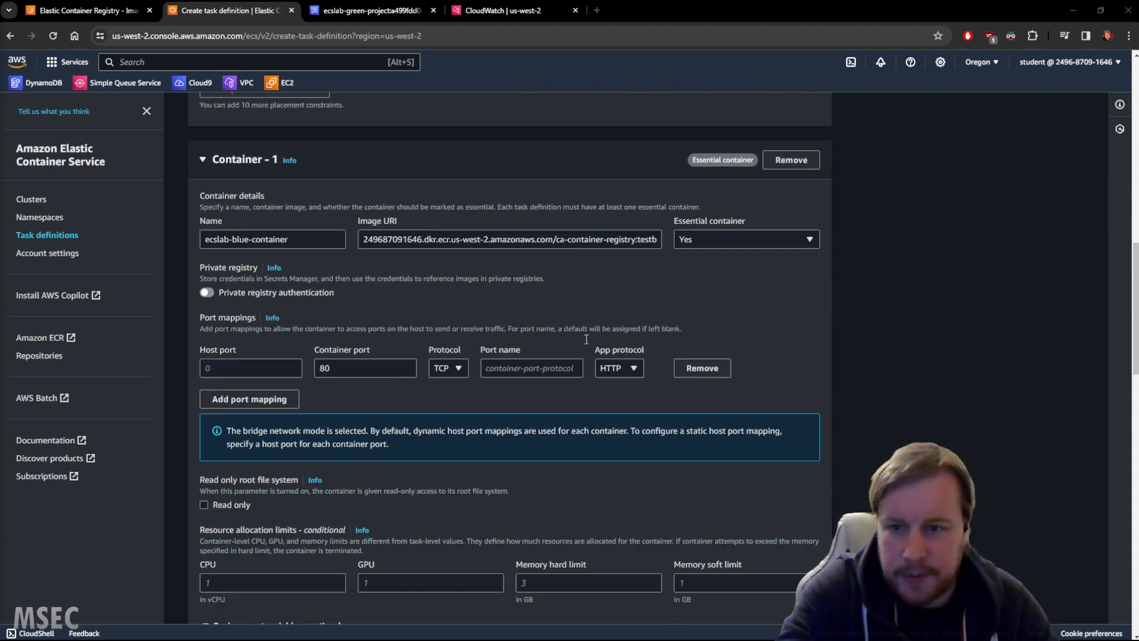
click(380, 301)
click(251, 297)
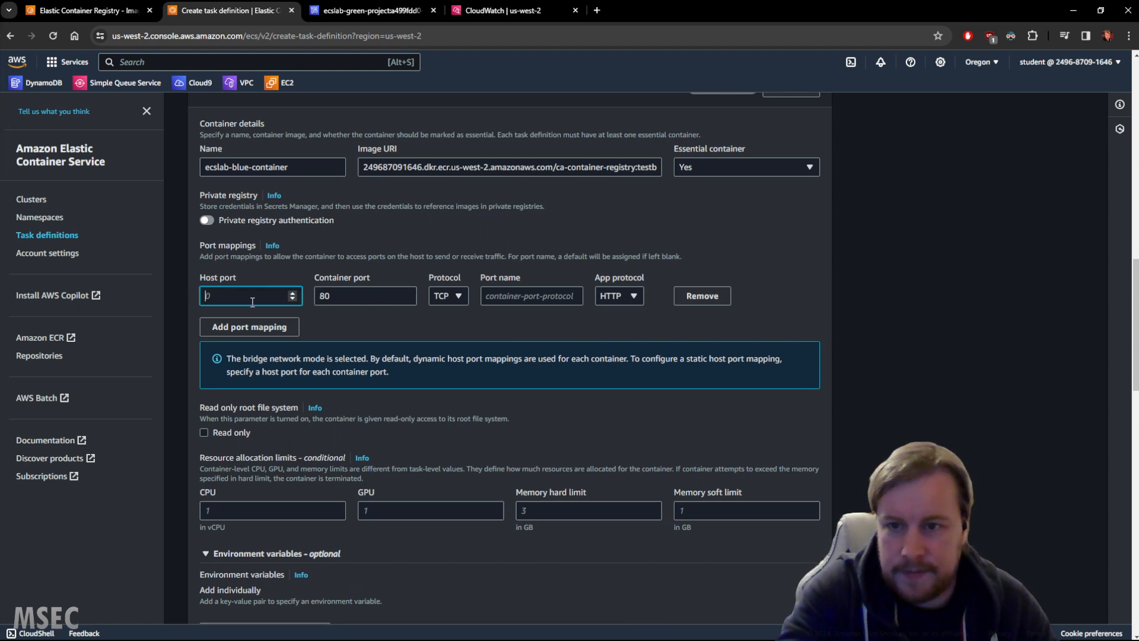
text(8081)
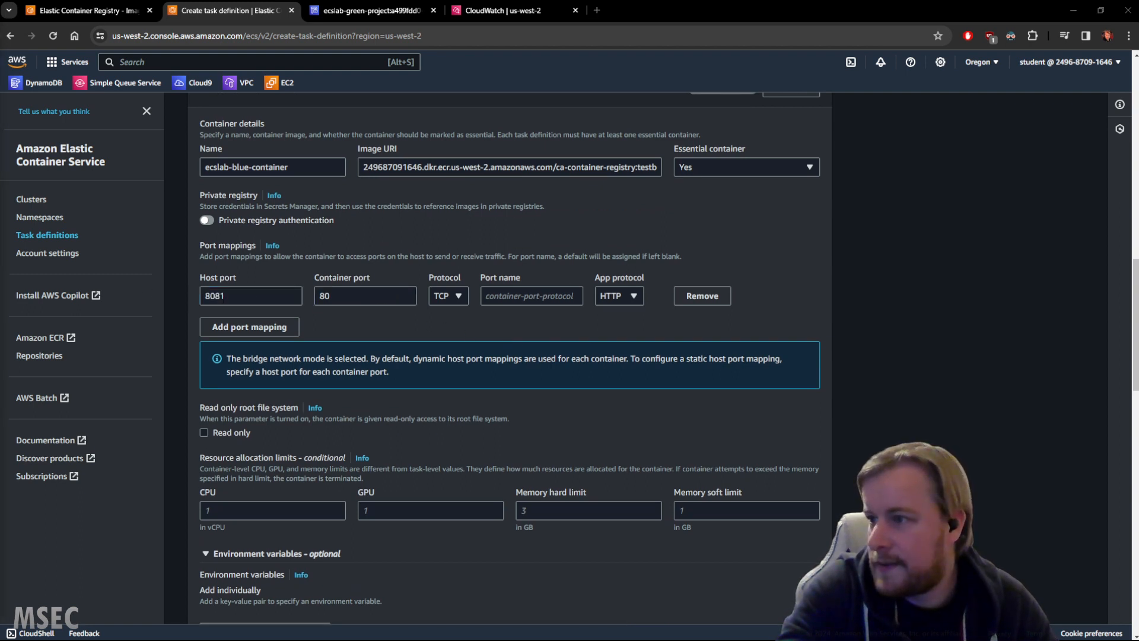
click(356, 297)
text(8081)
double_click(356, 297)
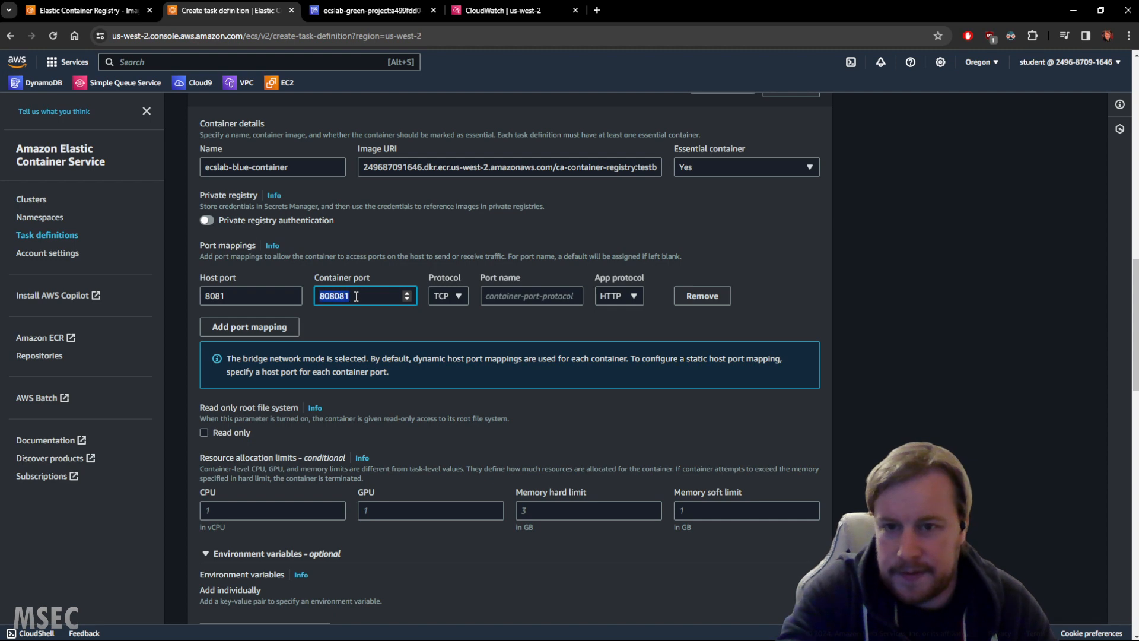
text(8081)
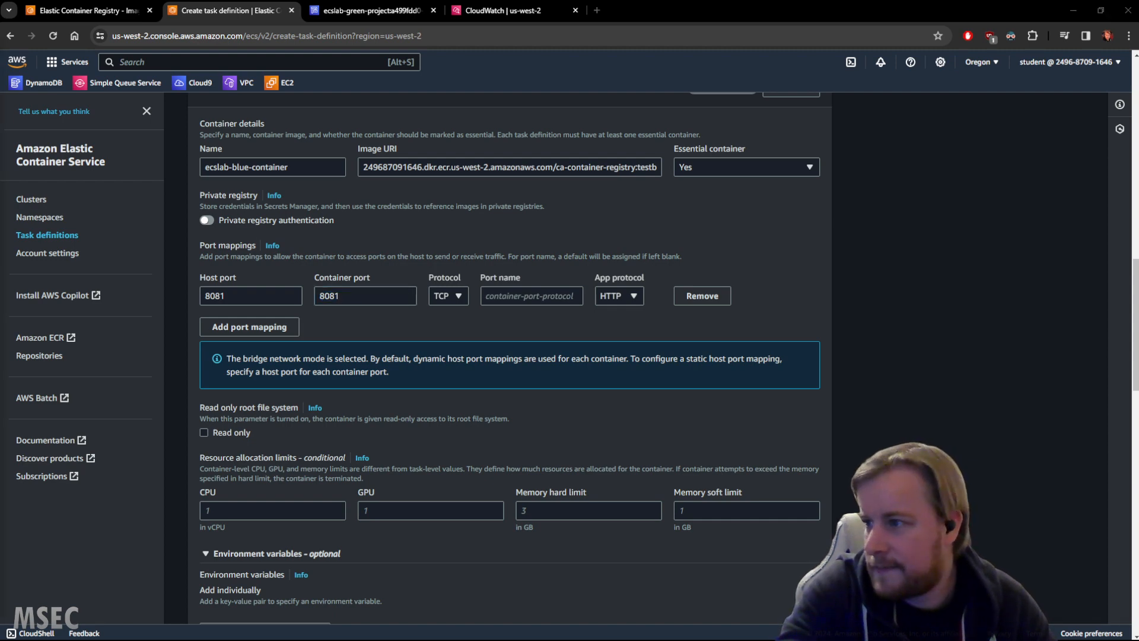
Step: Turn off log collection for the blue container and create the blue task definition
scroll(211, 356, down, 6)
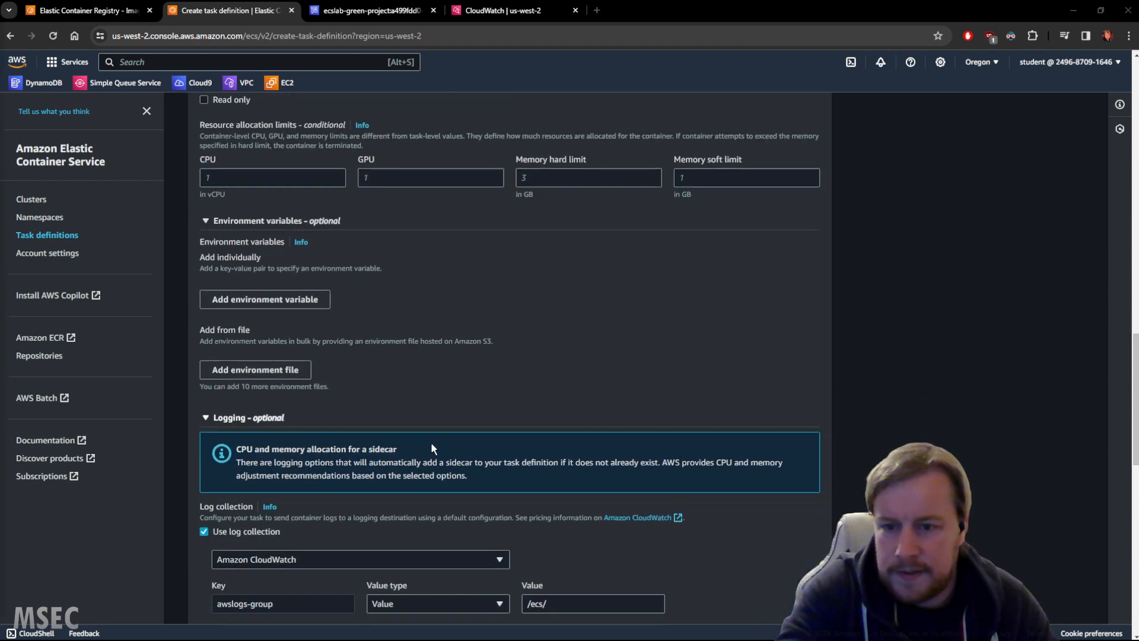
scroll(316, 403, down, 3)
click(203, 328)
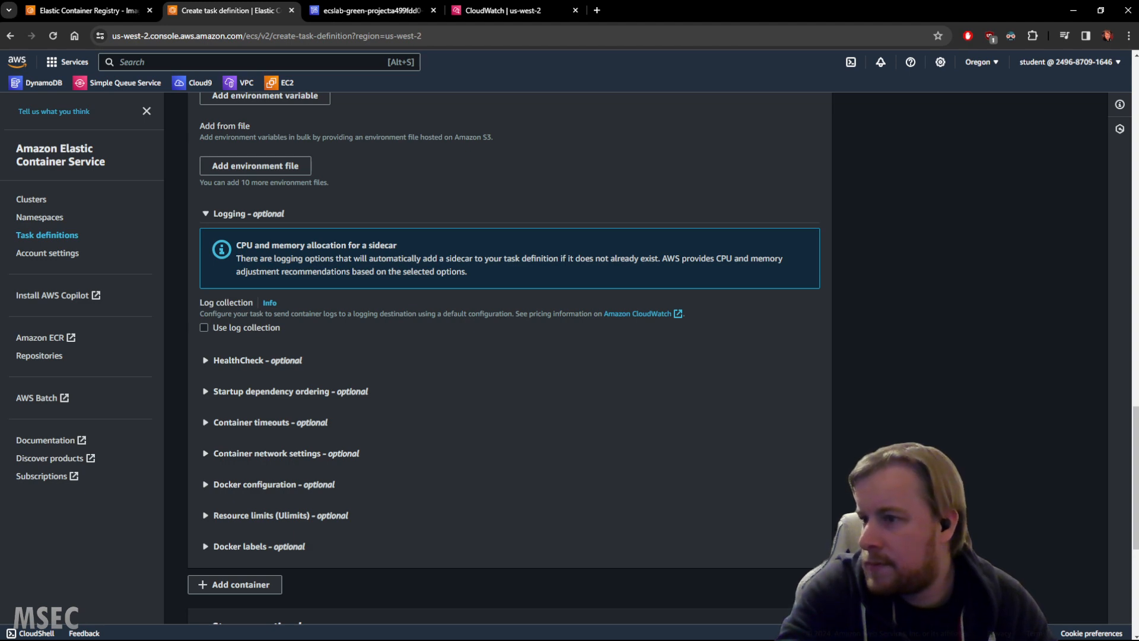
scroll(700, 289, down, 5)
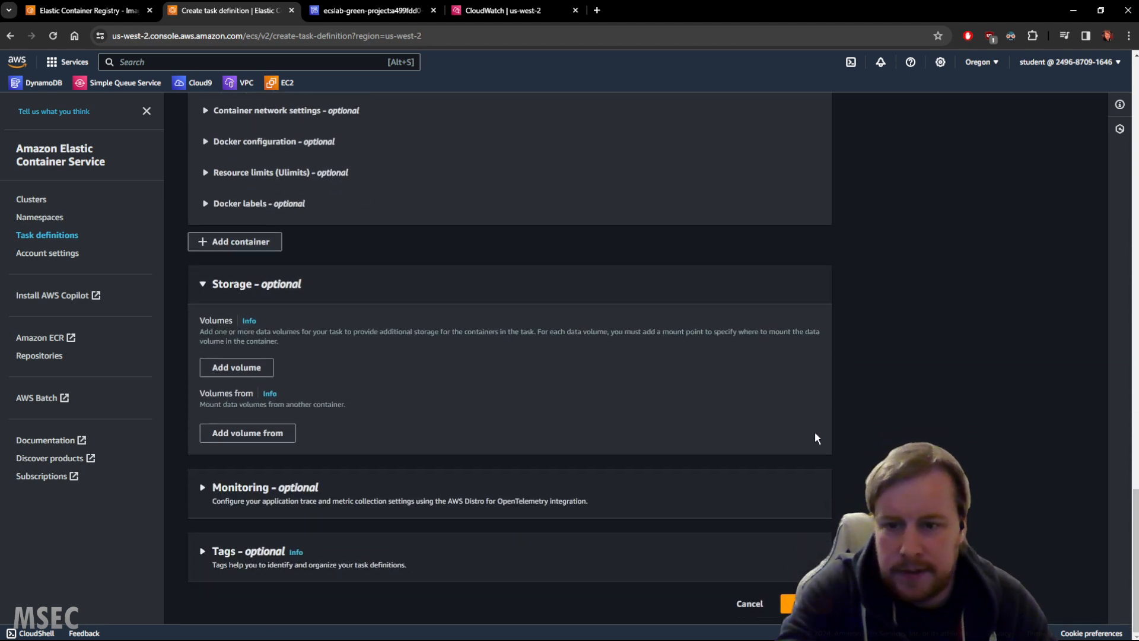
click(805, 604)
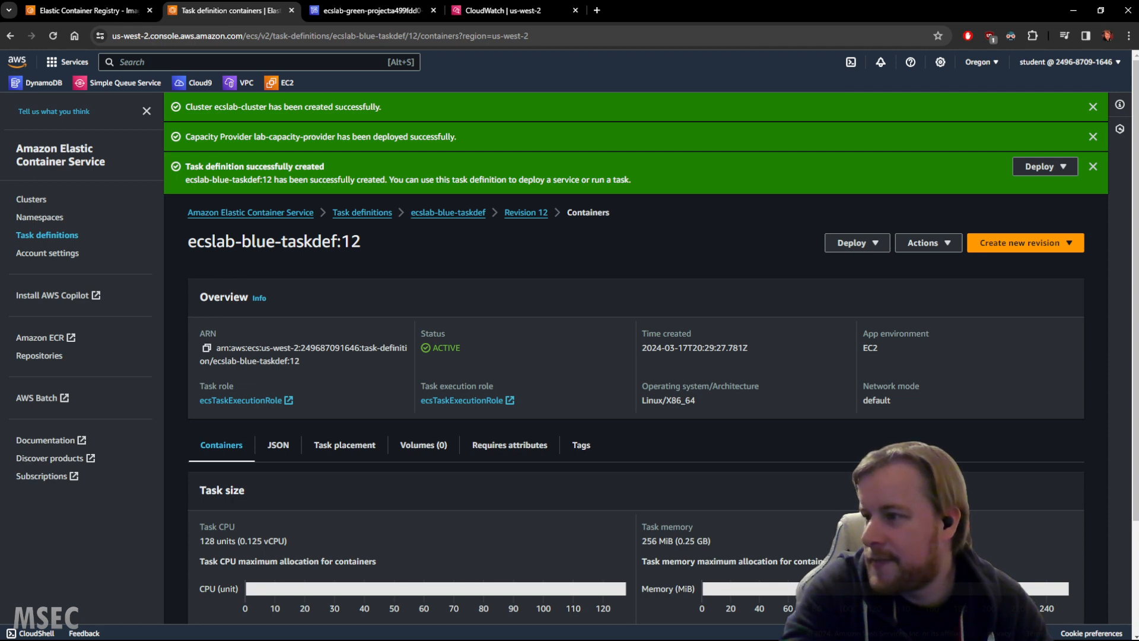
Step: Start a new revision from the blue task definition and rename its family to ecslab-green-taskdef
click(1003, 243)
click(992, 263)
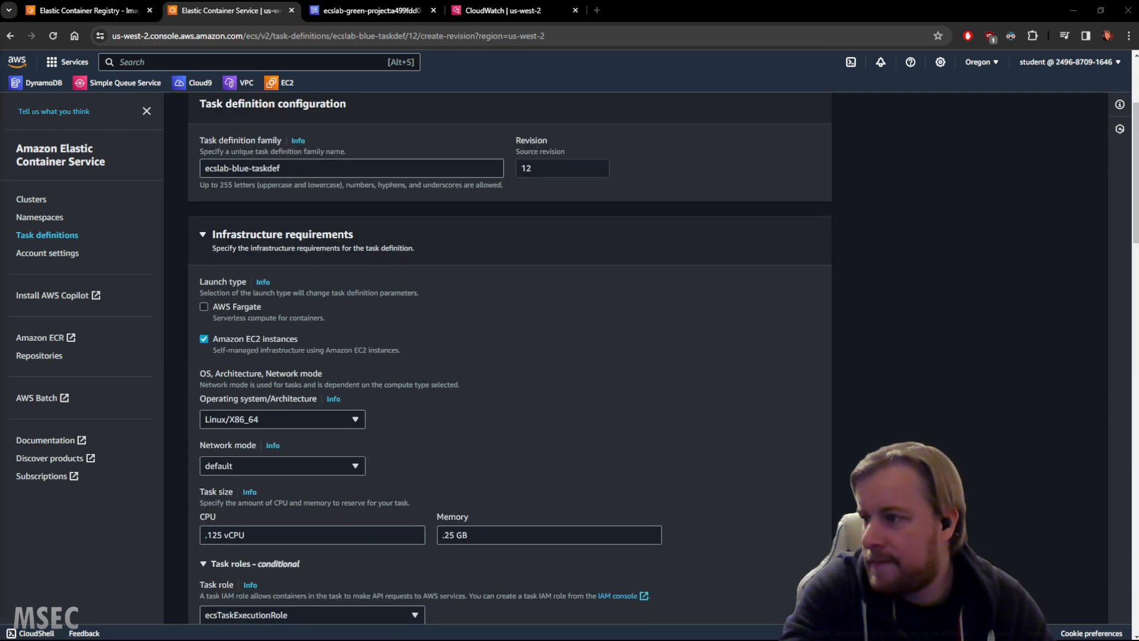
double_click(239, 168)
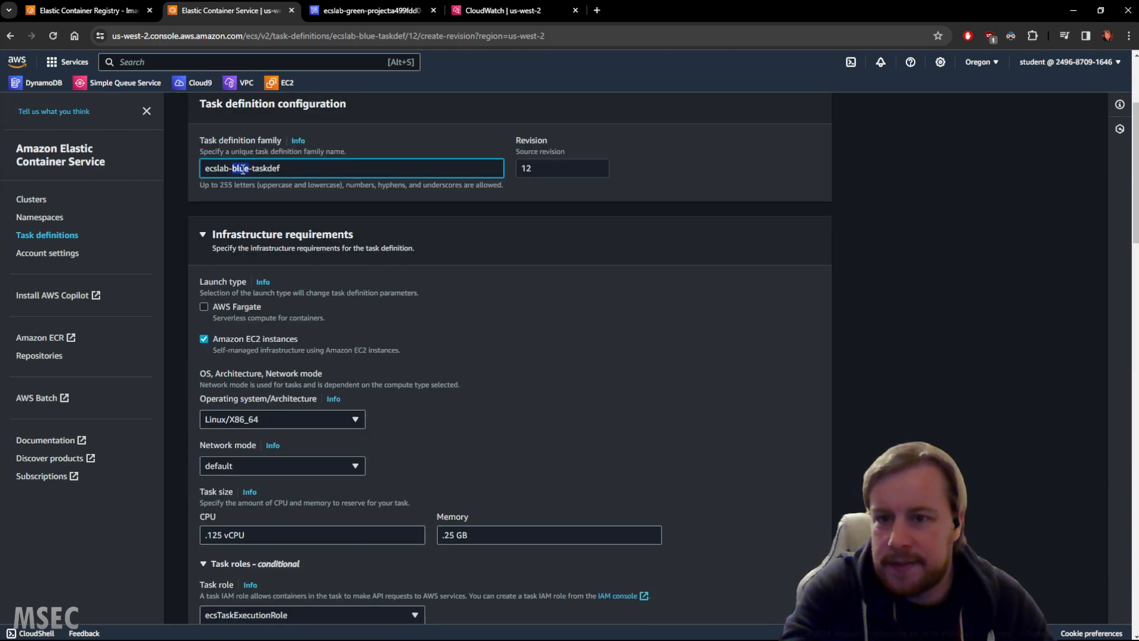
text(green)
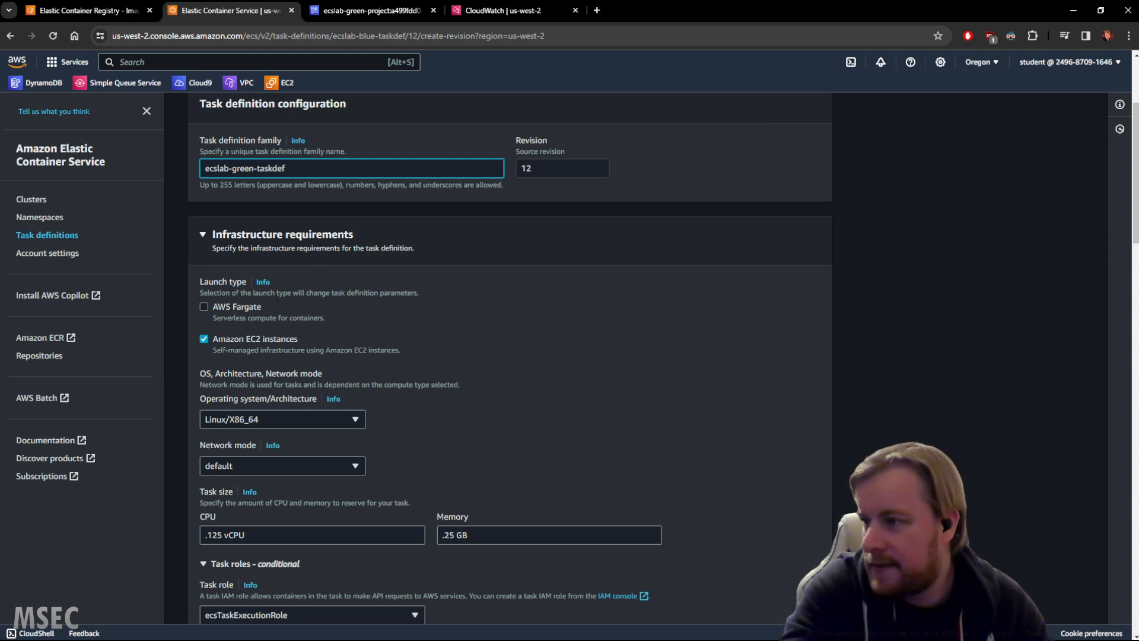
Step: Rename the container to ecslab-green-container and replace its image URI with that of the testgreen image in ca-container-registry
scroll(552, 257, down, 6)
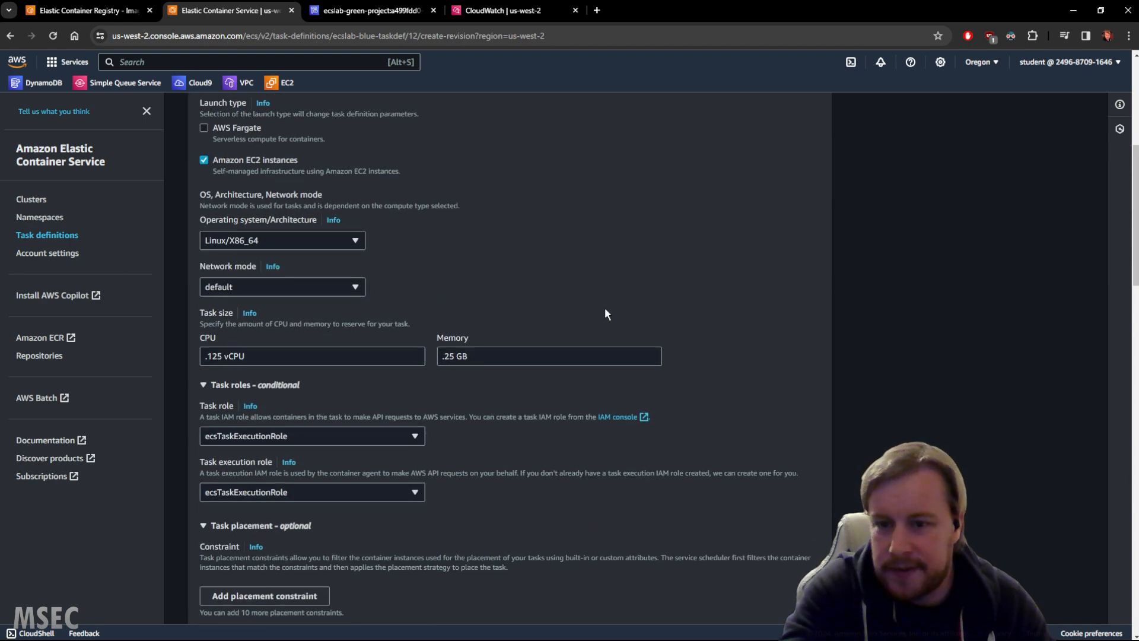
scroll(573, 334, down, 4)
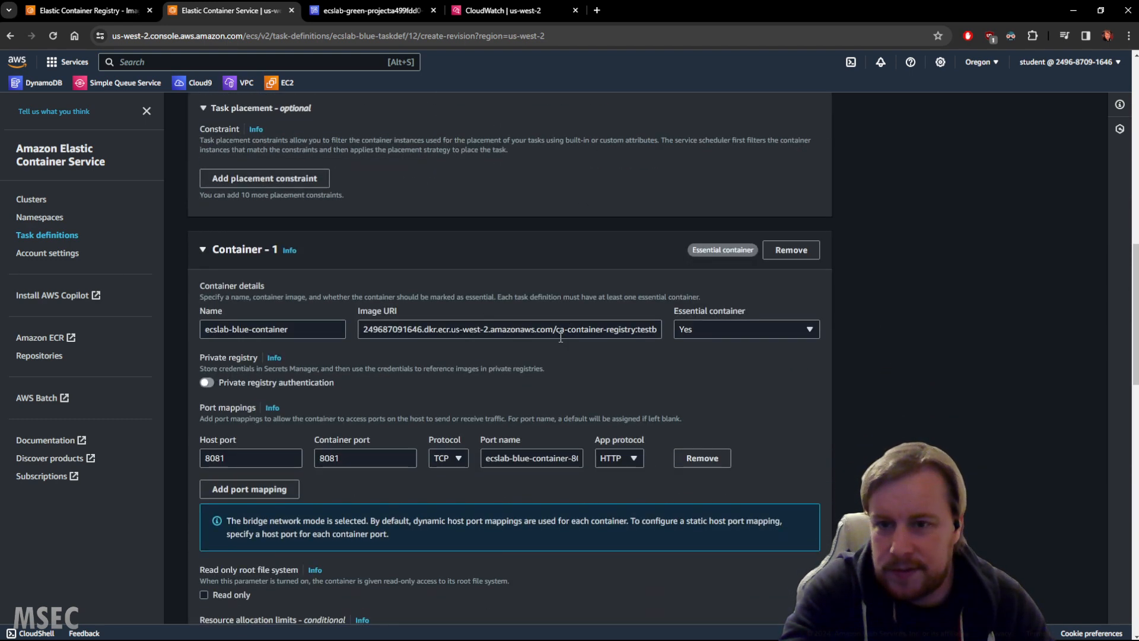
double_click(241, 330)
text(green)
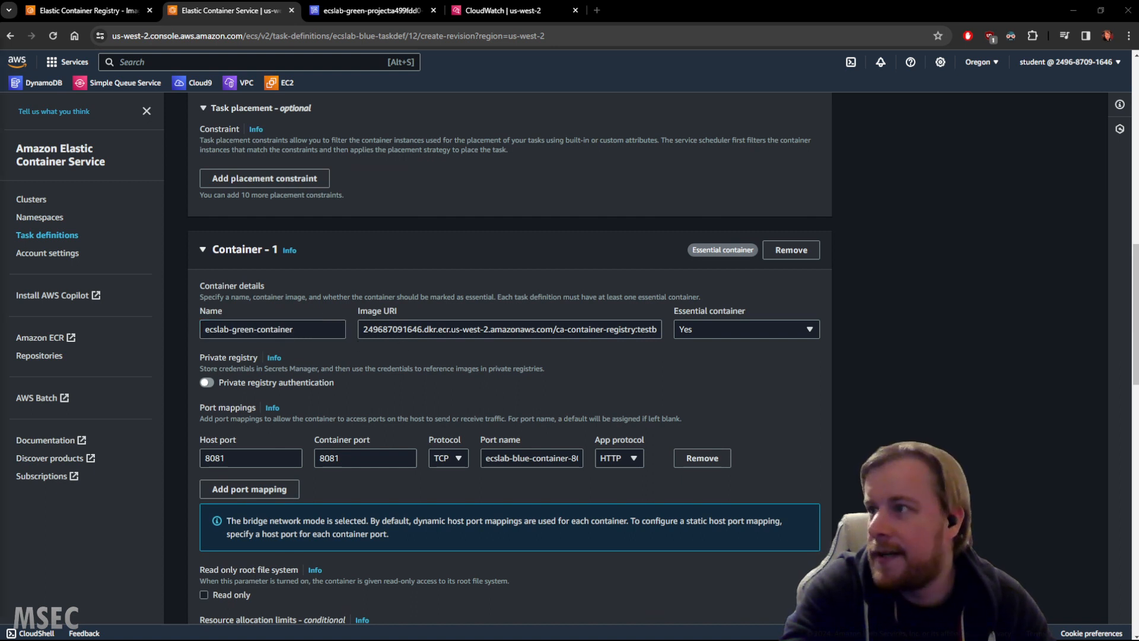
click(577, 329)
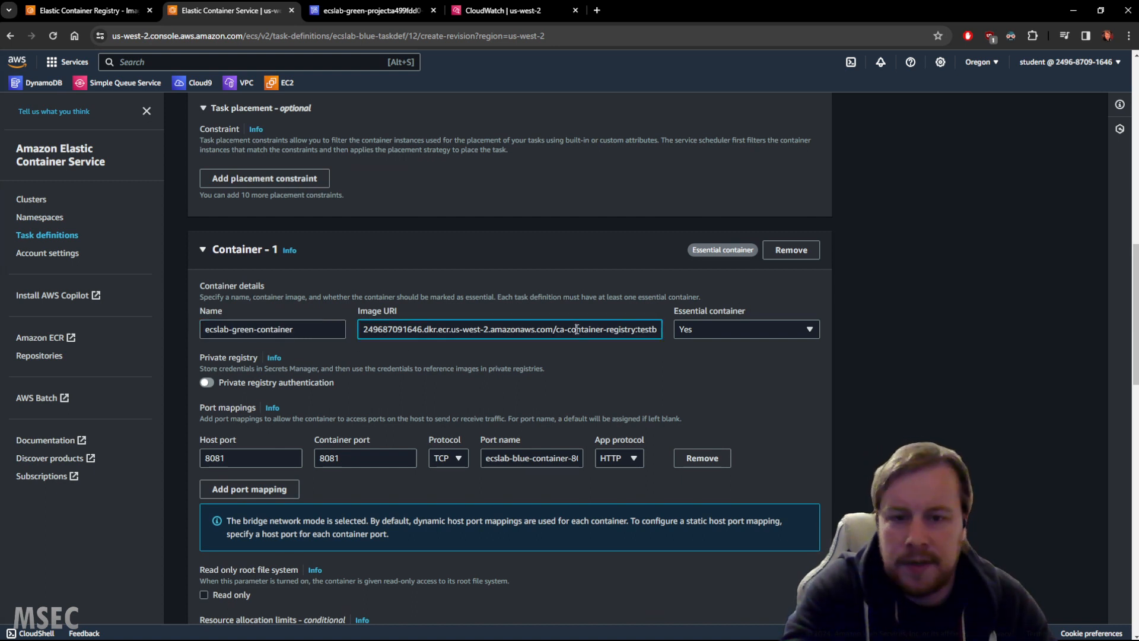
key(ctrl+a)
key(ctrl+v)
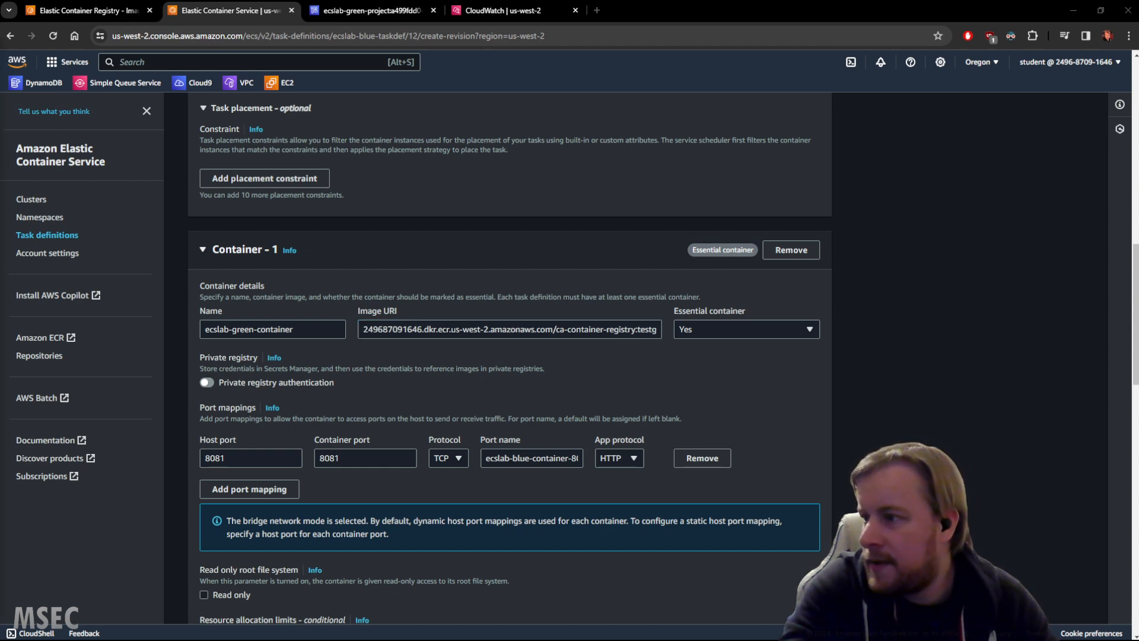
Step: Review the port mapping, task size, roles and logging settings, and create the green task definition
scroll(759, 356, down, 2)
click(629, 282)
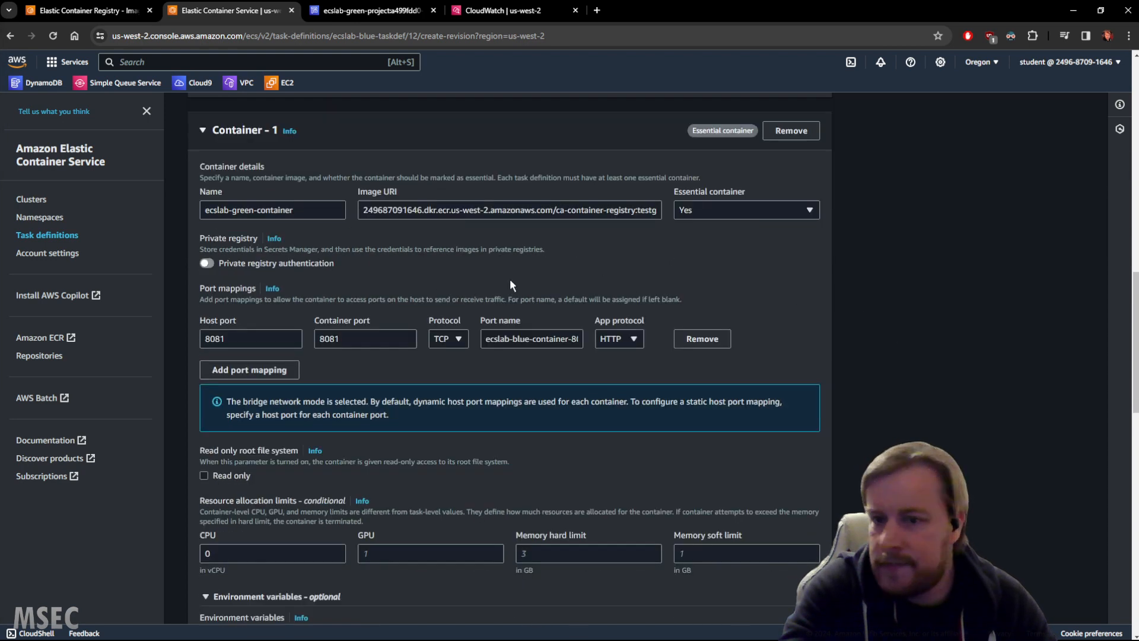
scroll(590, 280, down, 6)
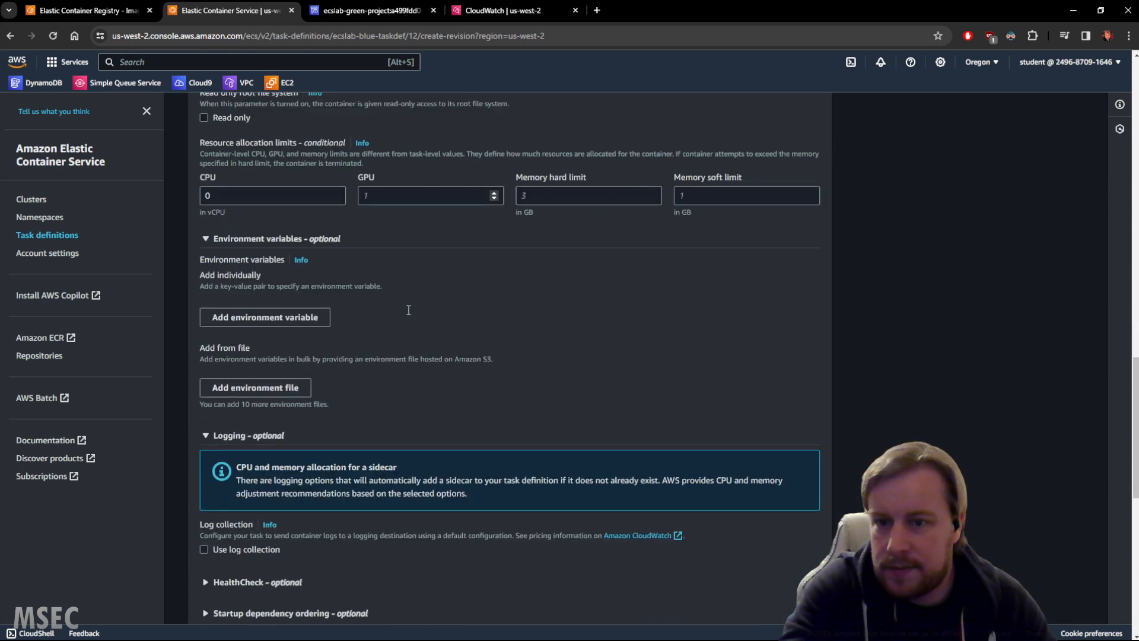
scroll(412, 312, up, 5)
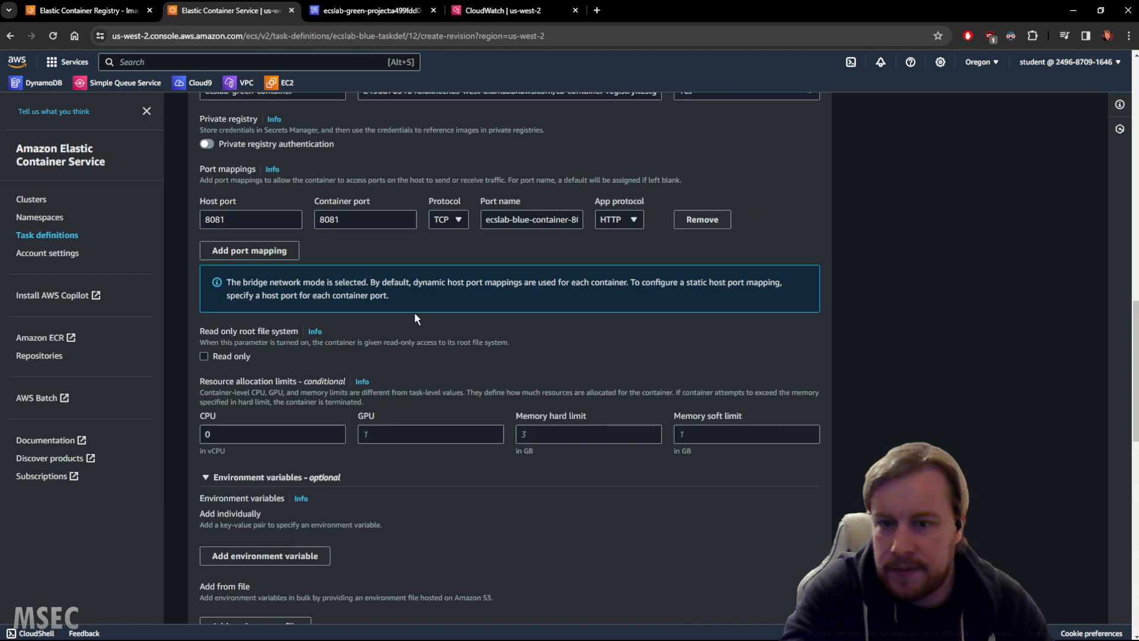
scroll(418, 309, up, 12)
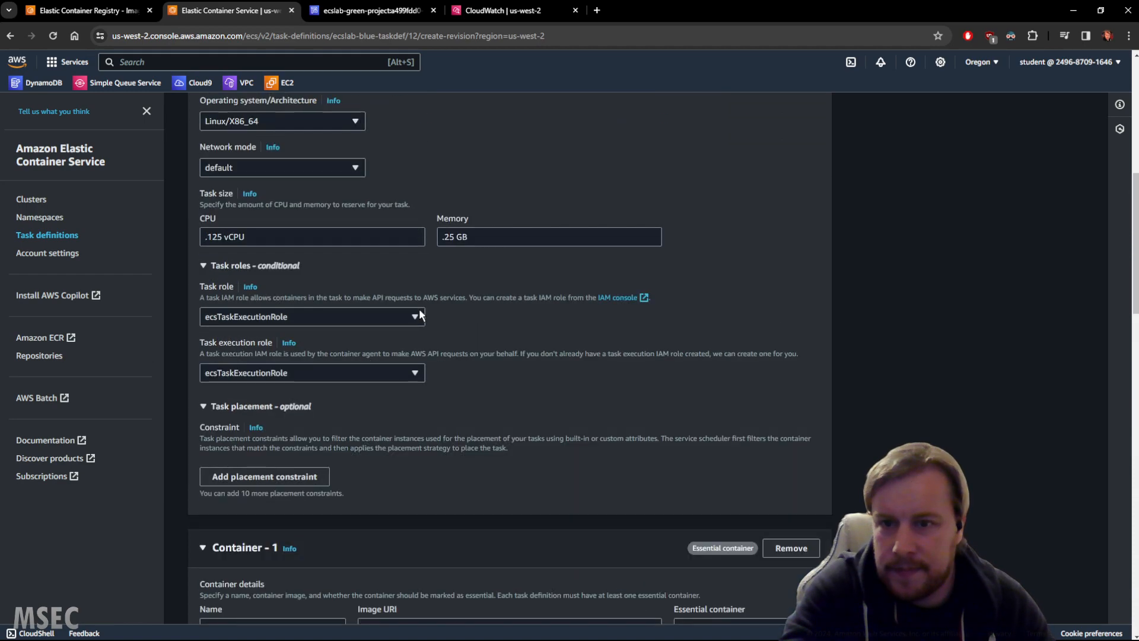
scroll(419, 313, up, 2)
scroll(484, 365, down, 5)
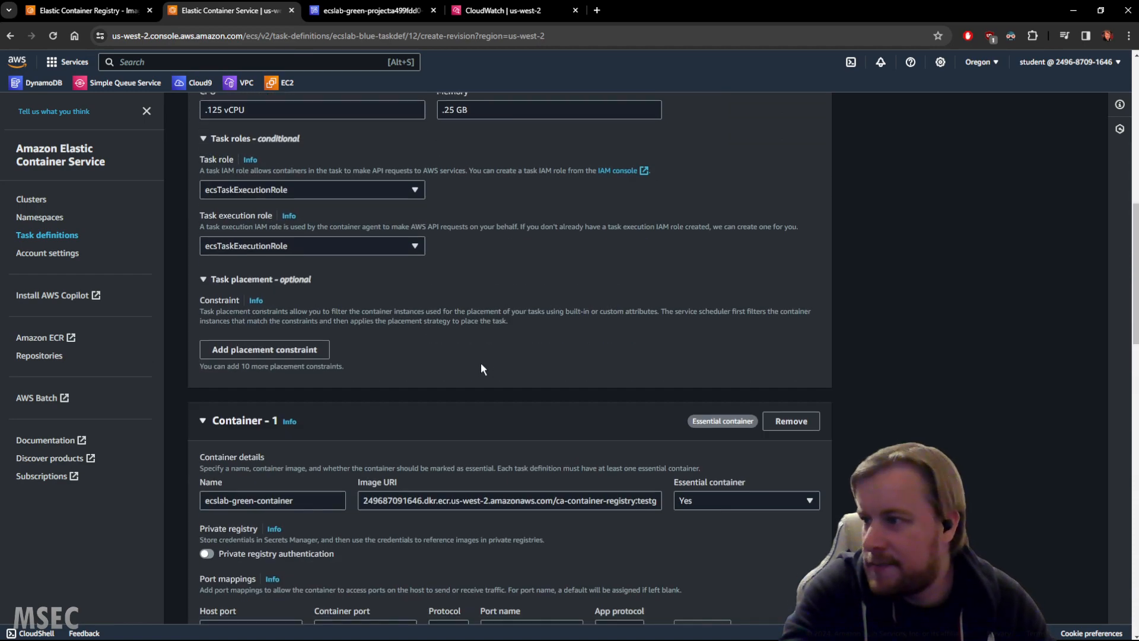
scroll(482, 368, down, 18)
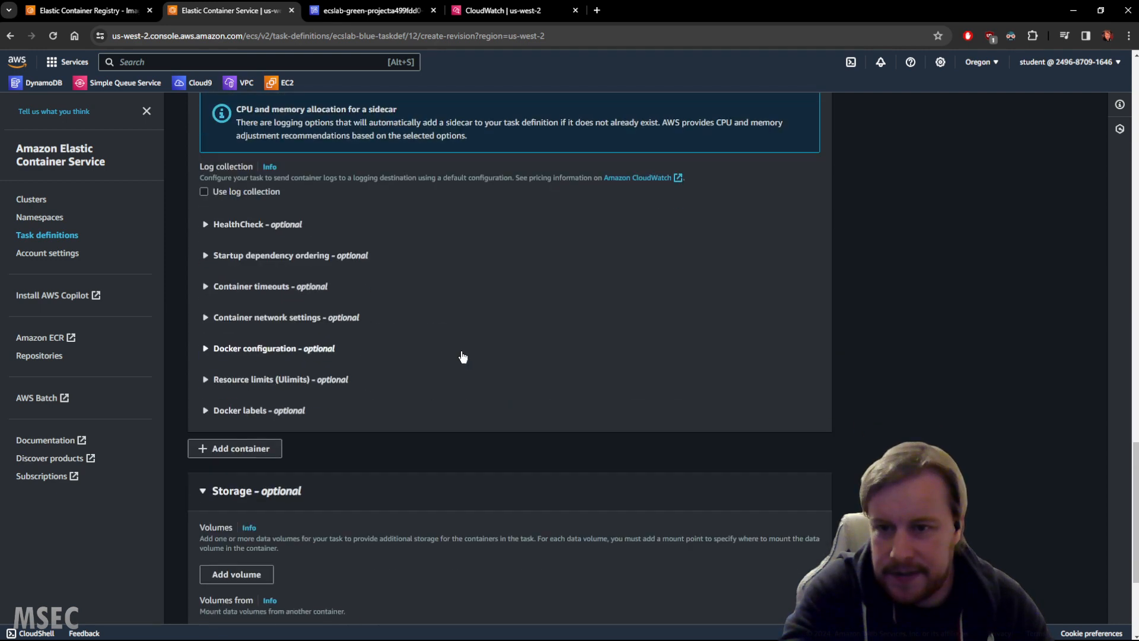
scroll(462, 356, down, 4)
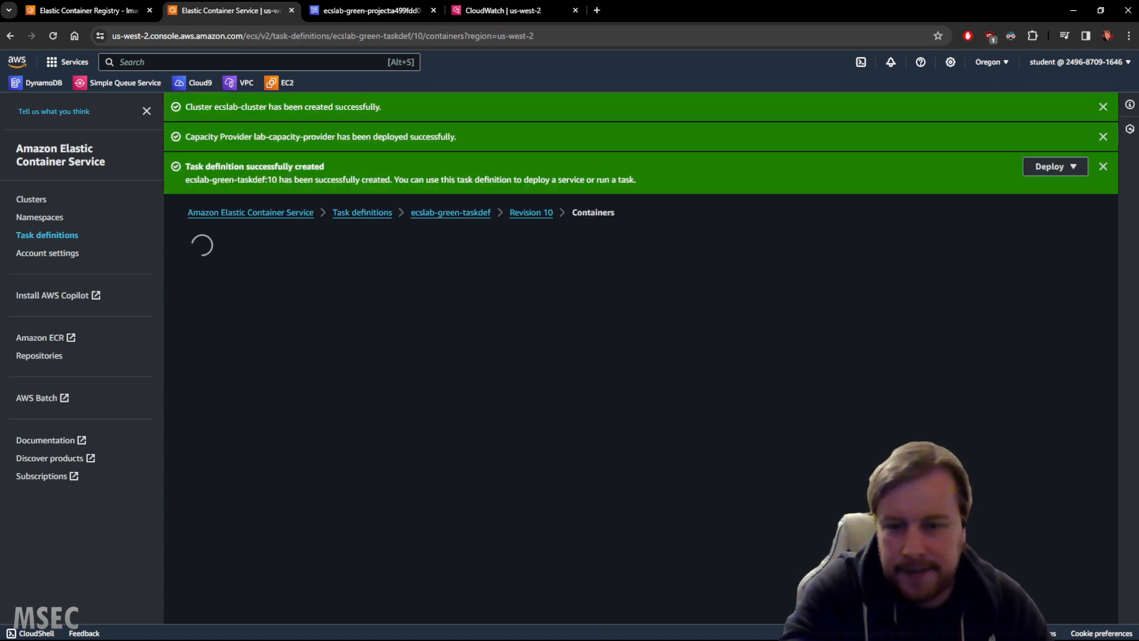
Step: Check the details of the created green task definition and open the list of all task definitions
scroll(419, 293, down, 2)
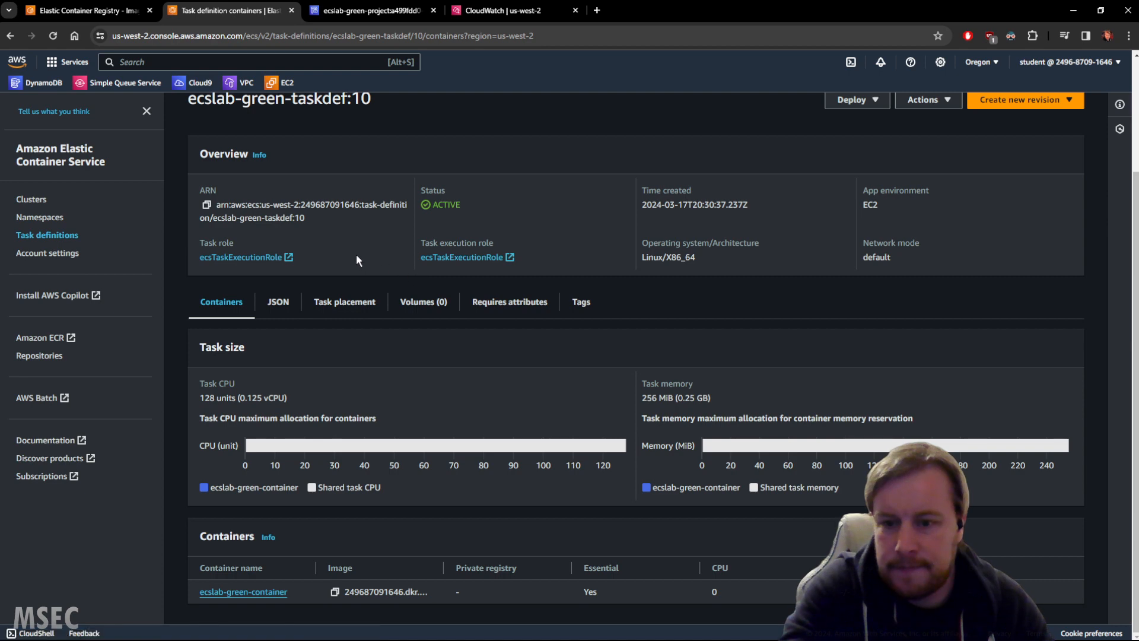
scroll(355, 252, up, 2)
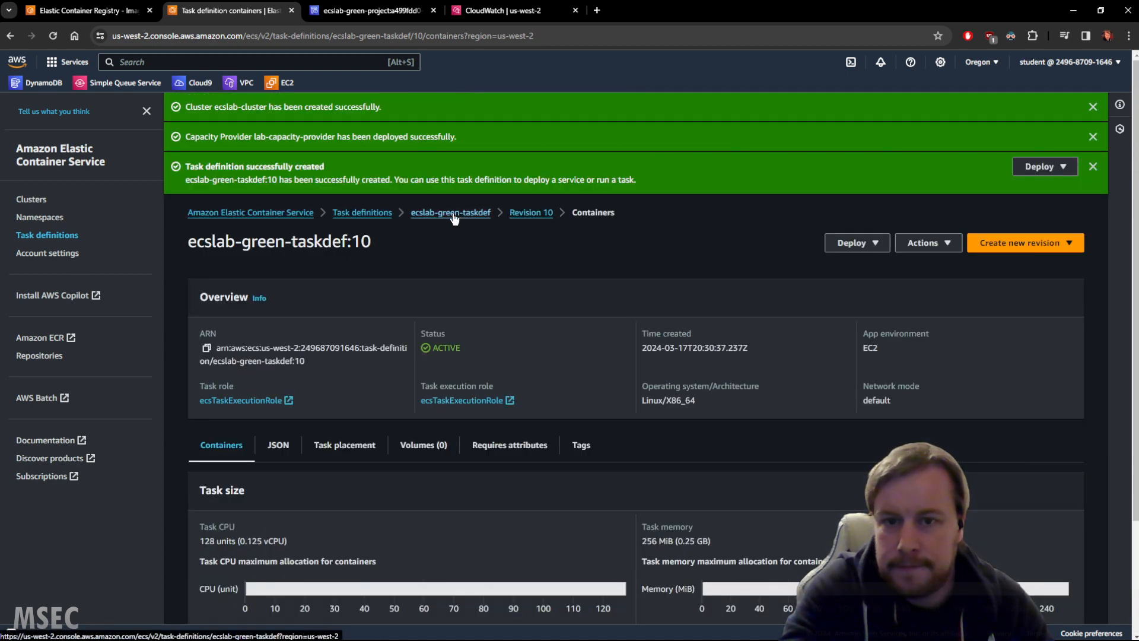
click(383, 212)
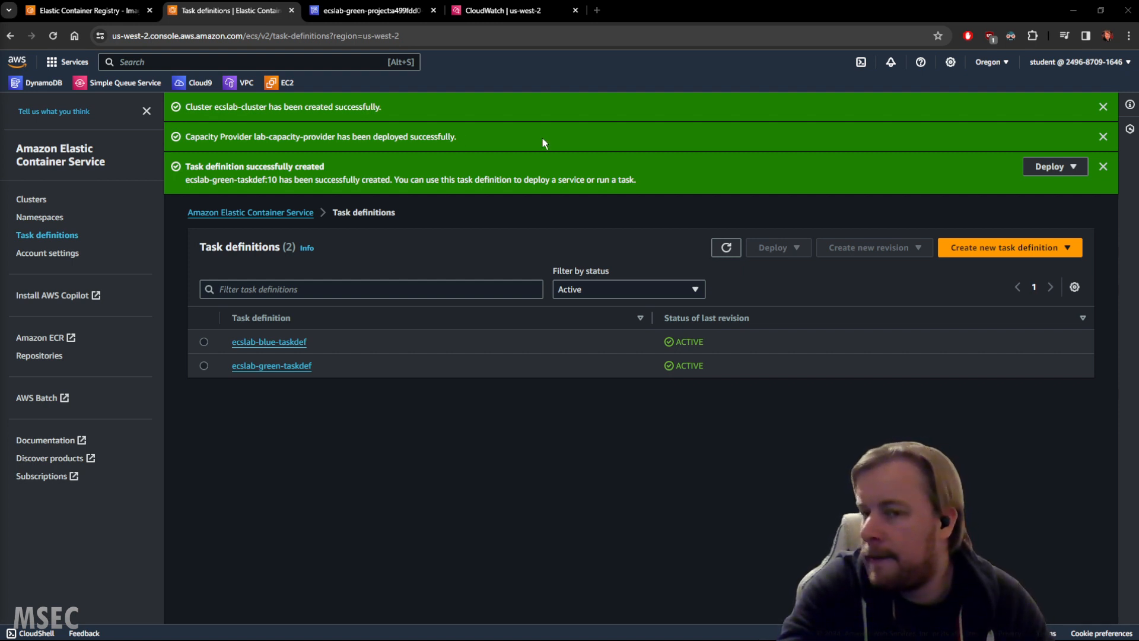
Step: Open the ecslab-cluster details and dismiss the success notifications for the cluster, capacity provider and task definition
click(59, 11)
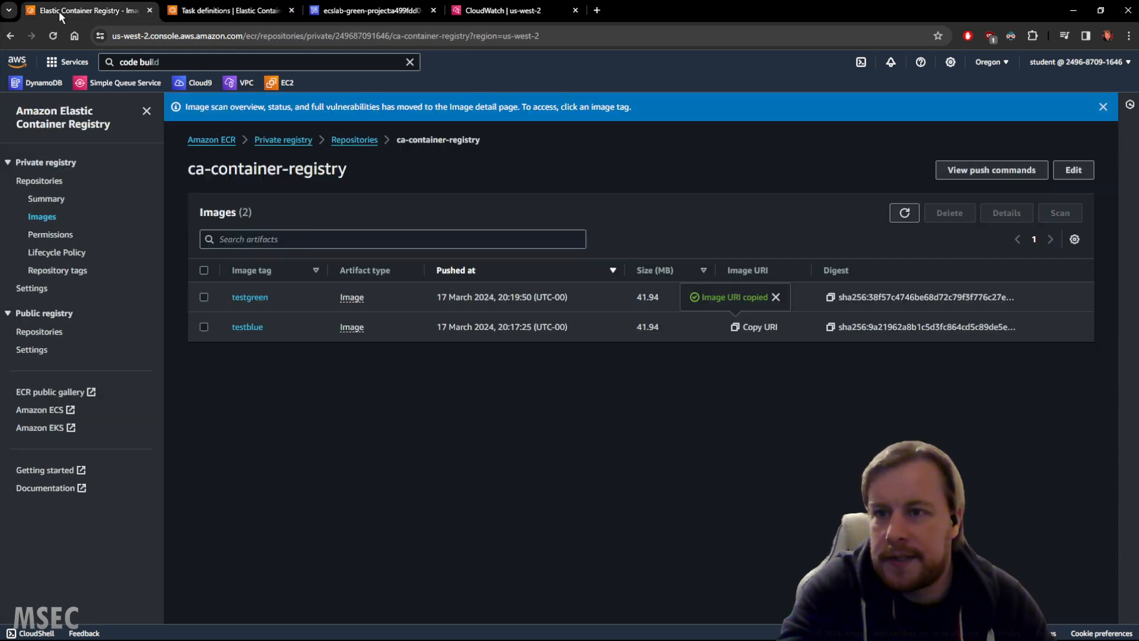
click(213, 13)
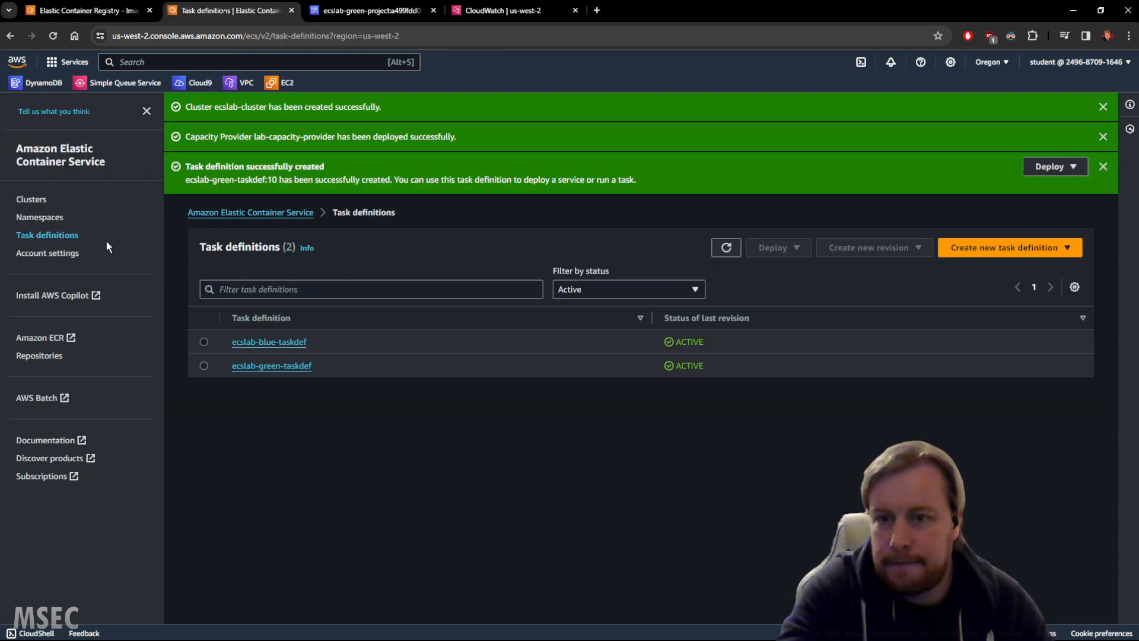
click(246, 212)
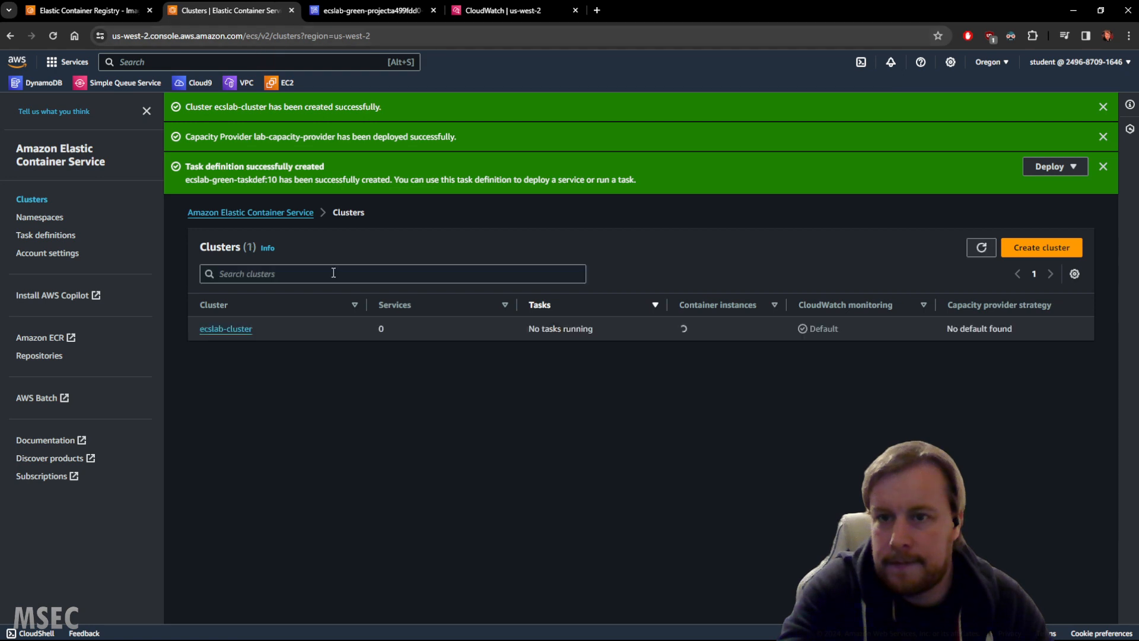
click(226, 329)
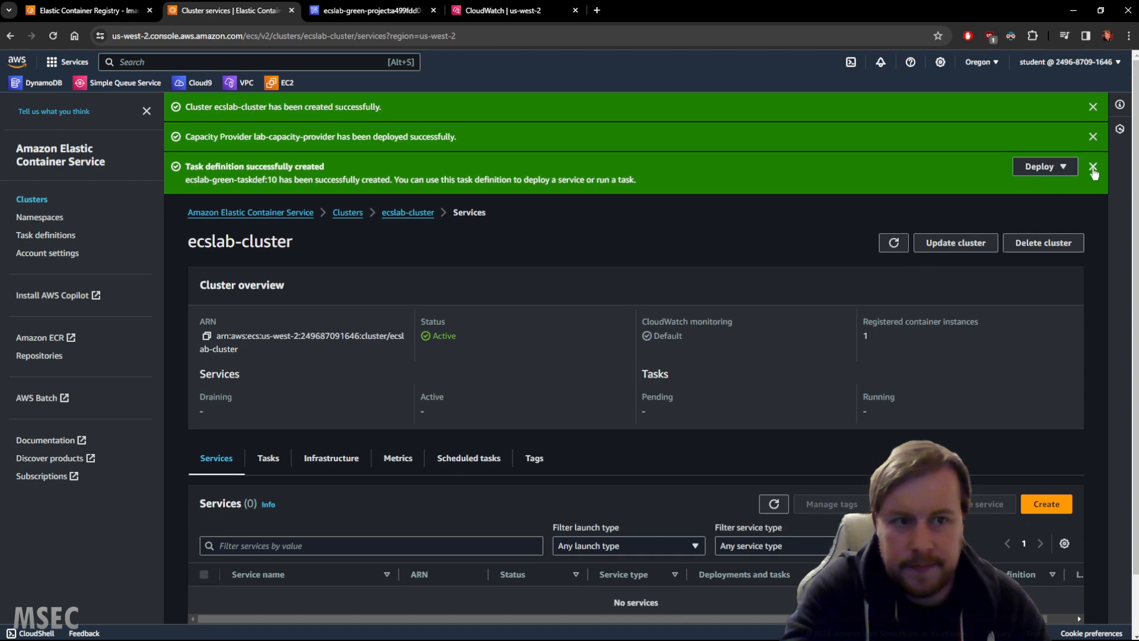
click(1093, 168)
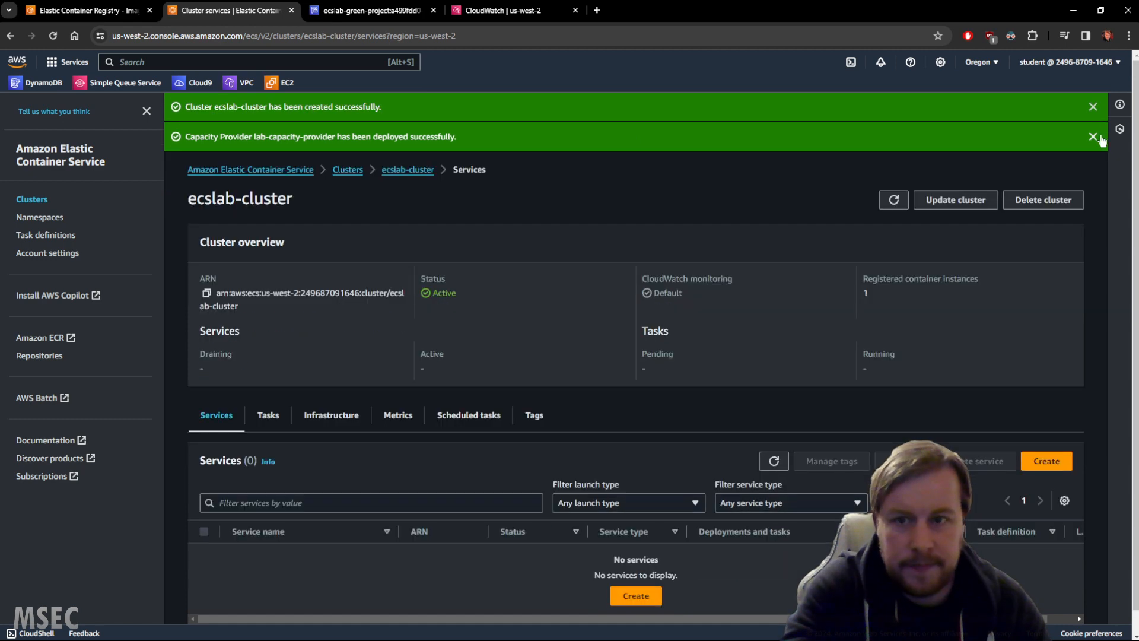
click(1092, 107)
click(1092, 106)
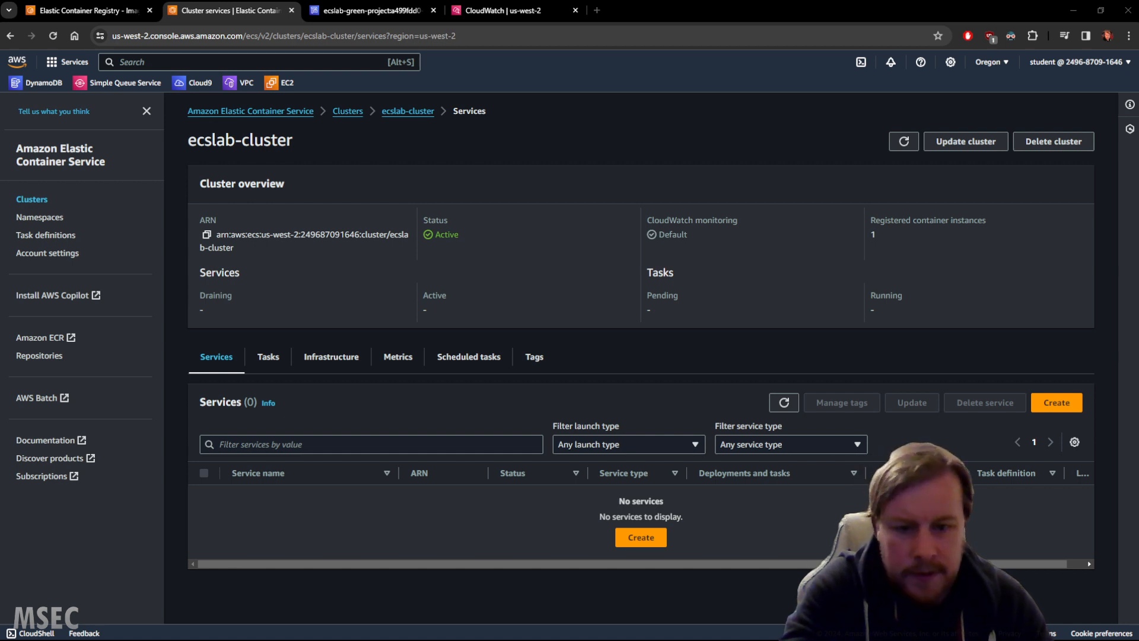
Step: Start creating a service in ecslab-cluster and set its compute option to launch type EC2
click(638, 537)
scroll(255, 284, down, 1)
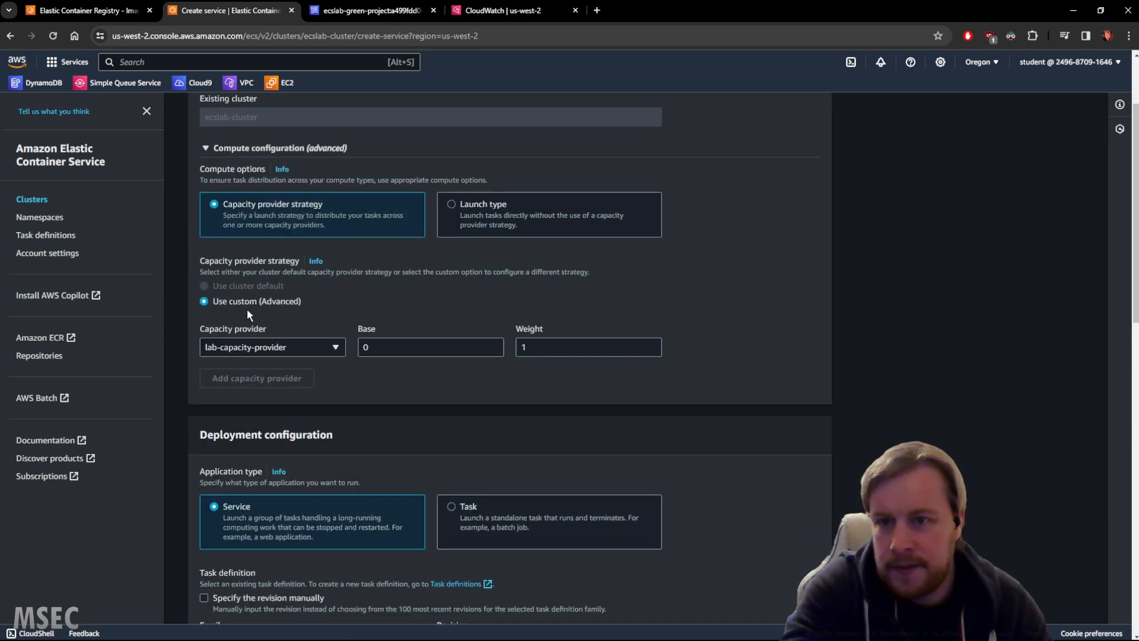
scroll(360, 318, up, 1)
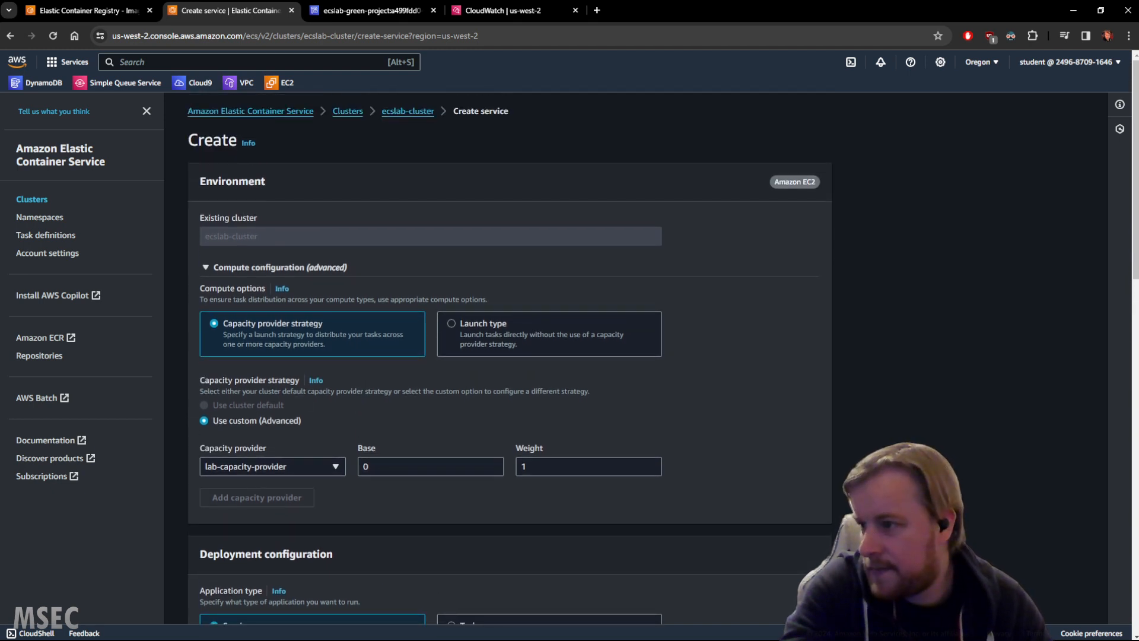
click(499, 330)
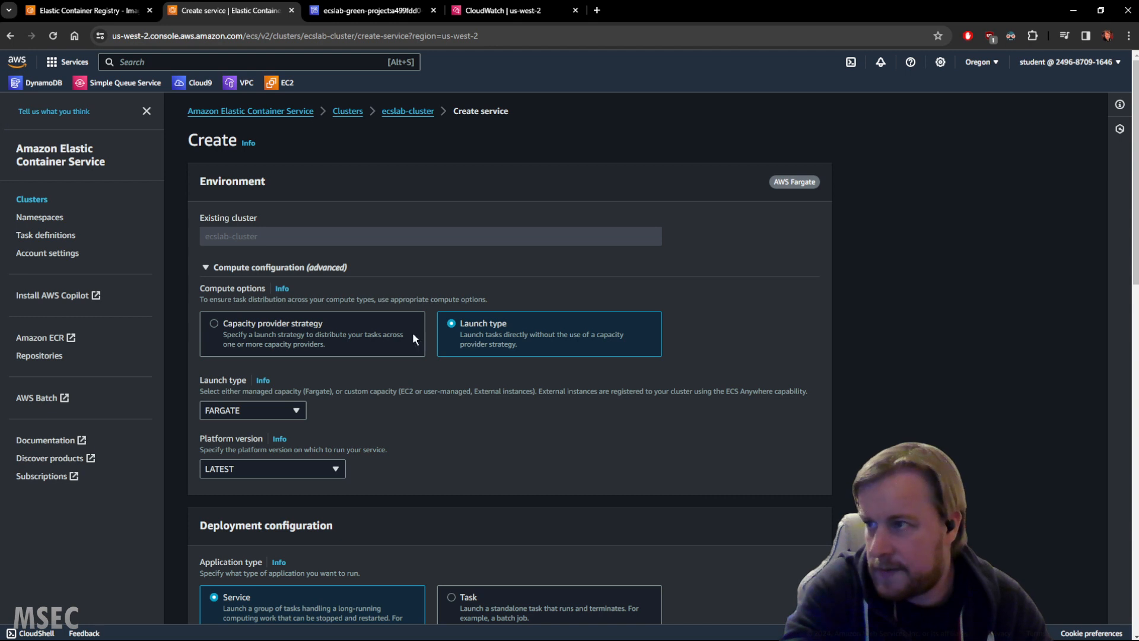
click(287, 410)
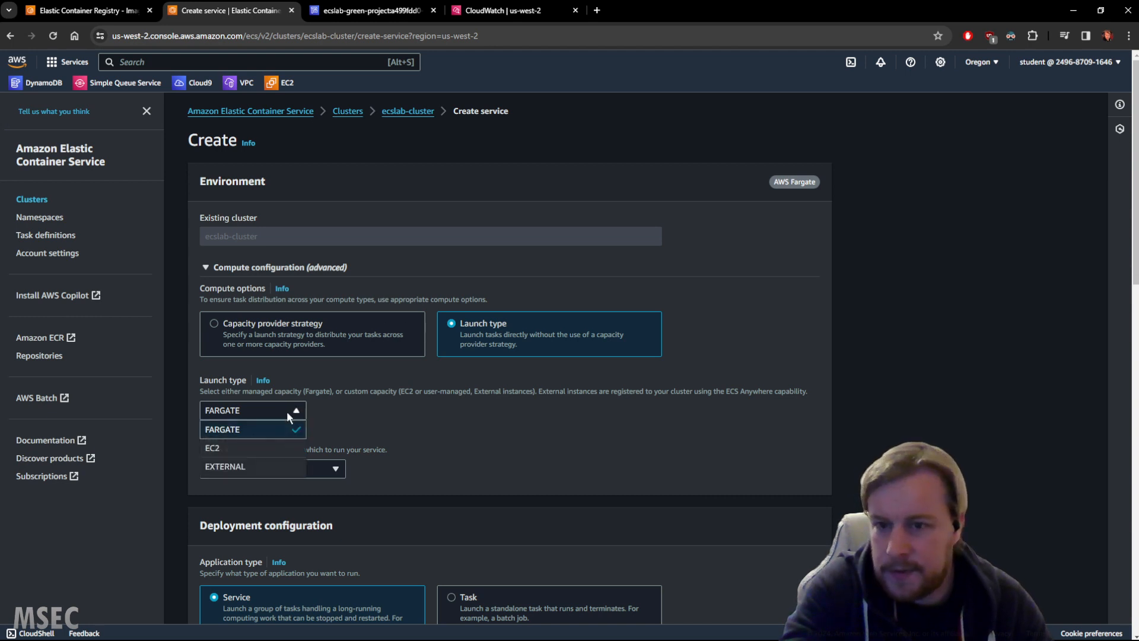
click(234, 450)
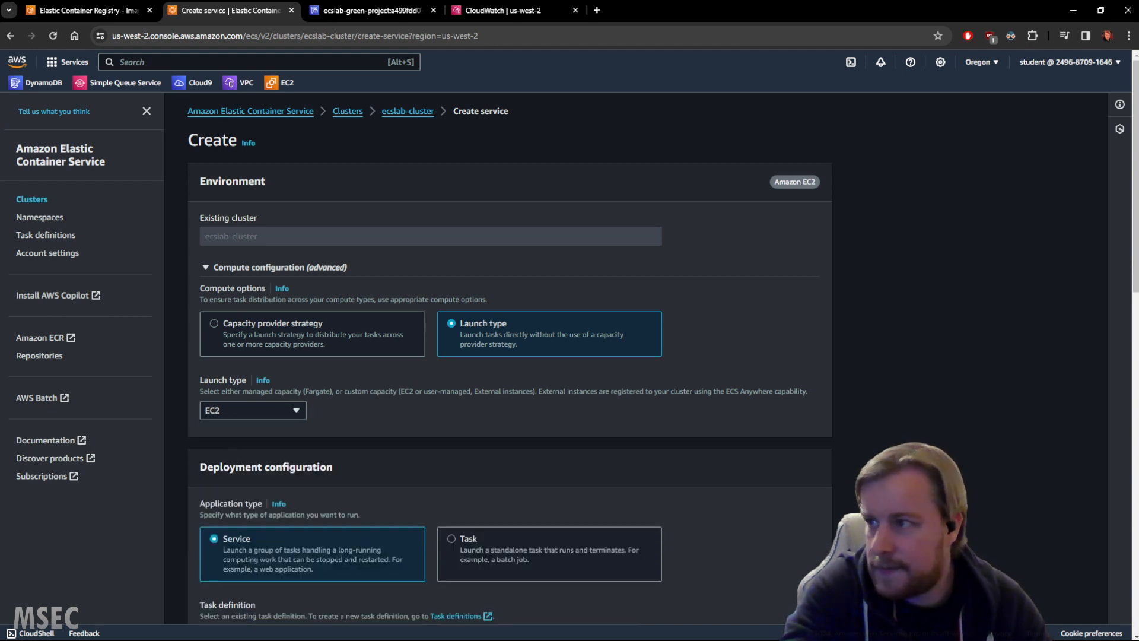
scroll(447, 386, down, 4)
scroll(466, 358, down, 1)
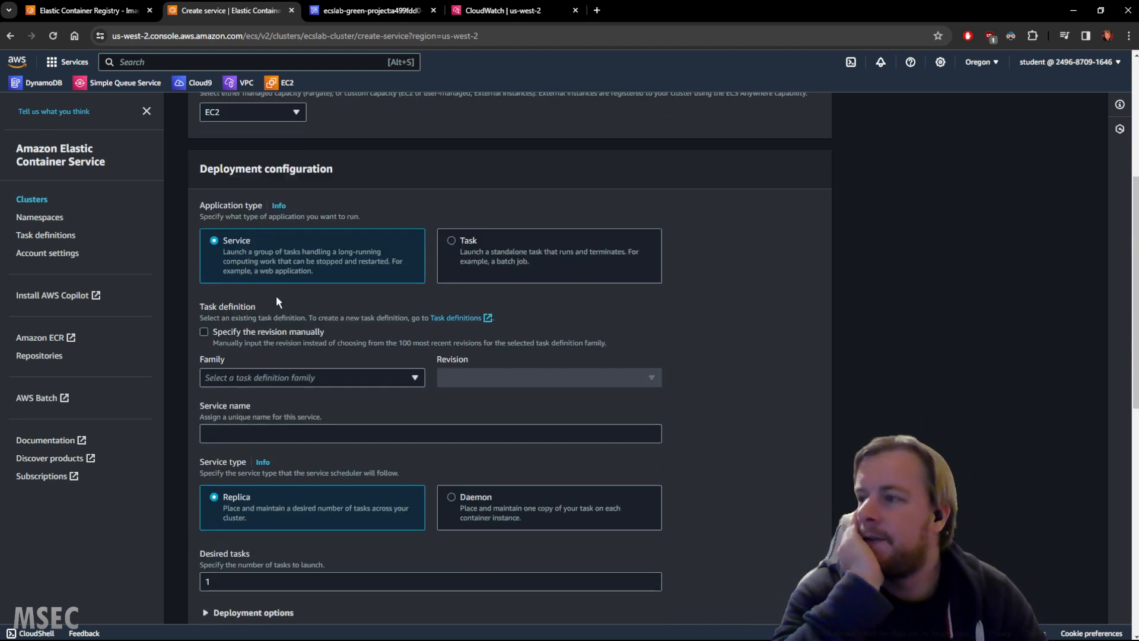
scroll(276, 295, down, 1)
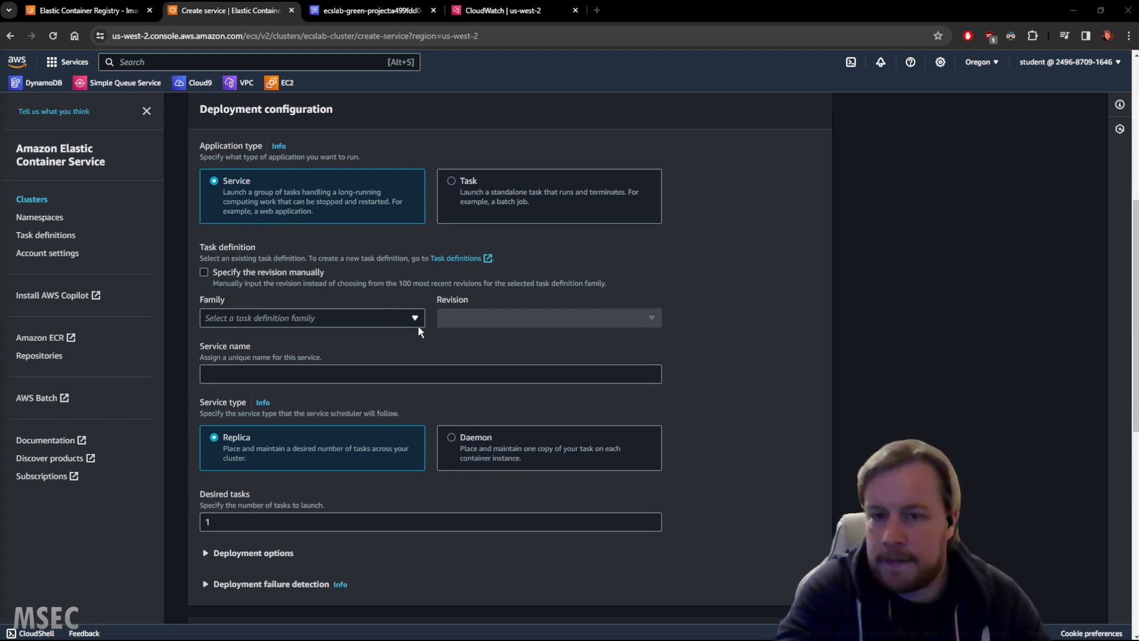
Step: Select the ecslab-blue-taskdef task definition family, name the service ecslab-blue-service and set the desired tasks to 2
click(316, 317)
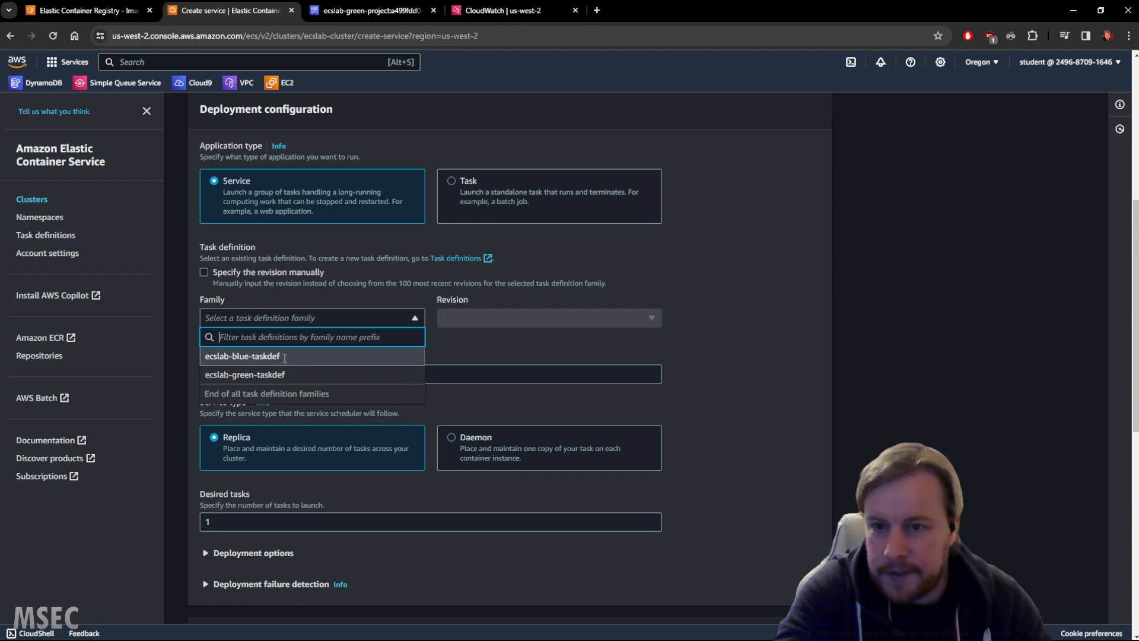
click(284, 356)
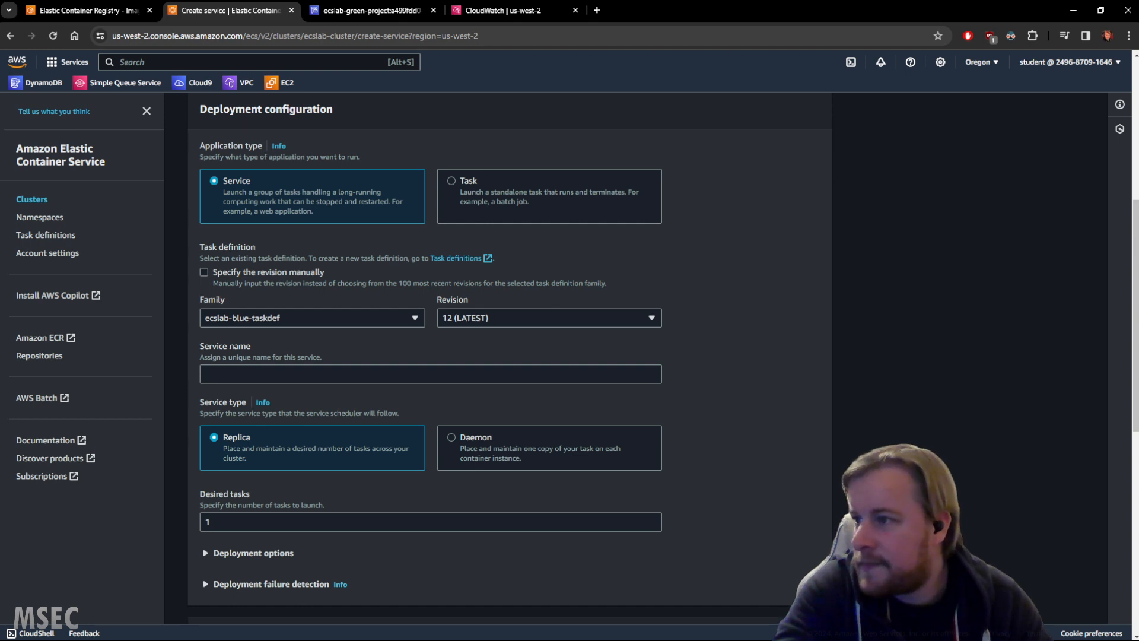
click(315, 380)
text(ecslab-blue-service)
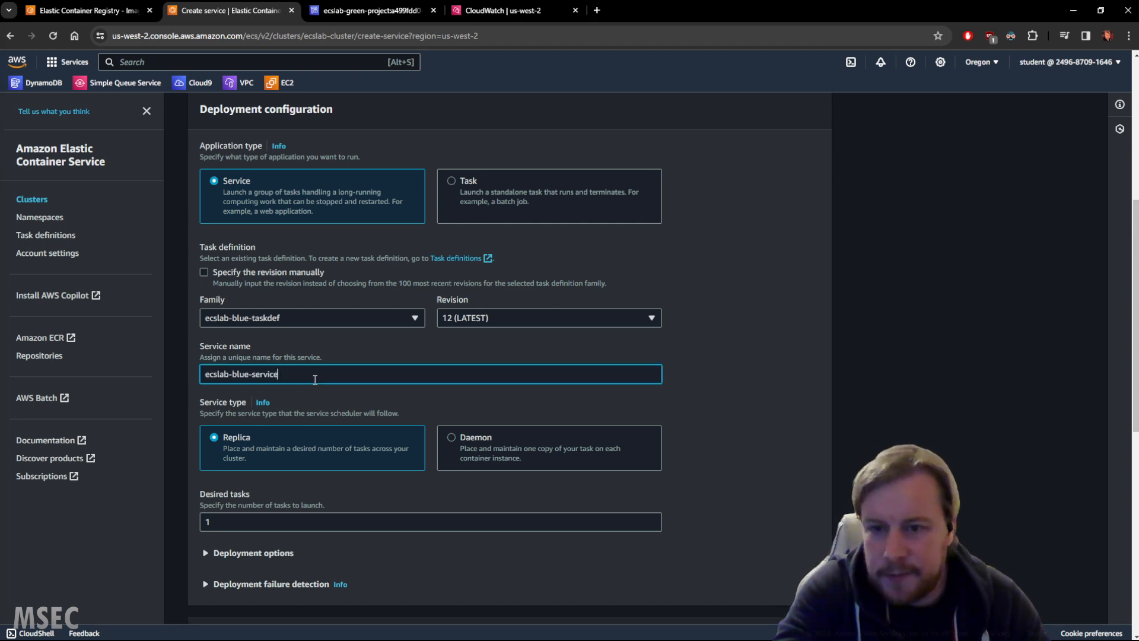
scroll(326, 378, down, 1)
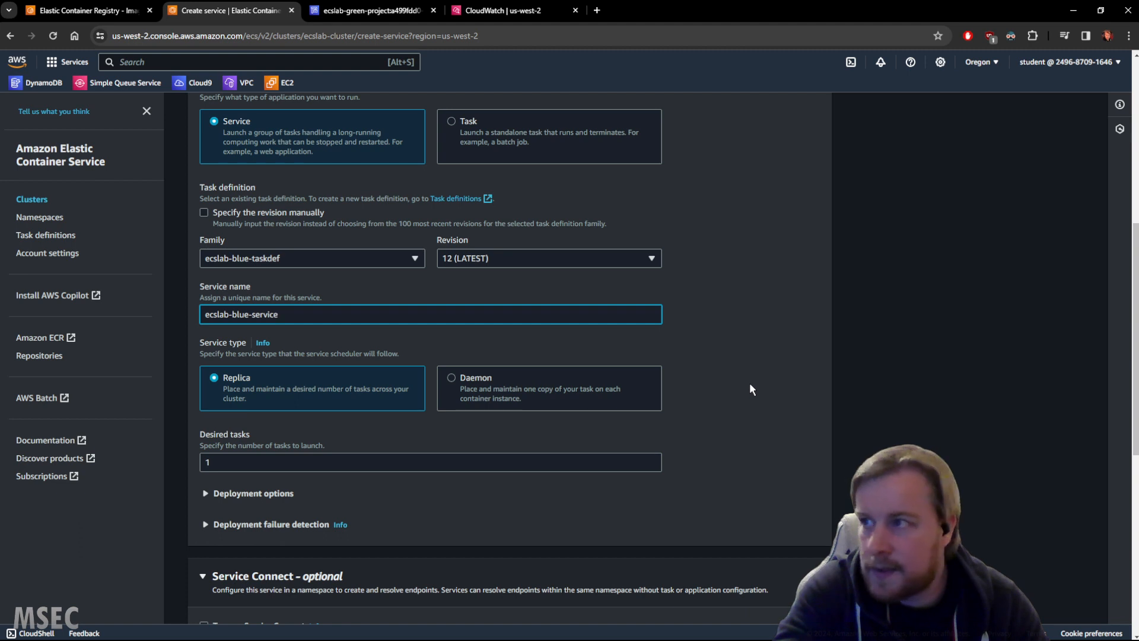
scroll(747, 383, down, 2)
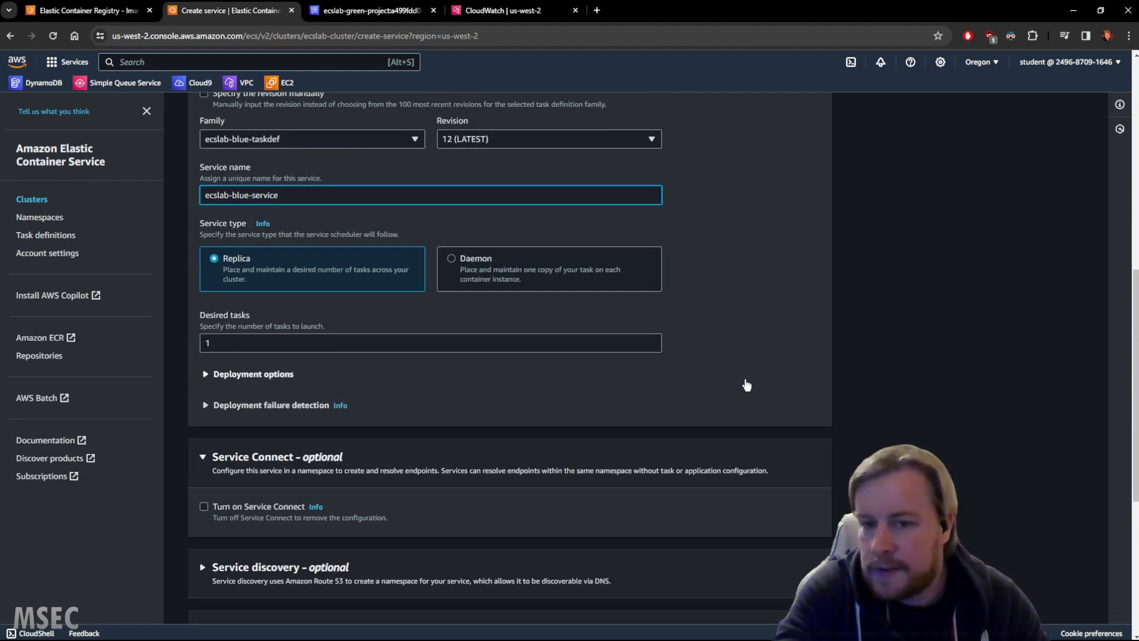
double_click(246, 344)
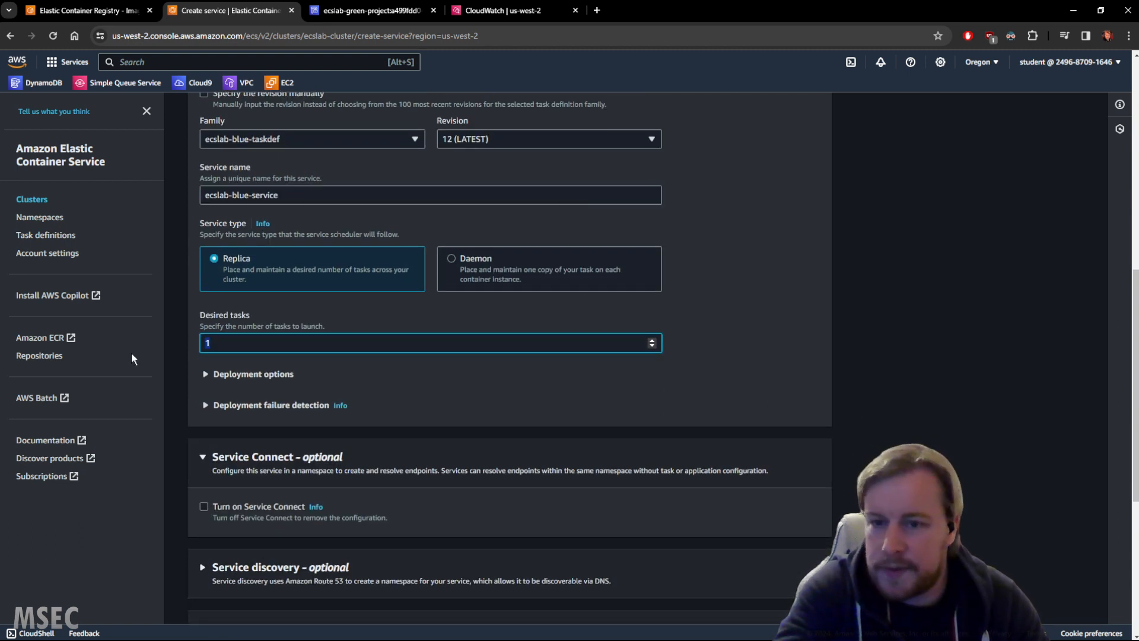
text(2)
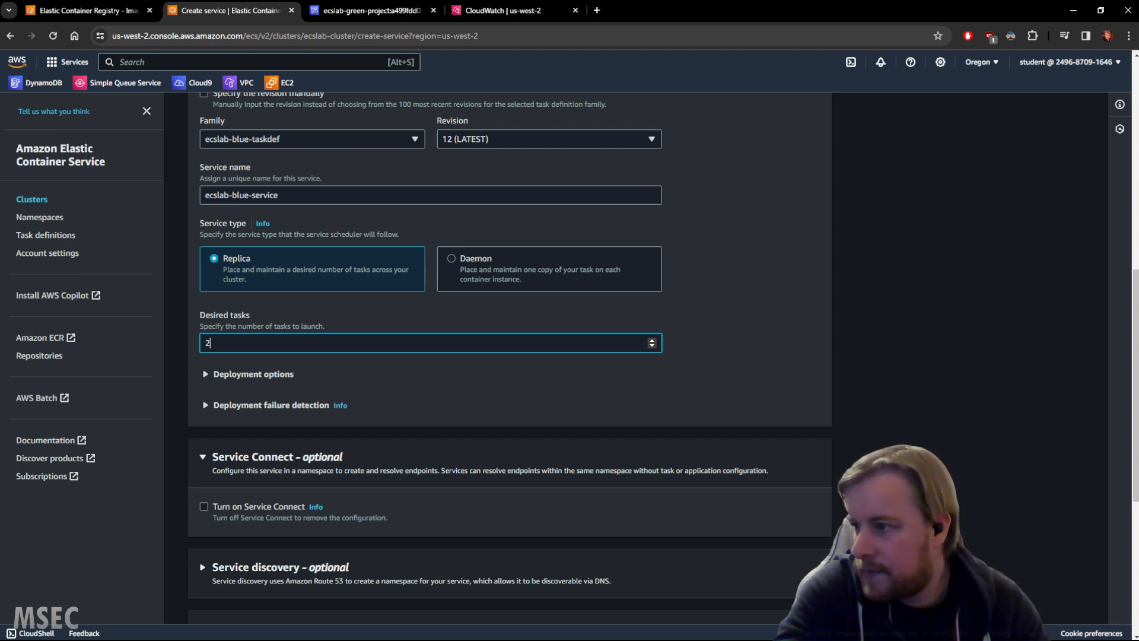
Step: Set up load balancing with an Application Load Balancer, keeping container ecslab-blue-container 8081:8081 and choosing the existing load balancer ecslab-alb
scroll(652, 386, down, 5)
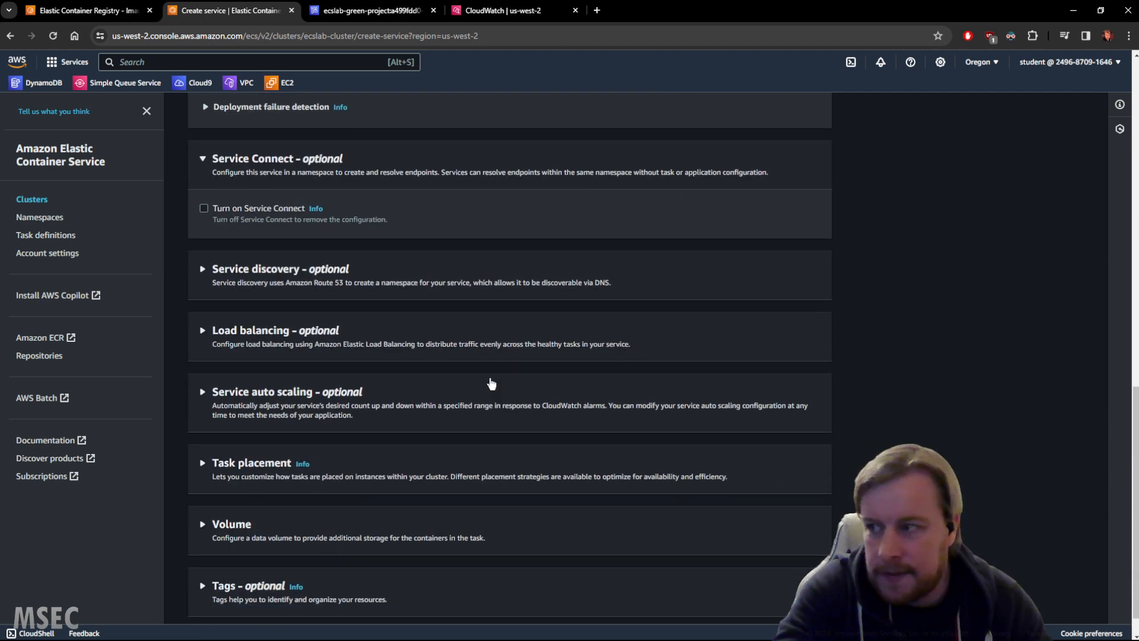
scroll(408, 434, down, 1)
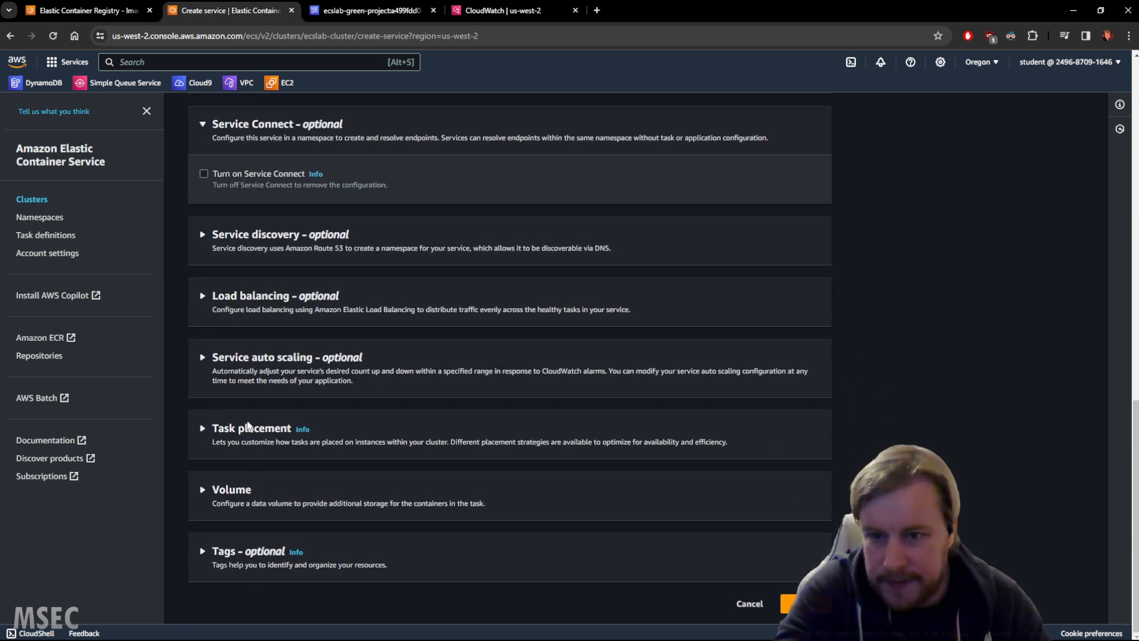
scroll(248, 426, up, 2)
click(201, 415)
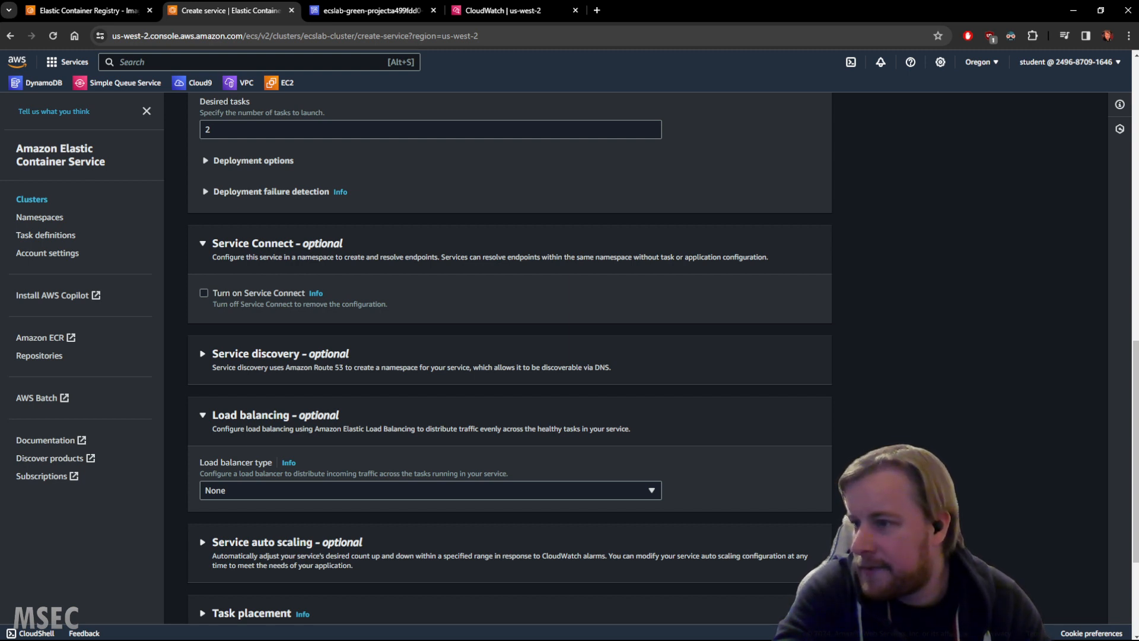
click(344, 496)
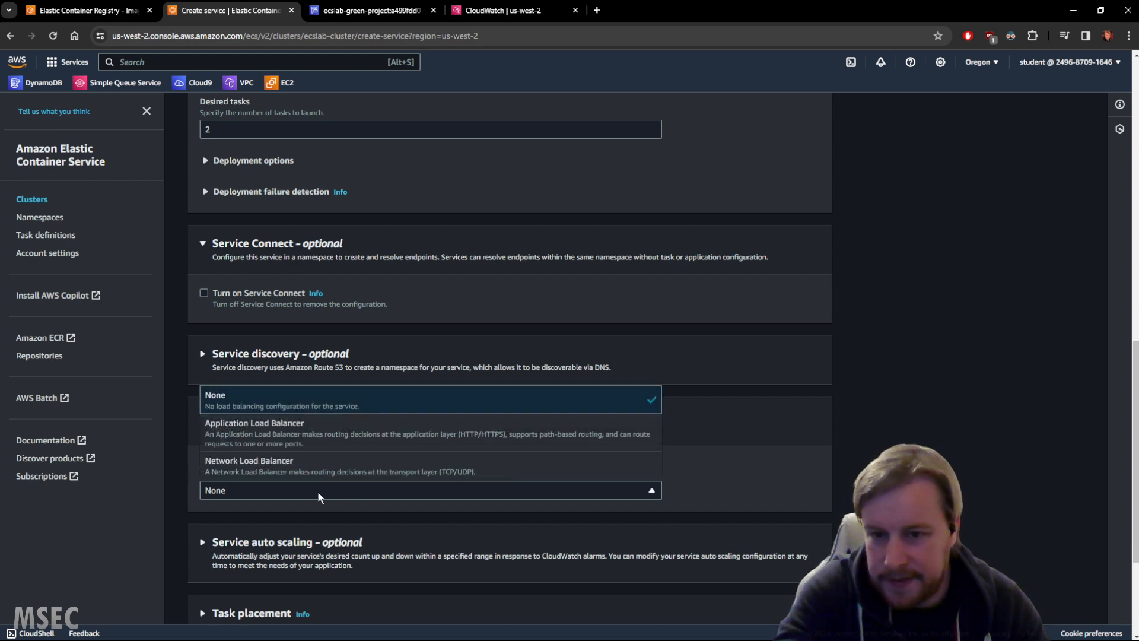
click(283, 436)
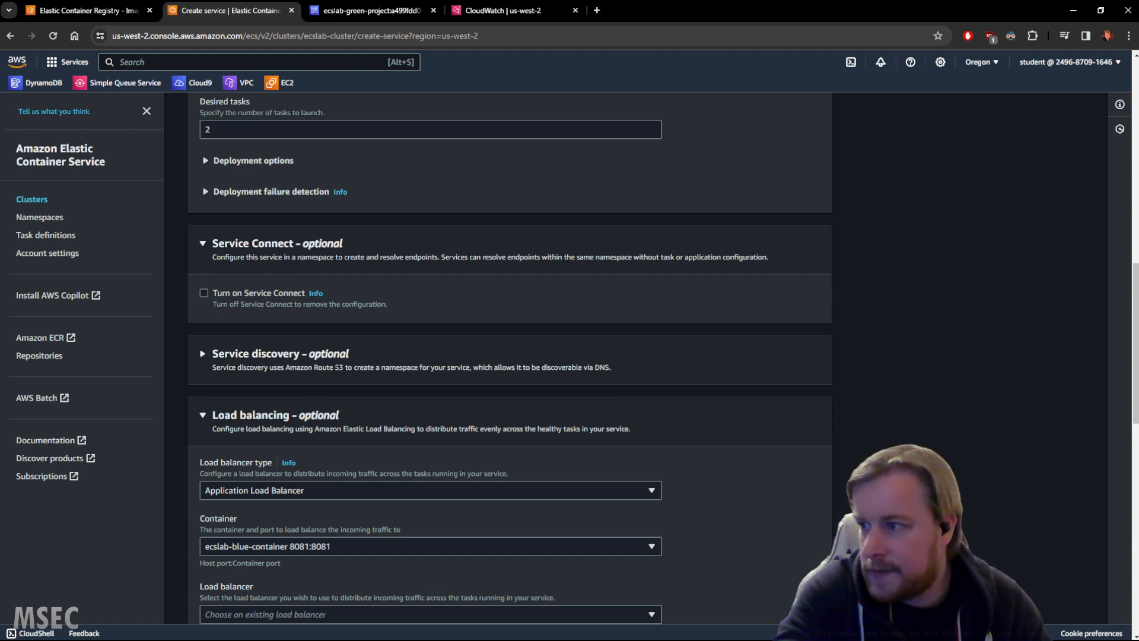
scroll(287, 311, down, 4)
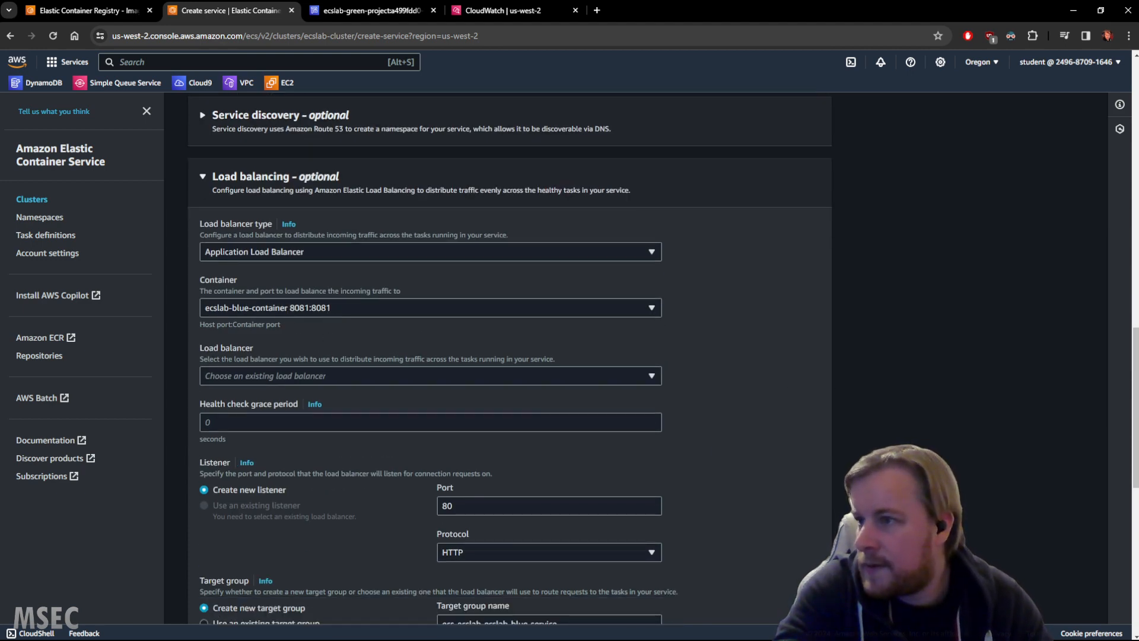
click(347, 308)
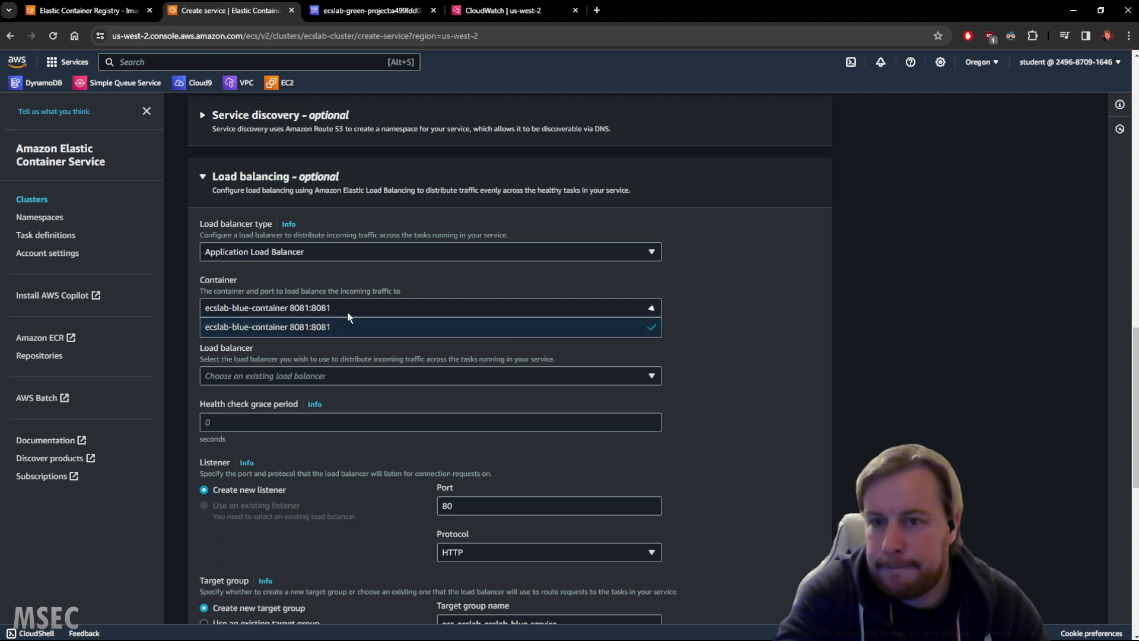
click(347, 312)
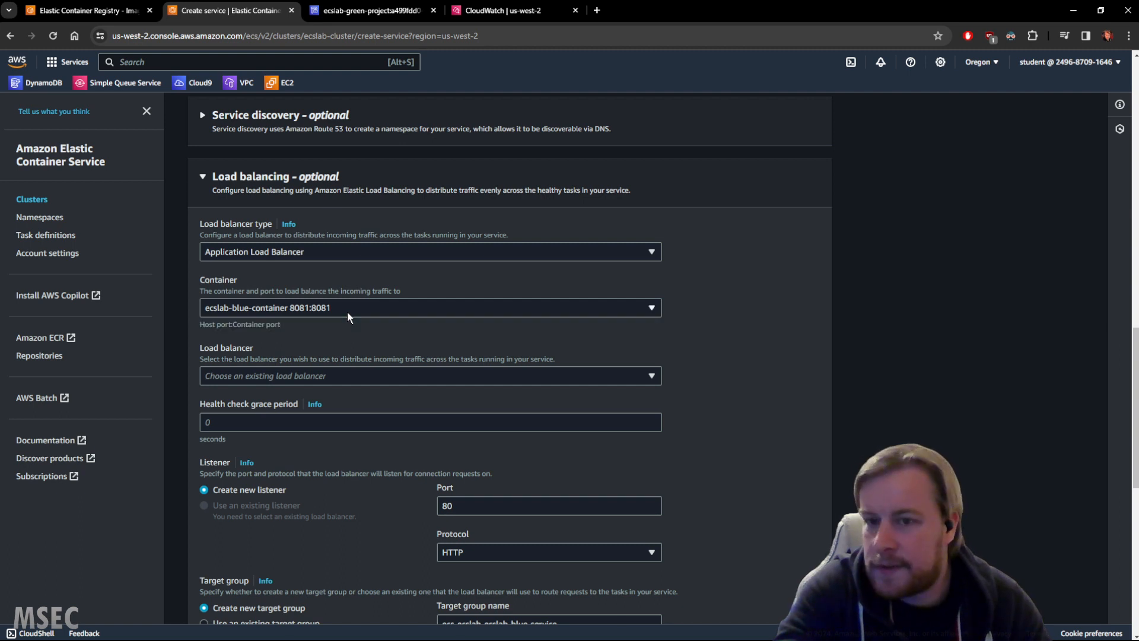
click(368, 376)
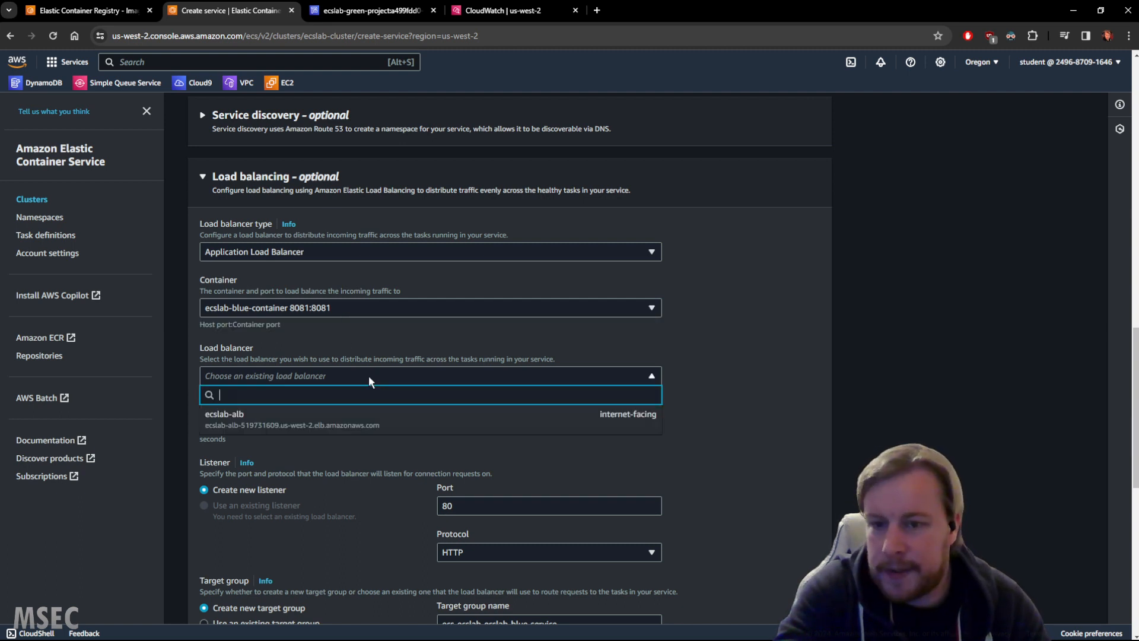
click(276, 427)
Step: Use the existing listener 80:HTTP and the existing target group ecslab-target-group for the service's load balancing
scroll(385, 440, down, 3)
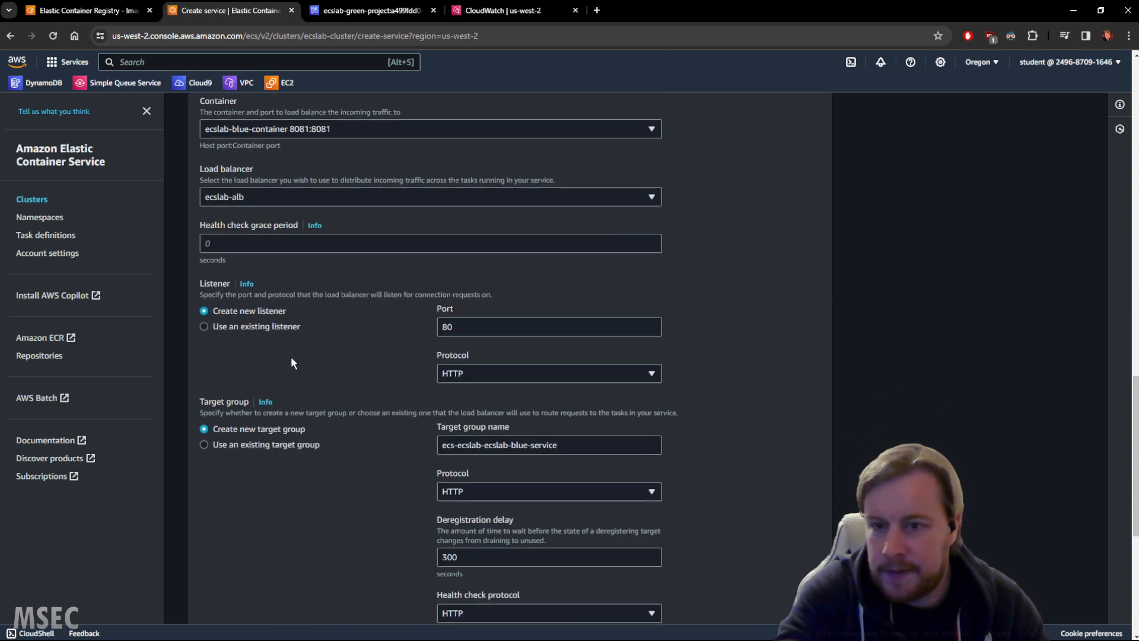
click(243, 326)
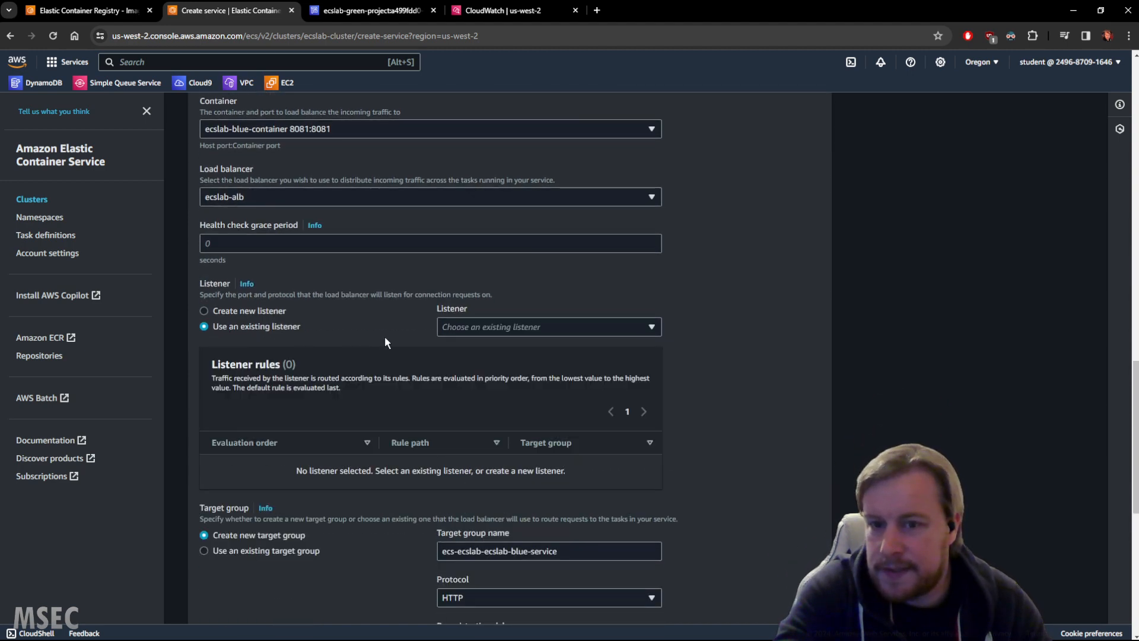
scroll(385, 338, down, 2)
click(239, 429)
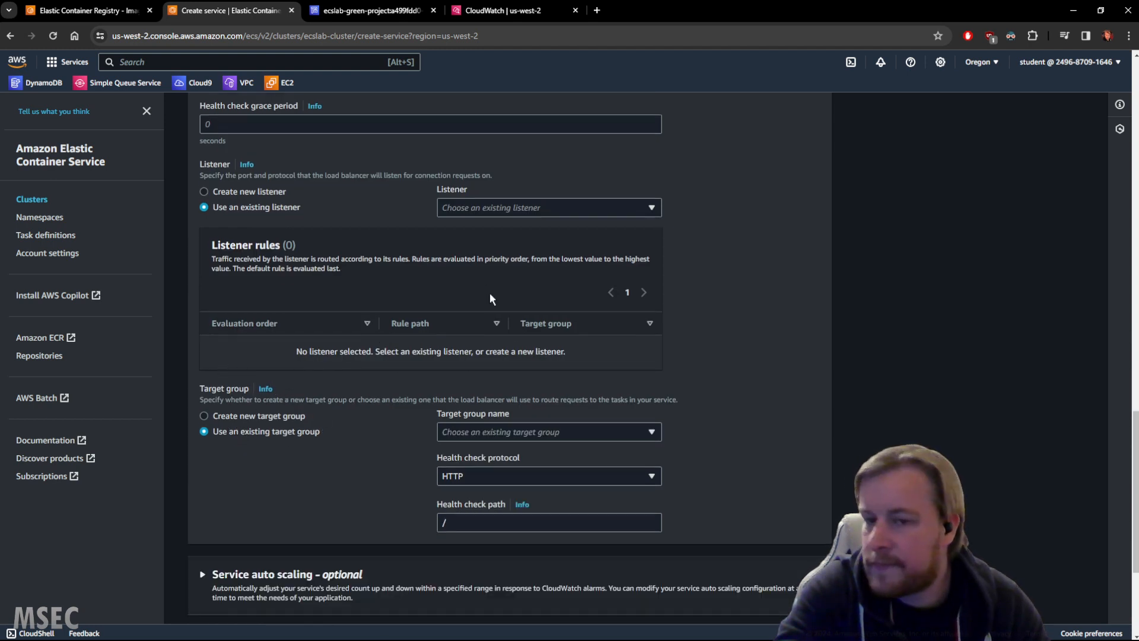
click(510, 207)
click(500, 254)
scroll(500, 259, down, 3)
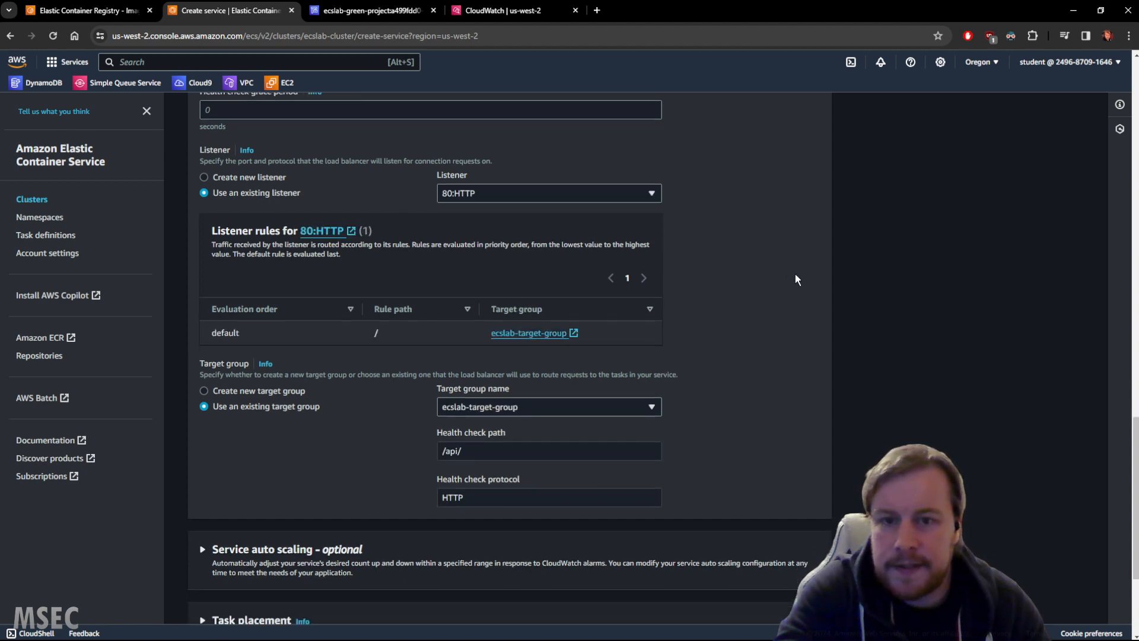
click(519, 242)
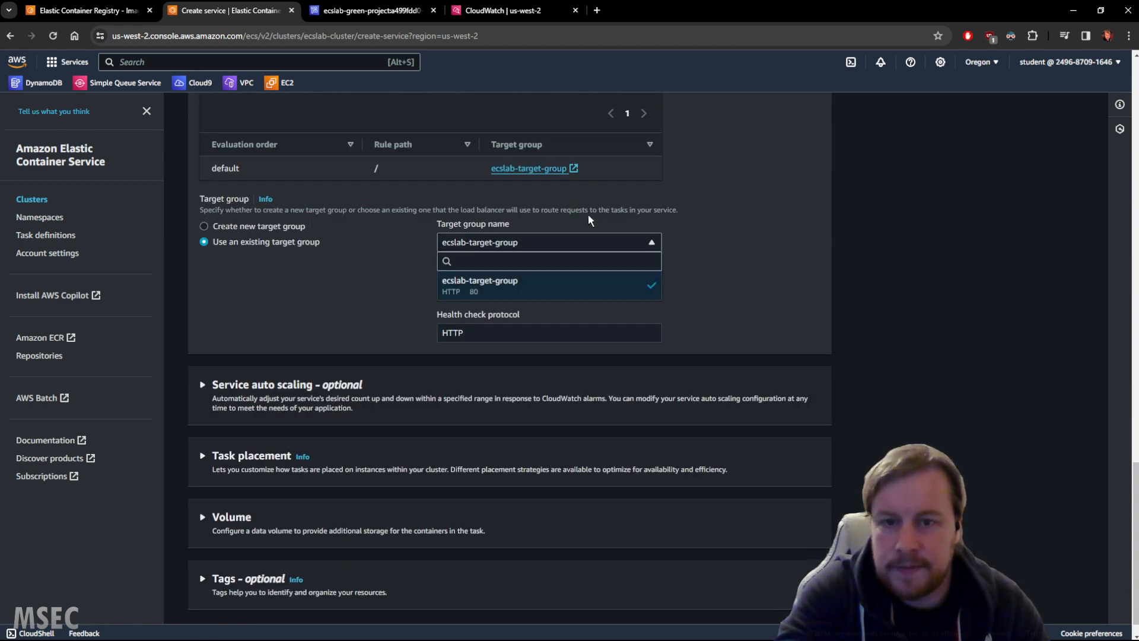
click(487, 289)
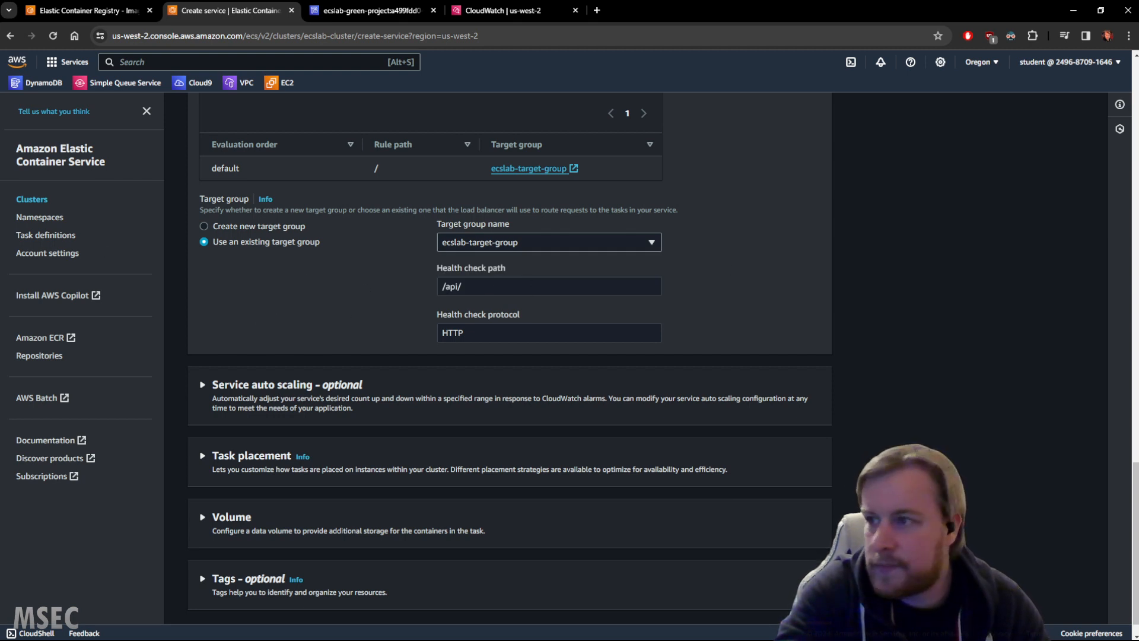
Step: Create the blue service, check the cluster's tasks and refresh its list of services
scroll(909, 380, down, 1)
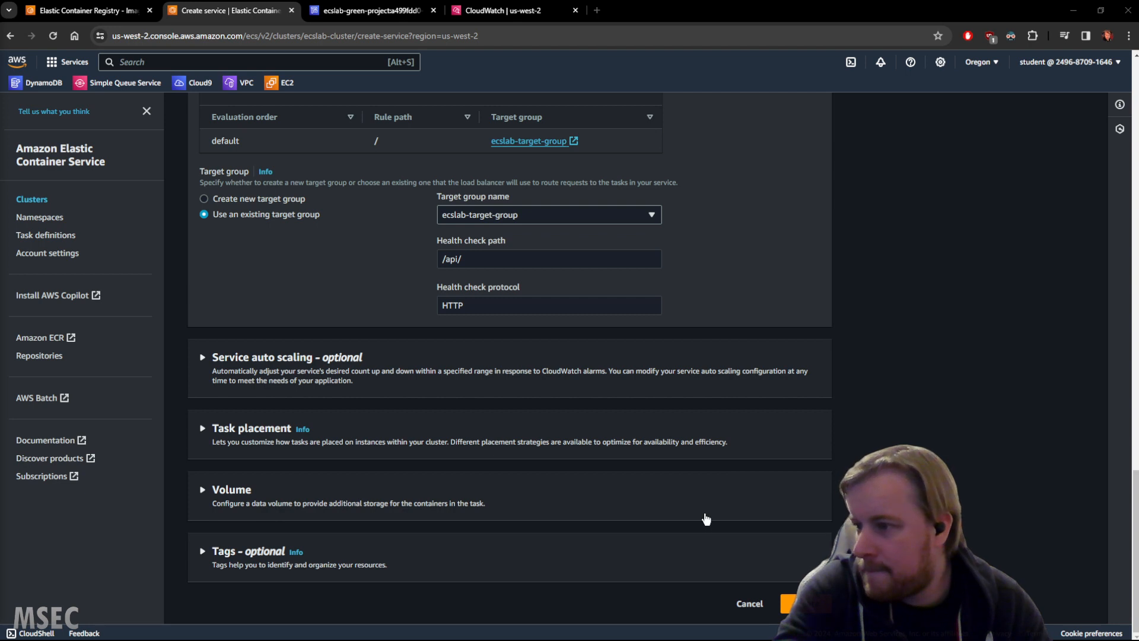
click(804, 603)
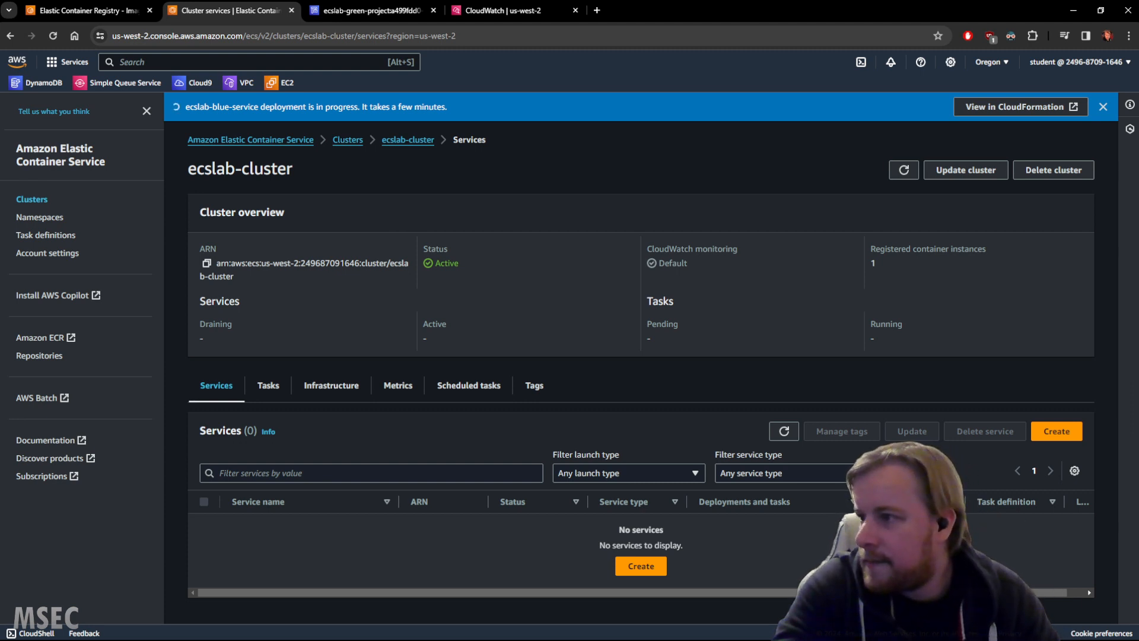
click(267, 386)
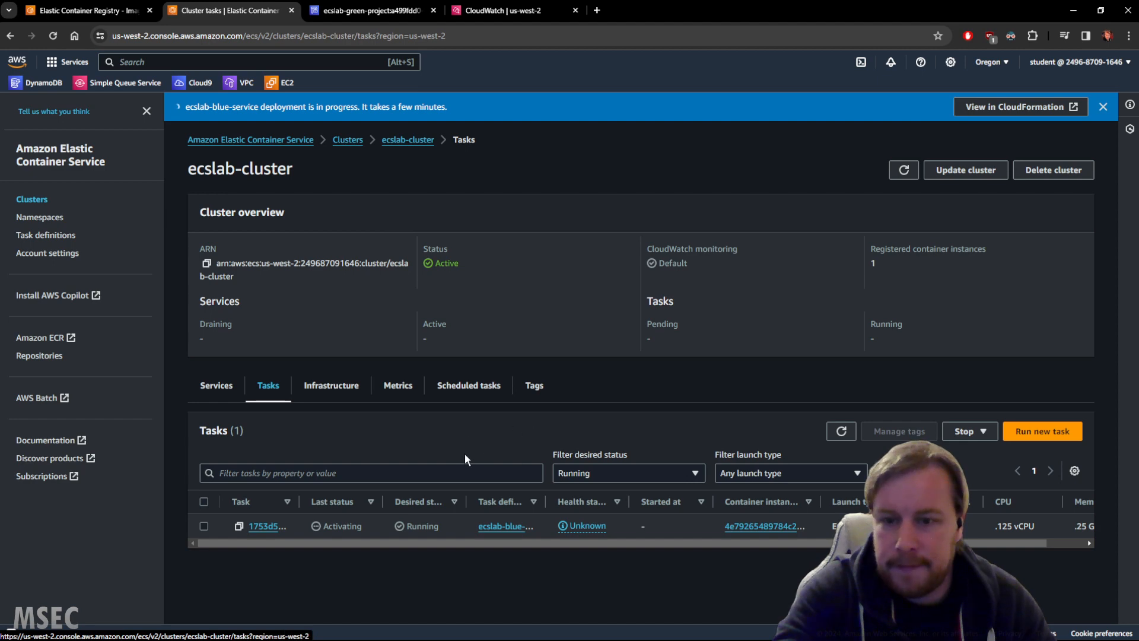
click(216, 385)
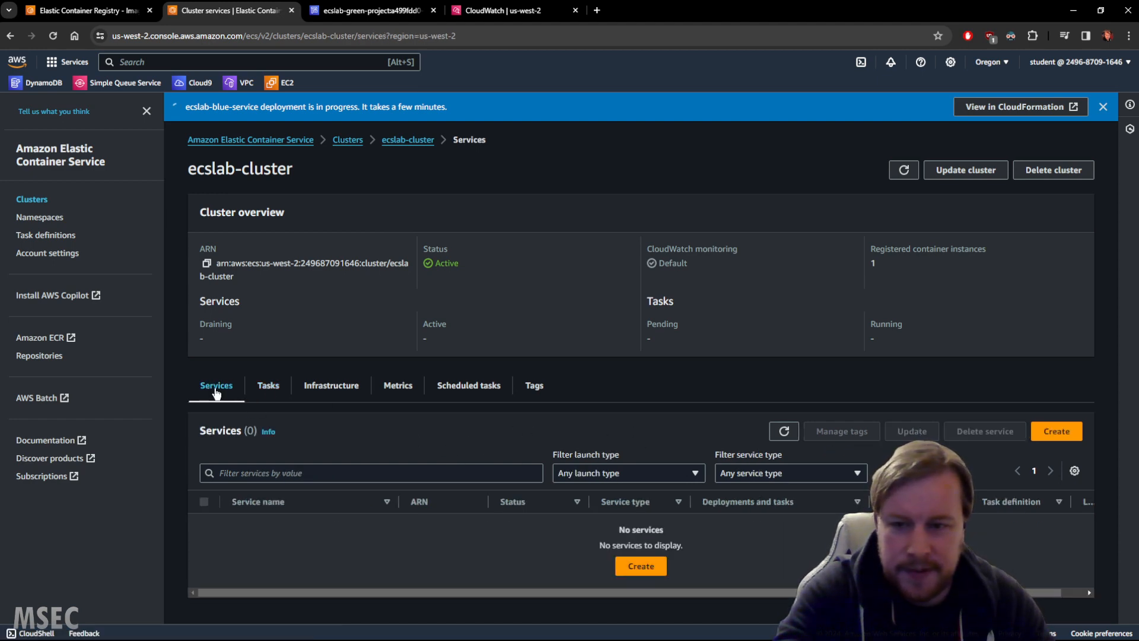
click(781, 433)
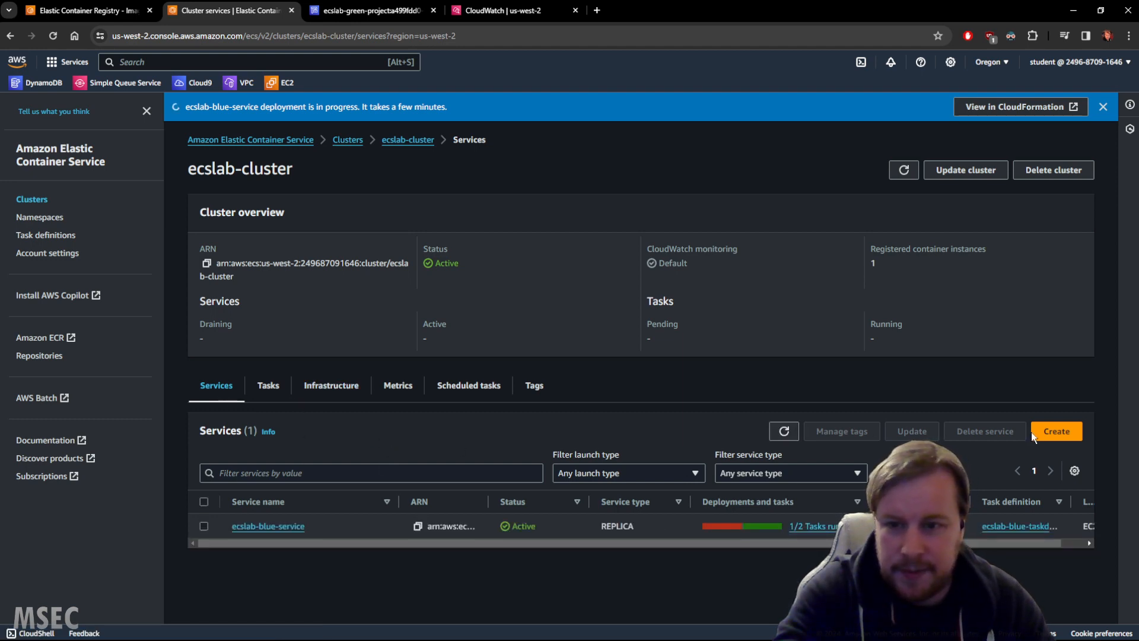
Step: Start creating a second service in ecslab-cluster with the launch type compute option set to EC2
click(1052, 437)
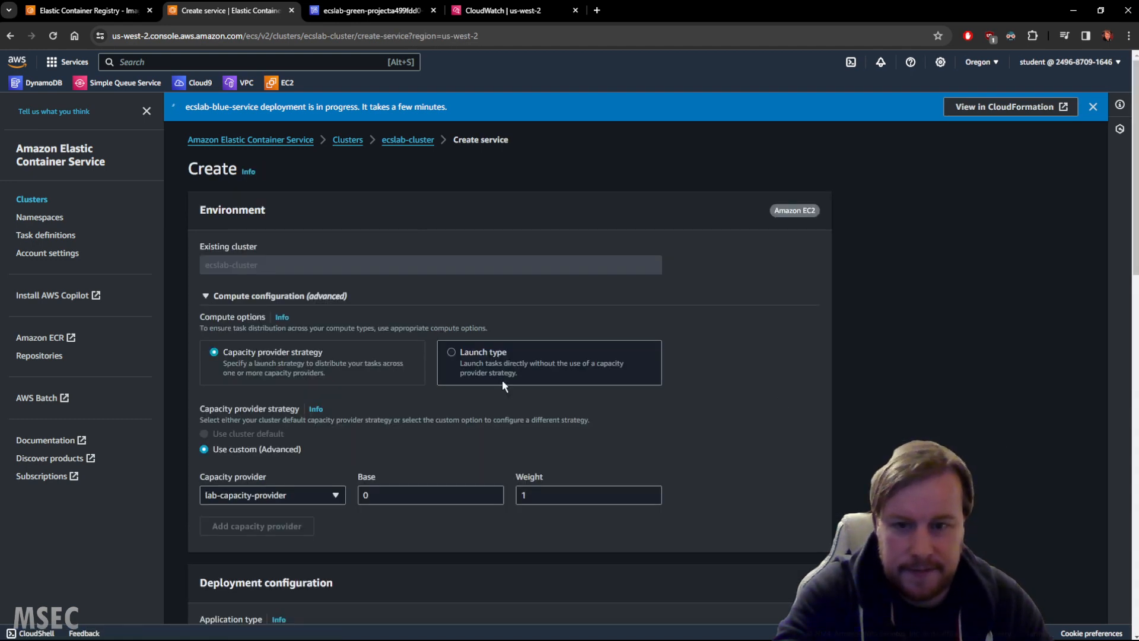
scroll(433, 372, down, 2)
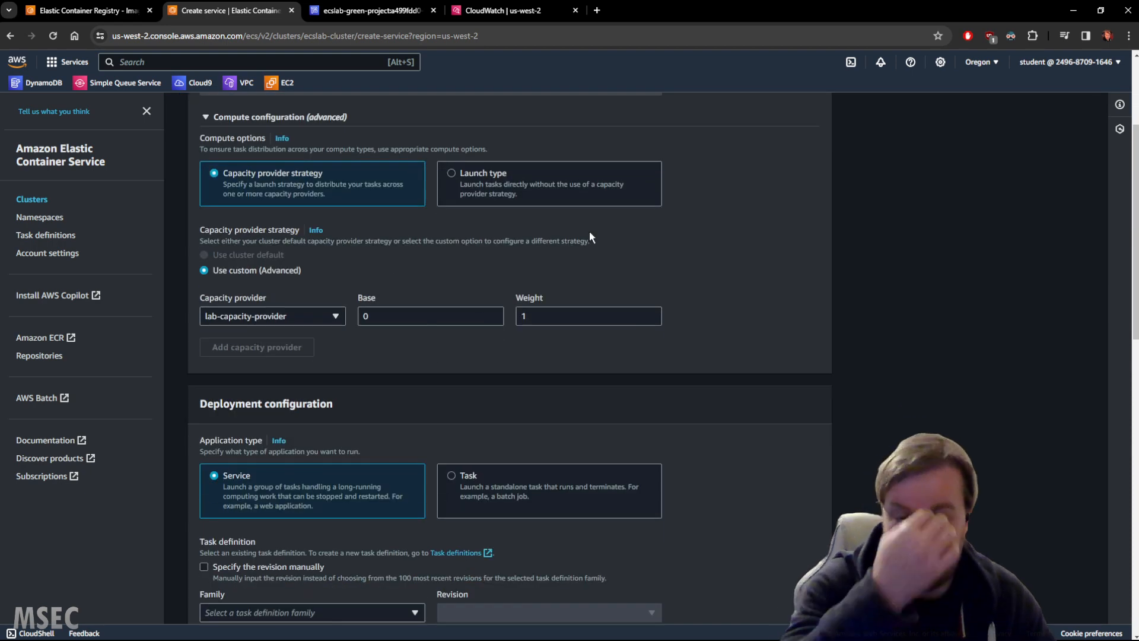
click(464, 175)
click(267, 258)
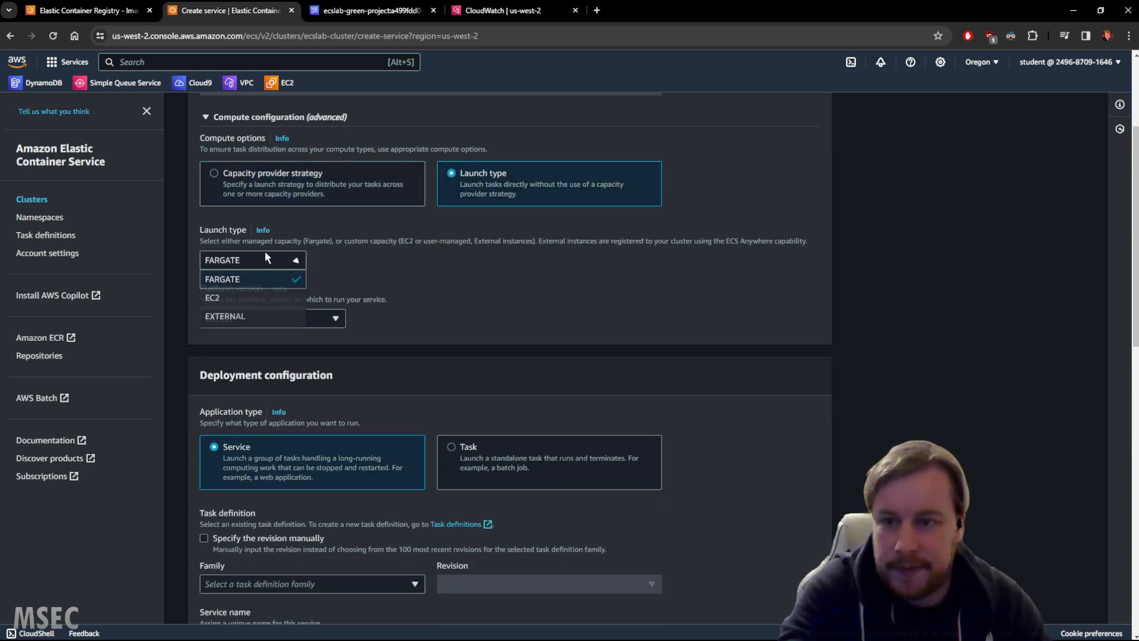
click(230, 297)
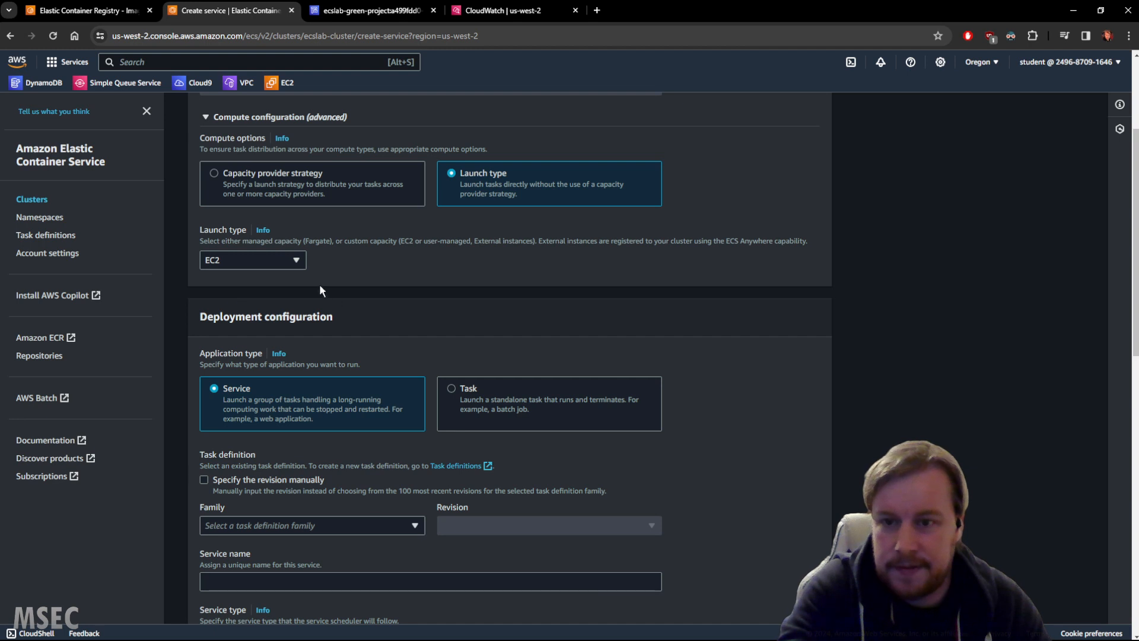
Step: Select the ecslab-green-taskdef task definition family, name the service ecslab-green-service and set the desired tasks to 0
scroll(433, 318, down, 4)
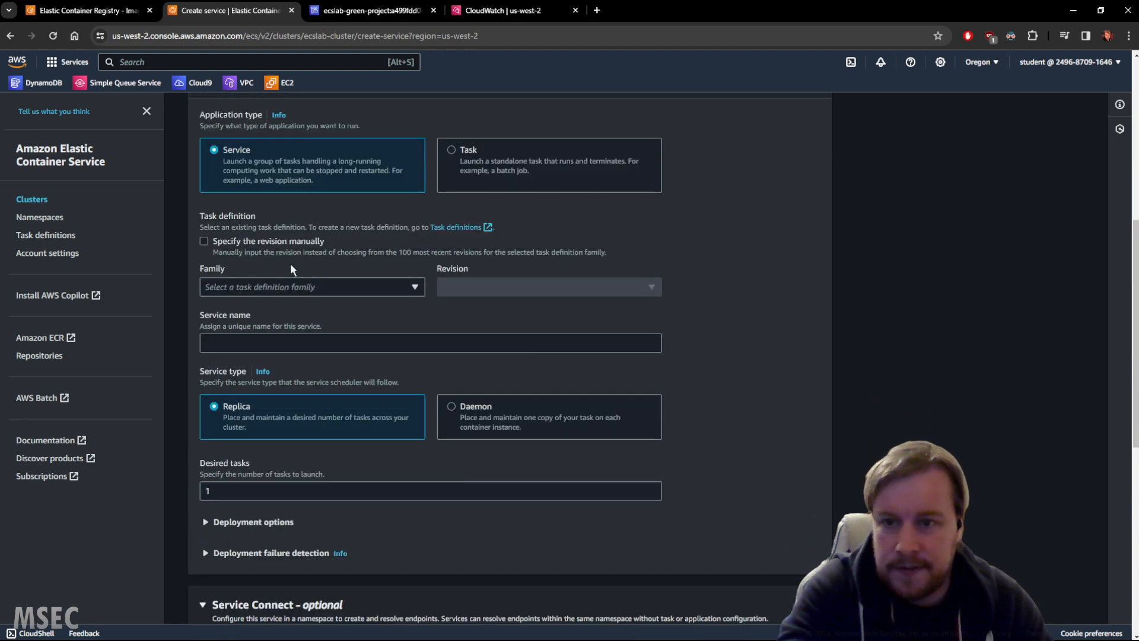
click(291, 288)
click(267, 344)
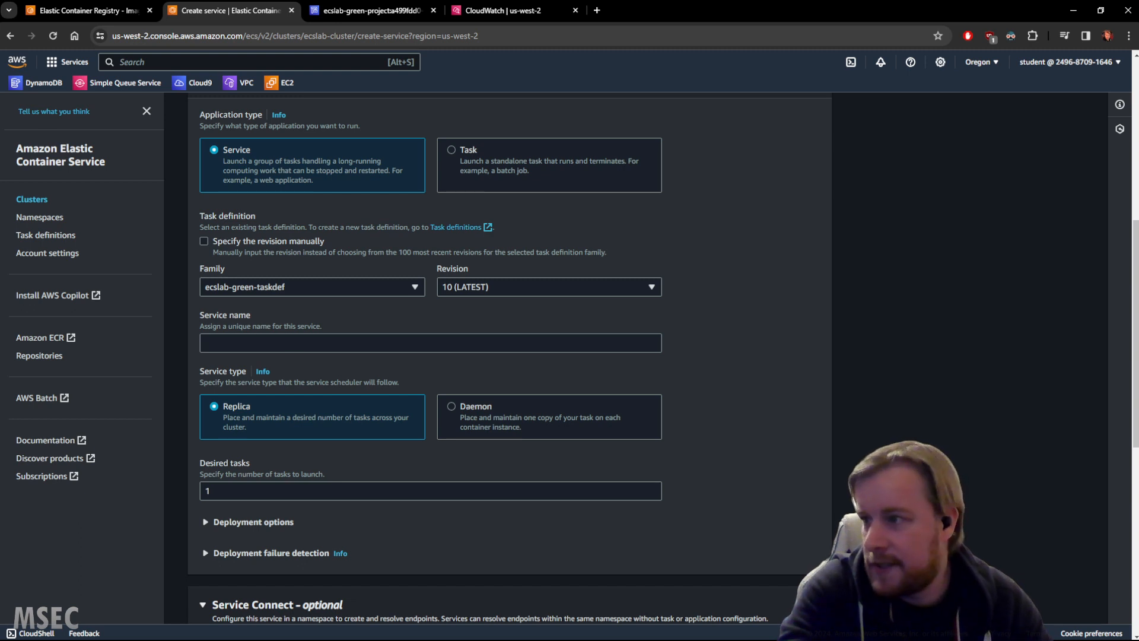
click(229, 343)
text(ecslab-green-service)
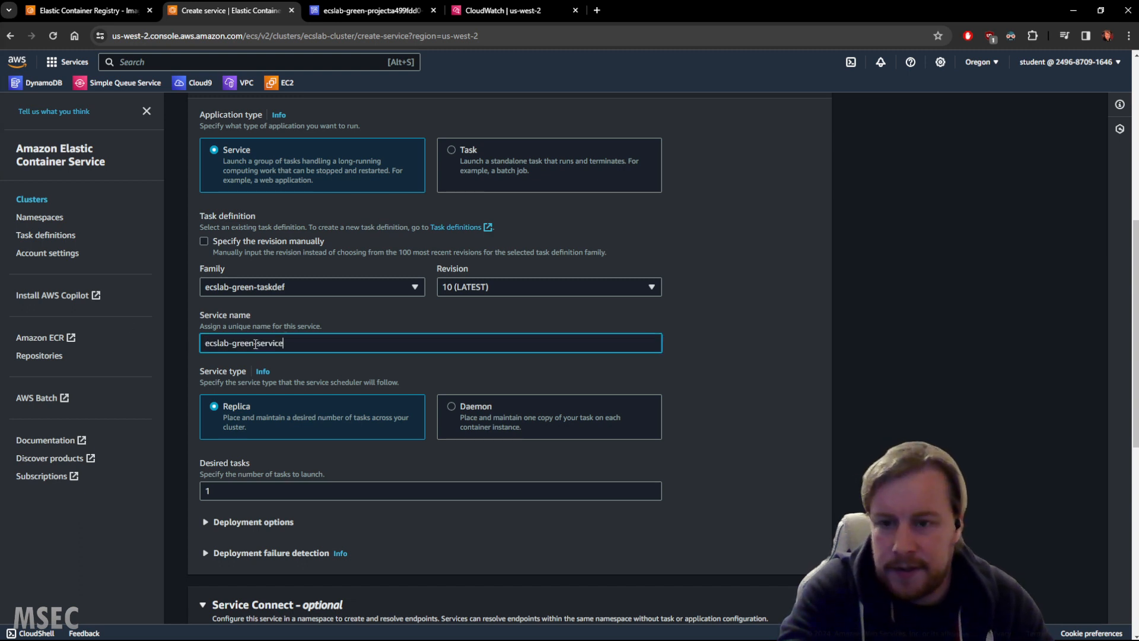
drag(246, 487, 134, 477)
text(0)
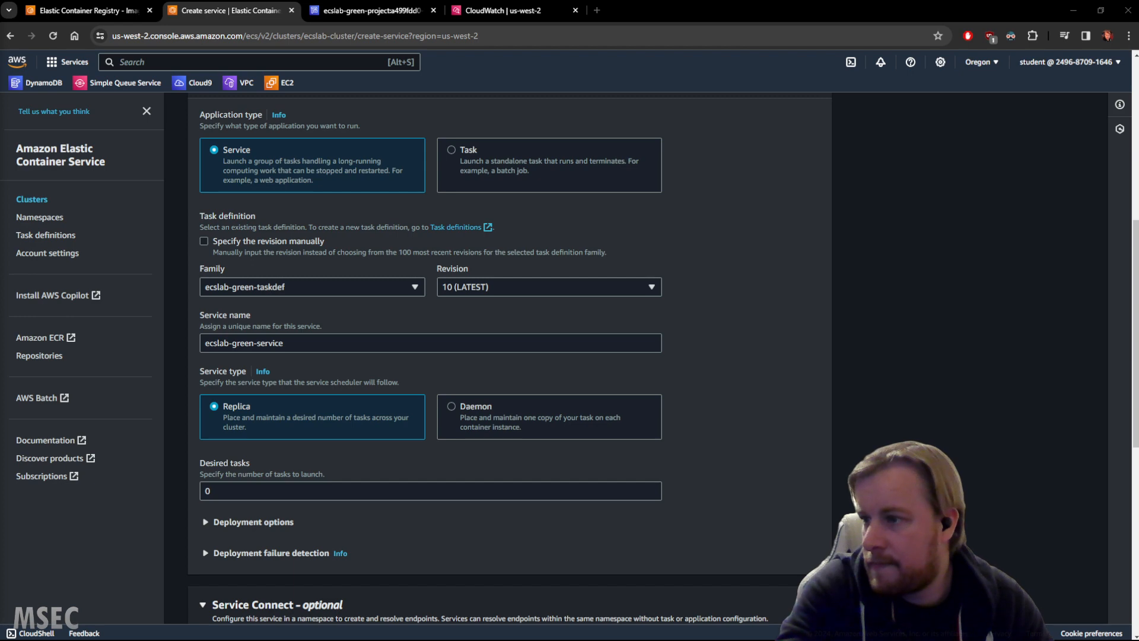
Step: Set the green service's load balancing to an Application Load Balancer and choose the existing ecslab-alb
scroll(729, 416, down, 8)
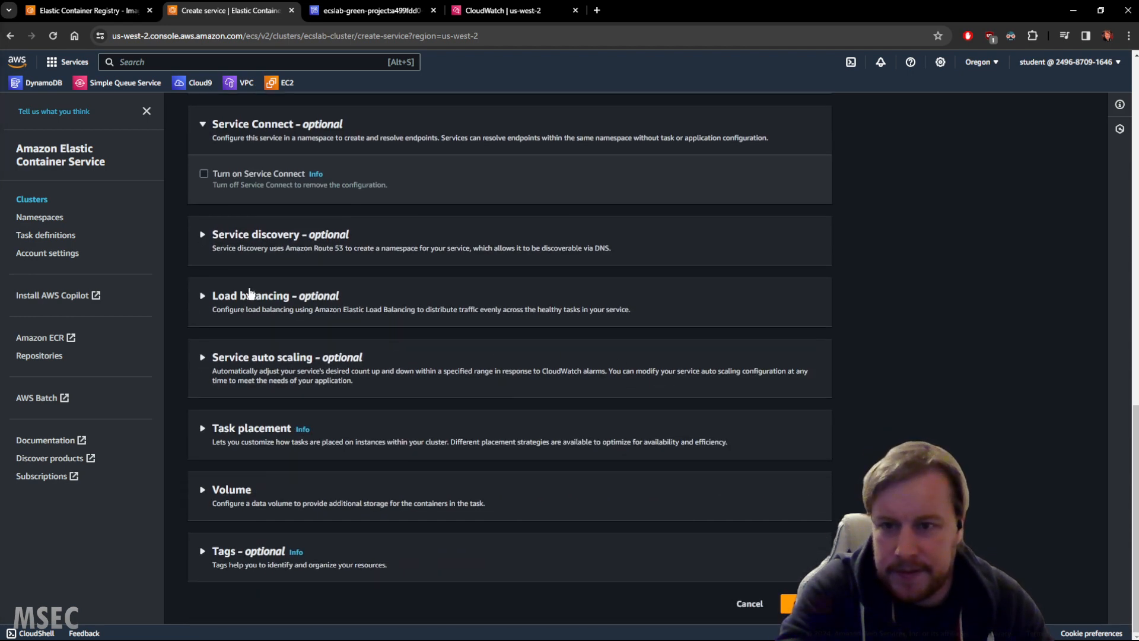
click(249, 295)
click(321, 369)
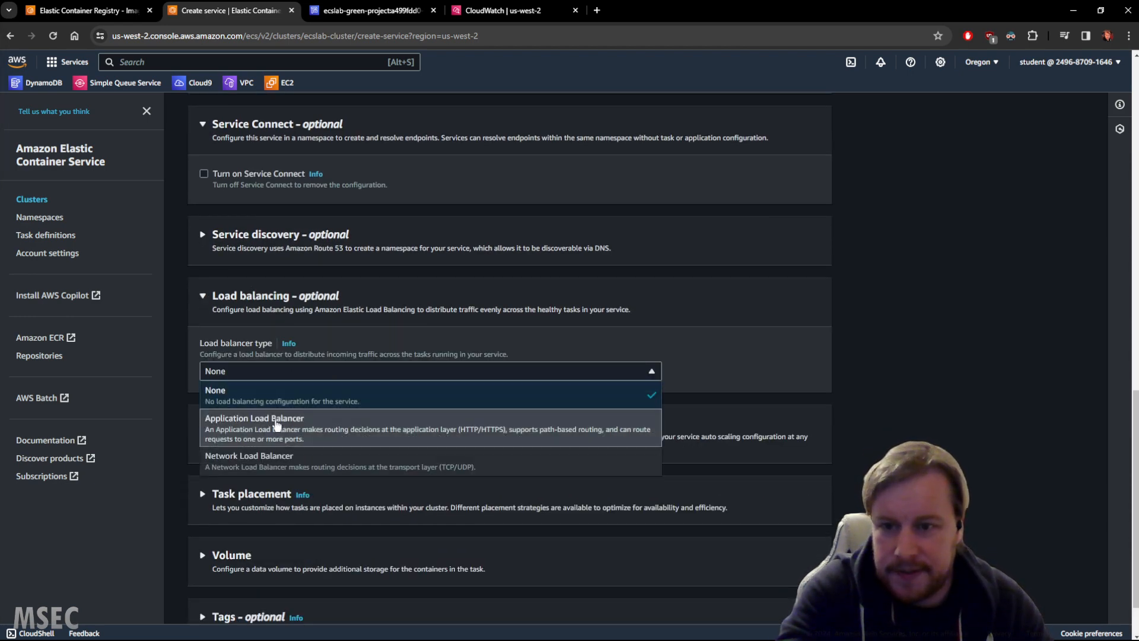
click(276, 425)
scroll(367, 409, down, 2)
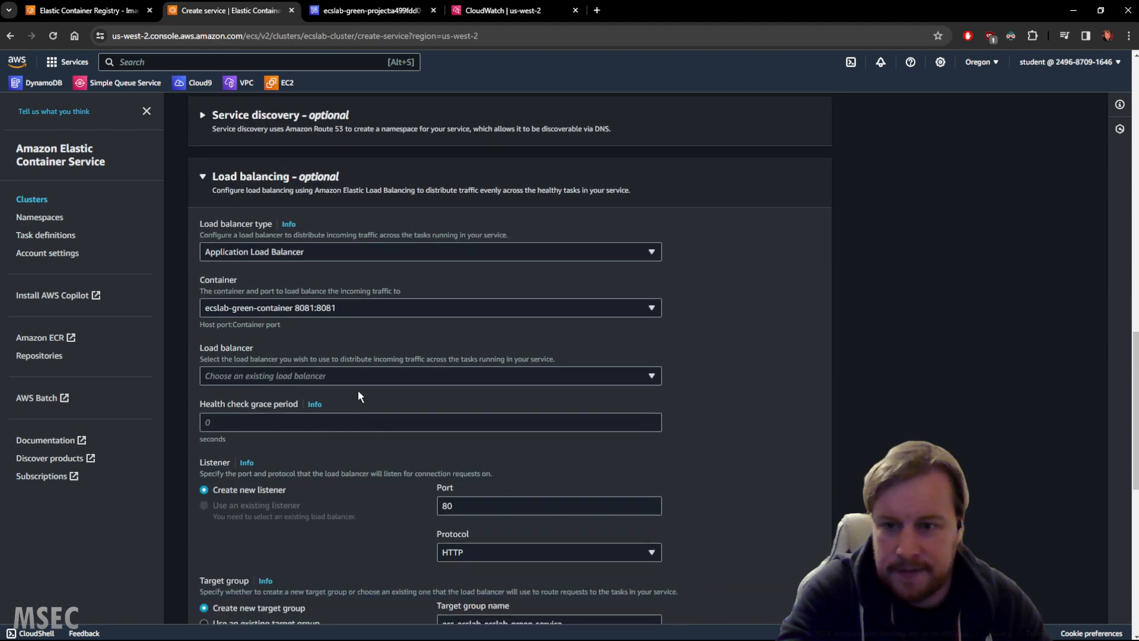
scroll(358, 390, down, 2)
click(355, 258)
click(285, 300)
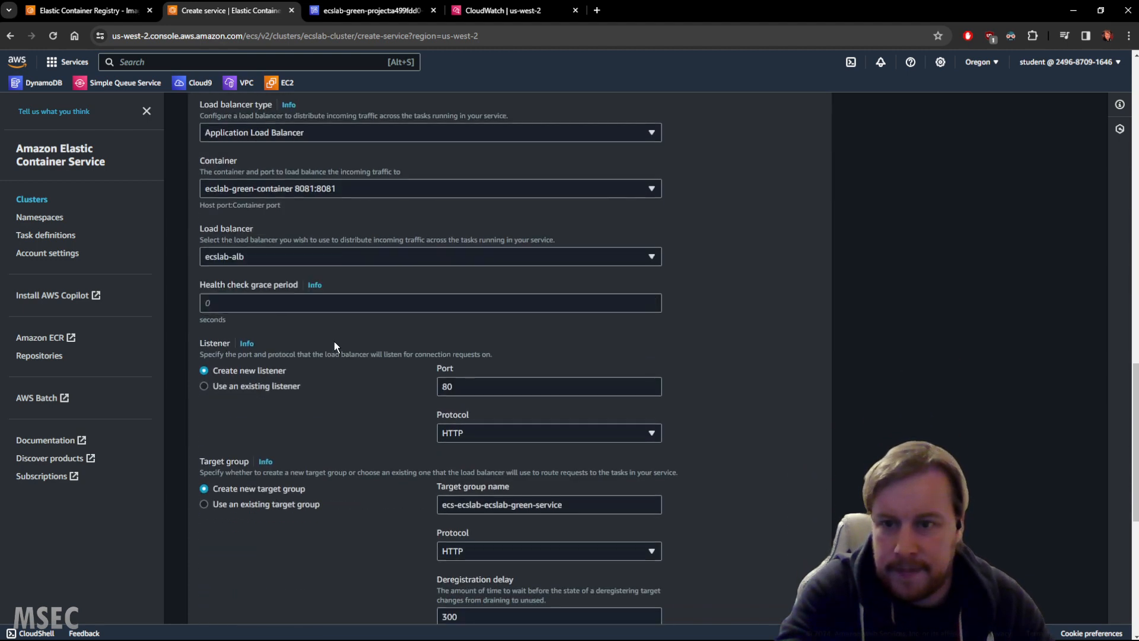
Step: Assign the existing listener 80:HTTP and the existing target group ecslab-target-group to the green service
click(258, 382)
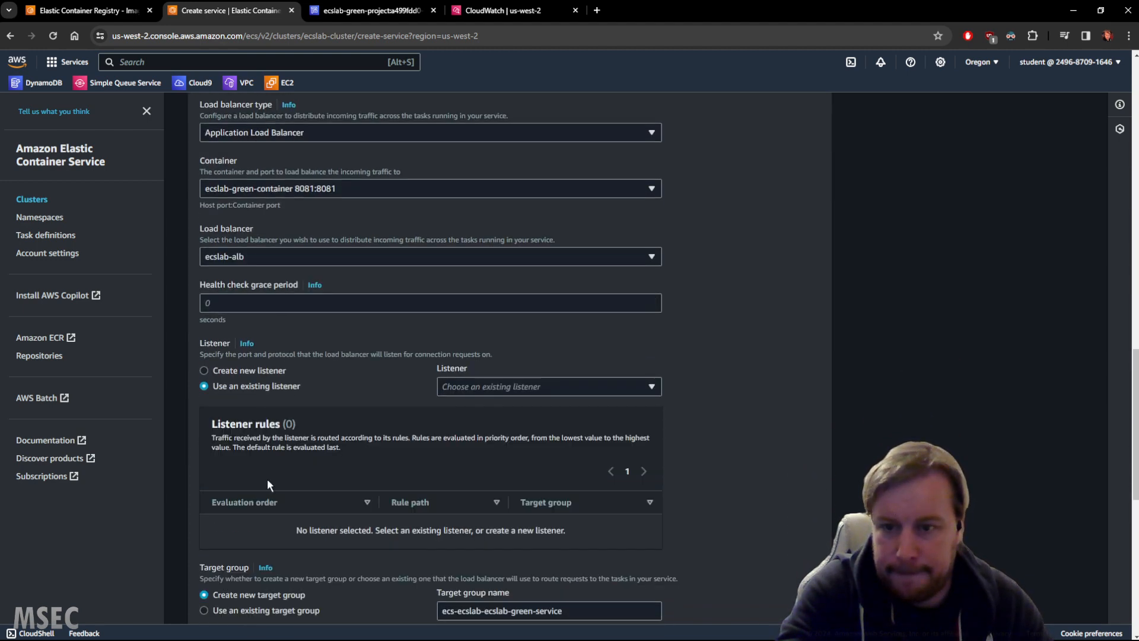
scroll(432, 425, down, 1)
scroll(432, 425, down, 1)
click(504, 266)
click(459, 304)
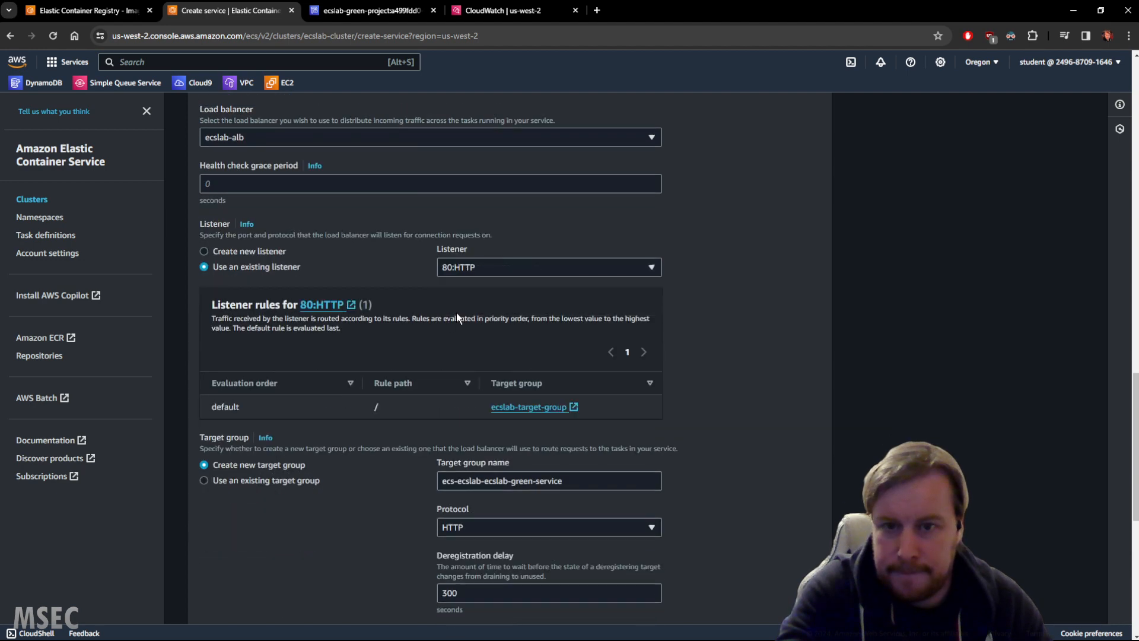
click(251, 481)
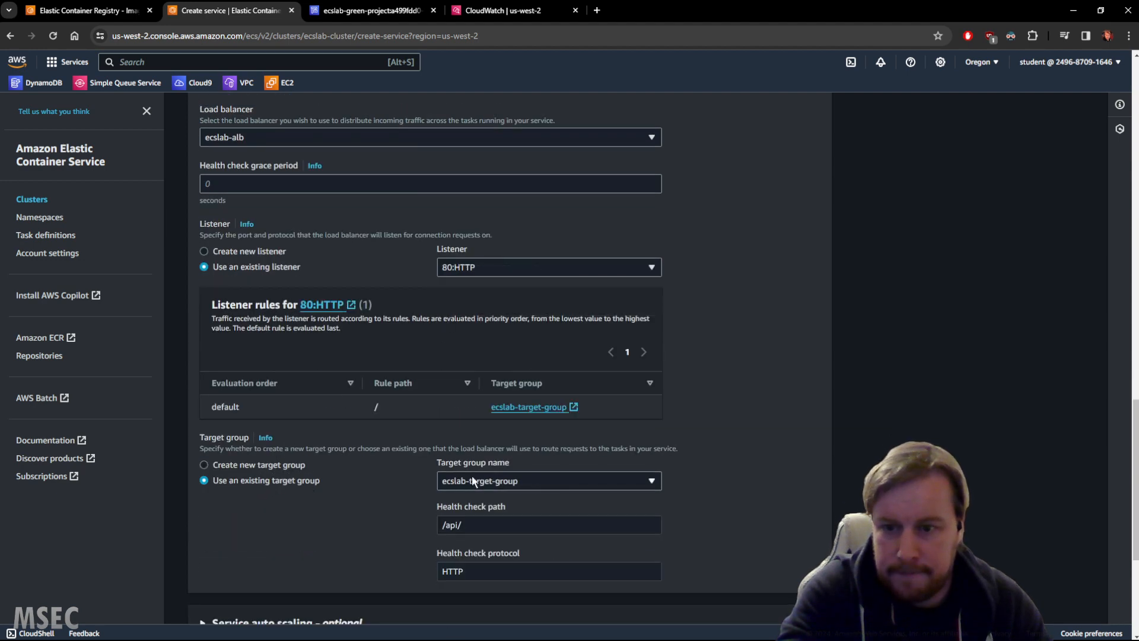
Step: Create the green service and refresh the cluster details, dismissing both deployment notifications
scroll(788, 423, down, 4)
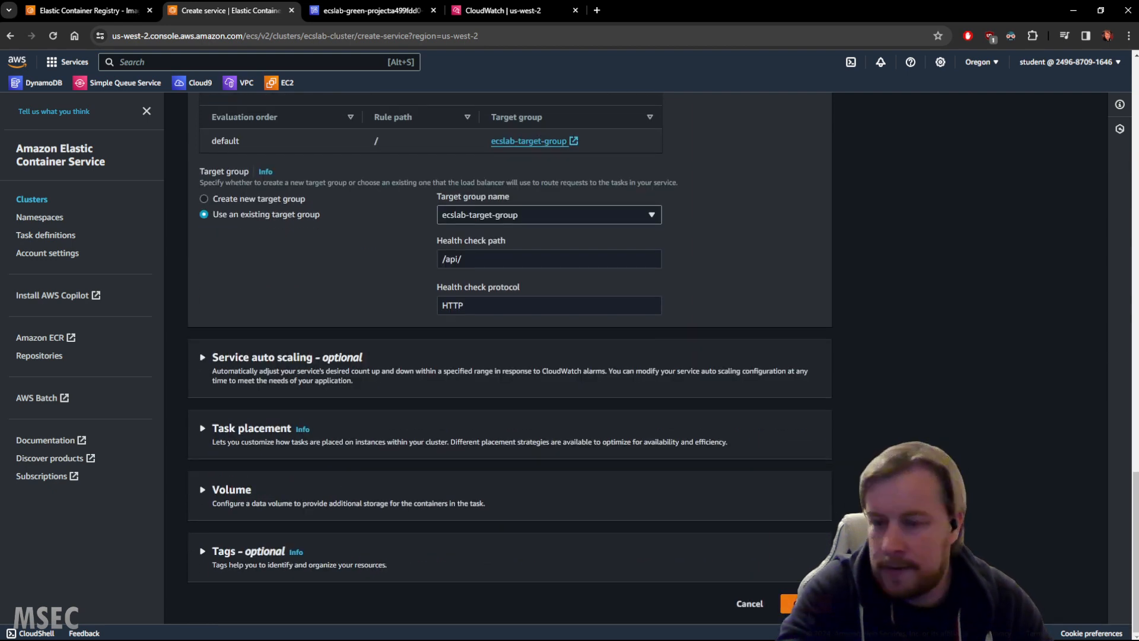
click(798, 604)
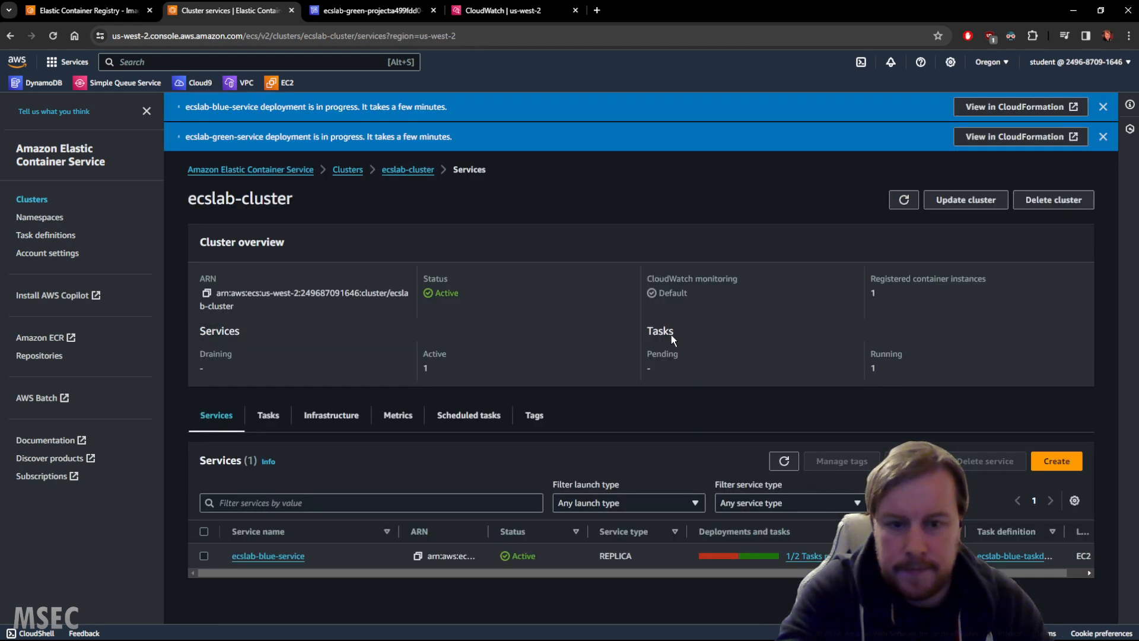
click(892, 199)
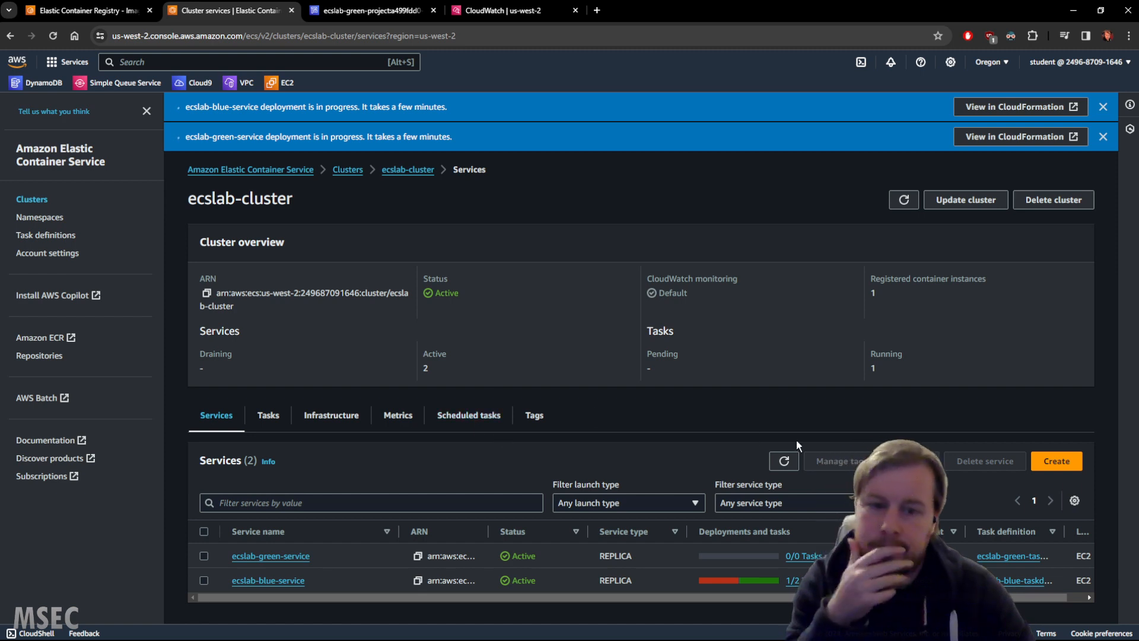
click(903, 200)
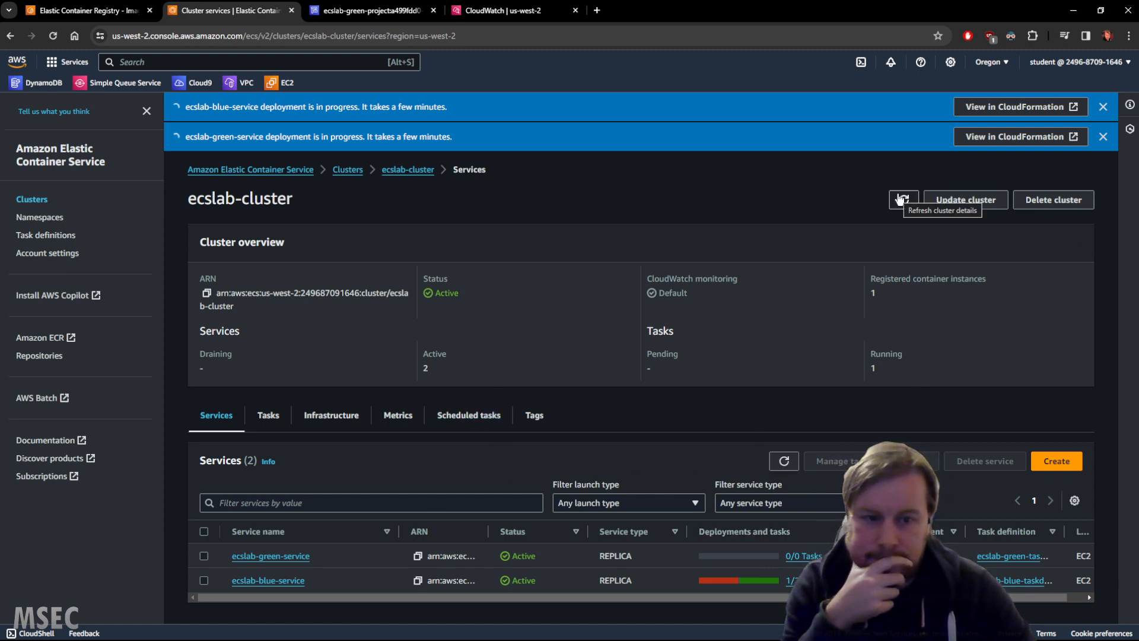
click(902, 200)
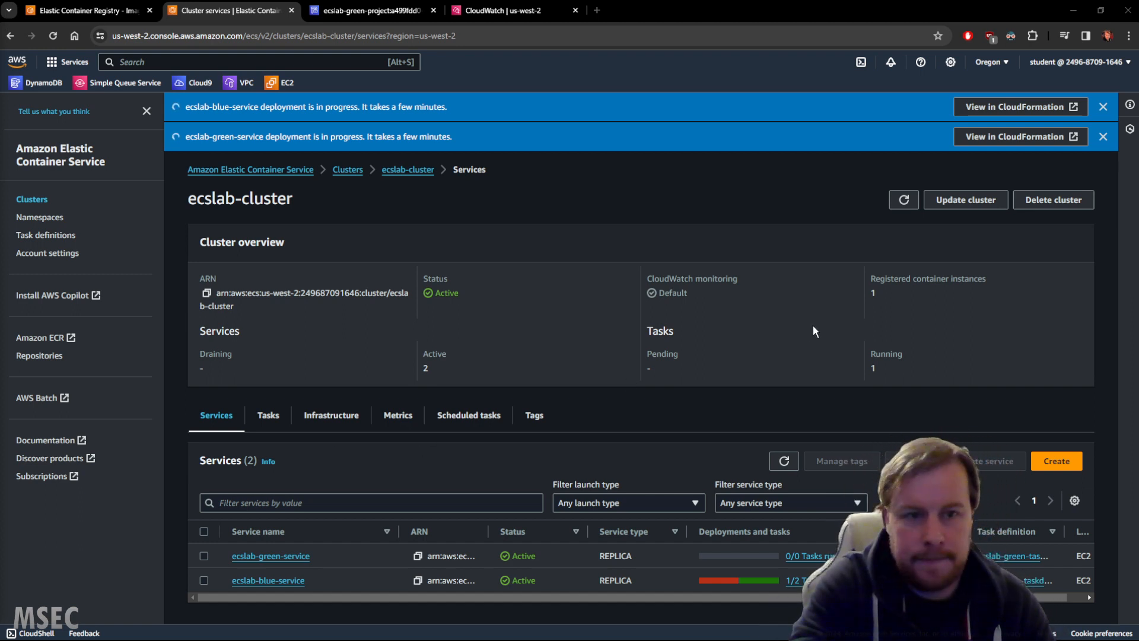
click(1103, 107)
click(1105, 110)
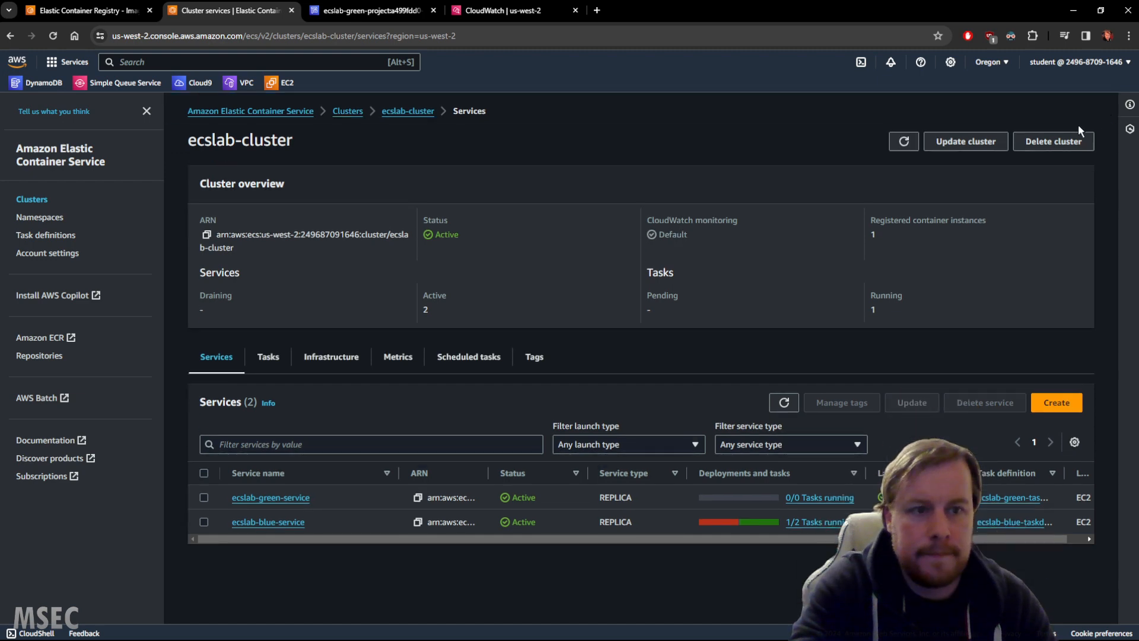
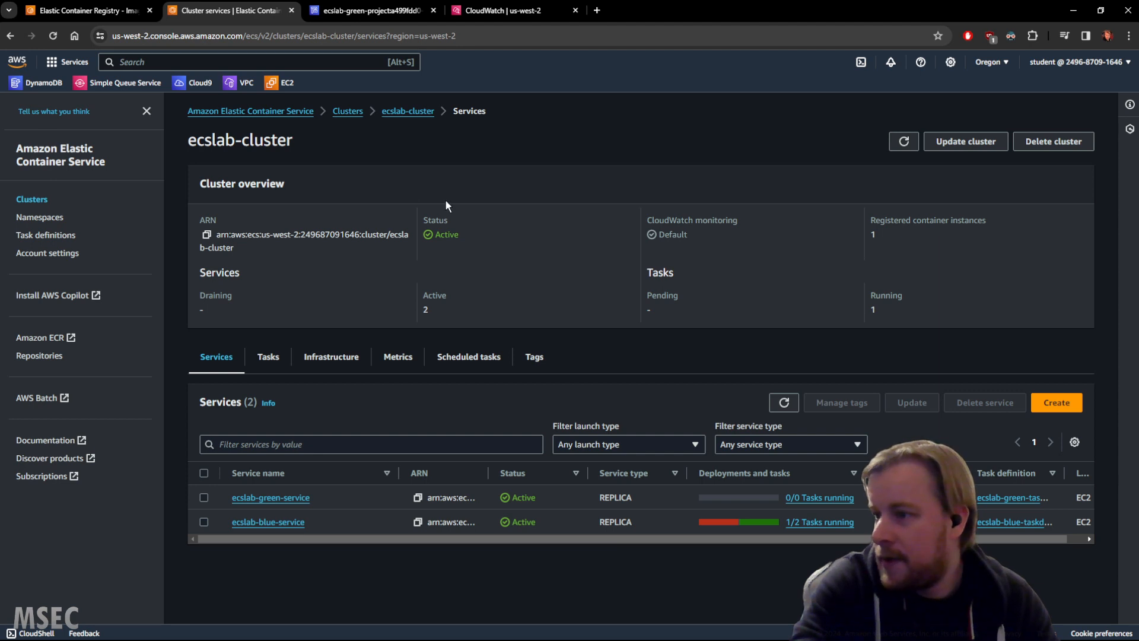
Step: Open the EC2 console in a separate browser tab and recheck the tasks and services of ecslab-cluster
middle_click(287, 82)
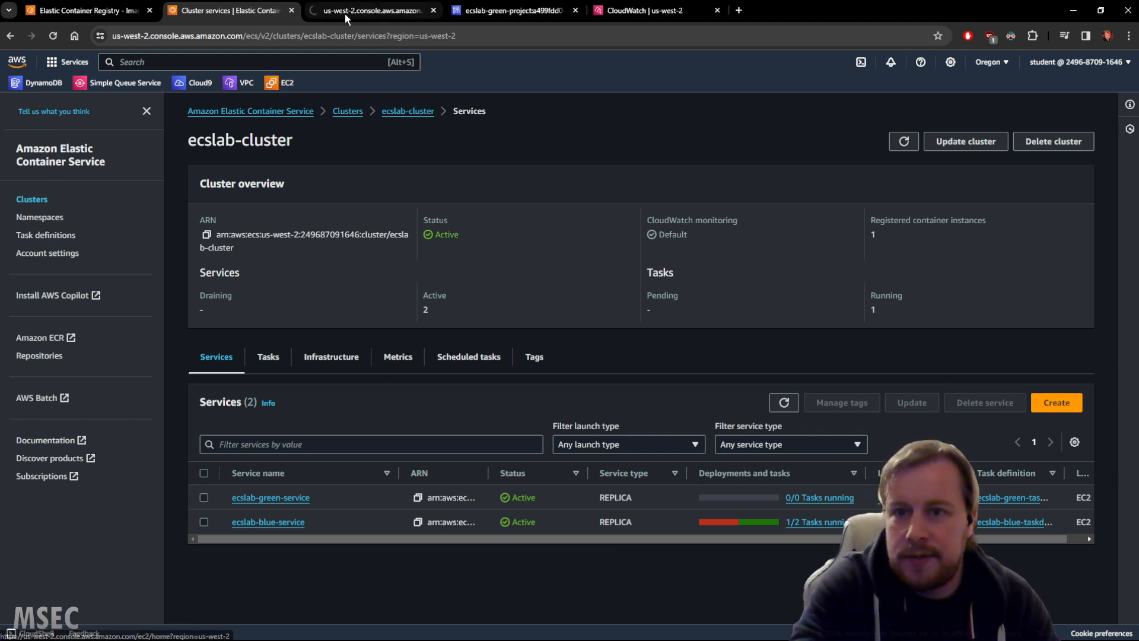
click(783, 403)
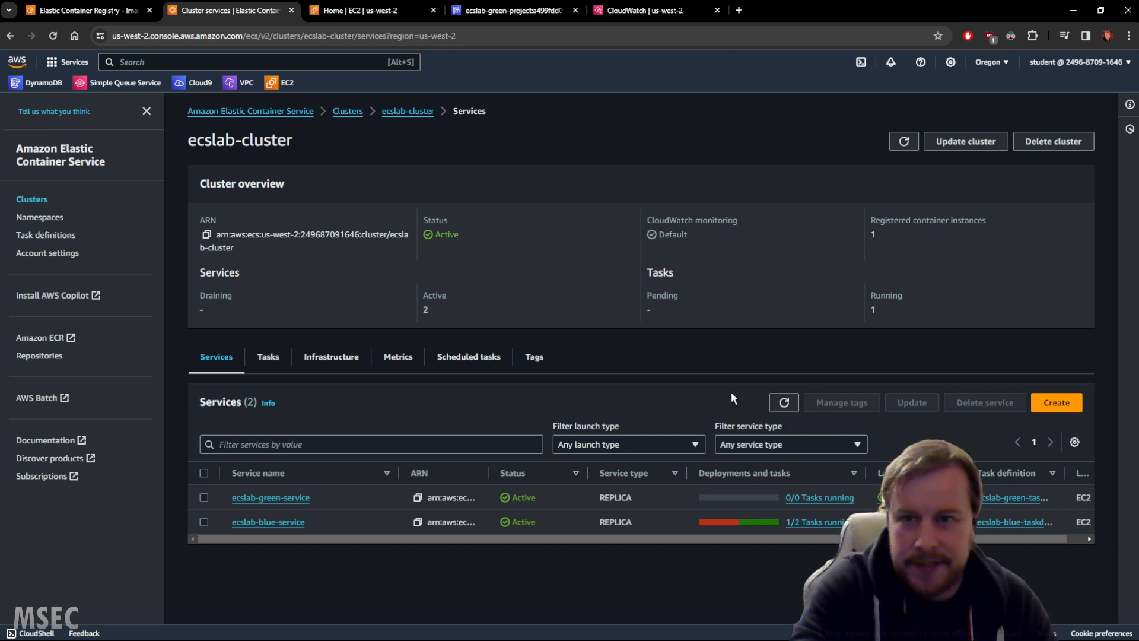
click(267, 357)
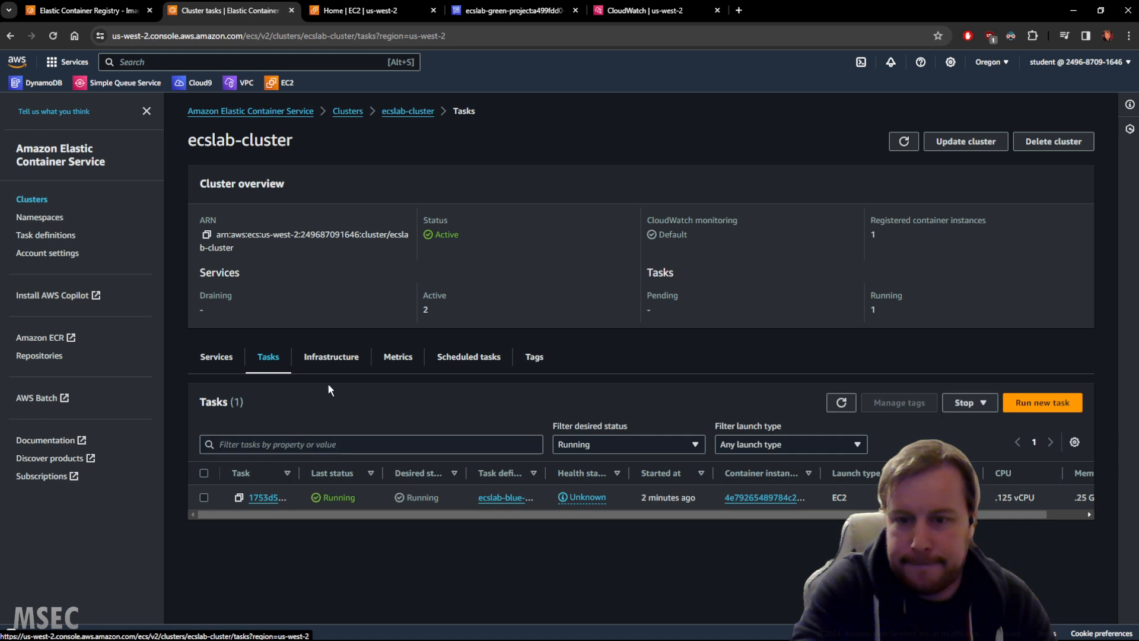
click(840, 401)
click(840, 401)
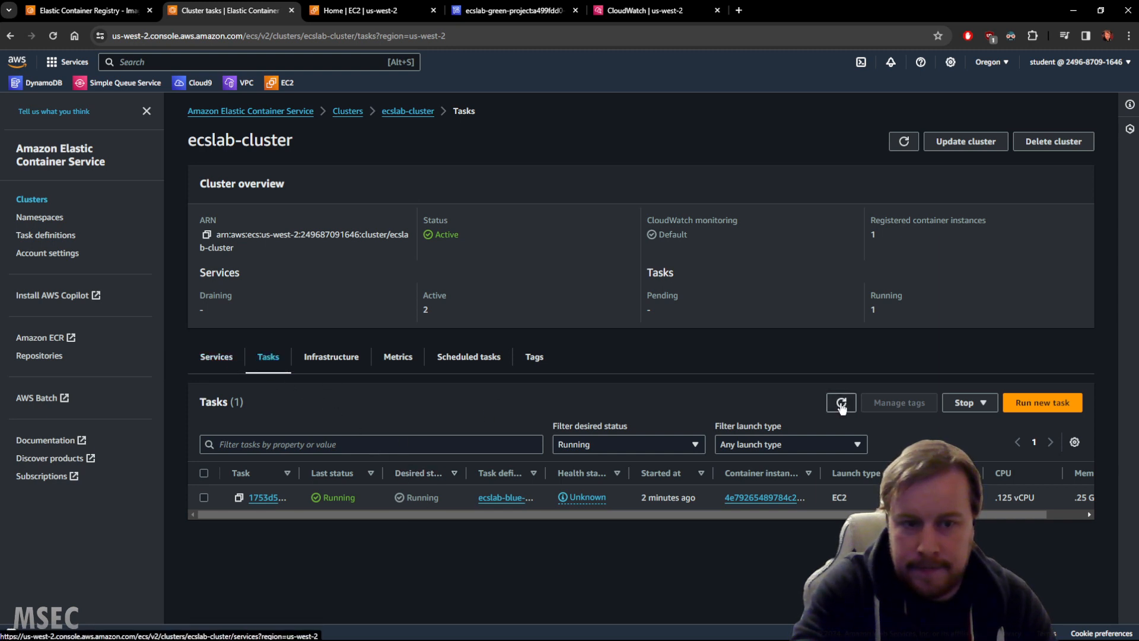
click(215, 357)
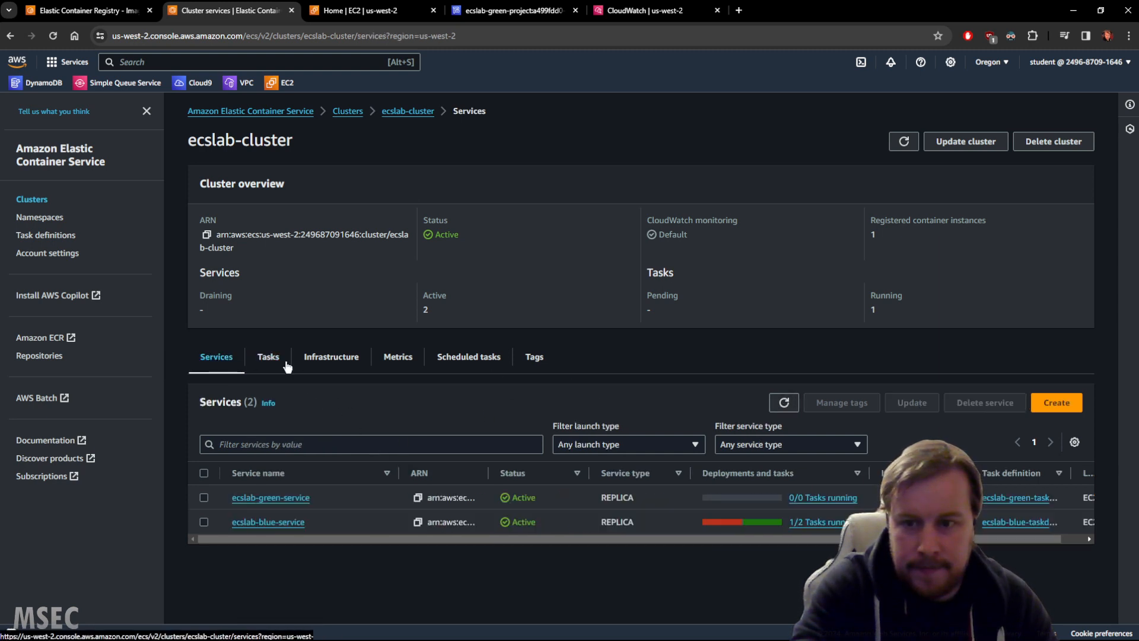
click(780, 403)
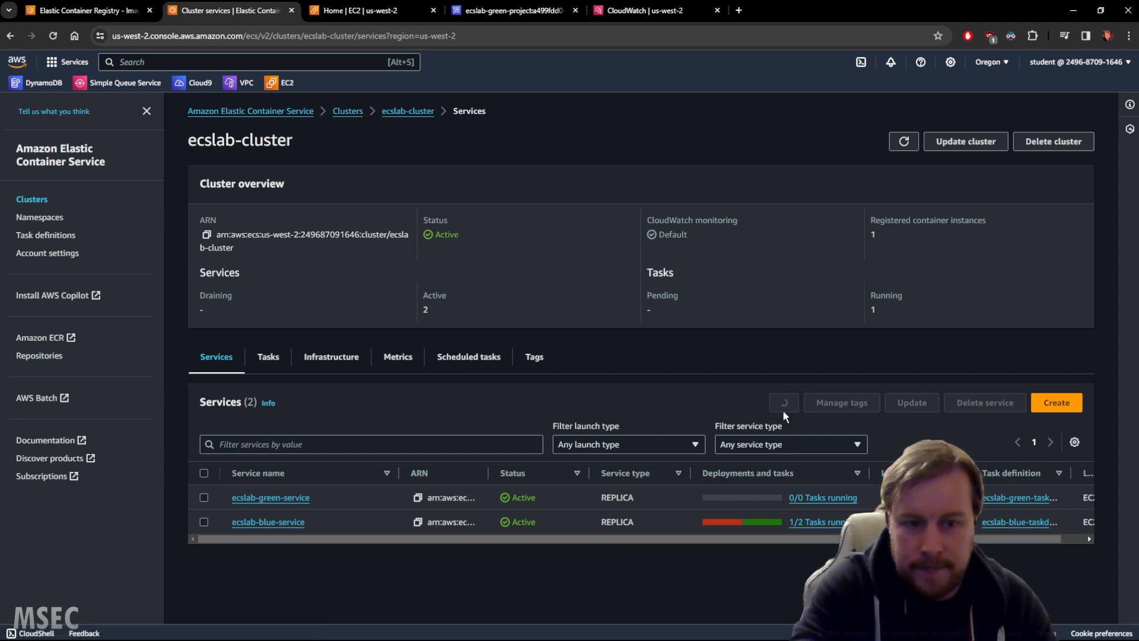
Step: Switch to the EC2 console and inspect the running ecs-lab-instance, leaving its name edit without saving
click(415, 10)
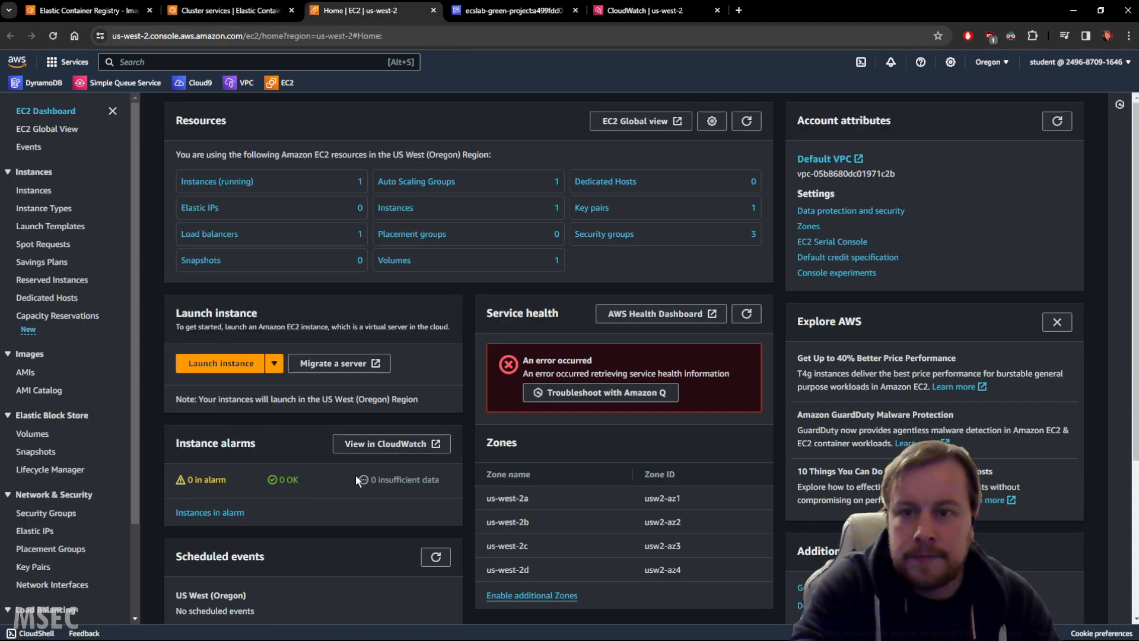
click(238, 181)
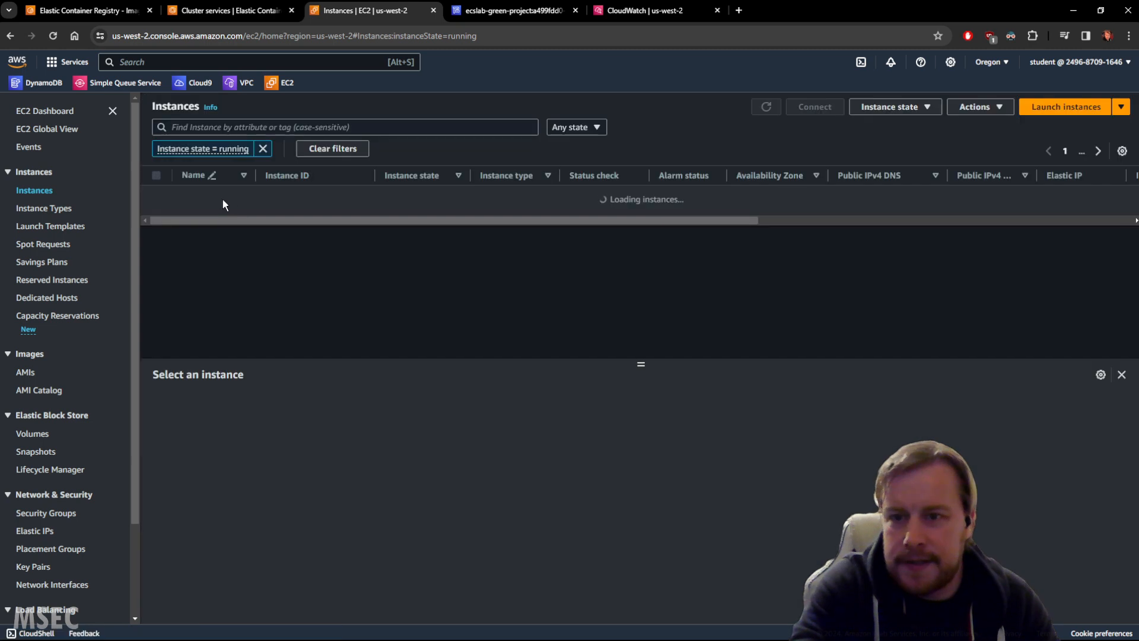
click(207, 194)
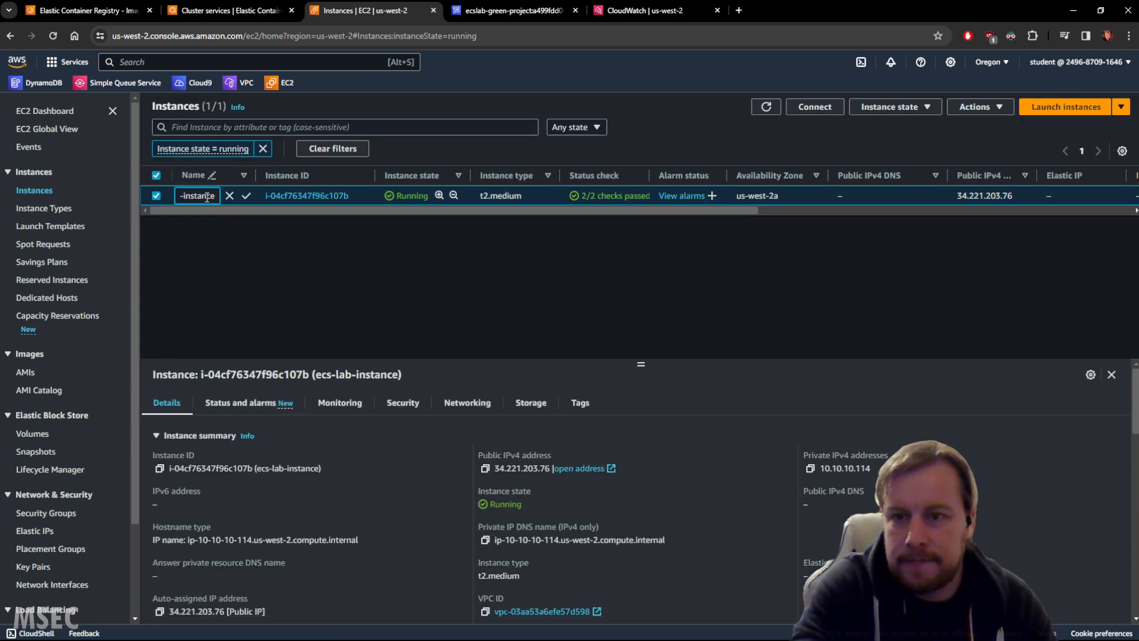
click(229, 197)
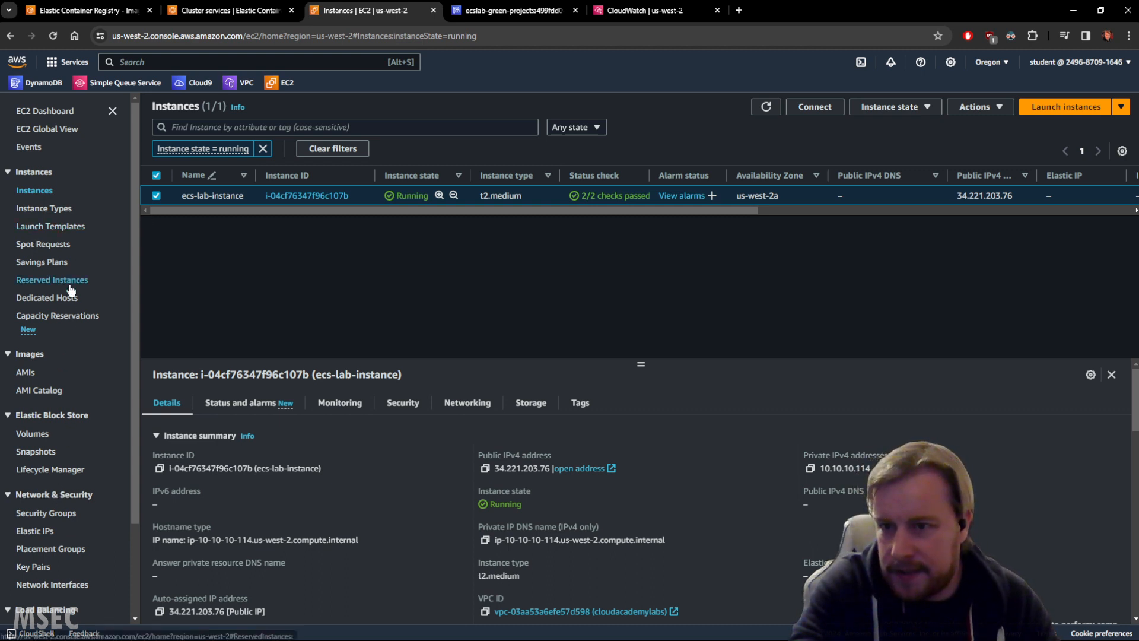
Step: Open the details of ecslab-target-group in the EC2 target groups and examine the health of its targets
scroll(75, 418, down, 2)
click(46, 534)
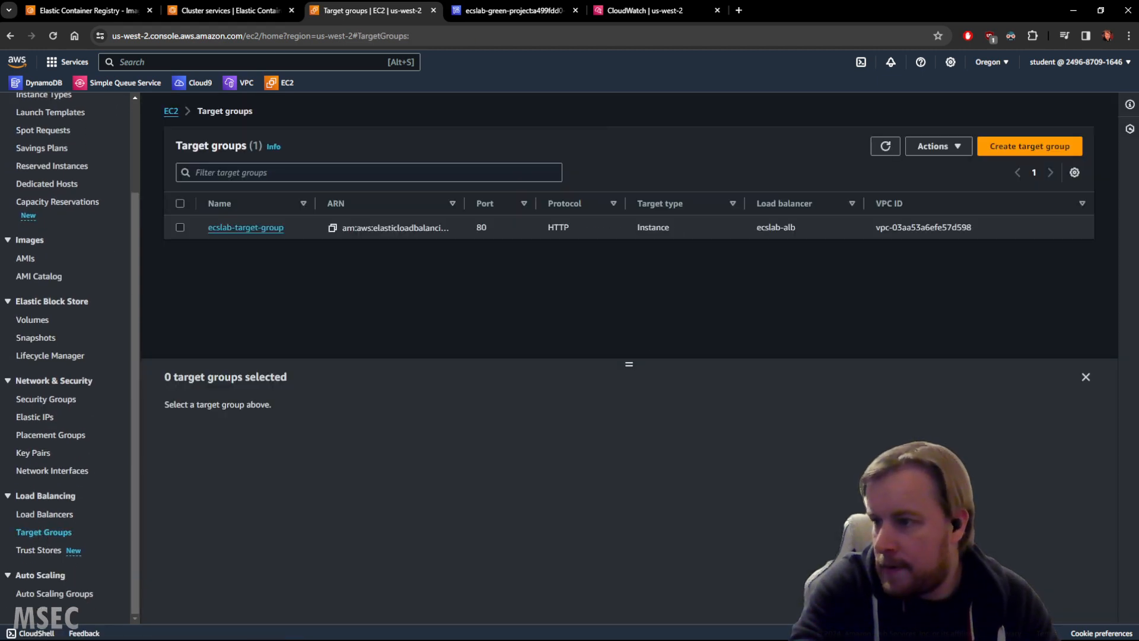
click(250, 227)
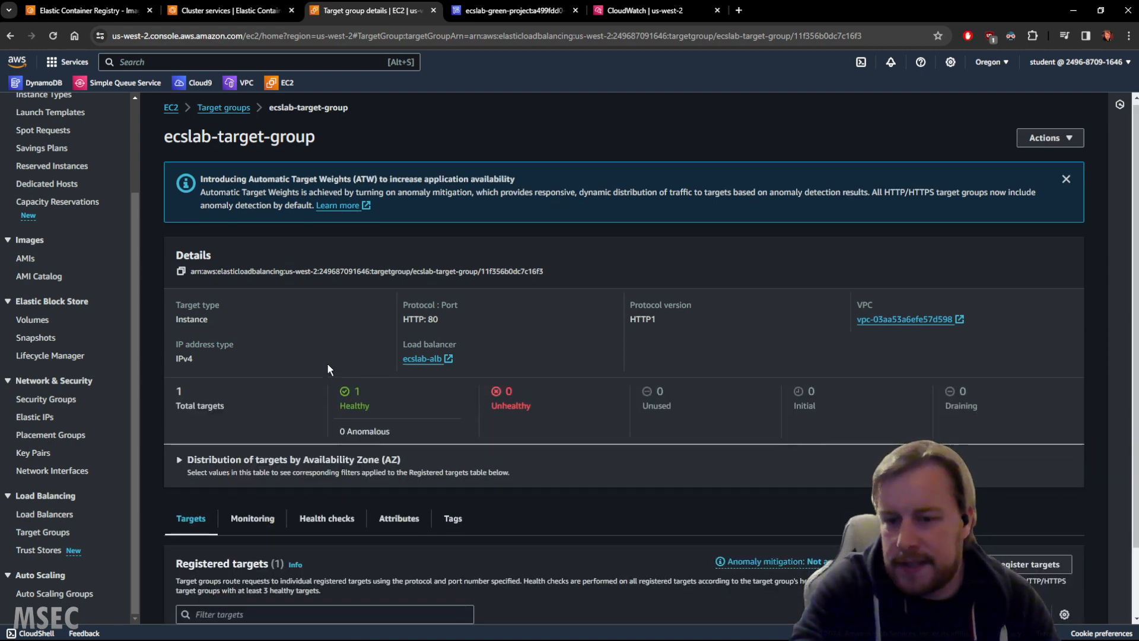
scroll(389, 476, down, 1)
scroll(491, 452, up, 2)
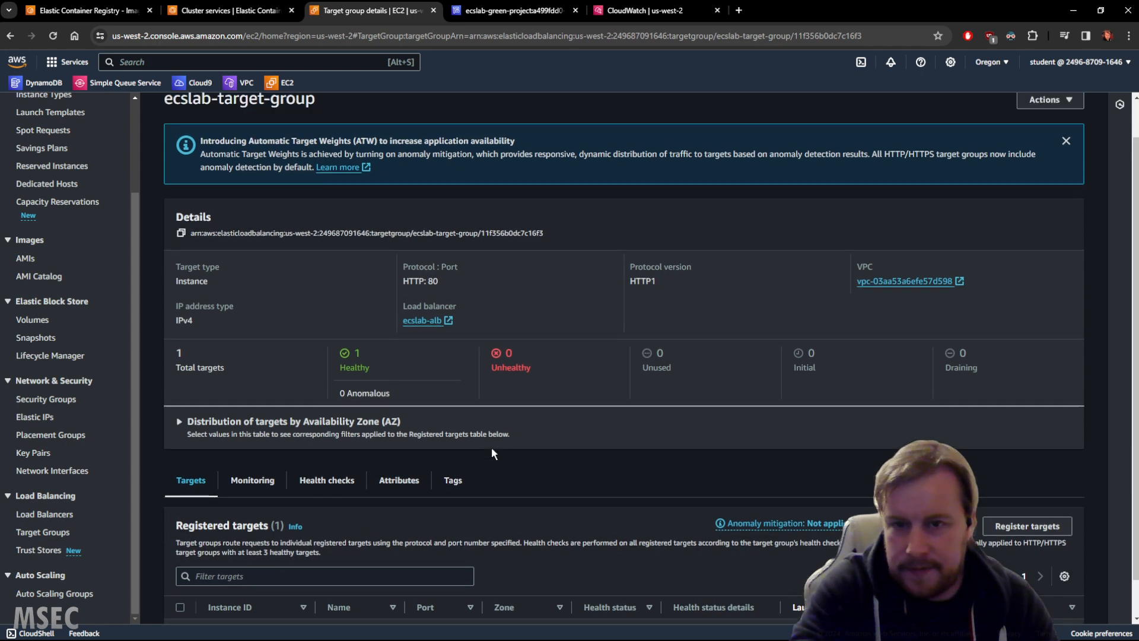
Step: Review the target health summary and registered targets of ecslab-target-group
scroll(558, 360, down, 2)
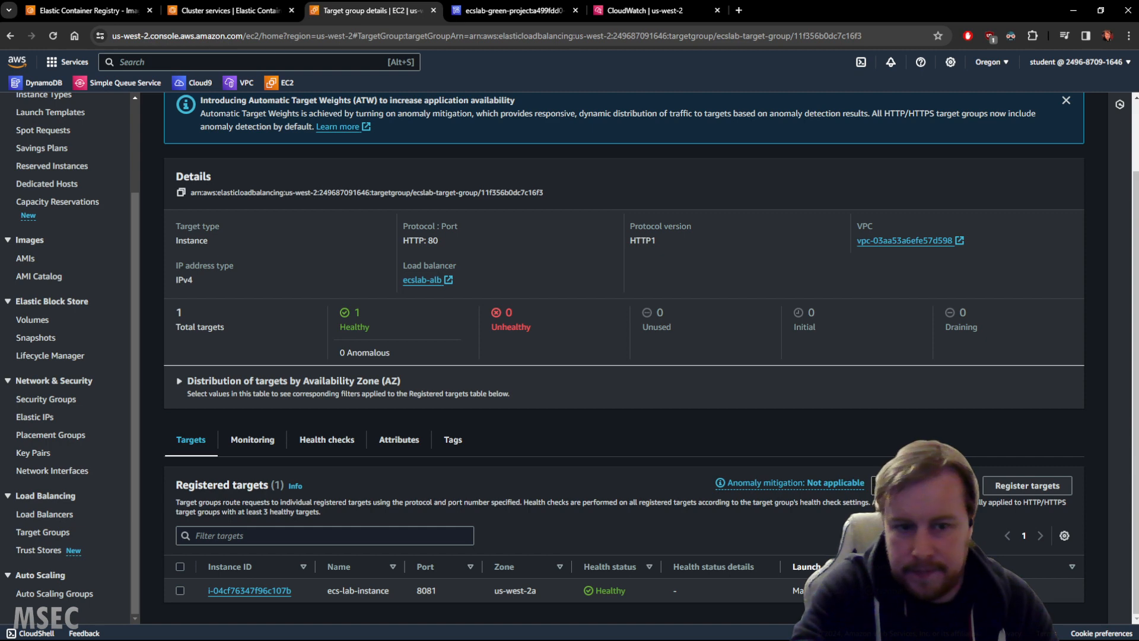
scroll(751, 495, up, 2)
scroll(749, 491, down, 2)
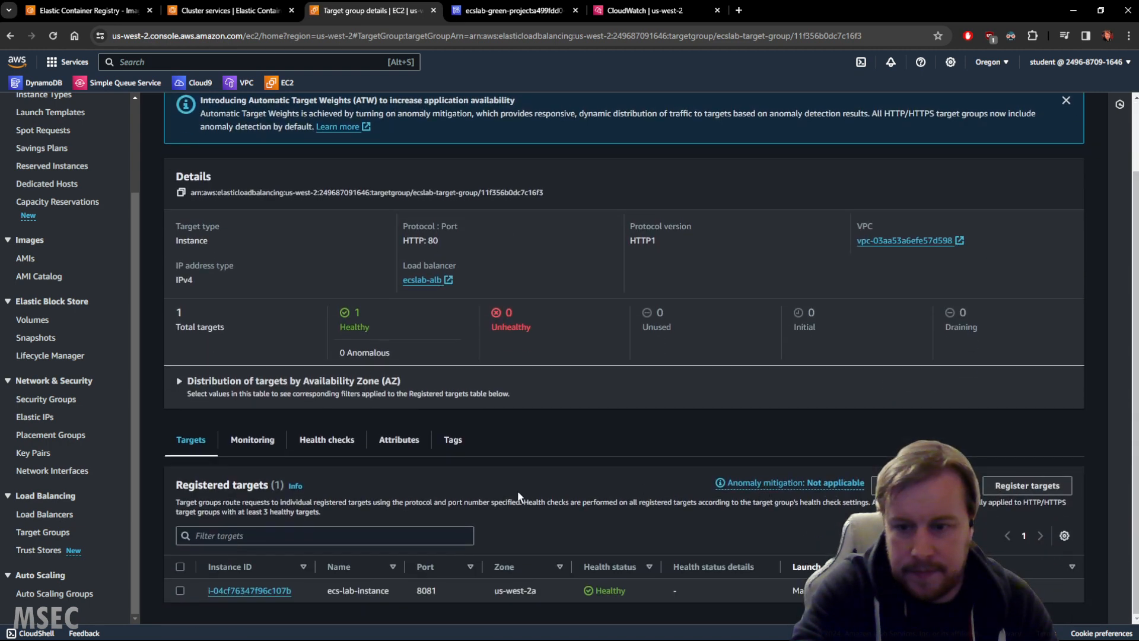
Step: Open the tasks of ecslab-blue-service from the ecslab-cluster services list and refresh them
click(244, 13)
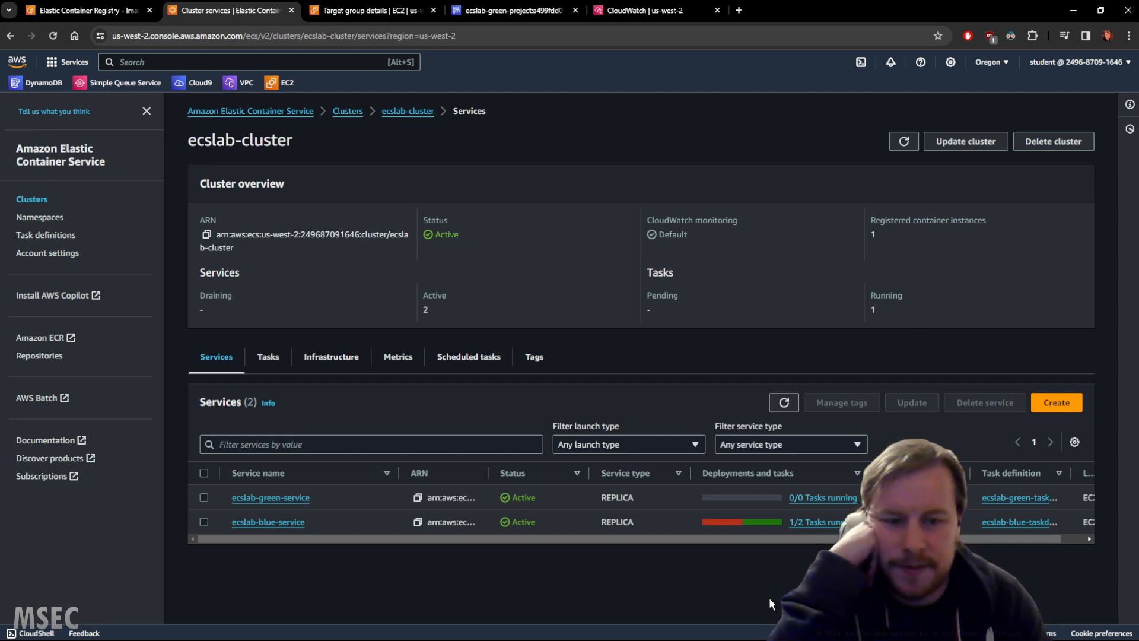
click(817, 523)
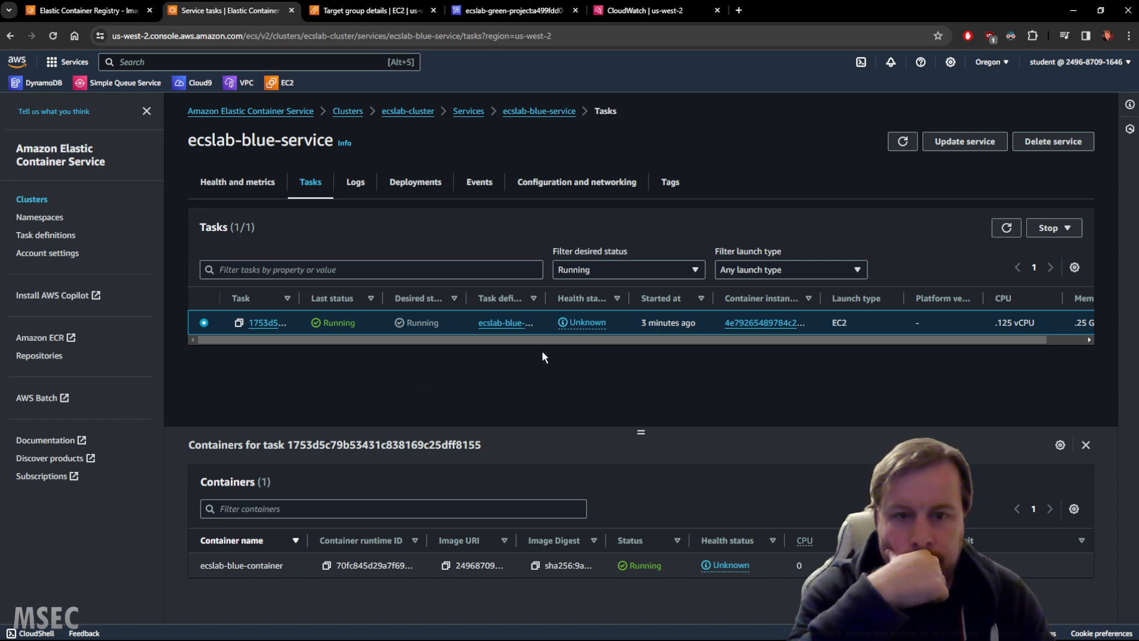
click(1007, 229)
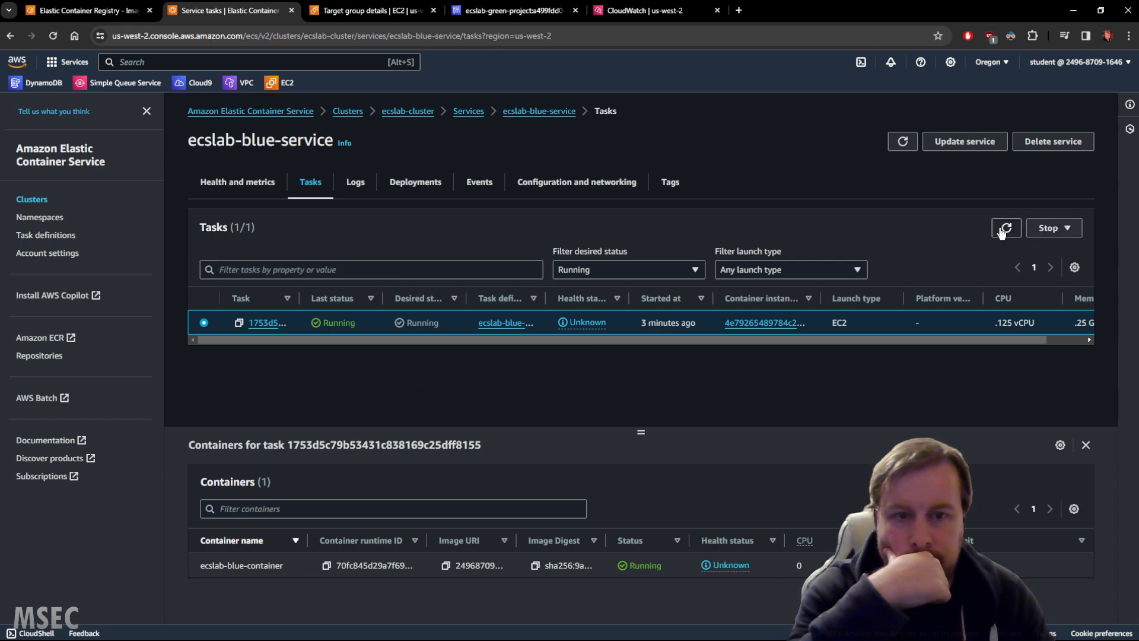
Step: Check the health and metrics of ecslab-blue-service, including its load balancer health
click(231, 184)
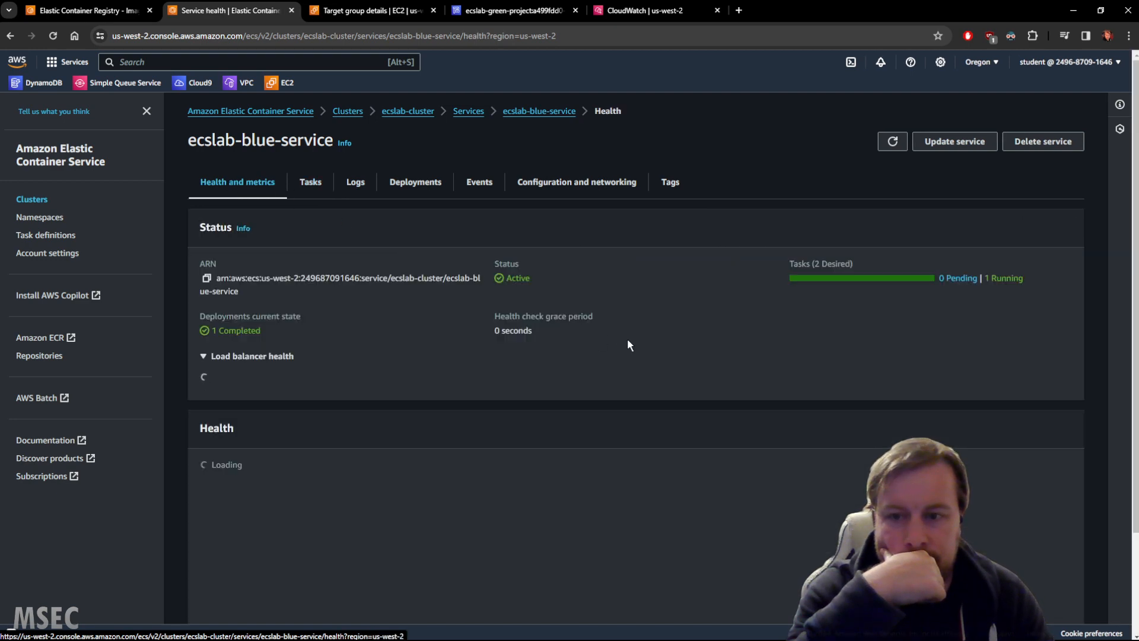
scroll(636, 338, down, 3)
scroll(601, 292, up, 3)
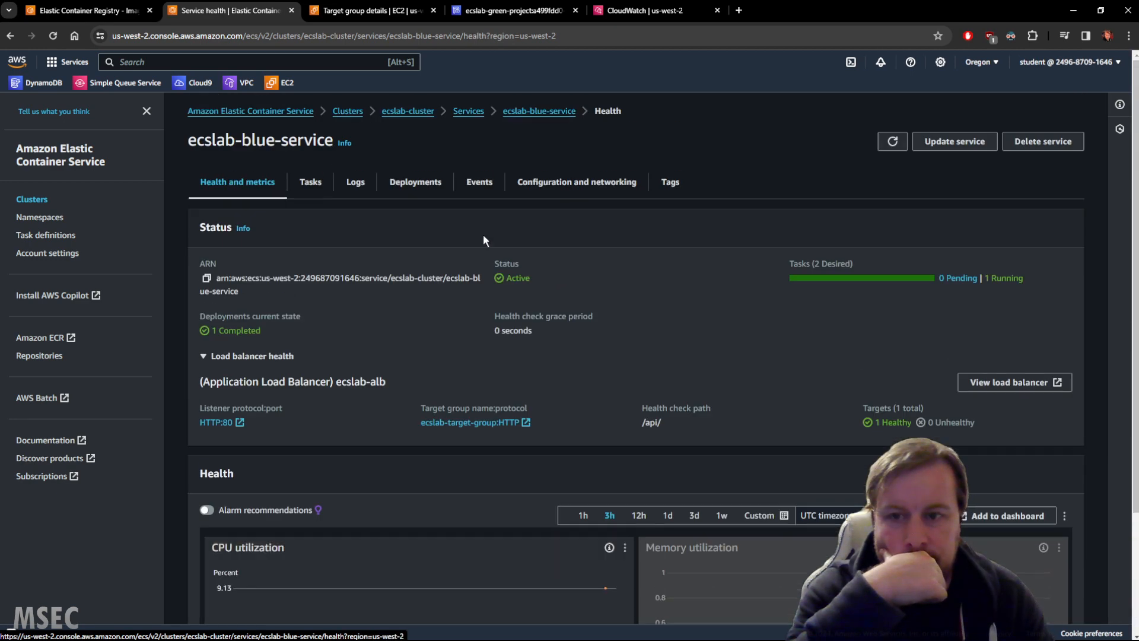
Step: Examine the deployment status of ecslab-blue-service and read its deployment event messages
click(357, 182)
click(397, 184)
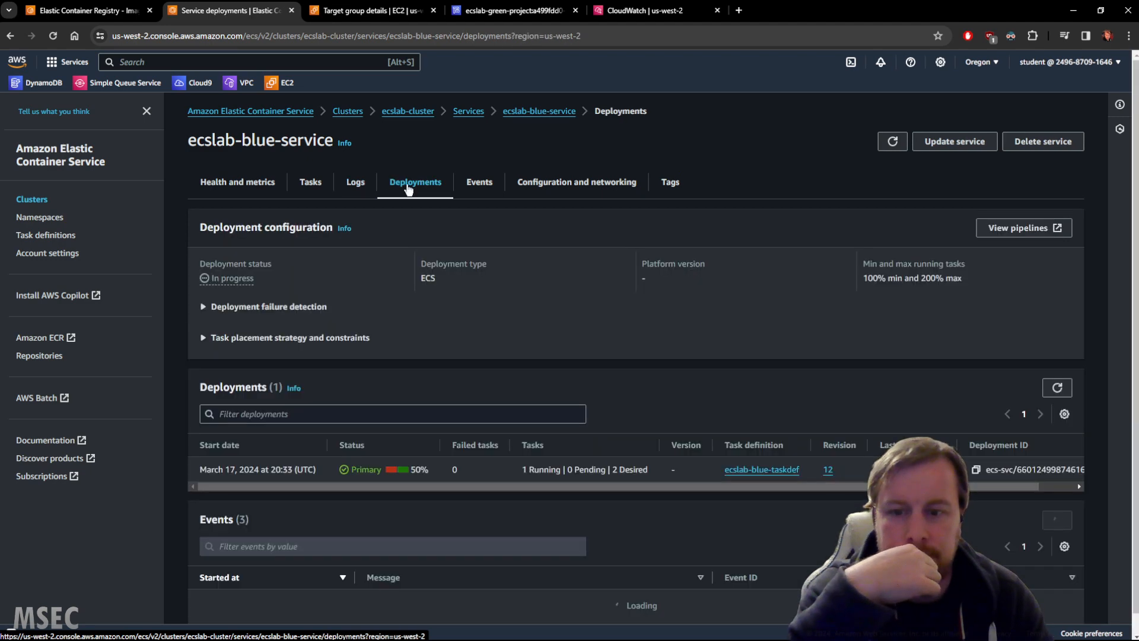
scroll(571, 331, down, 2)
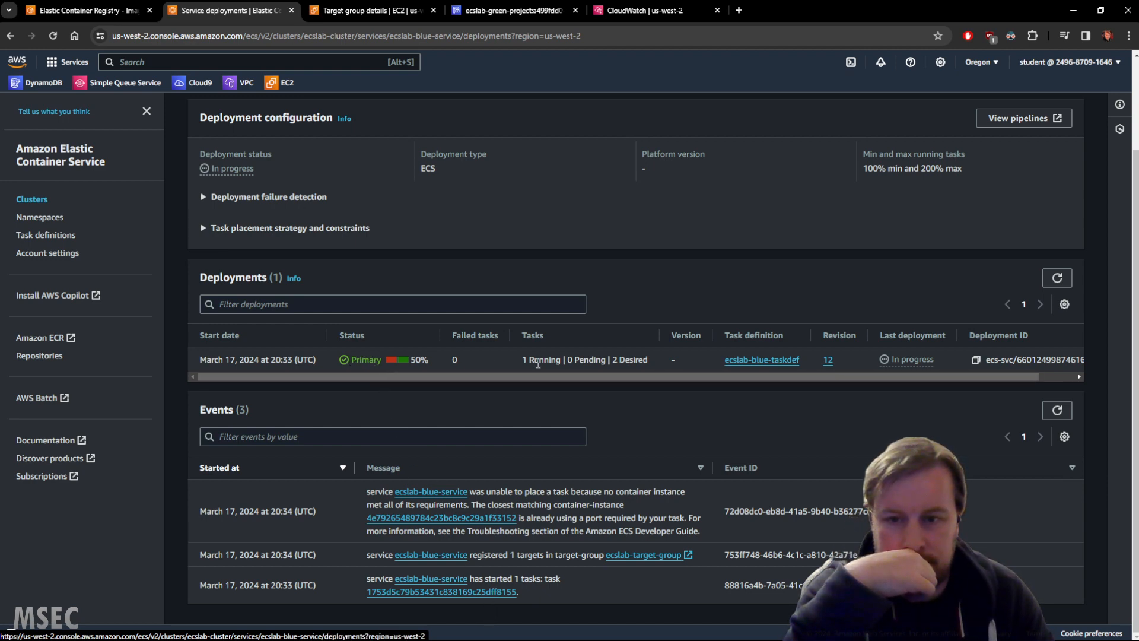
scroll(415, 309, up, 2)
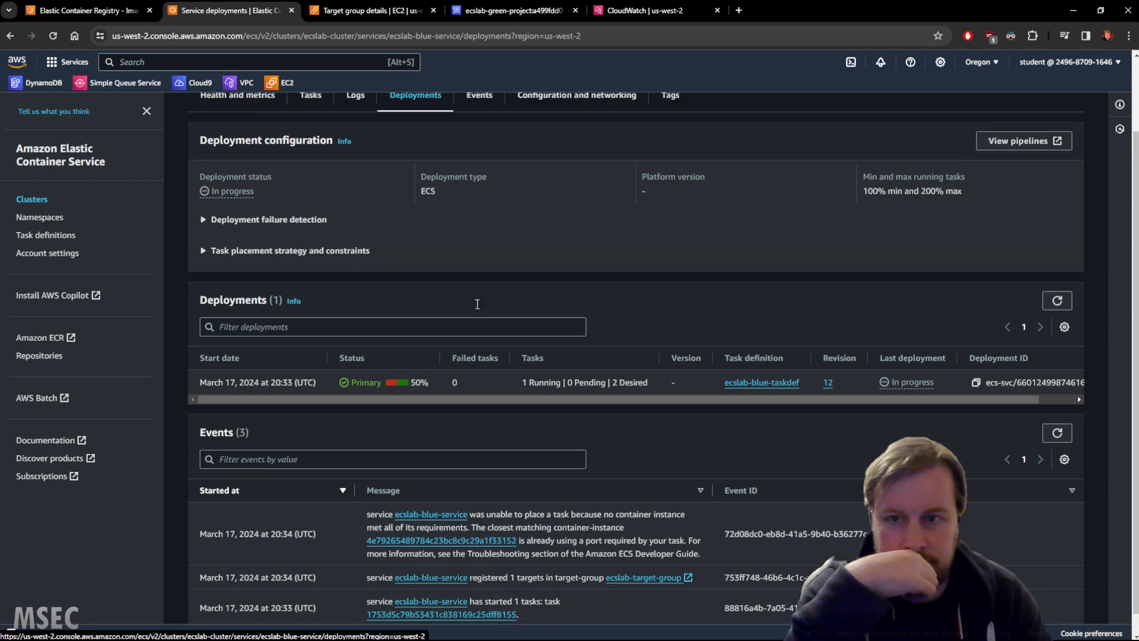
Step: Compare the desired task count of ecslab-blue-service with its task list and view the service events
click(311, 182)
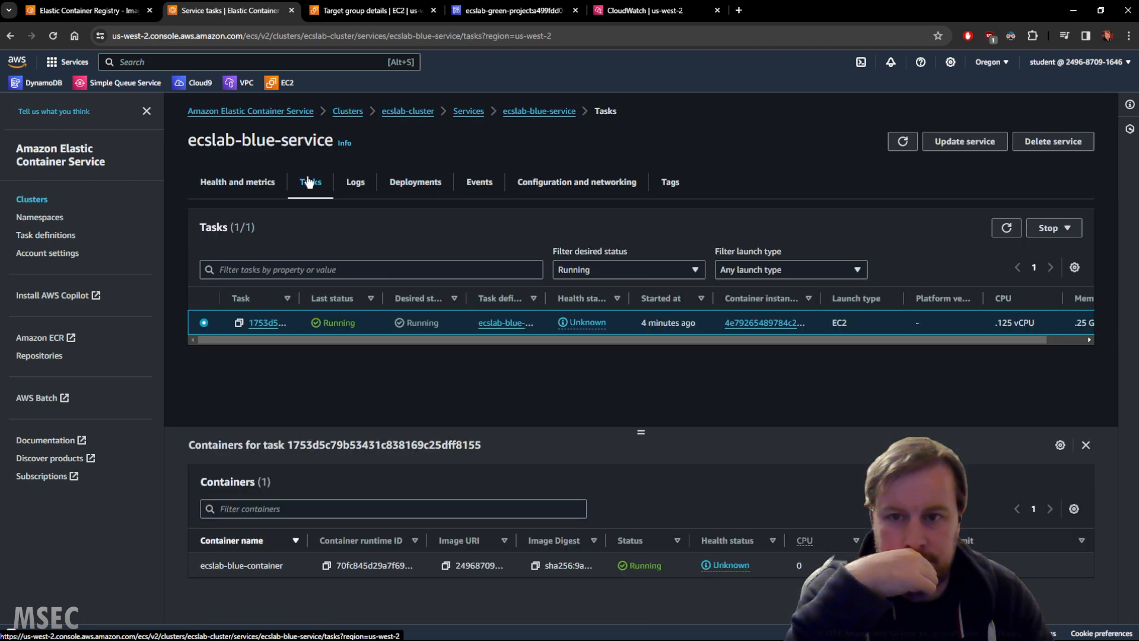
click(241, 185)
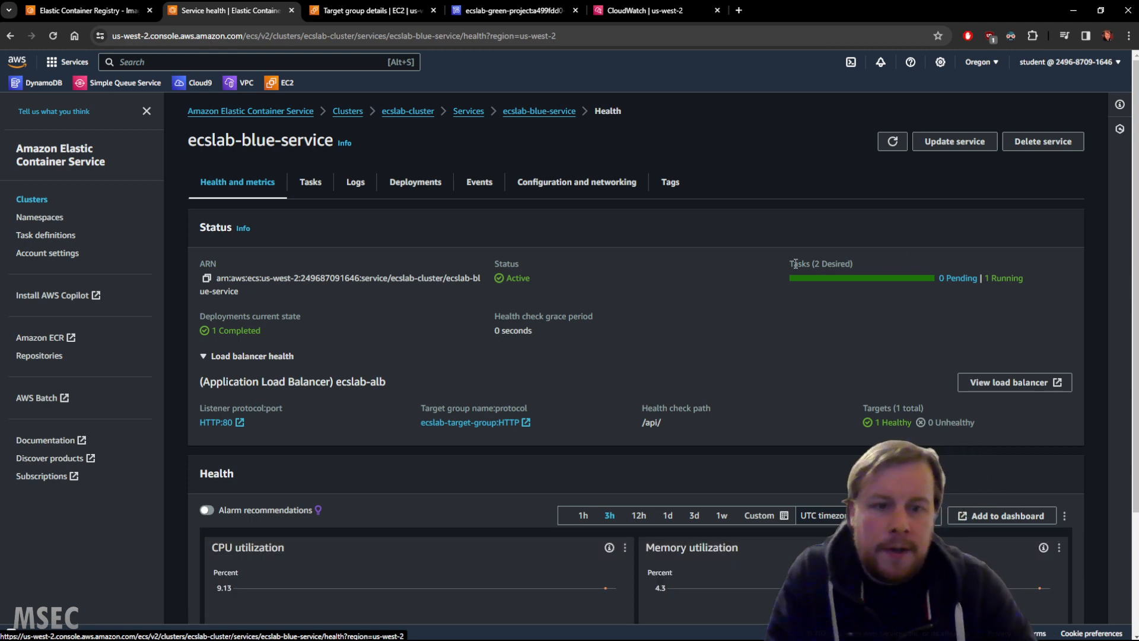
drag(789, 264, 853, 264)
click(308, 183)
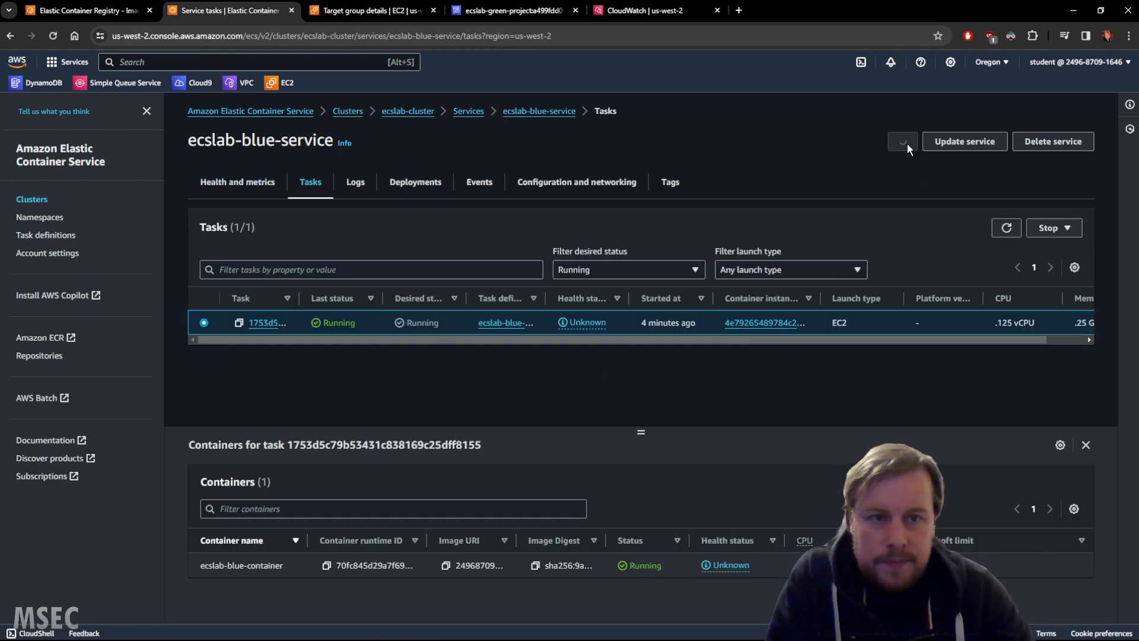
click(480, 182)
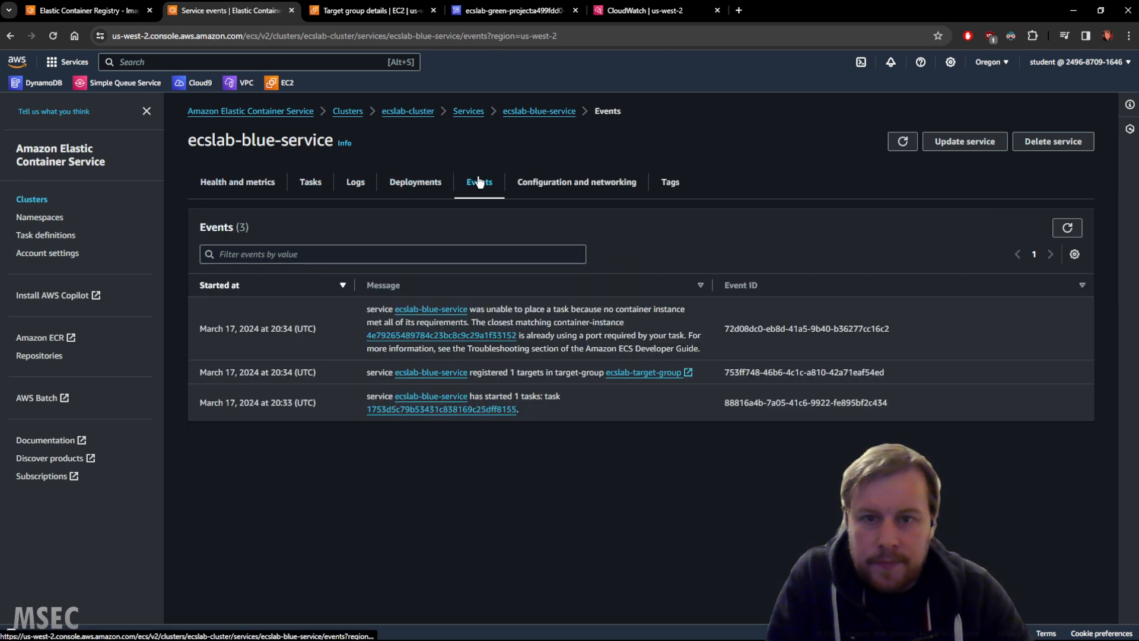
Step: Refresh the ecslab-cluster services list and recheck the registered targets in ecslab-target-group
click(469, 112)
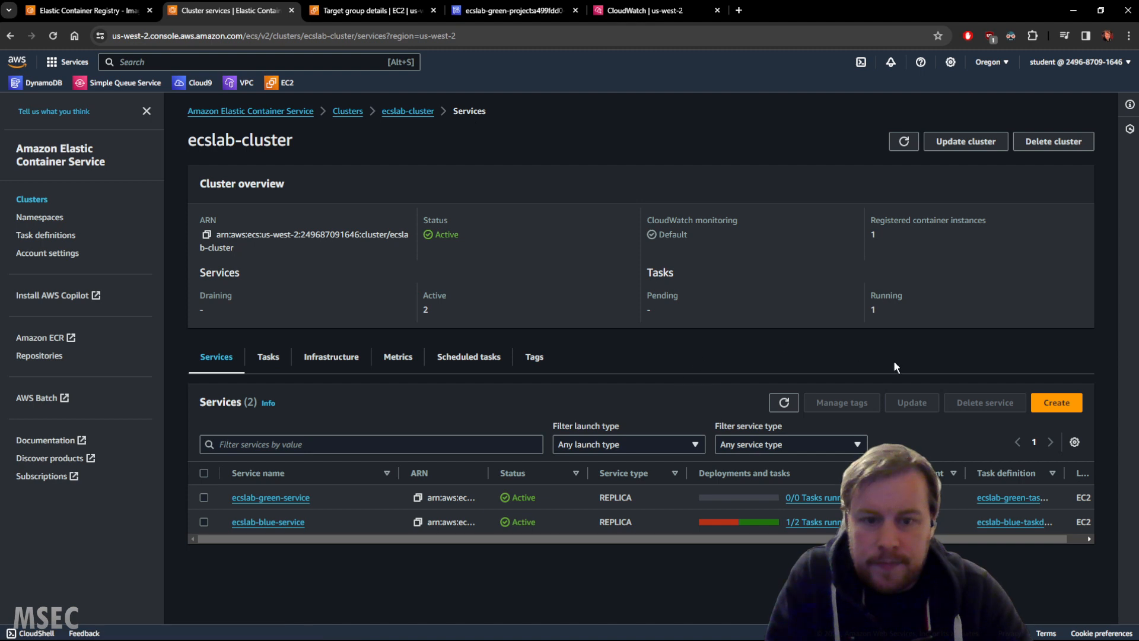
click(783, 402)
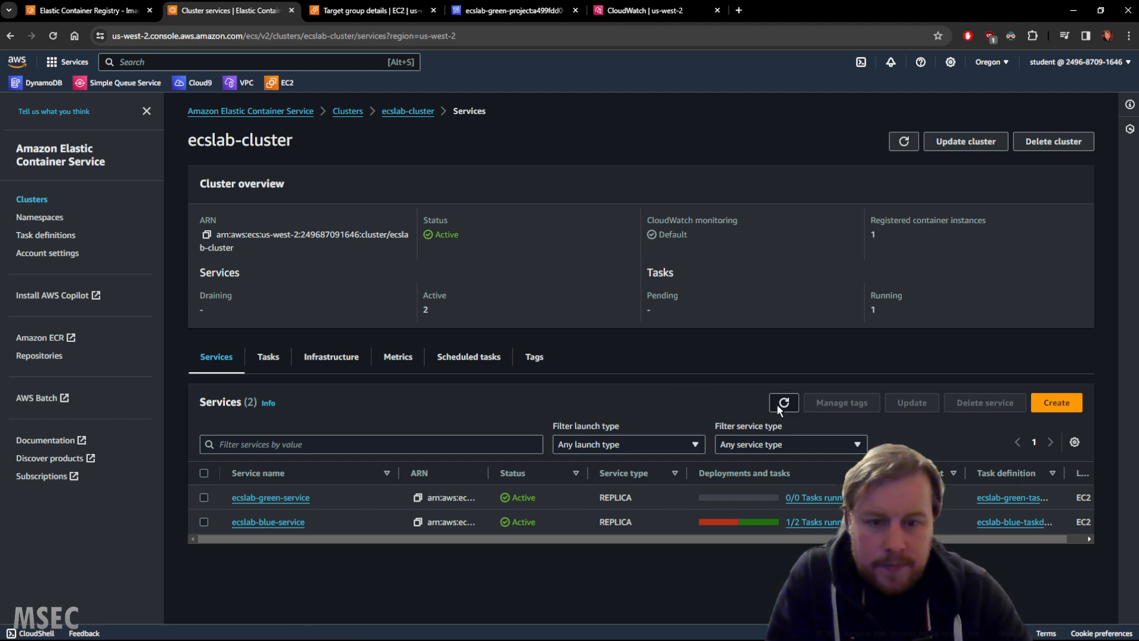
click(368, 10)
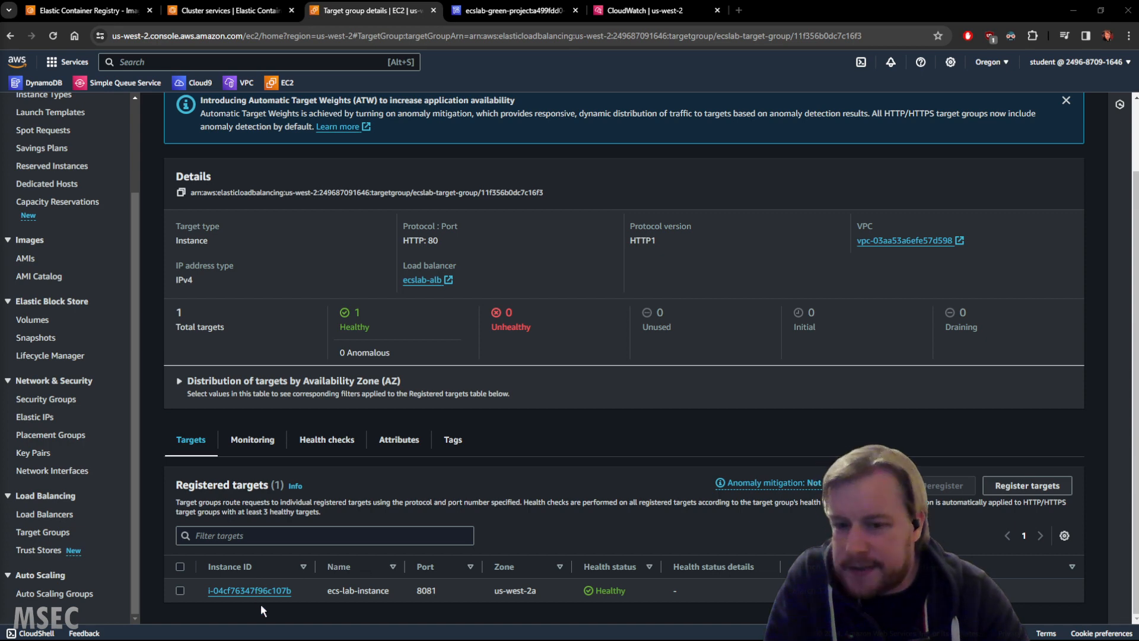
click(882, 485)
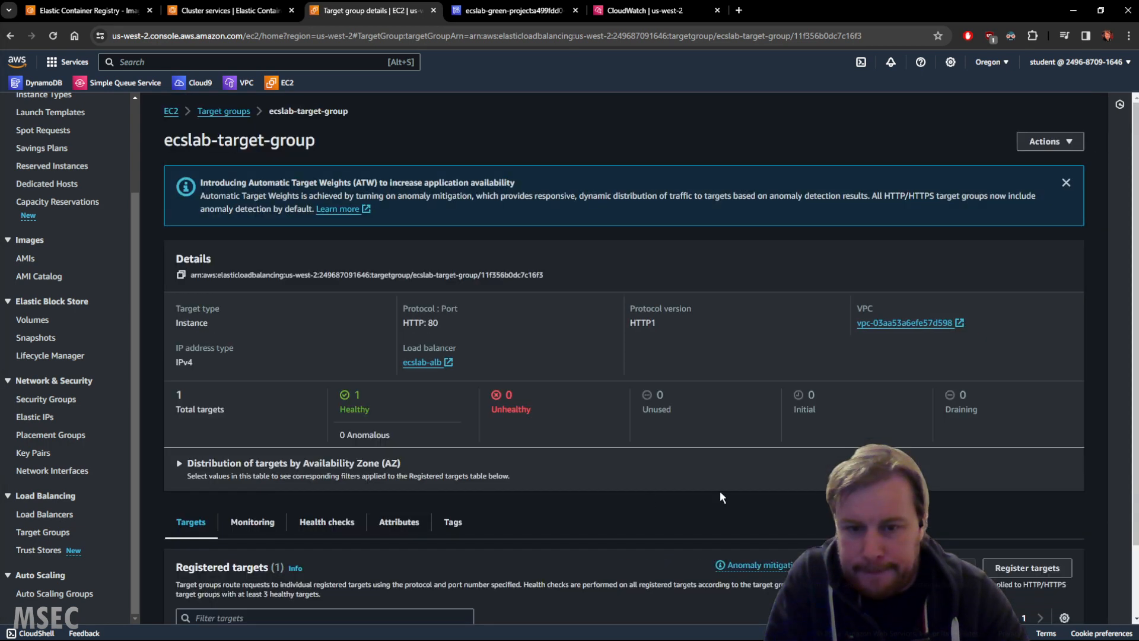
scroll(634, 493, down, 2)
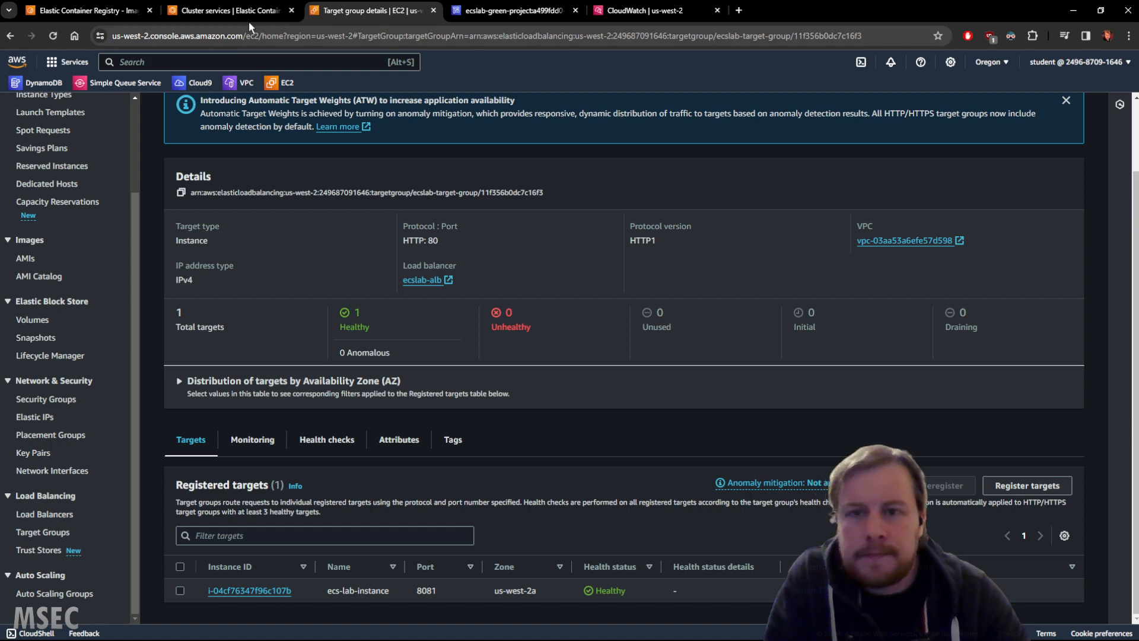
Step: Return to the ecslab-cluster services, refresh them, and reload the ecslab-blue-service task list
click(231, 12)
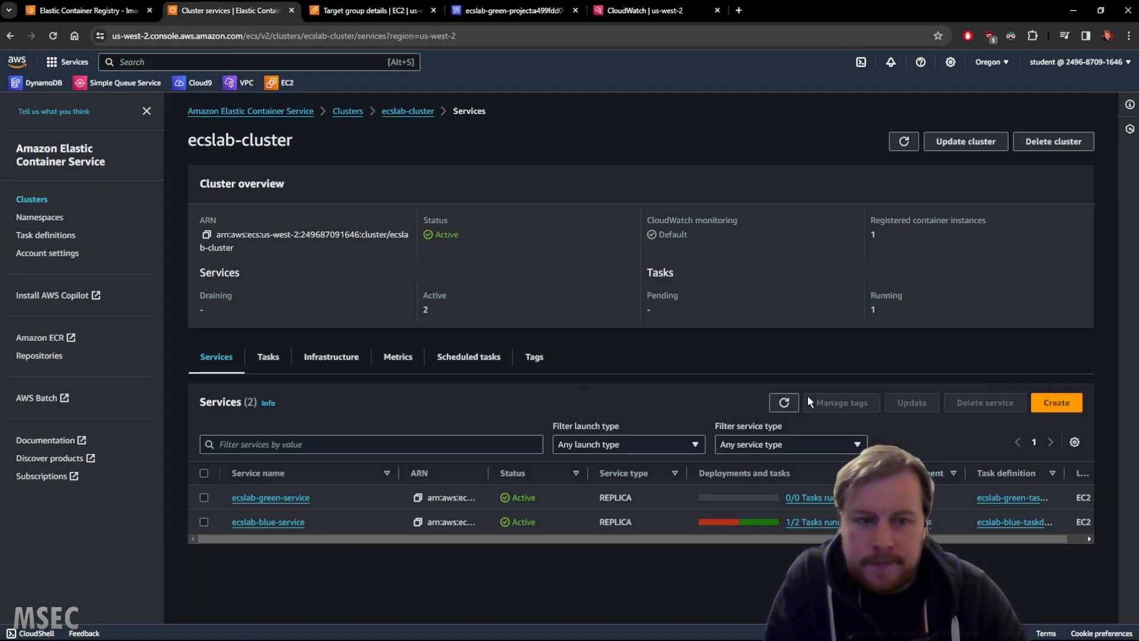
click(780, 402)
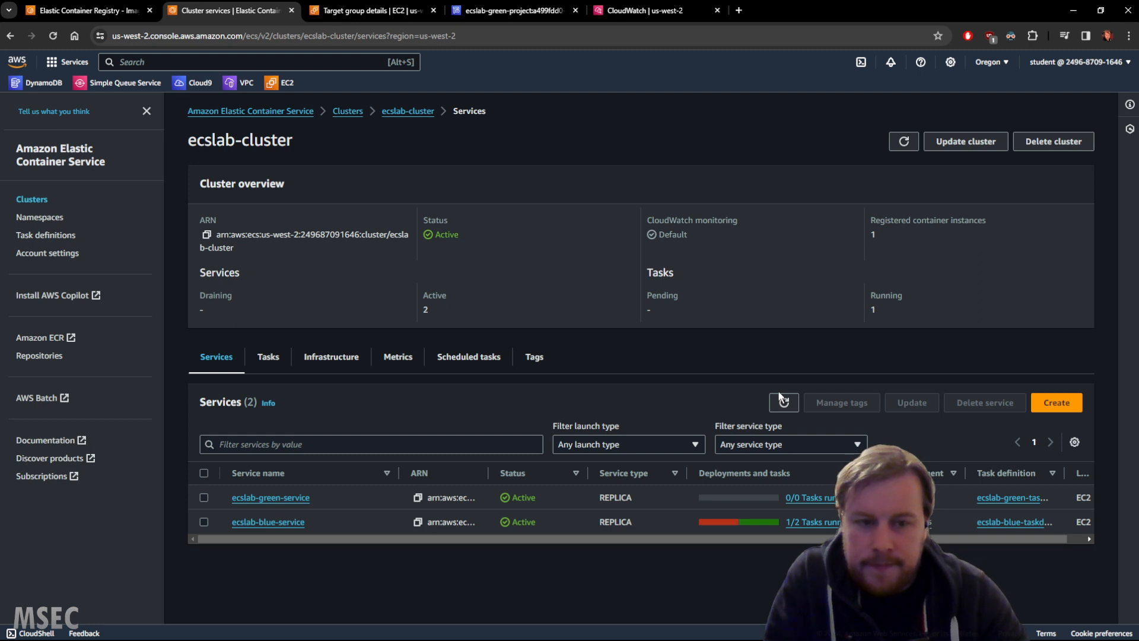
click(811, 523)
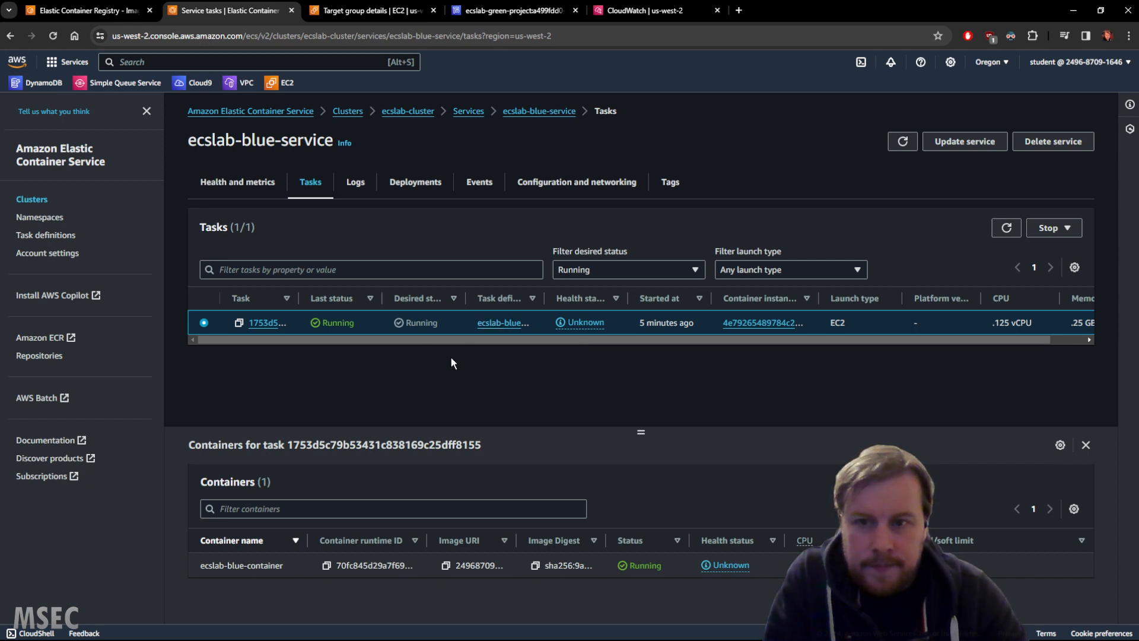
click(1004, 228)
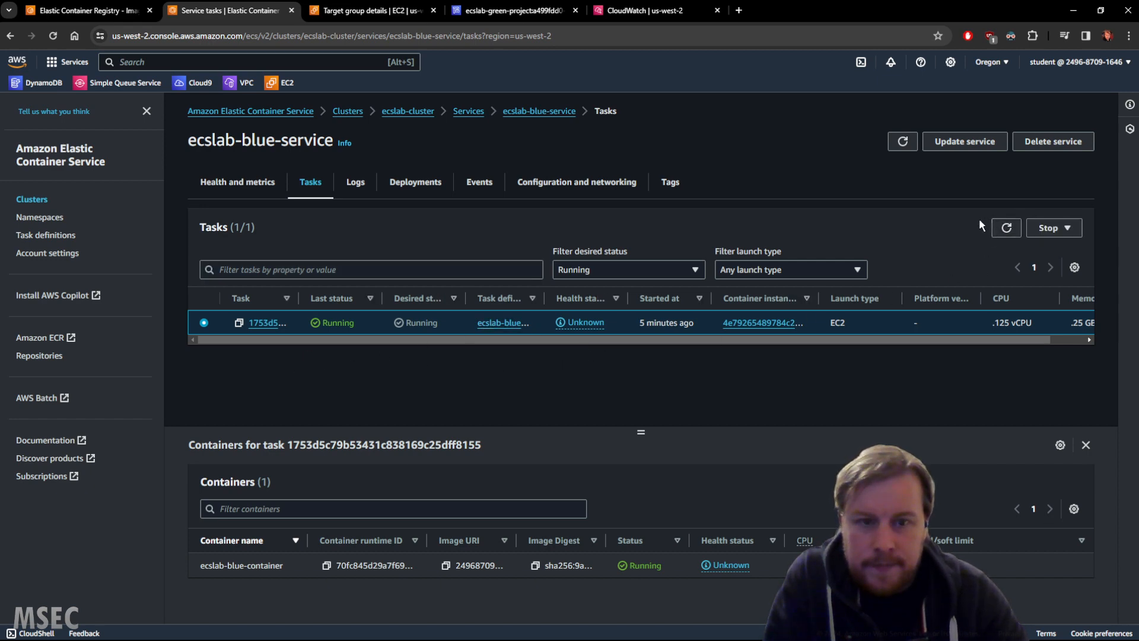
Step: Inspect the configuration and container of the running ecslab-blue-service task, and return to the task list
click(262, 322)
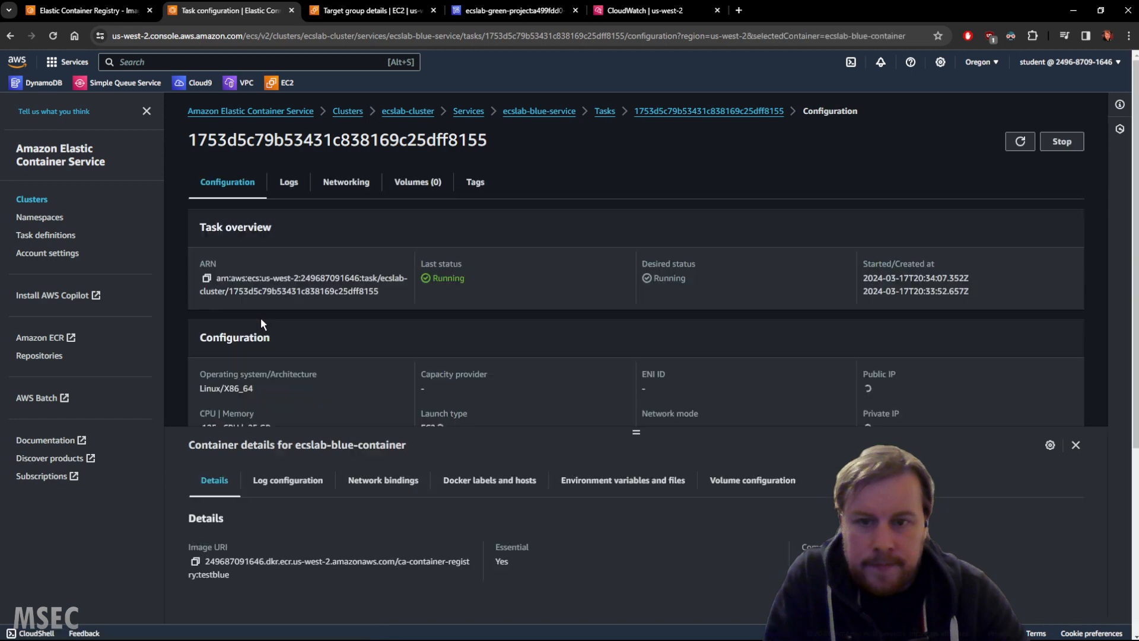
scroll(509, 343, down, 5)
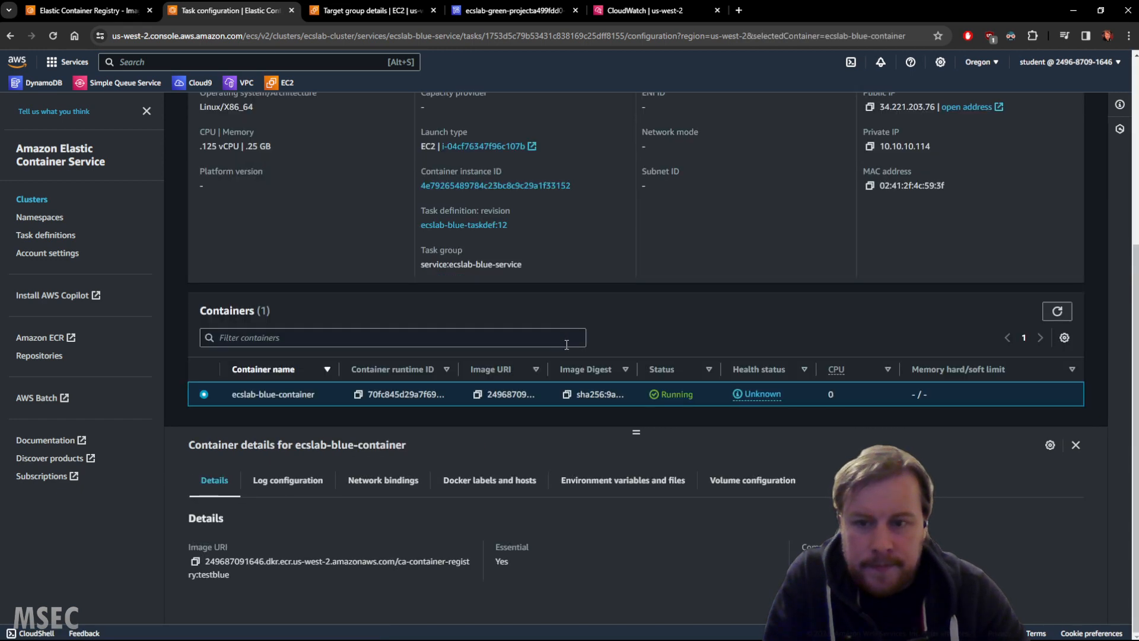
scroll(579, 341, up, 5)
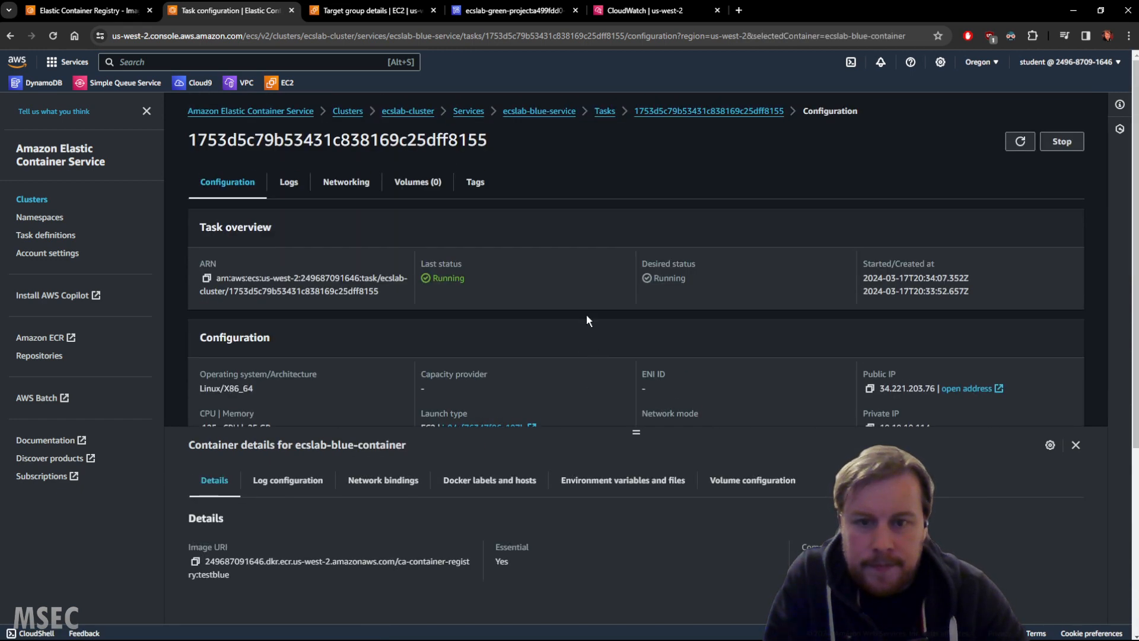
click(10, 36)
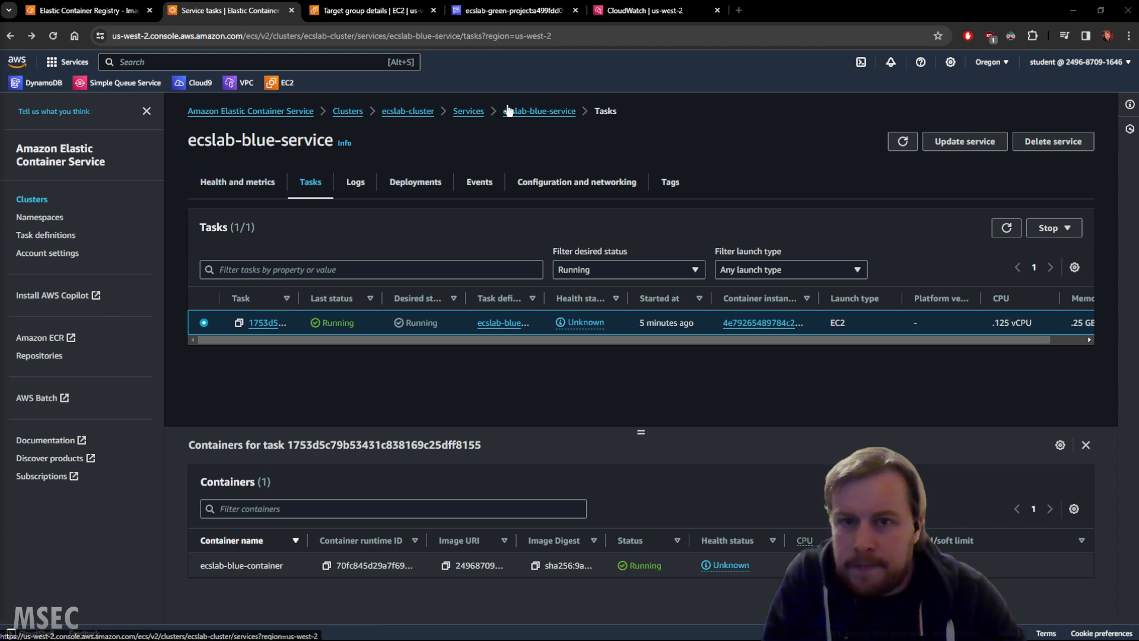
Step: Recheck the deployment state in the cluster's services list and refresh the tasks of ecslab-blue-service
click(469, 111)
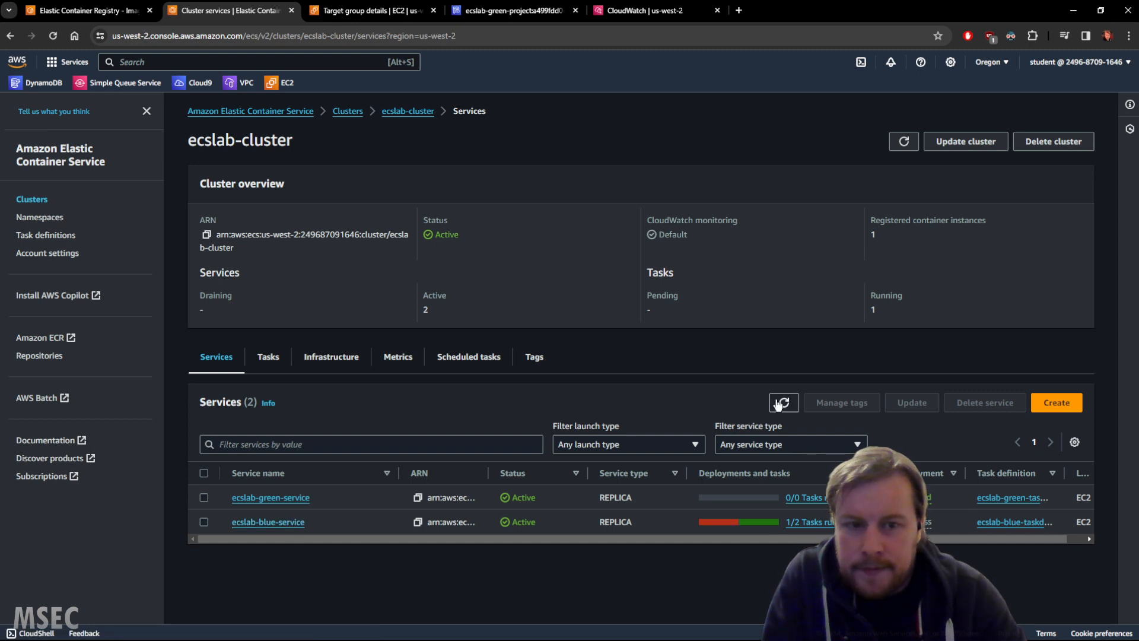
click(813, 522)
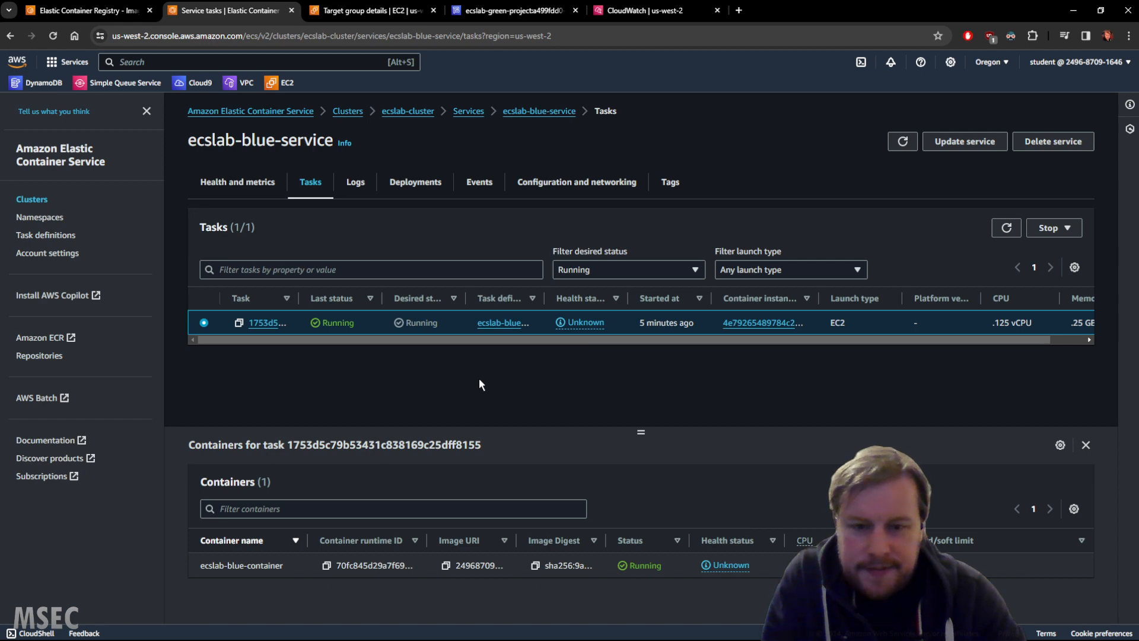
click(1004, 227)
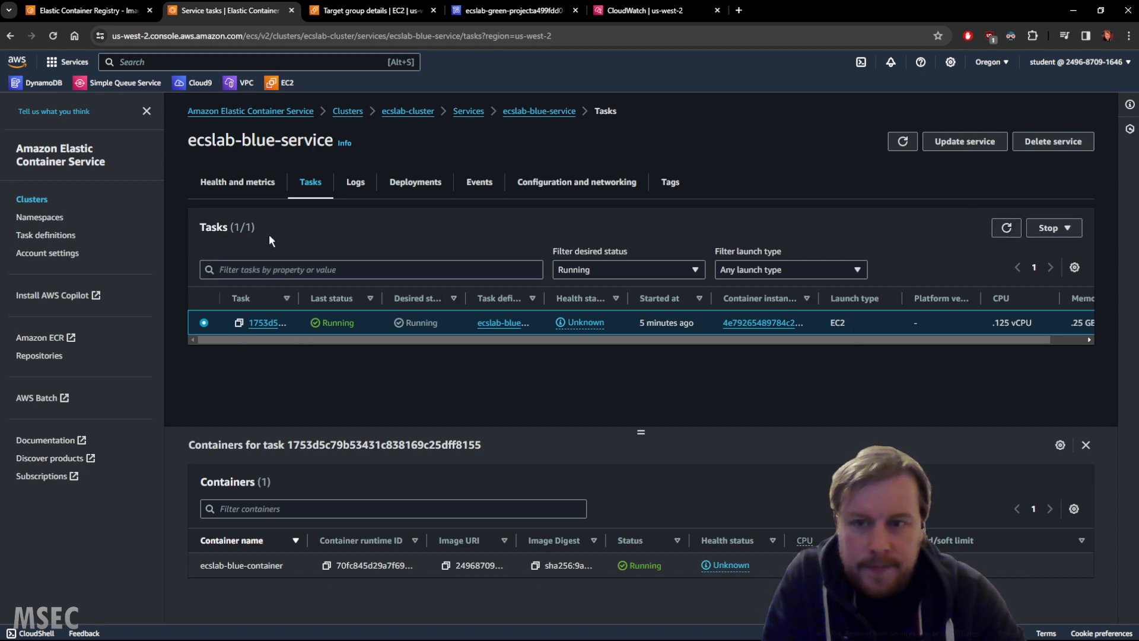
Step: Review the deployment, load balancing and task placement settings in ecslab-blue-service's update form, and leave it without saving
click(958, 144)
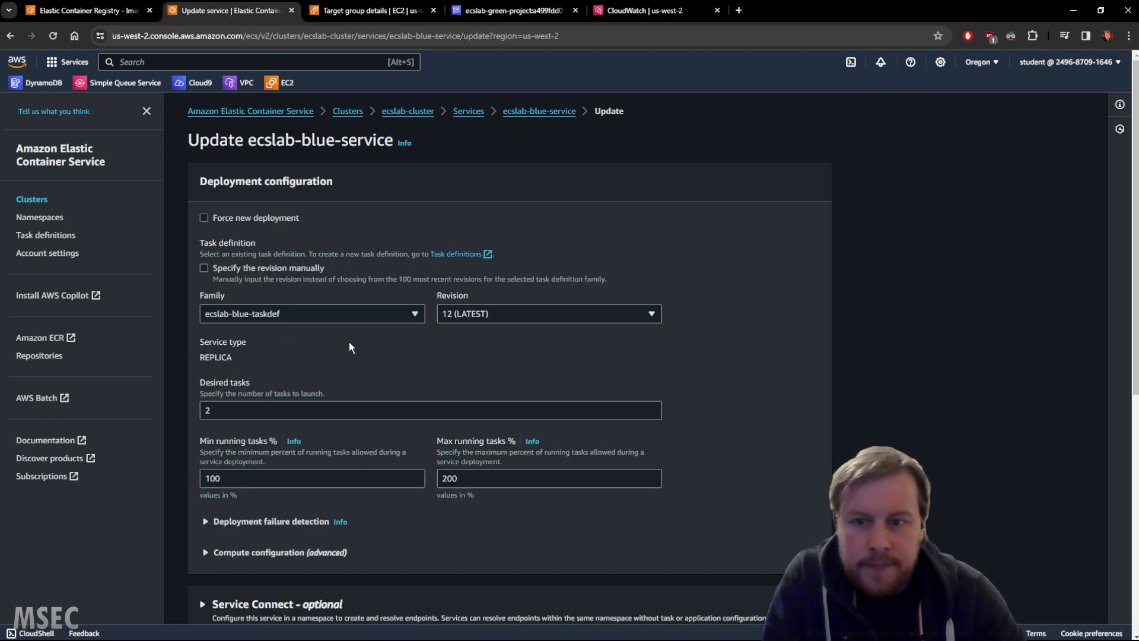
scroll(356, 351, down, 1)
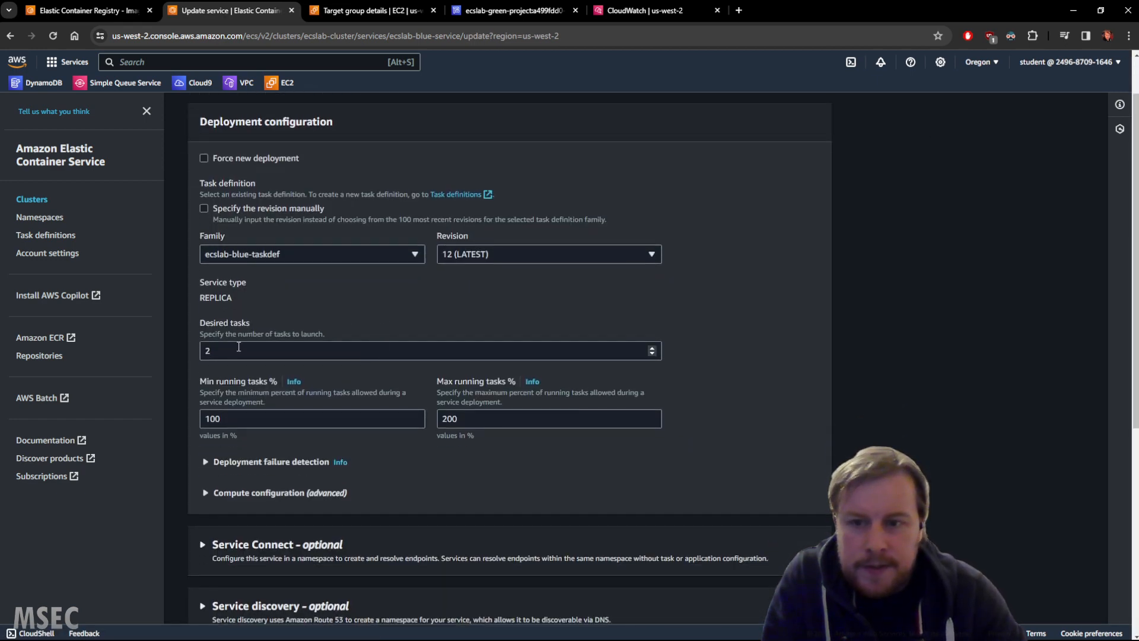
scroll(292, 368, down, 3)
scroll(300, 368, down, 3)
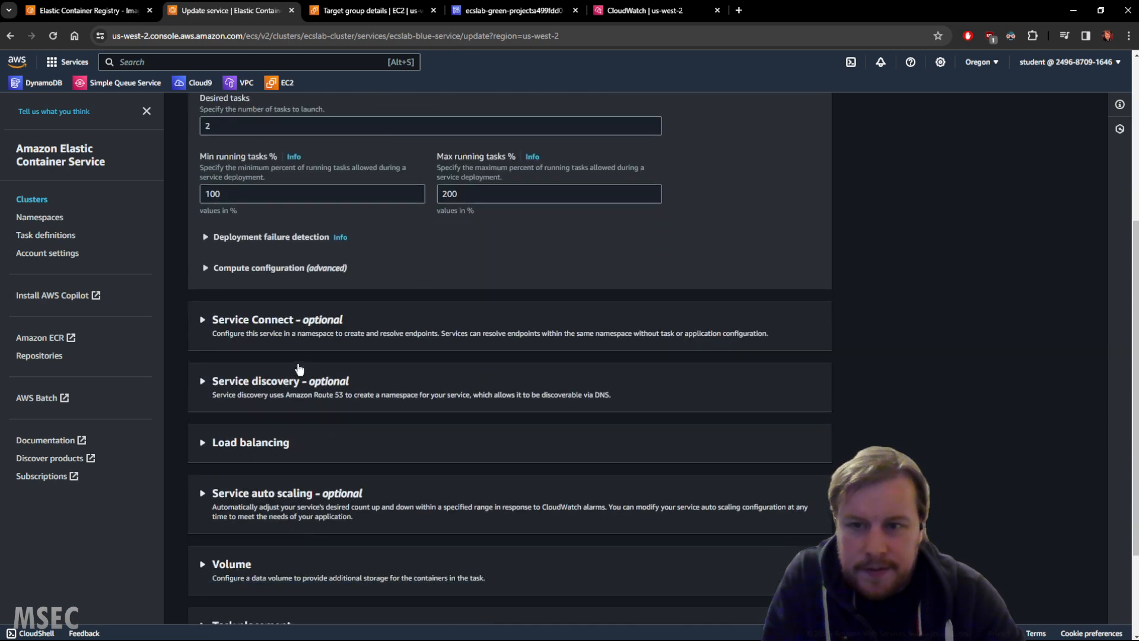
click(205, 307)
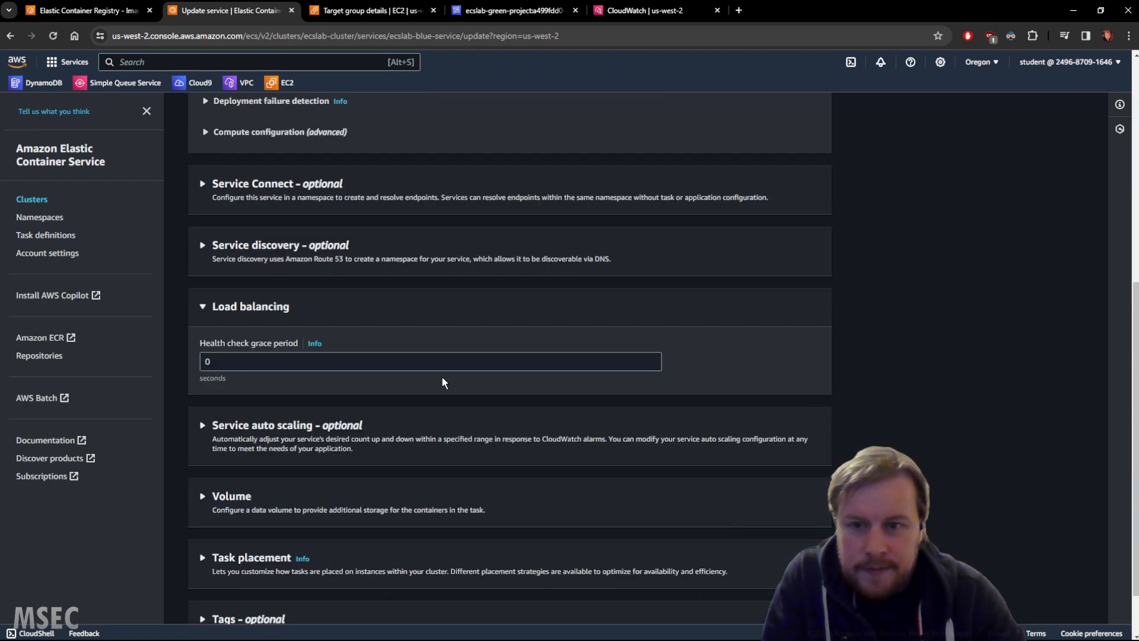
scroll(330, 376, down, 1)
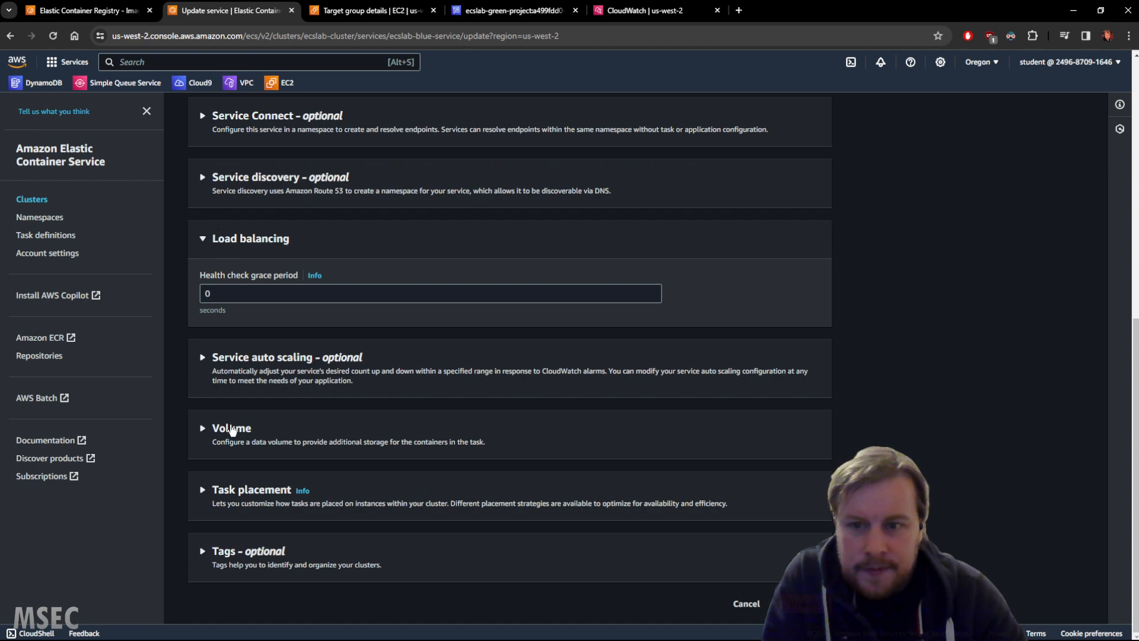
click(207, 489)
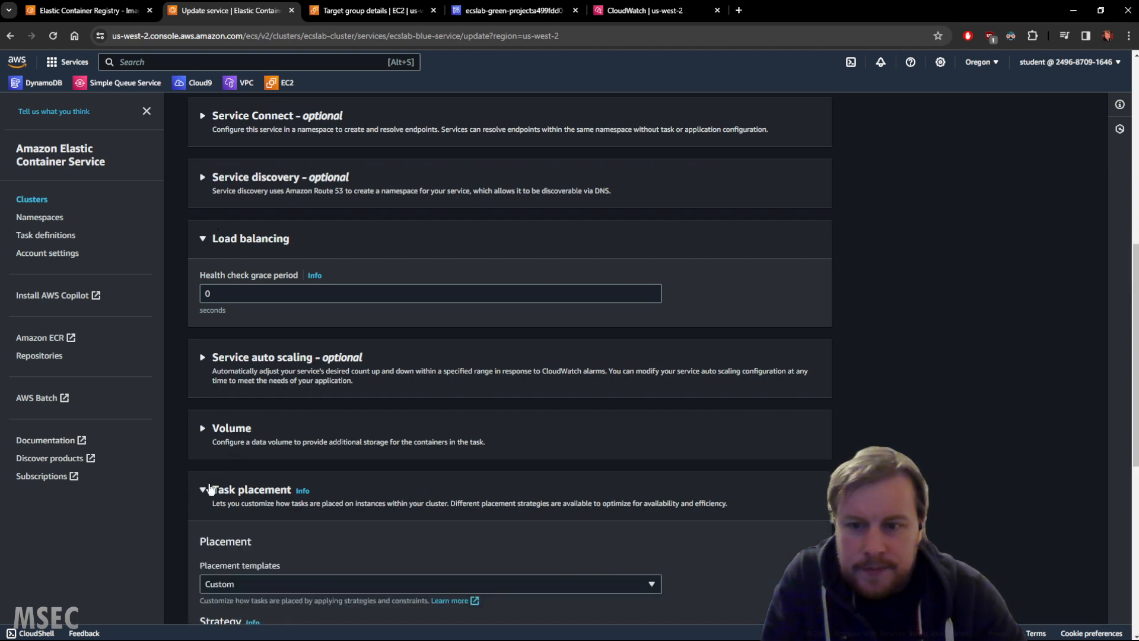
scroll(421, 447, down, 7)
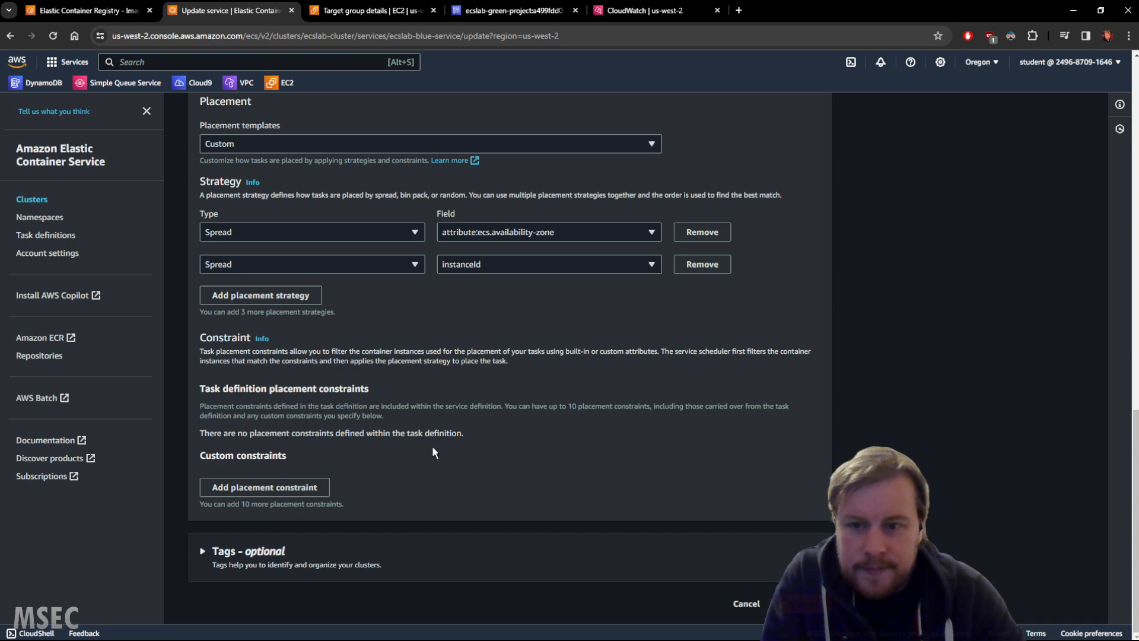
click(749, 601)
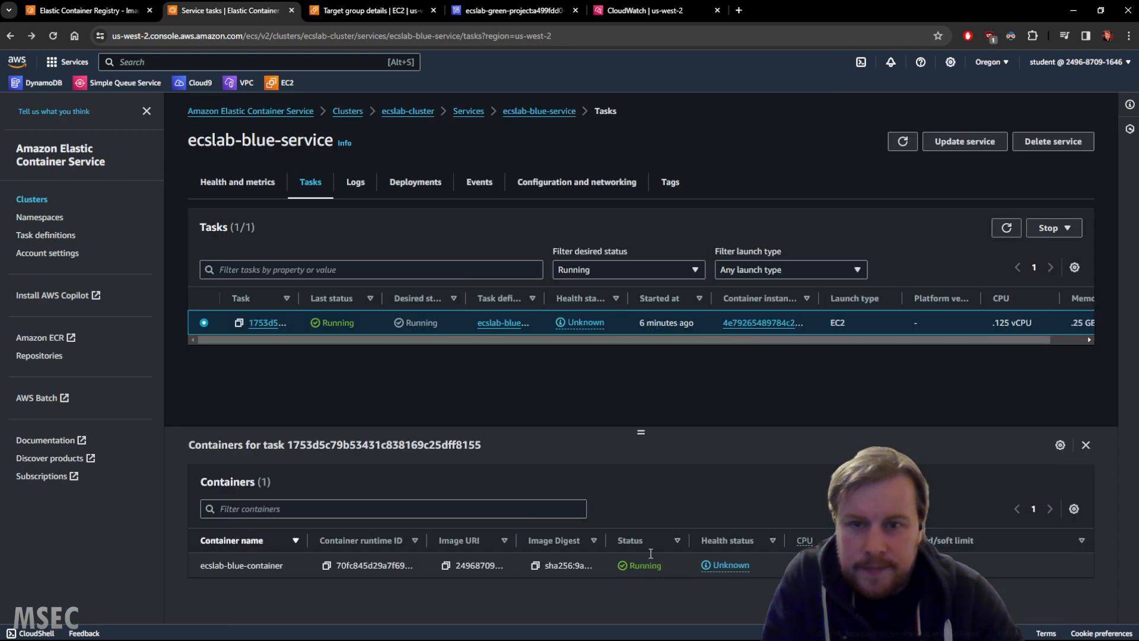
Step: Return to the ecslab-cluster services list and view the tasks of ecslab-green-service
click(520, 112)
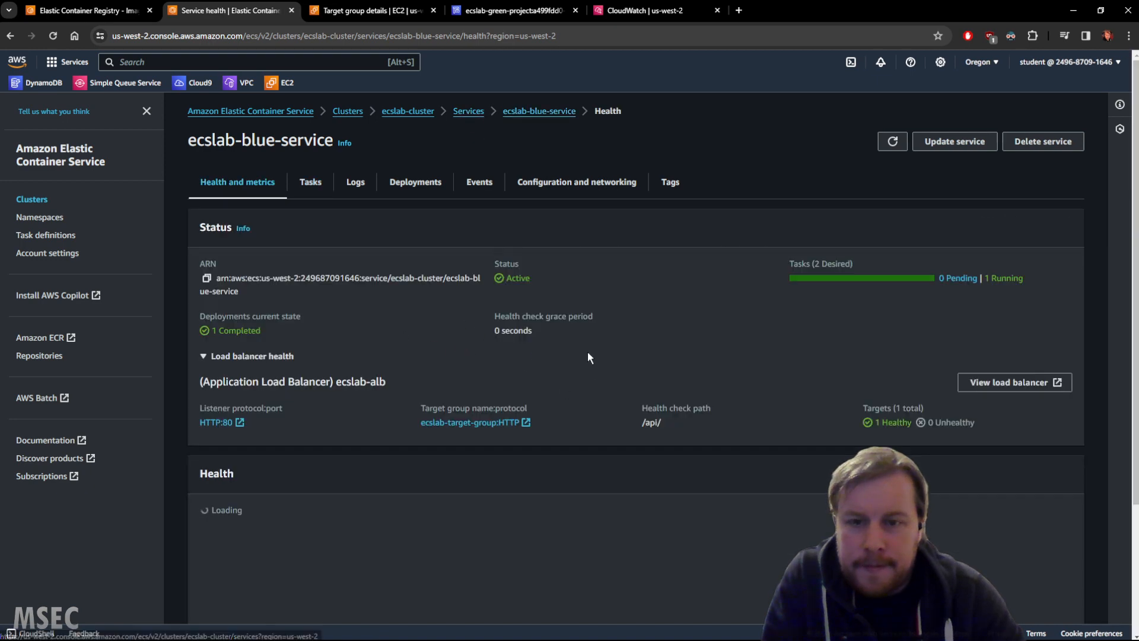
click(475, 112)
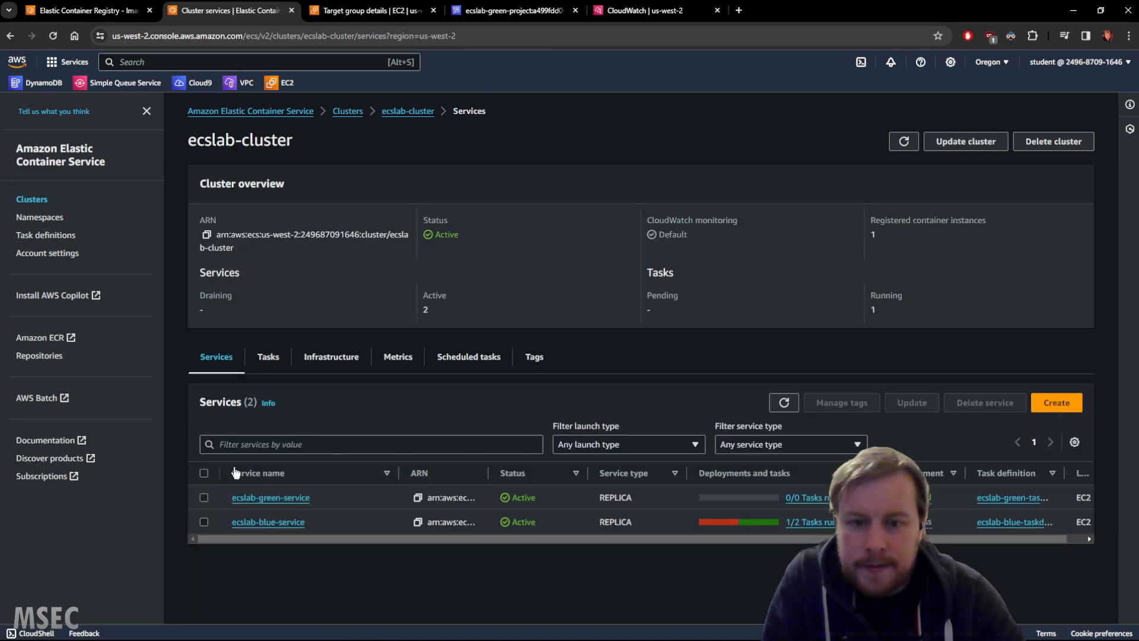
click(254, 497)
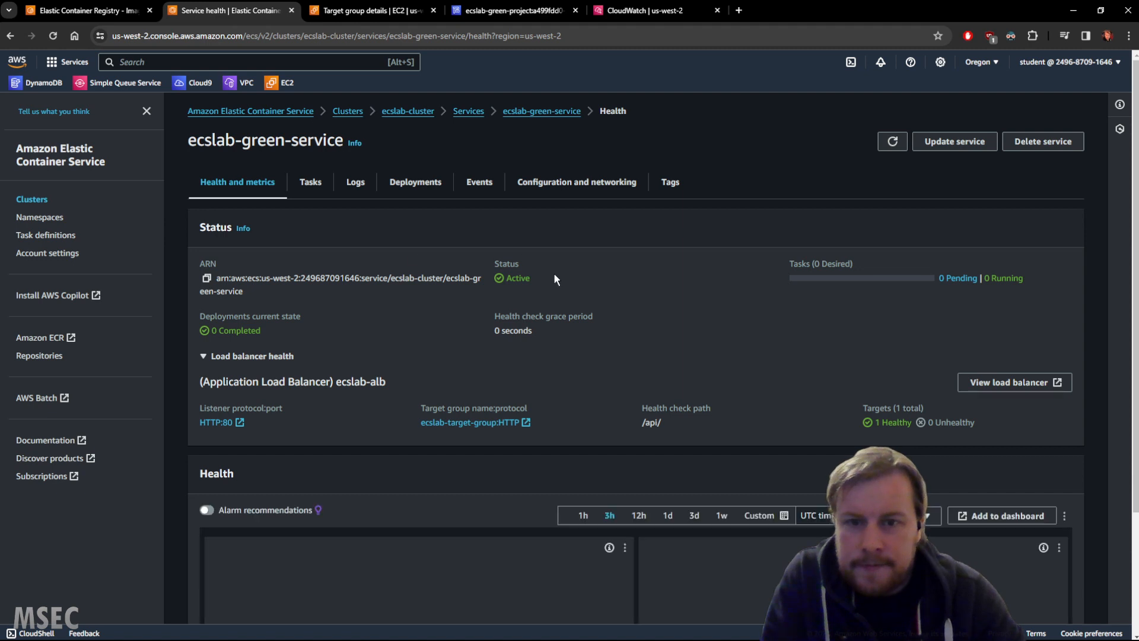
click(313, 184)
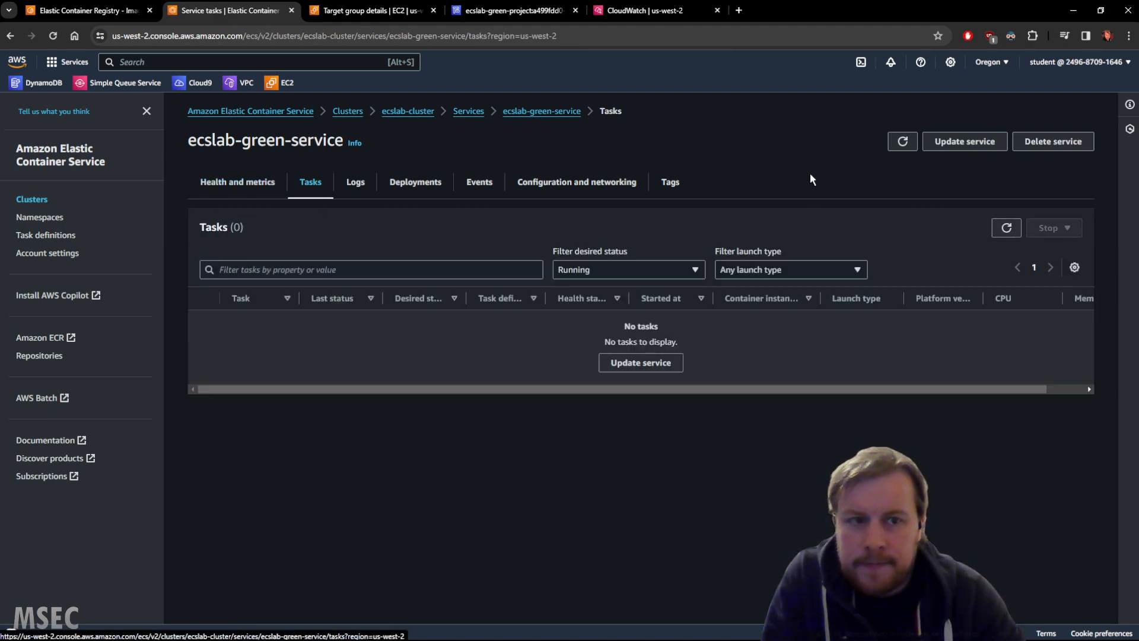
Step: Examine the deployment configuration, load balancing and task placement strategy in ecslab-green-service's update form
click(973, 143)
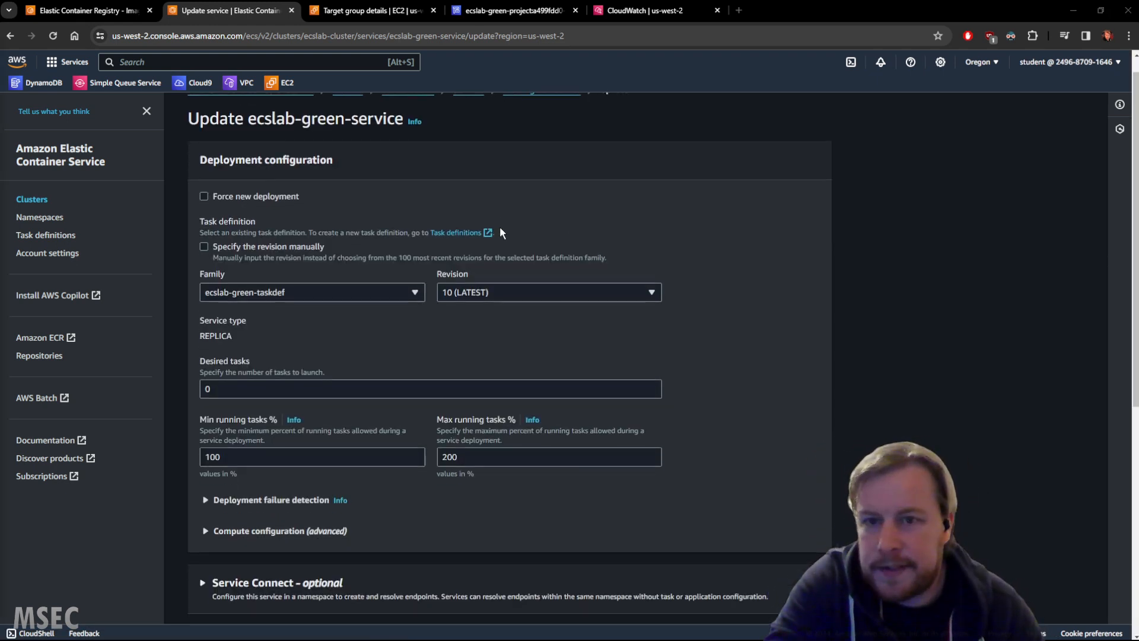
scroll(415, 261, down, 3)
scroll(396, 267, up, 3)
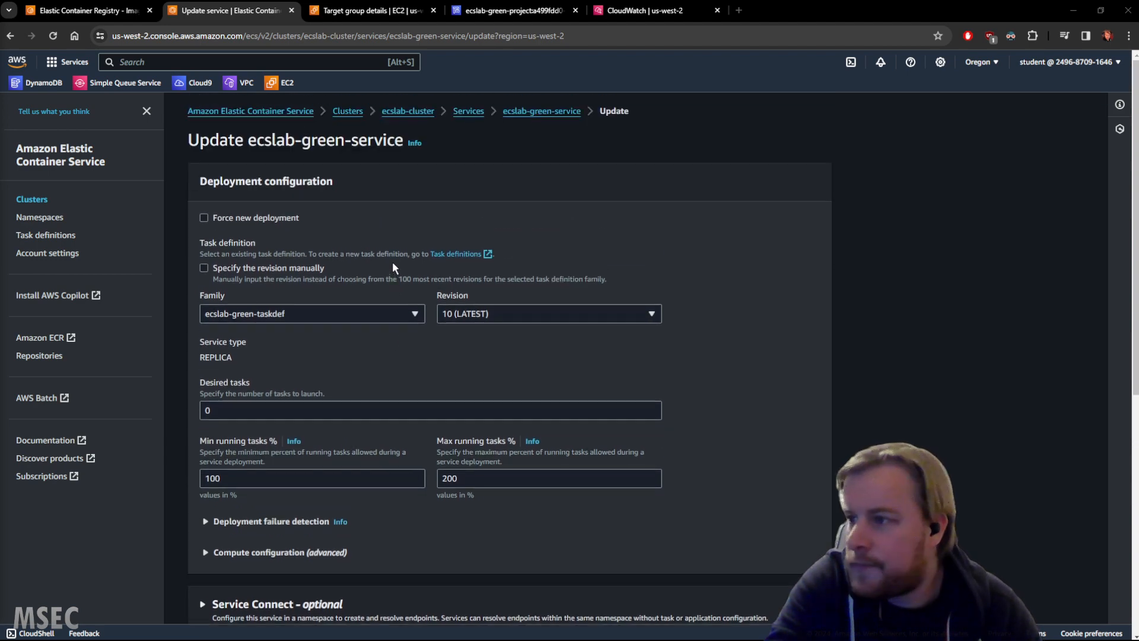
scroll(393, 267, down, 1)
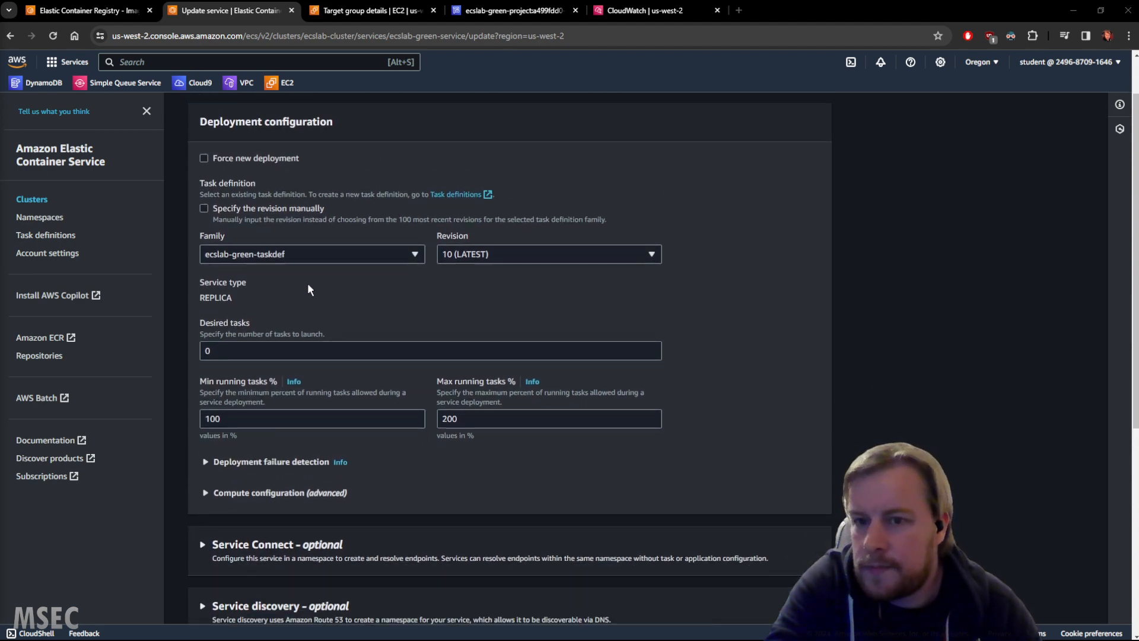
scroll(307, 288, down, 2)
scroll(310, 284, down, 3)
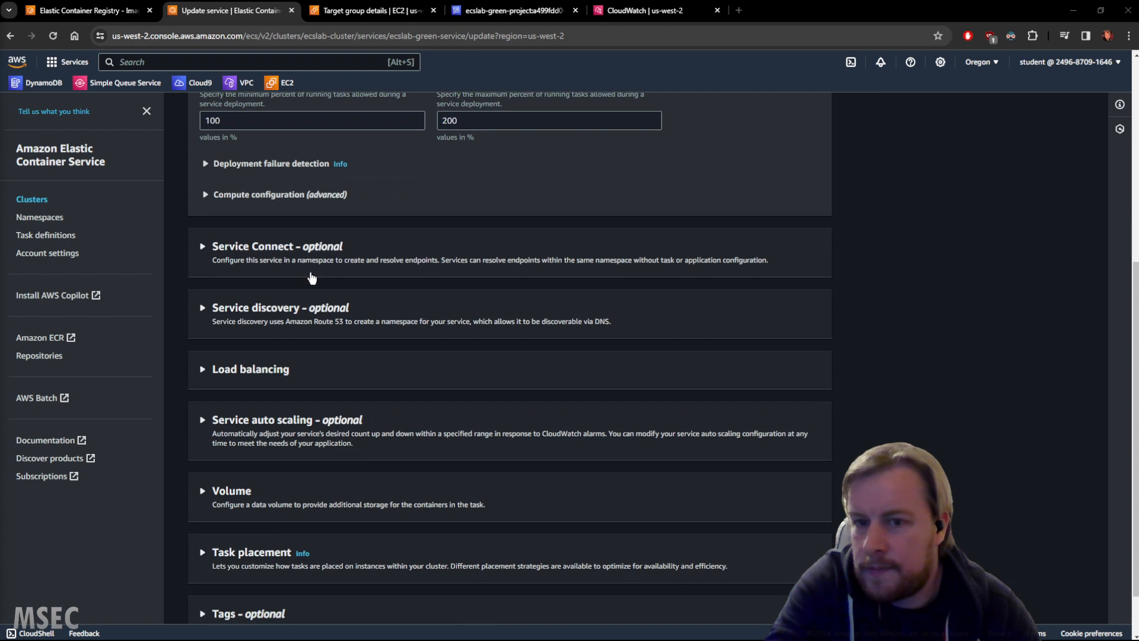
click(240, 373)
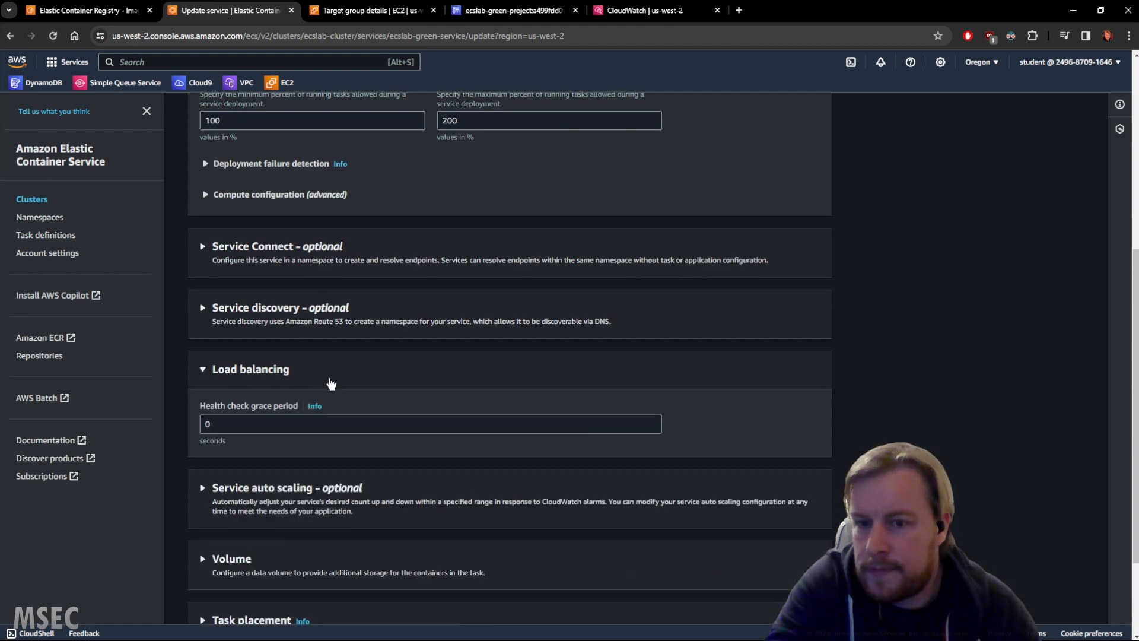
click(204, 371)
scroll(379, 389, down, 1)
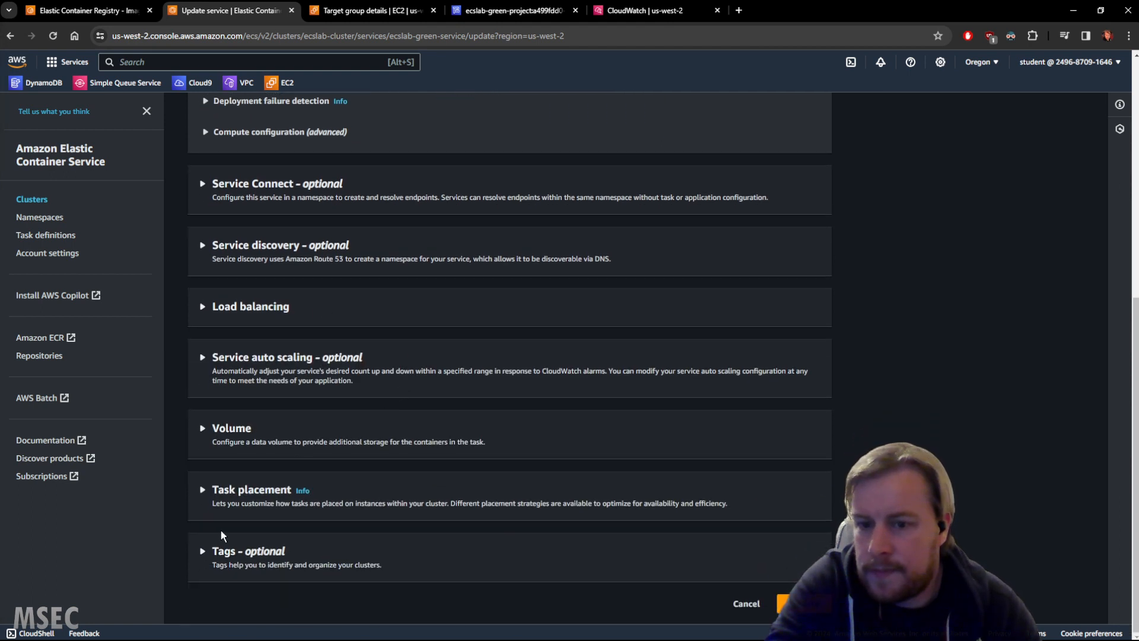
click(205, 492)
scroll(274, 487, down, 7)
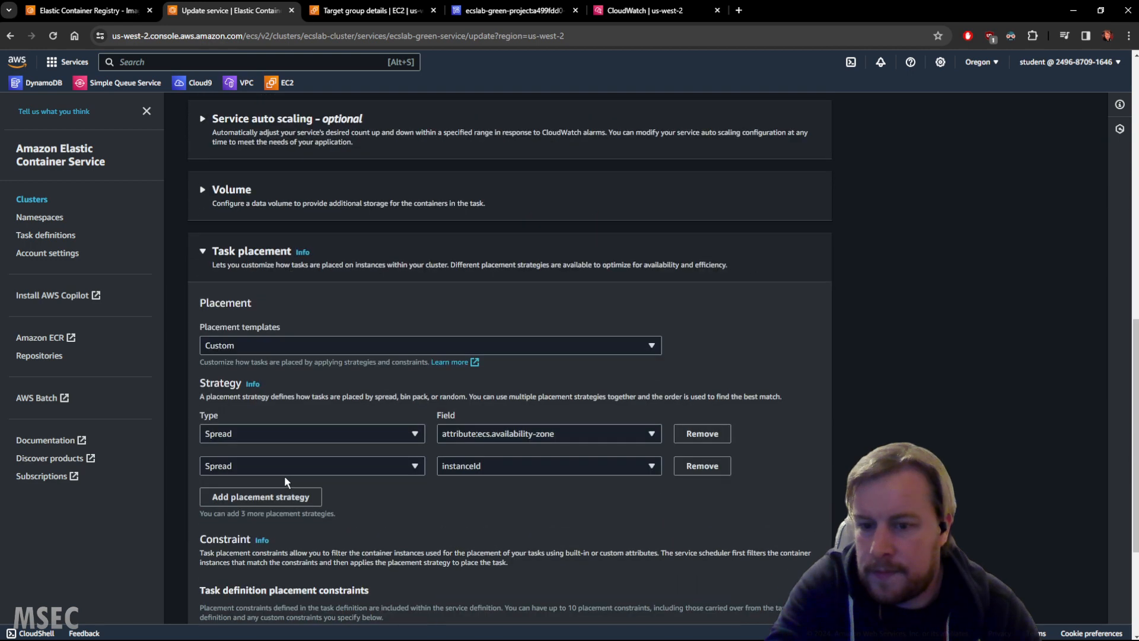
Step: Check the auto scaling, service discovery and Service Connect sections for ecslab-green-service, recheck its task placement, and cancel the update
scroll(362, 451, up, 7)
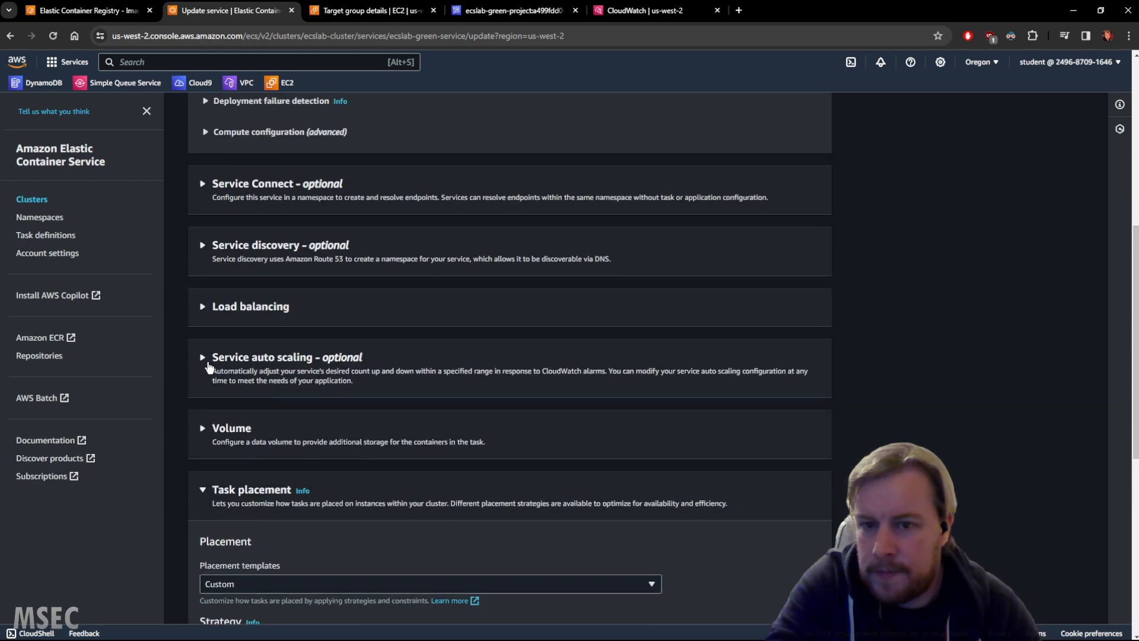
click(200, 357)
click(202, 245)
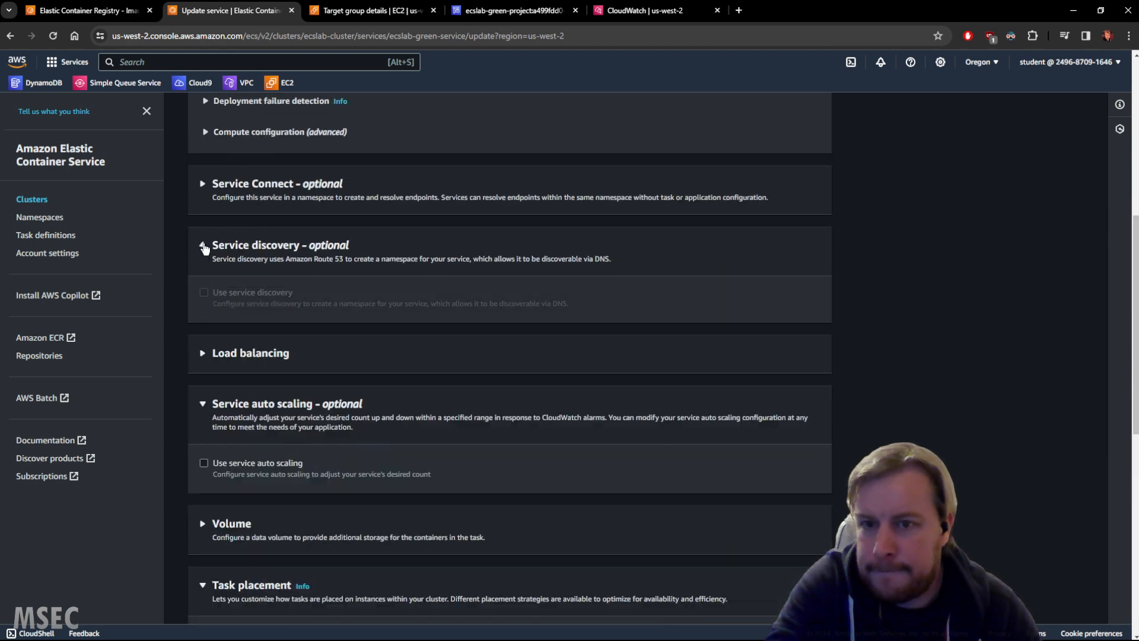
scroll(204, 246, up, 3)
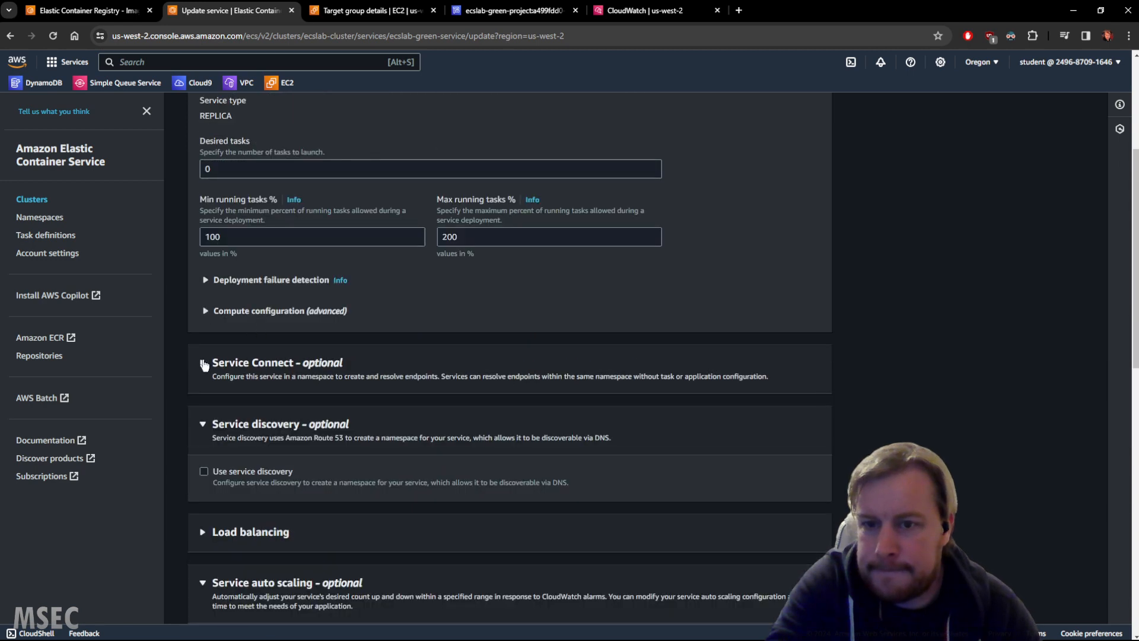
click(203, 363)
scroll(234, 343, up, 4)
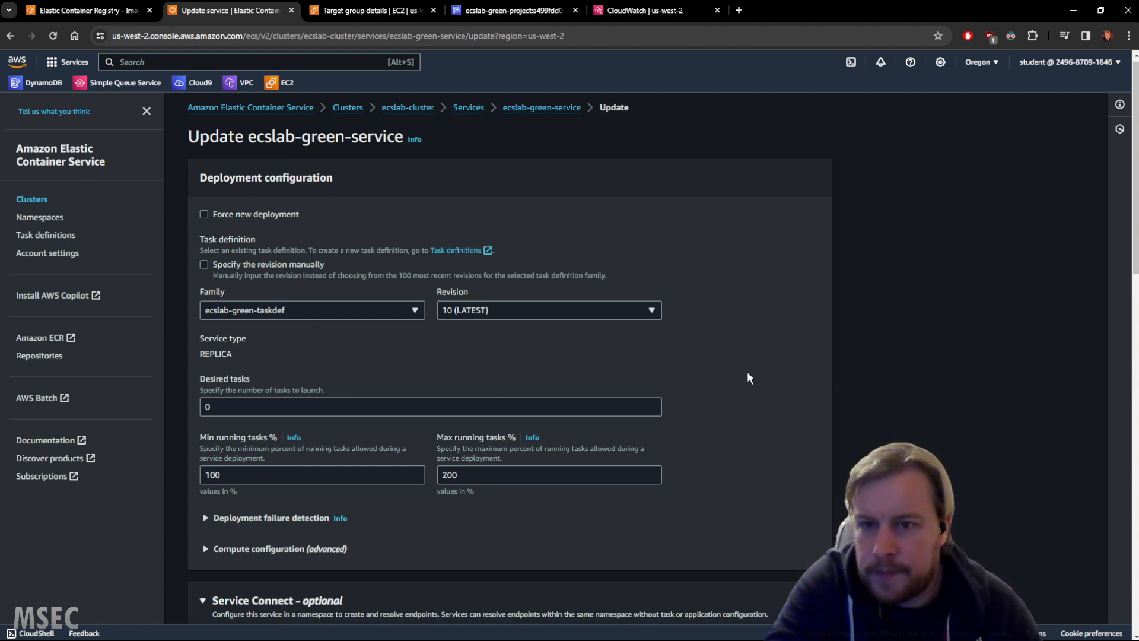
scroll(748, 374, down, 3)
scroll(749, 378, down, 14)
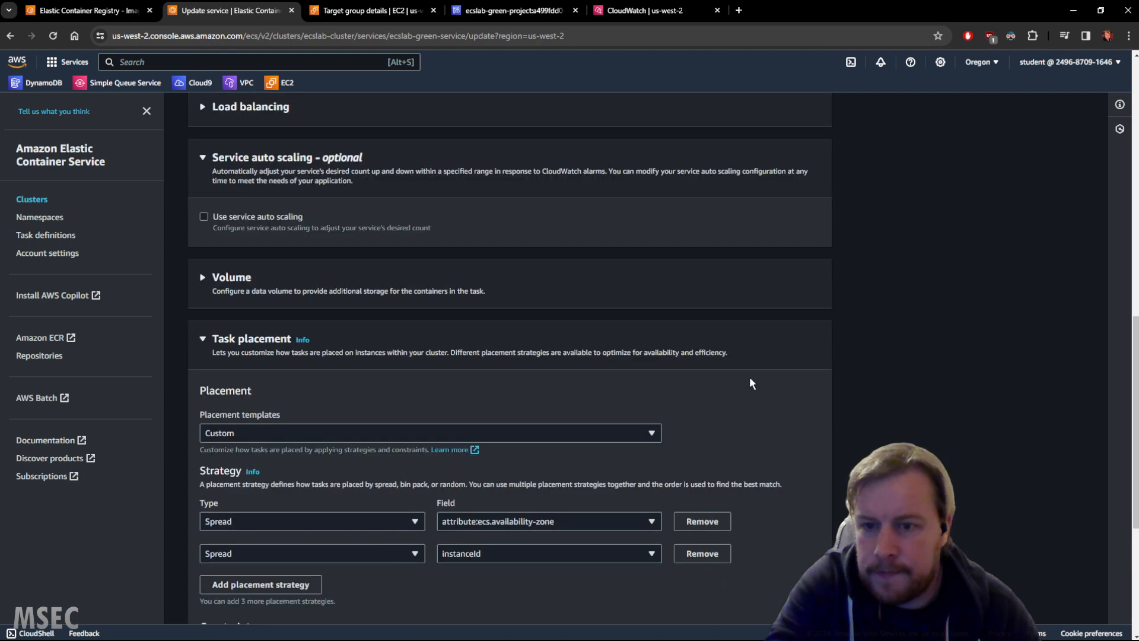
scroll(750, 377, up, 2)
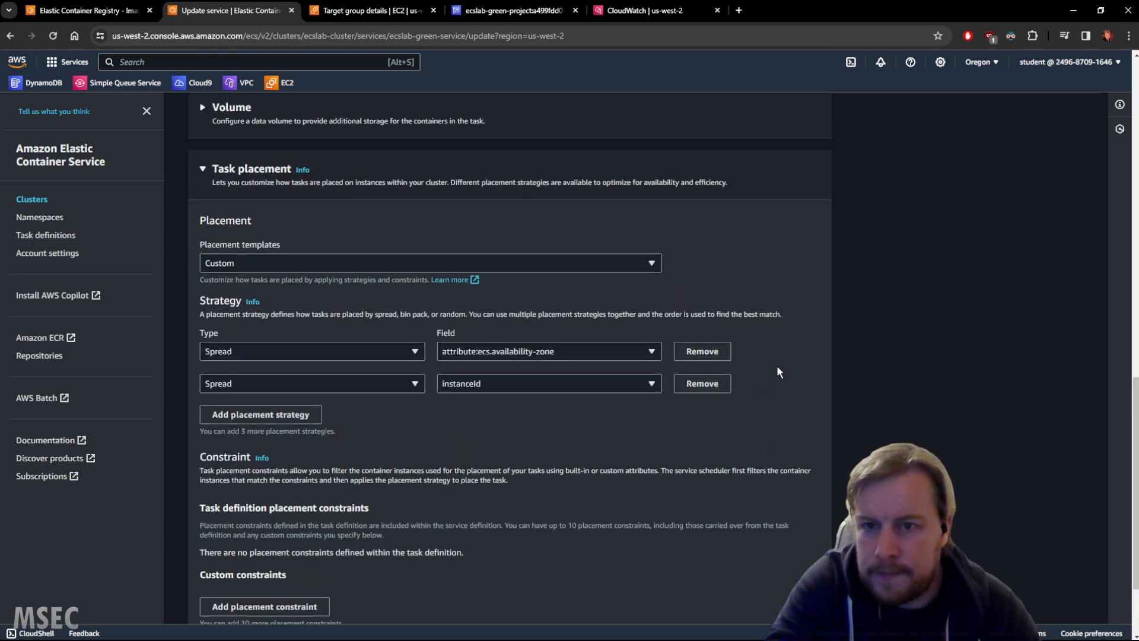
scroll(777, 364, down, 2)
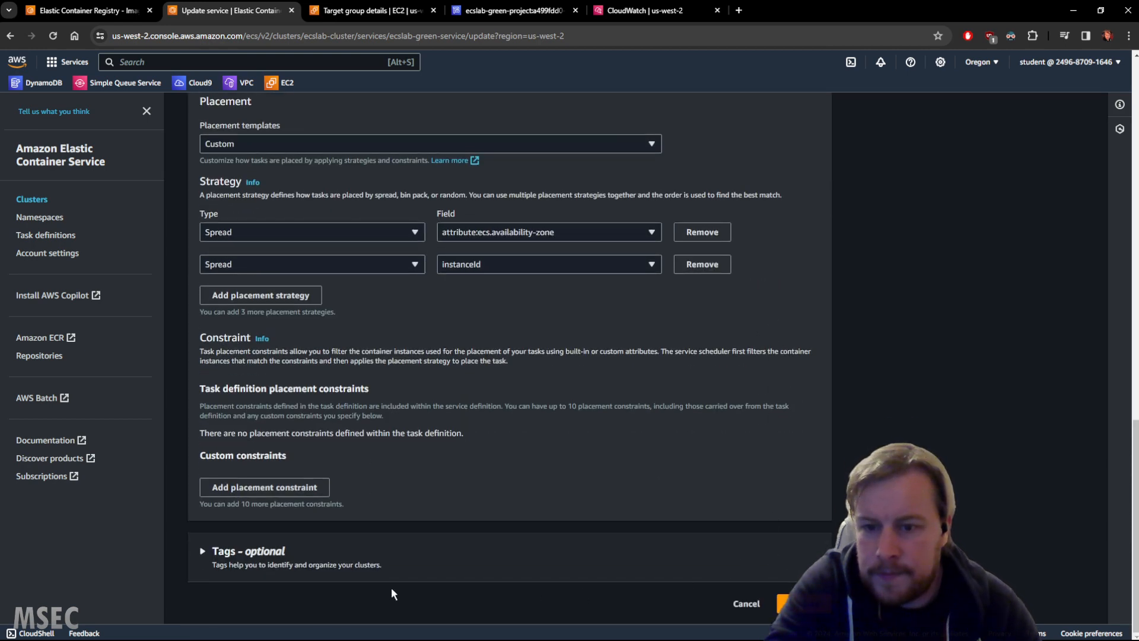
click(739, 603)
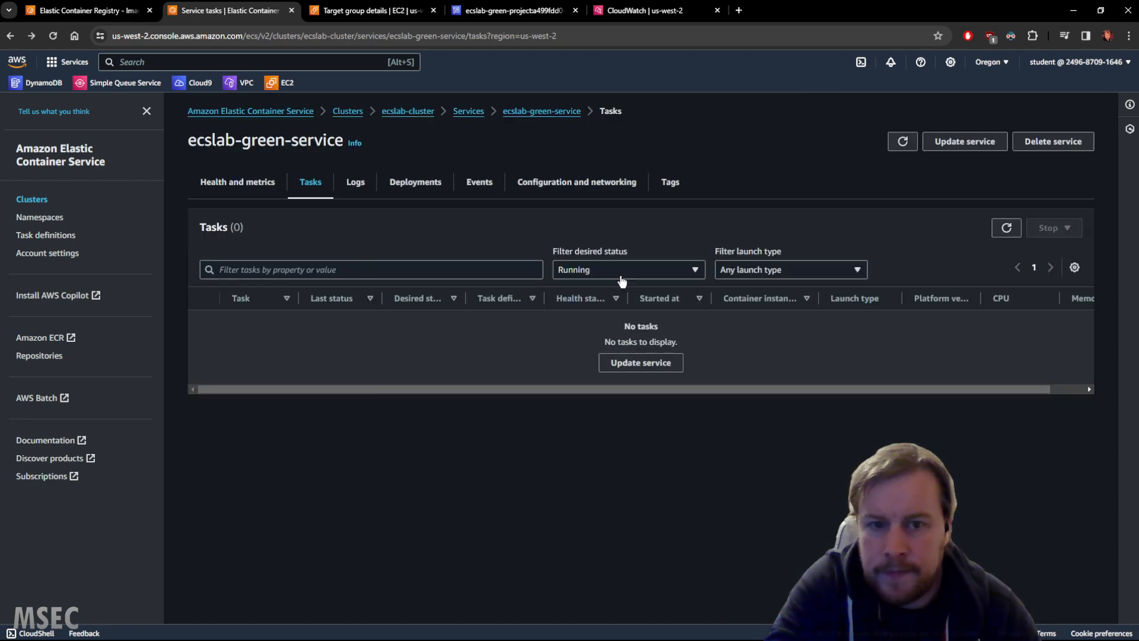
Step: Go back to the ecslab-cluster services list and recheck the running tasks of both services
click(543, 116)
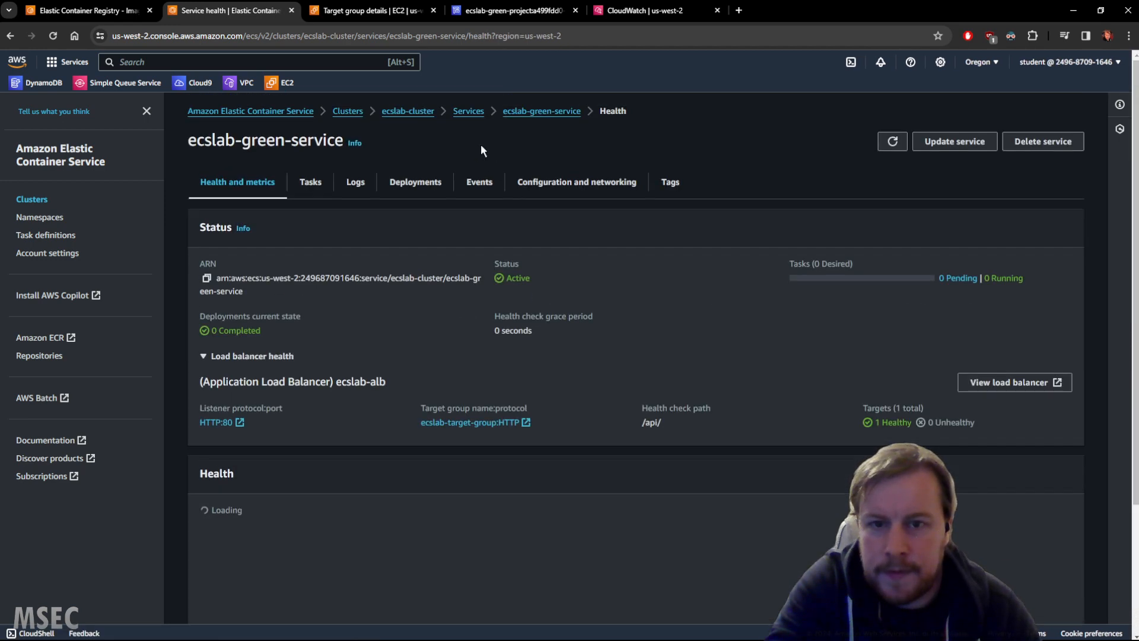
click(468, 112)
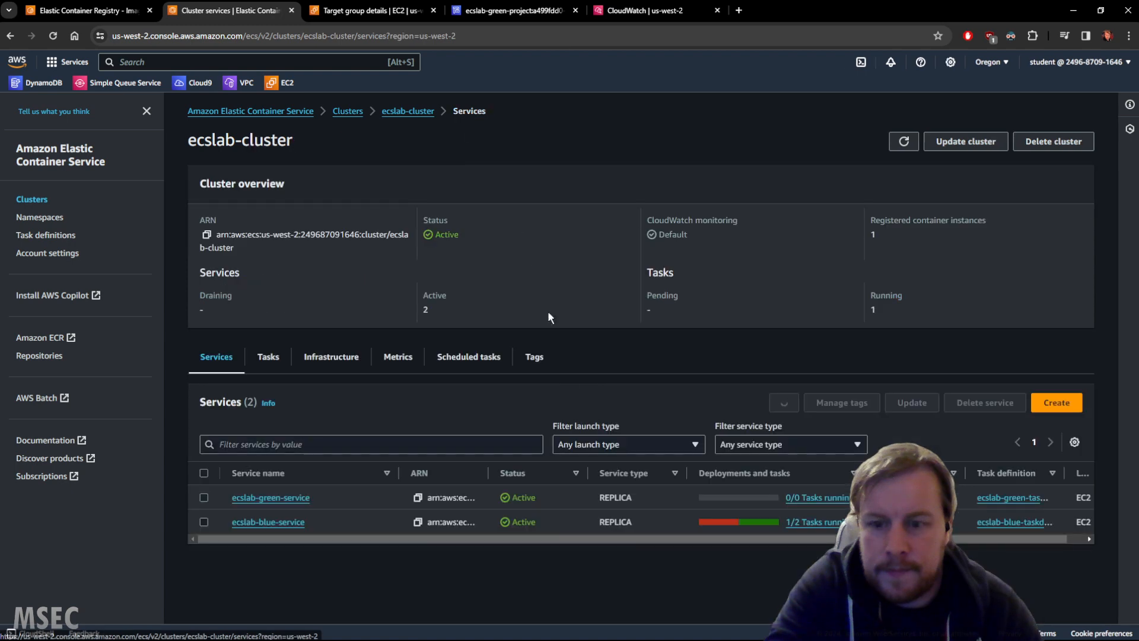
double_click(786, 403)
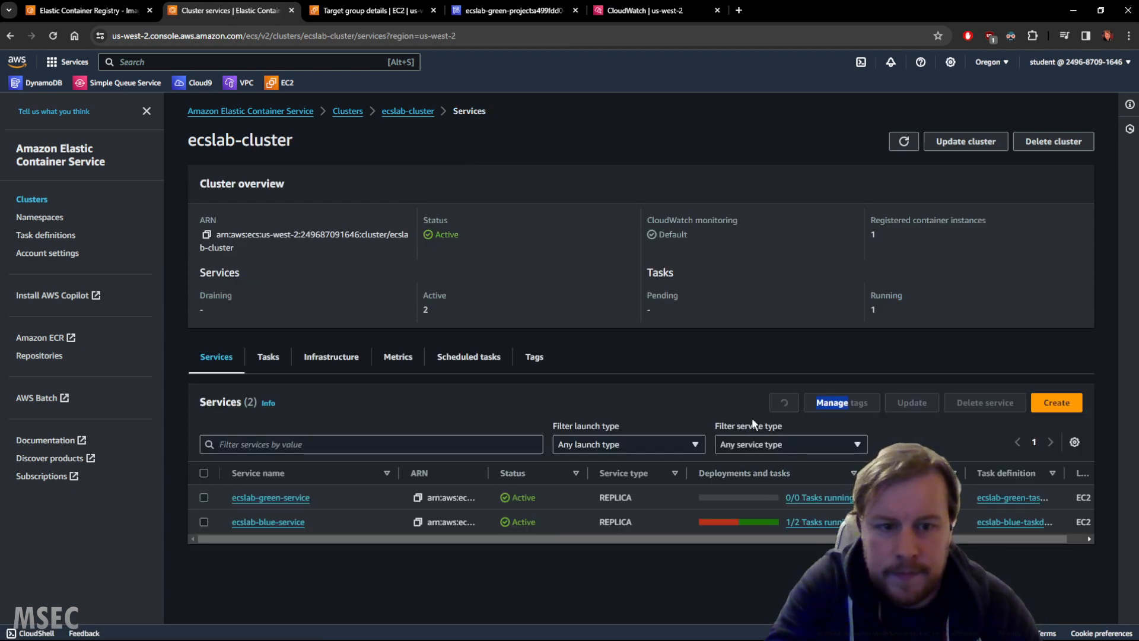
Step: Refresh the task list of ecslab-blue-service and filter it by the desired status Stopped
click(203, 522)
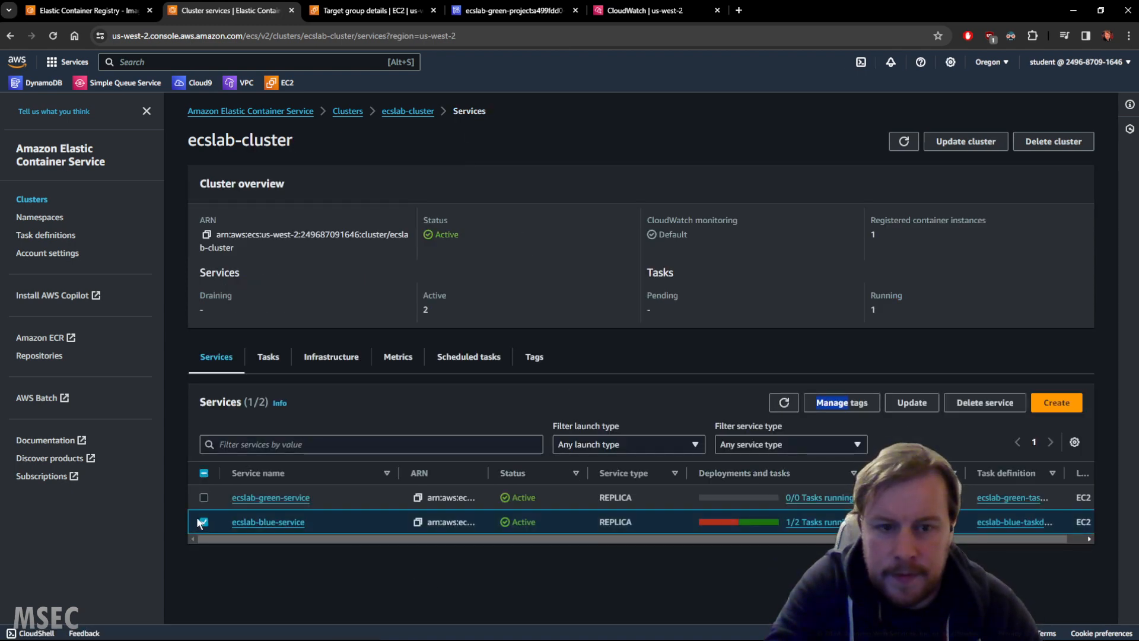
click(274, 523)
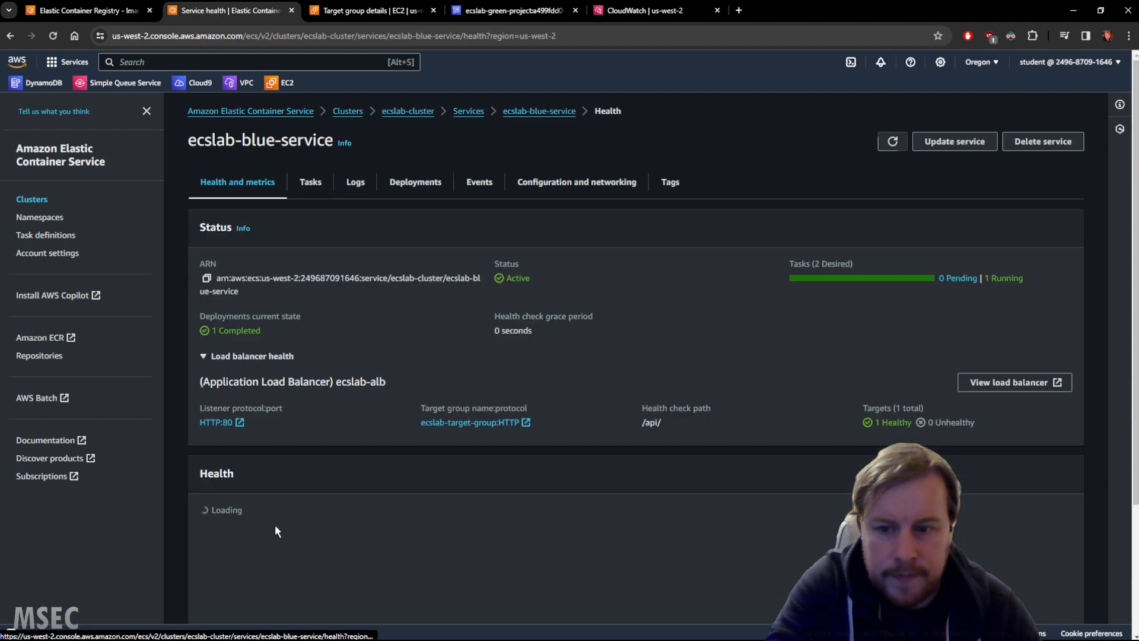
click(309, 182)
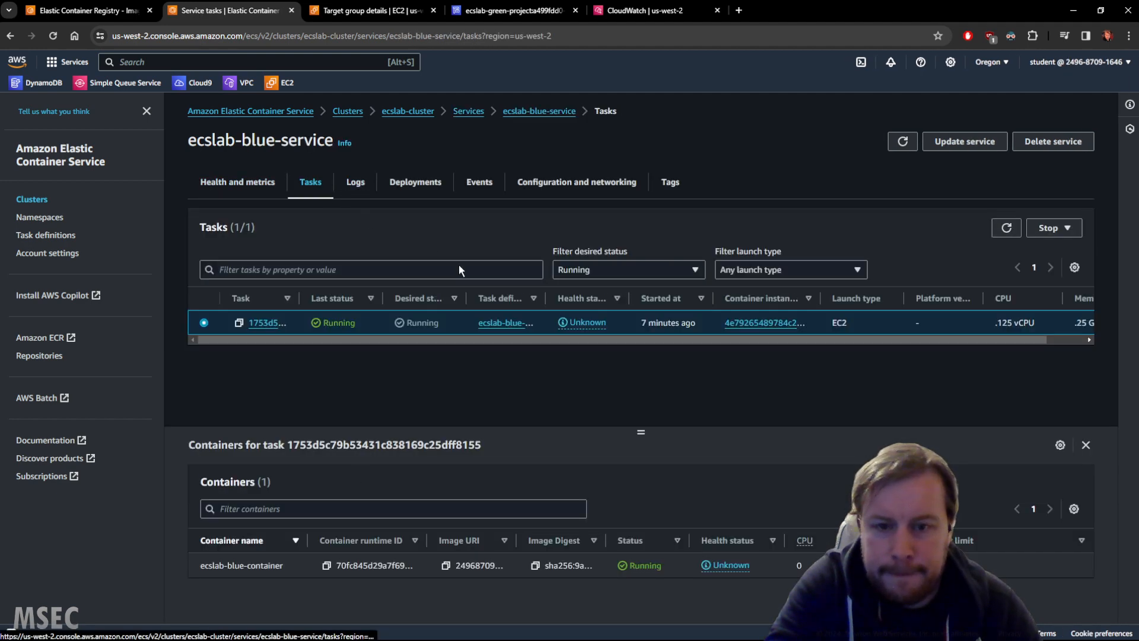
click(1007, 227)
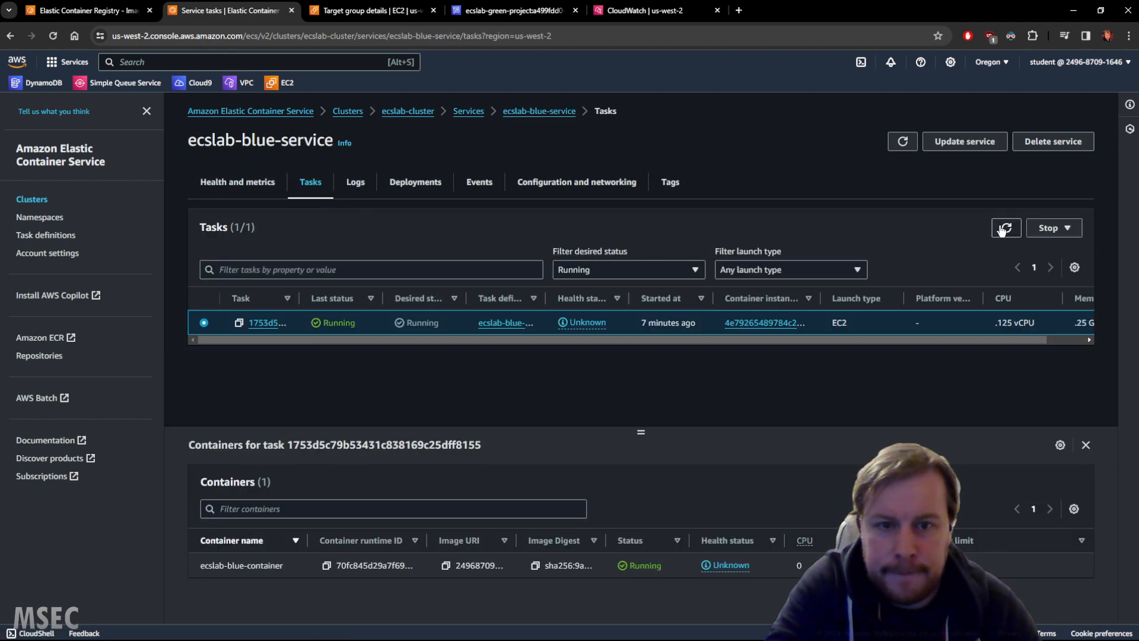
click(628, 268)
click(595, 324)
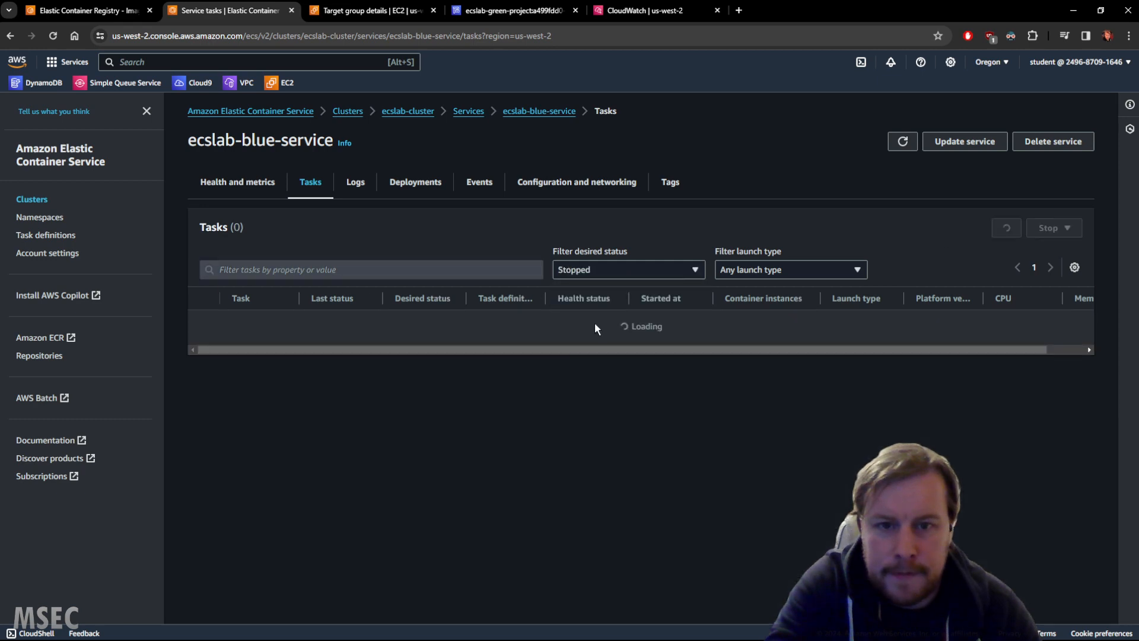
Step: Filter ecslab-blue-service's tasks by any desired status, Stopped and Running in turn, refreshing the list each time
click(638, 271)
click(617, 288)
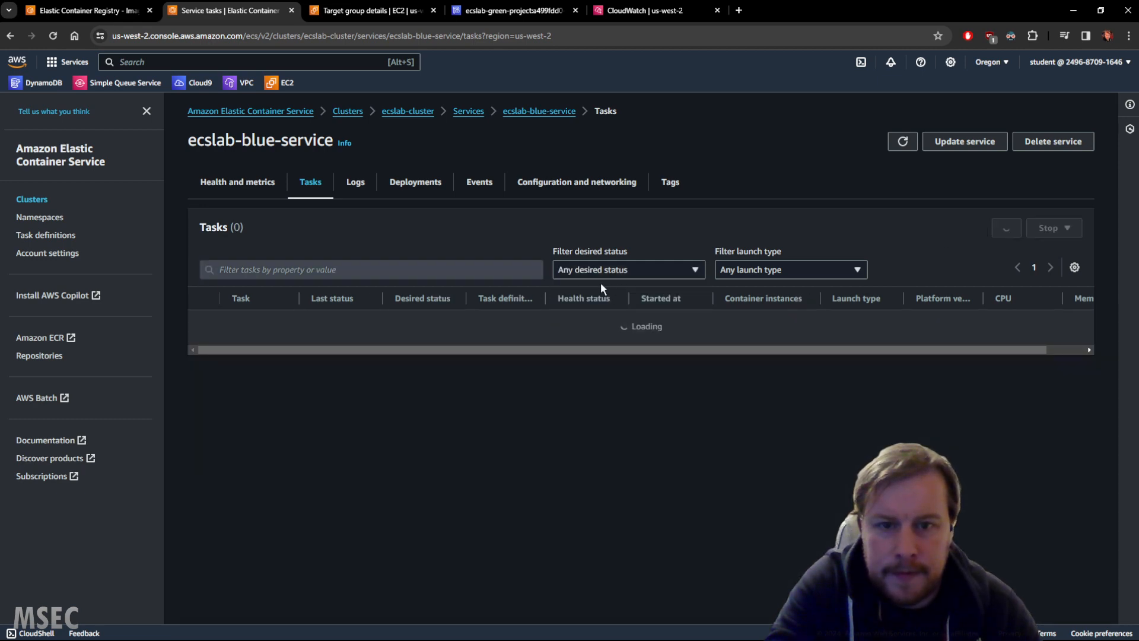
click(1006, 227)
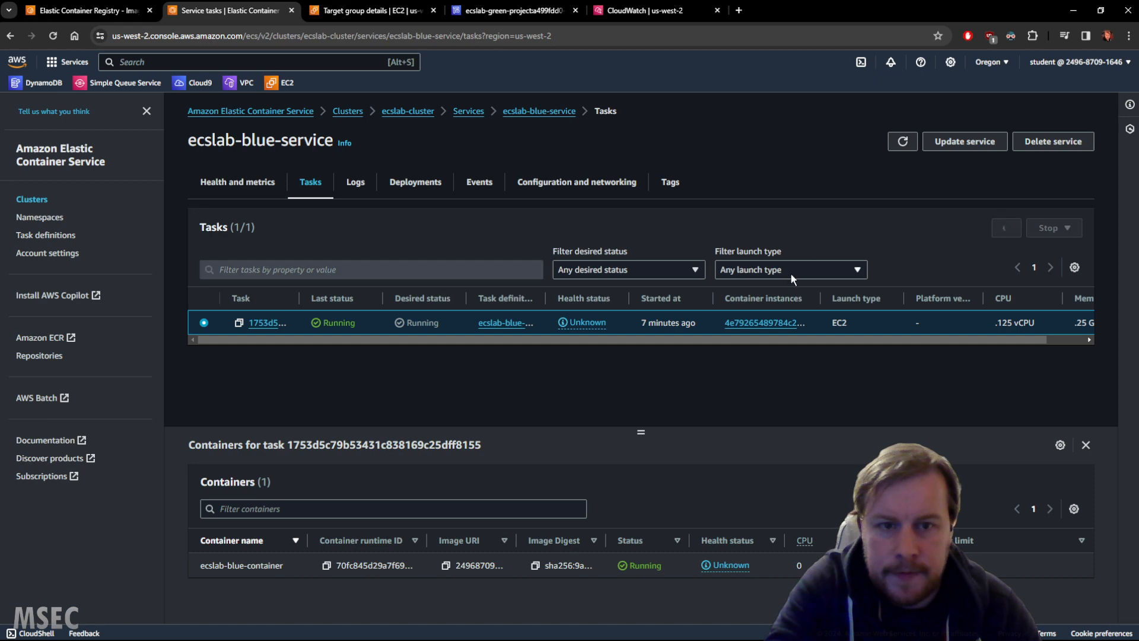
click(680, 269)
click(593, 325)
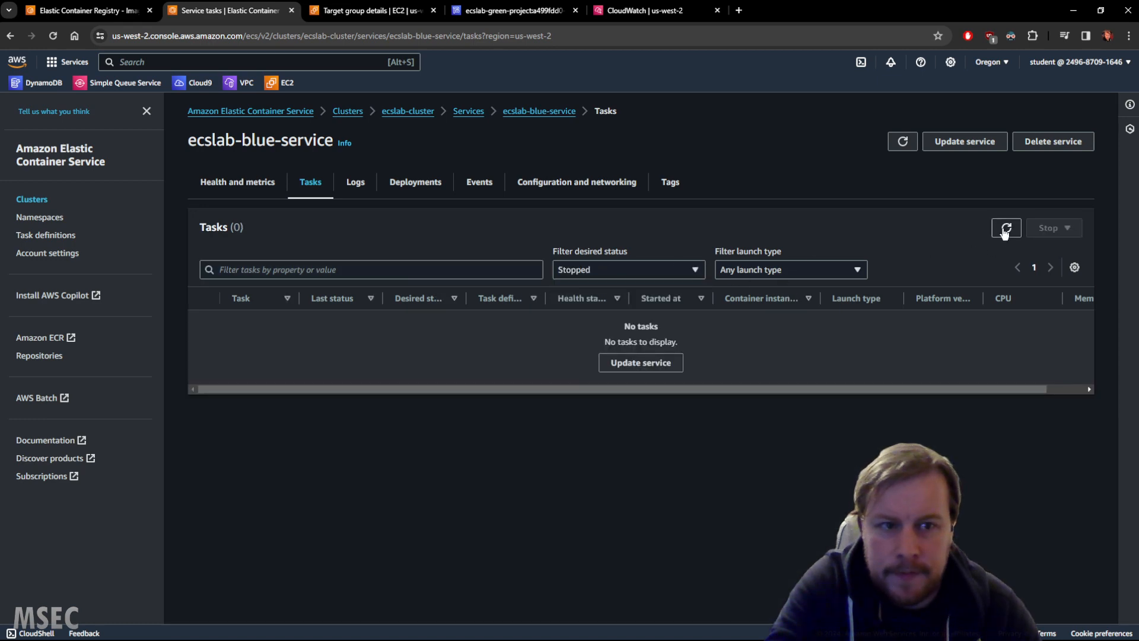
click(1006, 227)
click(629, 272)
click(587, 307)
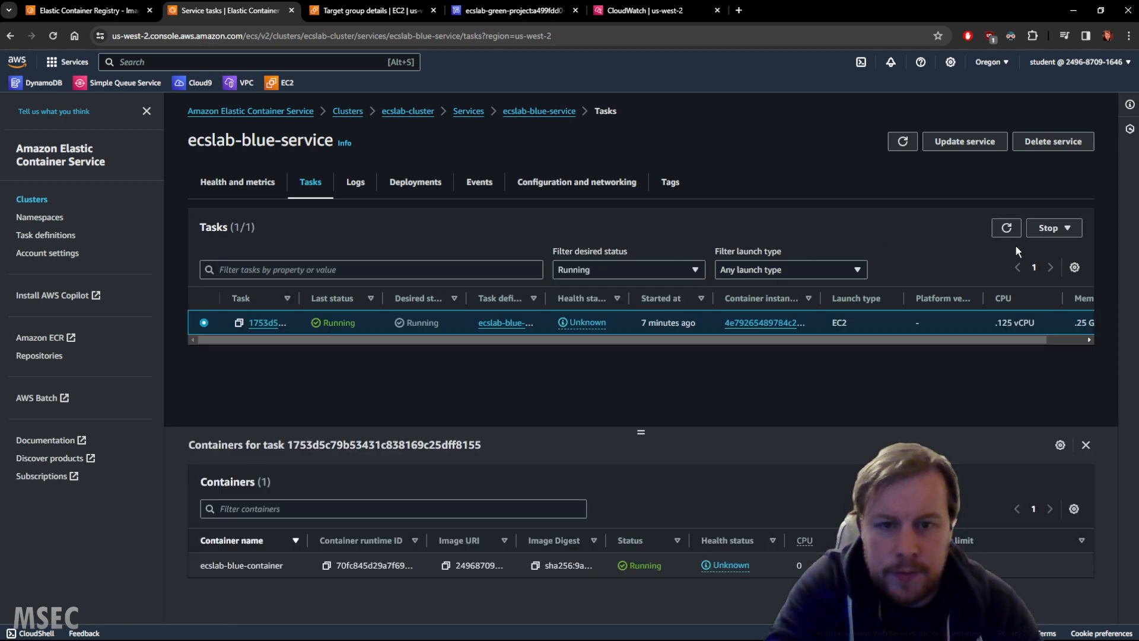
click(1006, 228)
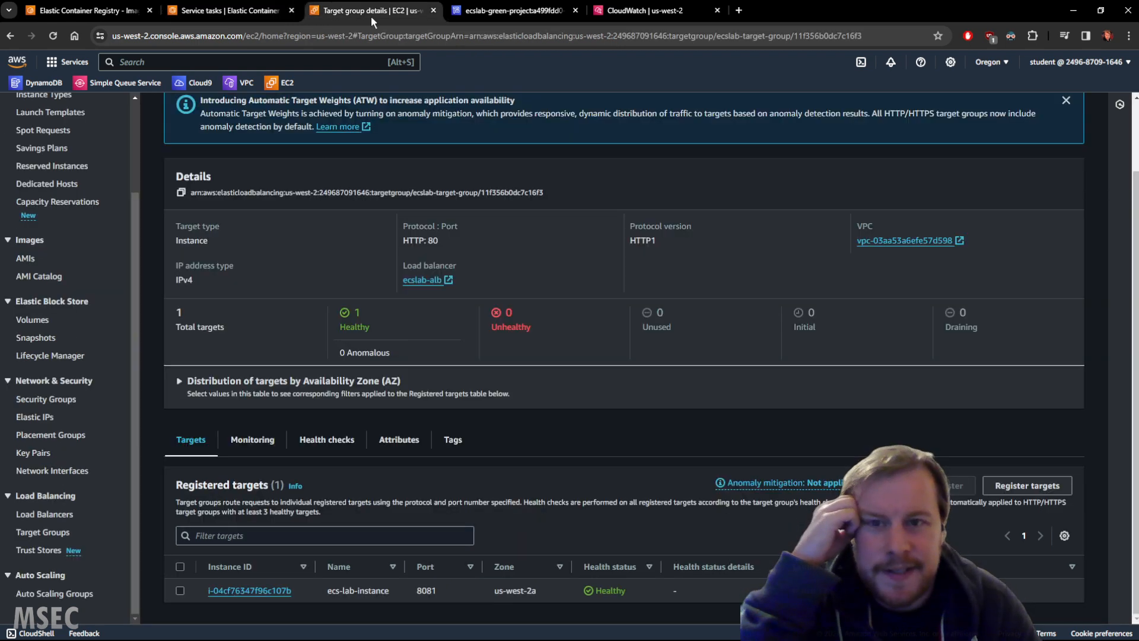
Step: Check the target group's registered targets and the container list of ecslab-blue-service's running task
click(371, 12)
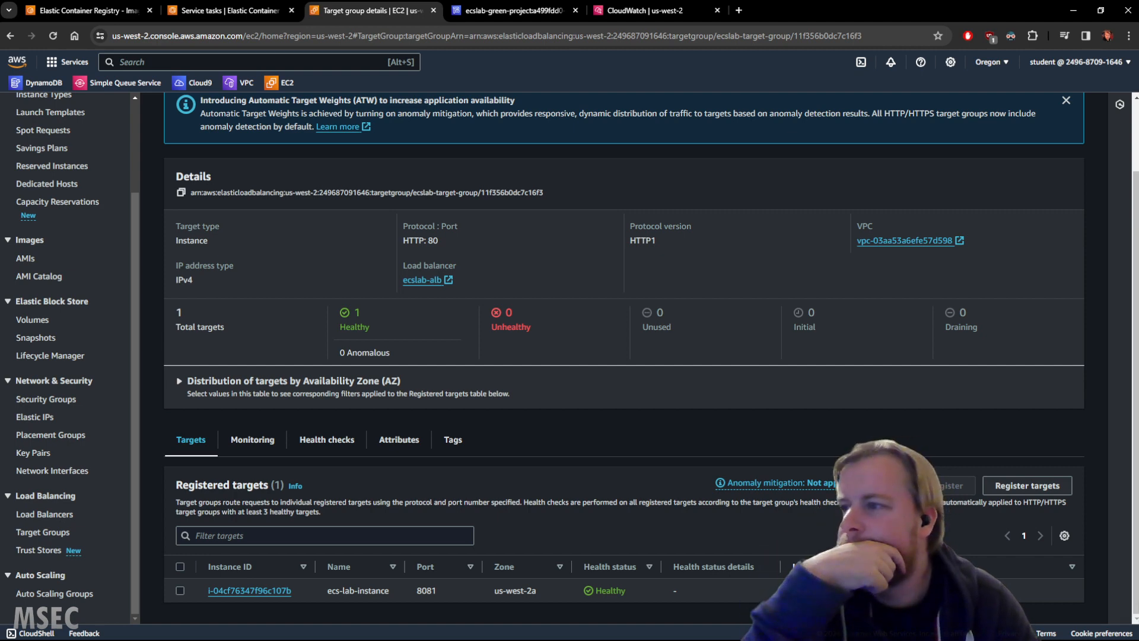
click(224, 10)
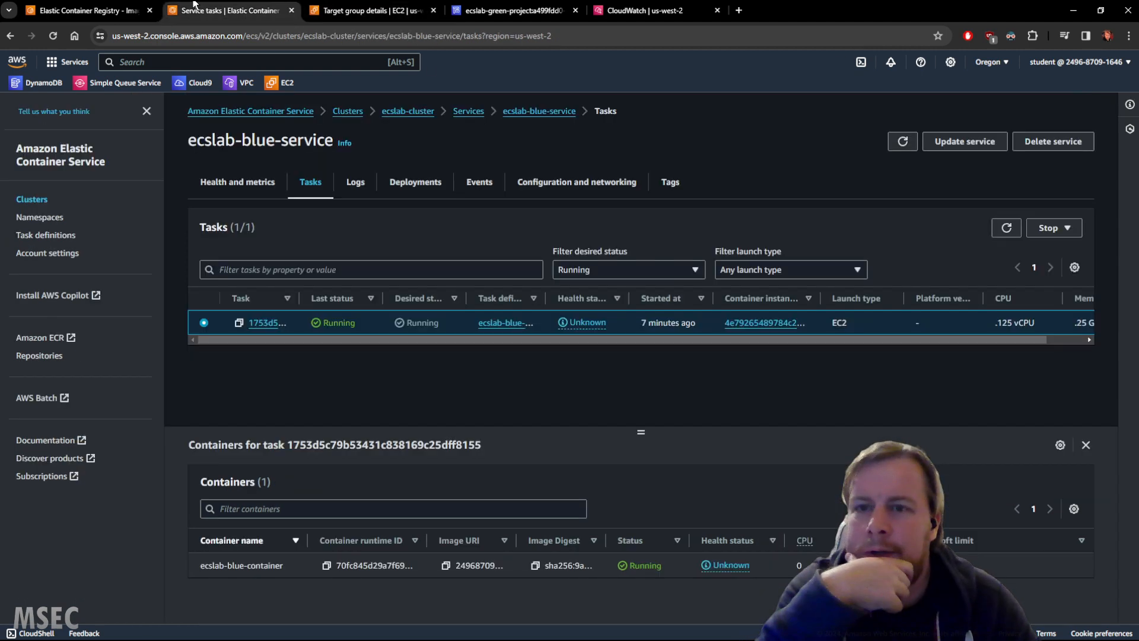
click(262, 324)
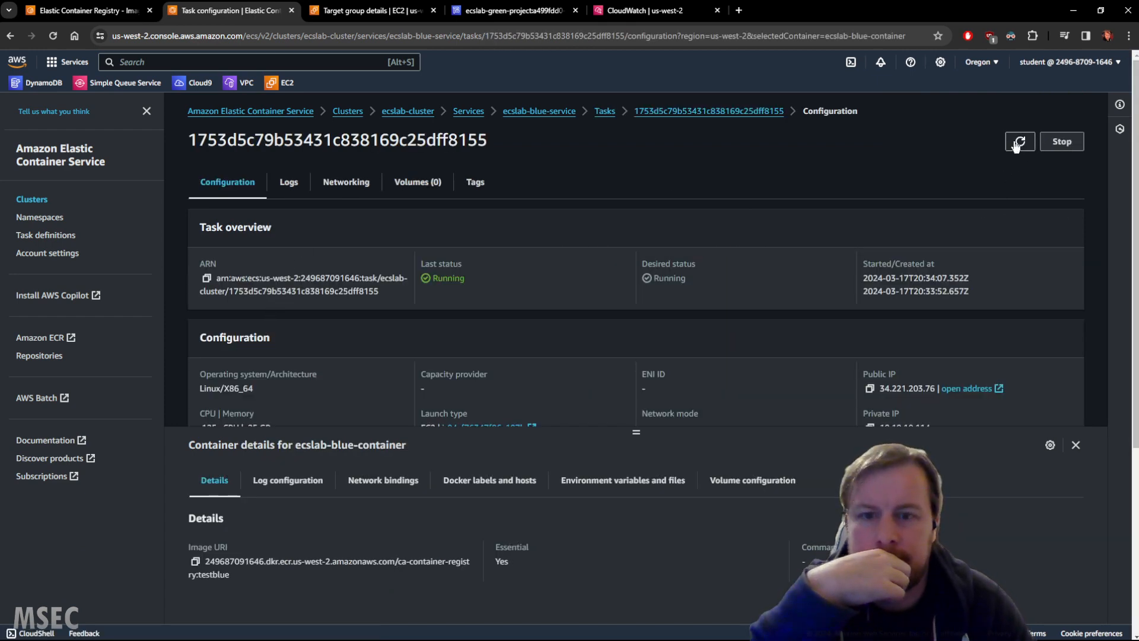
scroll(674, 280, down, 5)
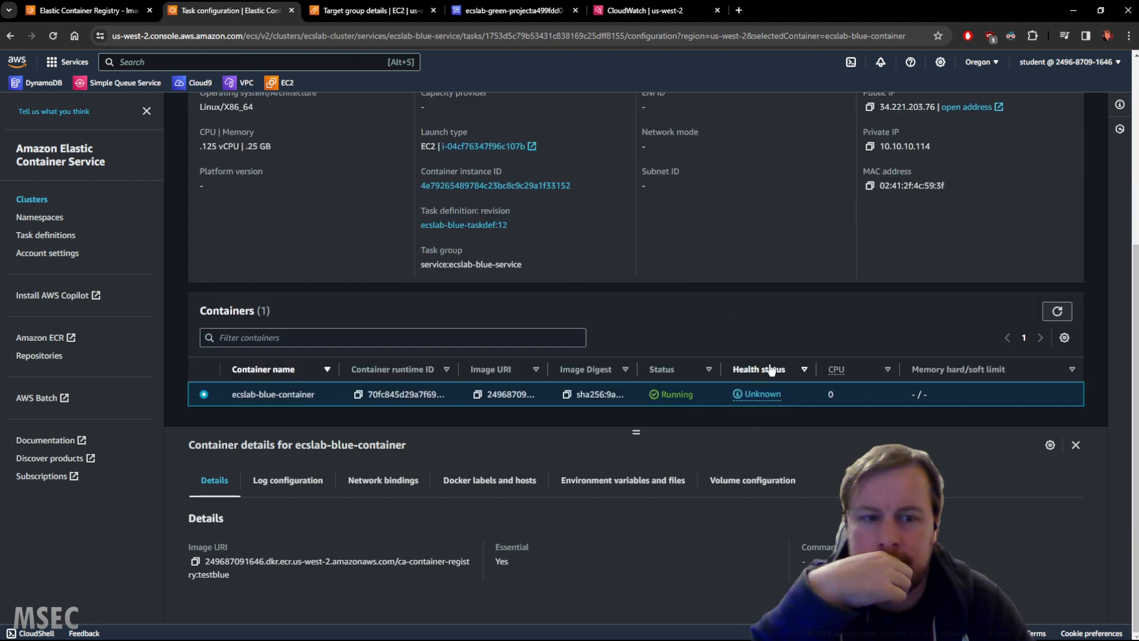
click(1057, 312)
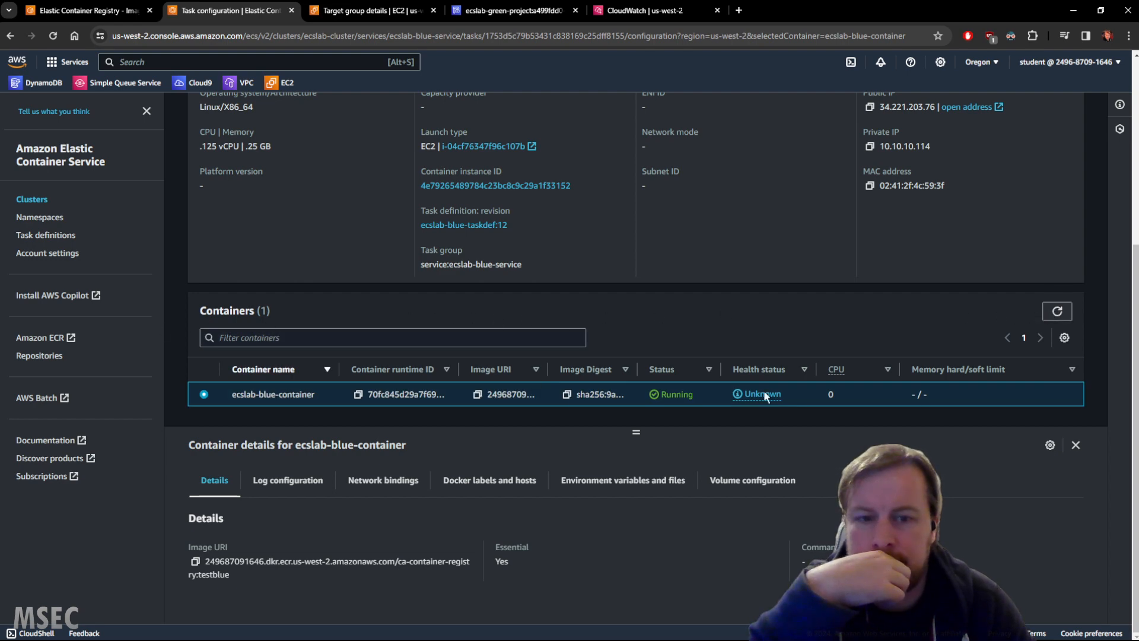
click(1065, 338)
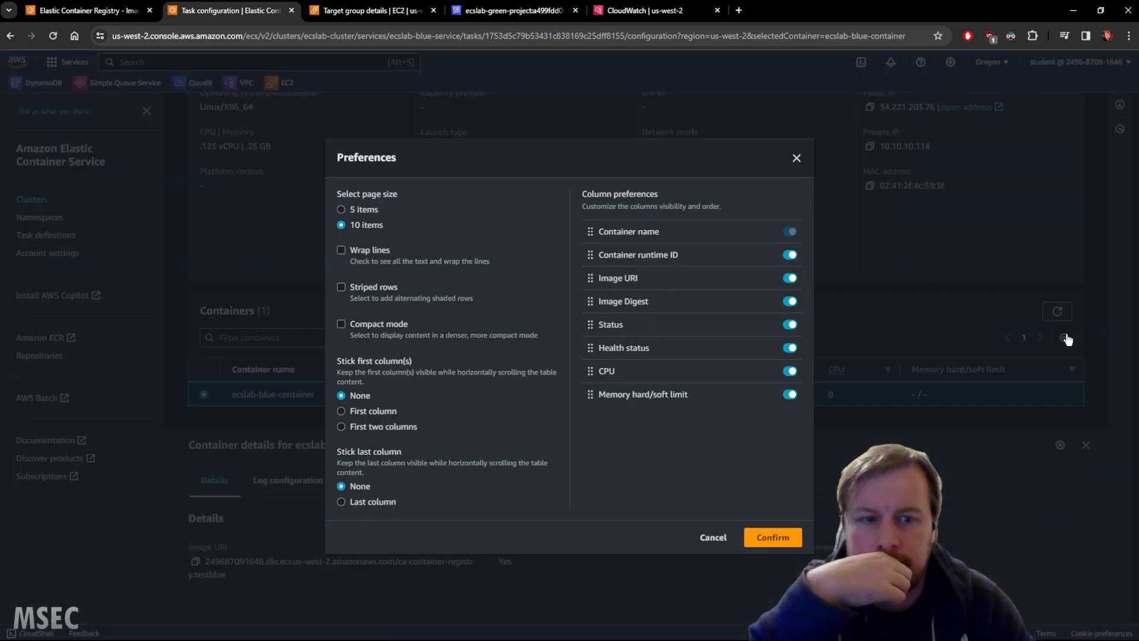
click(797, 158)
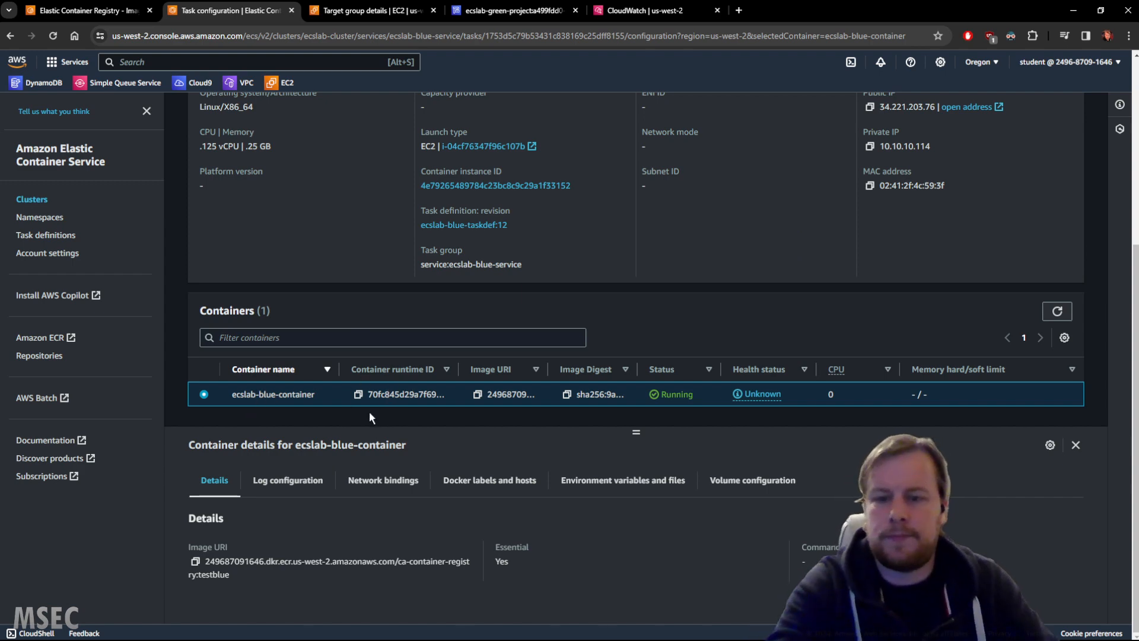
Step: Check the Docker labels, environment variables and volume configuration of ecslab-blue-container, and return to ecslab-blue-service
click(460, 480)
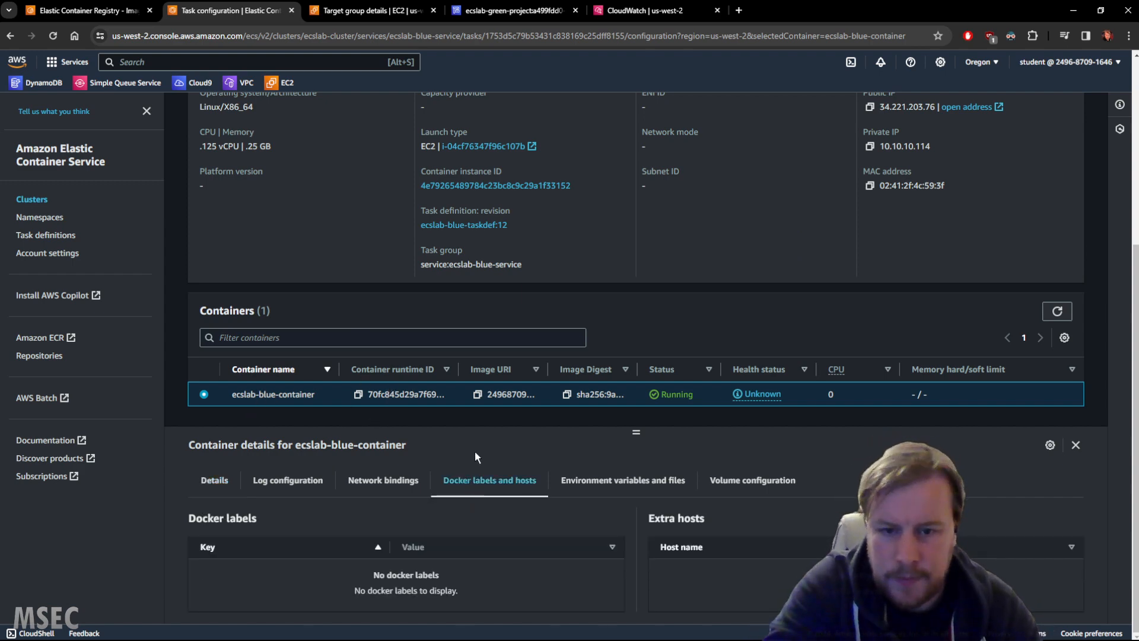
click(640, 479)
click(749, 481)
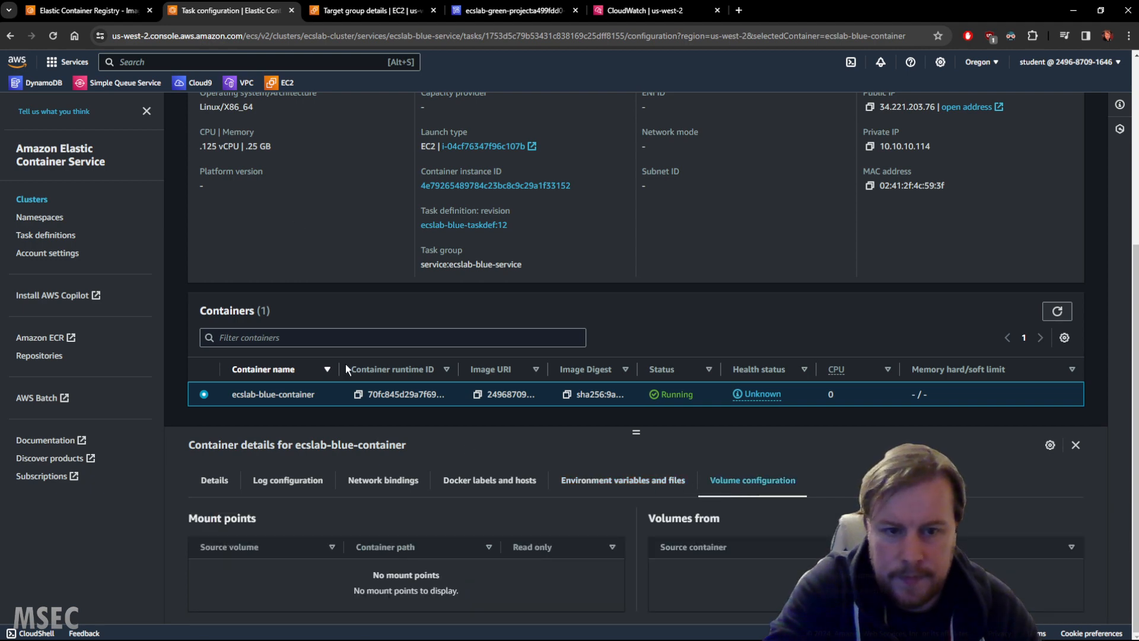
scroll(226, 201, up, 5)
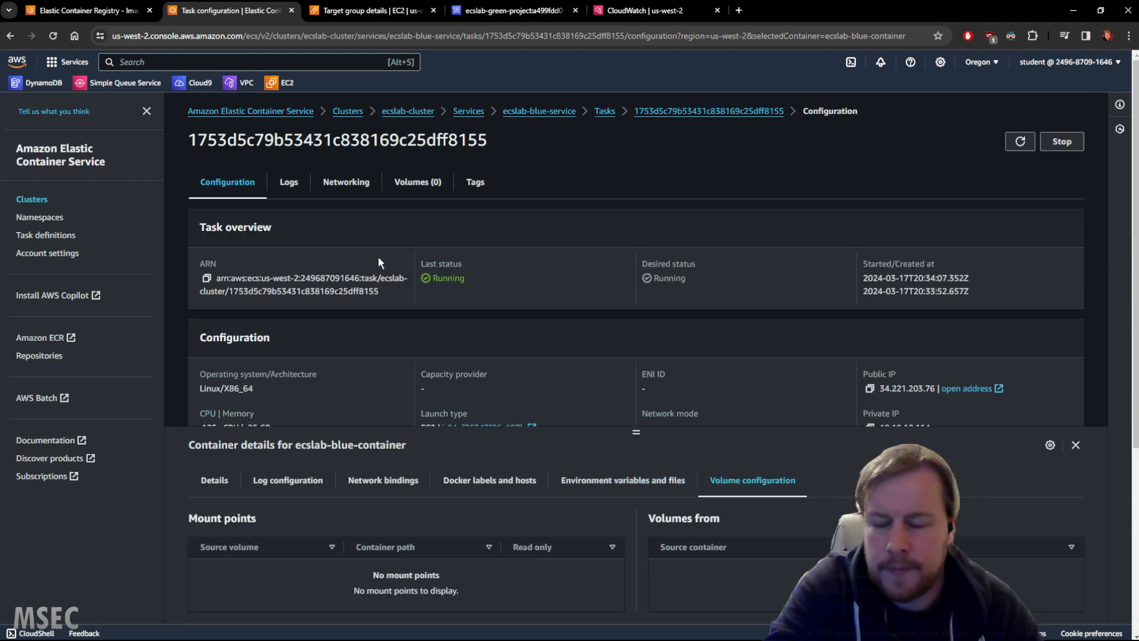
click(546, 112)
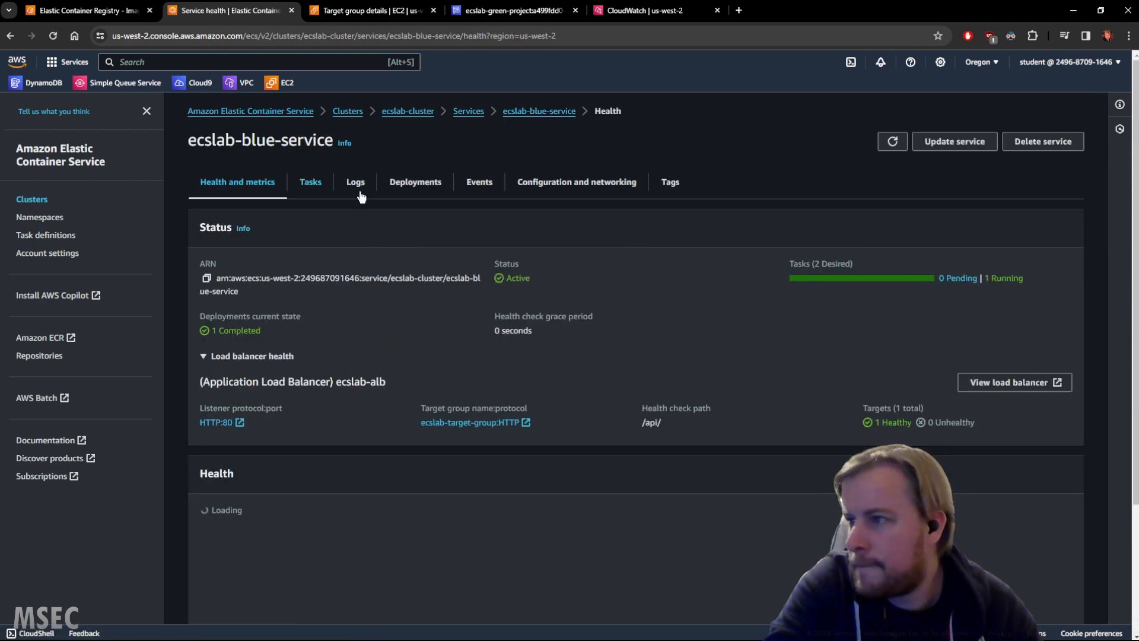
Step: Recheck the image tags in the ca-container-registry repository and return to the ecslab-blue-service page
click(144, 15)
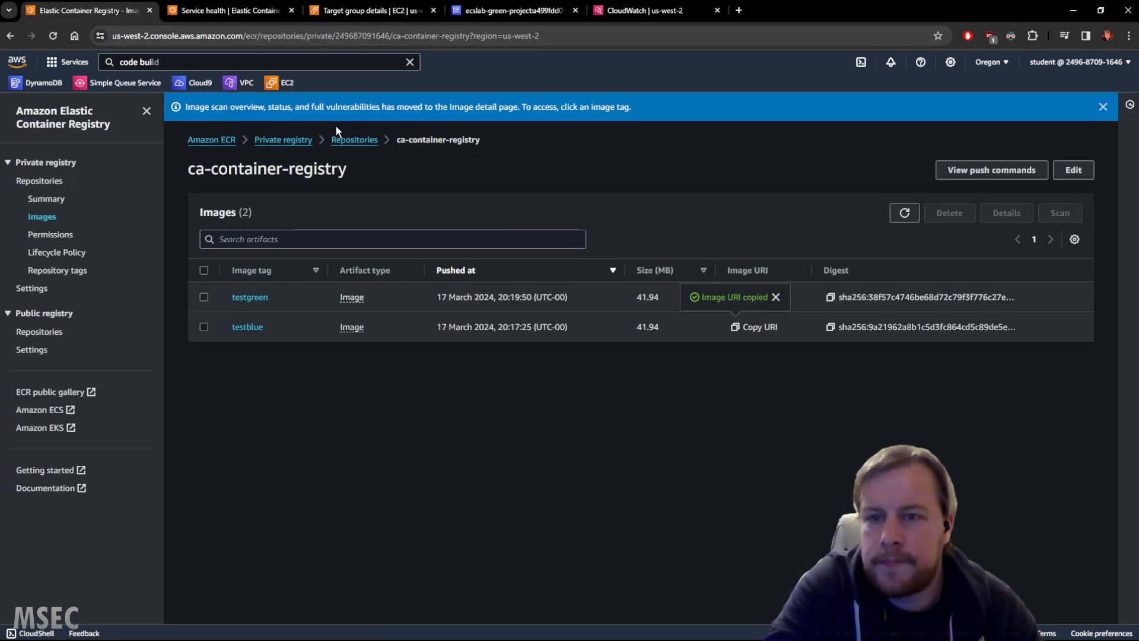
click(356, 139)
click(261, 267)
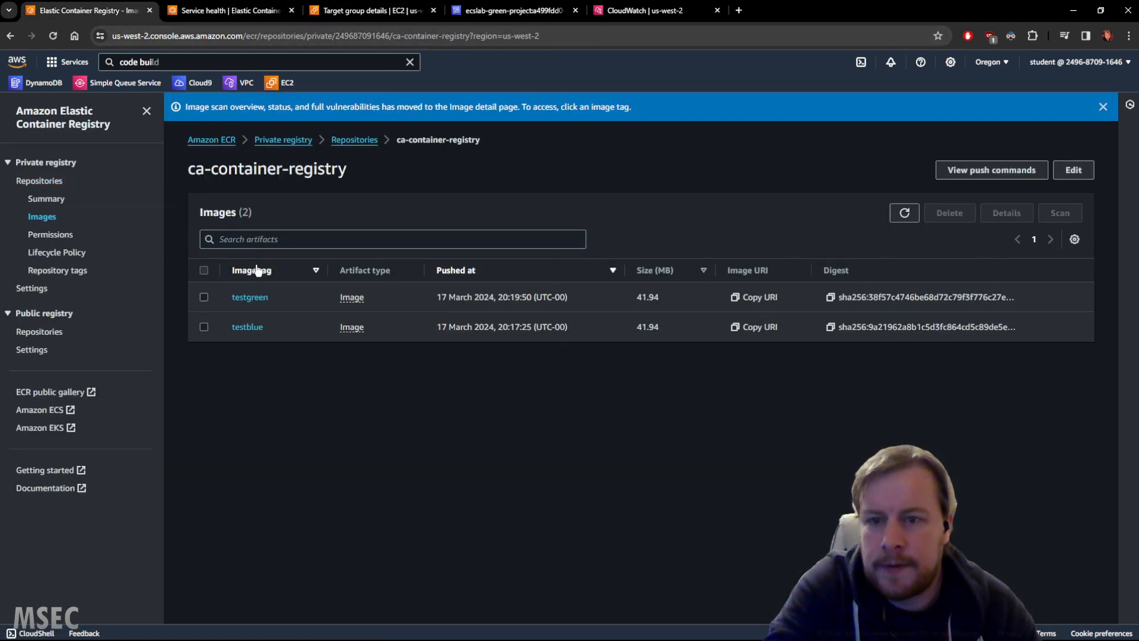
click(217, 13)
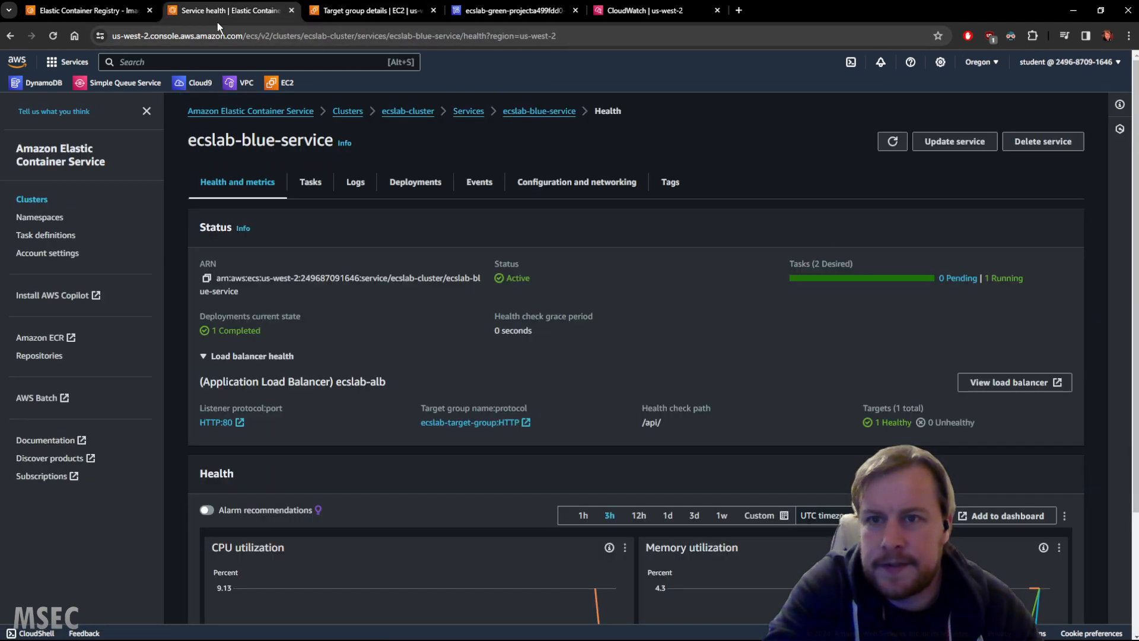
Step: Check the health status of ecslab-green-service from ecslab-cluster and return to the services list
click(407, 112)
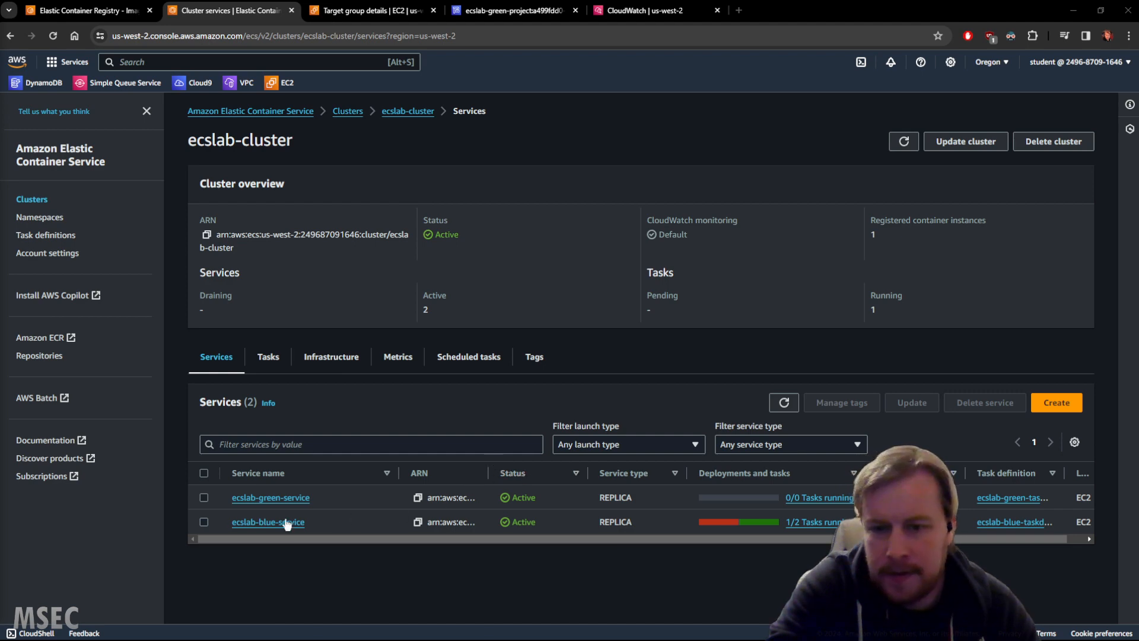
click(285, 498)
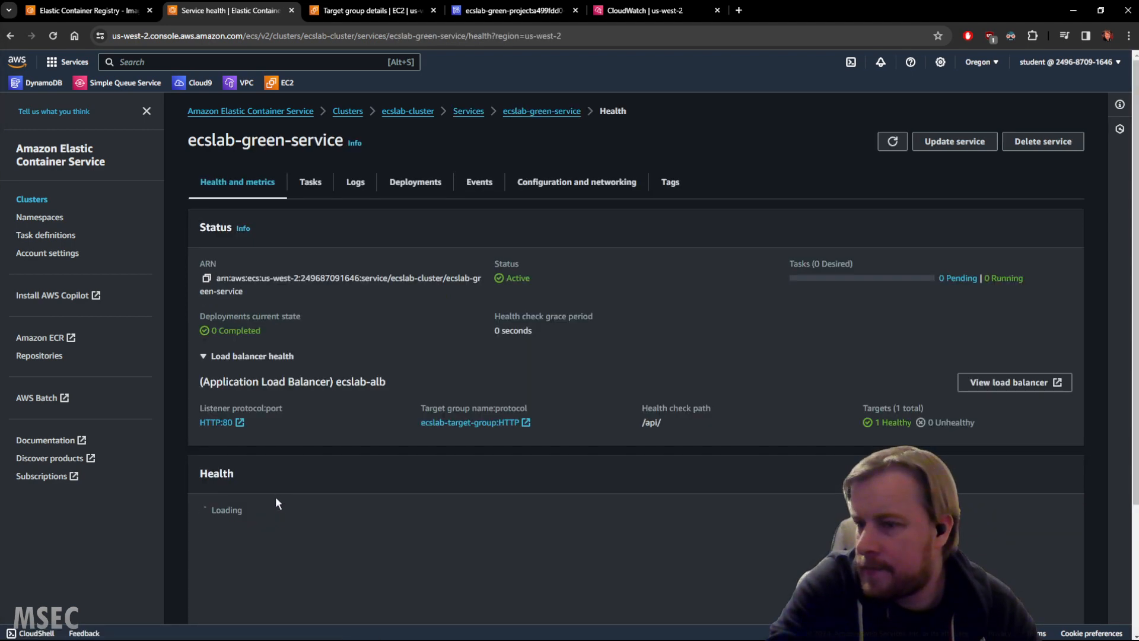
click(467, 111)
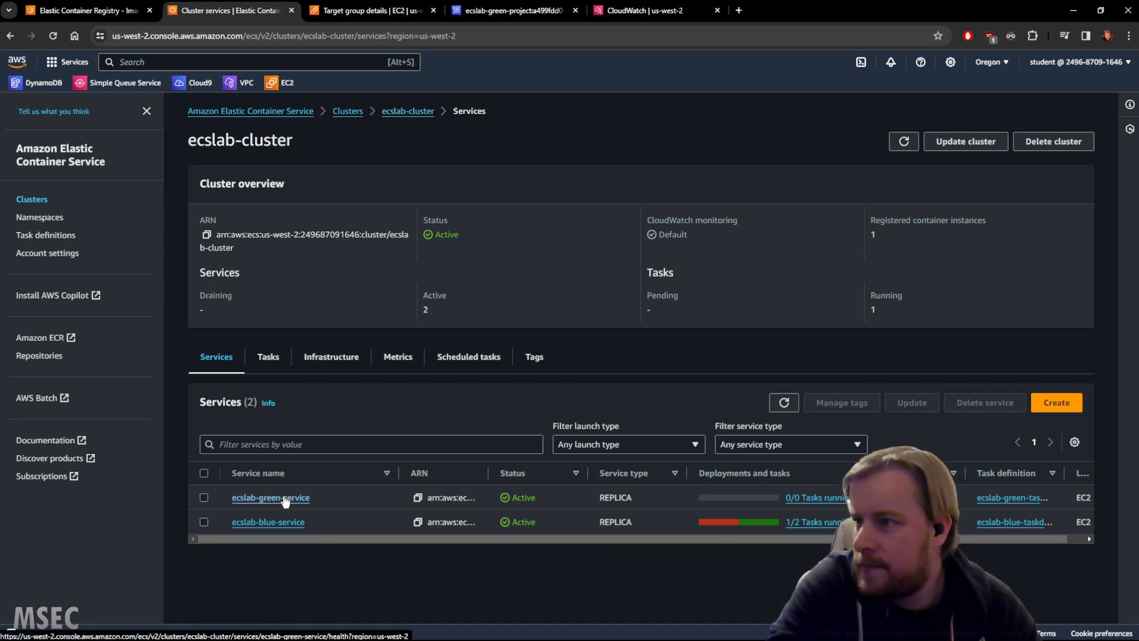
Step: Compare ecslab-cluster's task list with its services list, widening the Task definition column to read the full name
click(271, 356)
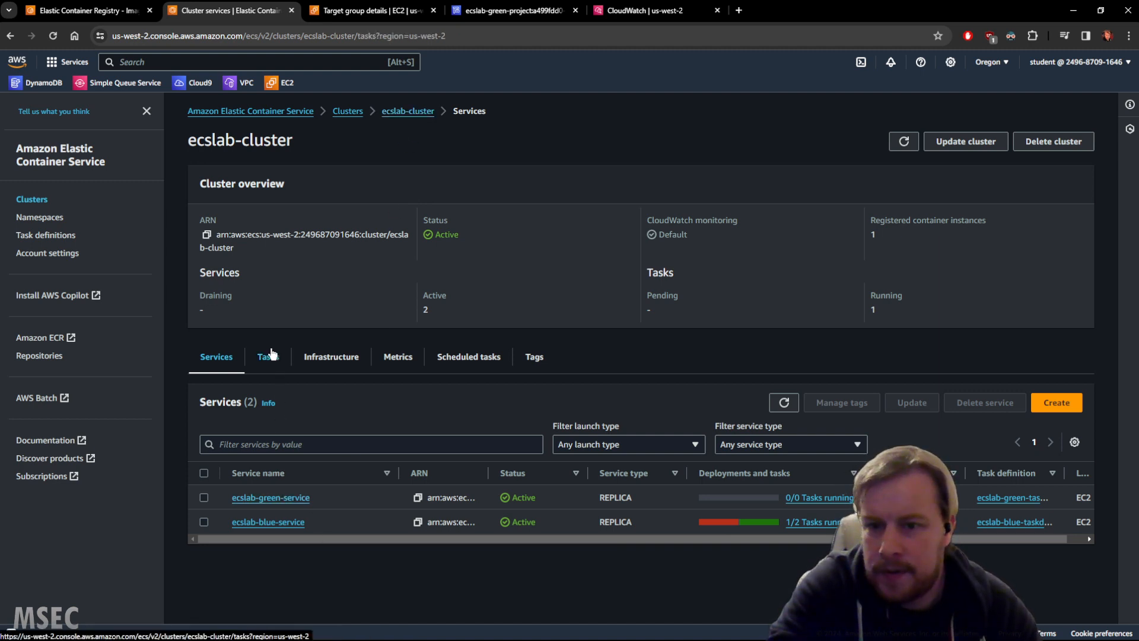
click(225, 368)
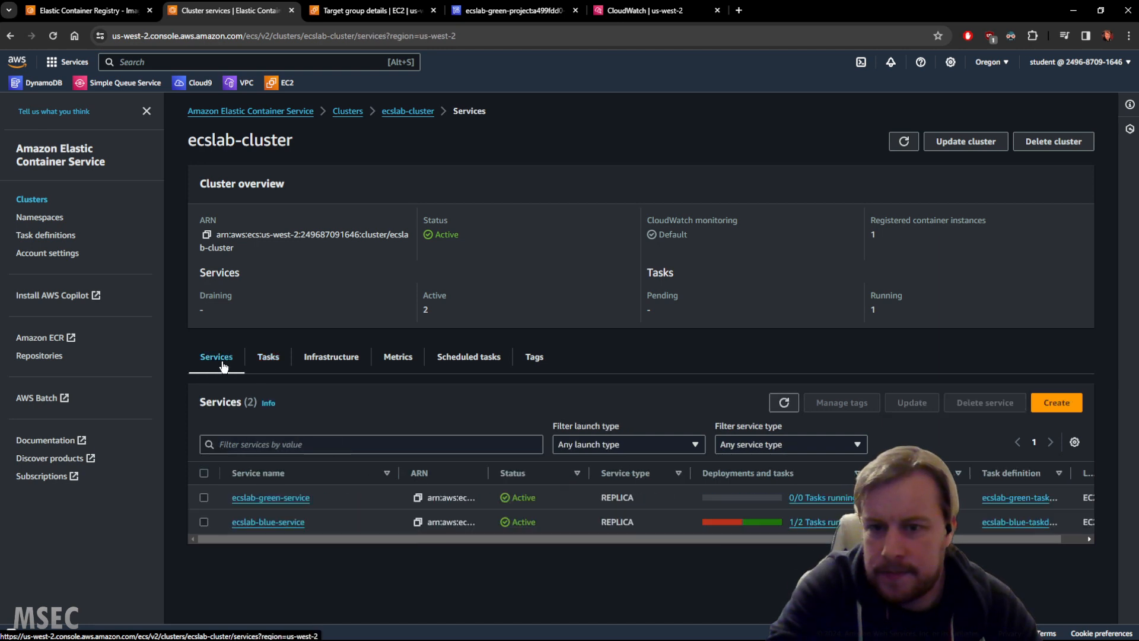
click(268, 368)
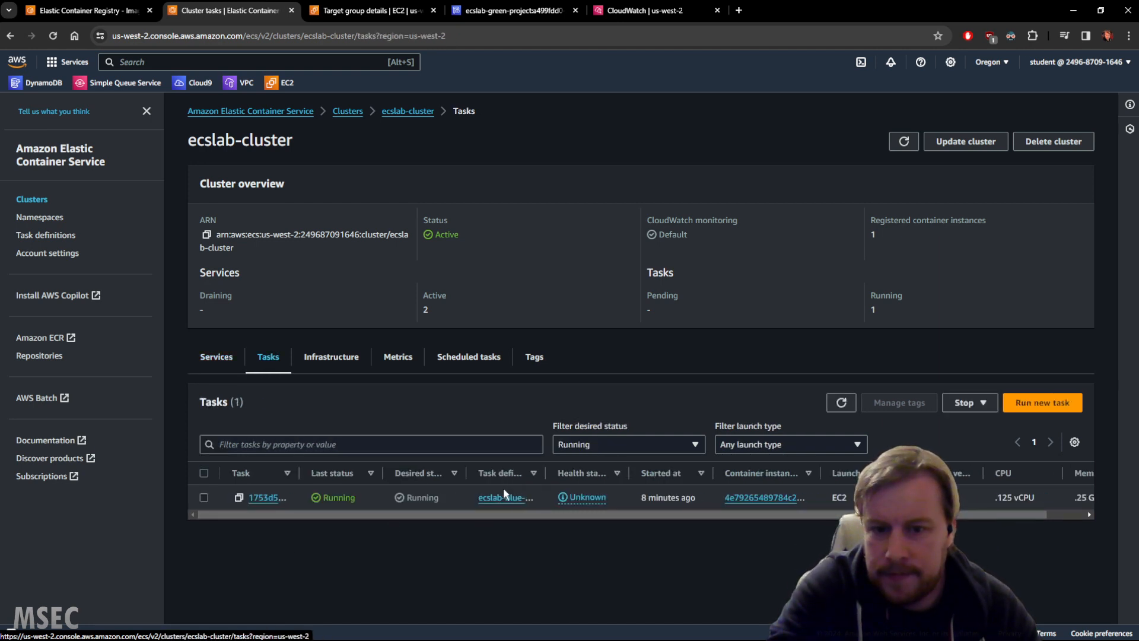
drag(548, 470, 606, 464)
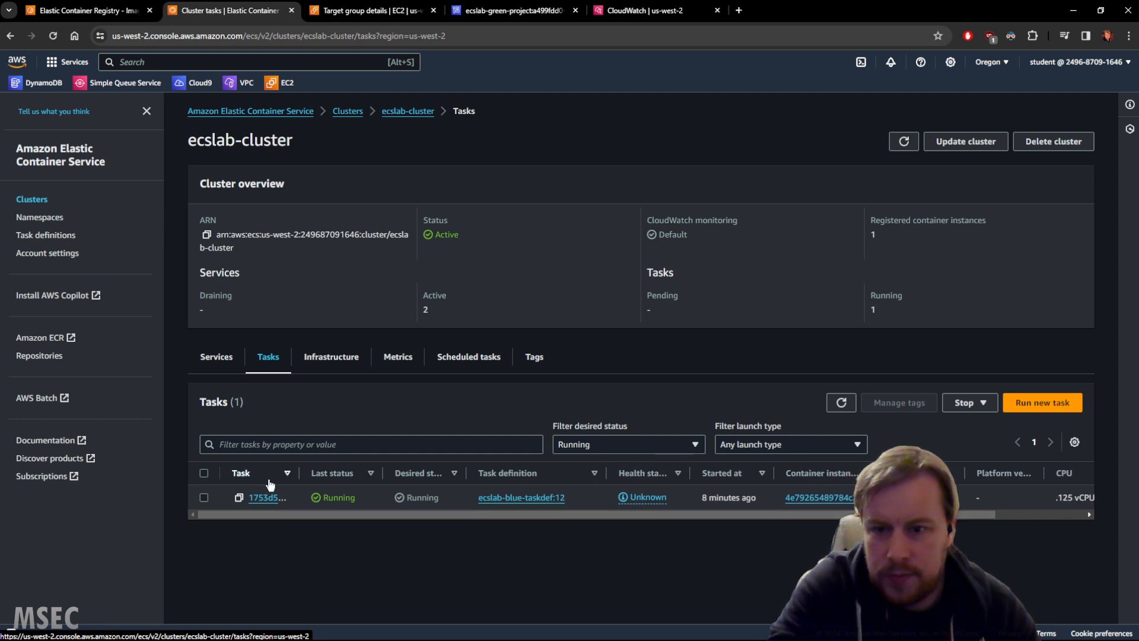
click(235, 359)
click(267, 358)
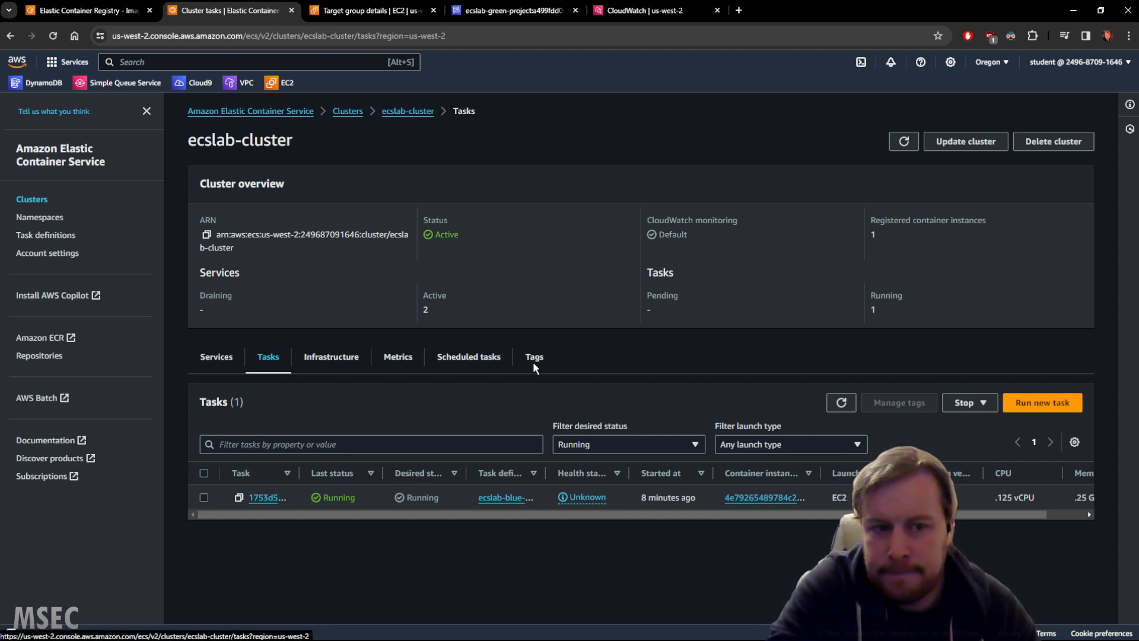
click(216, 364)
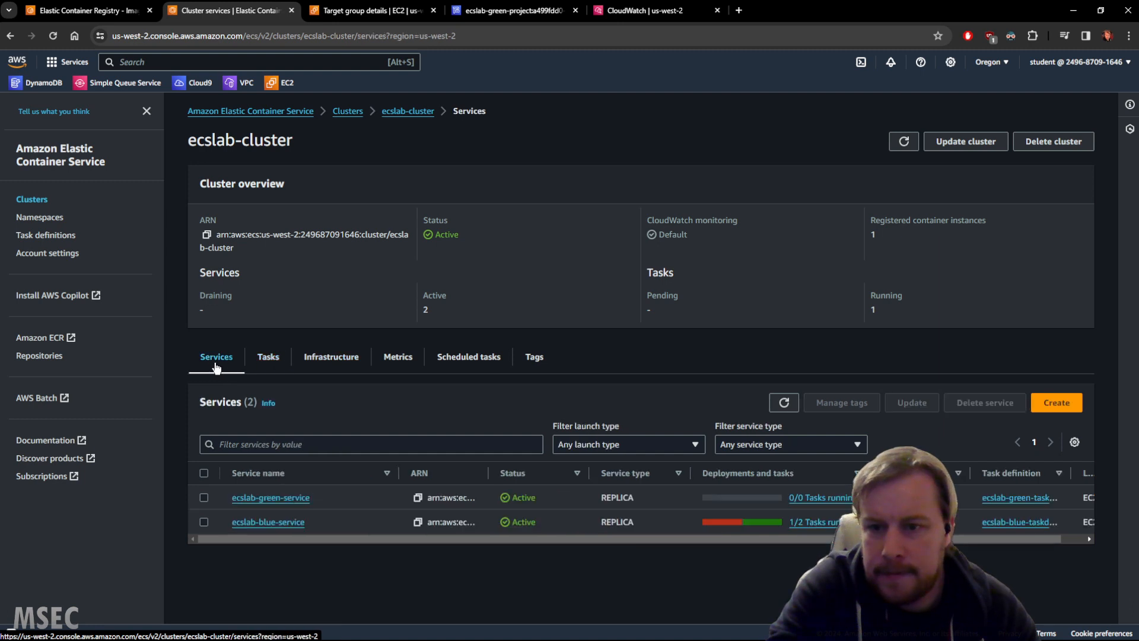
Step: Open the update form from ecslab-green-service's task list and check its deployment settings, compute configuration and deployment failure detection
click(261, 497)
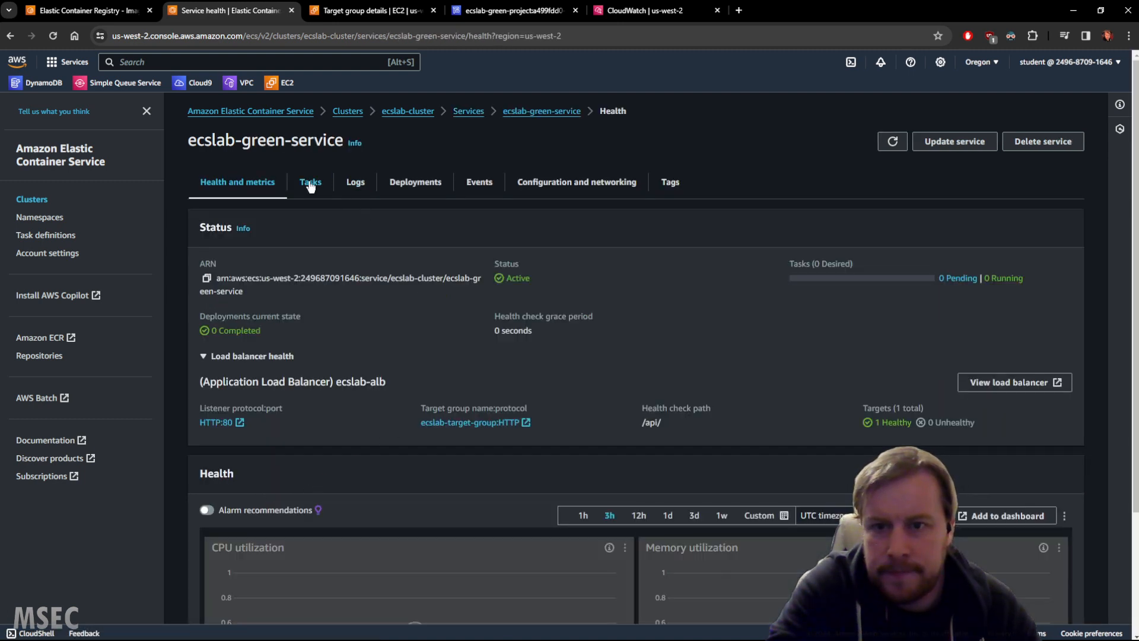
click(308, 182)
click(639, 364)
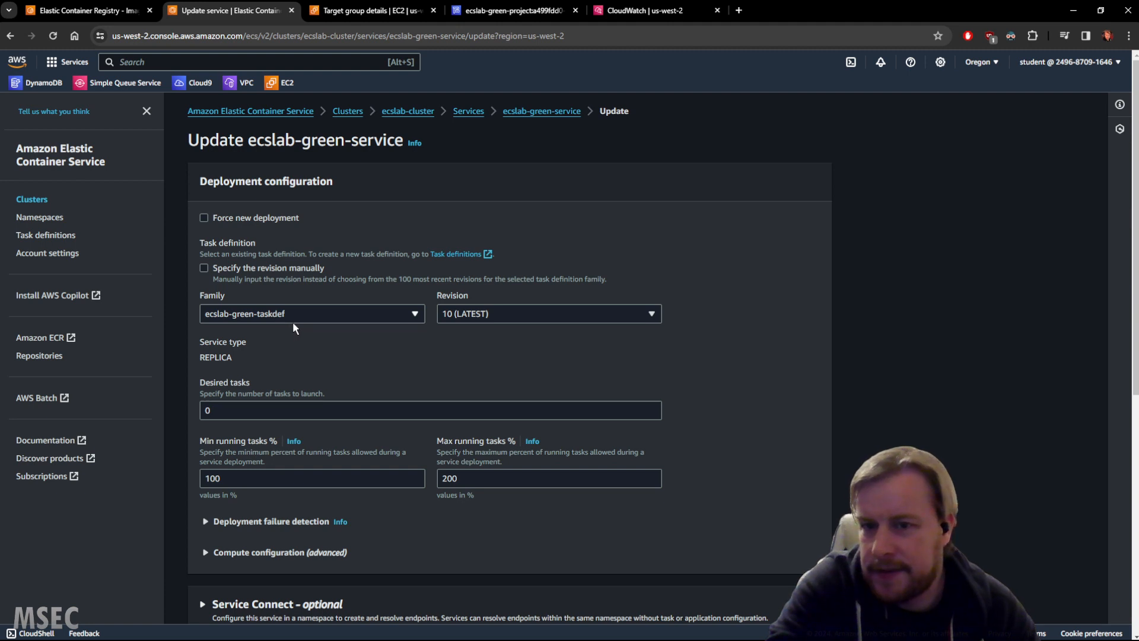
scroll(293, 322, down, 2)
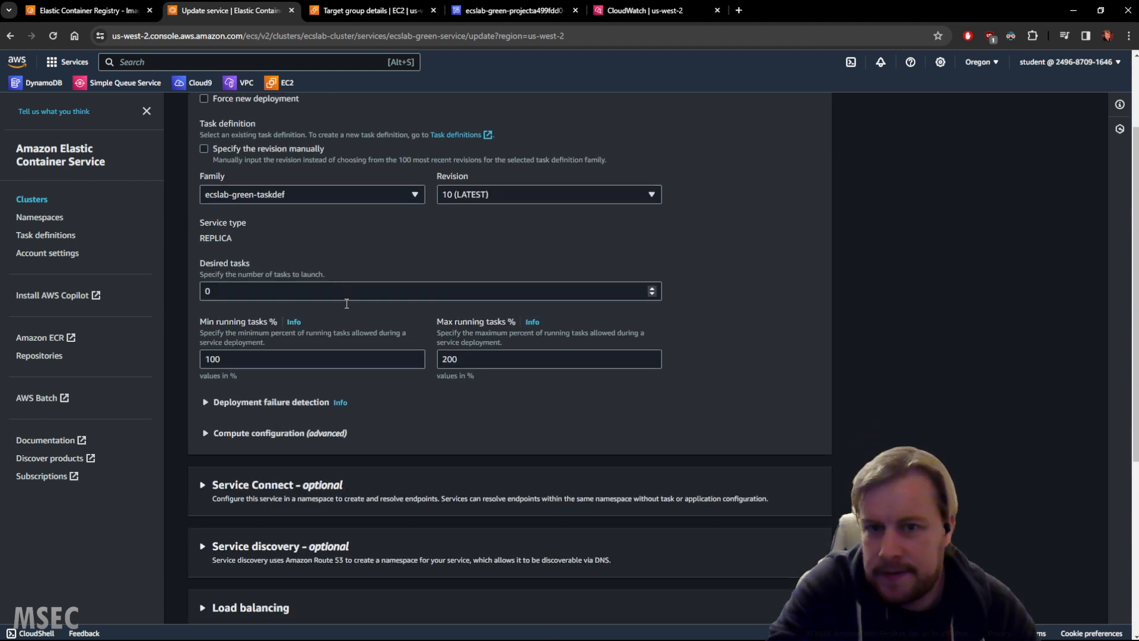
scroll(349, 297, down, 2)
click(257, 316)
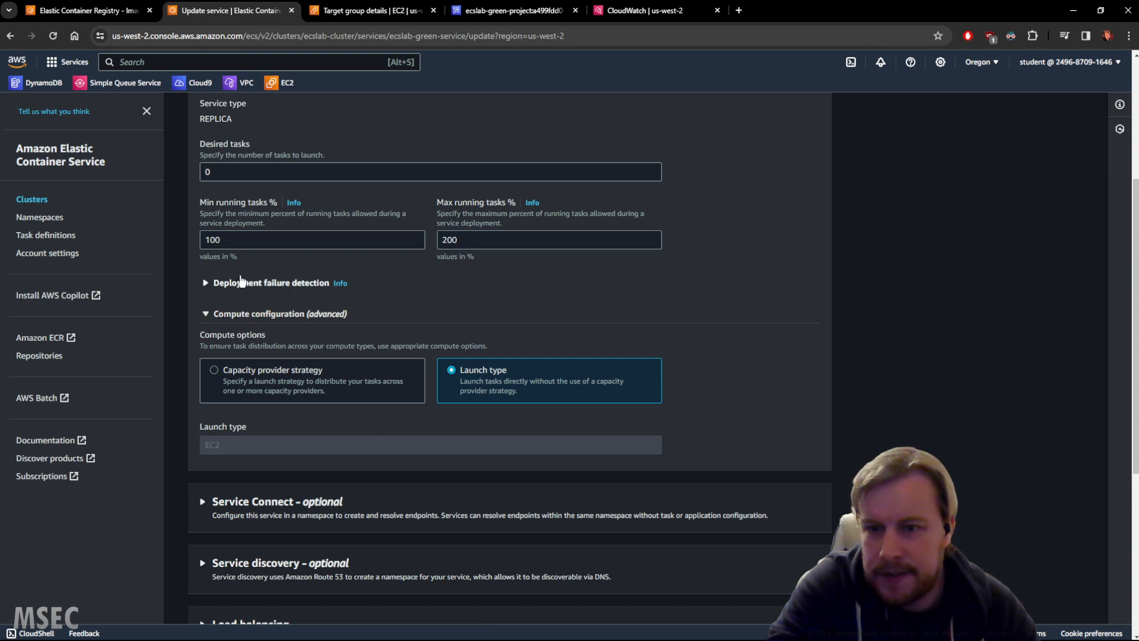
click(273, 283)
Step: Examine the Service Connect, Service discovery and Load balancing settings in ecslab-green-service's update form
scroll(344, 410, down, 5)
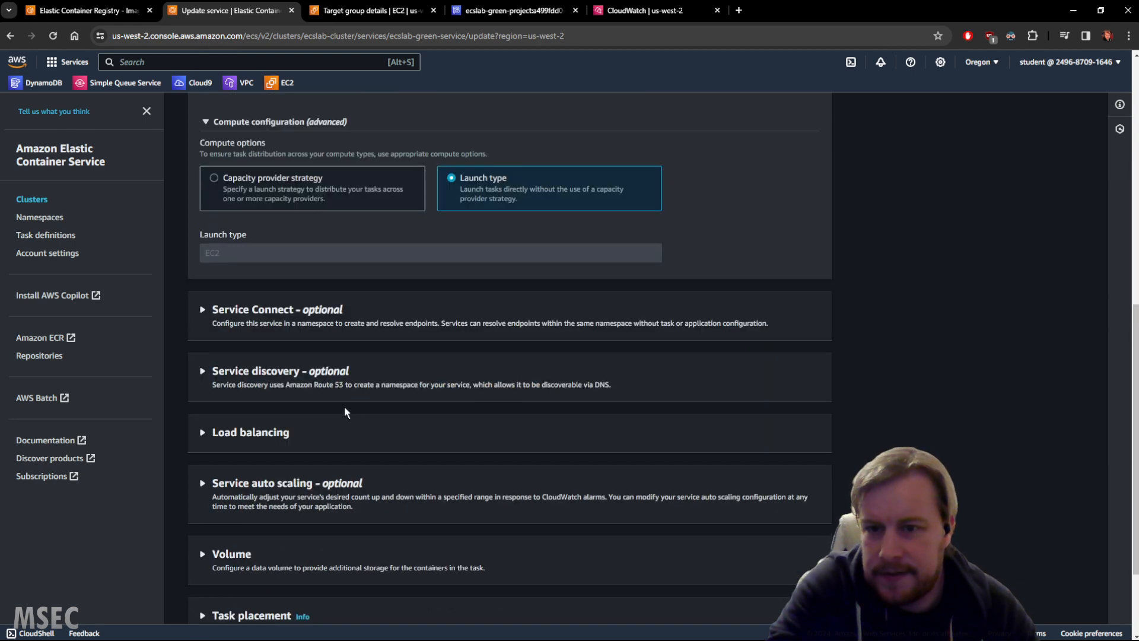
click(242, 315)
scroll(270, 368, down, 2)
click(256, 303)
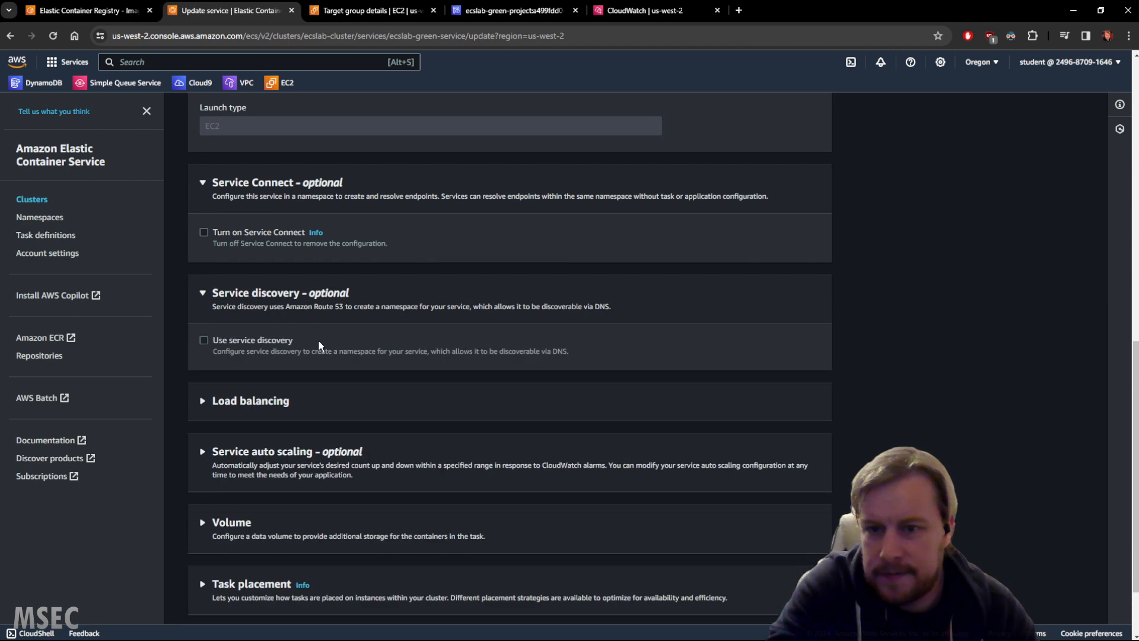
scroll(244, 278, down, 2)
click(280, 302)
scroll(366, 348, down, 1)
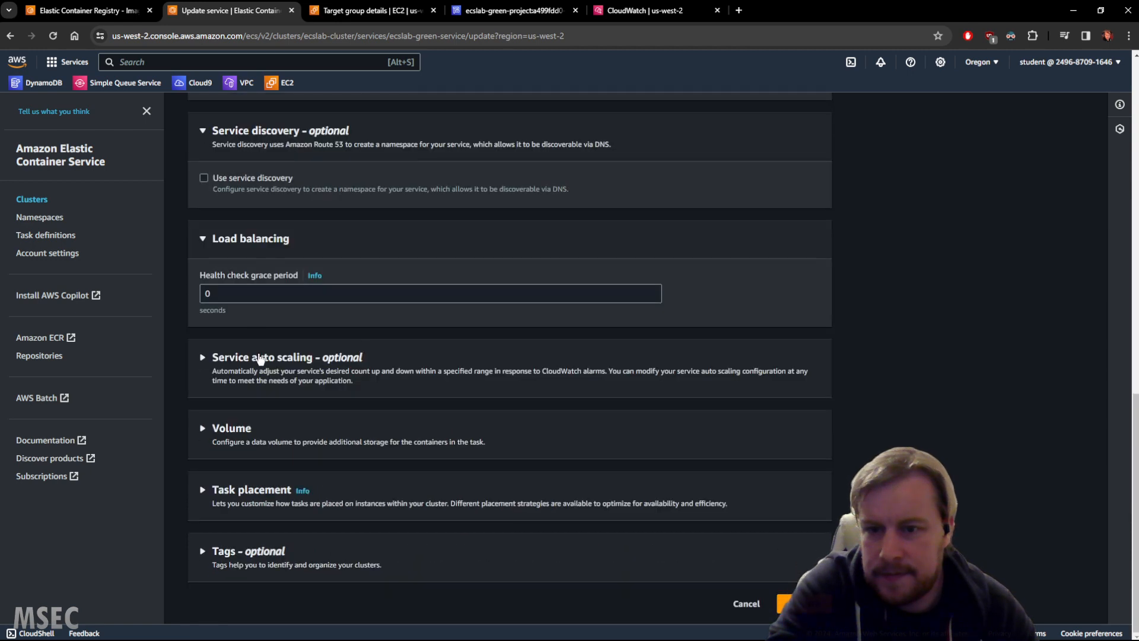
Step: Examine the Service auto scaling, Volume, Task placement and Tags settings of ecslab-green-service
click(262, 359)
scroll(267, 374, down, 1)
click(213, 447)
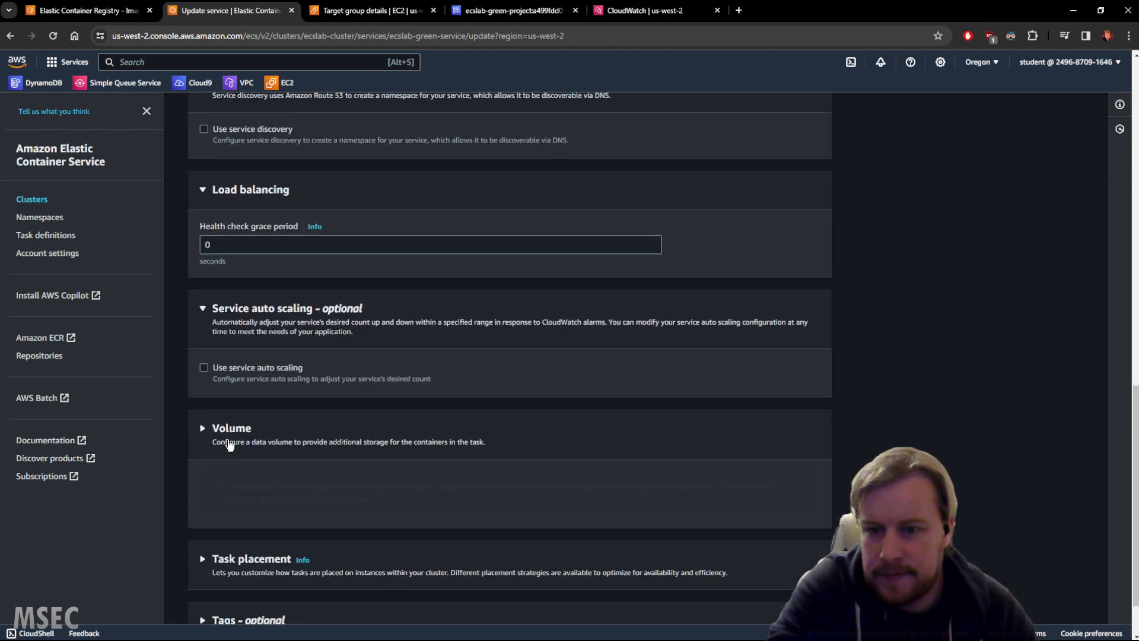
scroll(249, 500, down, 1)
click(264, 499)
scroll(265, 500, down, 6)
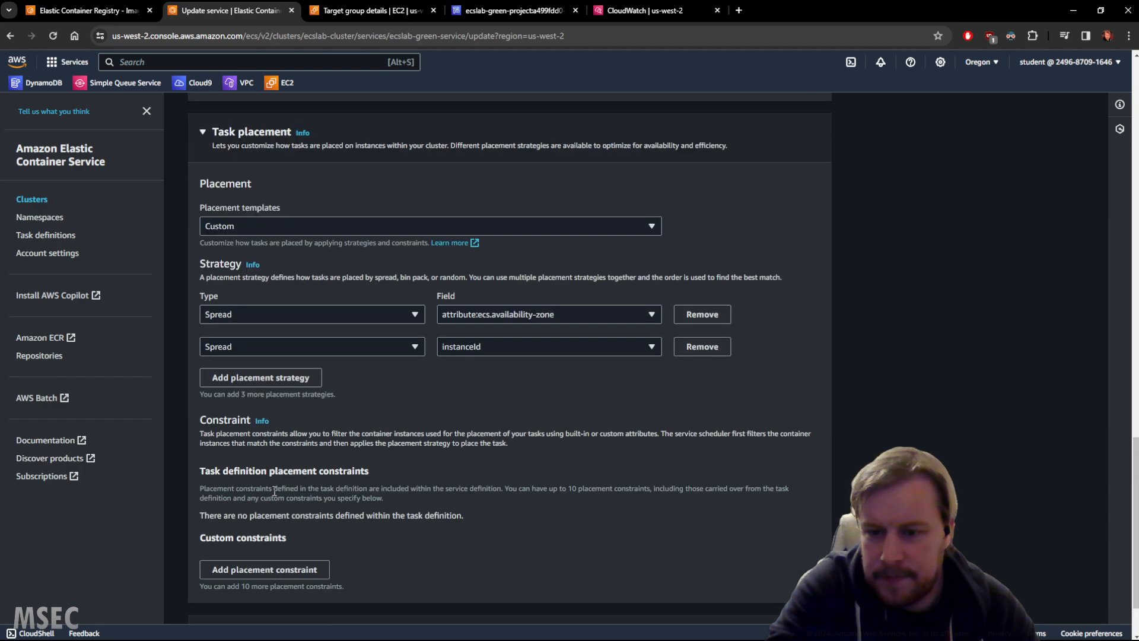
click(252, 563)
scroll(374, 498, down, 2)
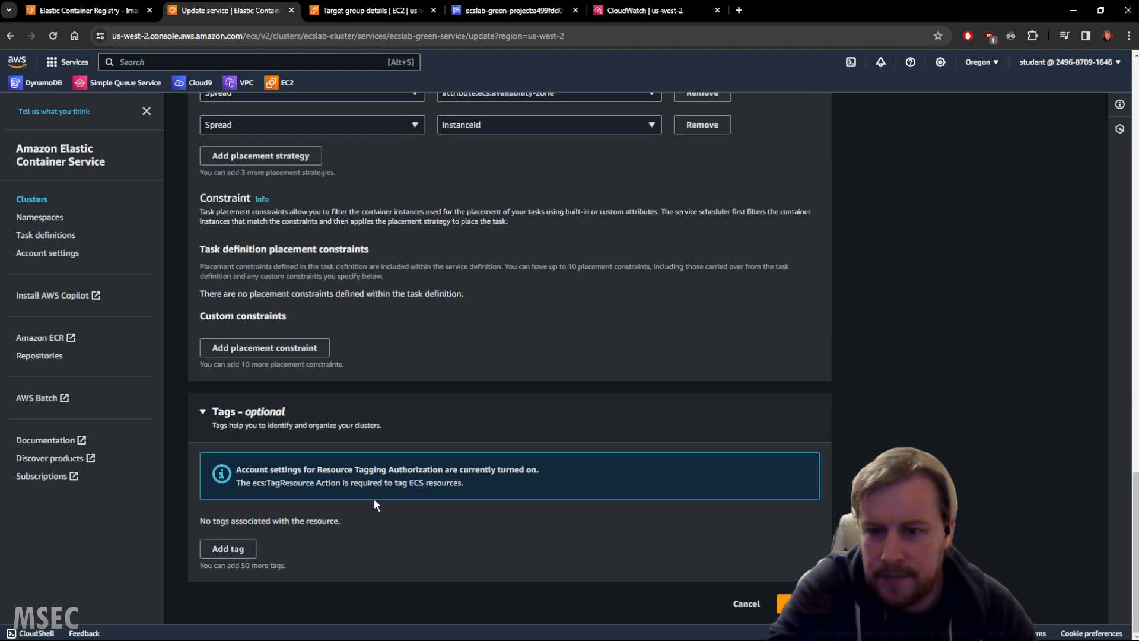
Step: Review the available placement templates for ecslab-green-service and cancel the service update
scroll(375, 497, up, 6)
scroll(375, 496, down, 2)
click(321, 243)
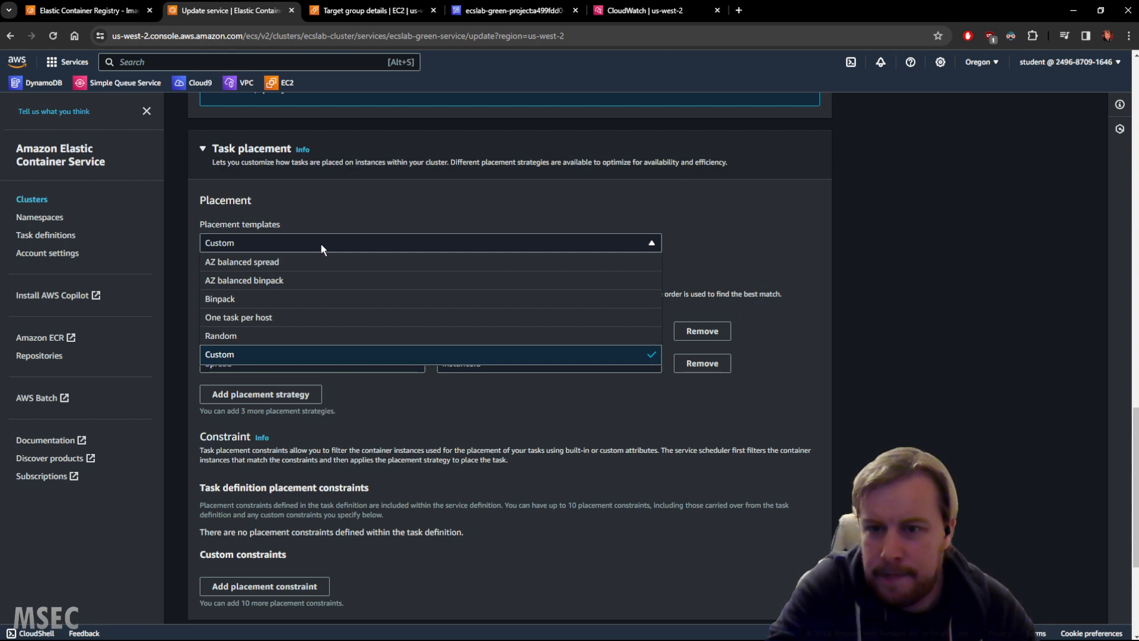
click(320, 243)
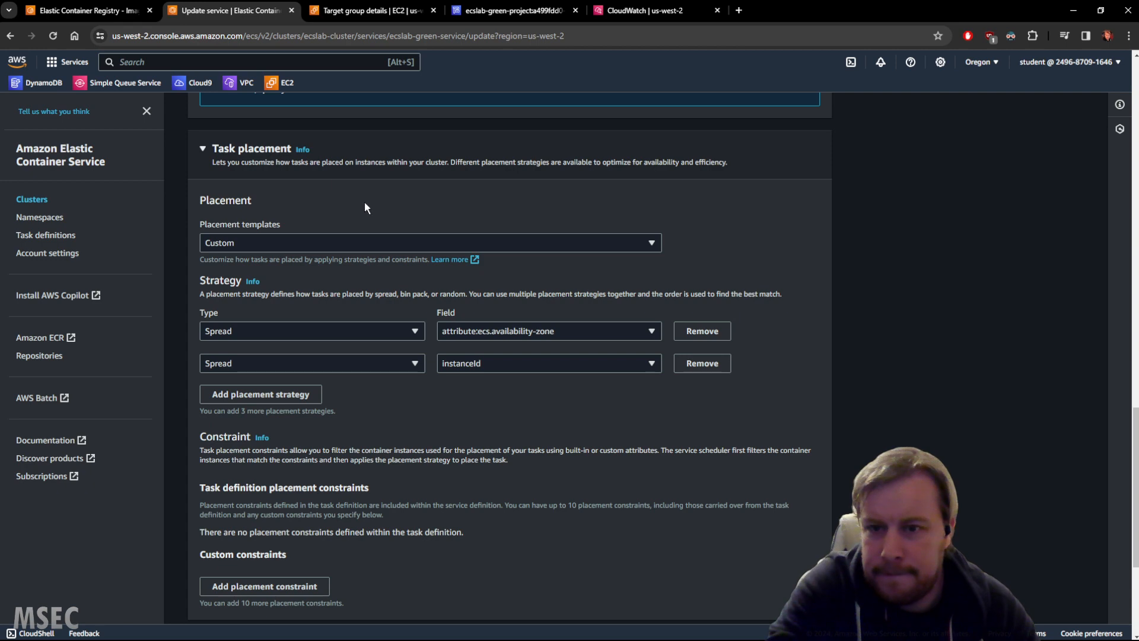
scroll(583, 456, down, 3)
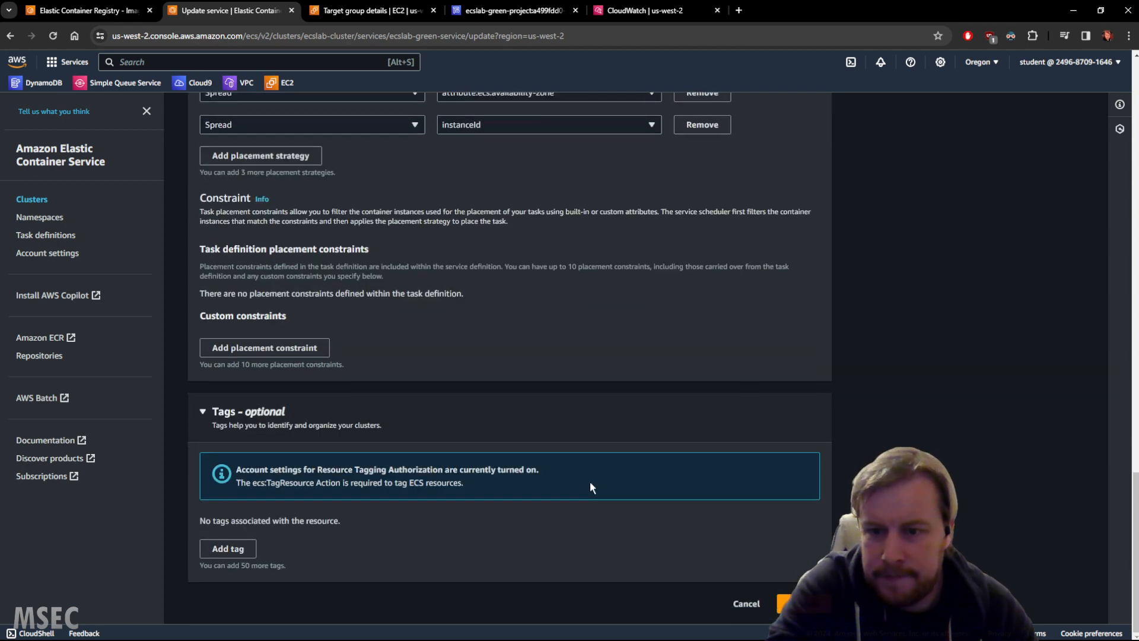
click(745, 604)
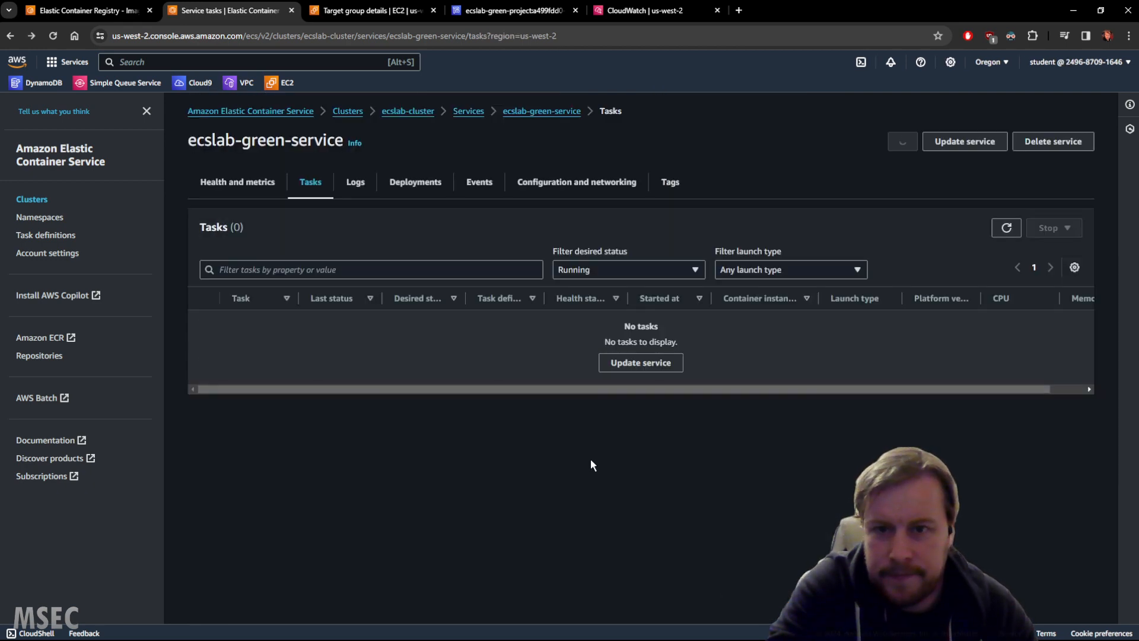
Step: Delete ecslab-green-service from ecslab-cluster's services list without force delete, entering "delete" as confirmation
click(475, 112)
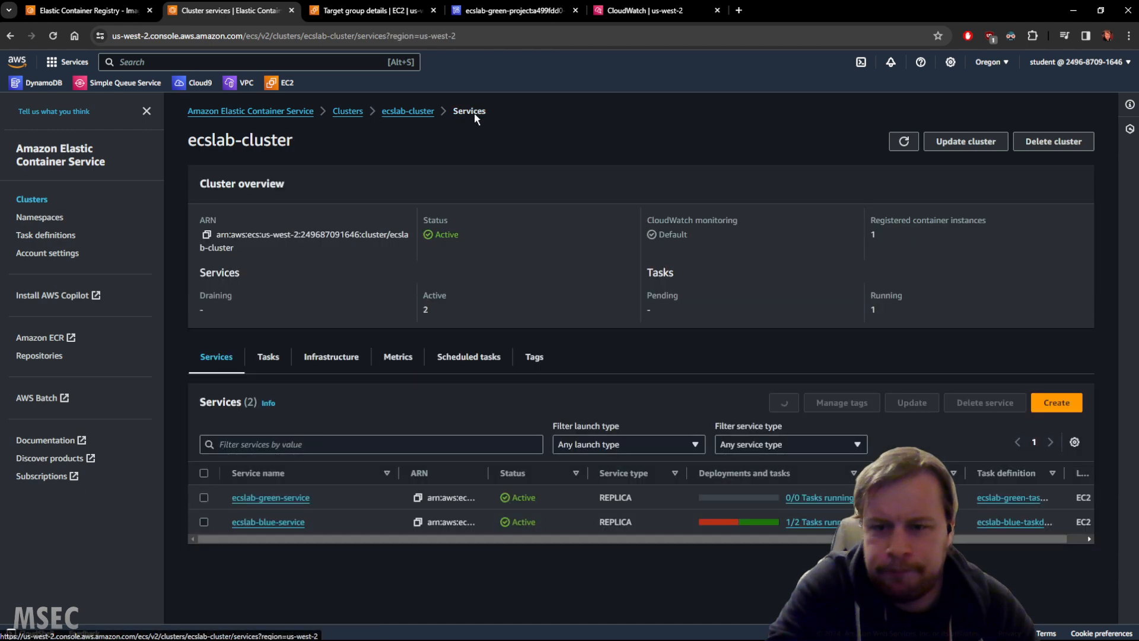
click(204, 498)
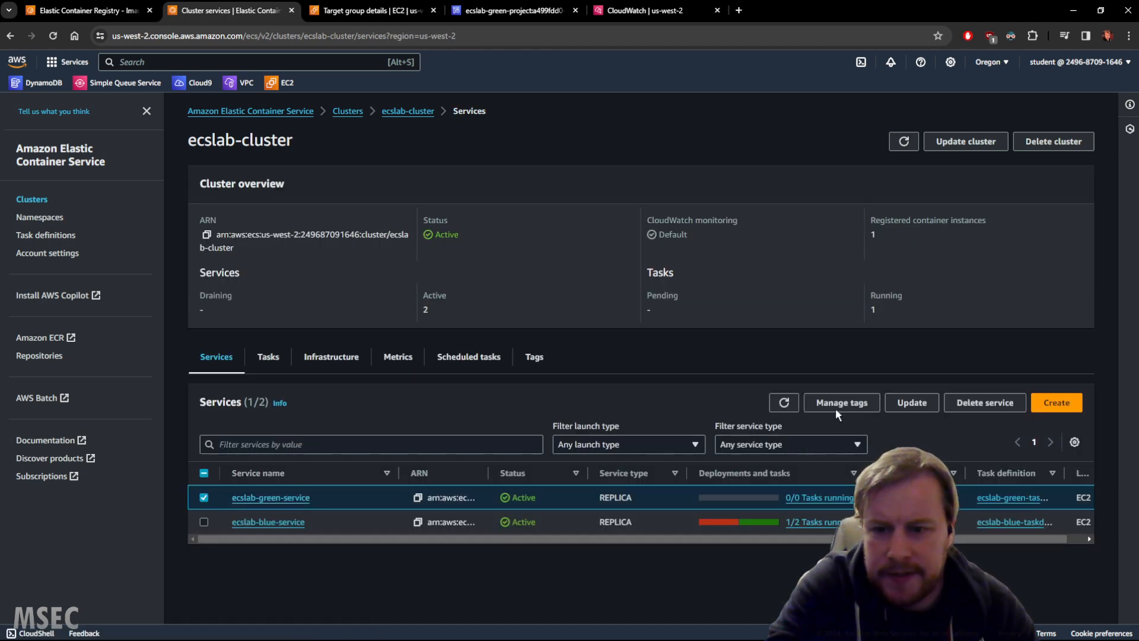
click(985, 403)
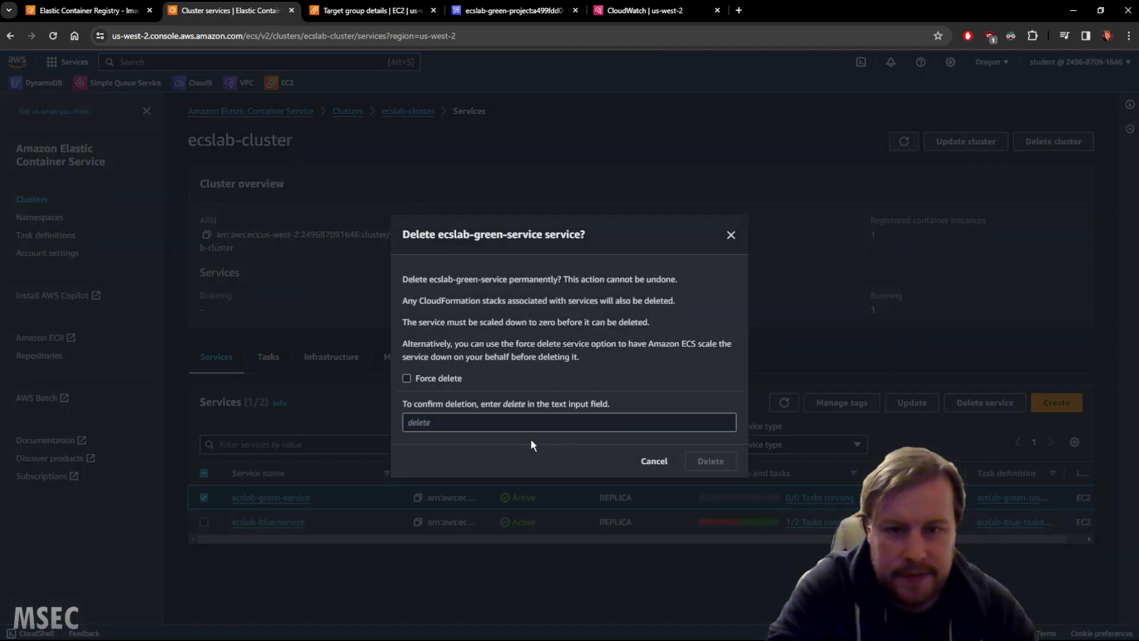
click(514, 422)
text(delete)
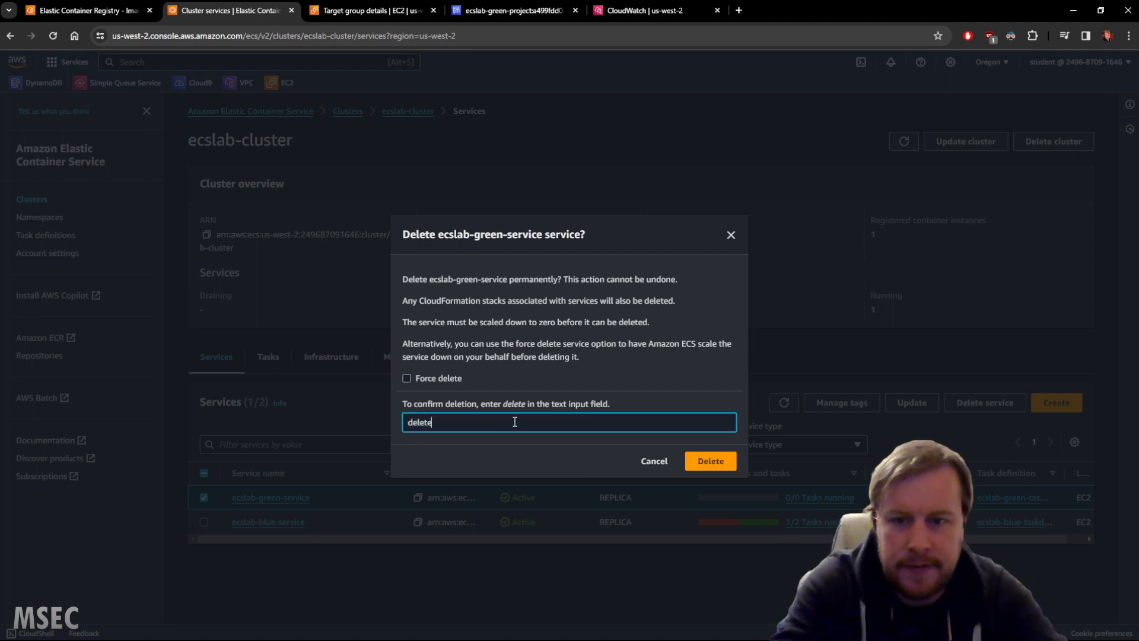
click(709, 461)
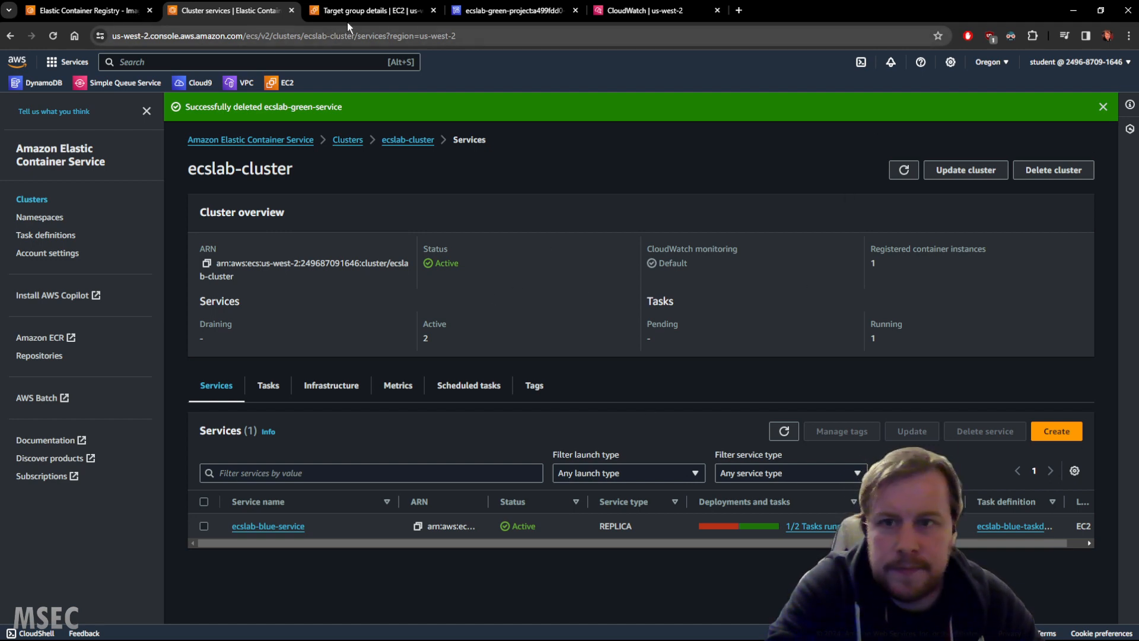
Step: Check the registered target's health in ecslab-target-group and return to ecslab-cluster's services list
click(359, 12)
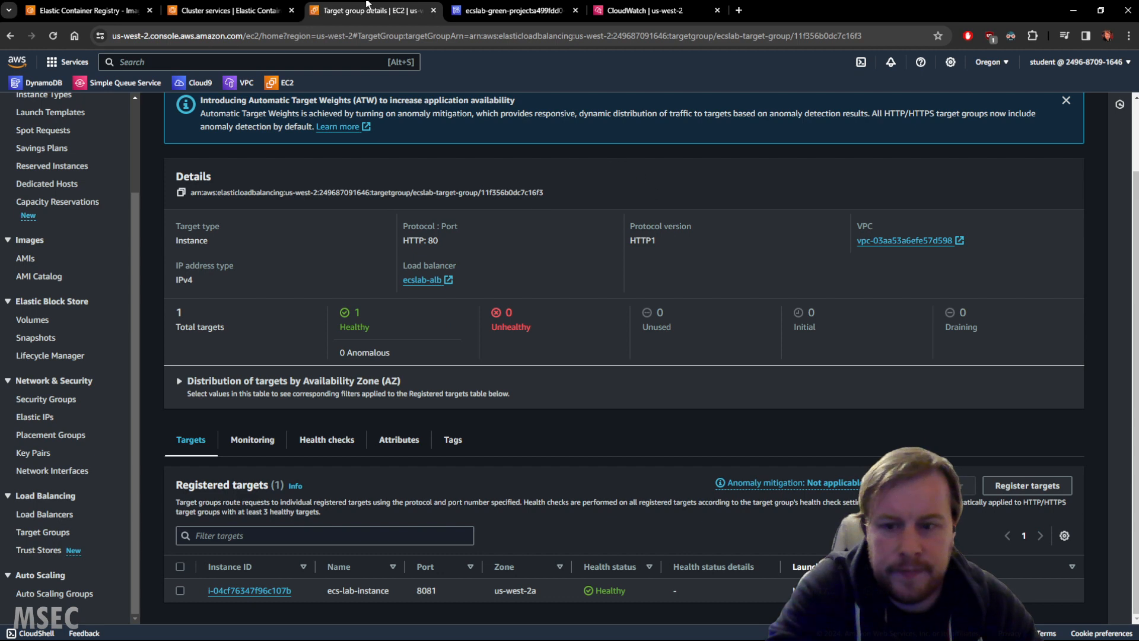
click(270, 11)
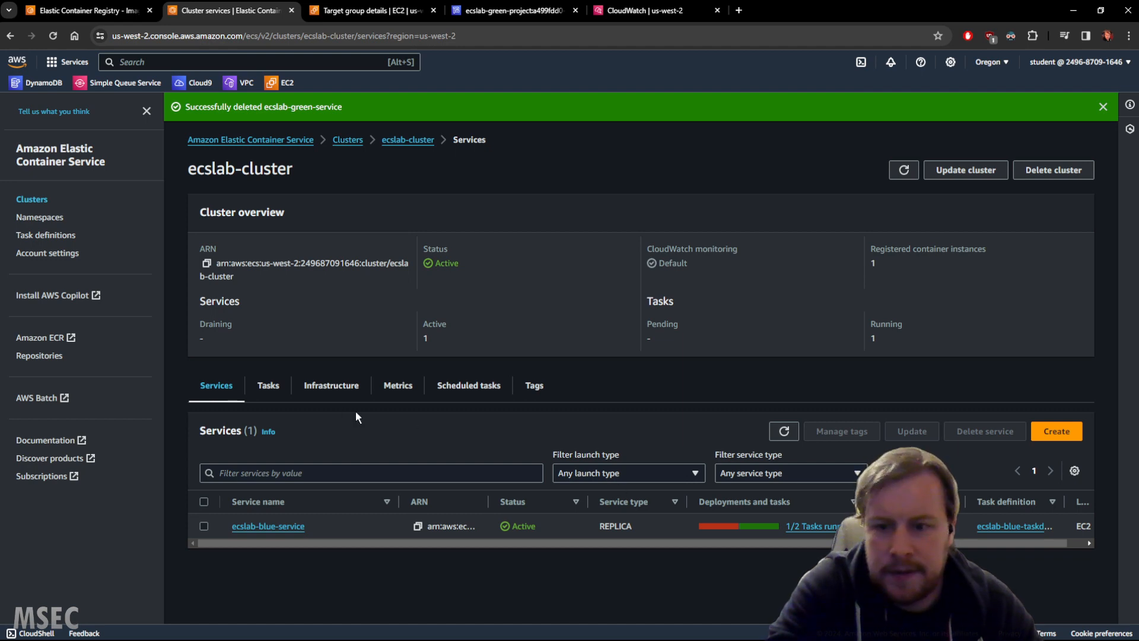
click(268, 385)
click(1054, 432)
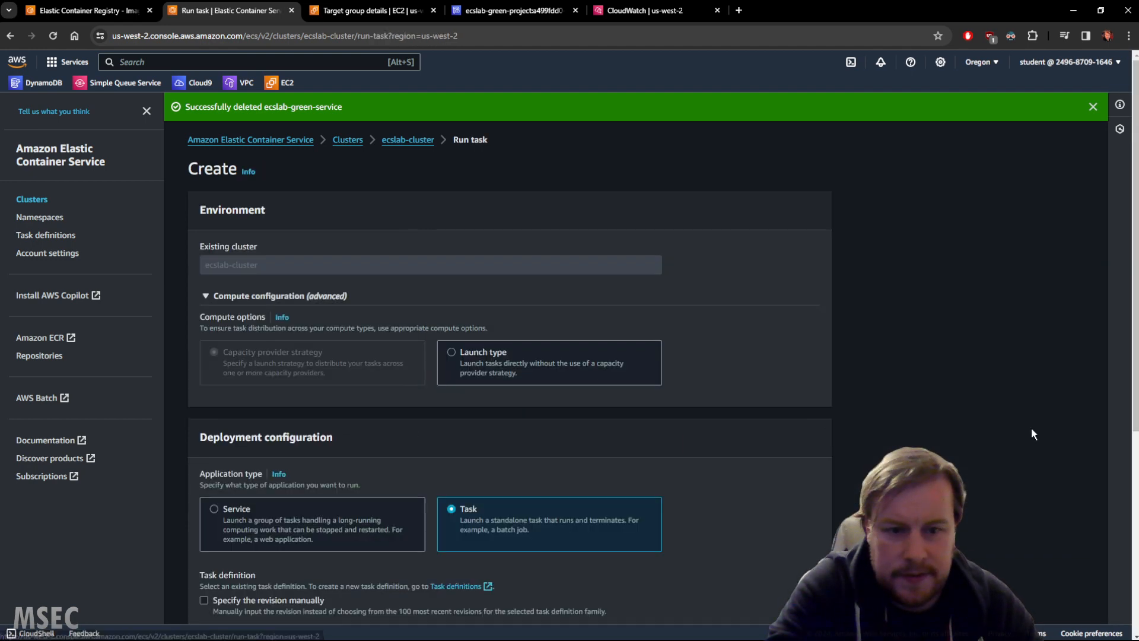
click(412, 142)
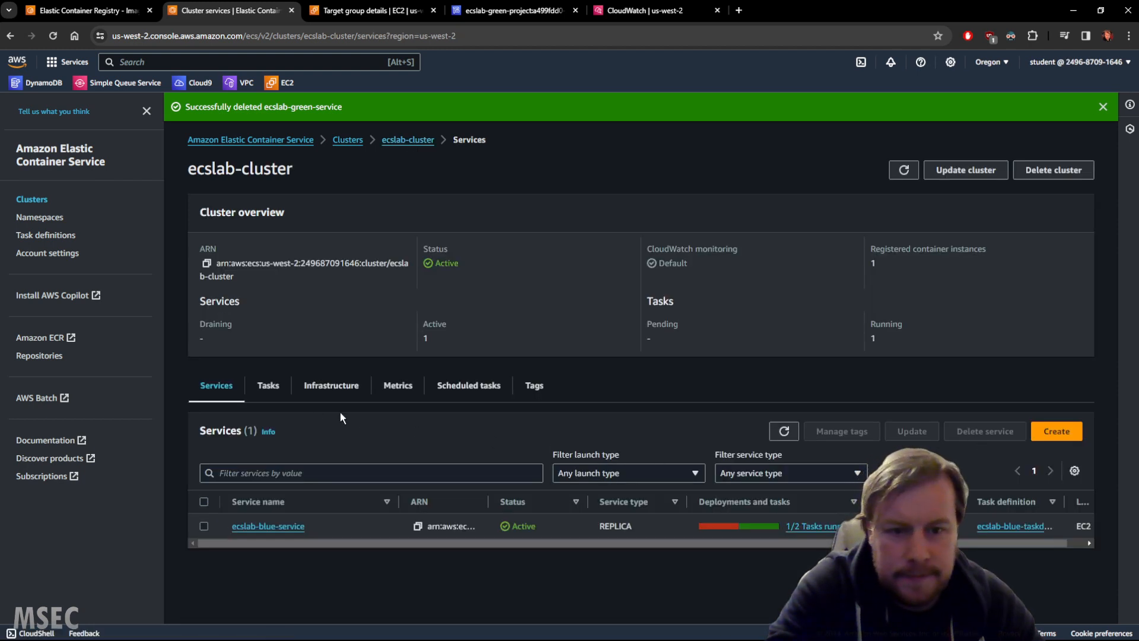
Step: Check the configuration and container image of ecslab-cluster's running task and return to the services list
click(269, 386)
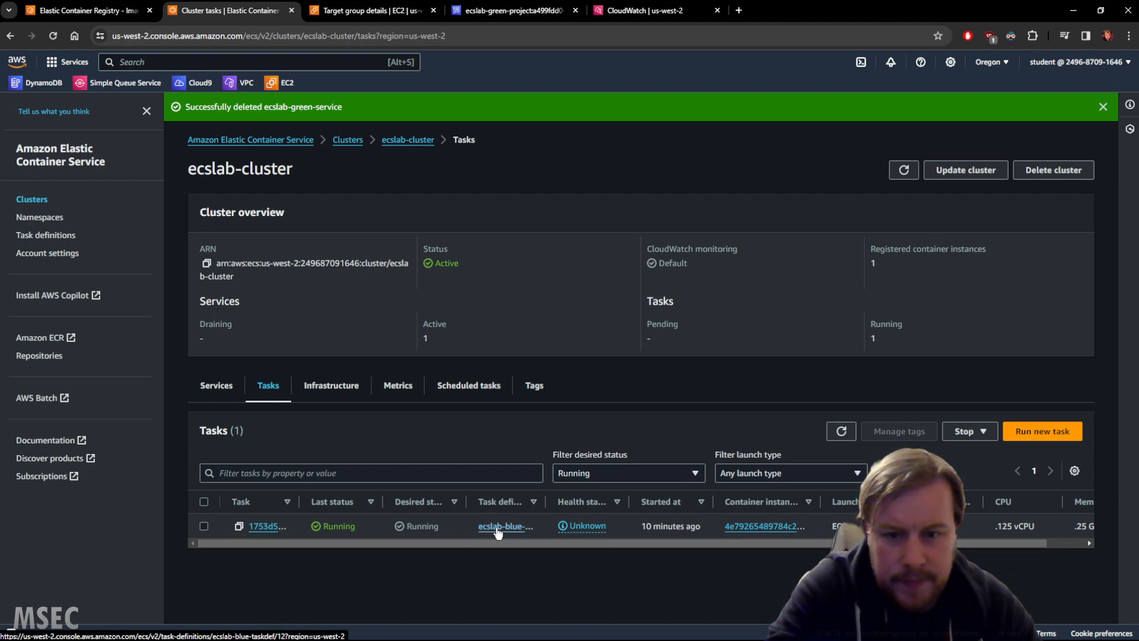
click(256, 526)
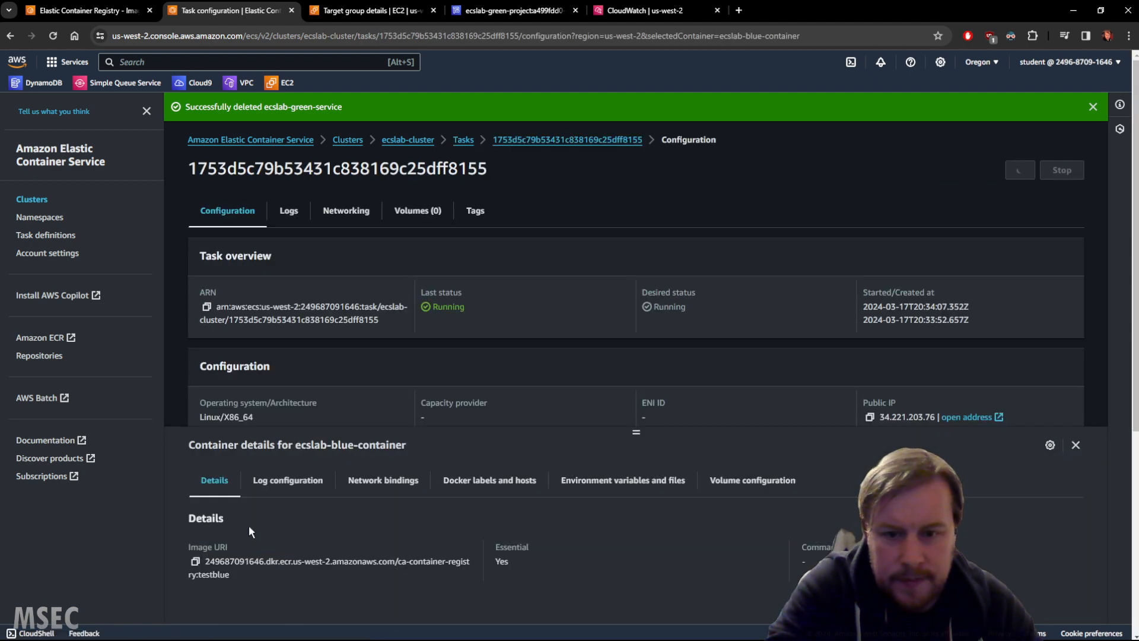
click(463, 139)
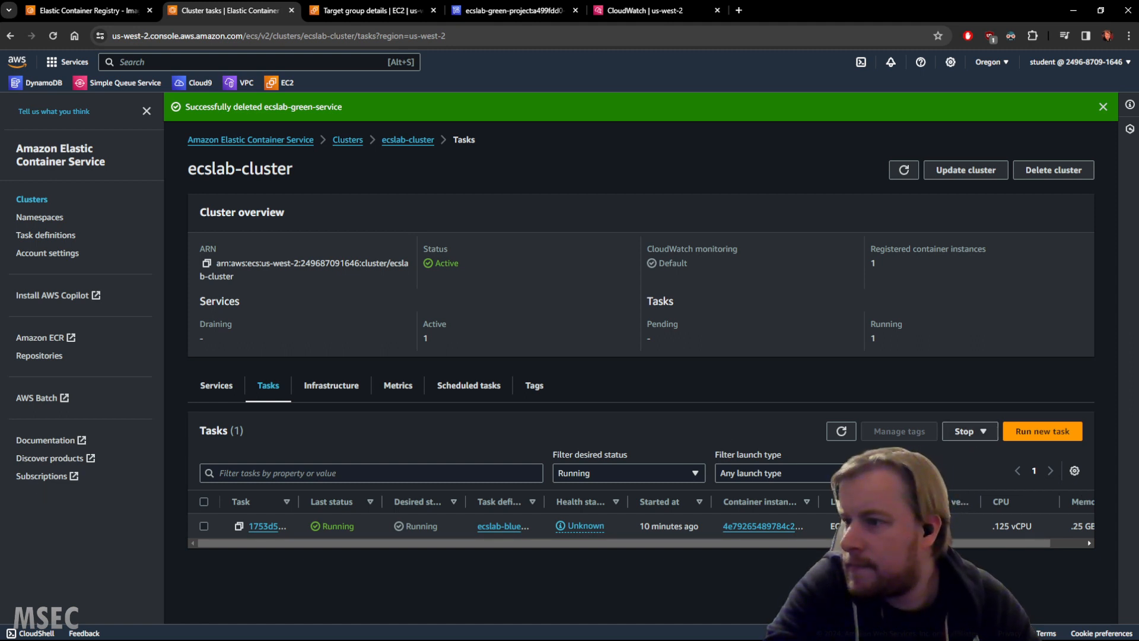
click(412, 145)
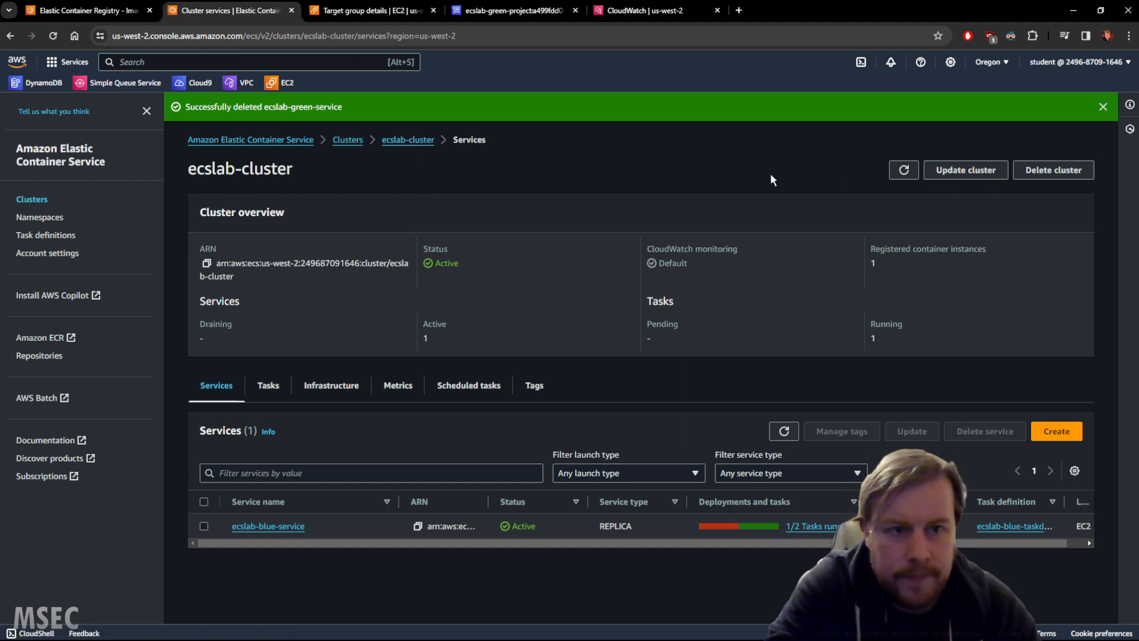
Step: Open the latest revision of ecslab-green-taskdef from the task definitions and check its overview and available actions
click(37, 235)
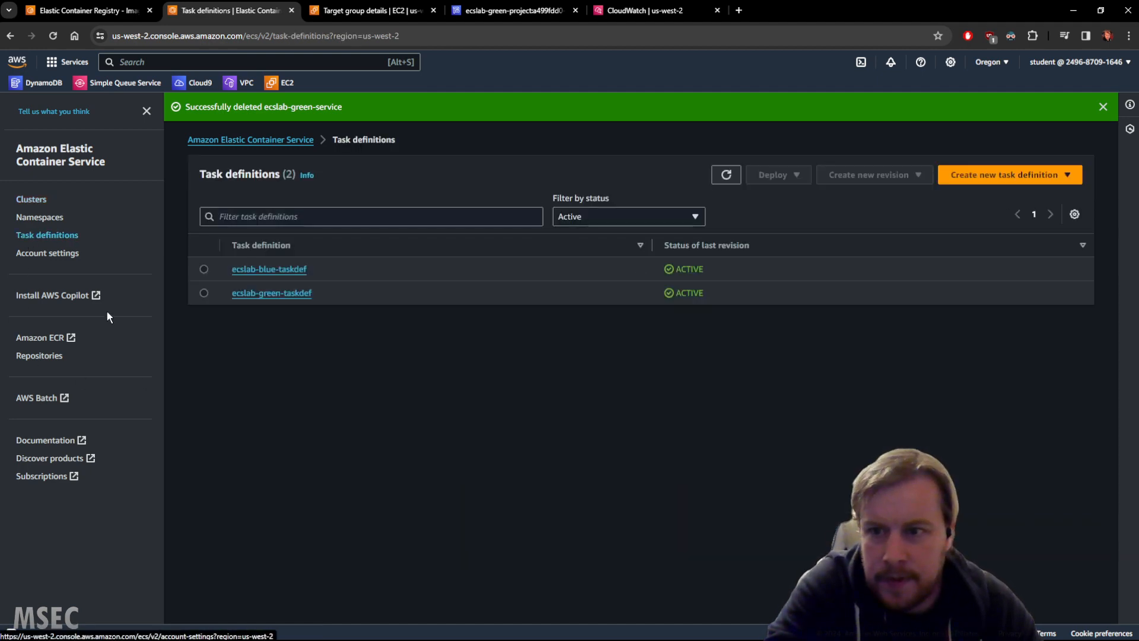
click(276, 294)
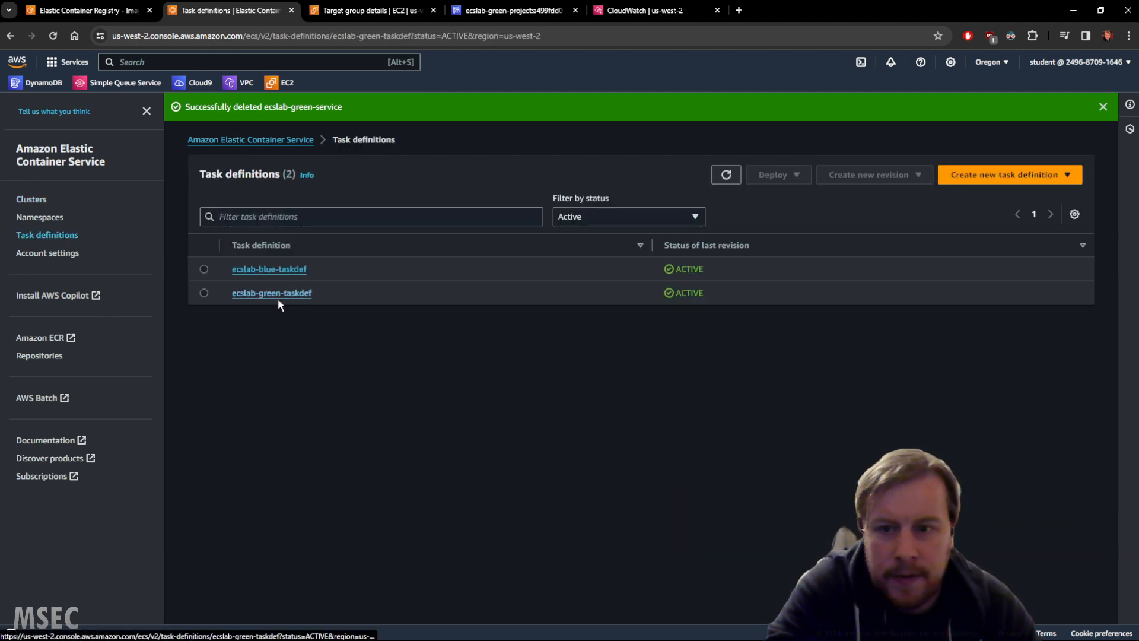
click(279, 270)
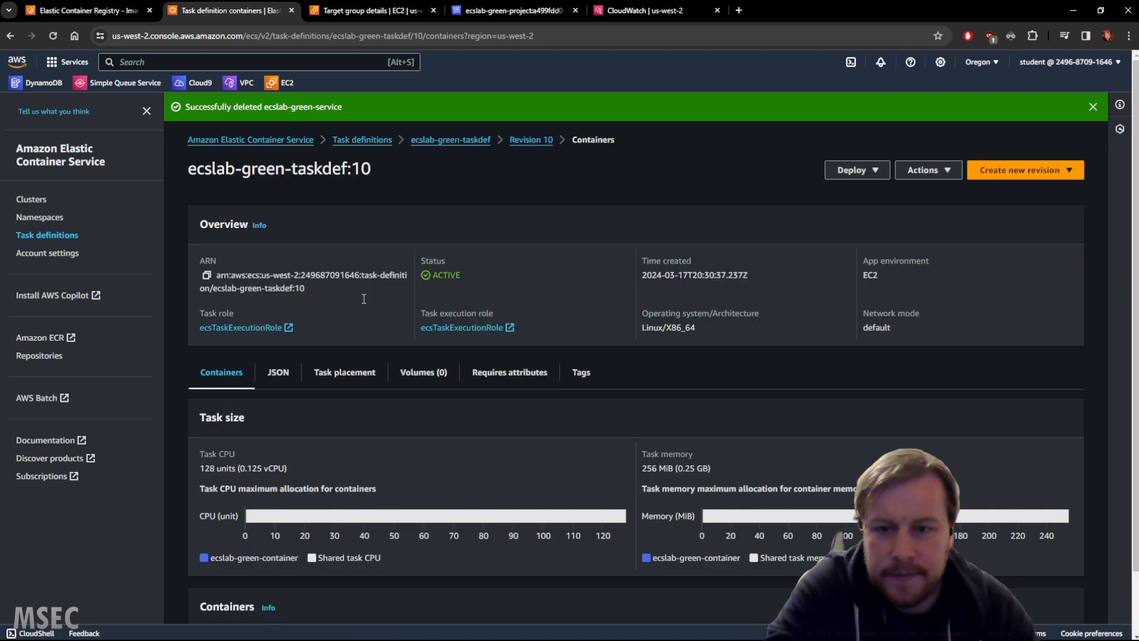
scroll(390, 321, down, 2)
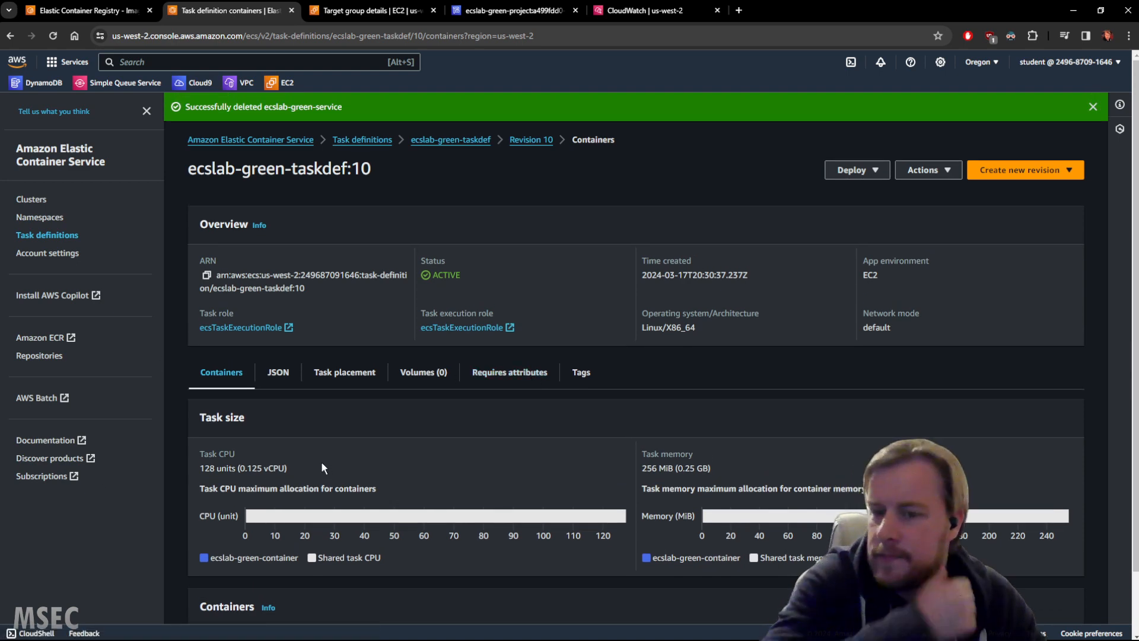
click(913, 172)
click(925, 172)
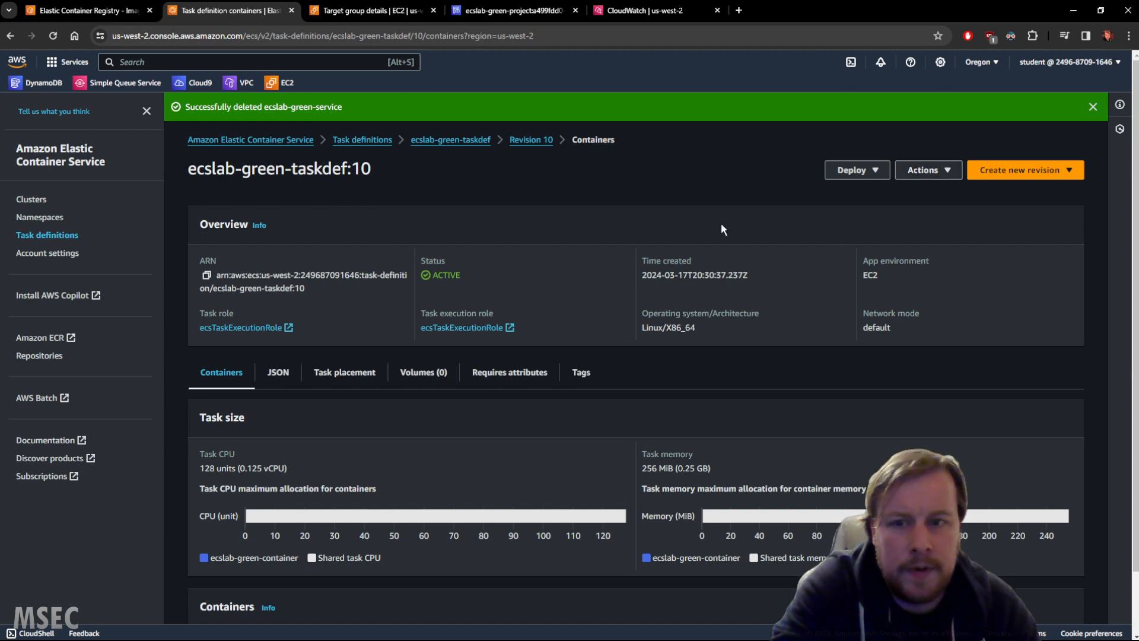
Step: Start a new revision of ecslab-green-taskdef from revision 10 and check its infrastructure requirements, task roles and container image URI
click(1024, 171)
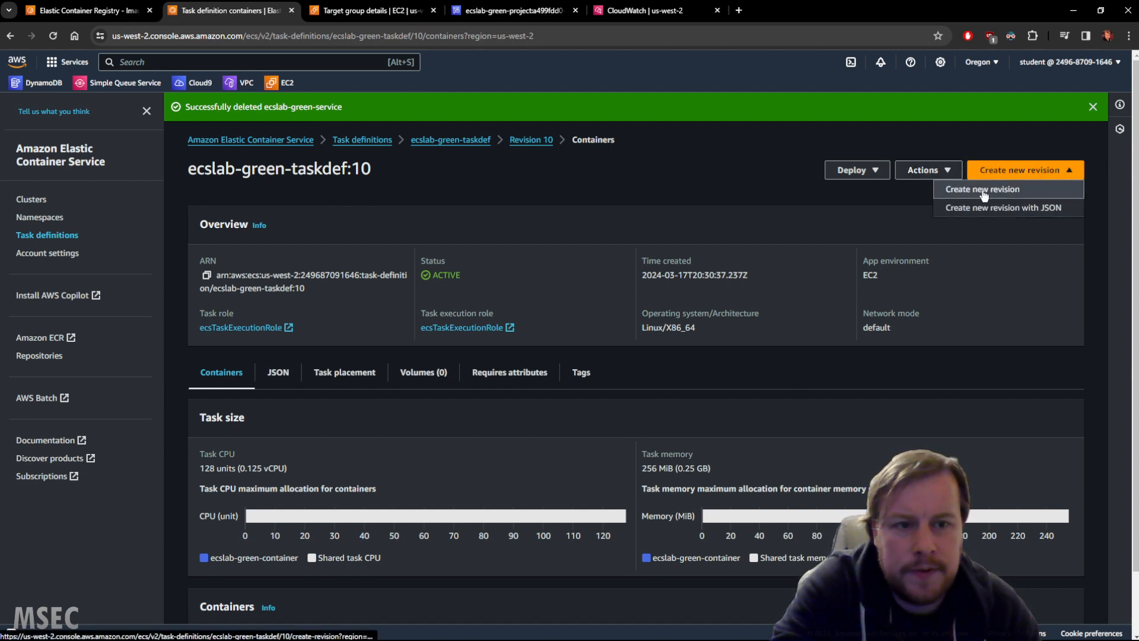
click(983, 191)
scroll(355, 338, down, 2)
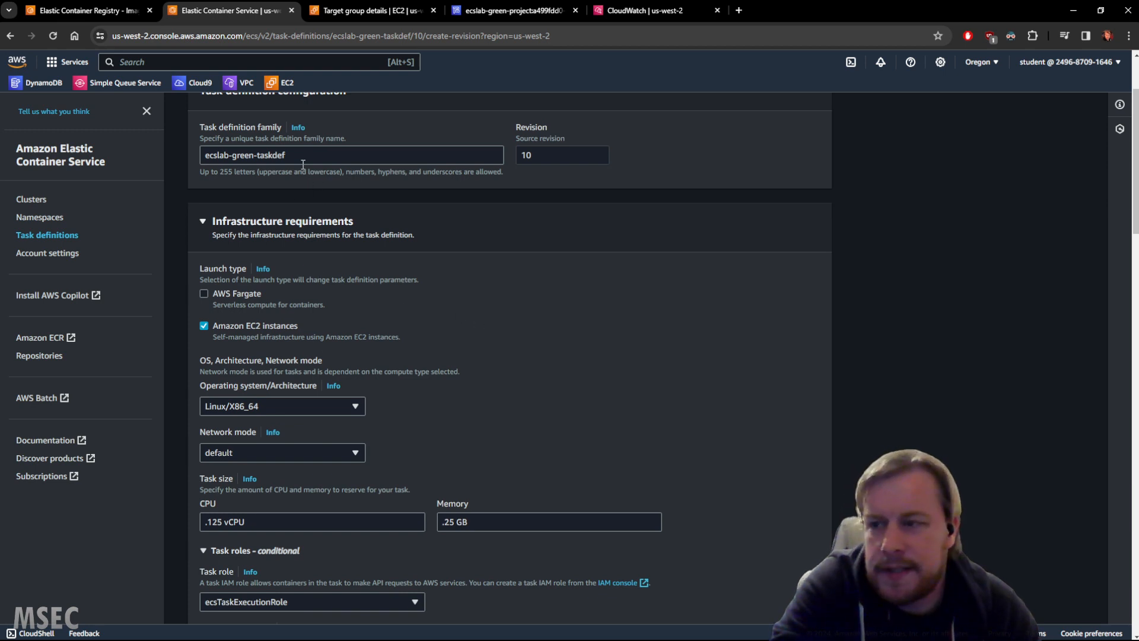
scroll(290, 199, down, 2)
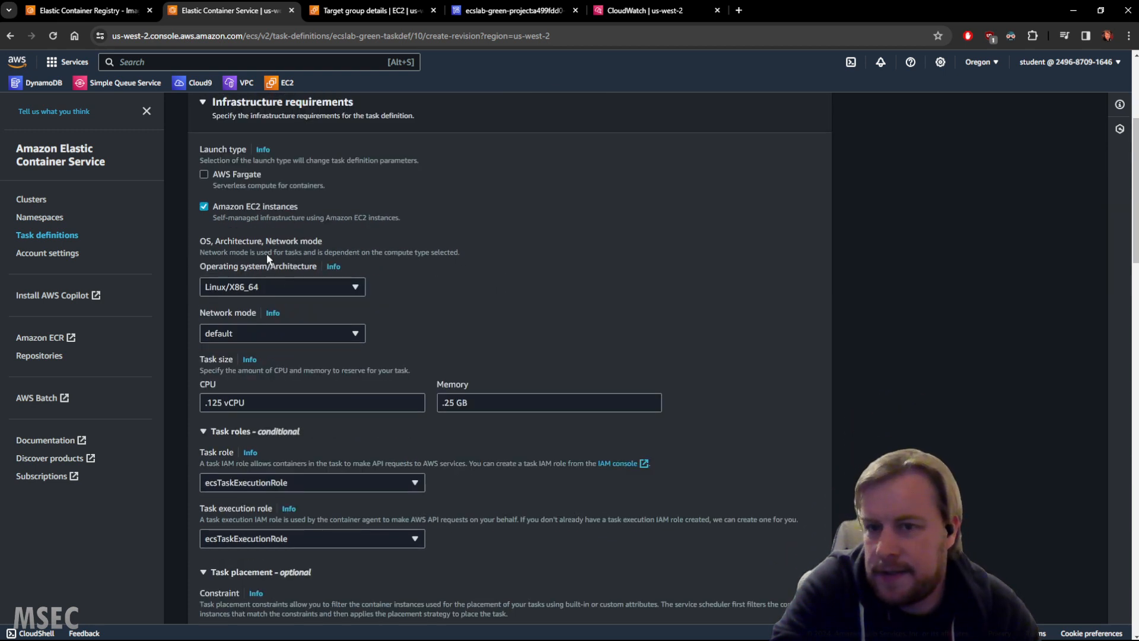
scroll(280, 283, down, 1)
scroll(262, 253, down, 1)
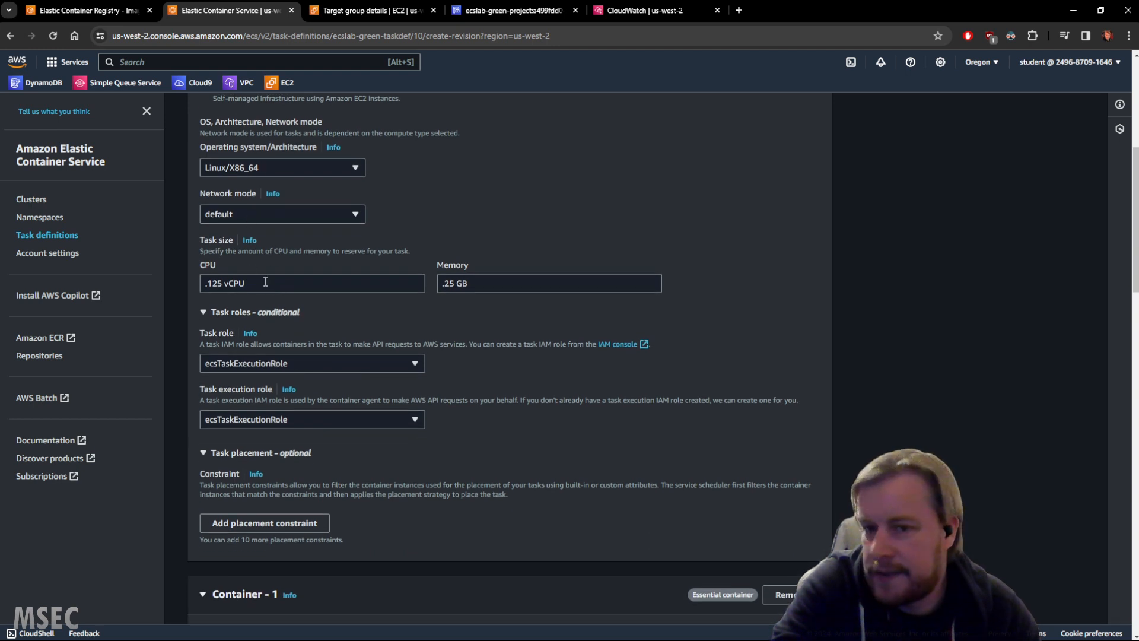
scroll(235, 281, down, 1)
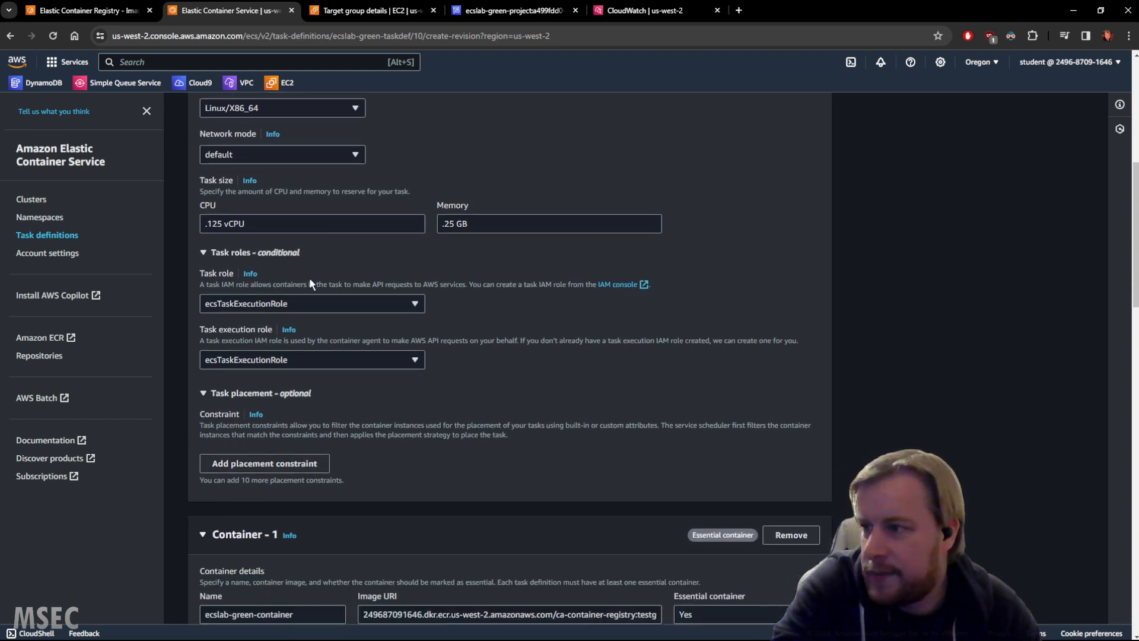
scroll(259, 266, down, 1)
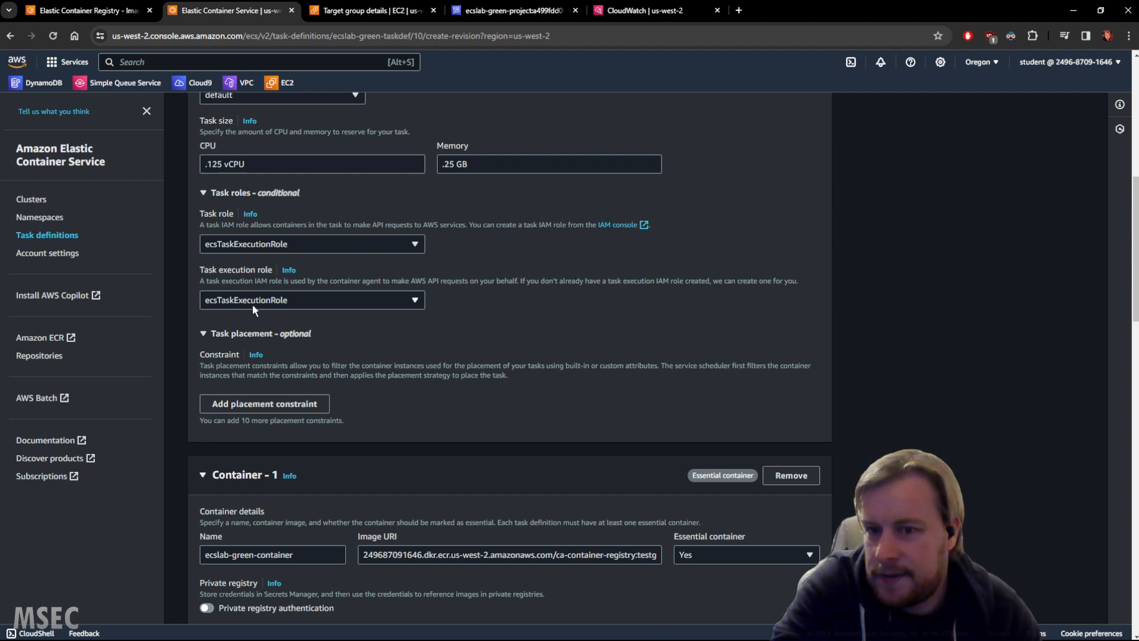
scroll(380, 314, down, 4)
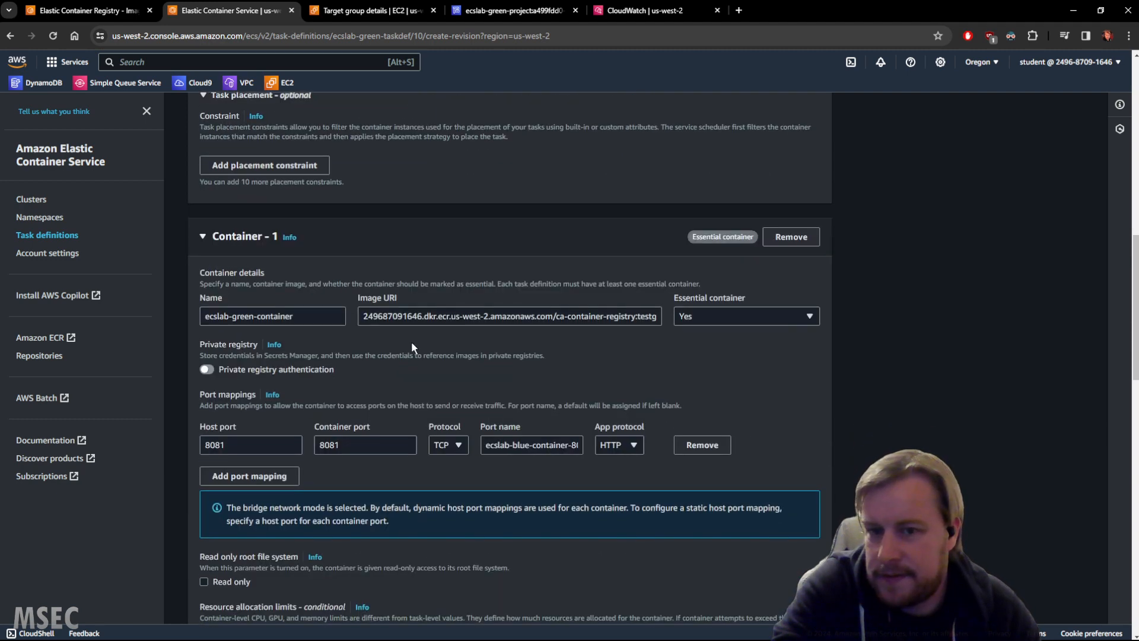
drag(388, 315, 743, 305)
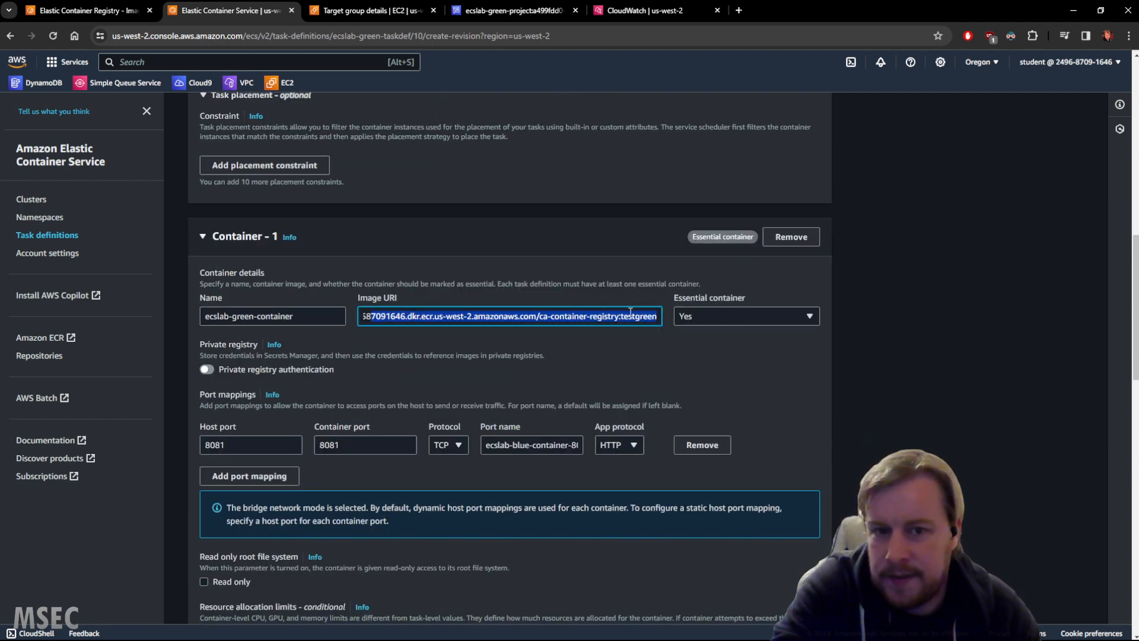
click(453, 271)
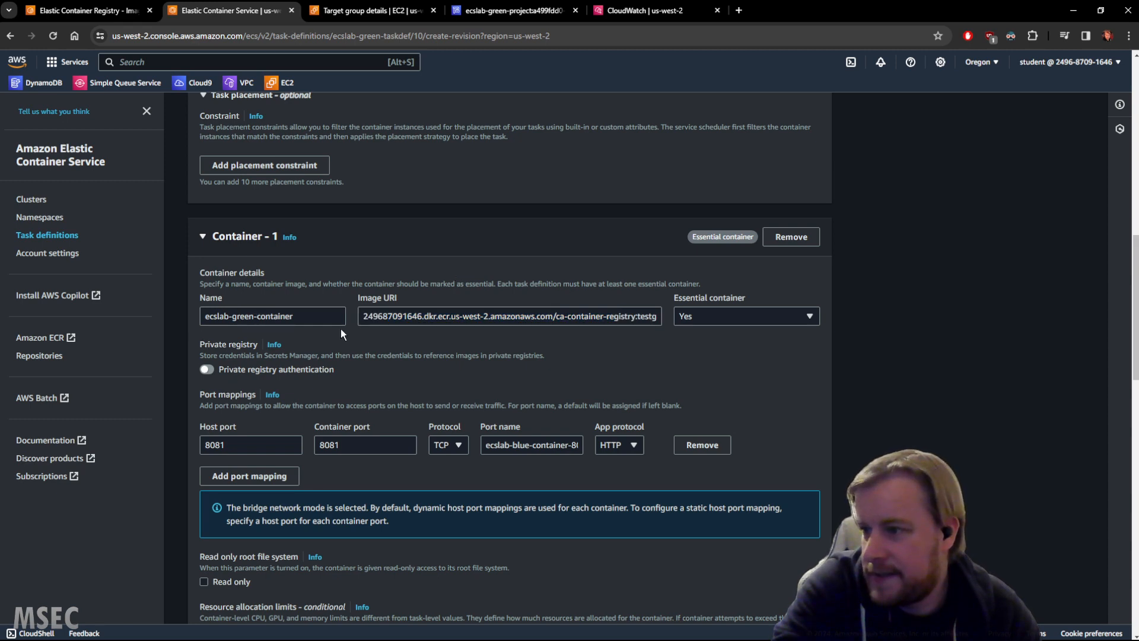
Step: Review the new revision's port mappings, resource limits, environment, logging and storage settings, and expand its monitoring options
scroll(596, 364, down, 2)
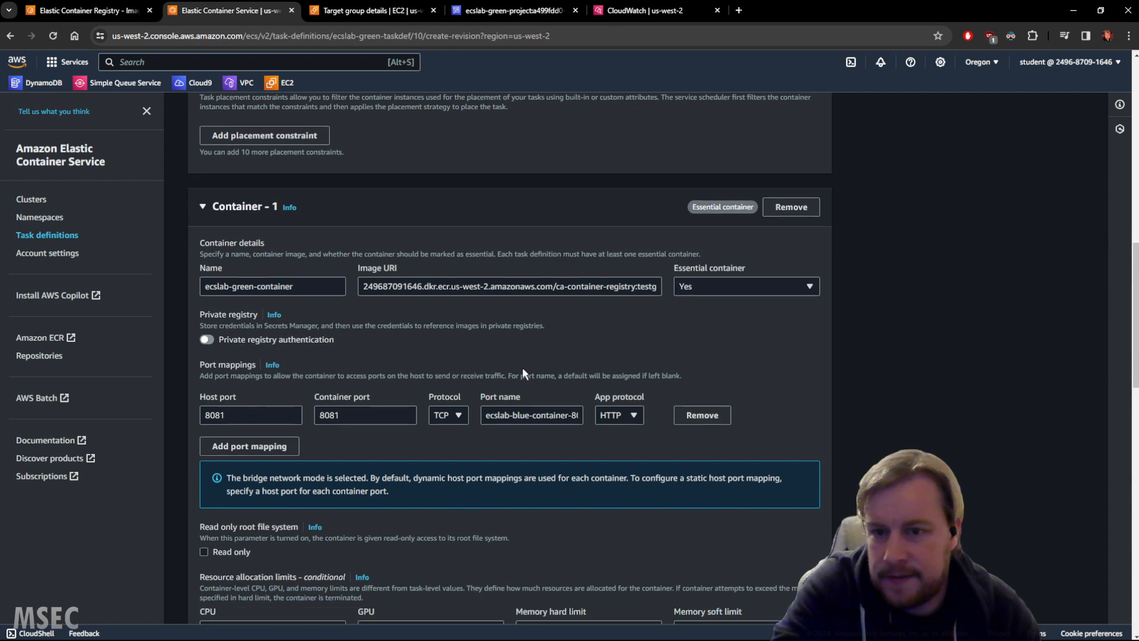
scroll(415, 343, down, 3)
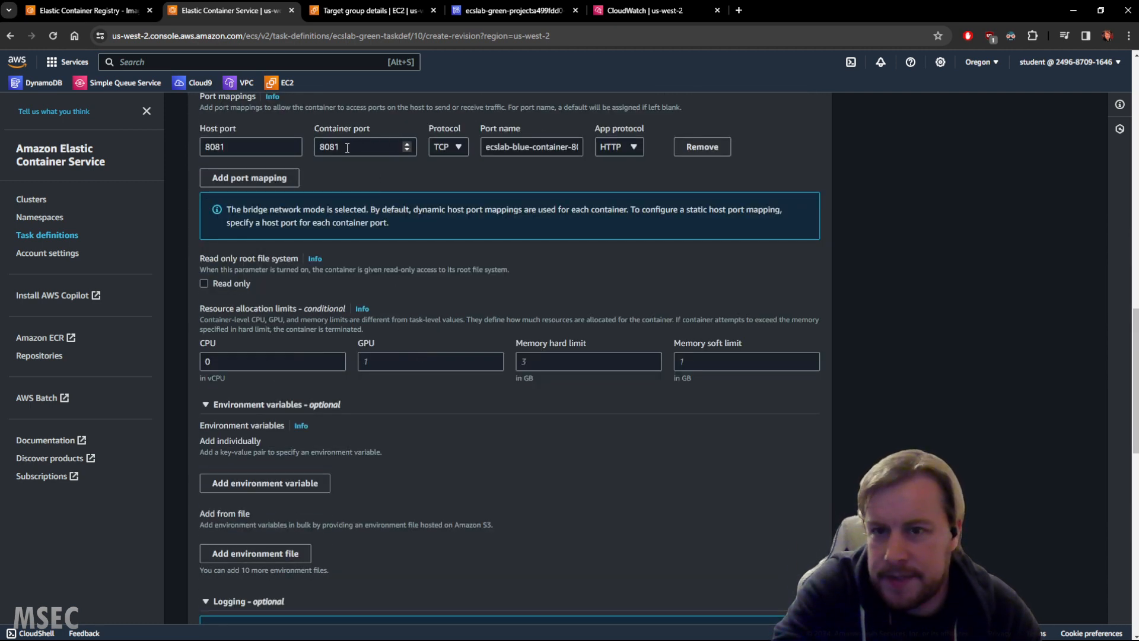
scroll(413, 239, down, 2)
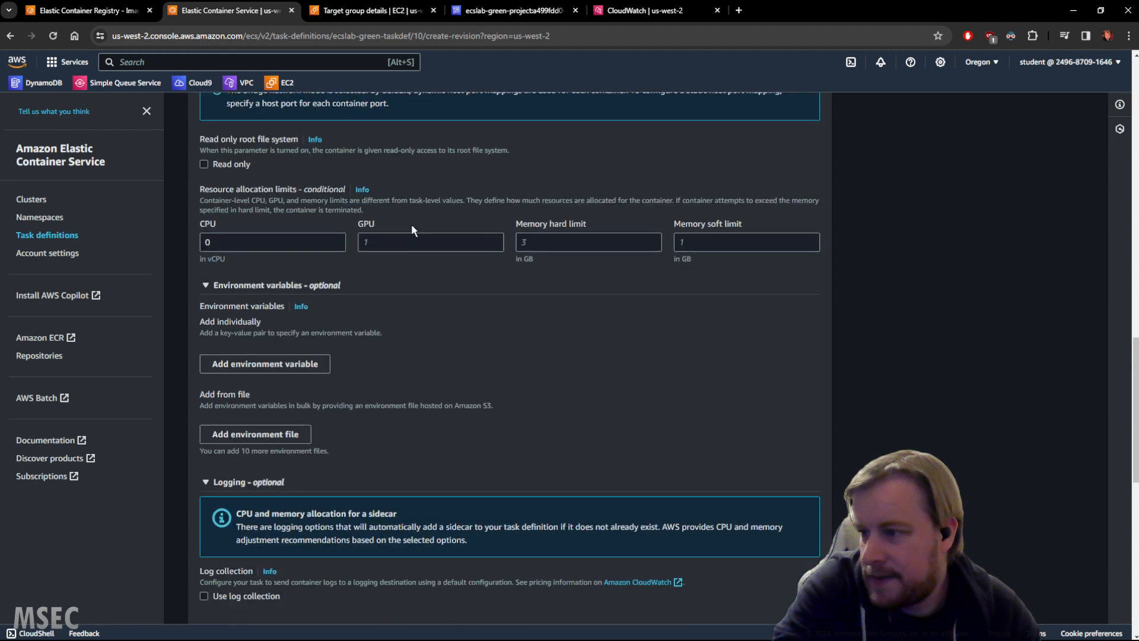
scroll(339, 390, down, 10)
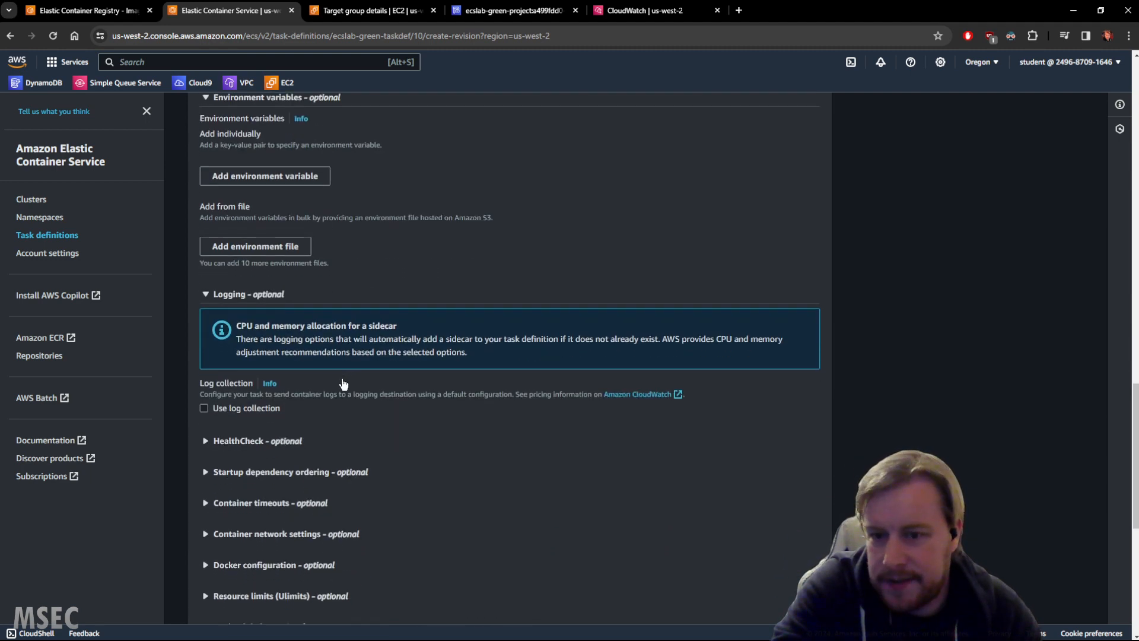
scroll(350, 437, down, 1)
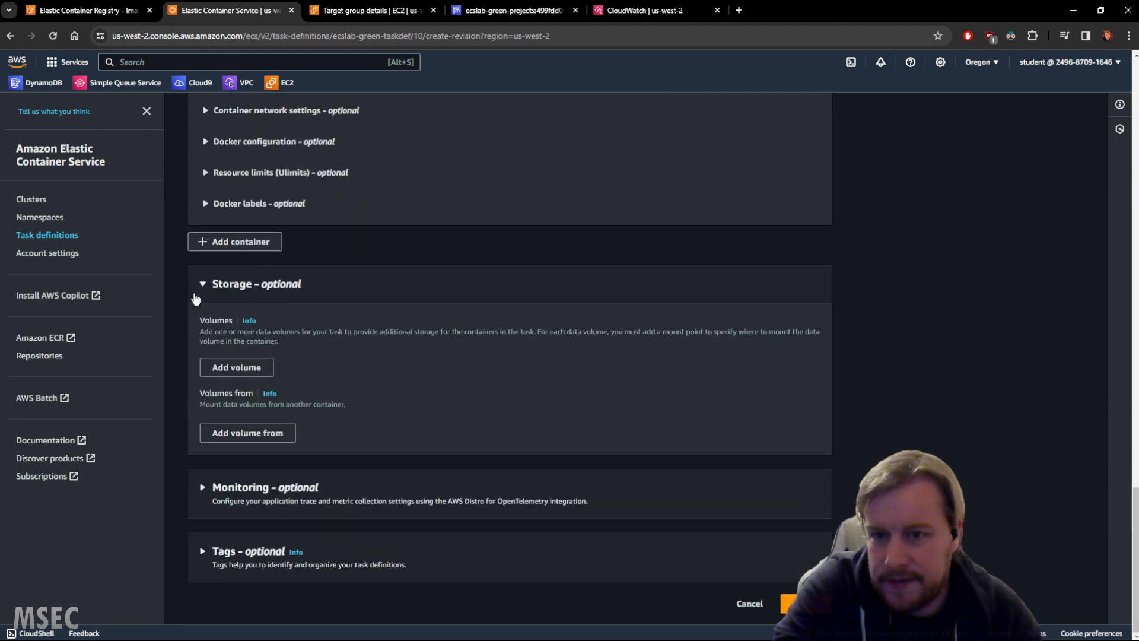
click(203, 488)
scroll(233, 468, down, 3)
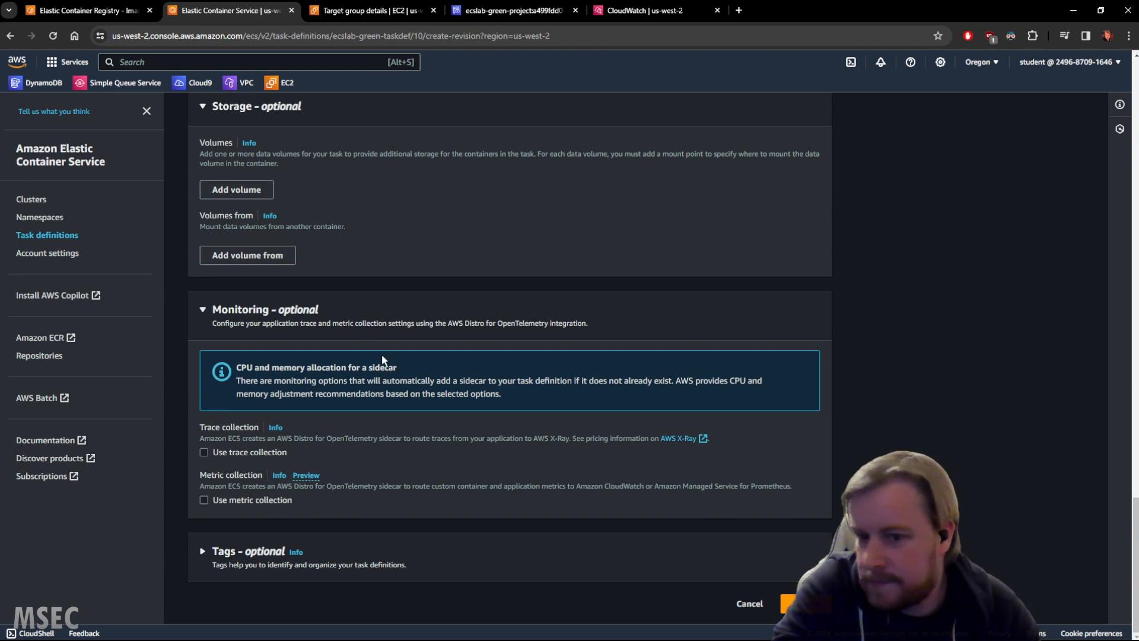
Step: Recheck the infrastructure and container settings and create the new ecslab-green-taskdef revision with the source revision's values
scroll(383, 353, up, 15)
scroll(382, 346, up, 12)
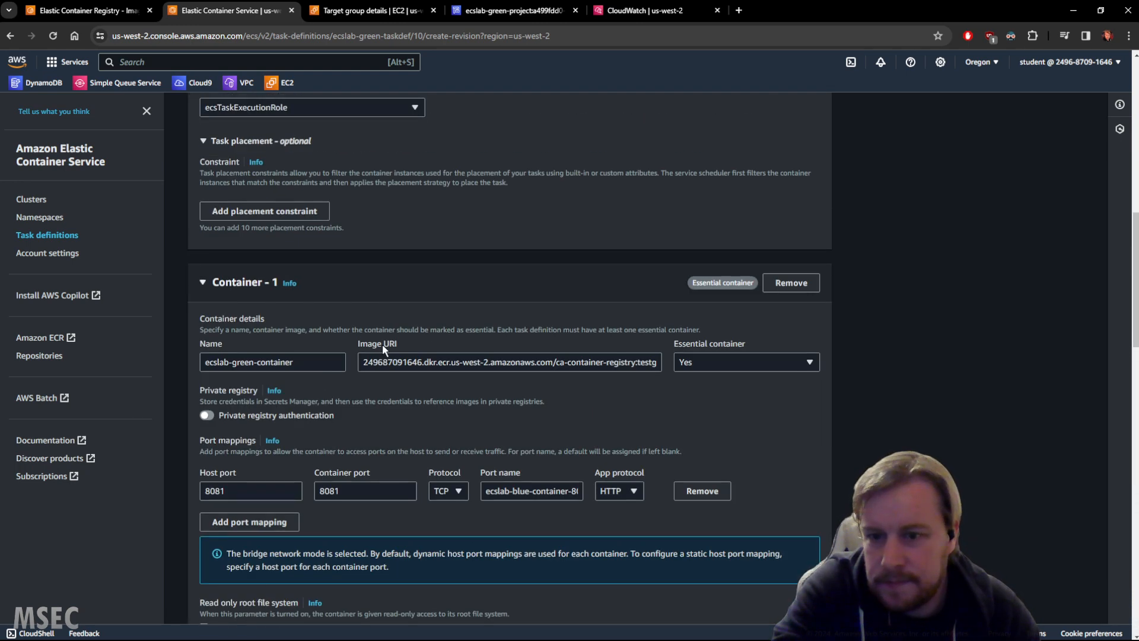
scroll(382, 351, up, 2)
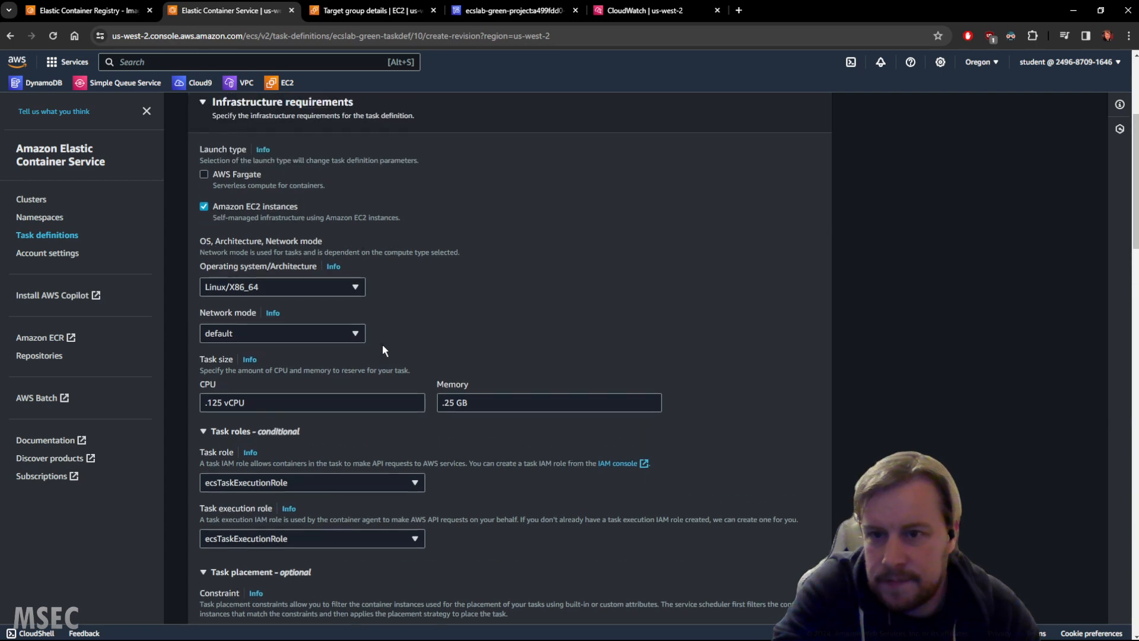
scroll(382, 350, down, 5)
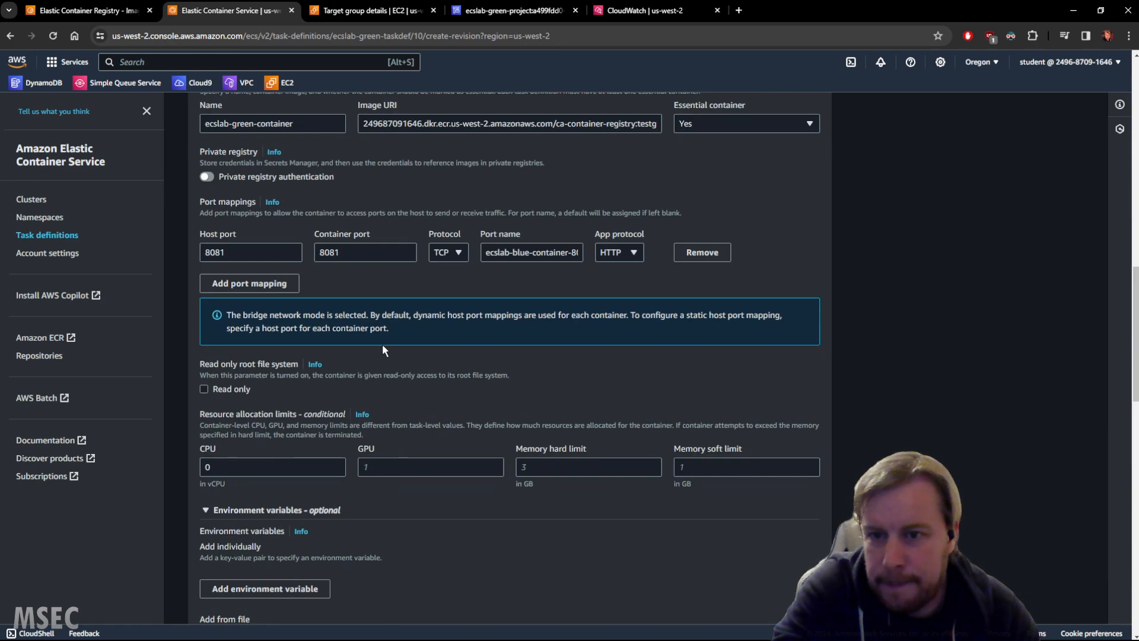
scroll(382, 344, down, 2)
scroll(382, 344, down, 4)
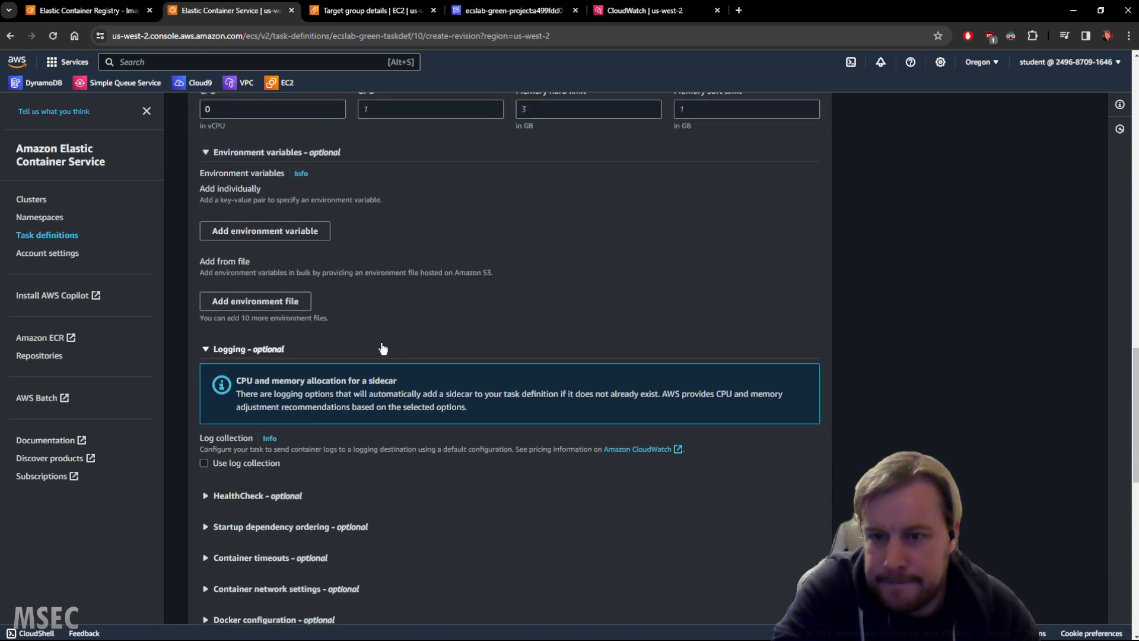
scroll(382, 347, down, 4)
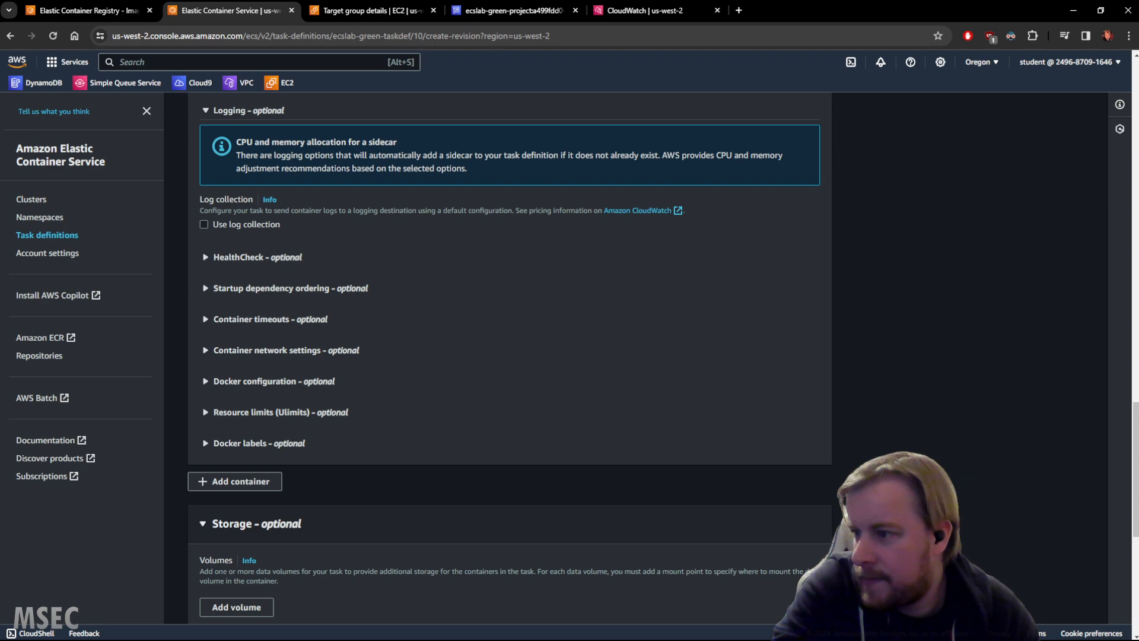
scroll(873, 386, down, 7)
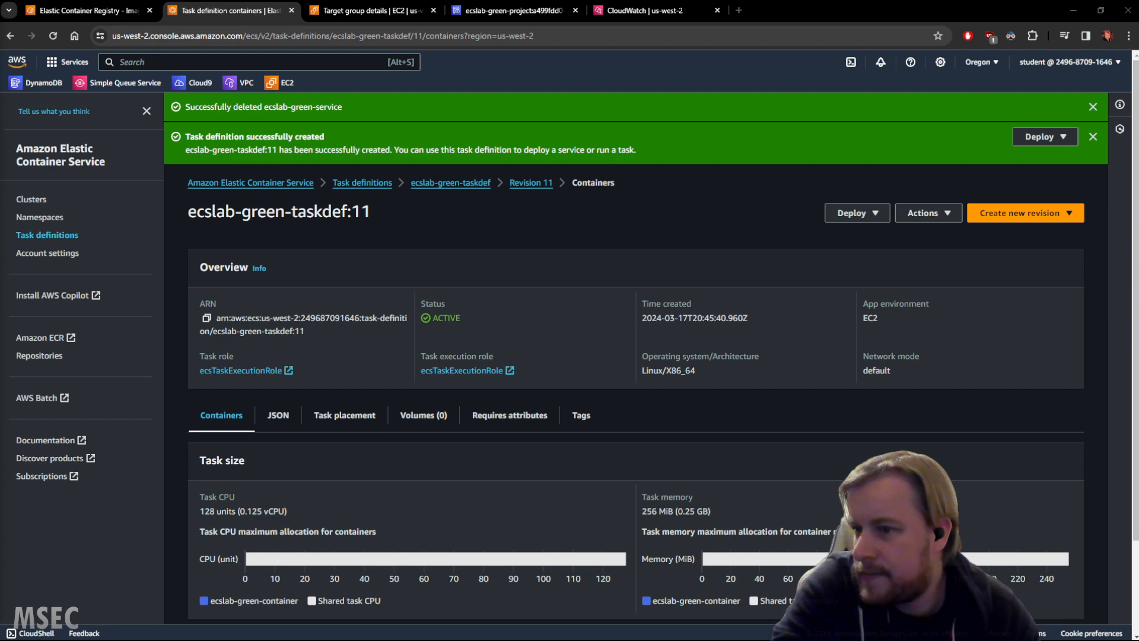
Step: Go back to ecslab-cluster and open ecslab-blue-service for updating
click(364, 183)
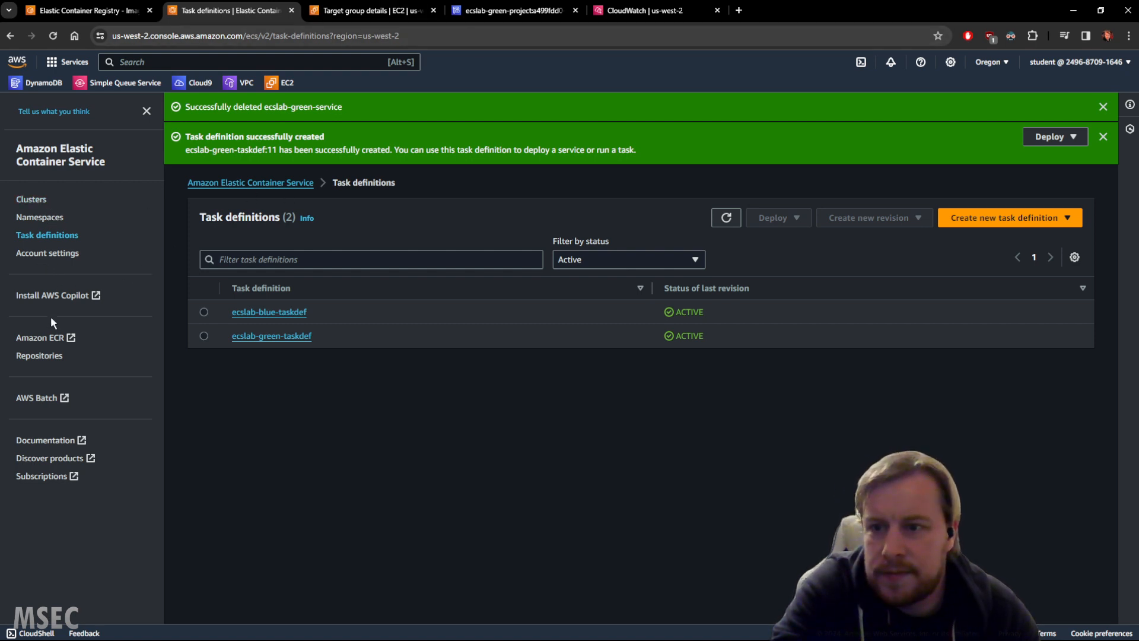
click(31, 199)
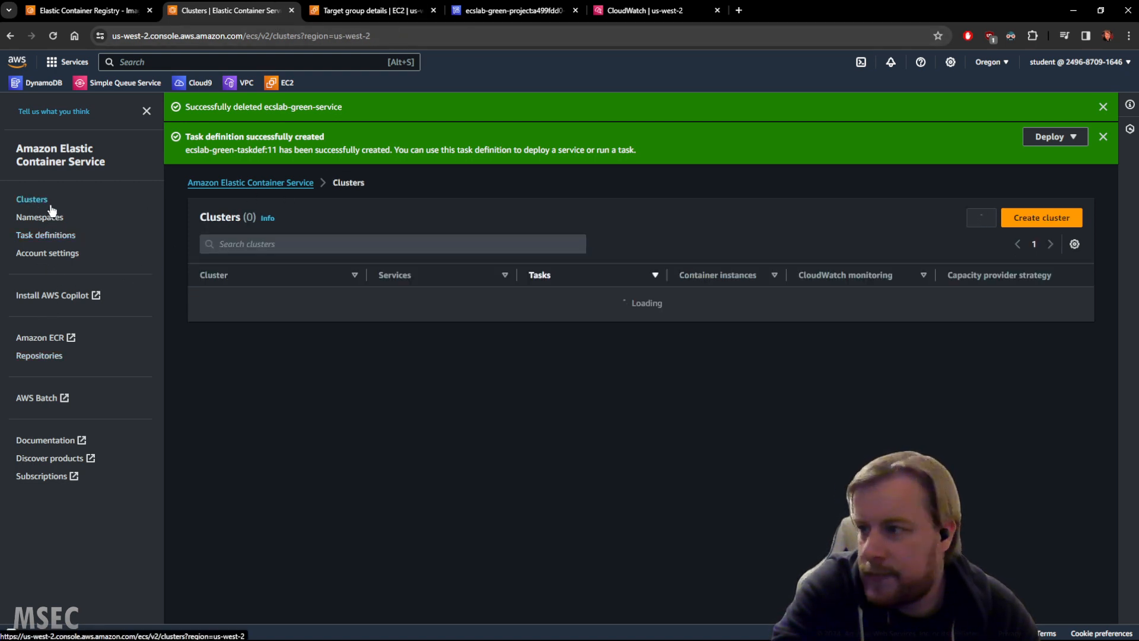
click(226, 299)
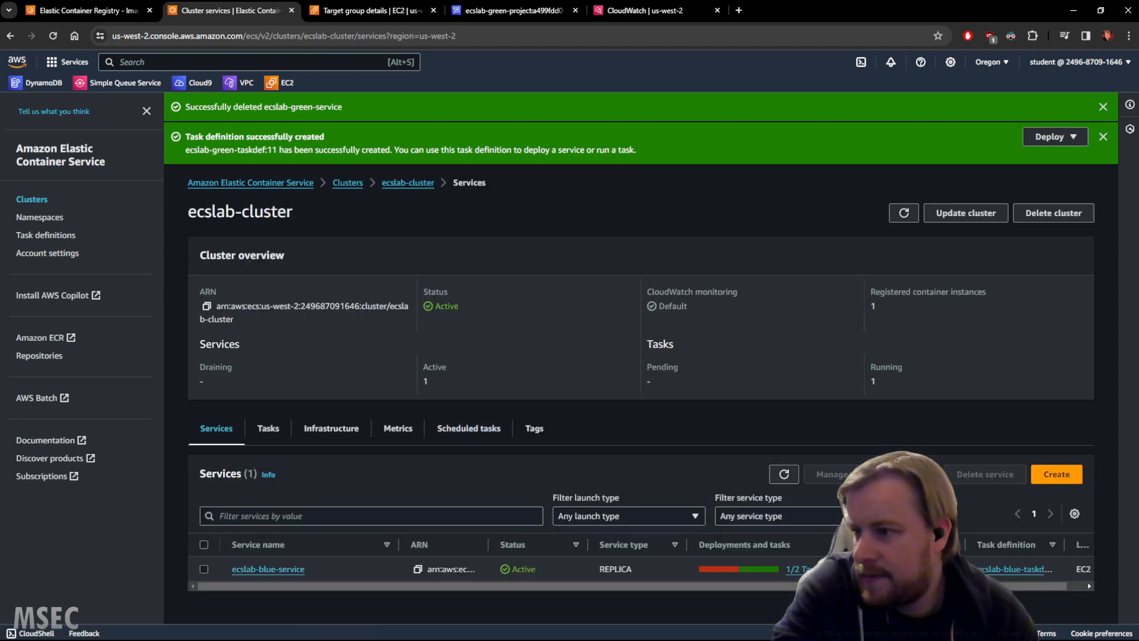
click(268, 569)
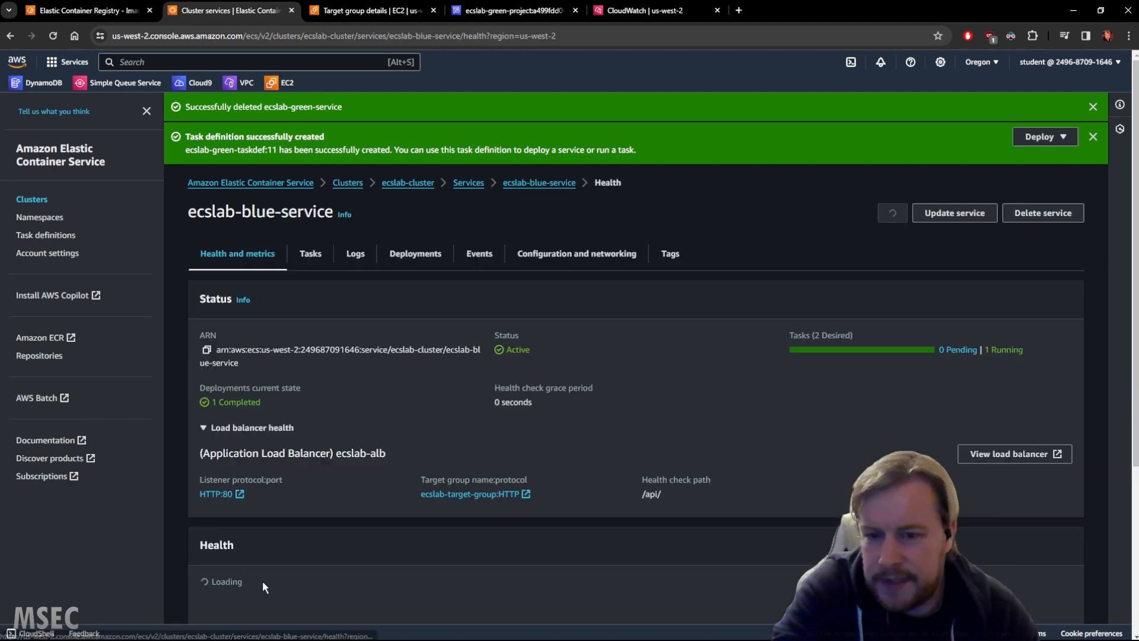
click(962, 213)
Step: Review ecslab-blue-service's deployment configuration, including the available task definition revisions, desired tasks and running-task percentages
scroll(341, 302, down, 5)
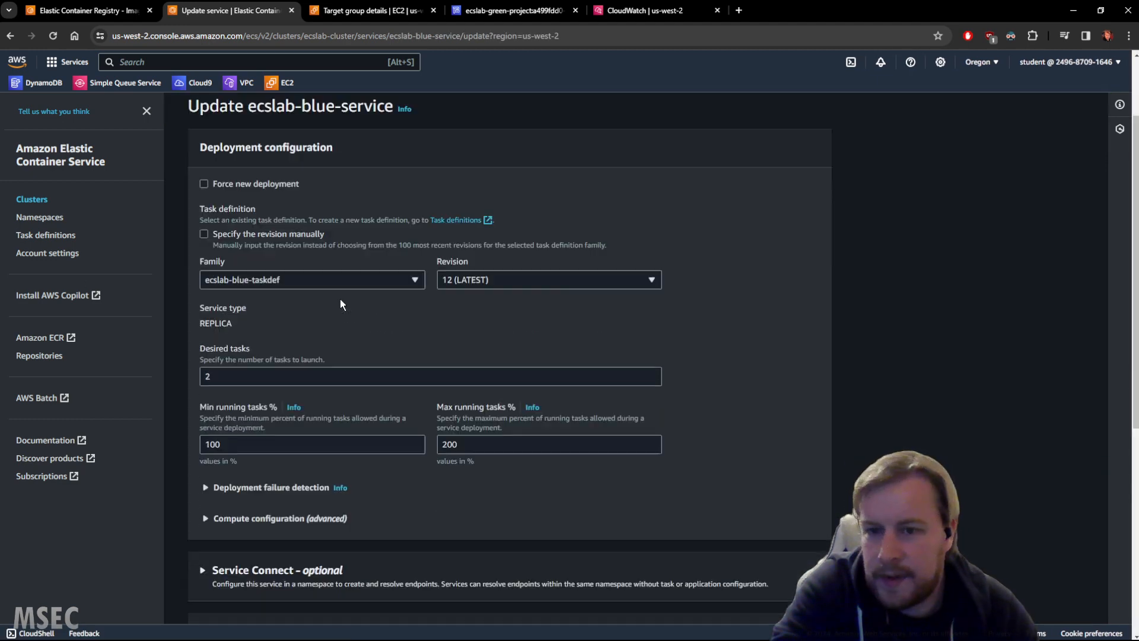
scroll(400, 285, up, 1)
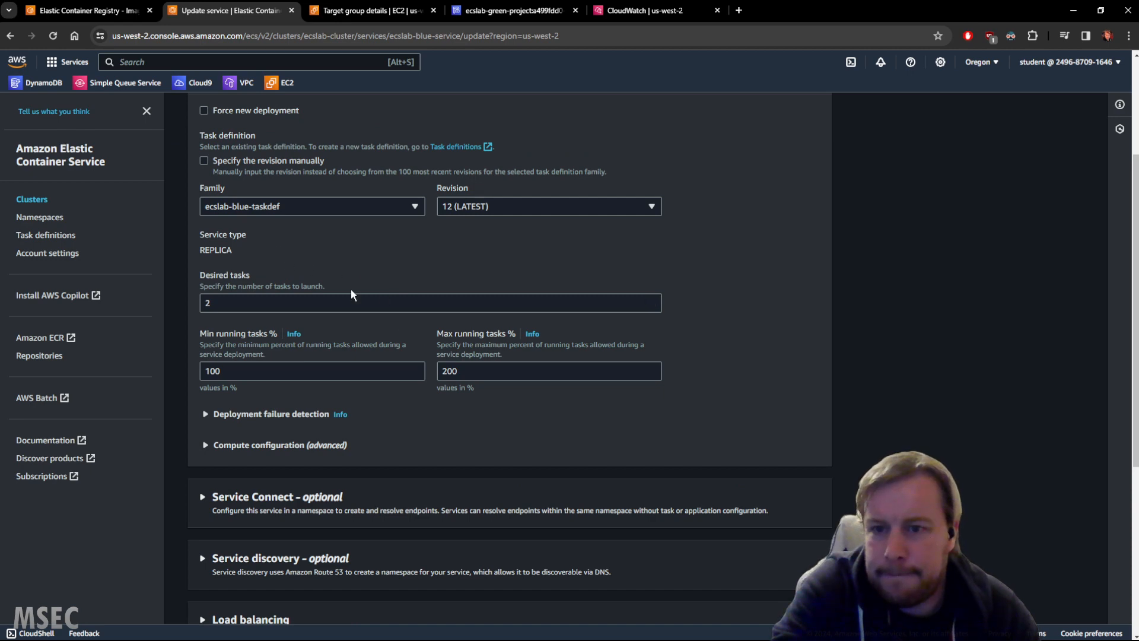
scroll(350, 294, down, 2)
scroll(357, 280, up, 1)
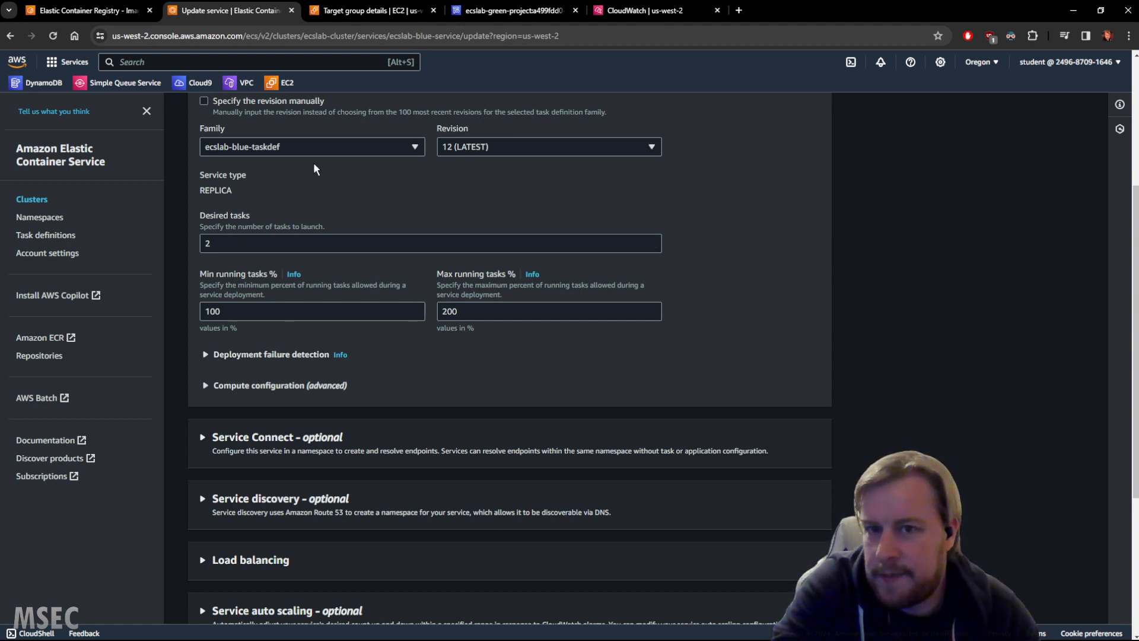
scroll(450, 209, up, 2)
click(490, 265)
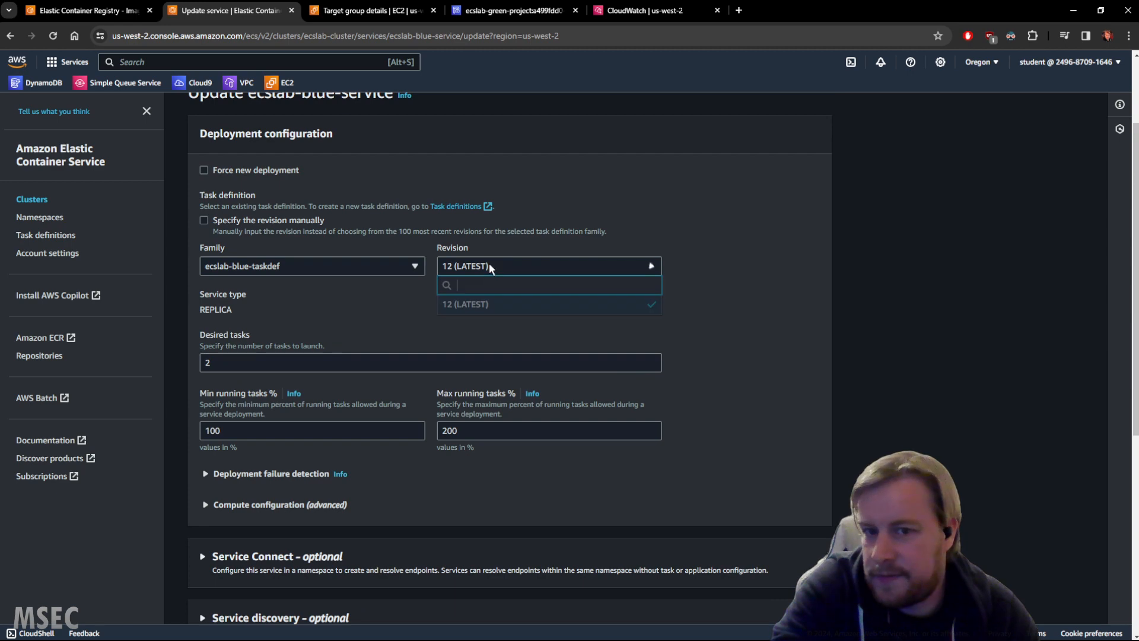
click(499, 266)
scroll(332, 290, down, 1)
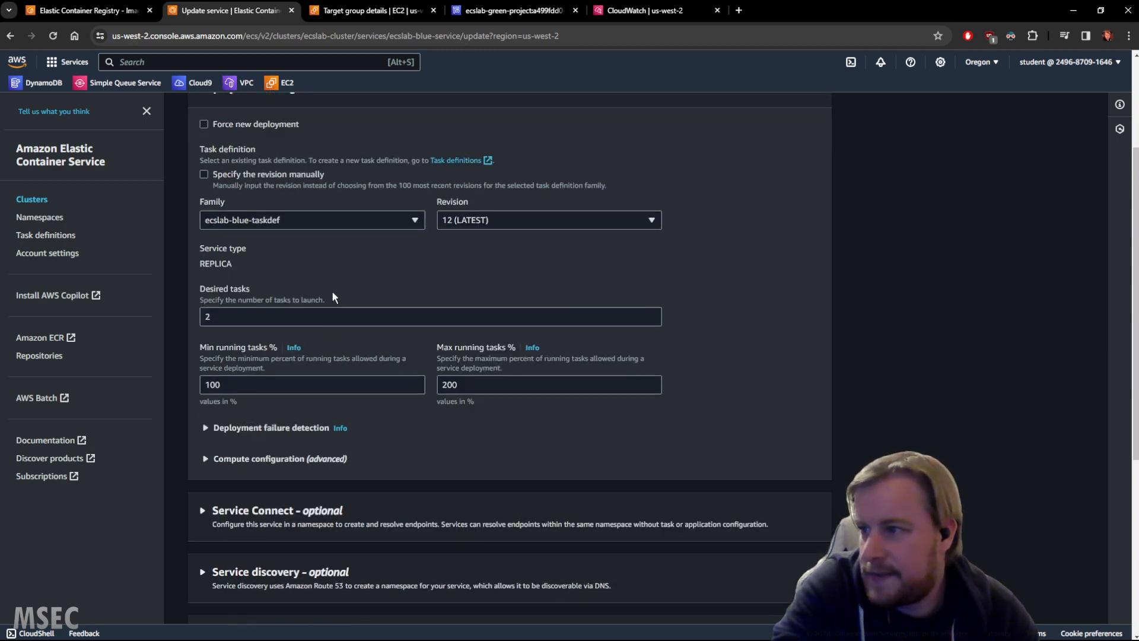
scroll(333, 277, up, 1)
scroll(363, 334, down, 1)
scroll(364, 339, down, 5)
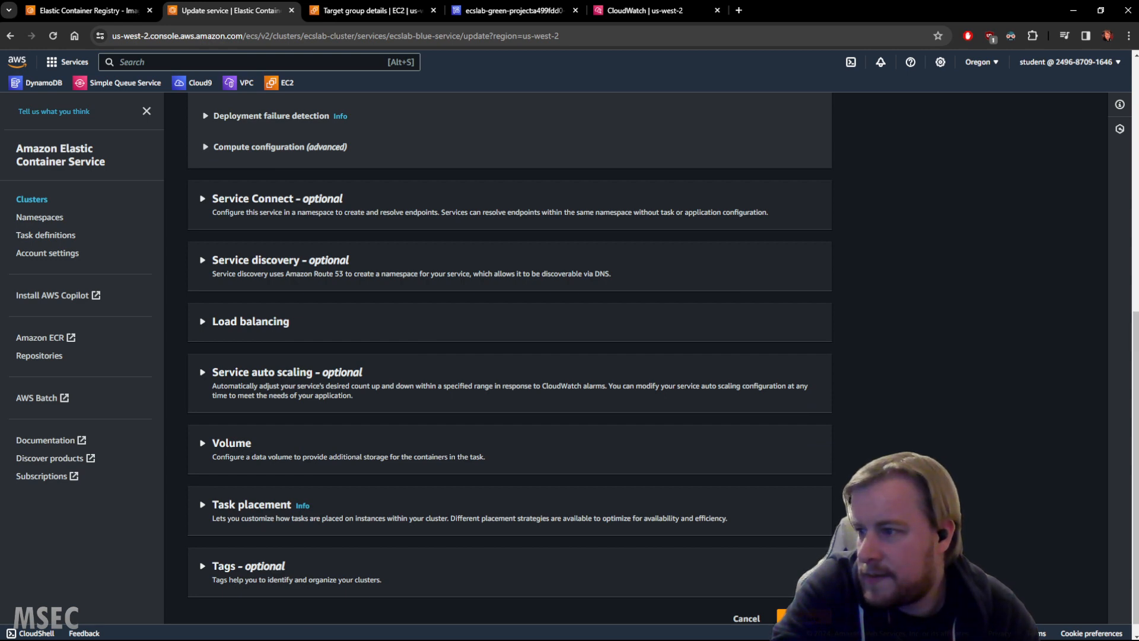
Step: Check the Service Connect section and the load balancing health check grace period in the ecslab-blue-service update form
scroll(277, 255, up, 4)
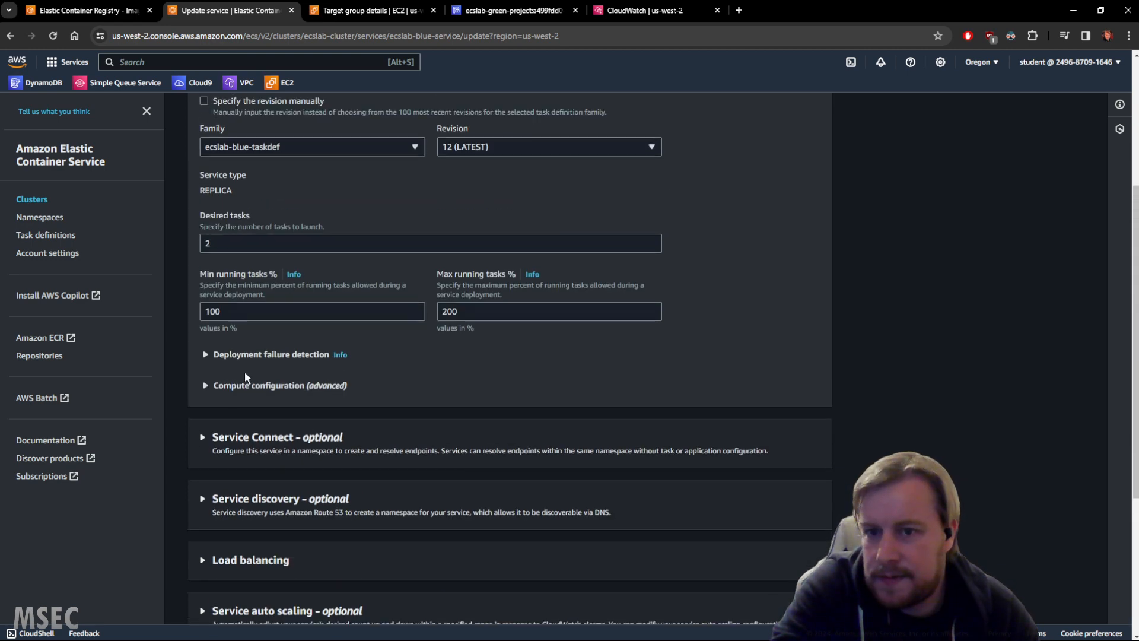
click(237, 439)
click(239, 440)
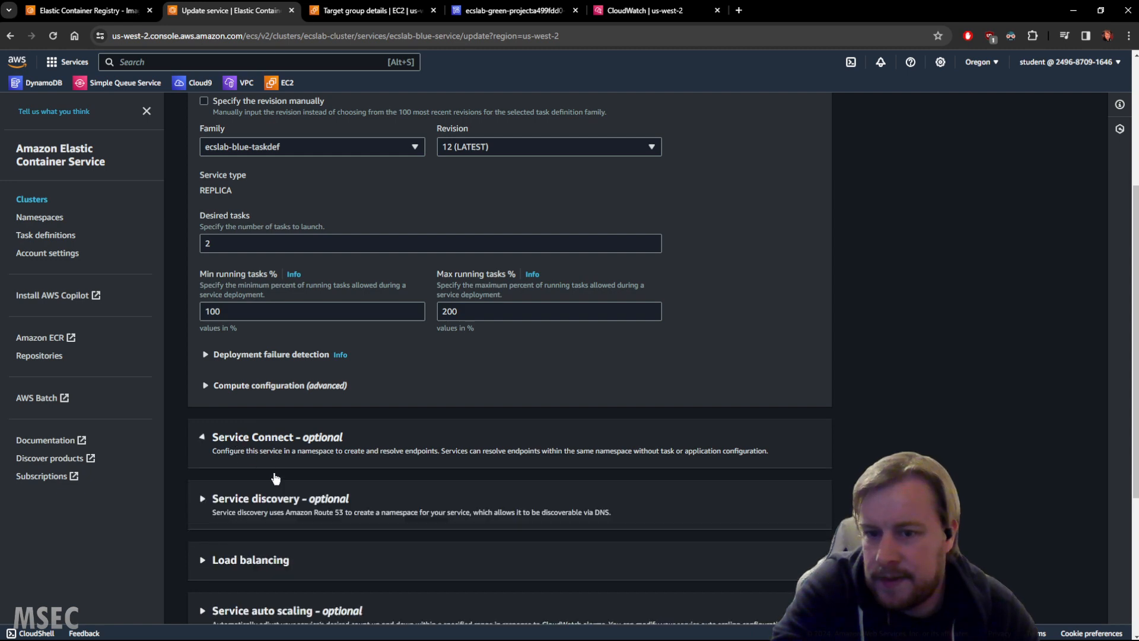
scroll(255, 436, down, 4)
click(254, 322)
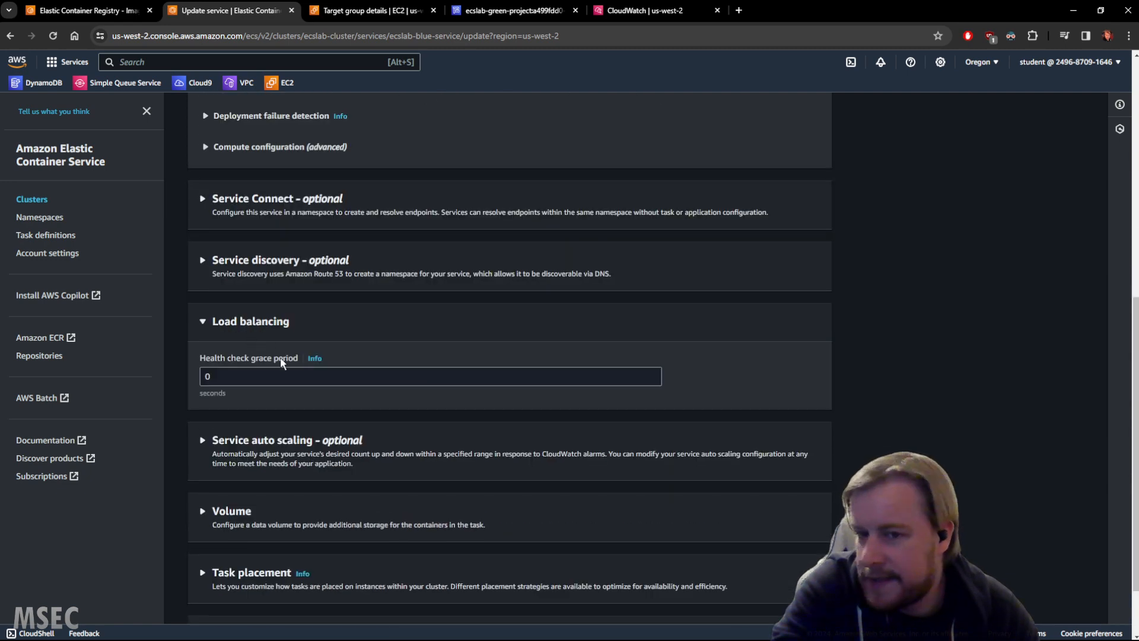
scroll(208, 368, down, 1)
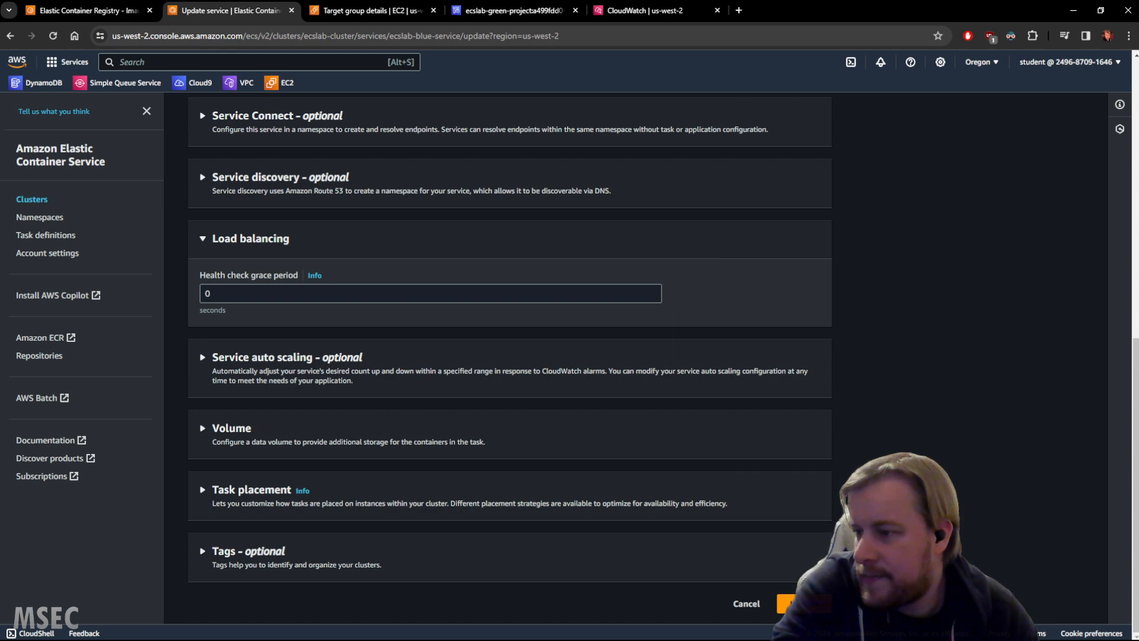
Step: Submit the ecslab-blue-service update and check its deployment status and events
click(792, 603)
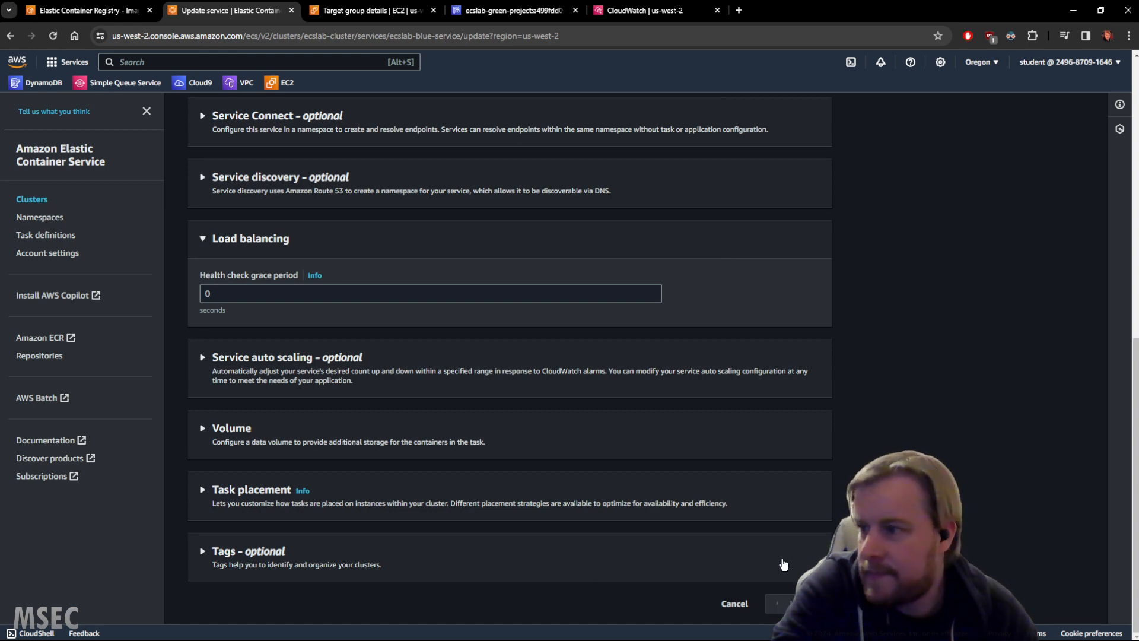
scroll(593, 216, down, 2)
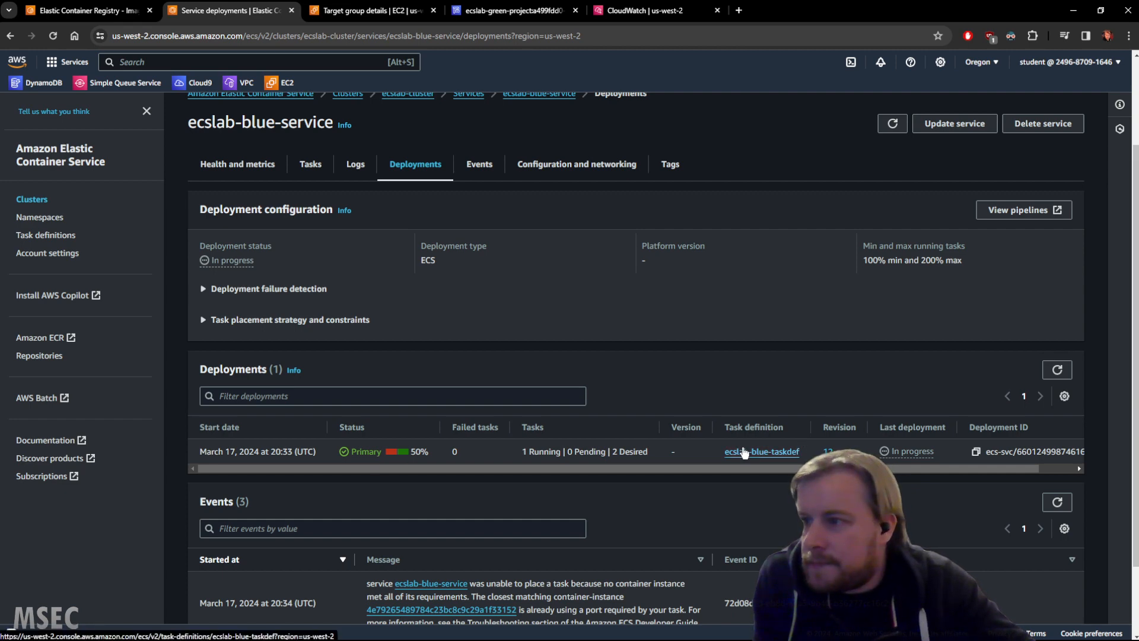
scroll(291, 404, up, 2)
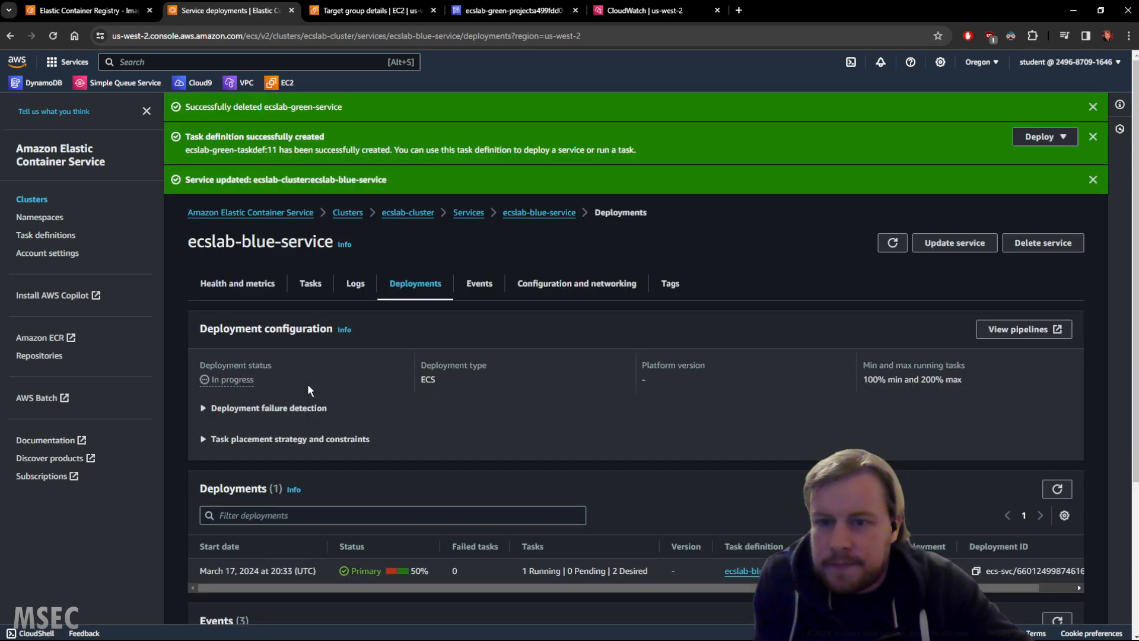
Step: Open the task list of ecslab-blue-service and check the task's desired status
click(315, 286)
click(419, 399)
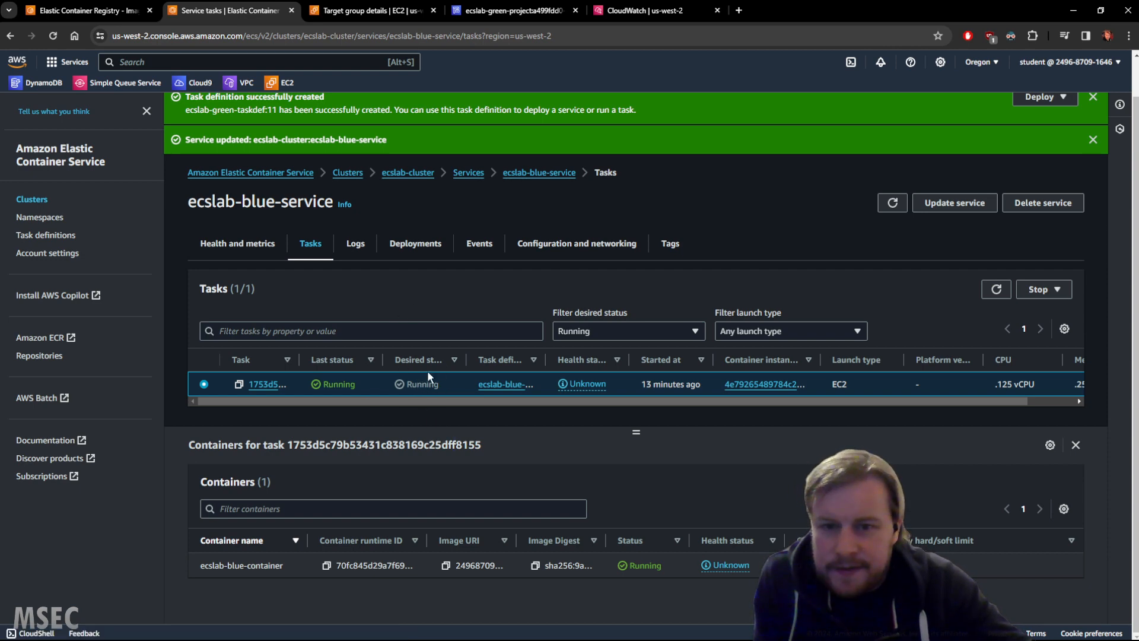
double_click(410, 384)
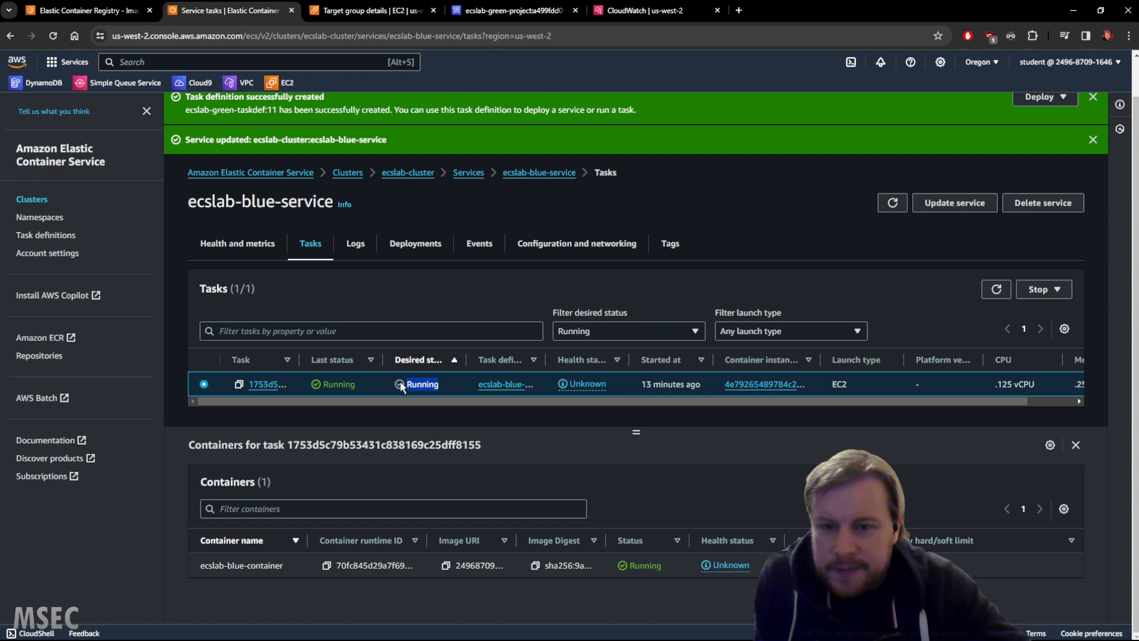
click(388, 383)
Step: Open the ecslab-blue-service task and review its configuration, container details and desired status
click(258, 384)
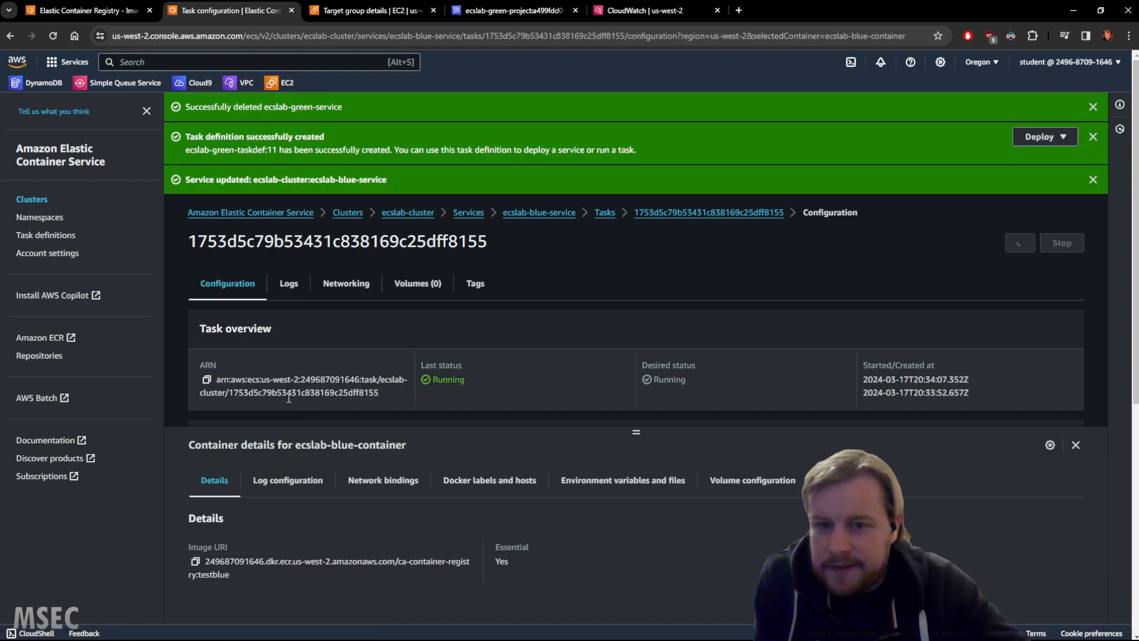
scroll(364, 406, down, 6)
scroll(364, 404, down, 1)
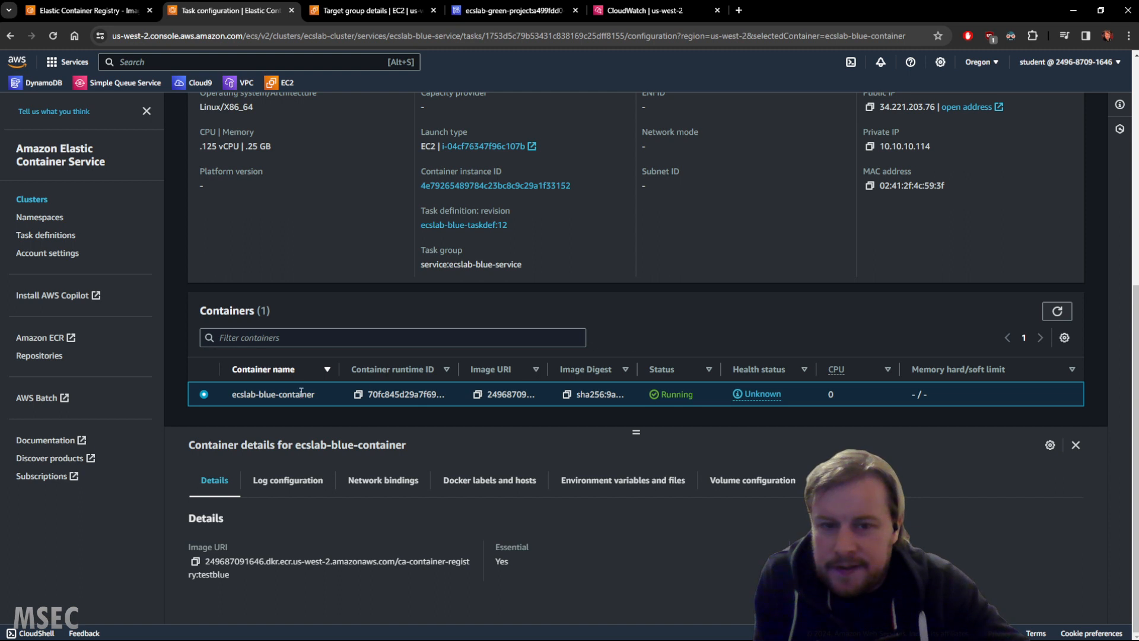
scroll(426, 318, up, 7)
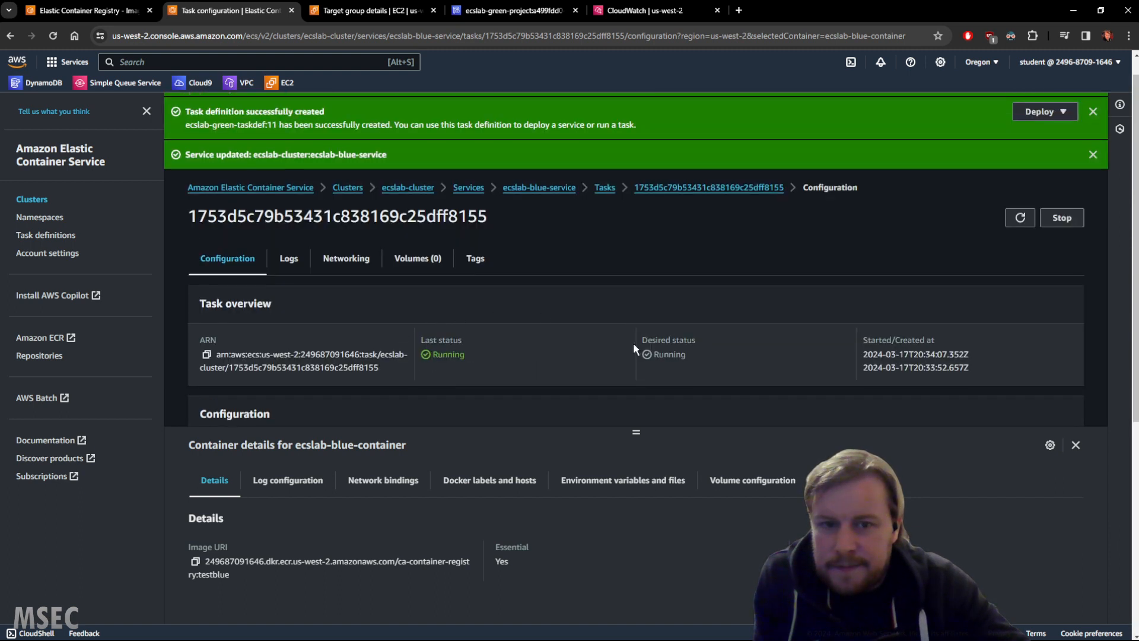
double_click(670, 355)
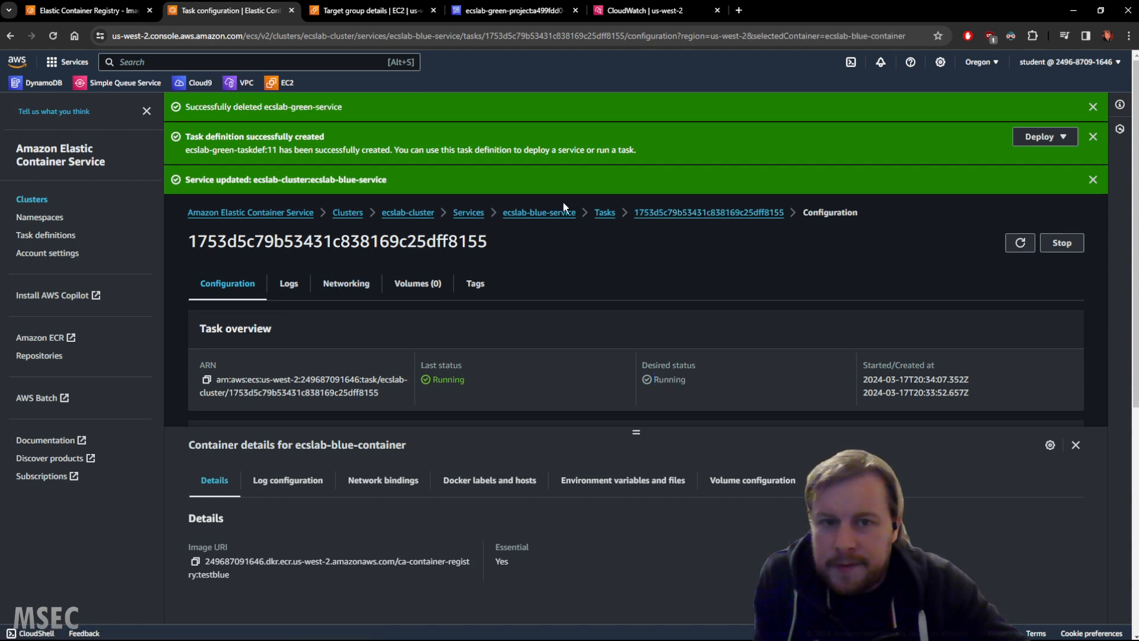
Step: Return to ecslab-blue-service and review its health status, task counts and load balancer targets
click(539, 213)
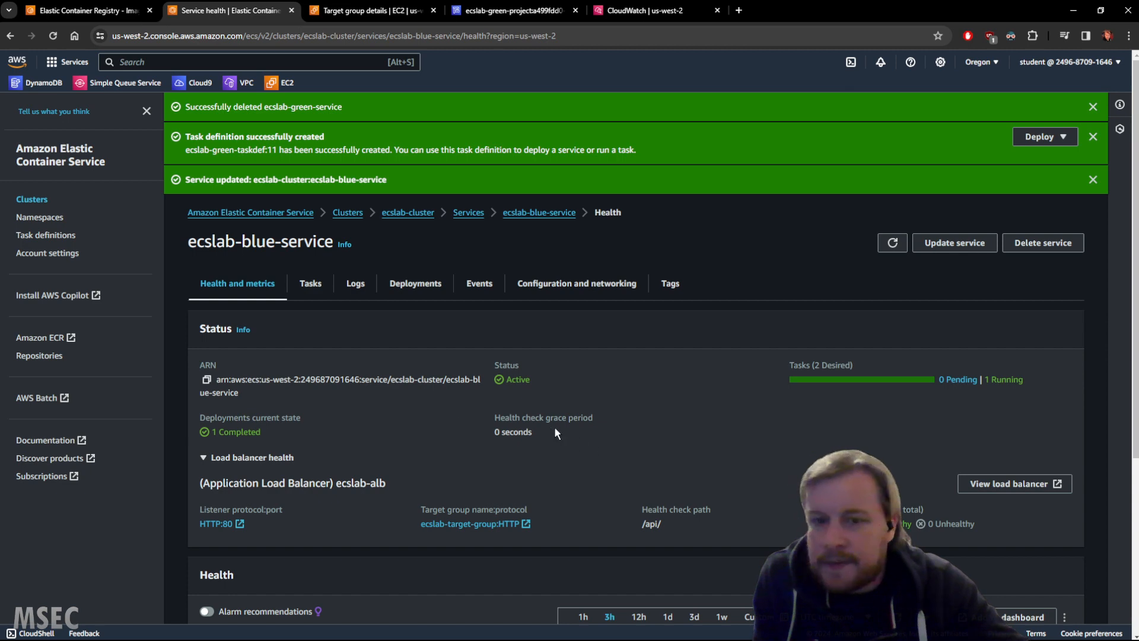
scroll(553, 410, down, 5)
scroll(556, 408, up, 4)
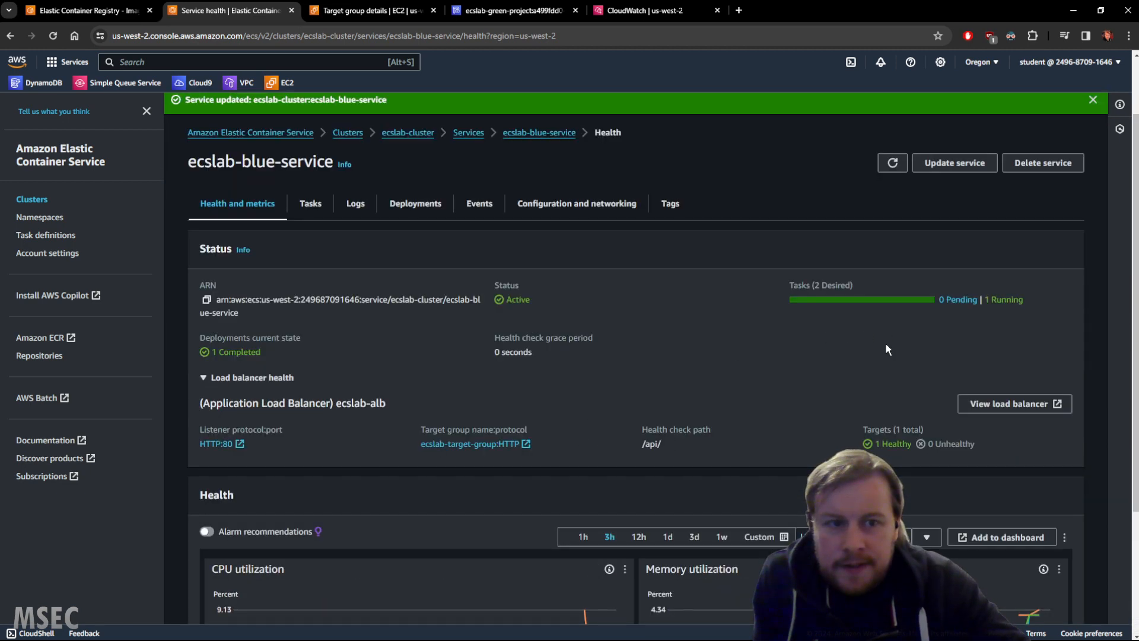
Step: Go back to ecslab-cluster's services, refresh the list and open the tasks of ecslab-blue-service
click(468, 132)
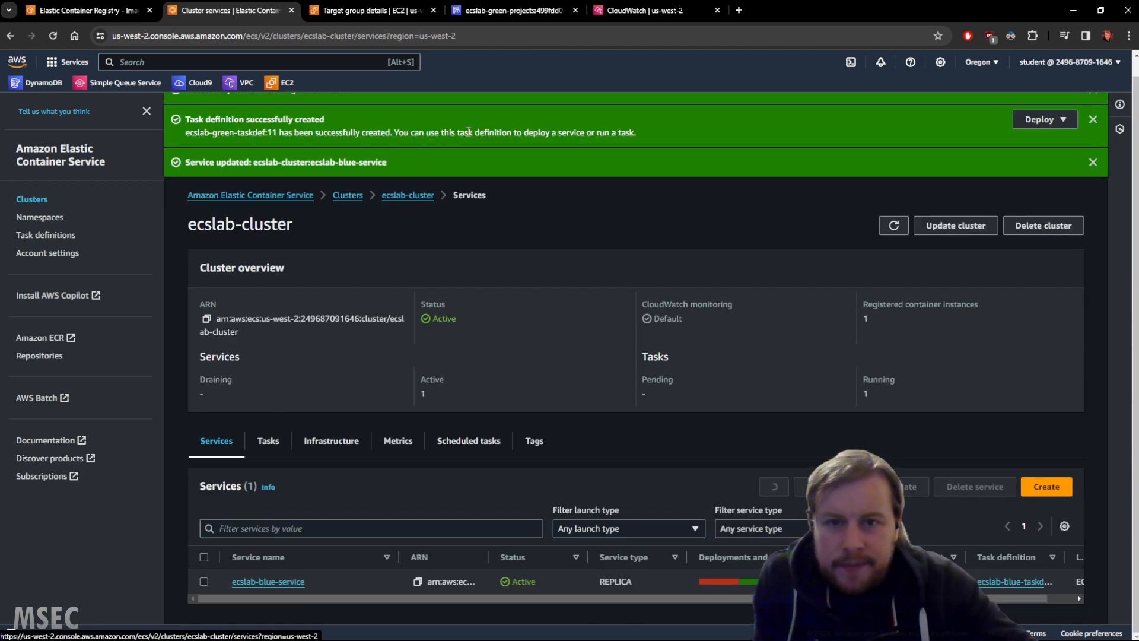
click(772, 487)
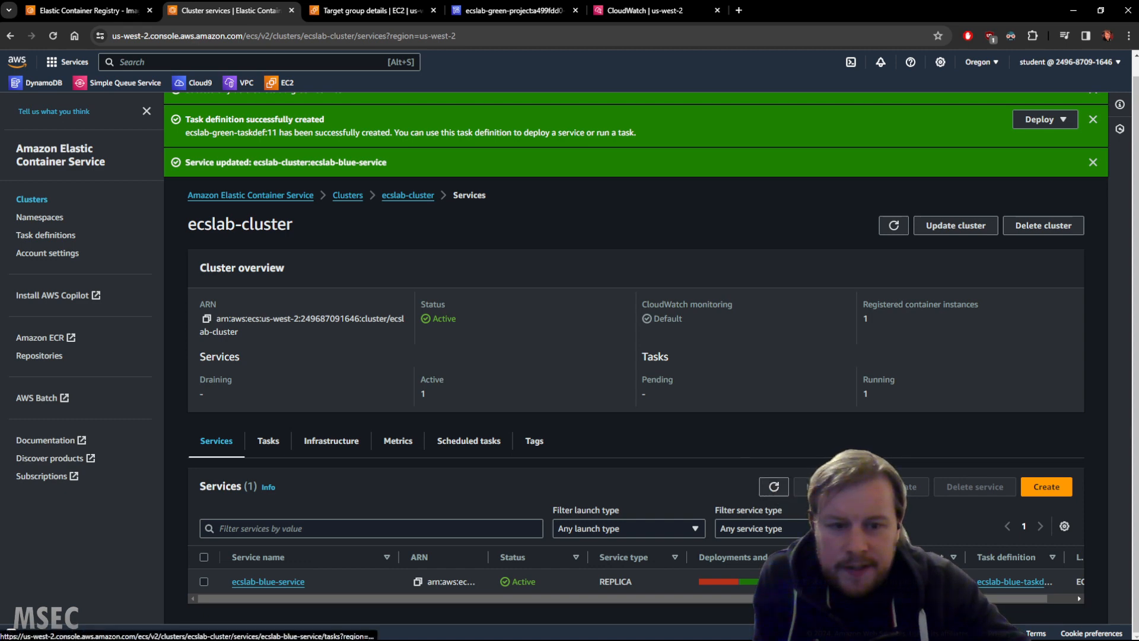
click(798, 581)
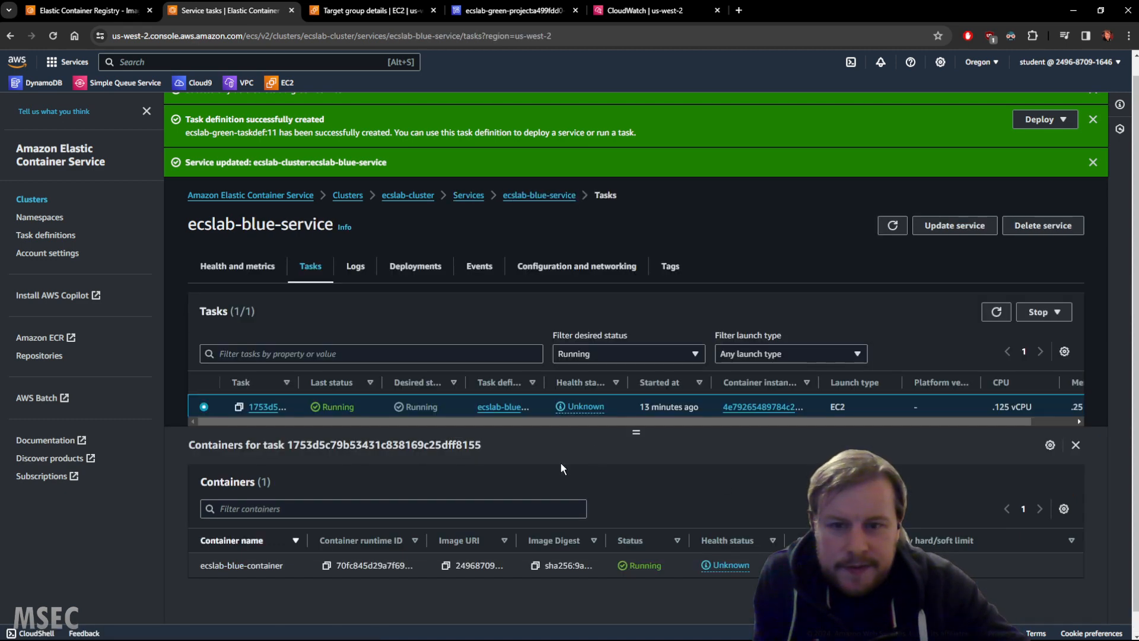
Step: Try to delete ecslab-blue-service without force delete, entering "delete" as the confirmation text
click(1044, 225)
click(532, 424)
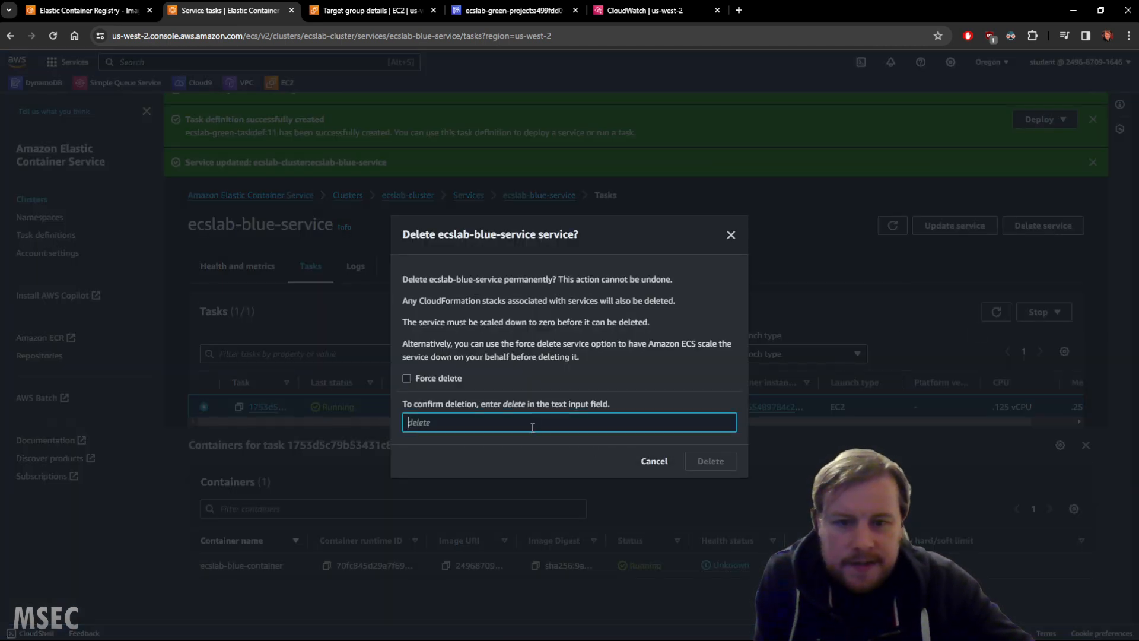
text(delete)
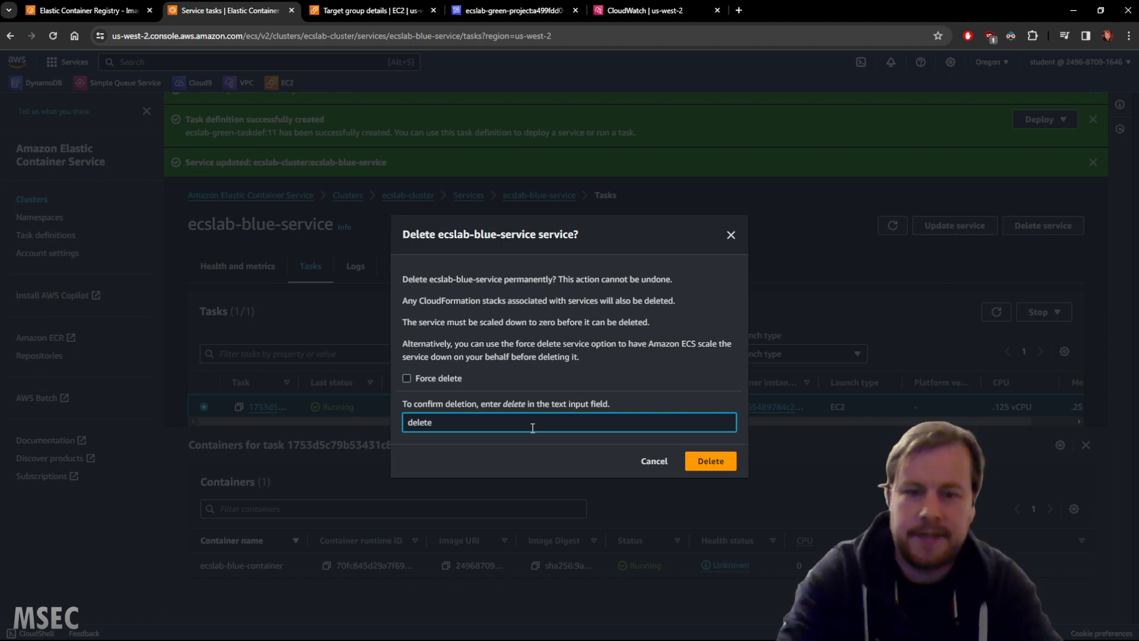
click(710, 461)
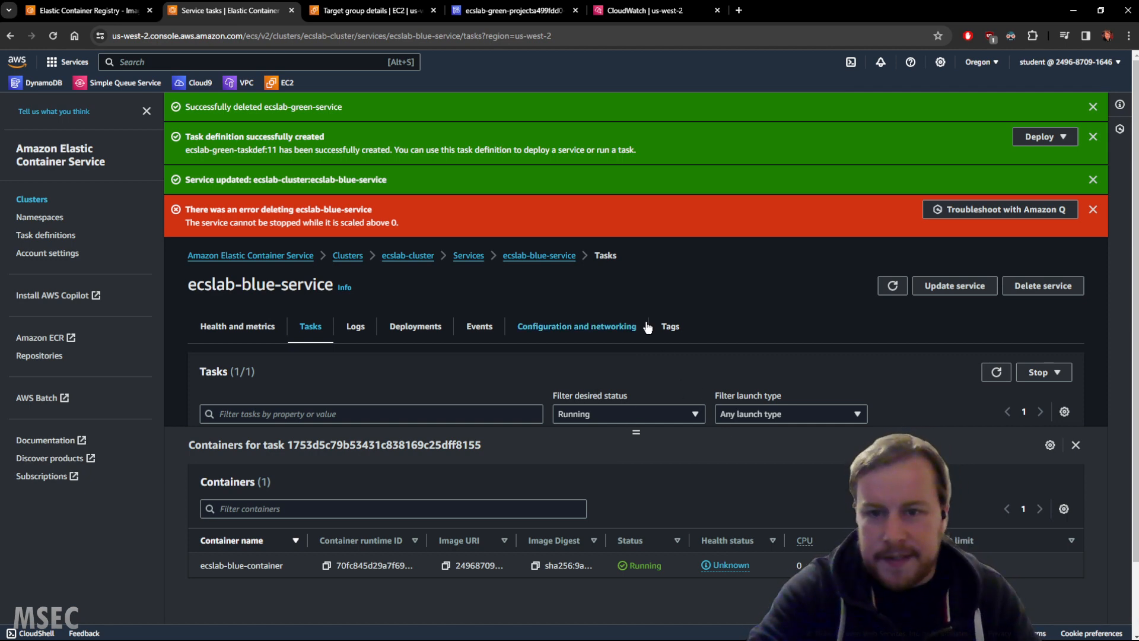
Step: Dismiss all notification banners above the ecslab-blue-service page
click(1093, 211)
click(1093, 179)
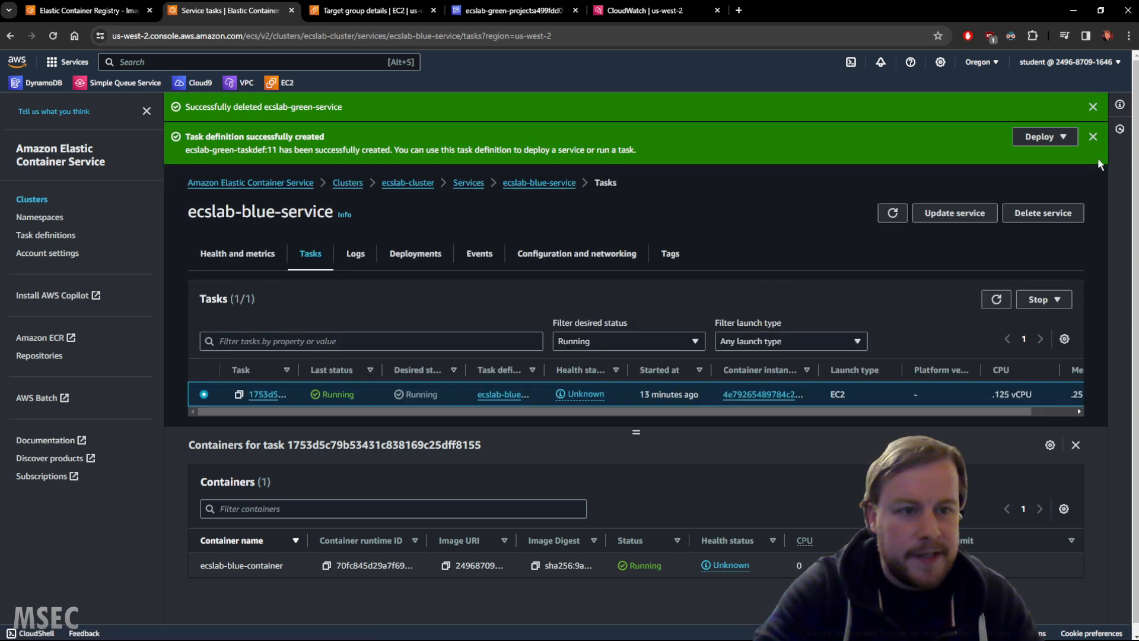
click(1094, 108)
click(1093, 108)
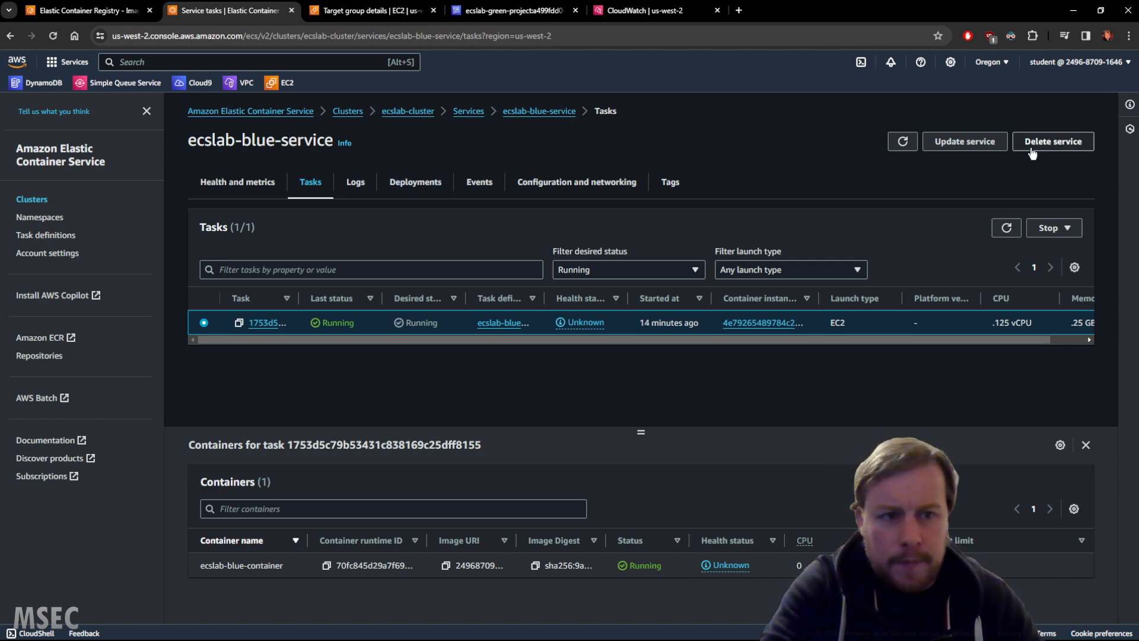
Step: Start creating a new service in ecslab-cluster and set its compute option to launch type EC2
click(472, 112)
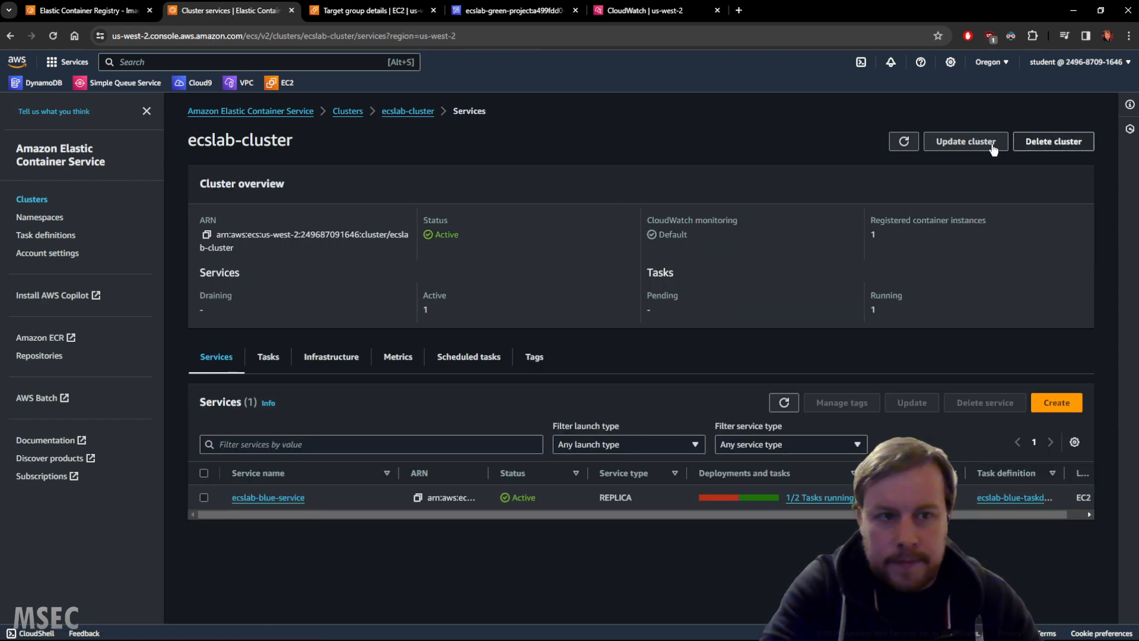
click(1059, 403)
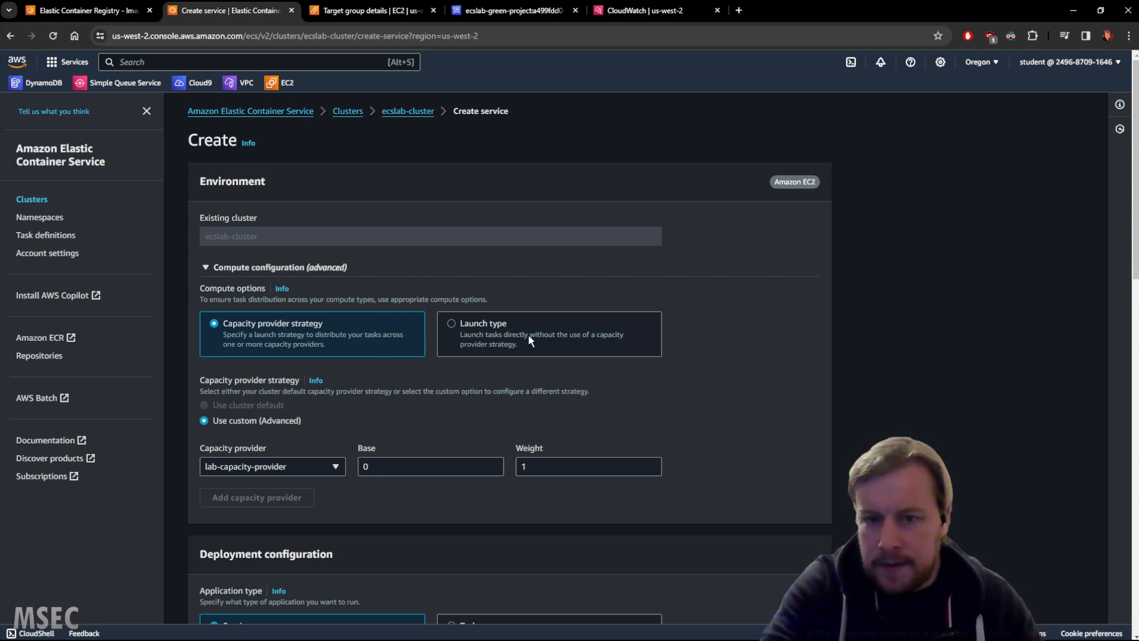
click(460, 329)
scroll(356, 380, down, 1)
click(279, 349)
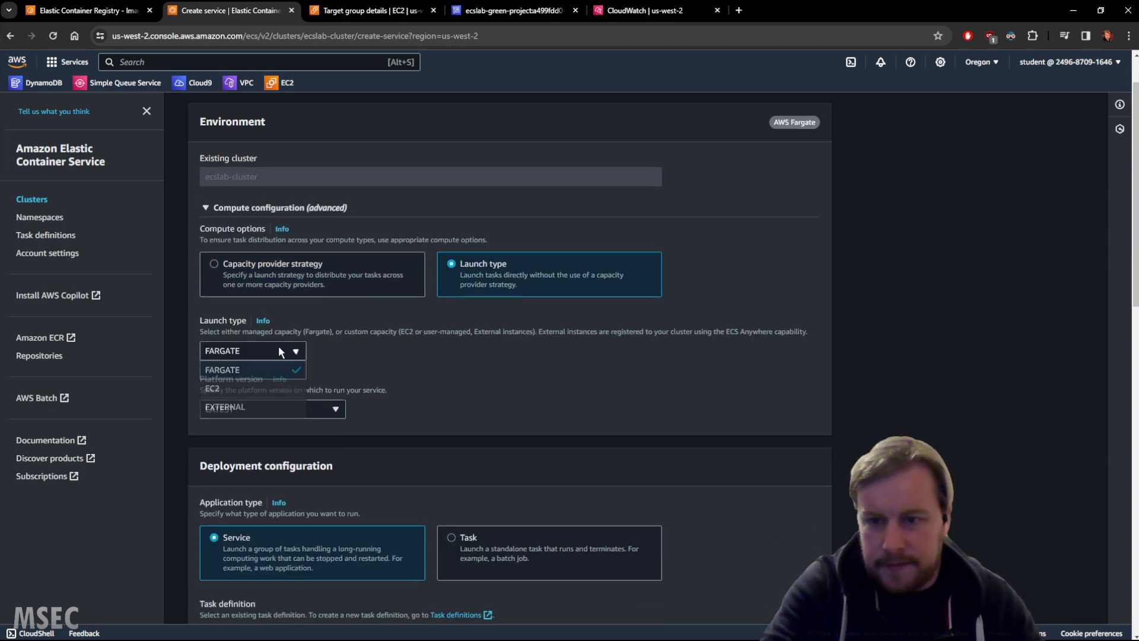
click(224, 389)
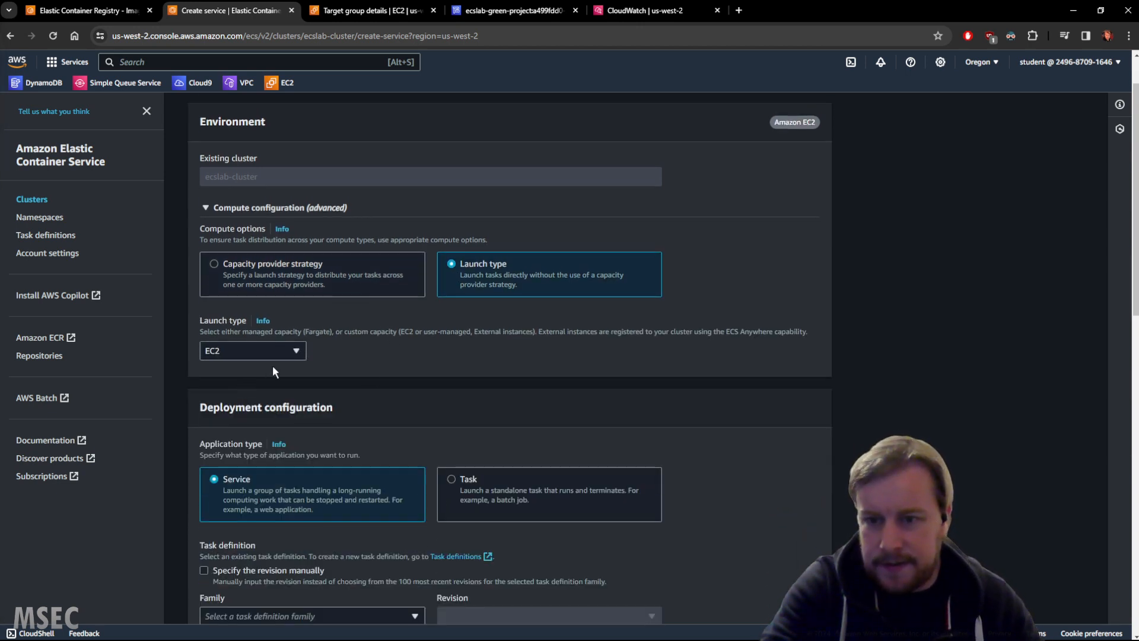
Step: Choose the ecslab-green-taskdef task definition family with revision 11 (LATEST) and name the service ecslab-green-service
scroll(356, 374, down, 4)
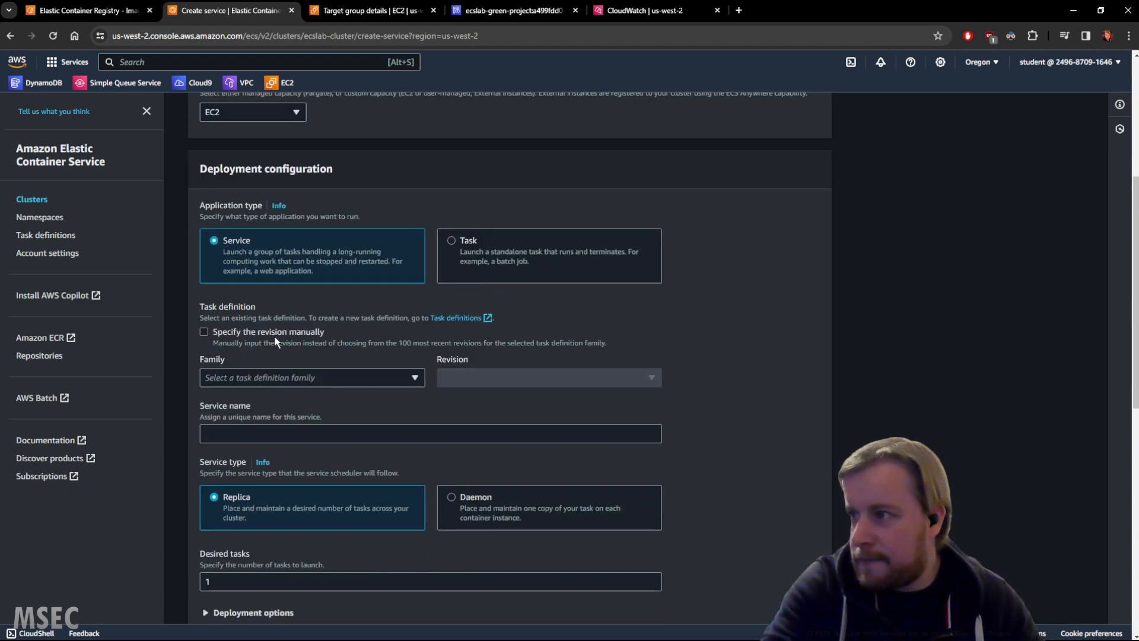
click(301, 382)
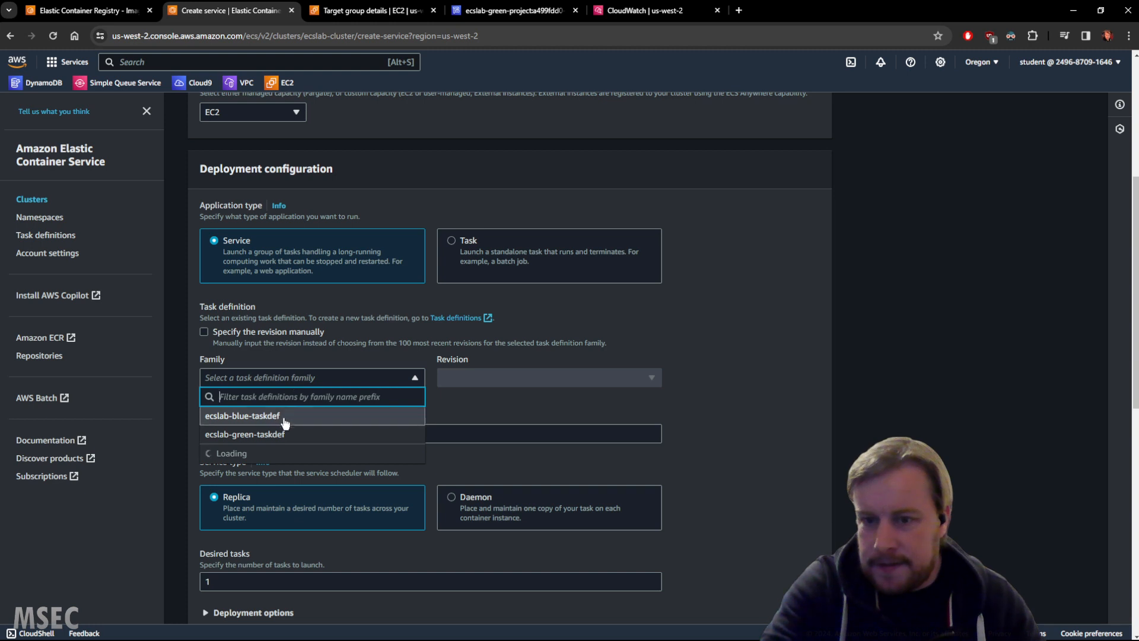
click(282, 436)
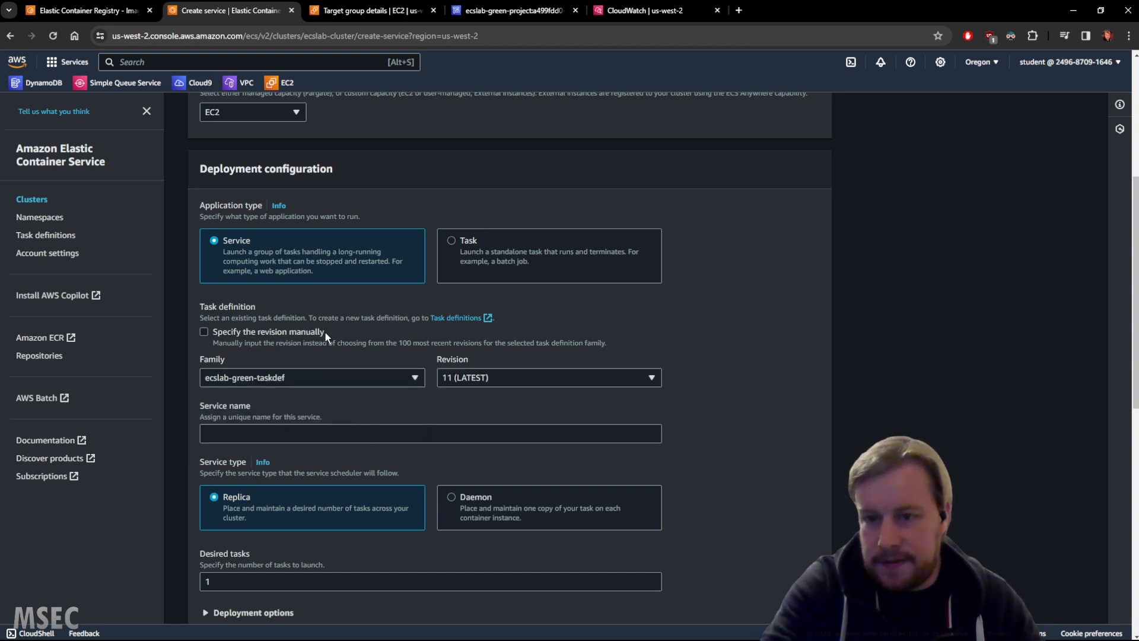
scroll(305, 351, down, 3)
click(279, 254)
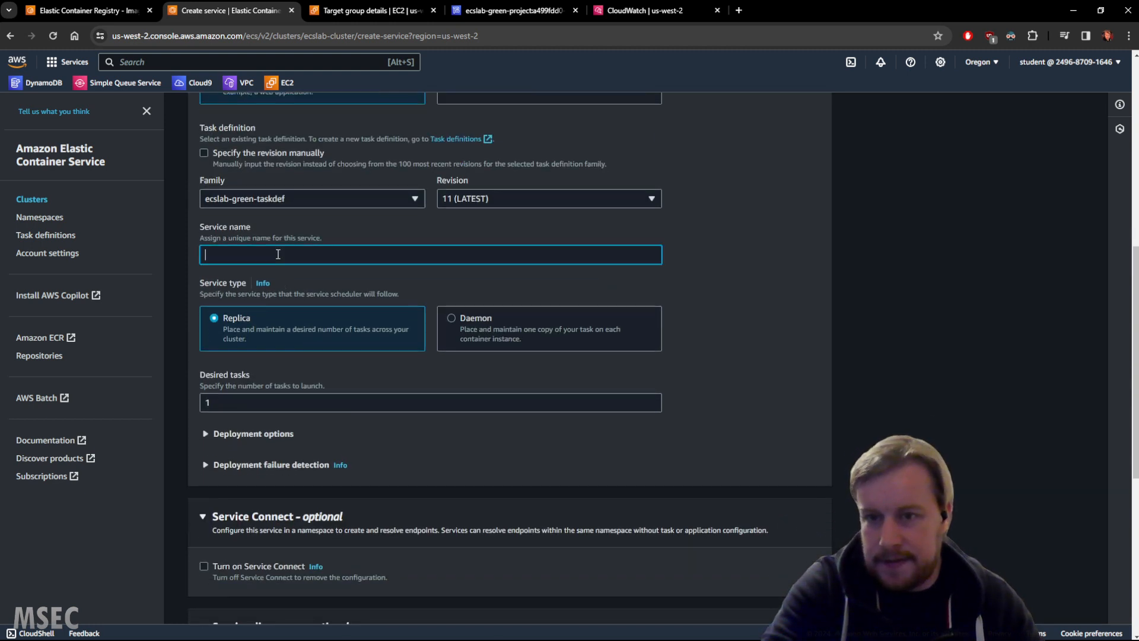
text(ecslab-green-service)
click(723, 257)
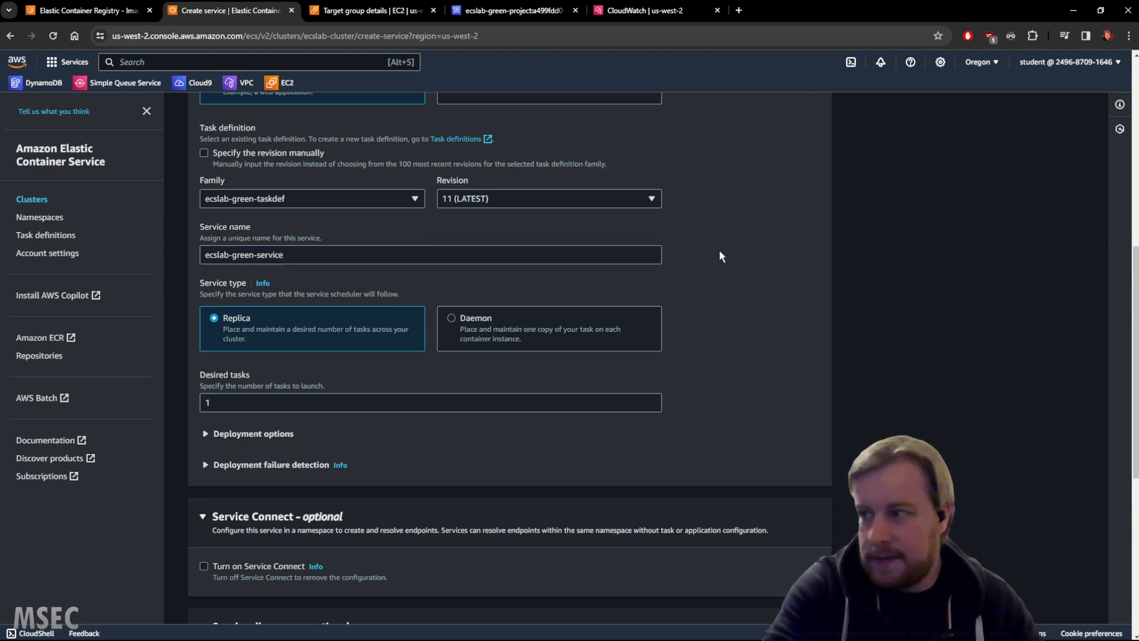
Step: Recheck the new service's settings and set its number of desired tasks to 0
scroll(706, 290, up, 5)
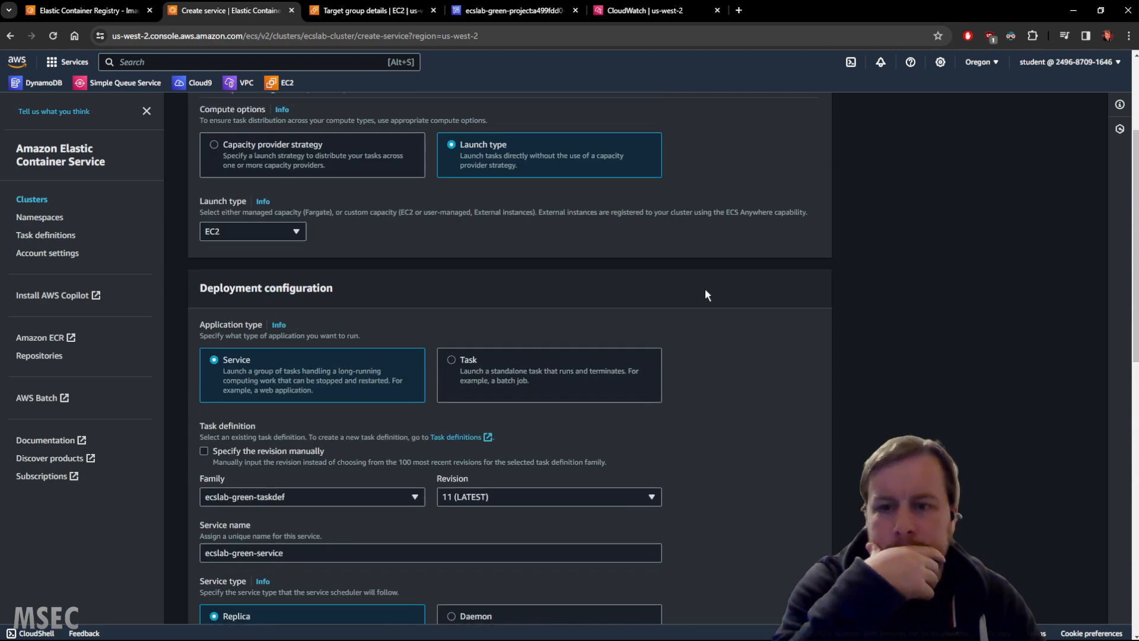
scroll(703, 297, up, 2)
scroll(702, 298, down, 8)
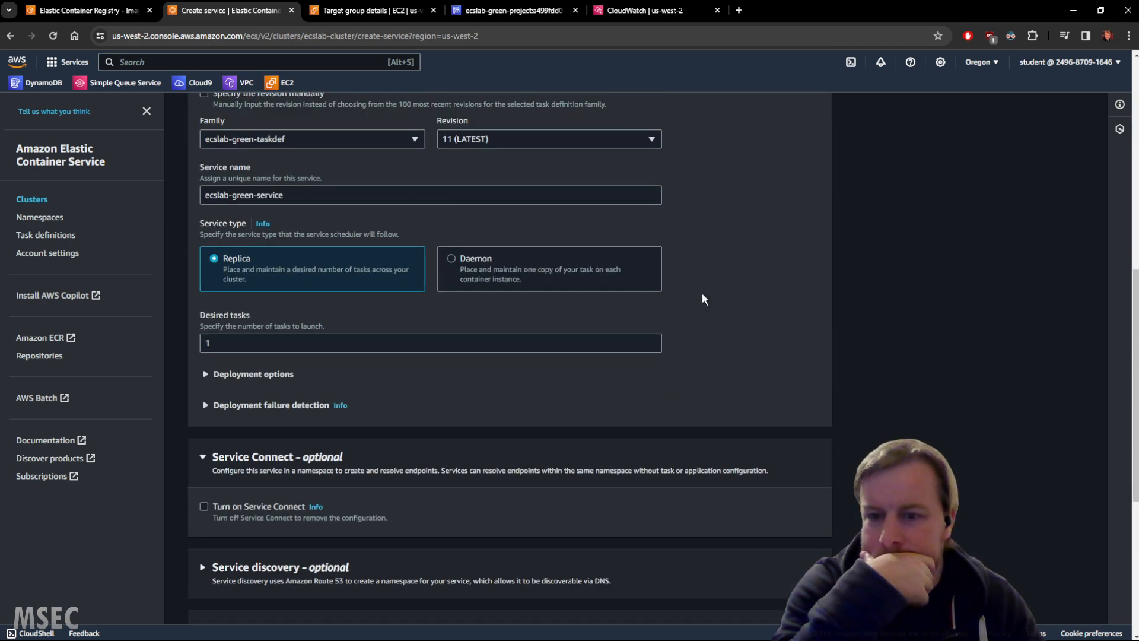
scroll(723, 298, down, 2)
scroll(722, 298, up, 2)
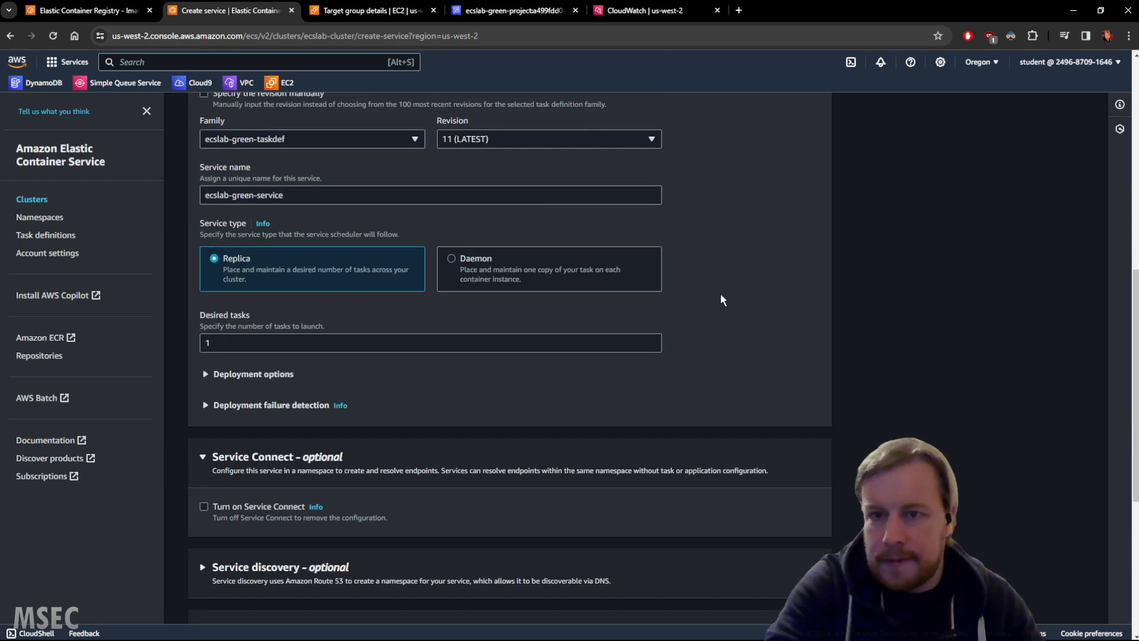
scroll(721, 300, down, 1)
scroll(722, 300, down, 3)
scroll(720, 293, up, 1)
click(285, 222)
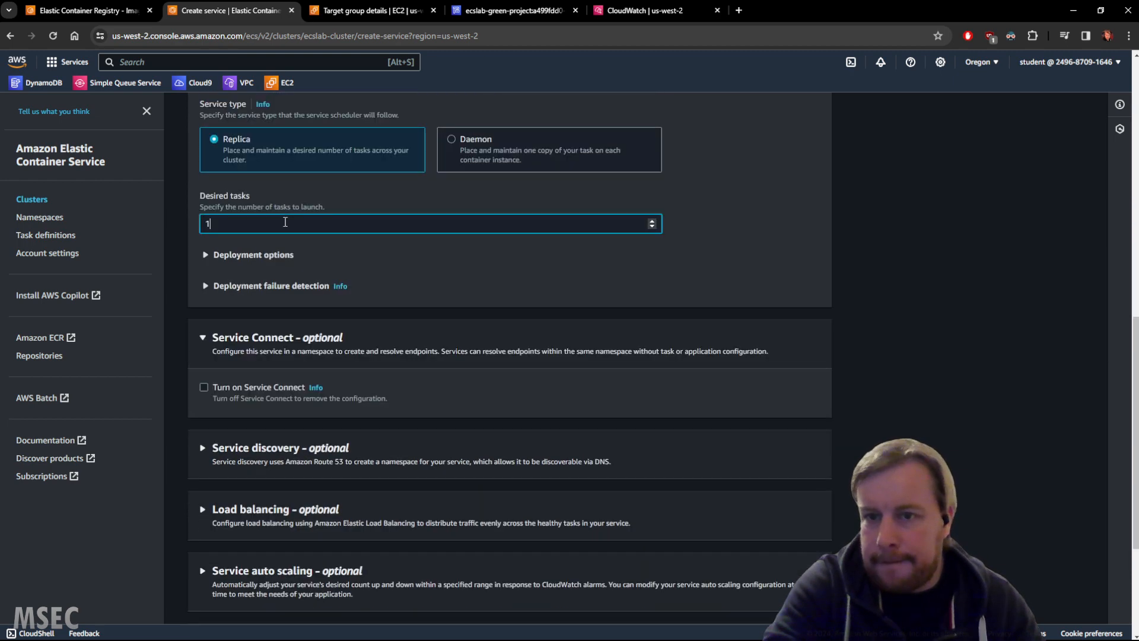
click(652, 227)
click(664, 256)
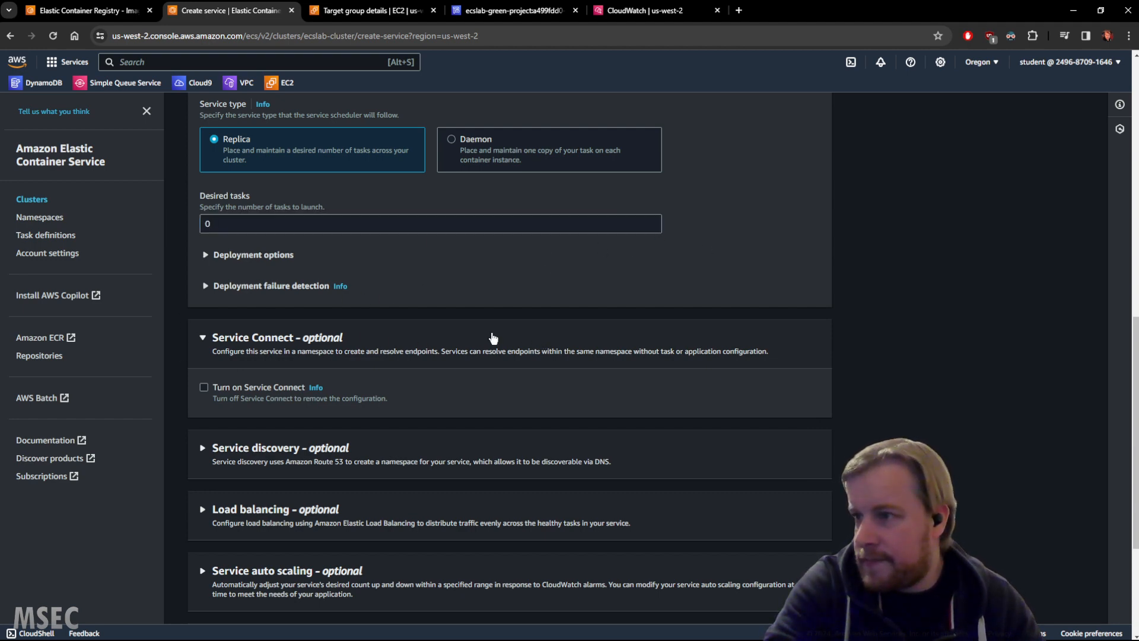
scroll(493, 338, down, 3)
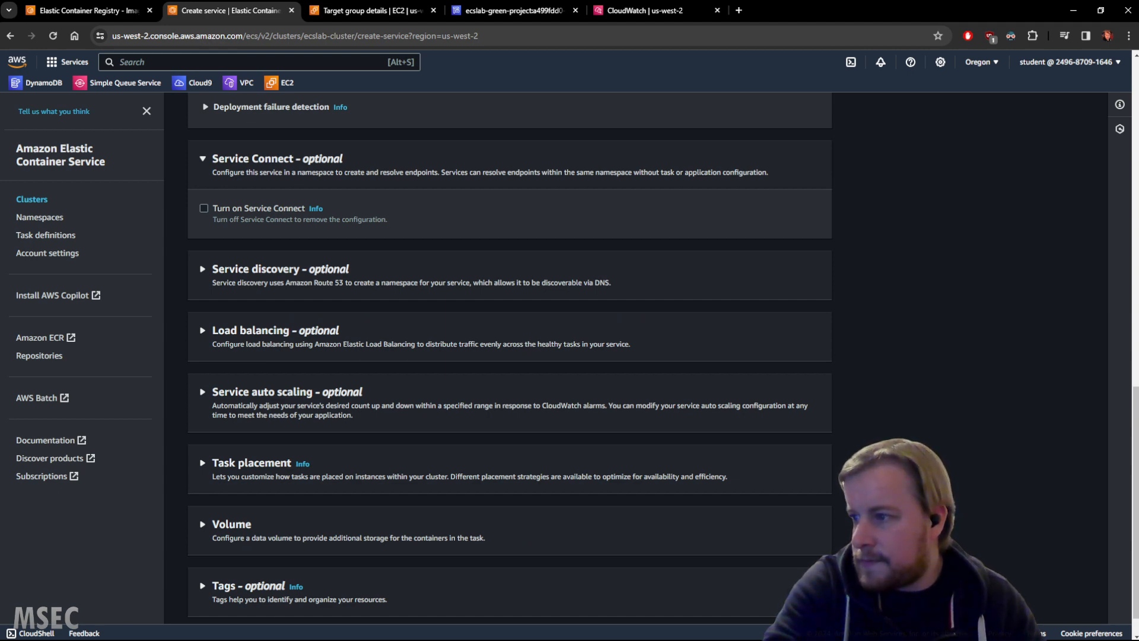
scroll(394, 267, up, 7)
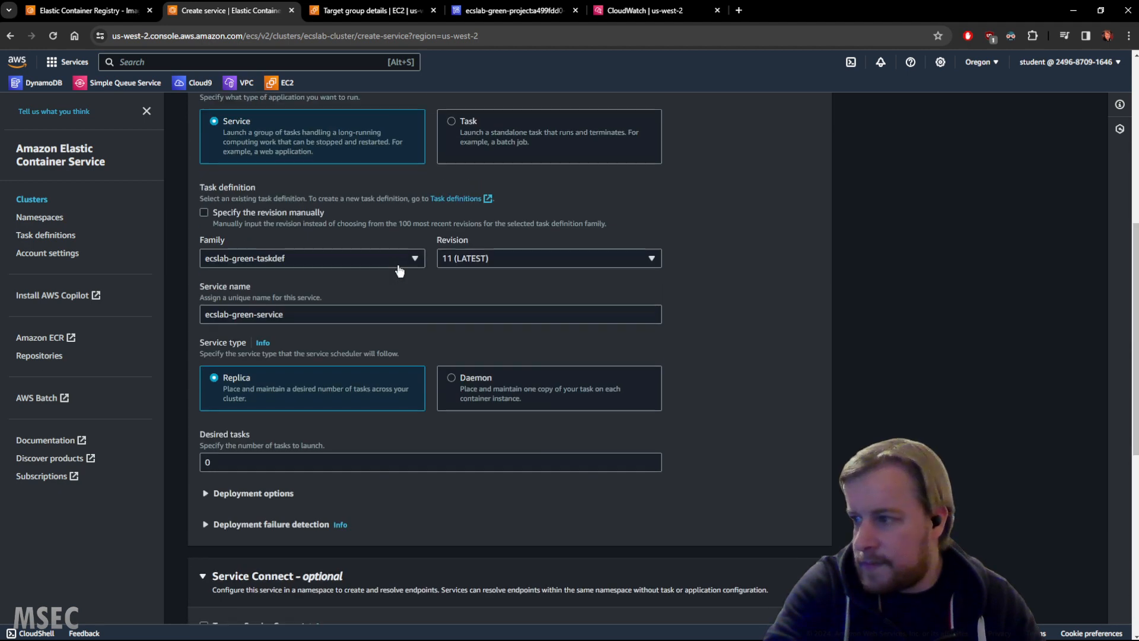
Step: Configure the new service's load balancing with the Application Load Balancer type and the existing ecslab-alb load balancer
scroll(361, 439, down, 5)
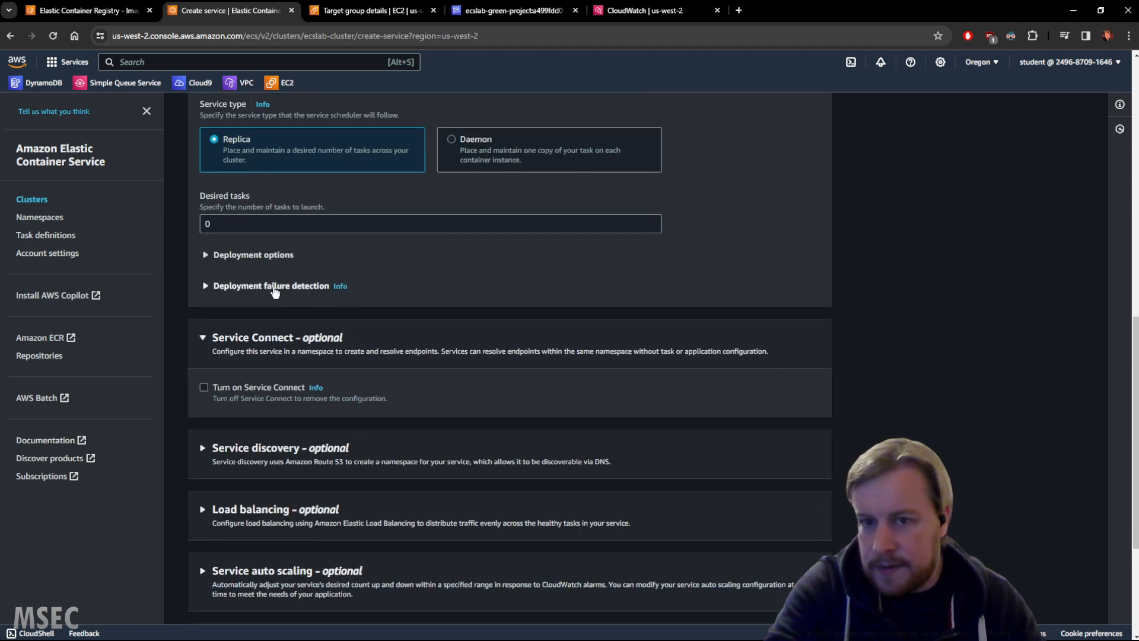
scroll(335, 376, down, 3)
click(261, 300)
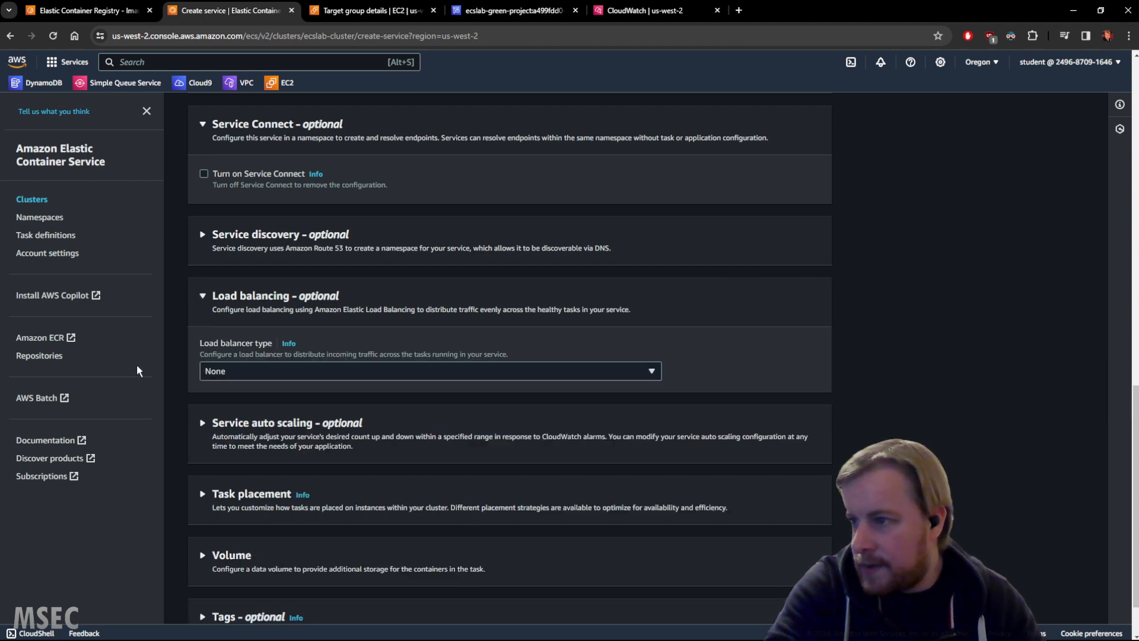
scroll(378, 372, down, 1)
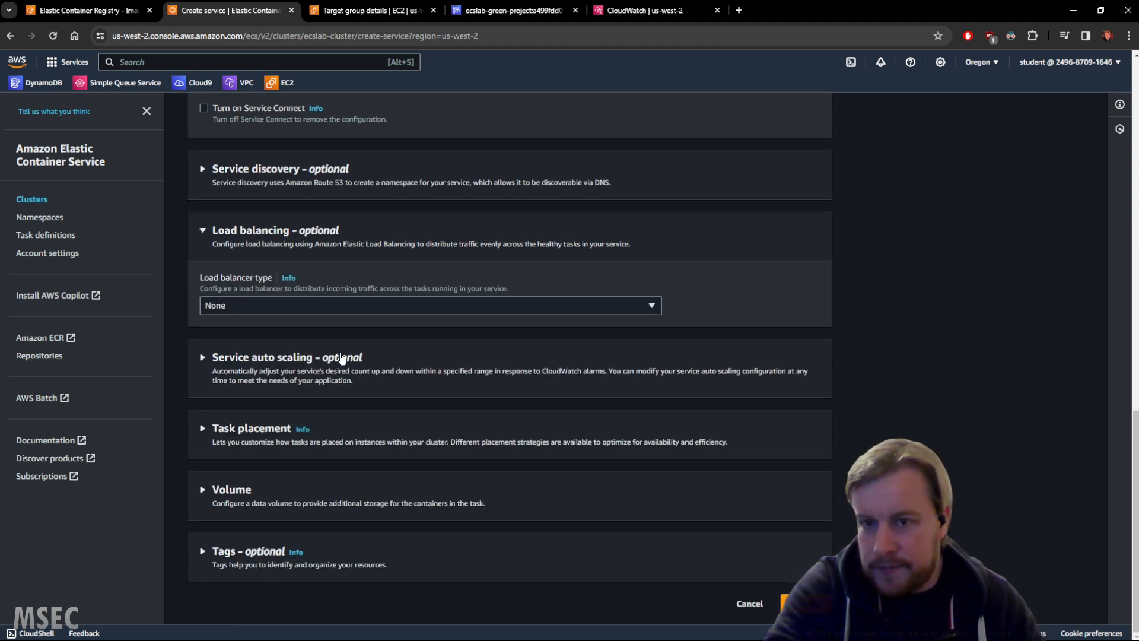
scroll(338, 356, up, 2)
click(289, 351)
click(289, 351)
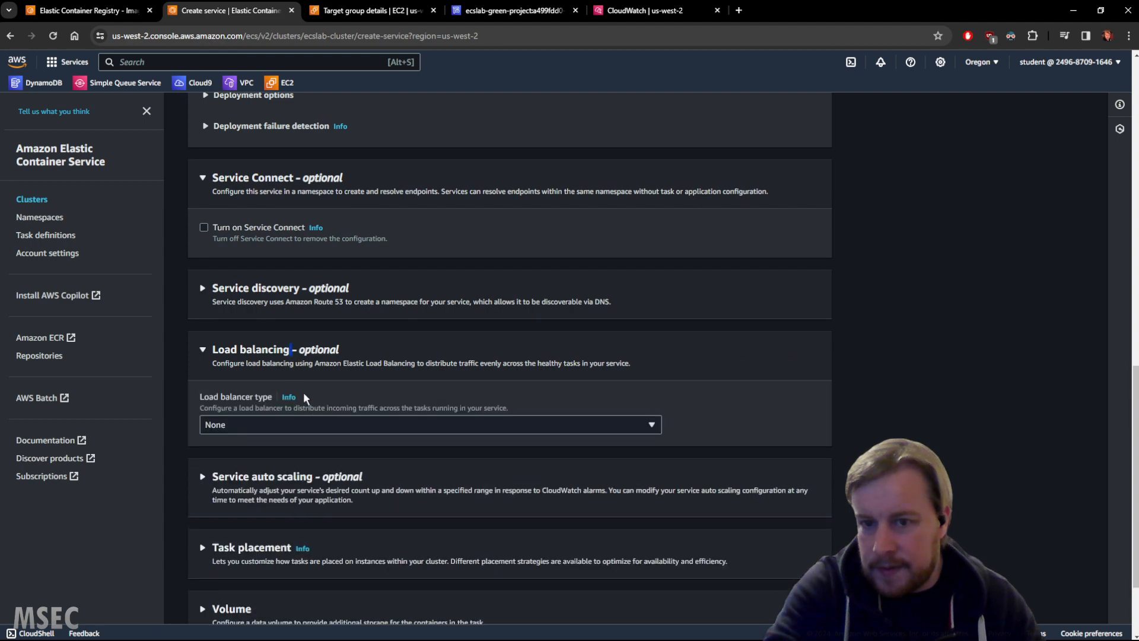
click(311, 425)
click(242, 483)
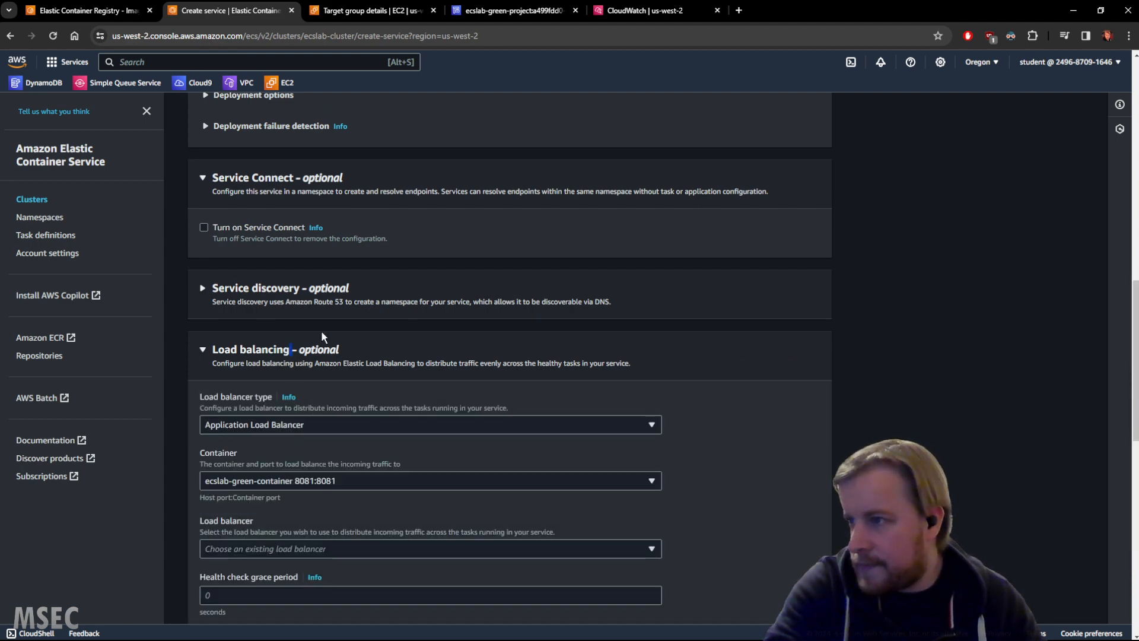
scroll(591, 364, down, 4)
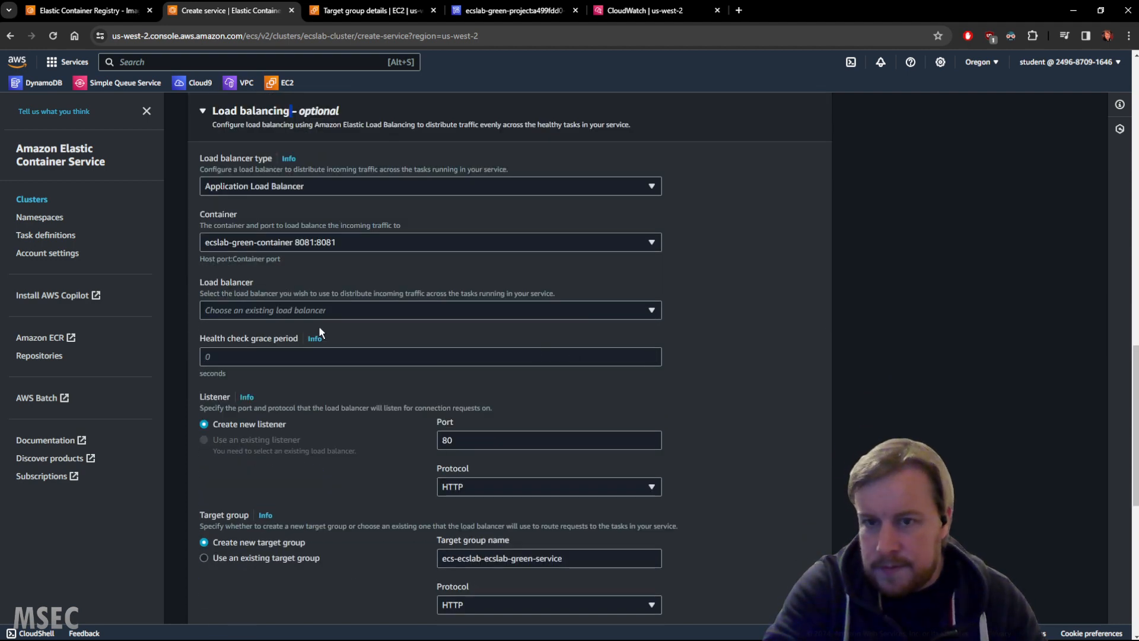
click(296, 311)
click(278, 352)
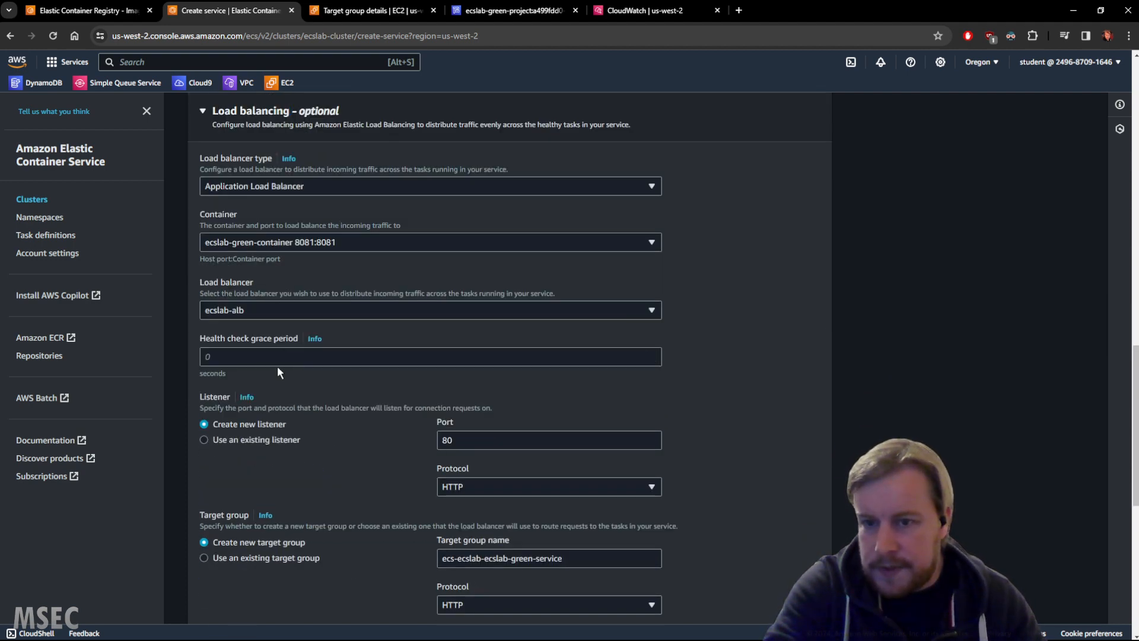
Step: Use the existing 80:HTTP listener for the new service's load balancer
scroll(270, 368, down, 3)
click(248, 265)
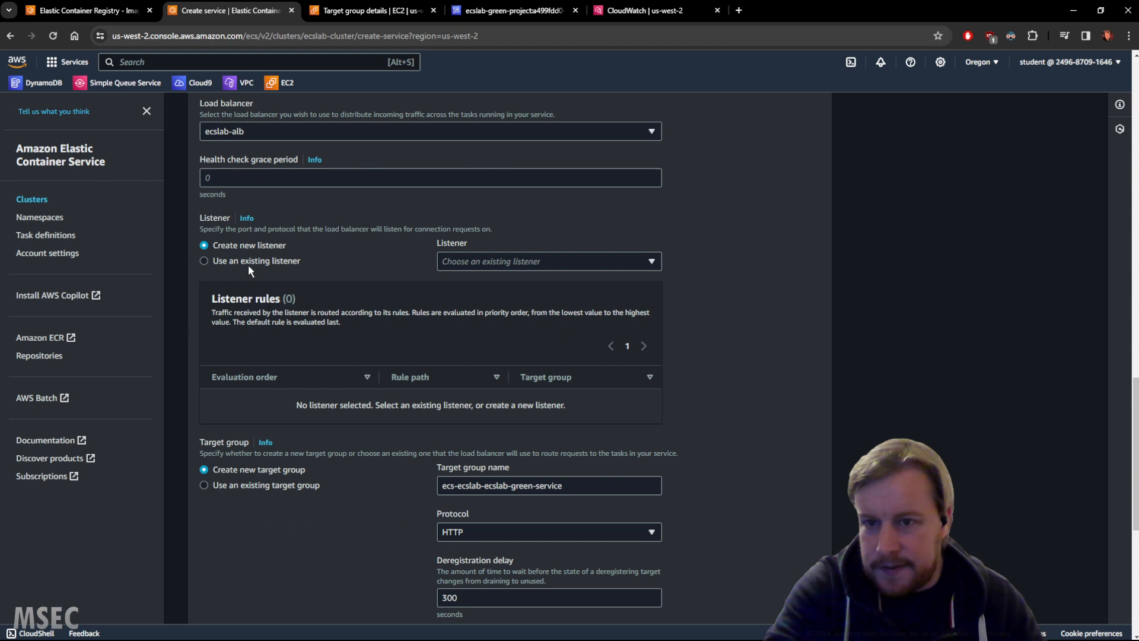
click(578, 261)
click(455, 298)
scroll(301, 403, down, 3)
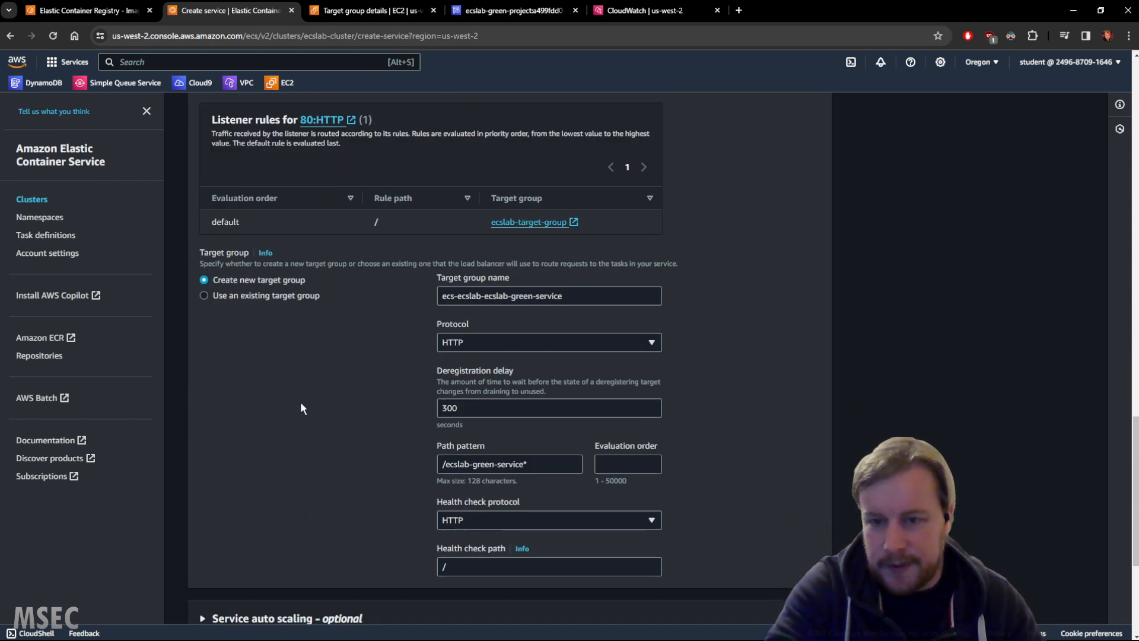
Step: Assign the existing target group ecslab-target-group and create the service
click(261, 296)
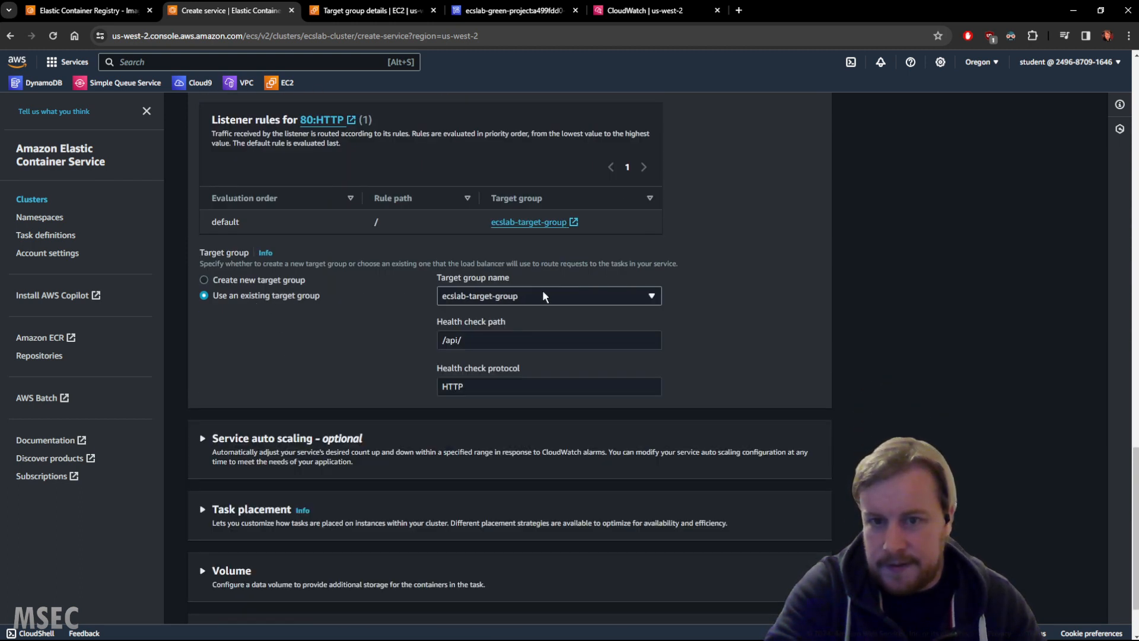
scroll(769, 326, up, 1)
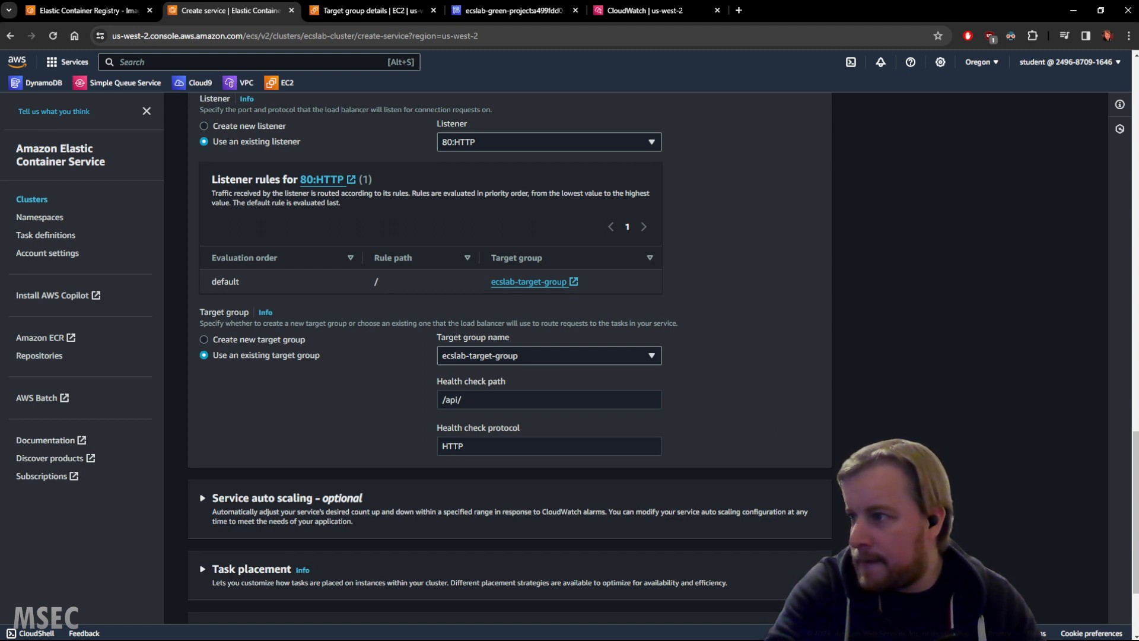
scroll(409, 479, down, 2)
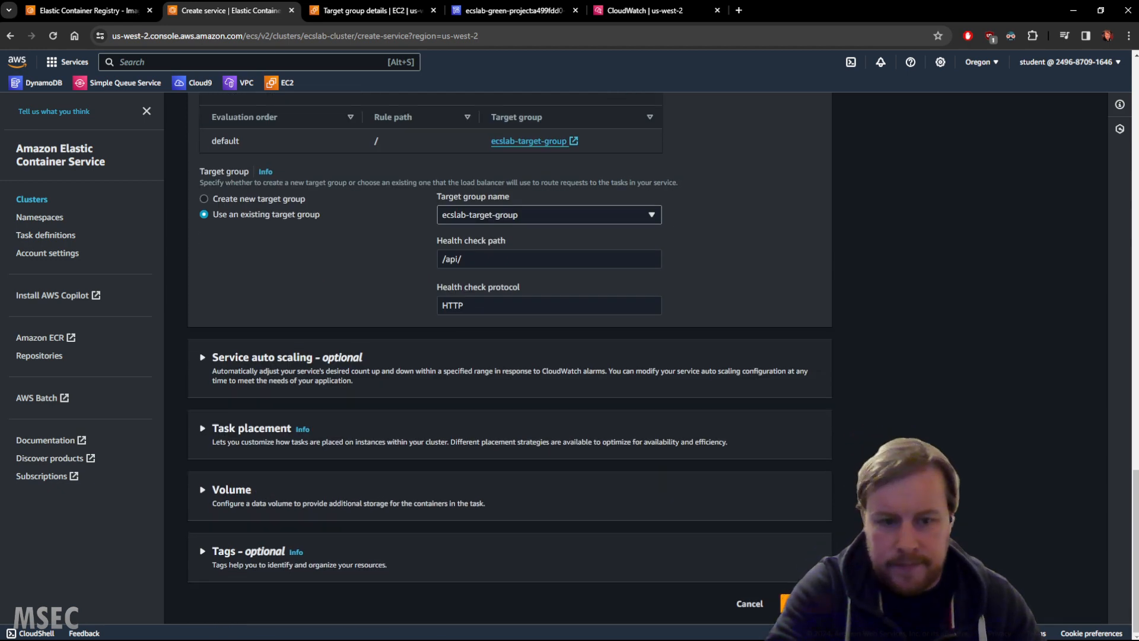
click(805, 604)
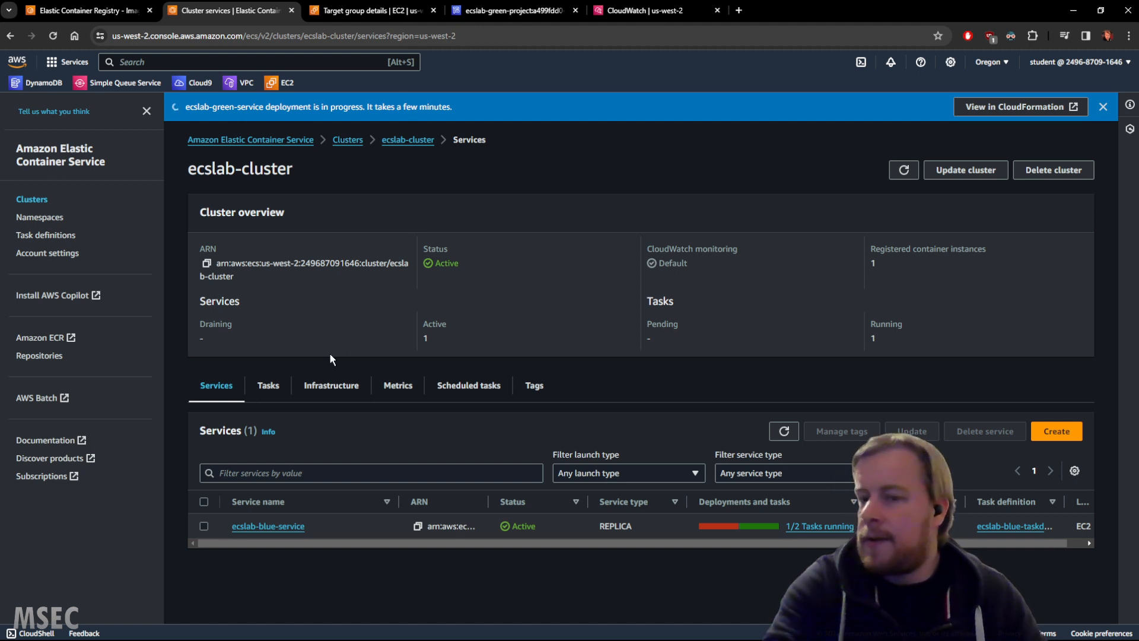
Step: Refresh ecslab-cluster and check ecslab-blue-service's tasks, health and number of running tasks
click(905, 171)
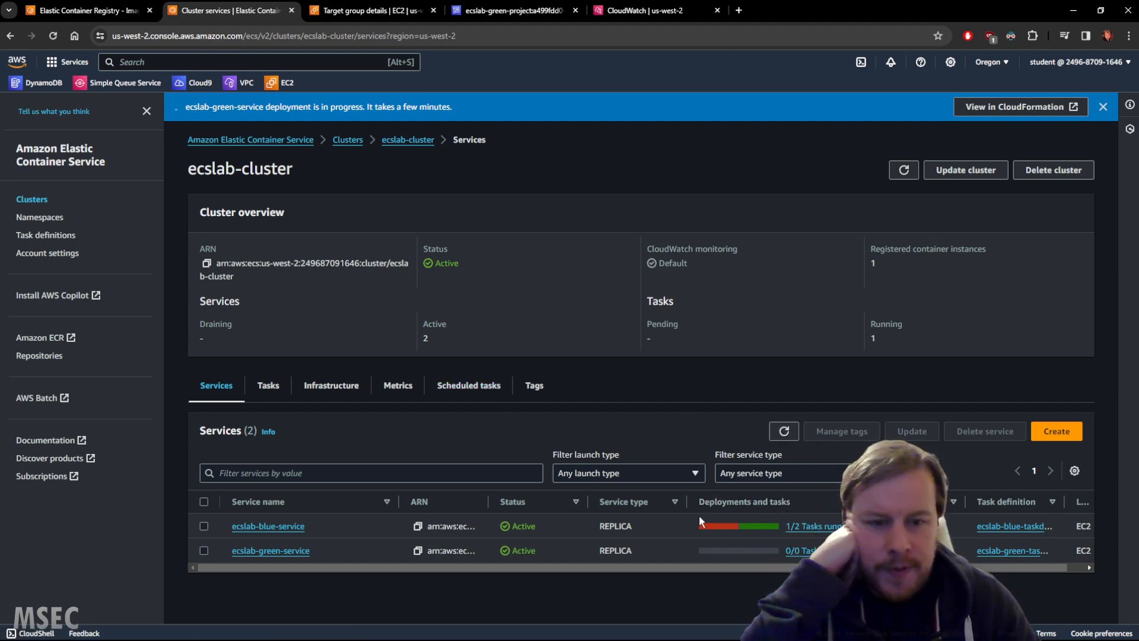
click(801, 528)
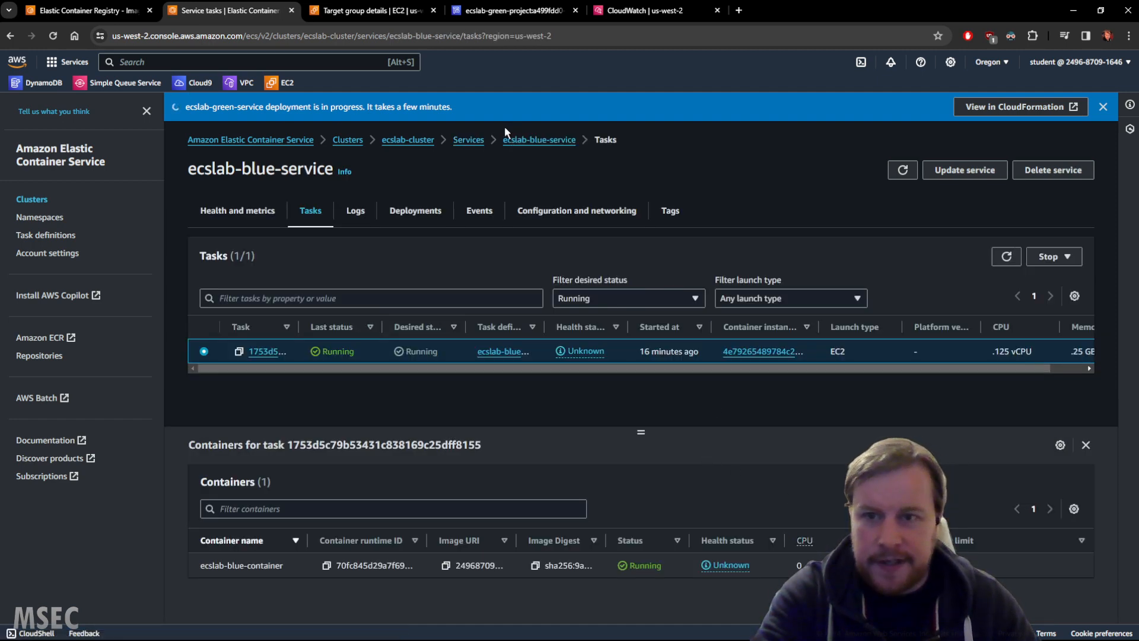
click(539, 140)
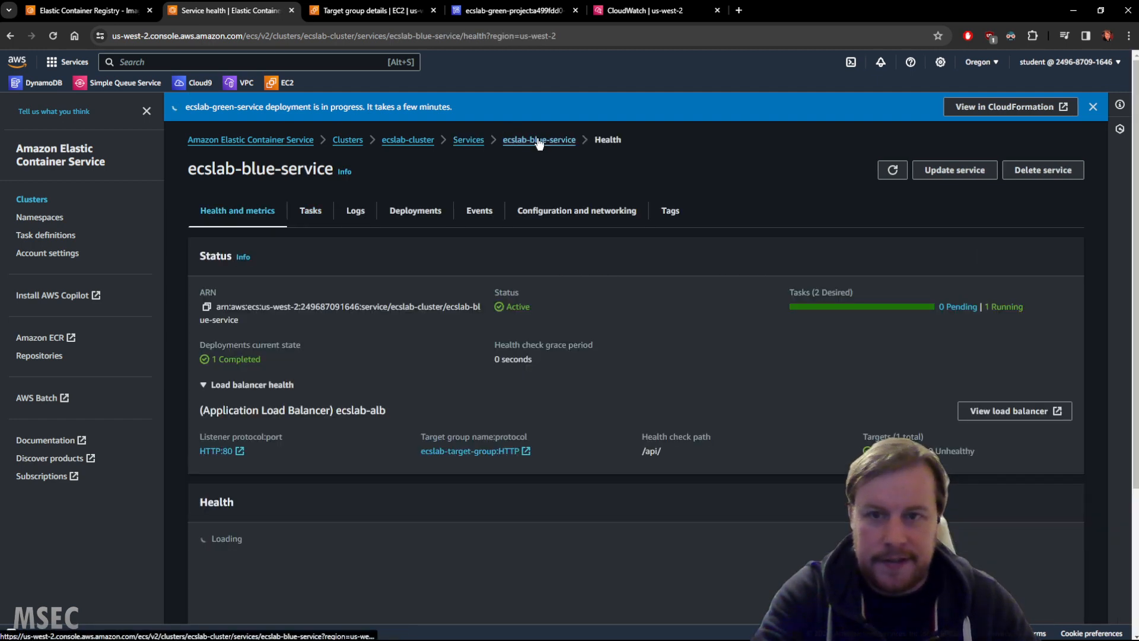
click(468, 140)
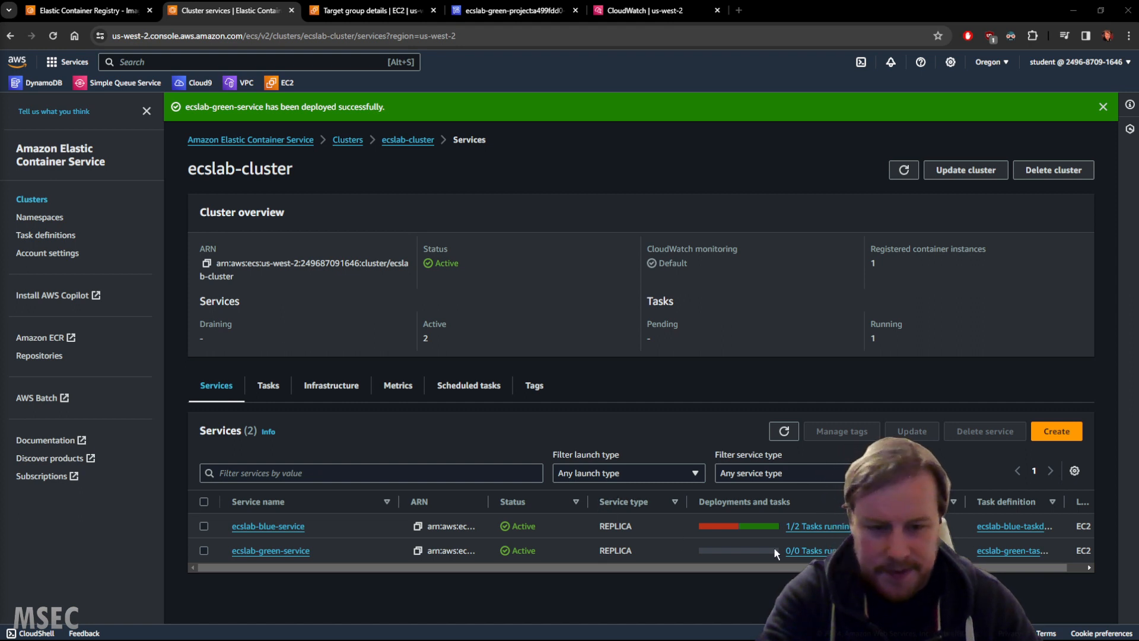
drag(856, 527, 784, 527)
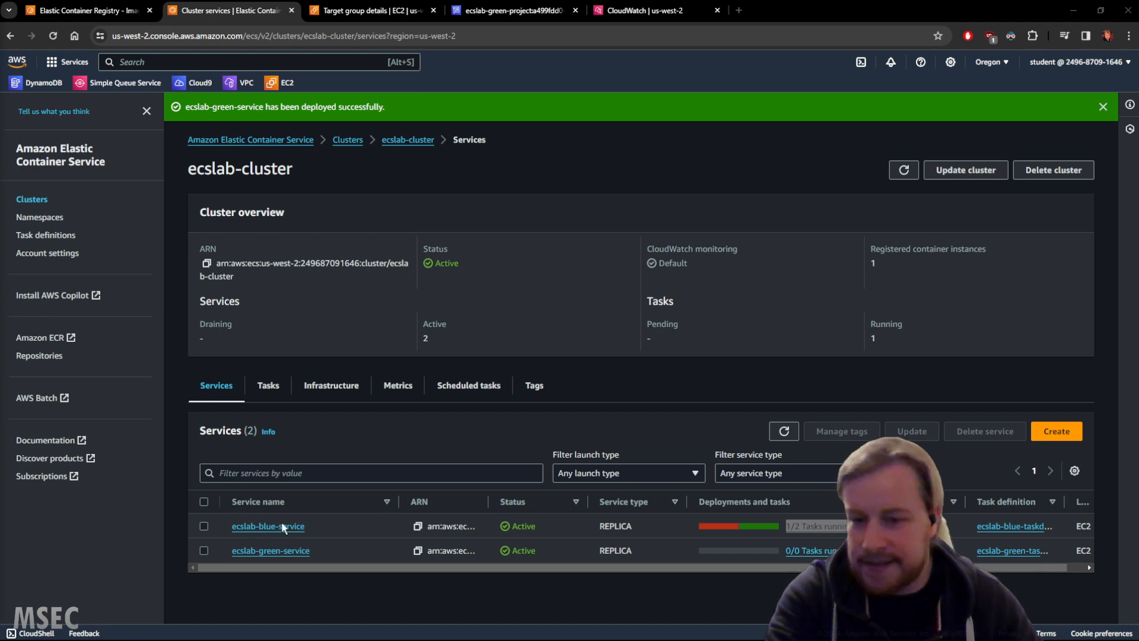
drag(306, 526, 235, 525)
key(ctrl+c)
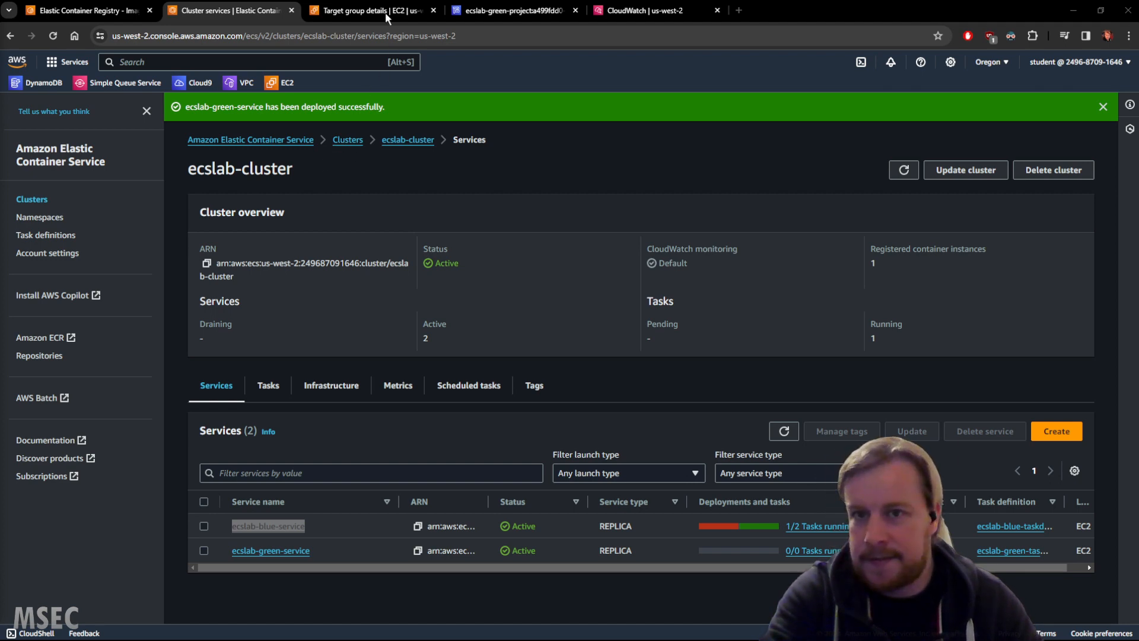
Step: Reload the details of ecslab-target-group and check its registered targets' port and health status
click(380, 12)
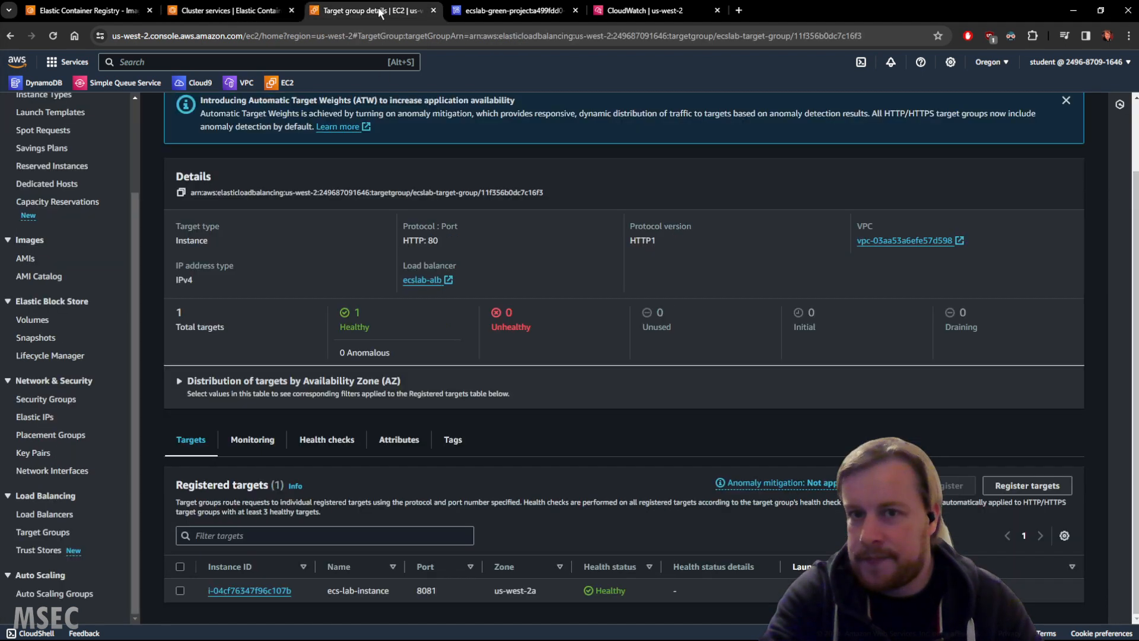
click(53, 36)
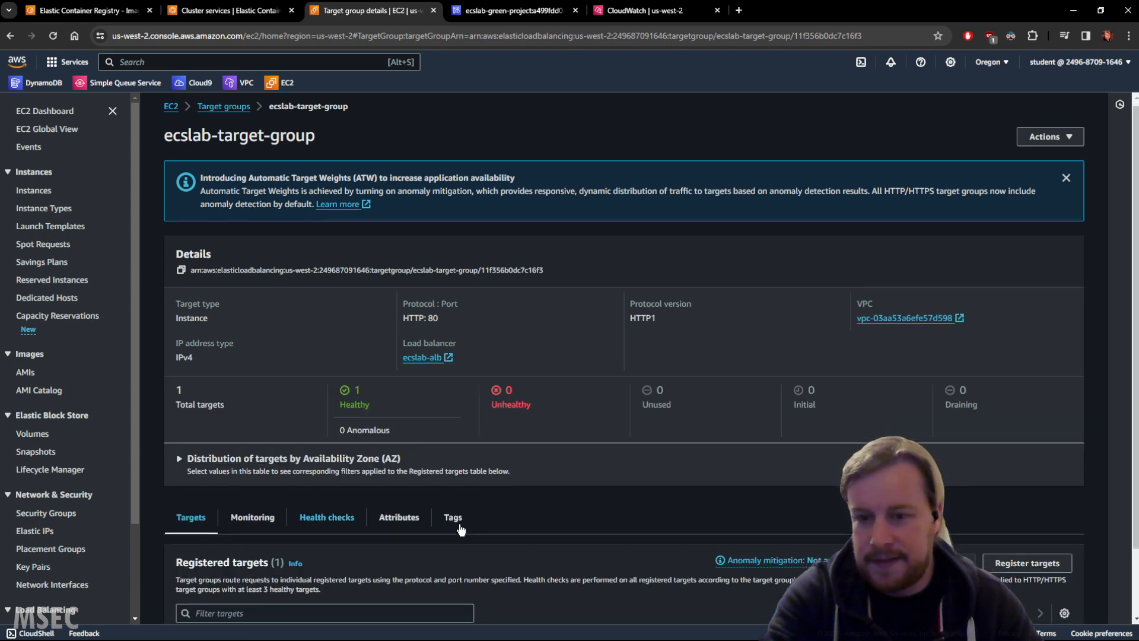
scroll(461, 528, down, 1)
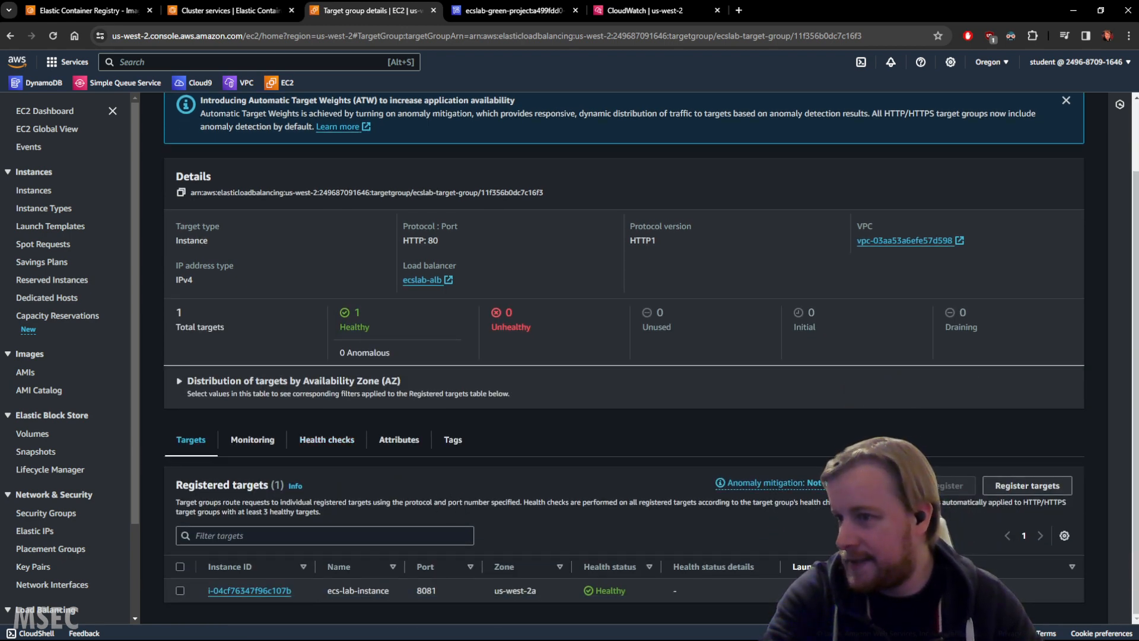
scroll(95, 442, down, 2)
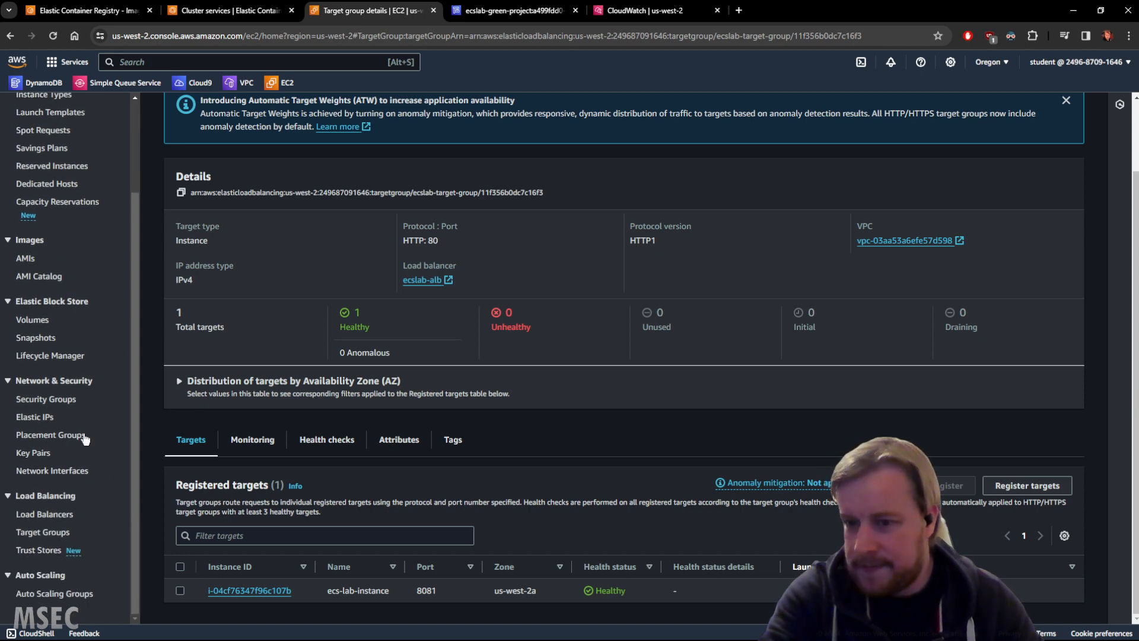
Step: Open the ecslab-alb load balancer's details and copy its DNS name
click(57, 518)
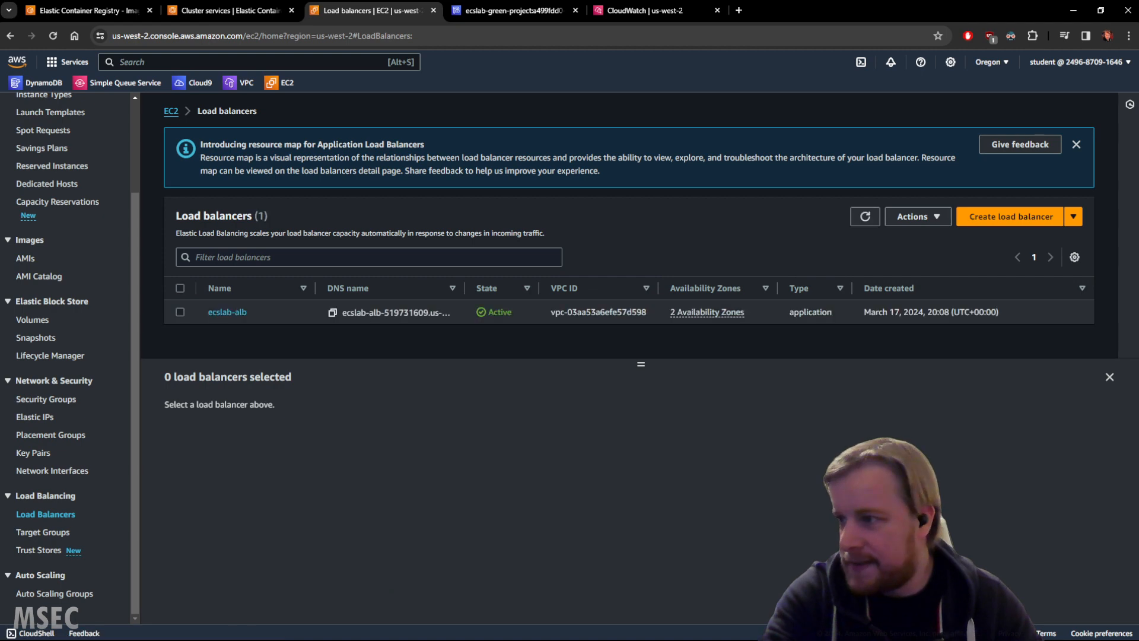
click(220, 314)
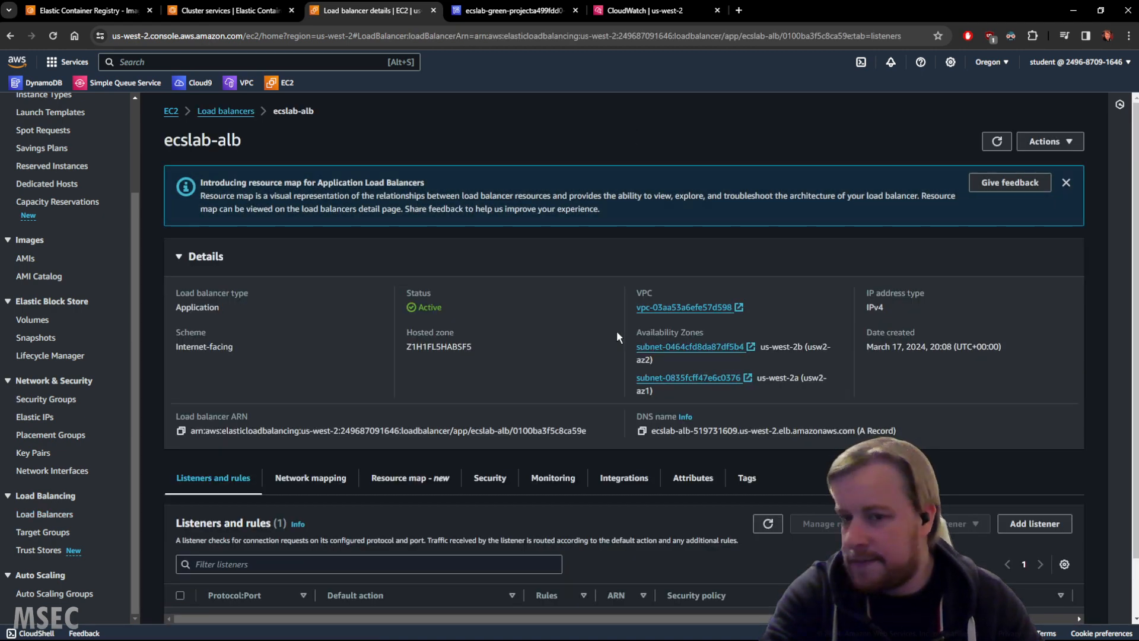
scroll(617, 331, down, 1)
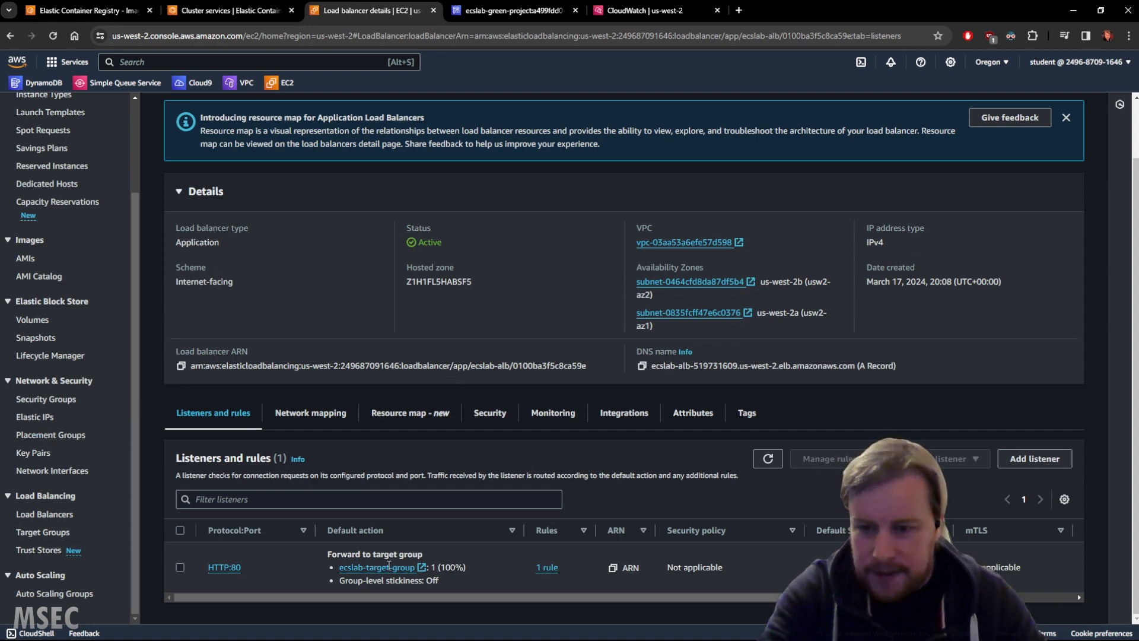
click(642, 366)
Step: Open the copied load balancer DNS name in a new browser tab placed beside the load balancer tab
click(738, 11)
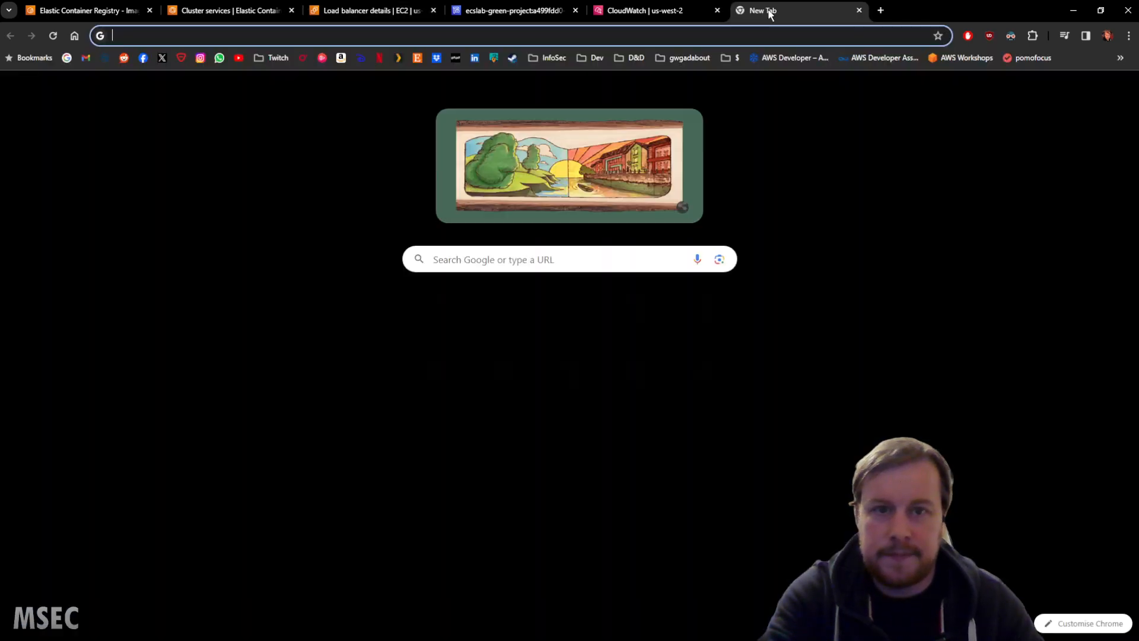
drag(766, 10, 425, 37)
drag(205, 33, 473, 8)
click(437, 38)
key(ctrl+v)
key(Return)
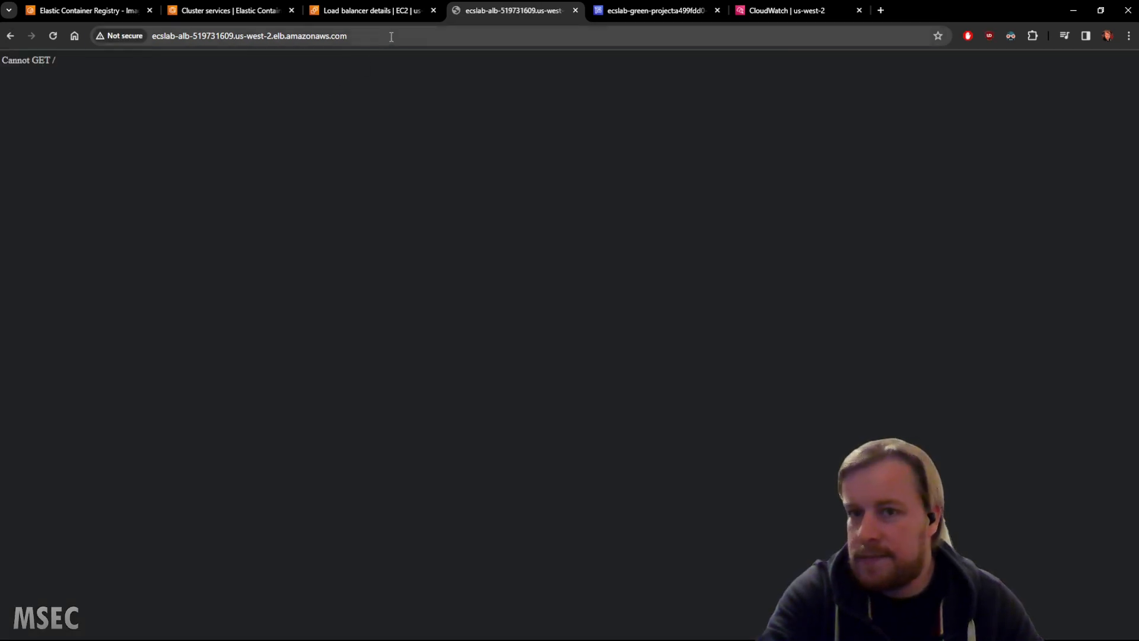
Step: Request the /api/ path on the load balancer's address to test the running service
click(442, 35)
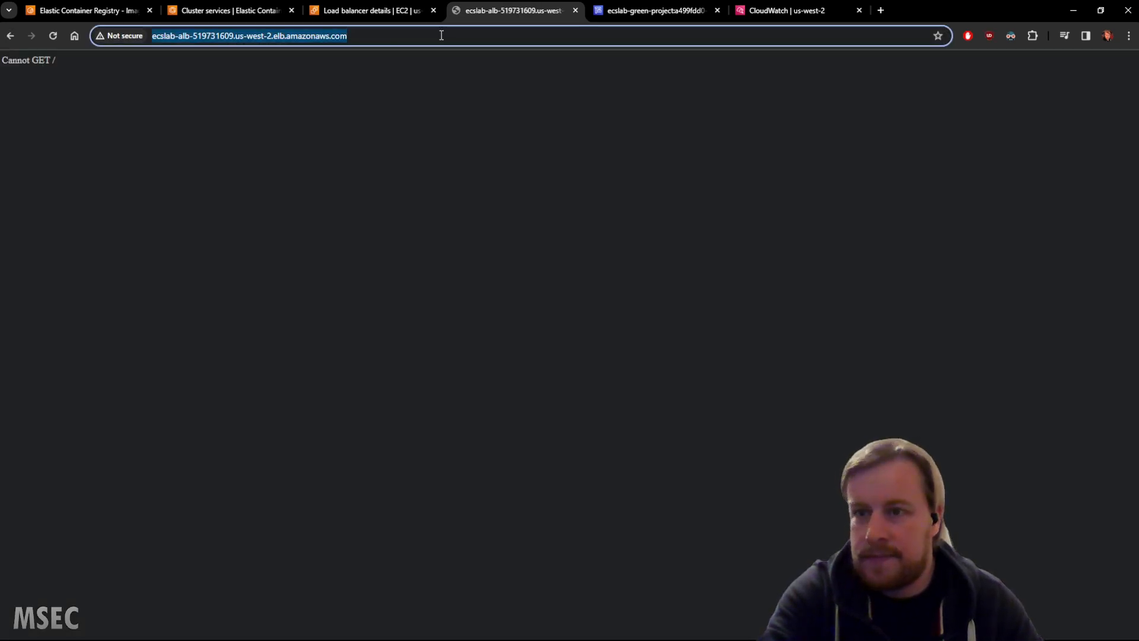
key(End)
text(/api/)
key(Return)
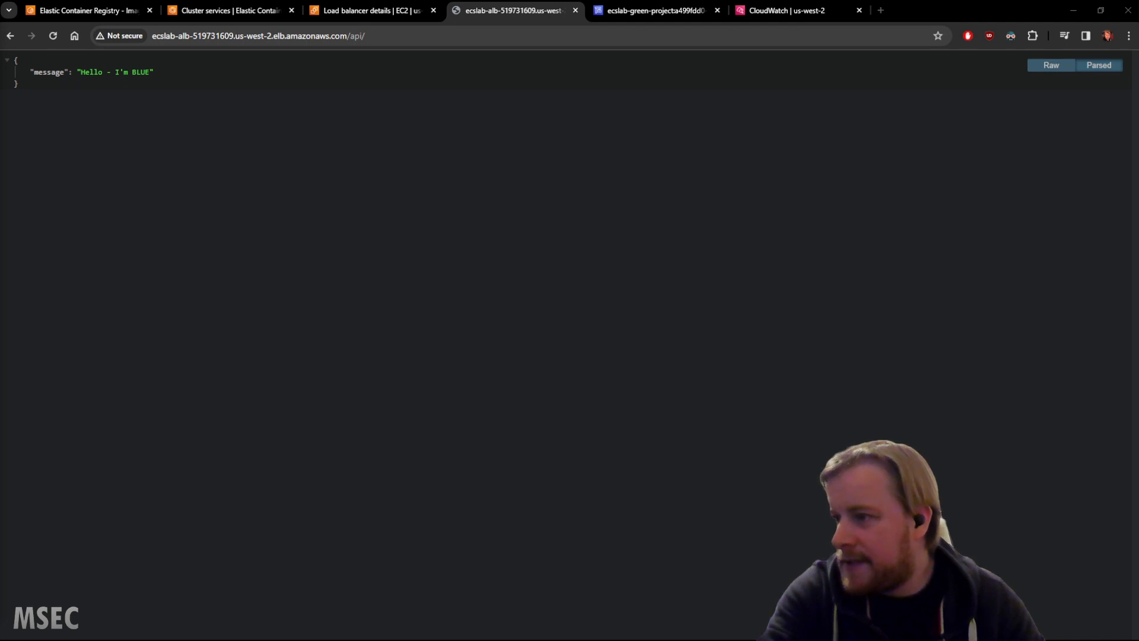
Step: Update ecslab-green-service in ecslab-cluster to run 2 desired tasks and check its deployment list
click(347, 11)
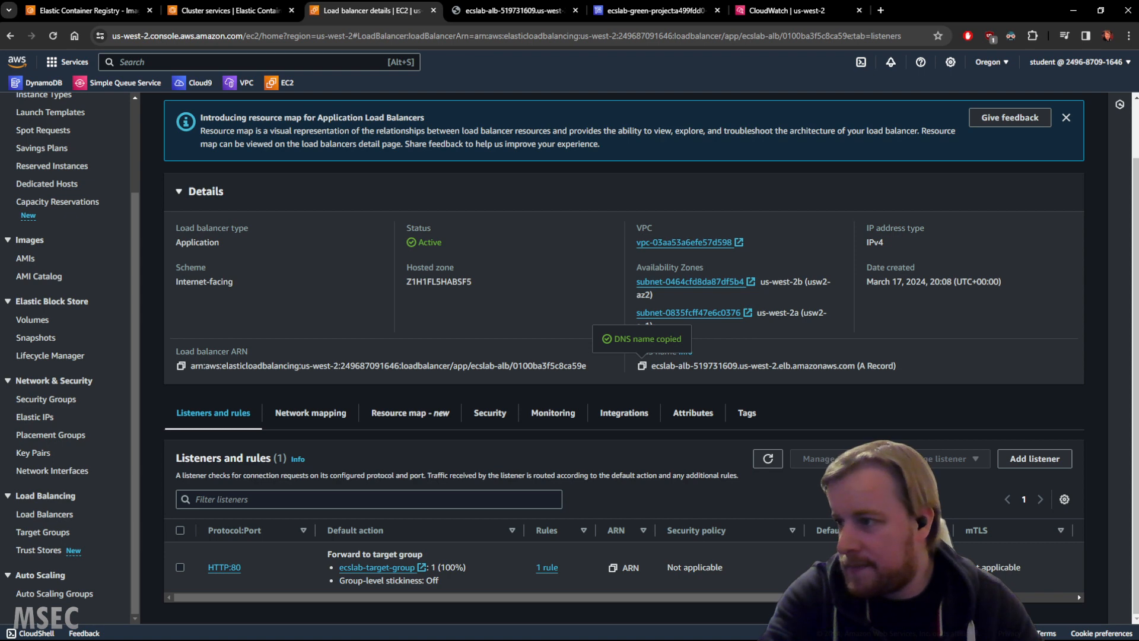
click(231, 11)
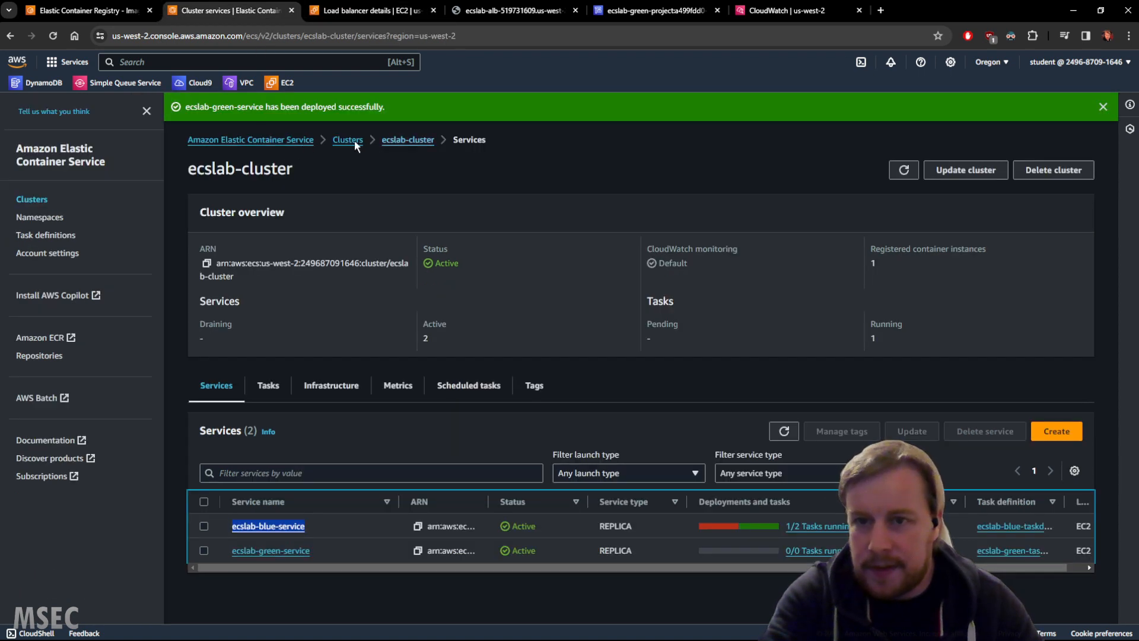
click(410, 142)
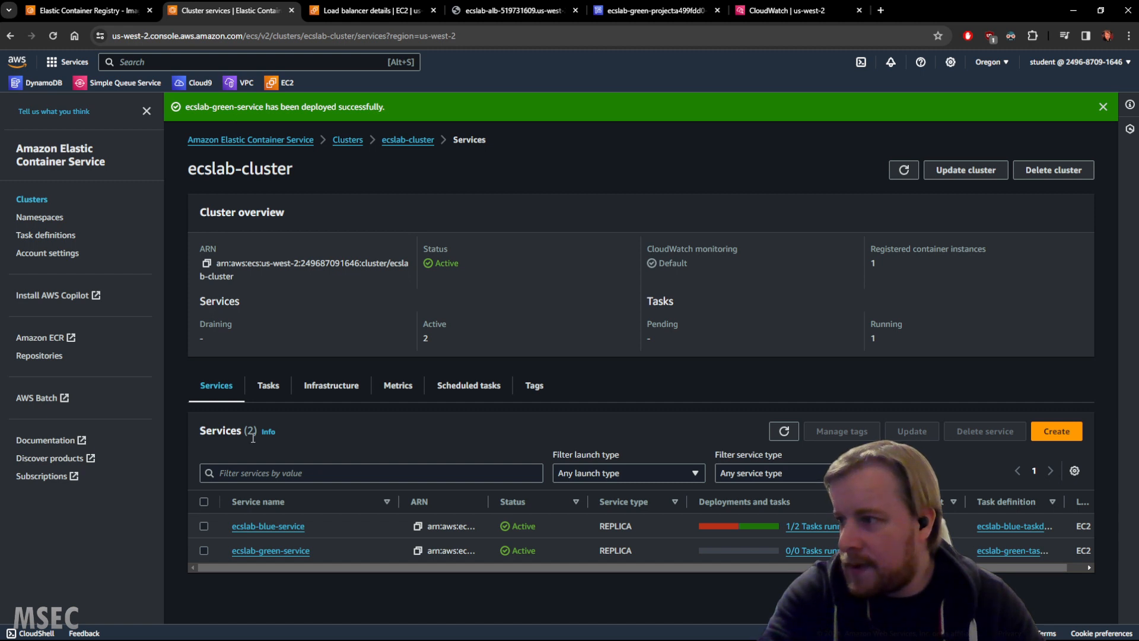
click(203, 552)
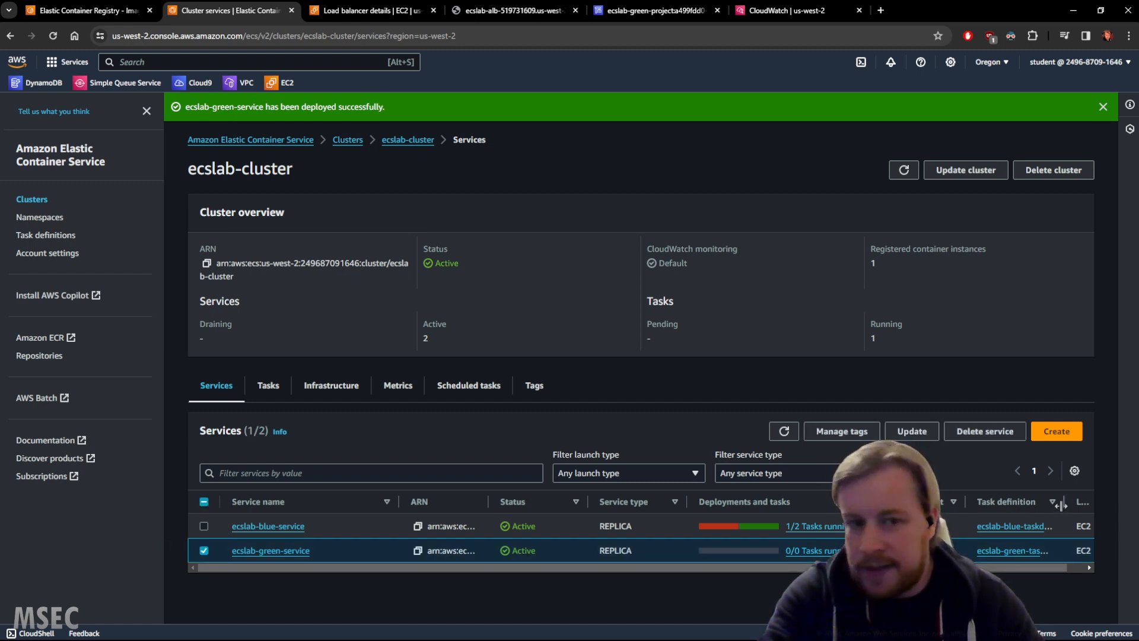
click(912, 432)
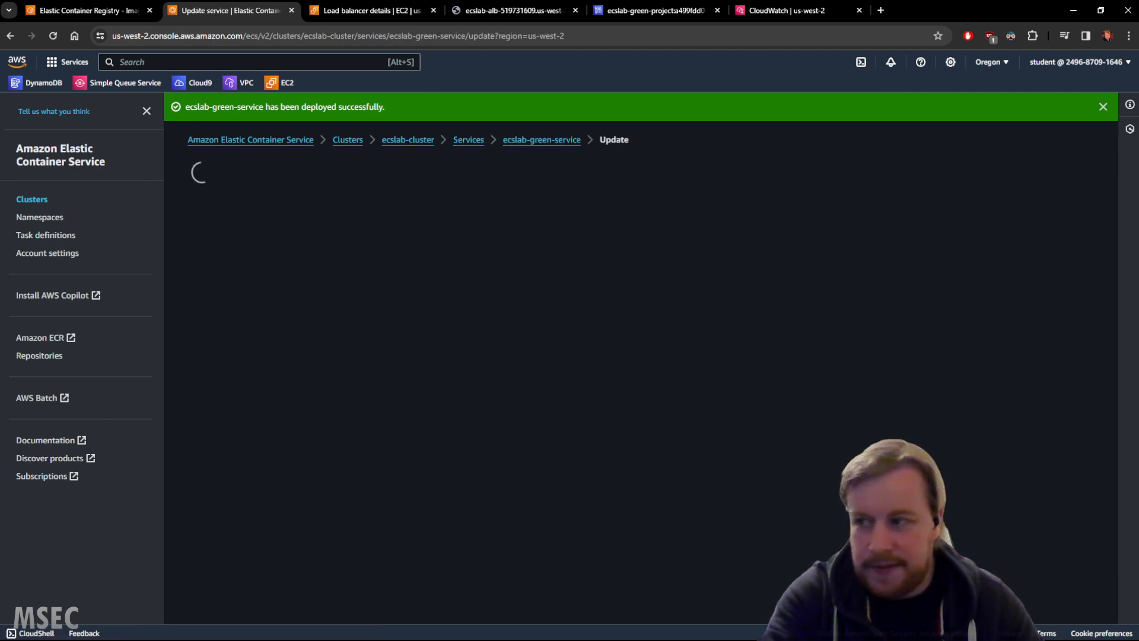
scroll(191, 458, down, 3)
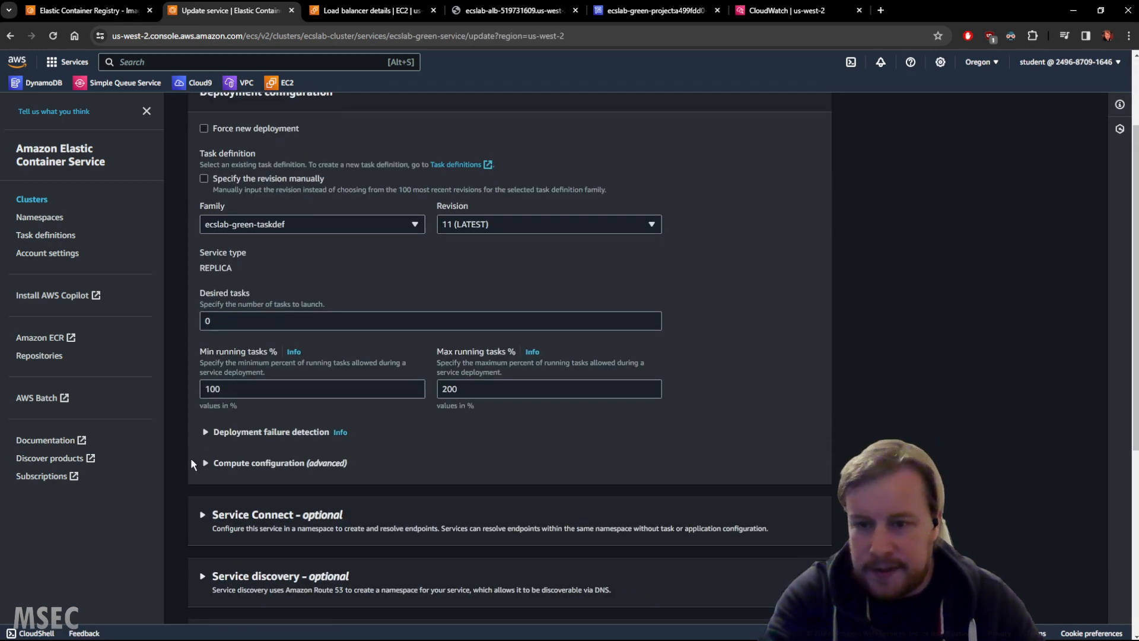
double_click(218, 323)
text(2)
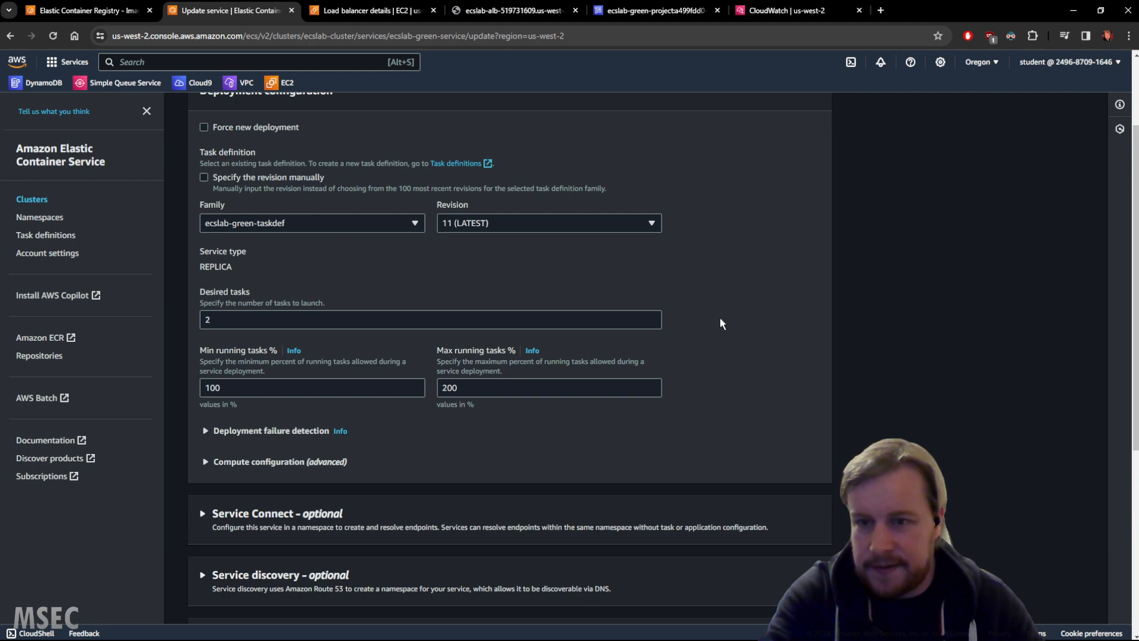
scroll(783, 321, down, 5)
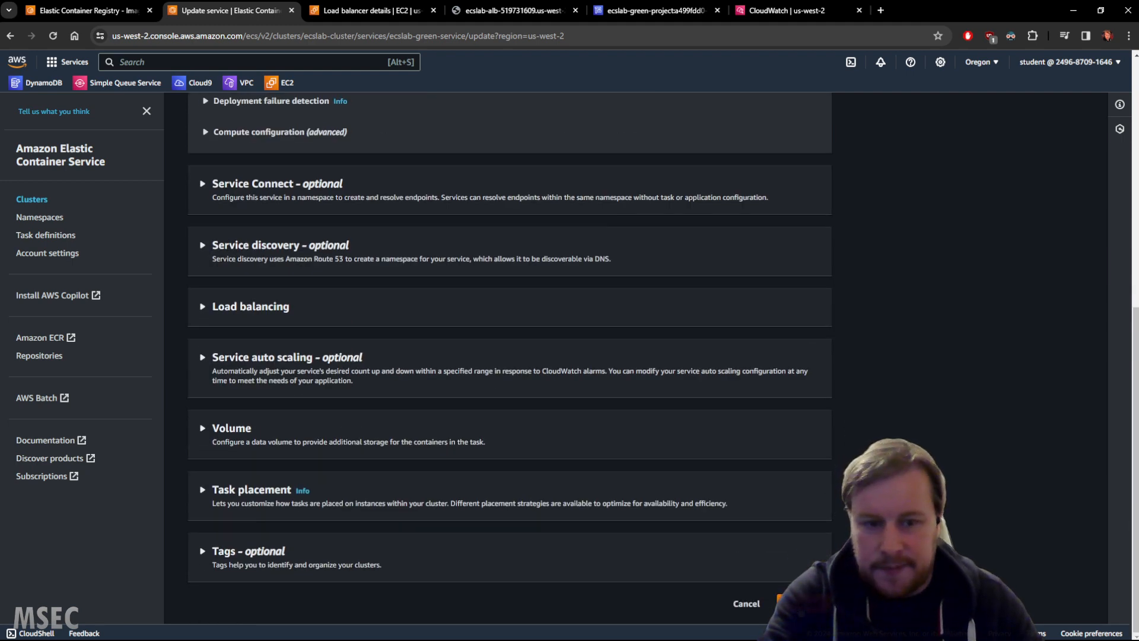
click(789, 603)
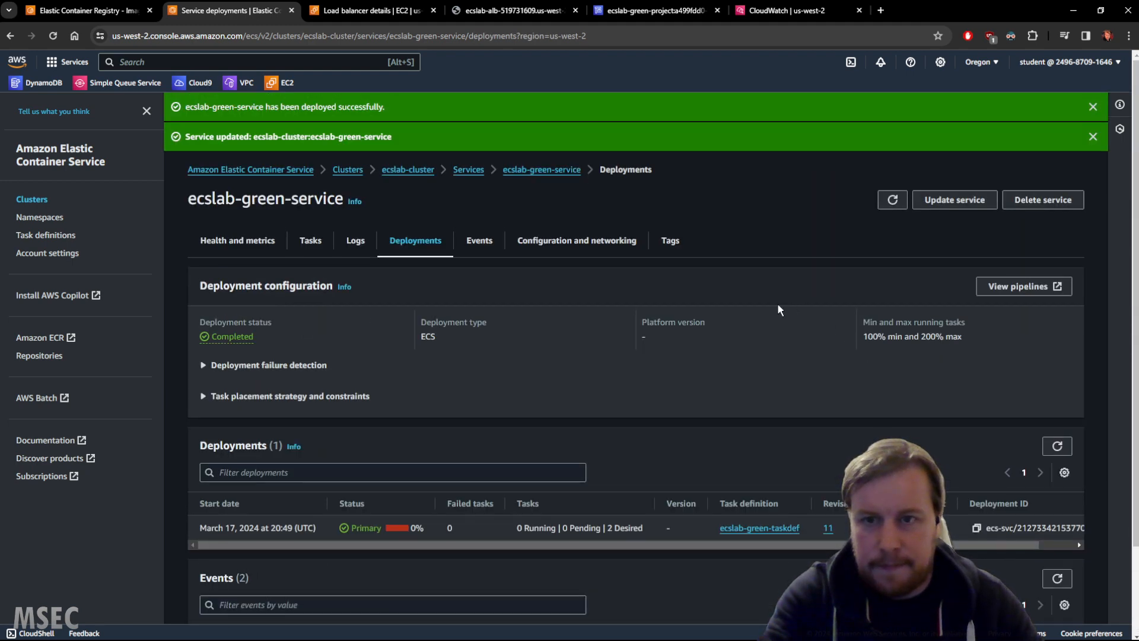
scroll(779, 307, down, 2)
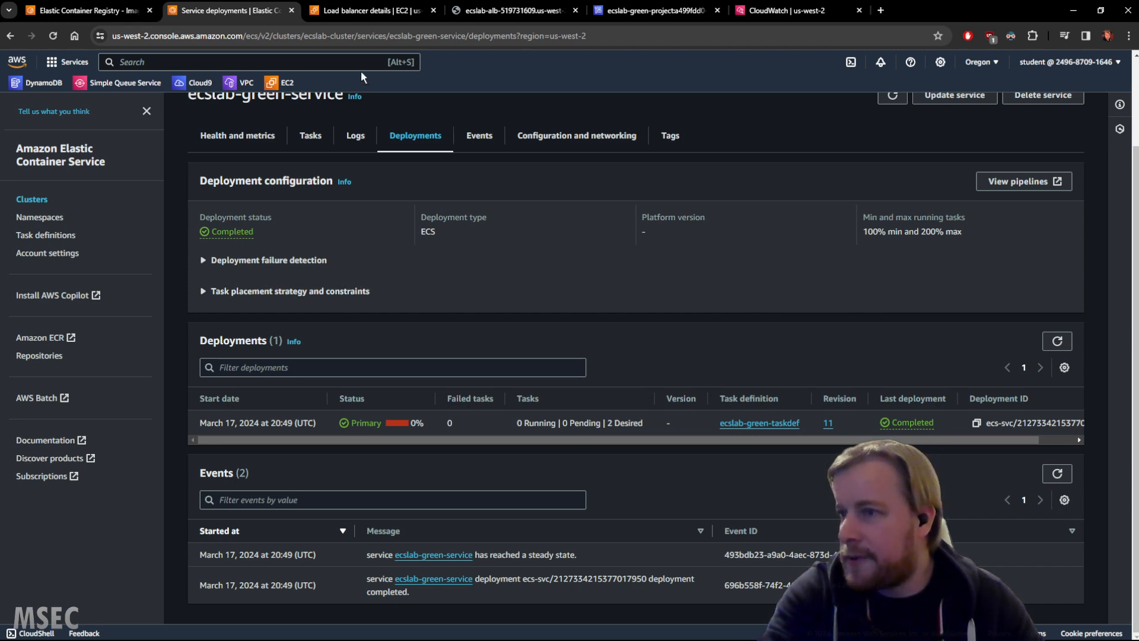
Step: Open the details of ecslab-target-group in EC2, dismiss the Automatic Target Weights notice, and check the registered targets
key(ctrl+Tab)
scroll(328, 361, up, 1)
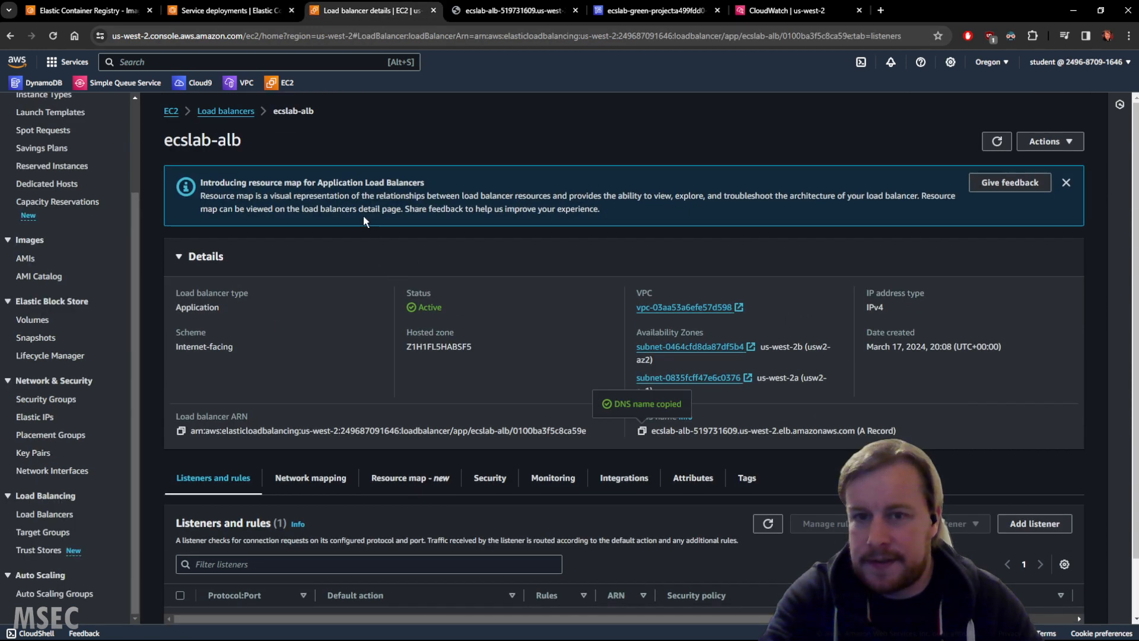
scroll(87, 429, up, 2)
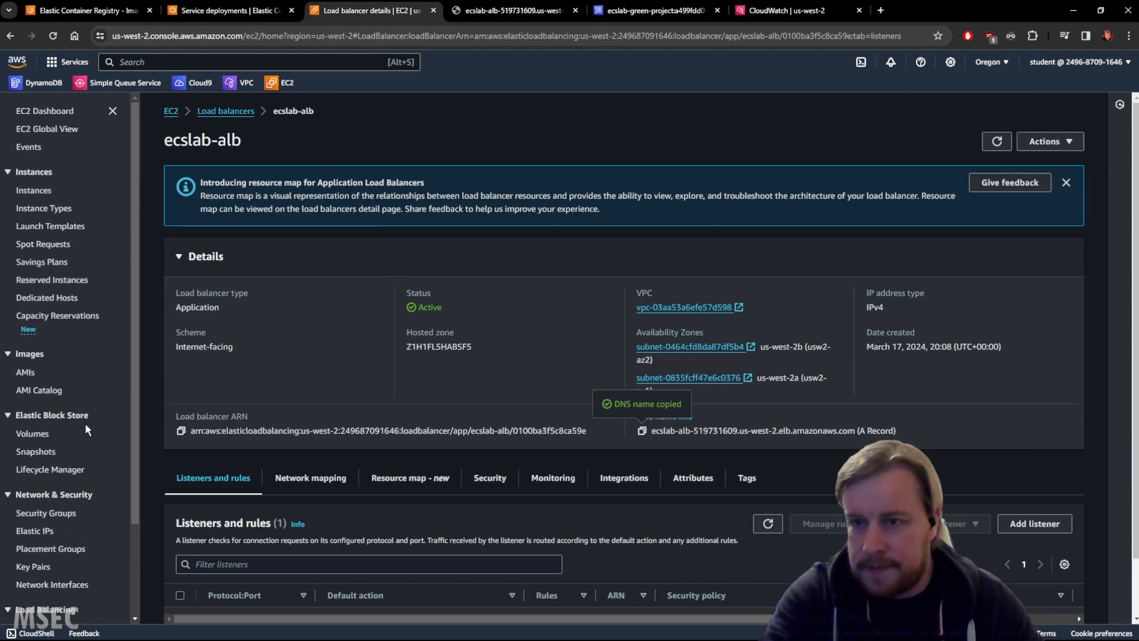
scroll(90, 435, down, 2)
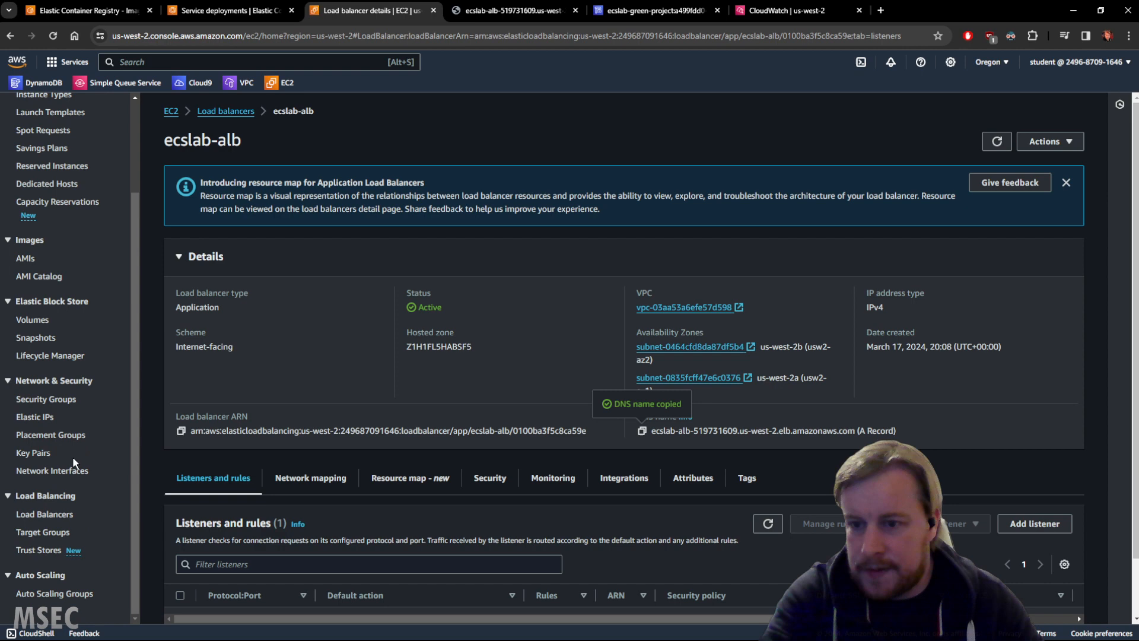
click(44, 532)
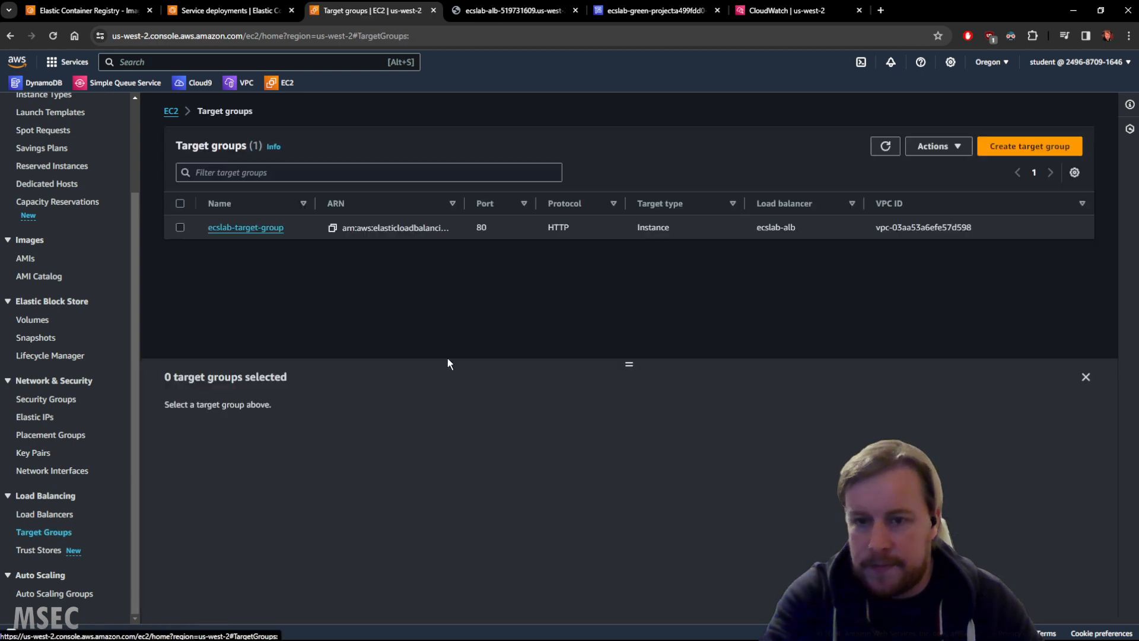
click(228, 228)
scroll(613, 308, down, 1)
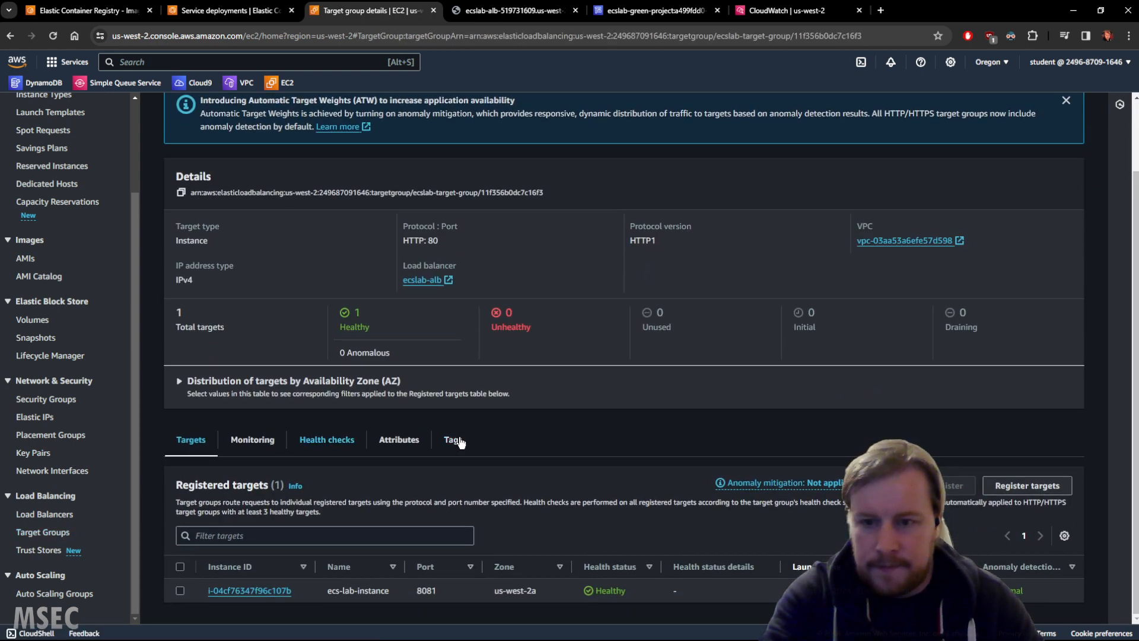
scroll(1014, 207, up, 2)
click(1064, 183)
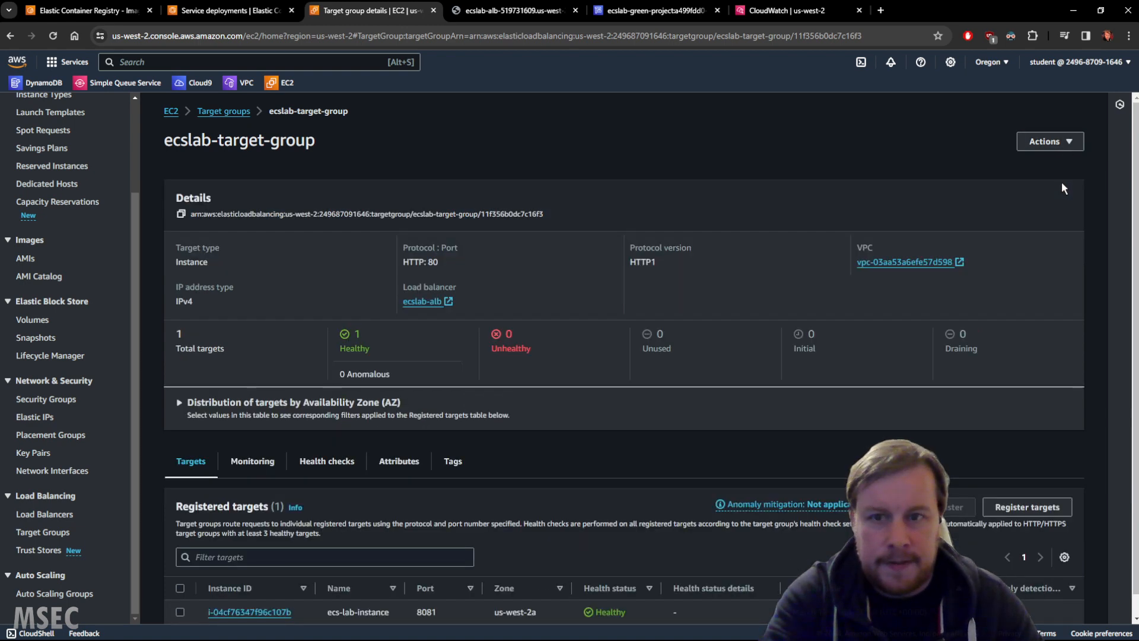
scroll(989, 323, down, 1)
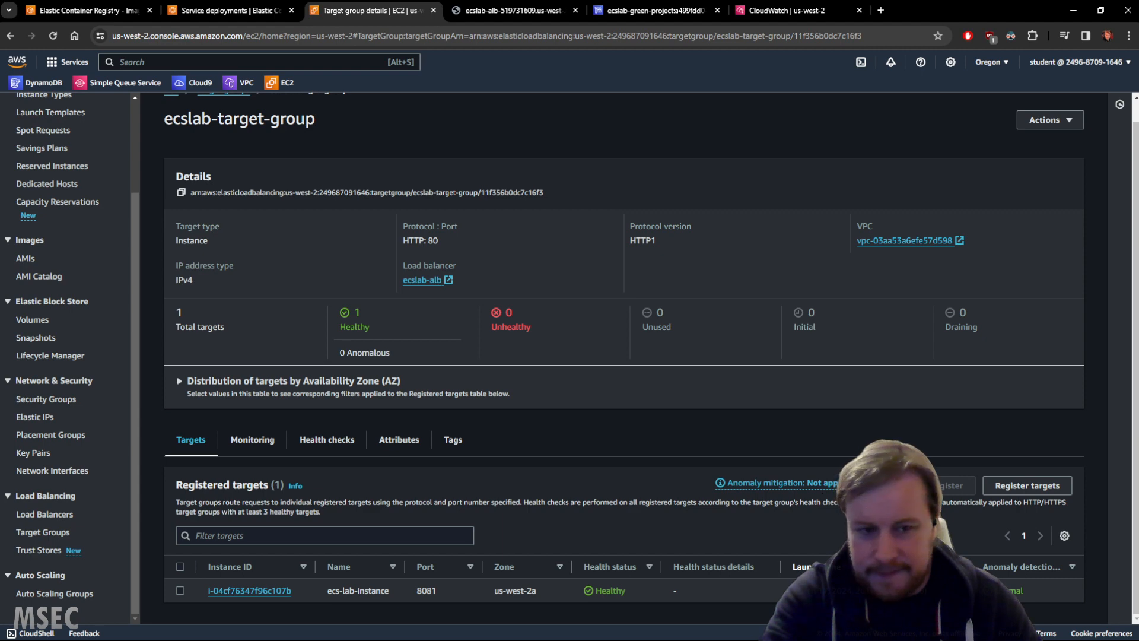
Step: Refresh the registered targets of ecslab-target-group repeatedly and check for newly registered ports and their health status
click(886, 485)
click(886, 507)
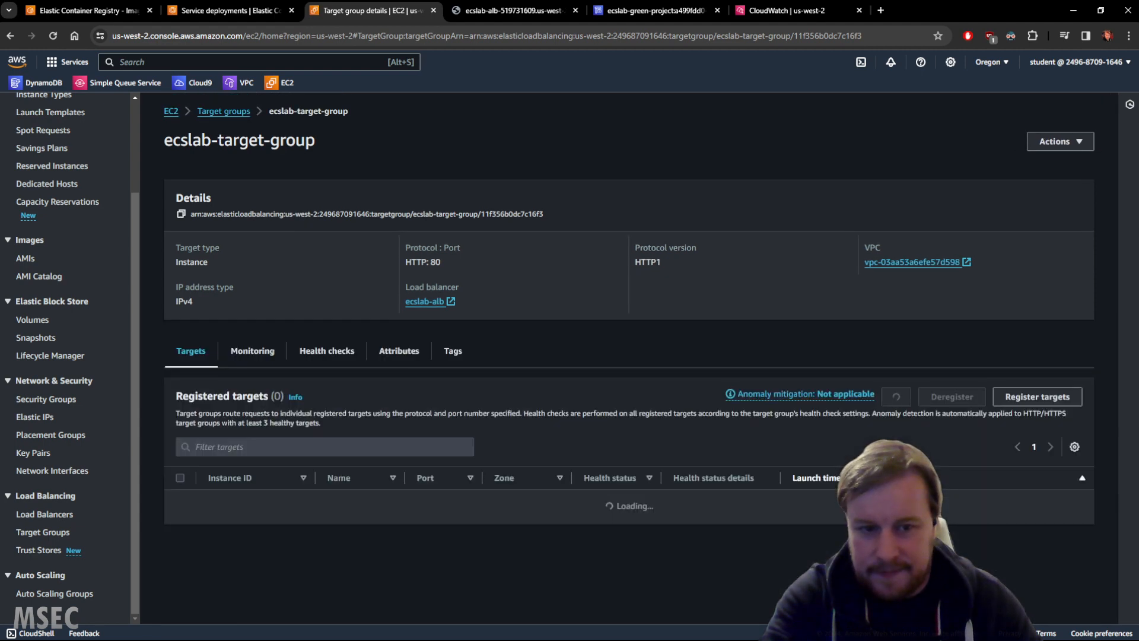
scroll(798, 490, down, 1)
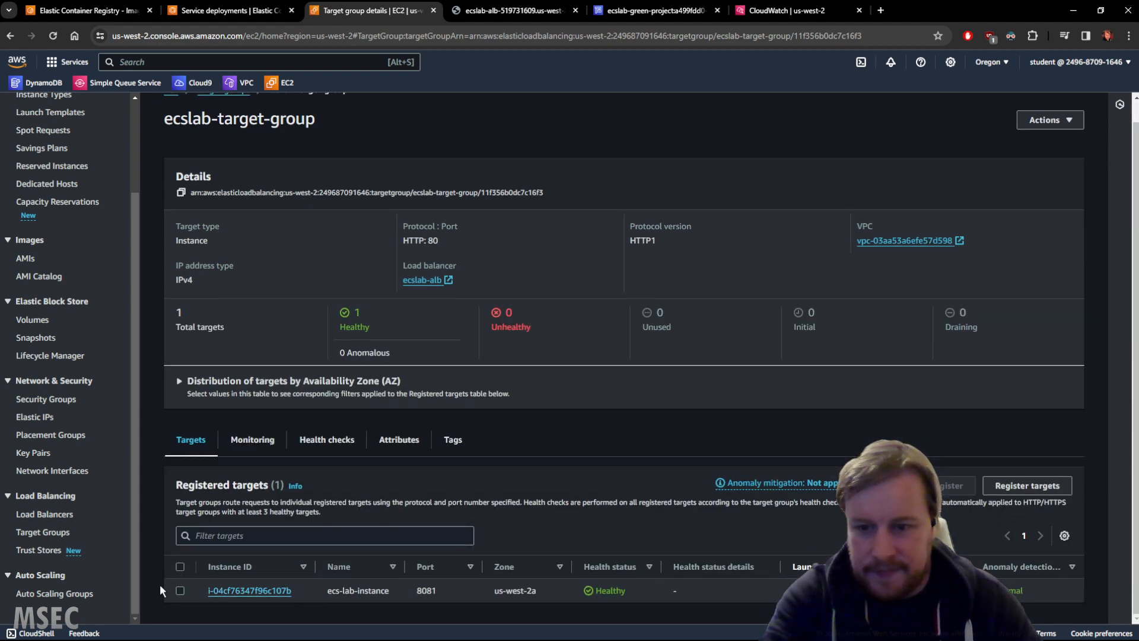
click(180, 591)
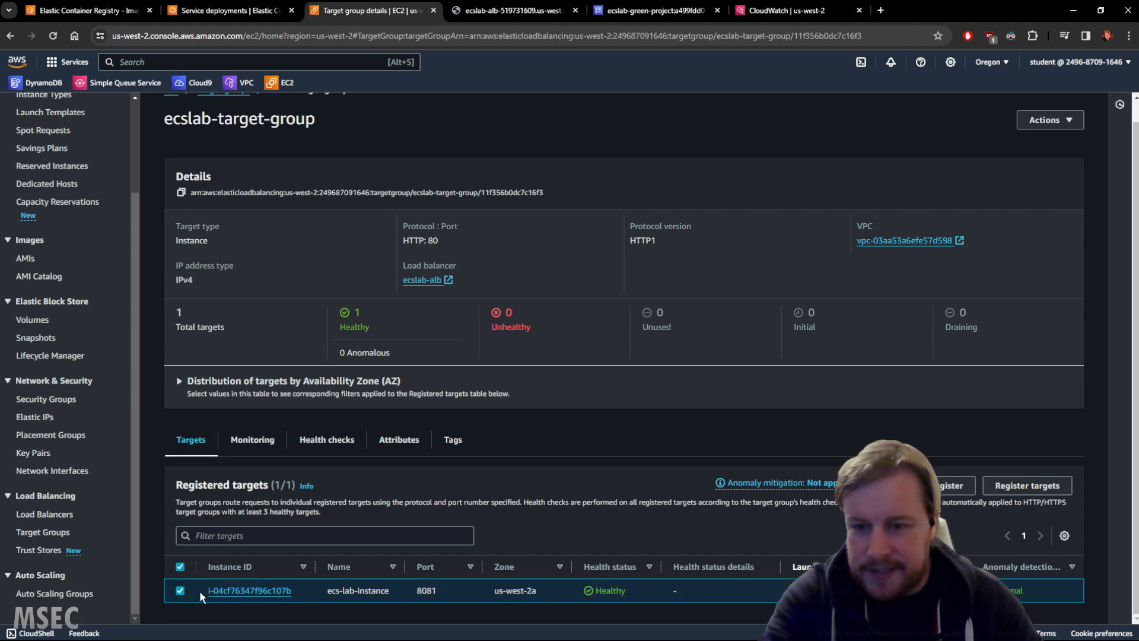
click(180, 591)
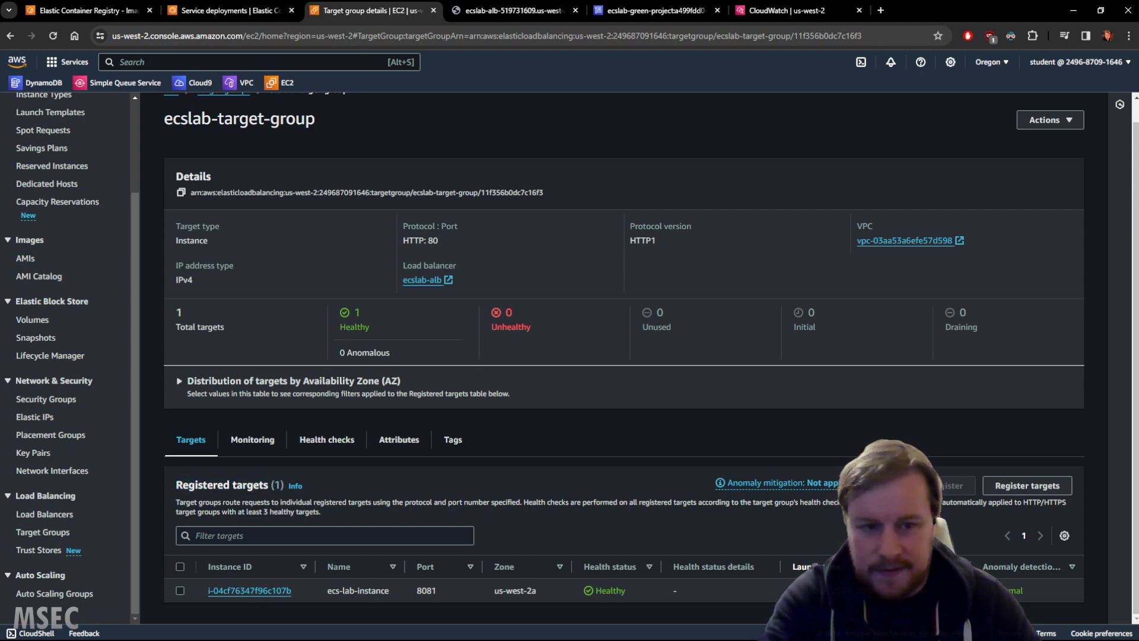
click(904, 486)
scroll(497, 479, down, 1)
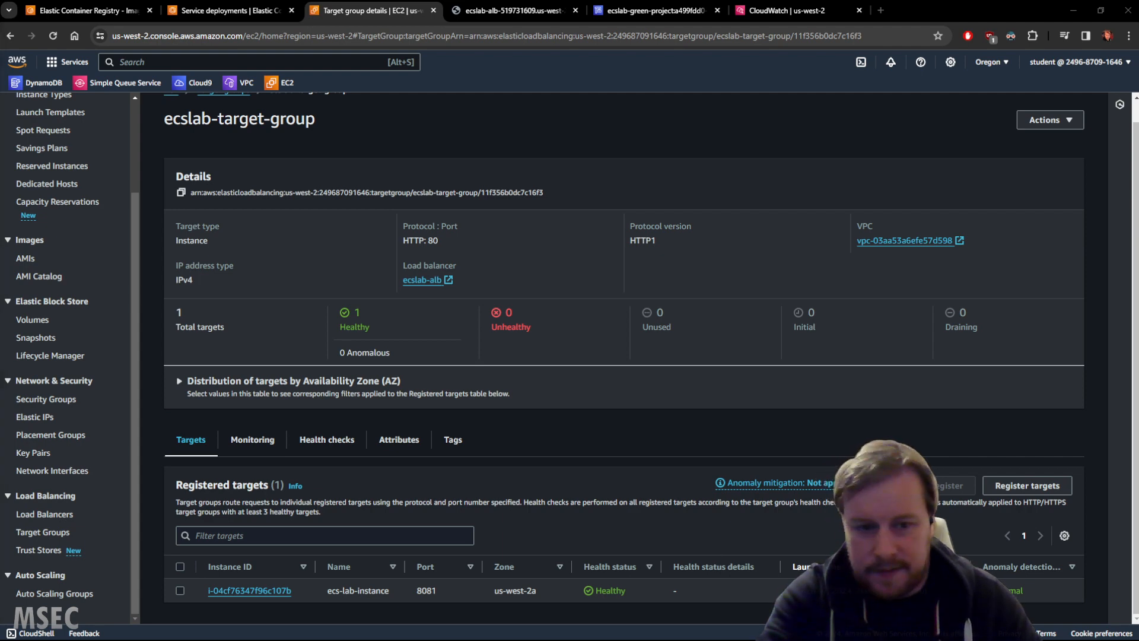
click(888, 485)
scroll(695, 501, down, 1)
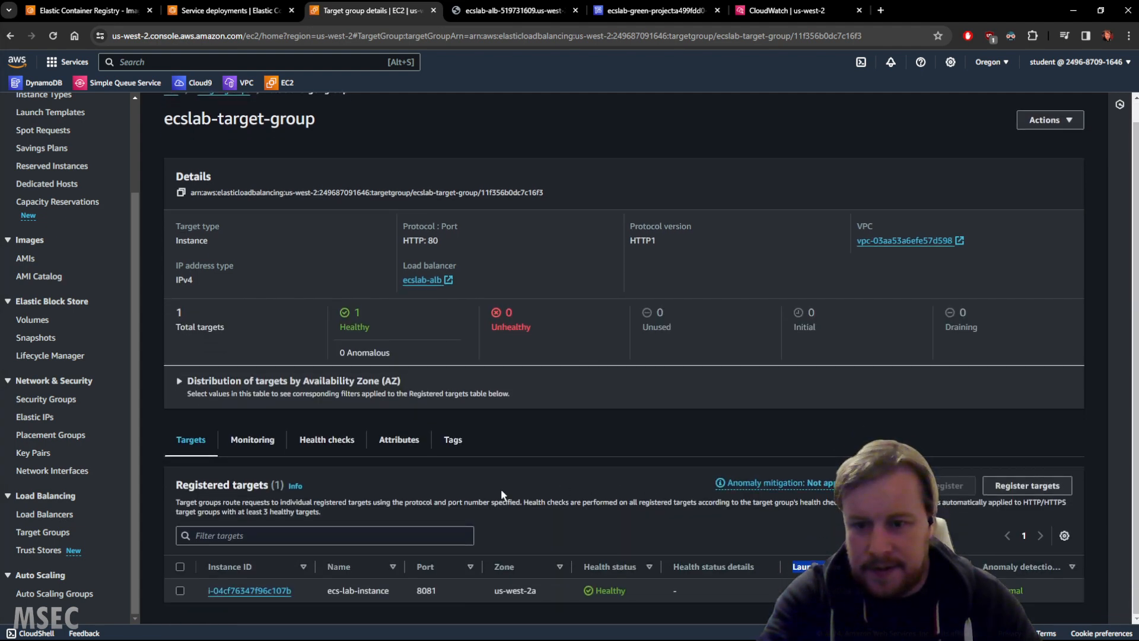
Step: View the EC2 instance details of the target registered on port 8081 and return to the target group
click(259, 591)
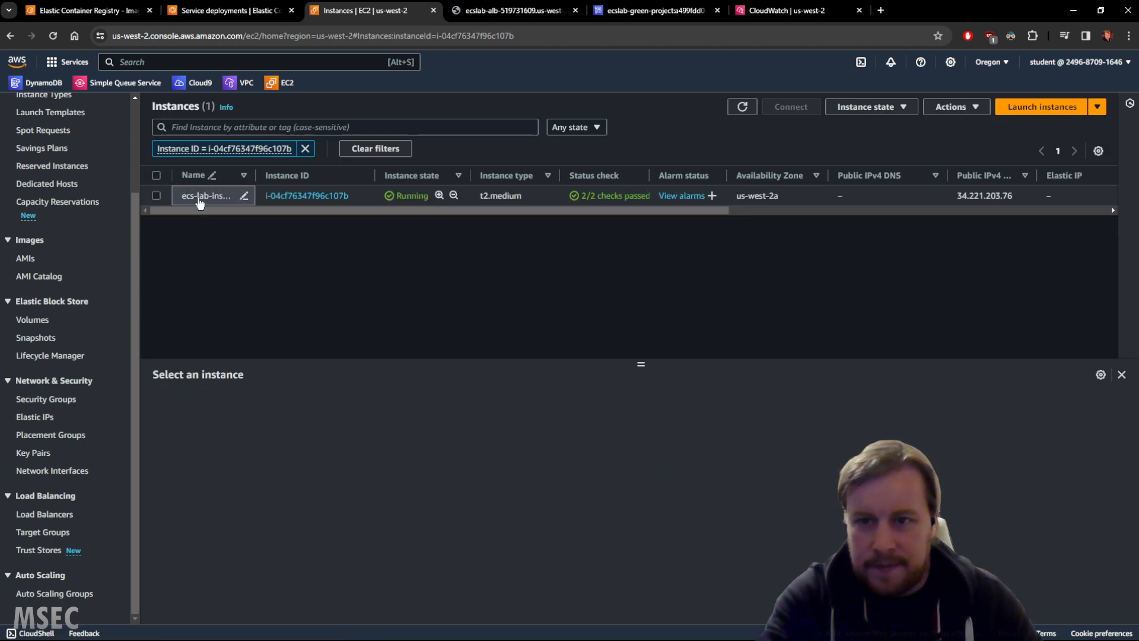
click(199, 198)
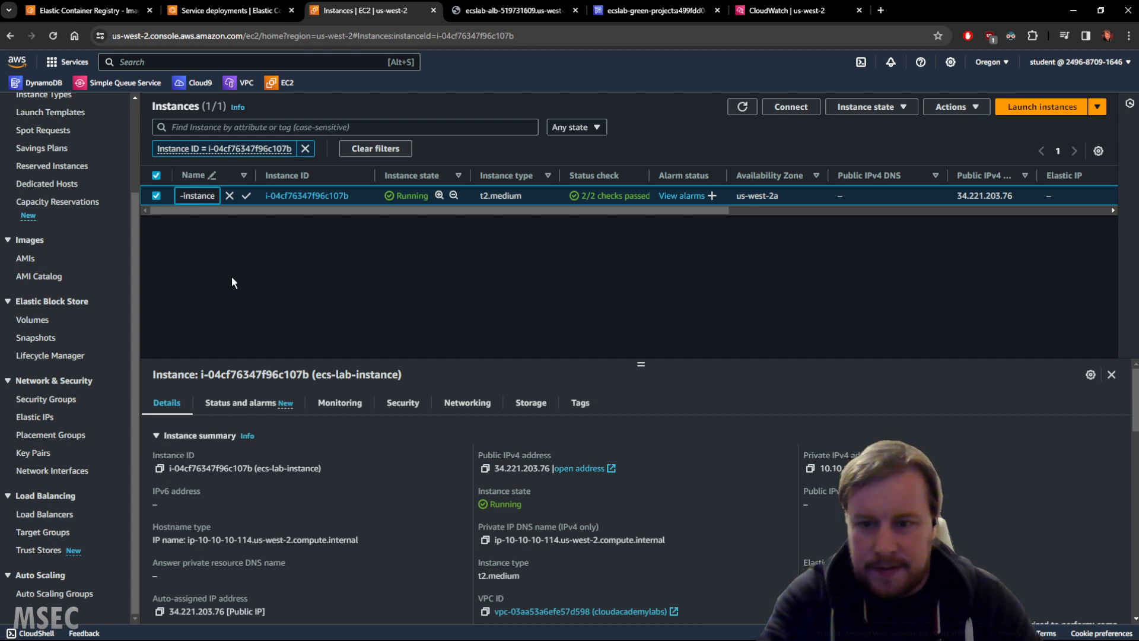
key(Return)
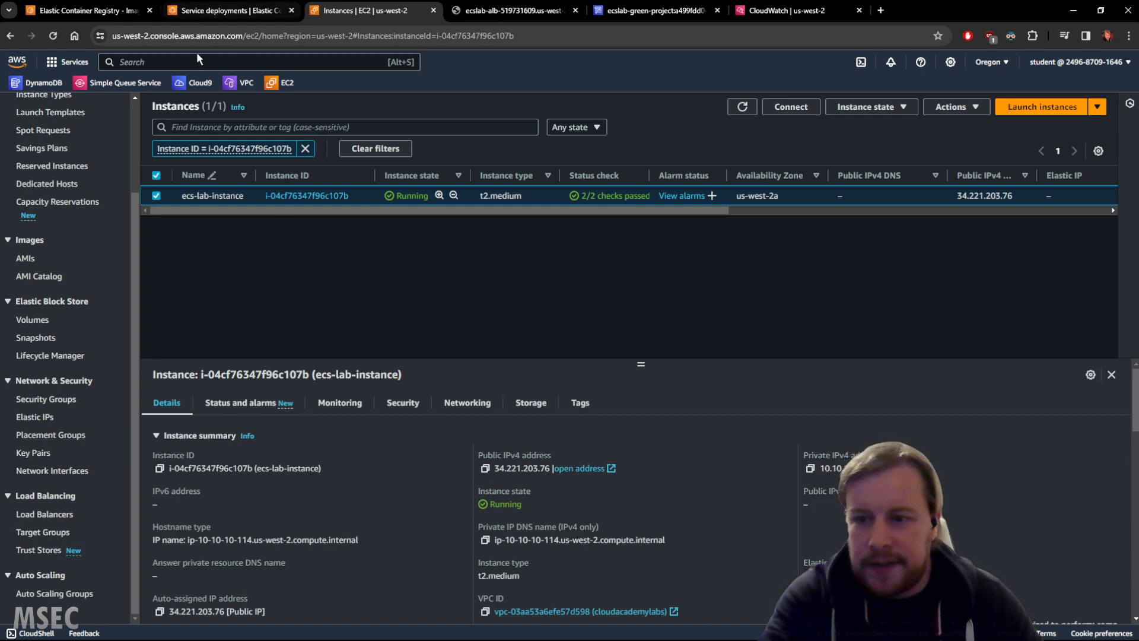
click(11, 36)
Step: Check ecslab-green-service's deployment events, the load balancer's /api/ response and the target group, ending on the service's deployments
click(213, 12)
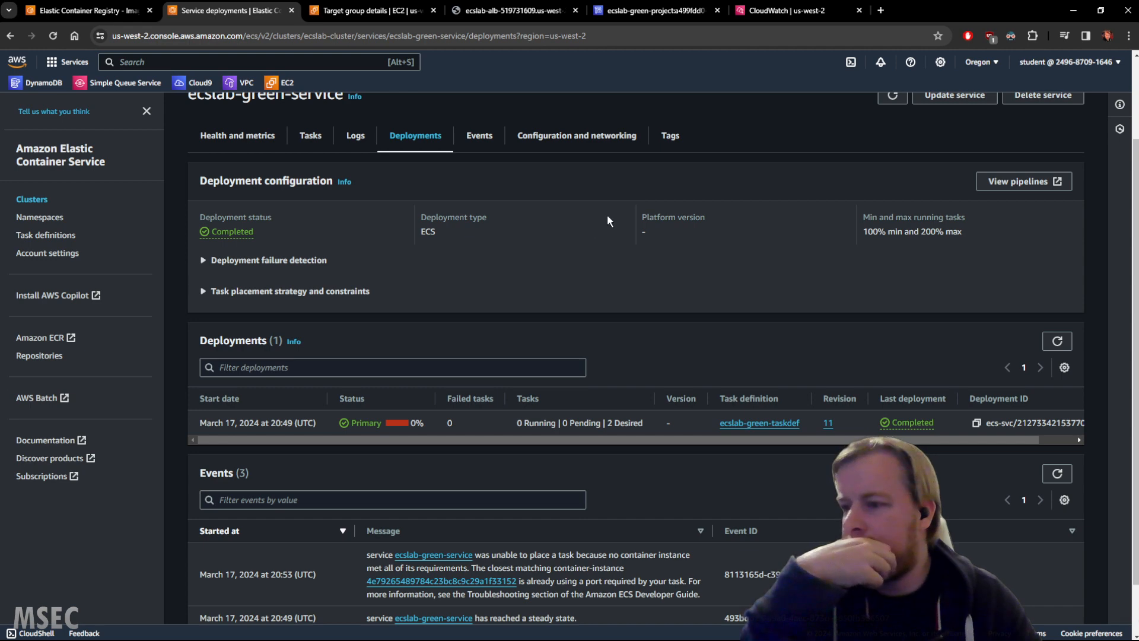
click(518, 12)
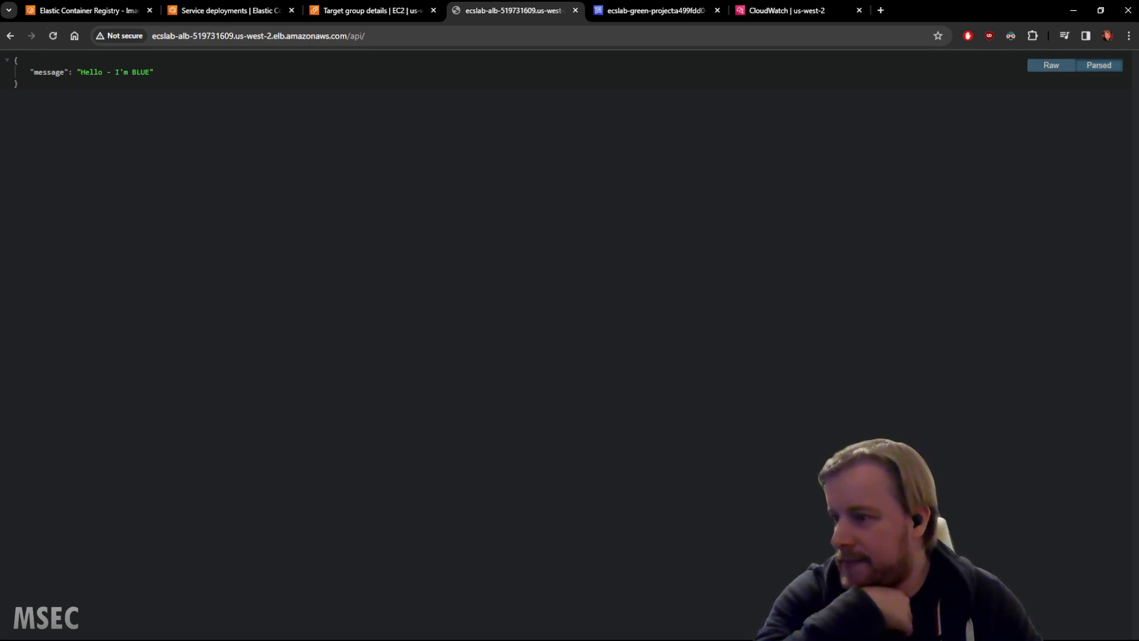
click(380, 10)
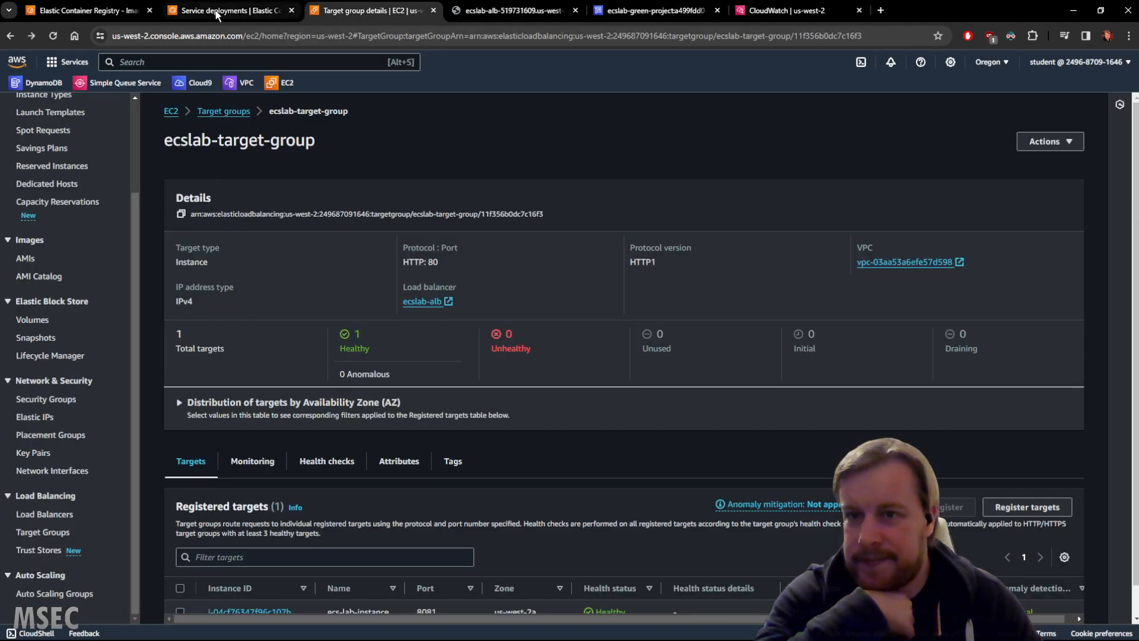
click(211, 10)
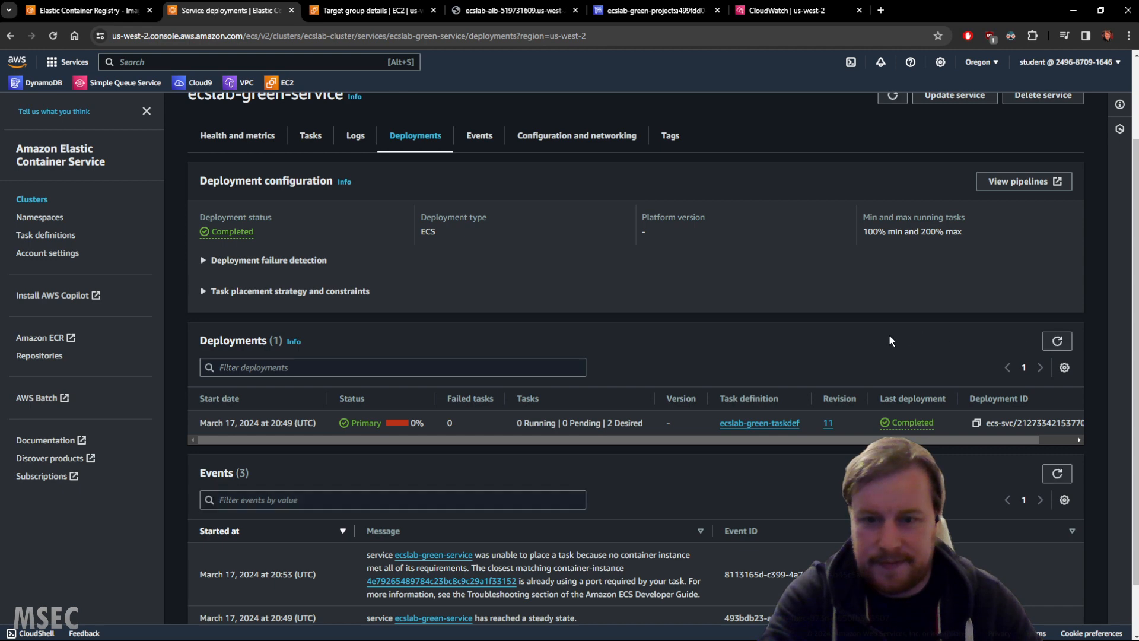
Step: Refresh ecslab-green-service and review its deployment task counts, task definition and event messages
scroll(889, 336, up, 2)
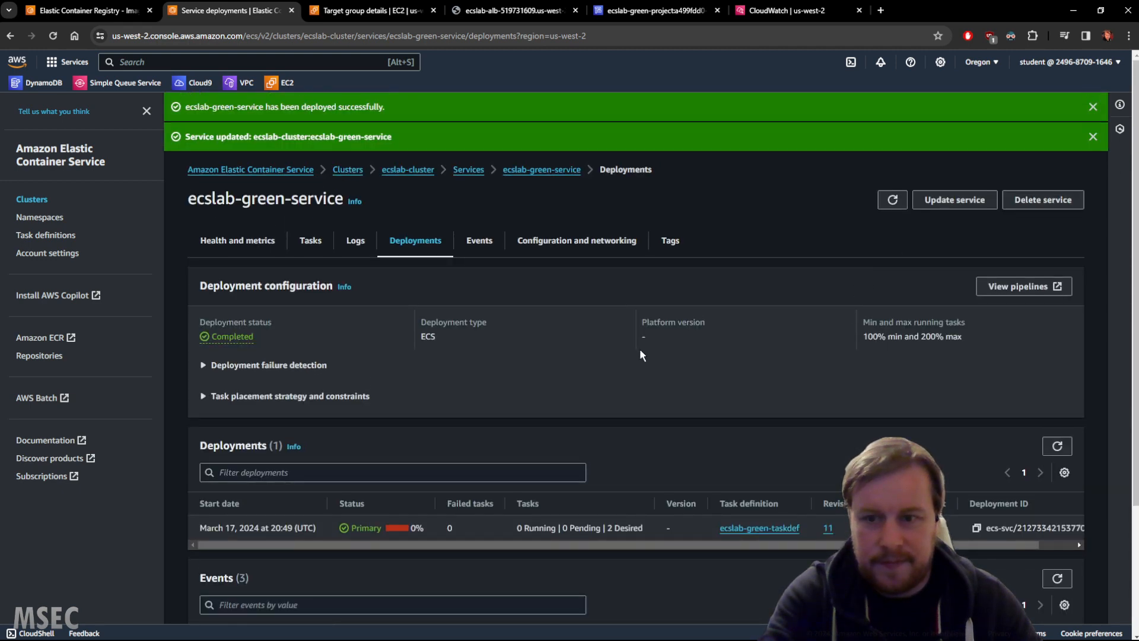
scroll(639, 349, down, 3)
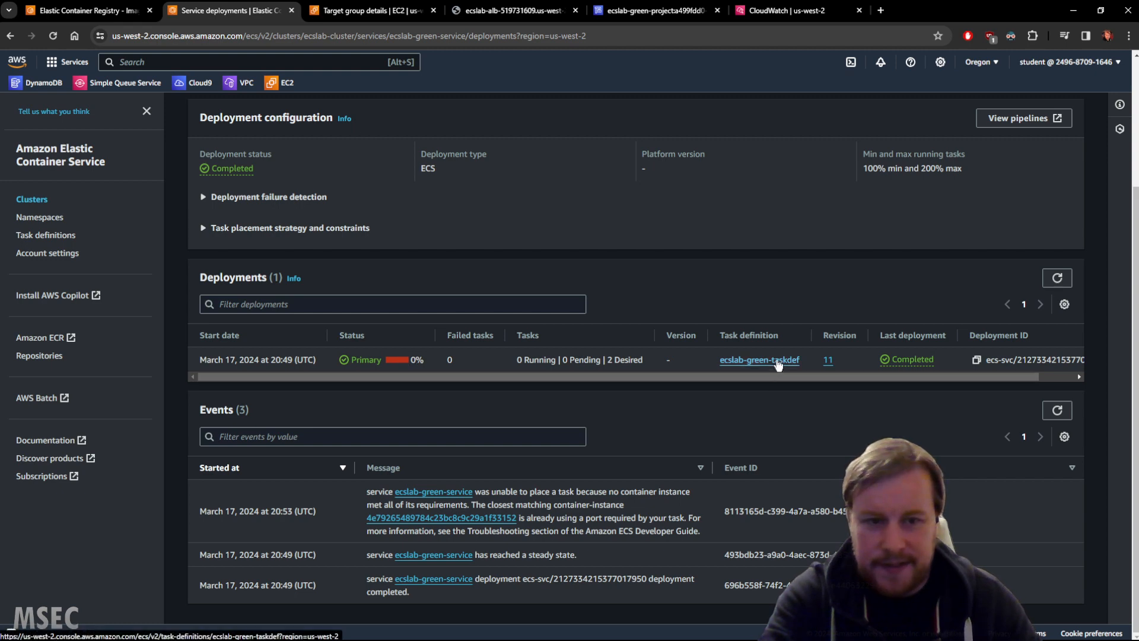
scroll(938, 379, up, 2)
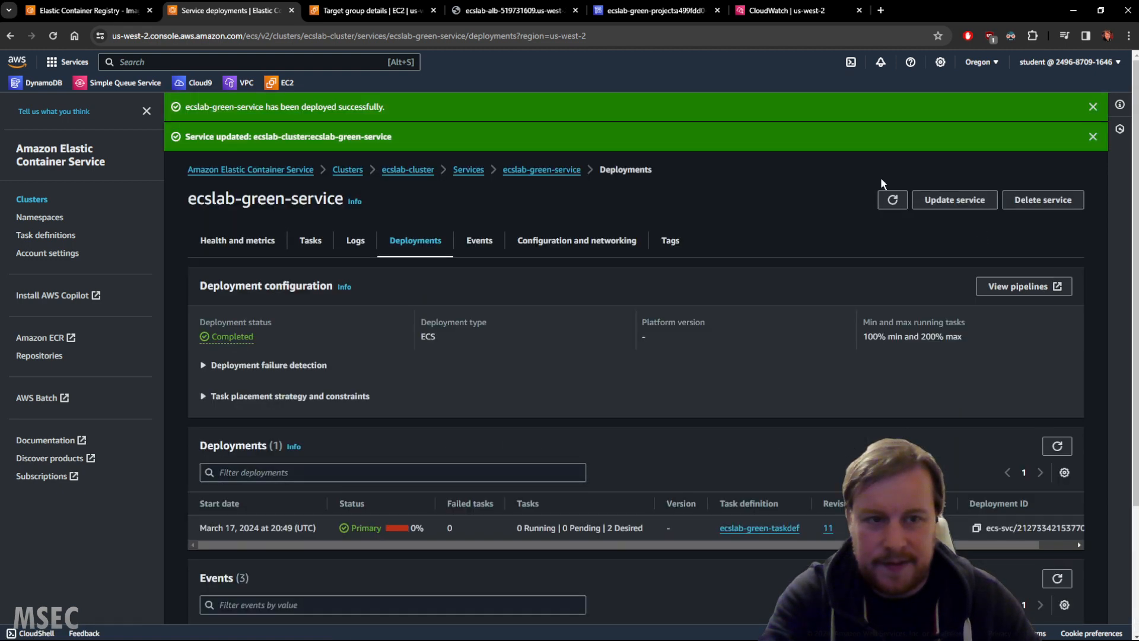
click(891, 200)
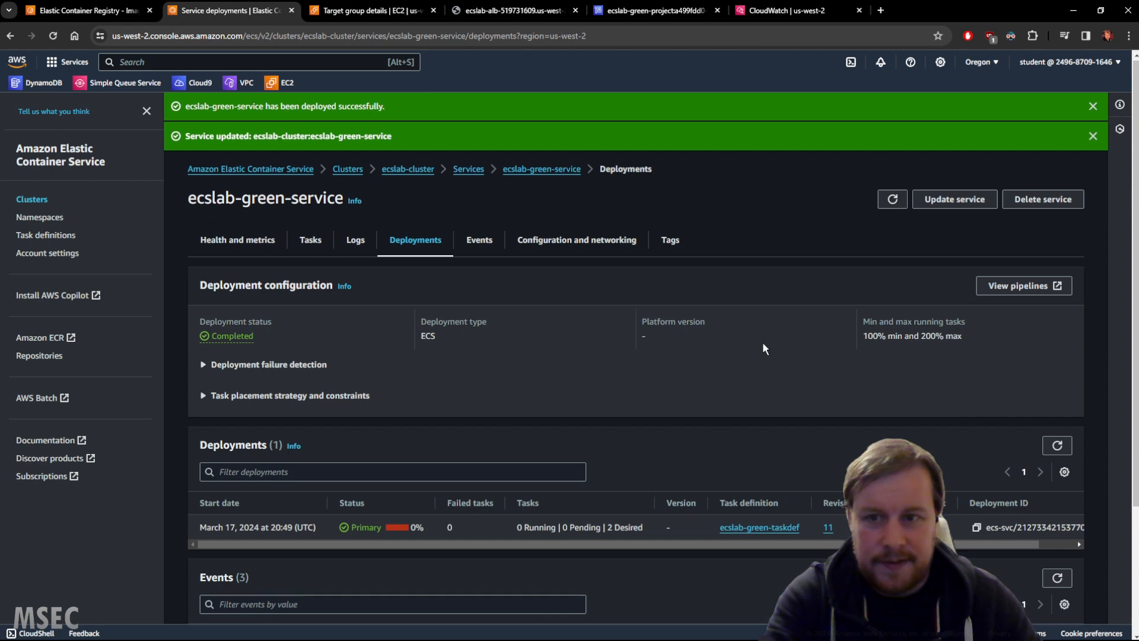
scroll(763, 341, down, 3)
scroll(287, 360, up, 1)
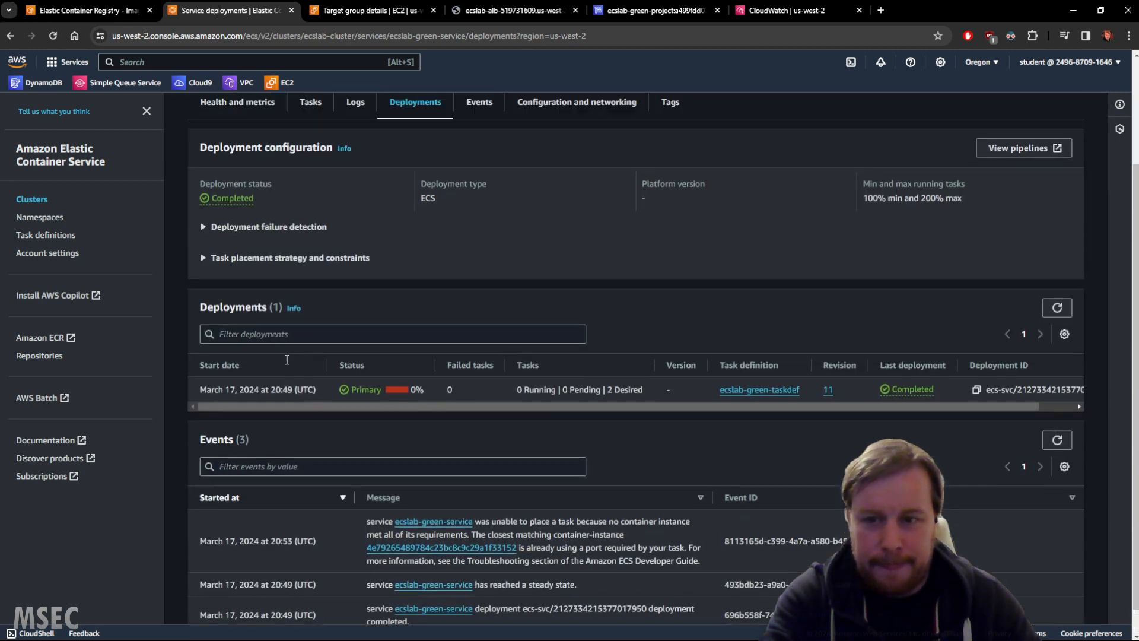
Step: Read the service's remaining events and reopen ecslab-target-group from the target groups list to check its registered targets' ports and health
scroll(428, 563, down, 1)
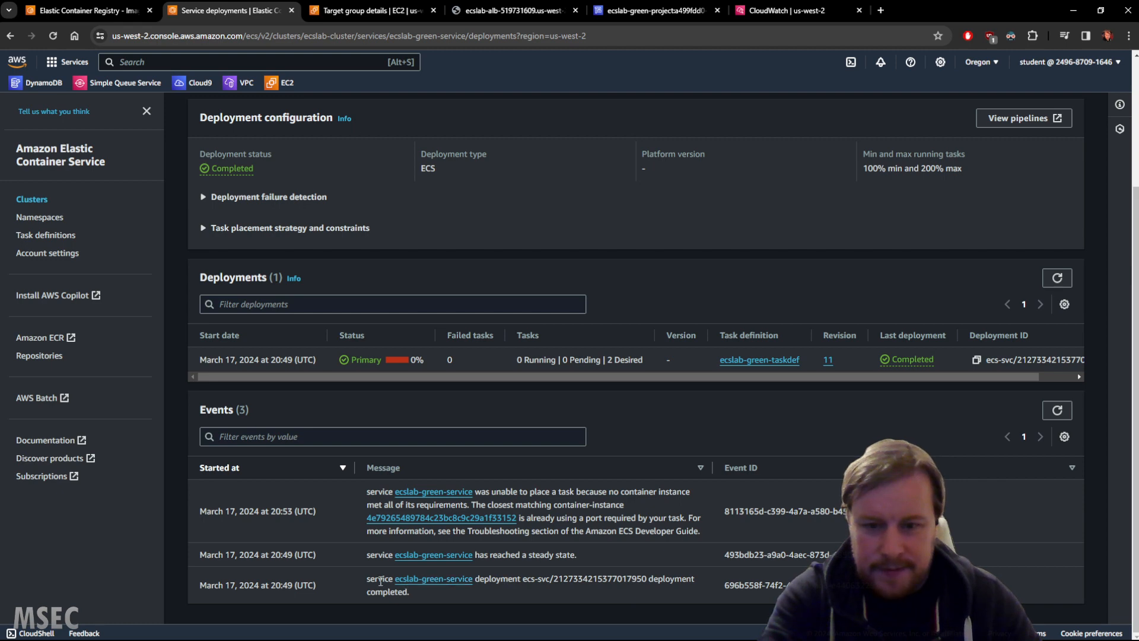
click(356, 11)
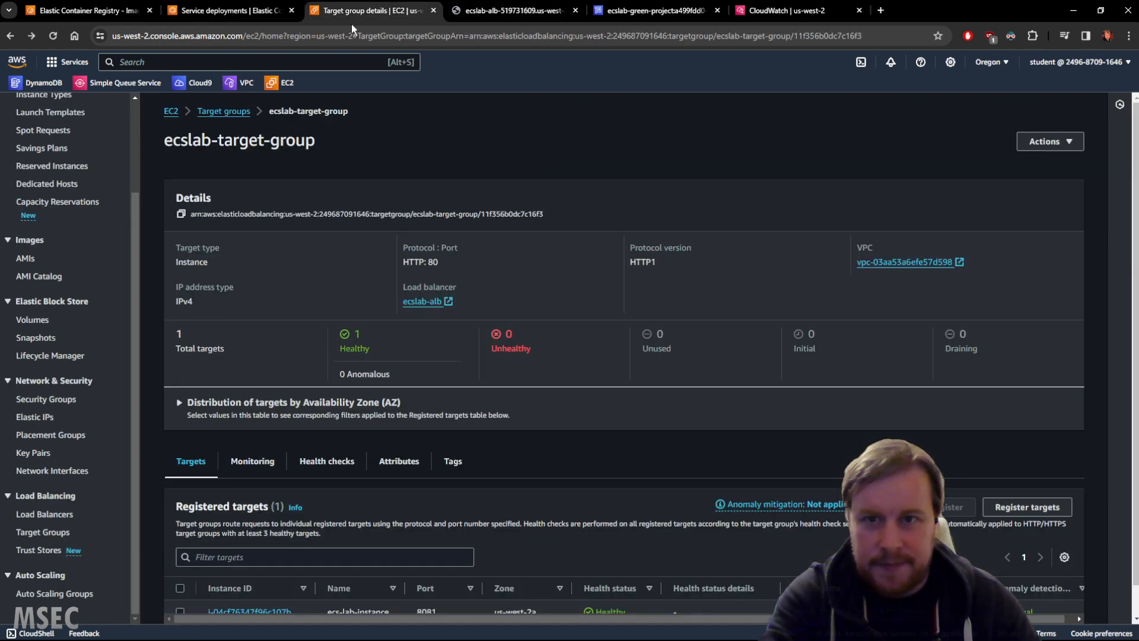
click(229, 112)
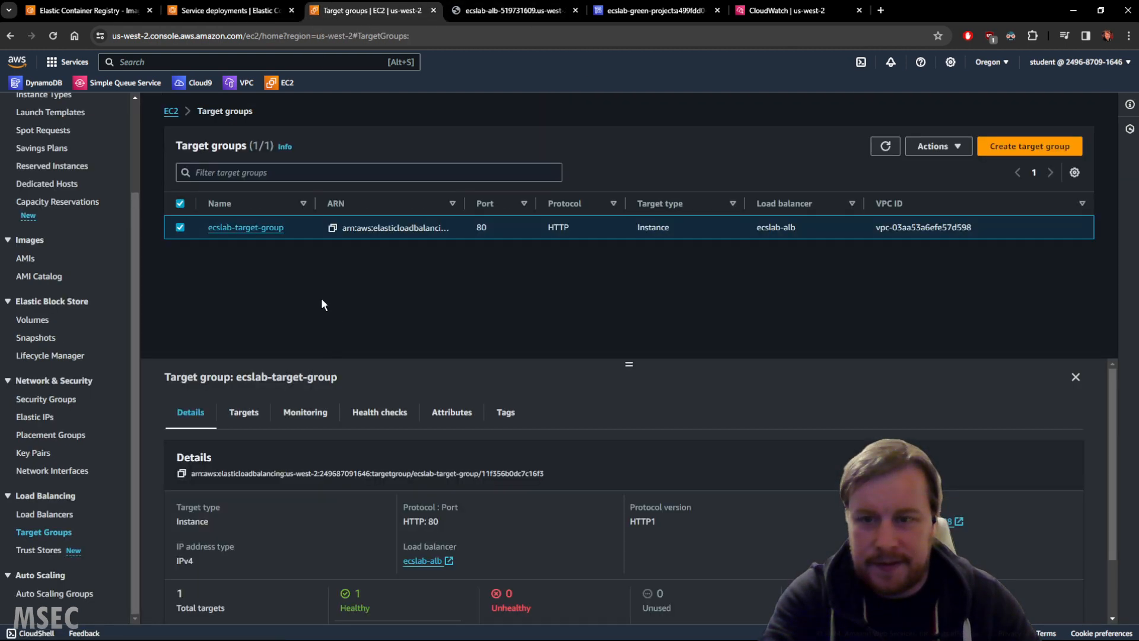
click(233, 228)
scroll(486, 417, down, 1)
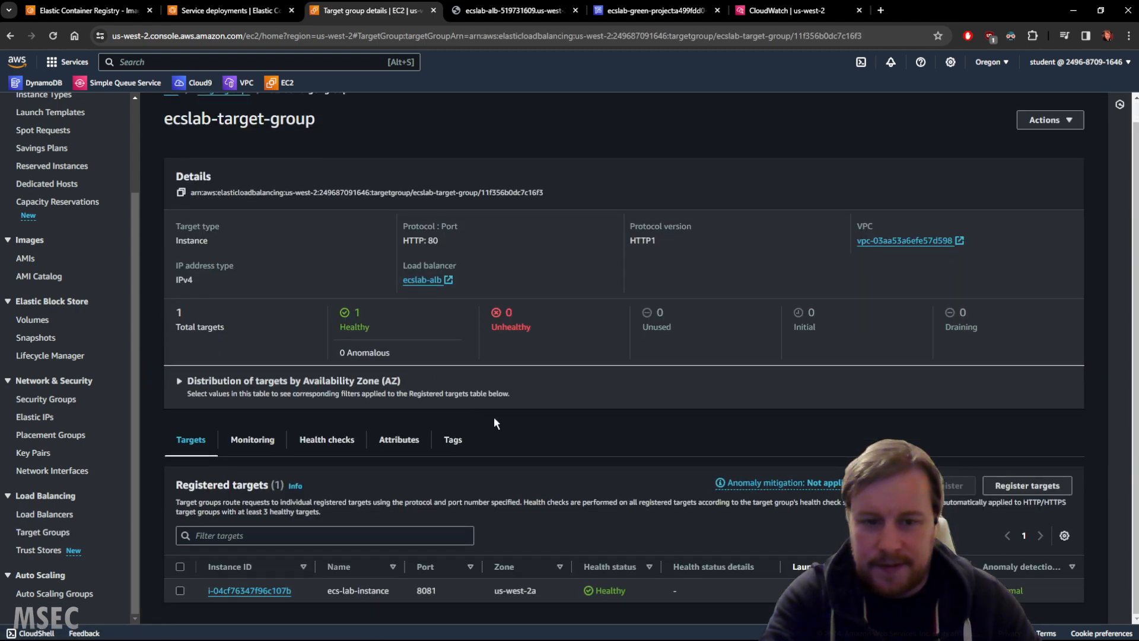
click(238, 440)
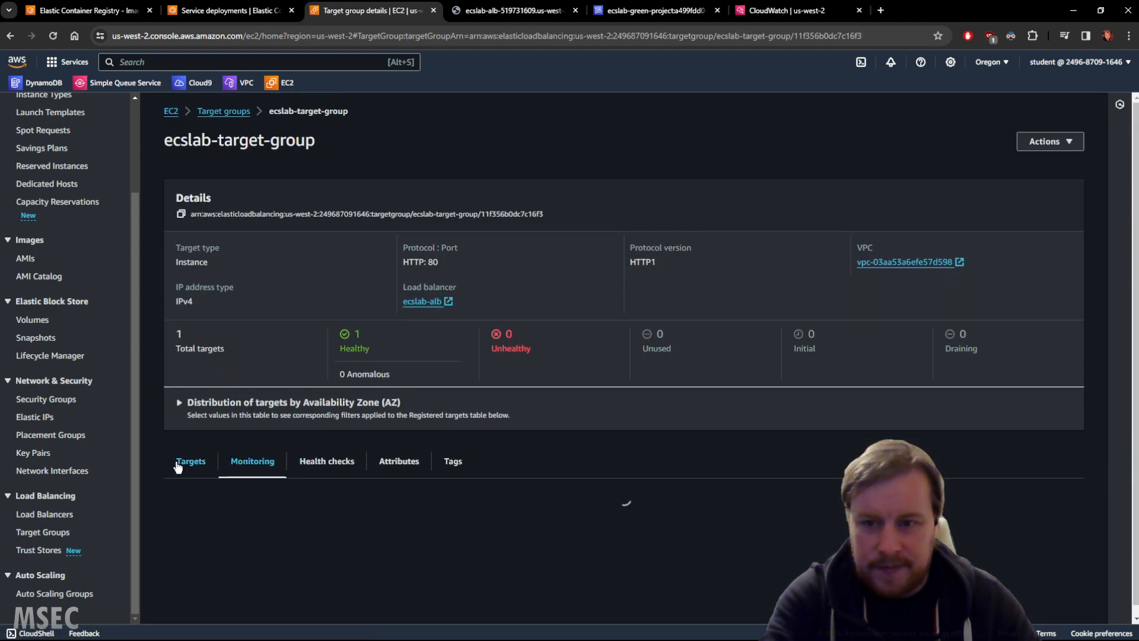
click(181, 468)
scroll(585, 493, down, 1)
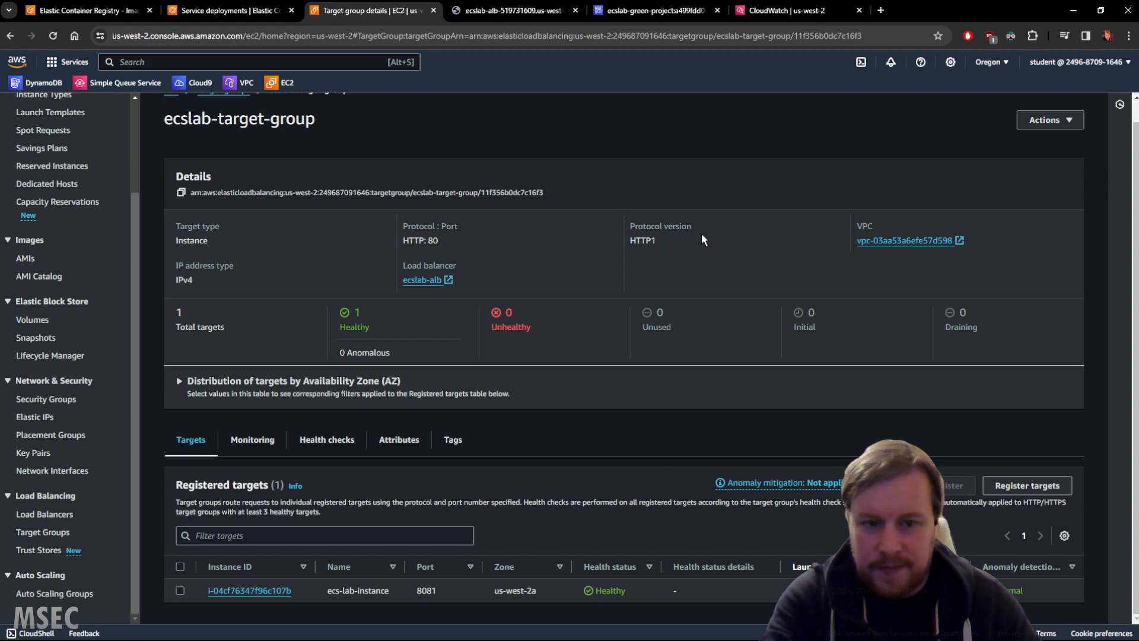
Step: Check the load balancer's /api/ response against the target group and return to ecslab-green-service's deployments and events
click(537, 10)
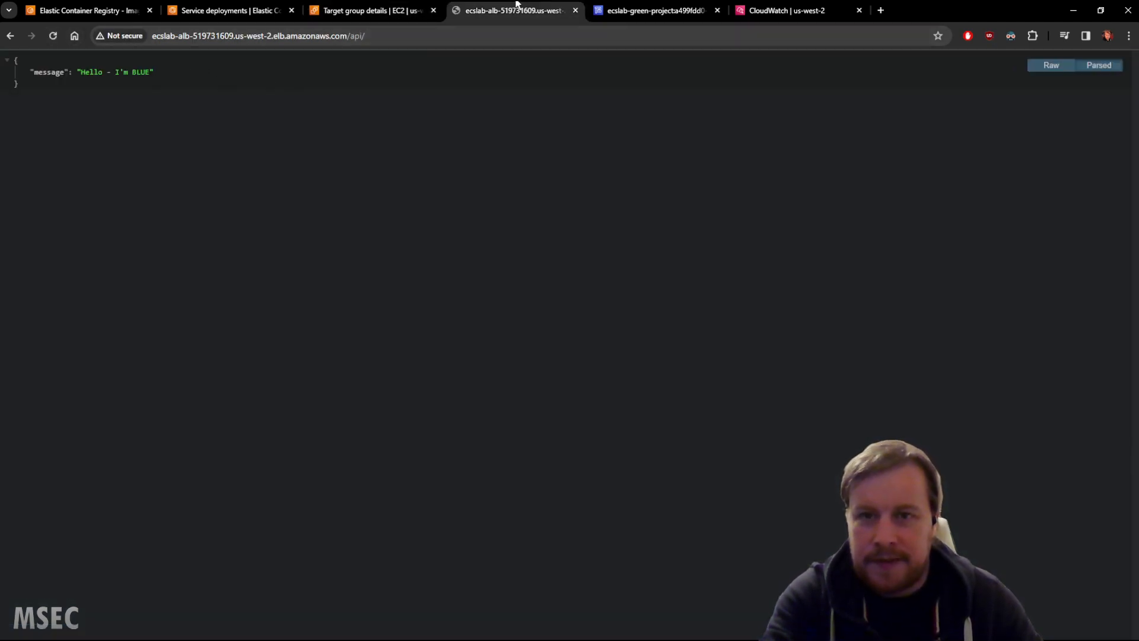
click(368, 10)
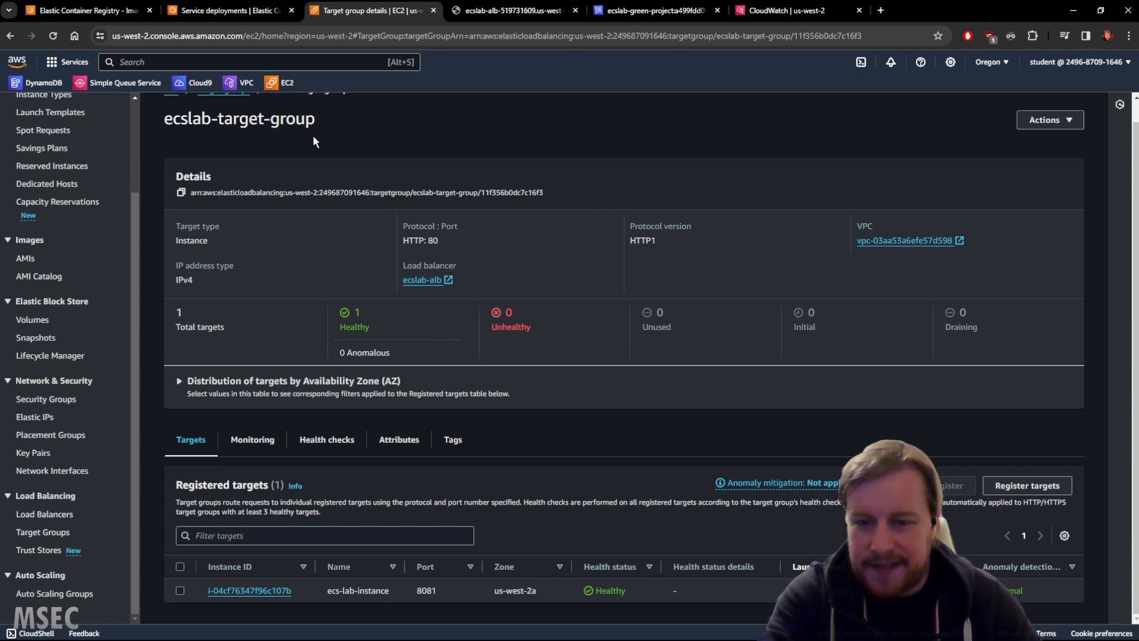
click(251, 10)
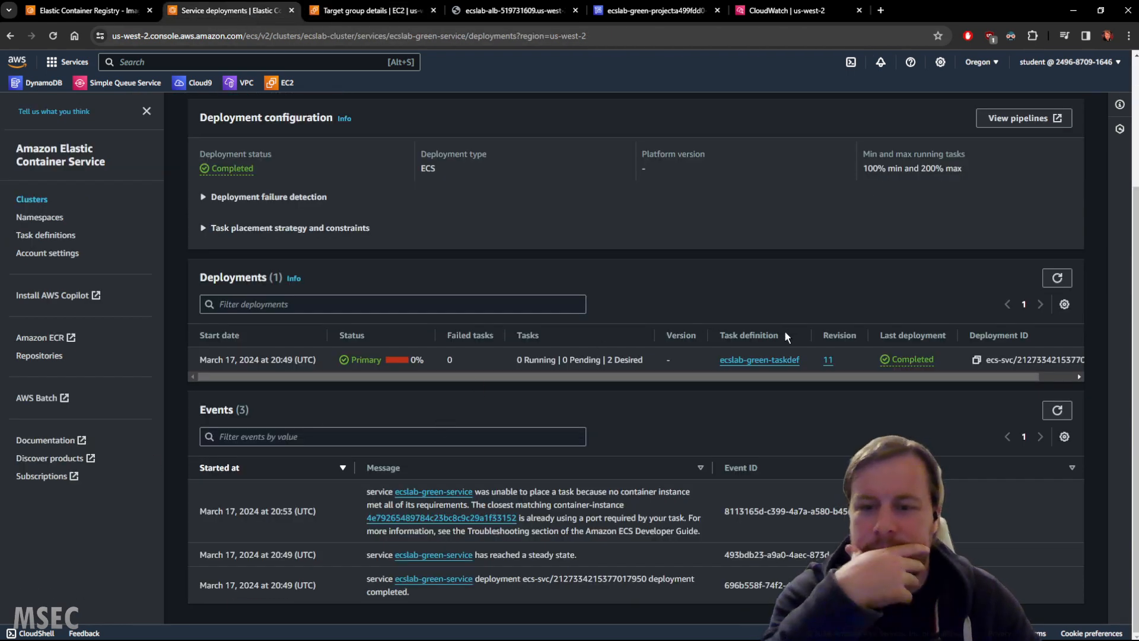